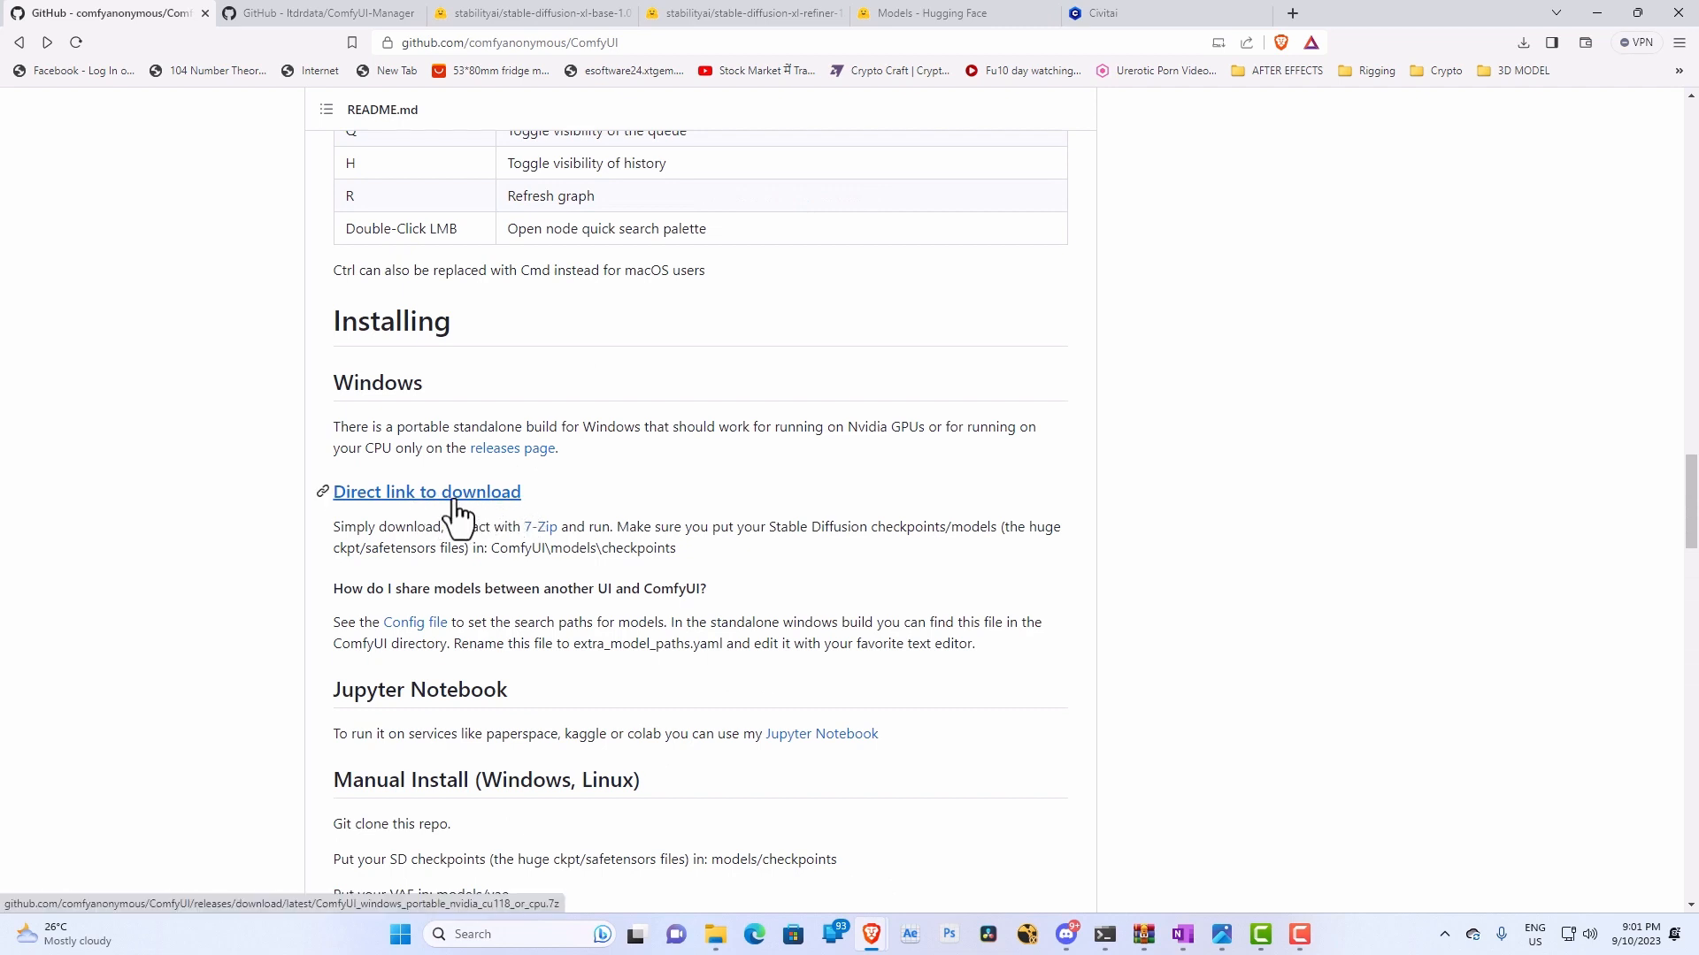
# Download the Windows portable build of ComfyUI from the direct link, saving the archive in the ComfyUI folder on drive E.
pyautogui.click(460, 501)
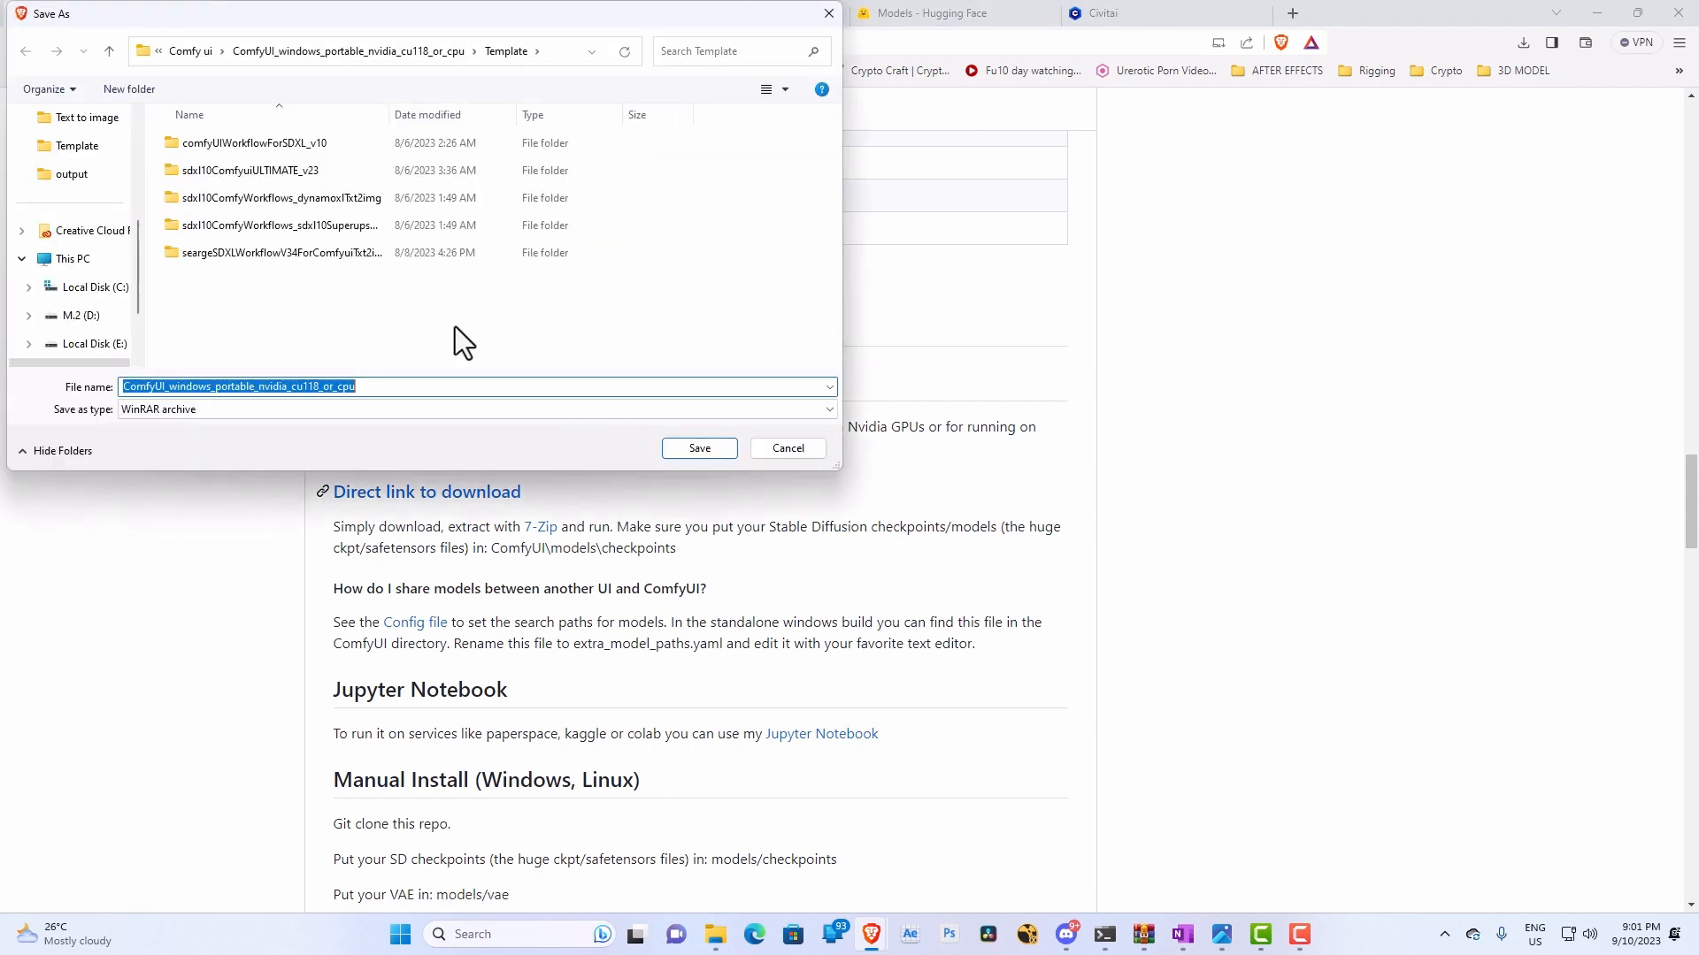
pyautogui.scroll(-1, 97, 315)
pyautogui.click(90, 288)
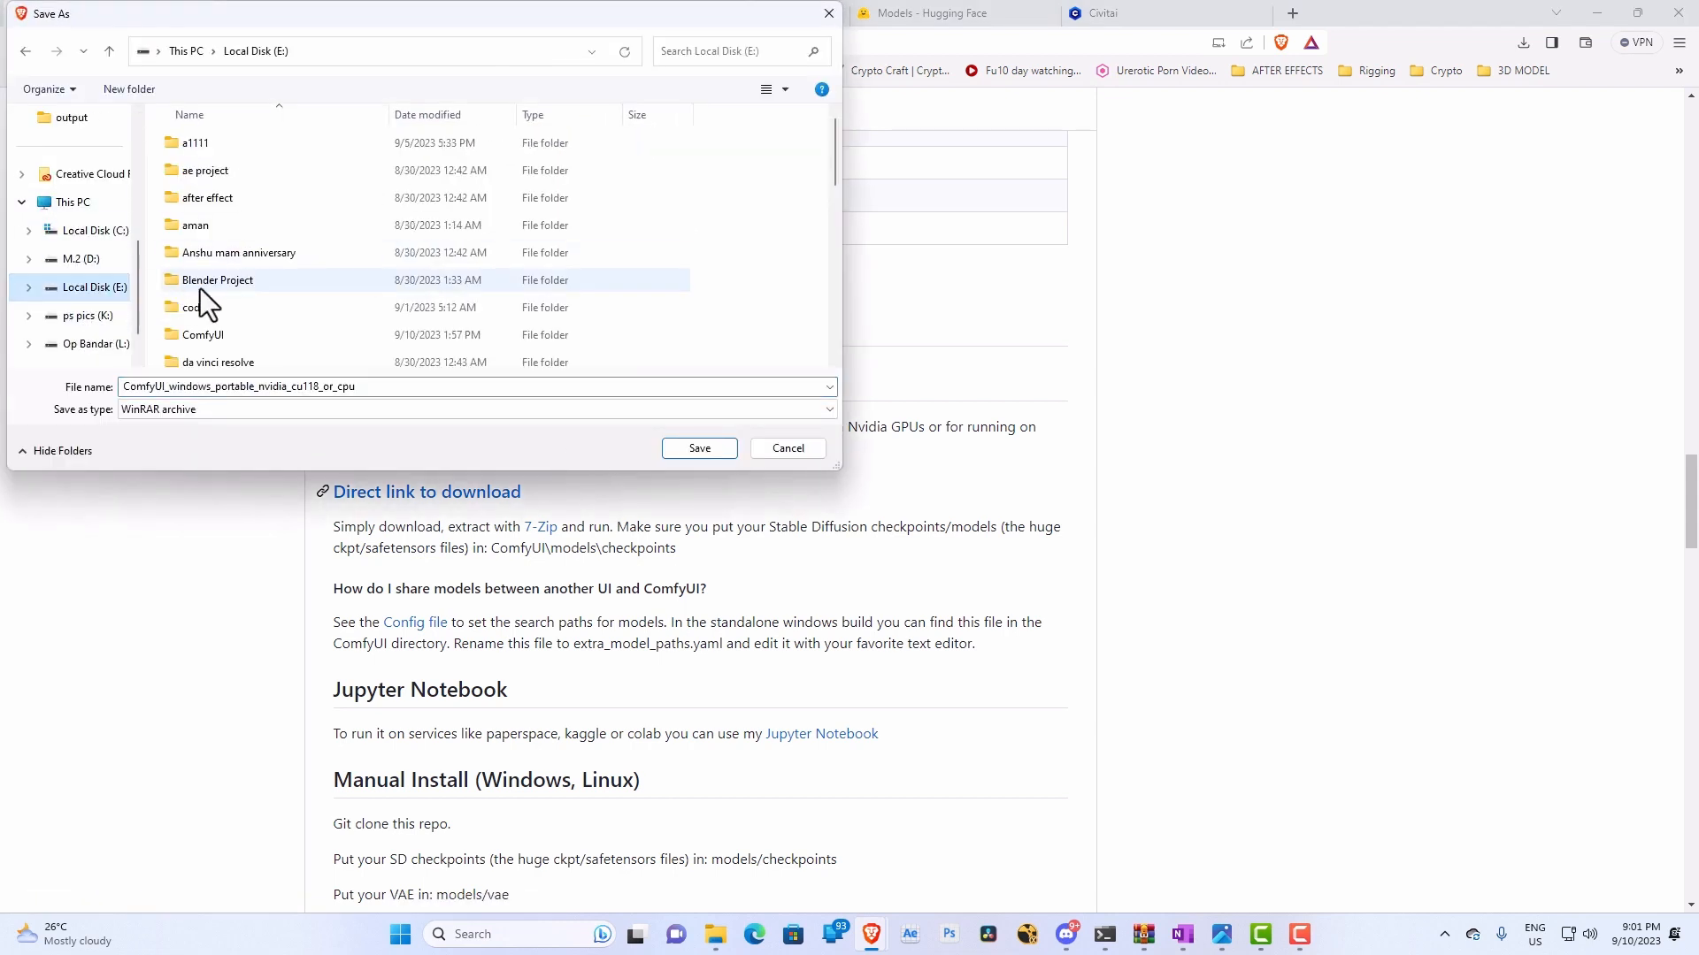
pyautogui.doubleClick(224, 336)
pyautogui.click(714, 453)
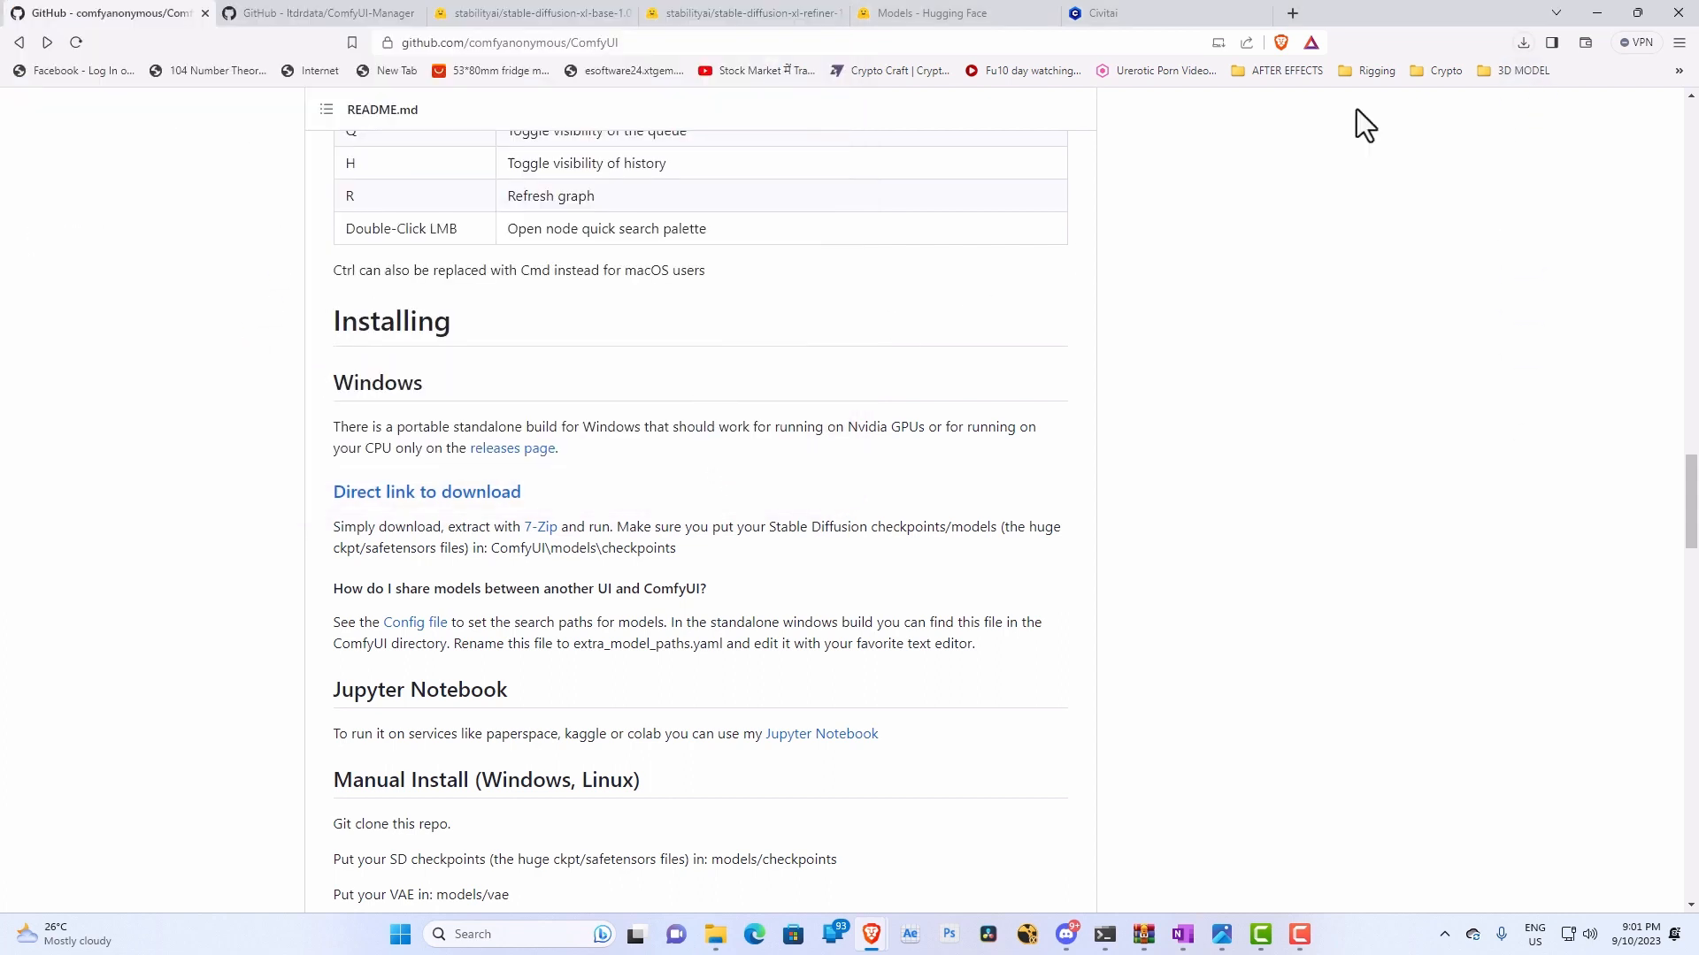
# Show the downloaded ComfyUI_windows_portable_nvidia_cu118_or_cpu archive in its folder and open it in WinRAR.
pyautogui.click(1523, 46)
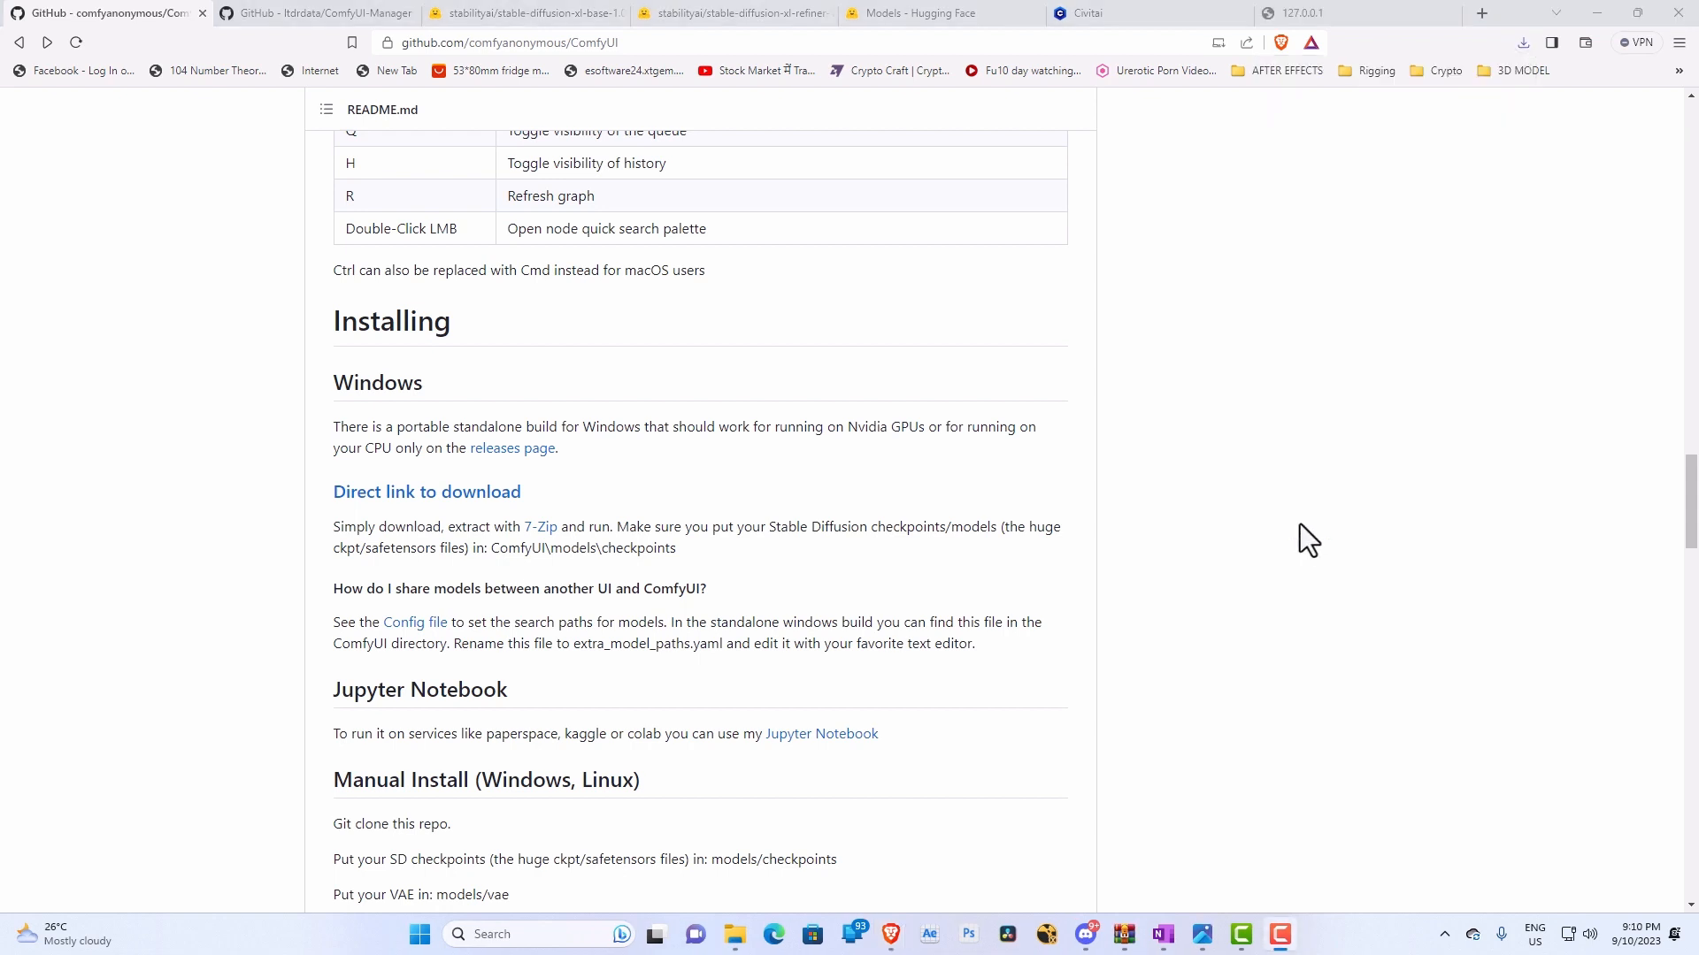
pyautogui.click(1520, 46)
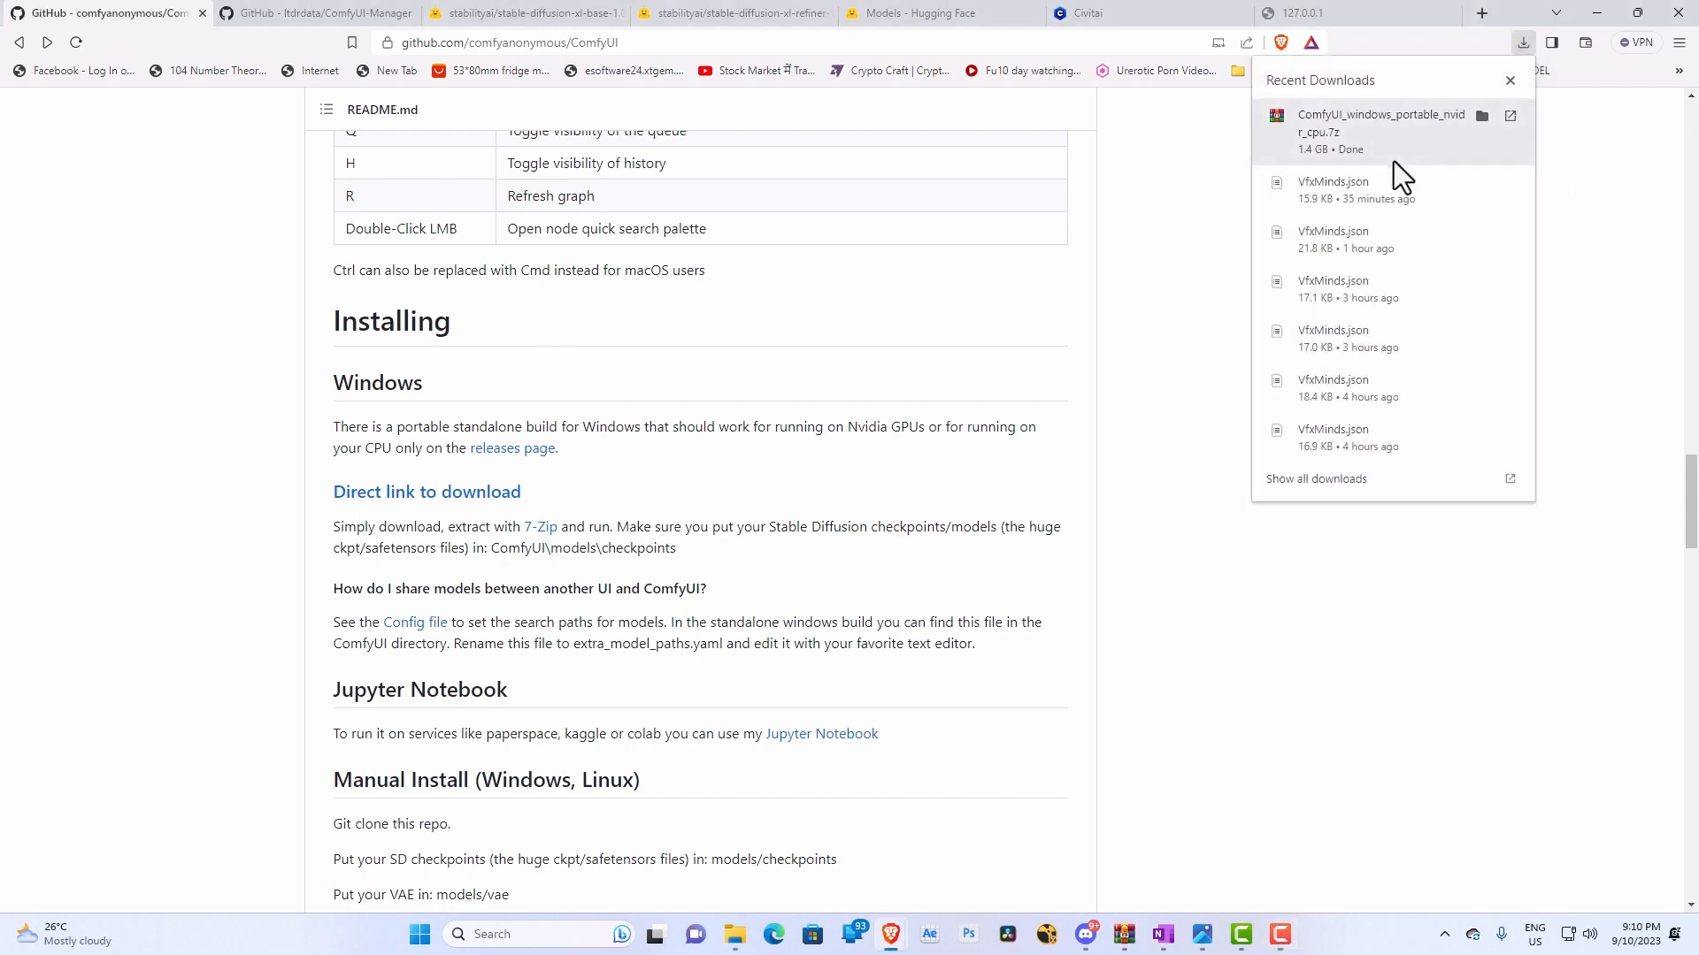
pyautogui.click(1482, 117)
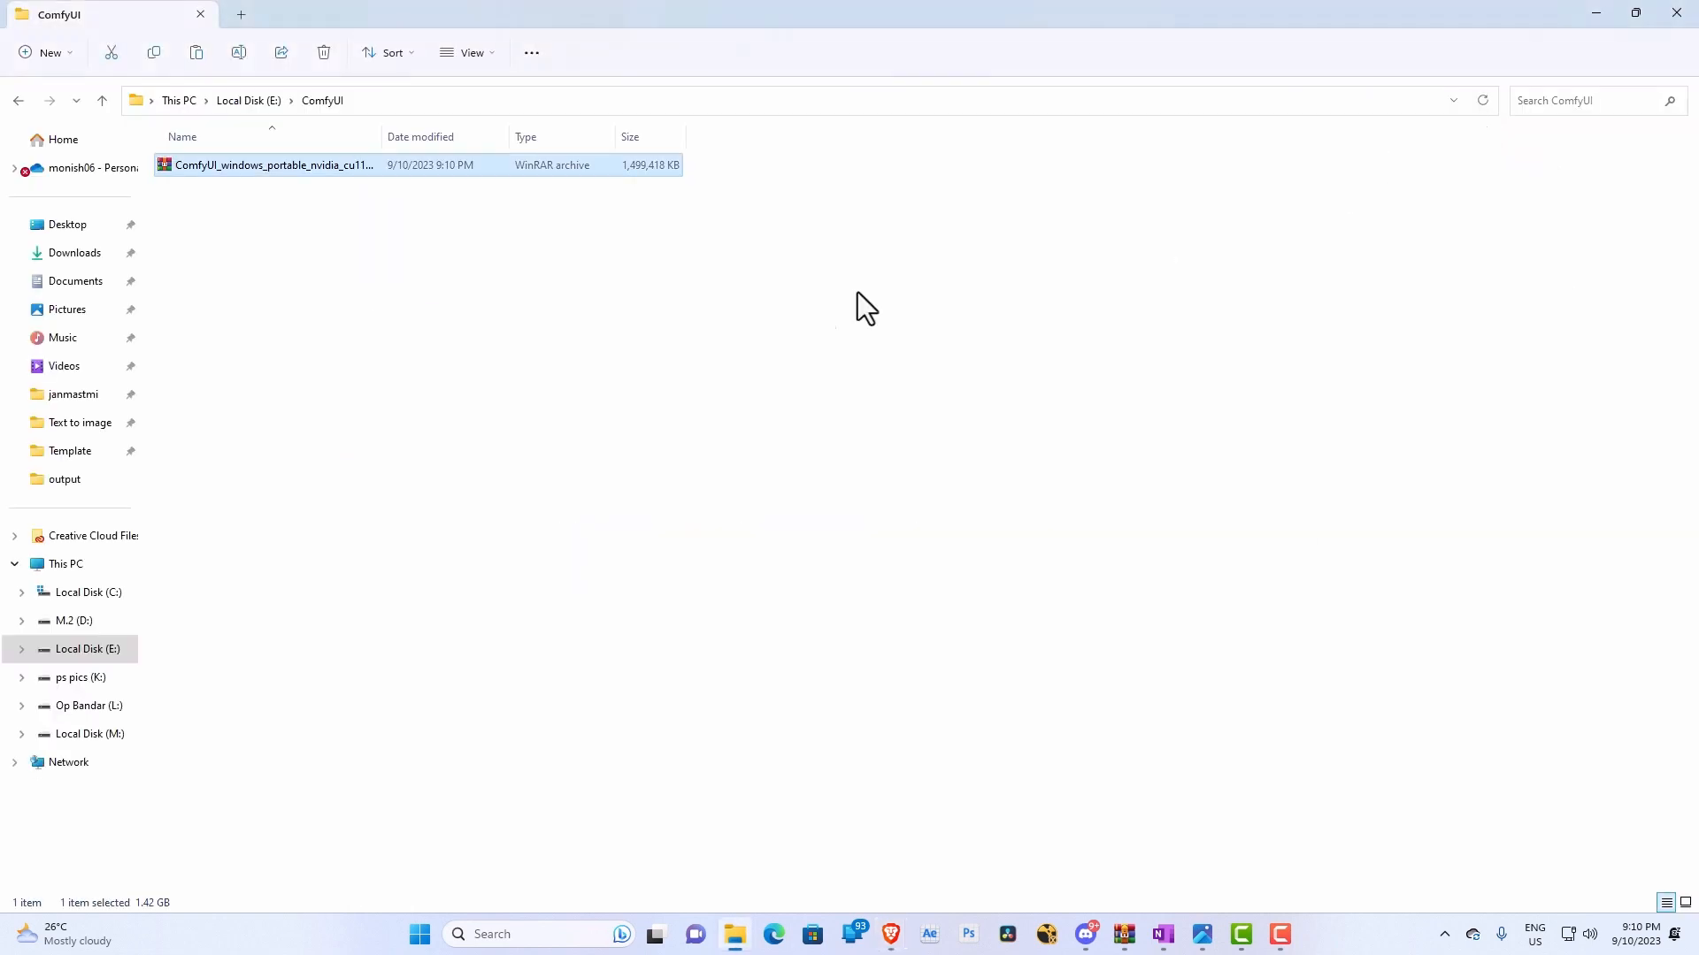
pyautogui.doubleClick(276, 173)
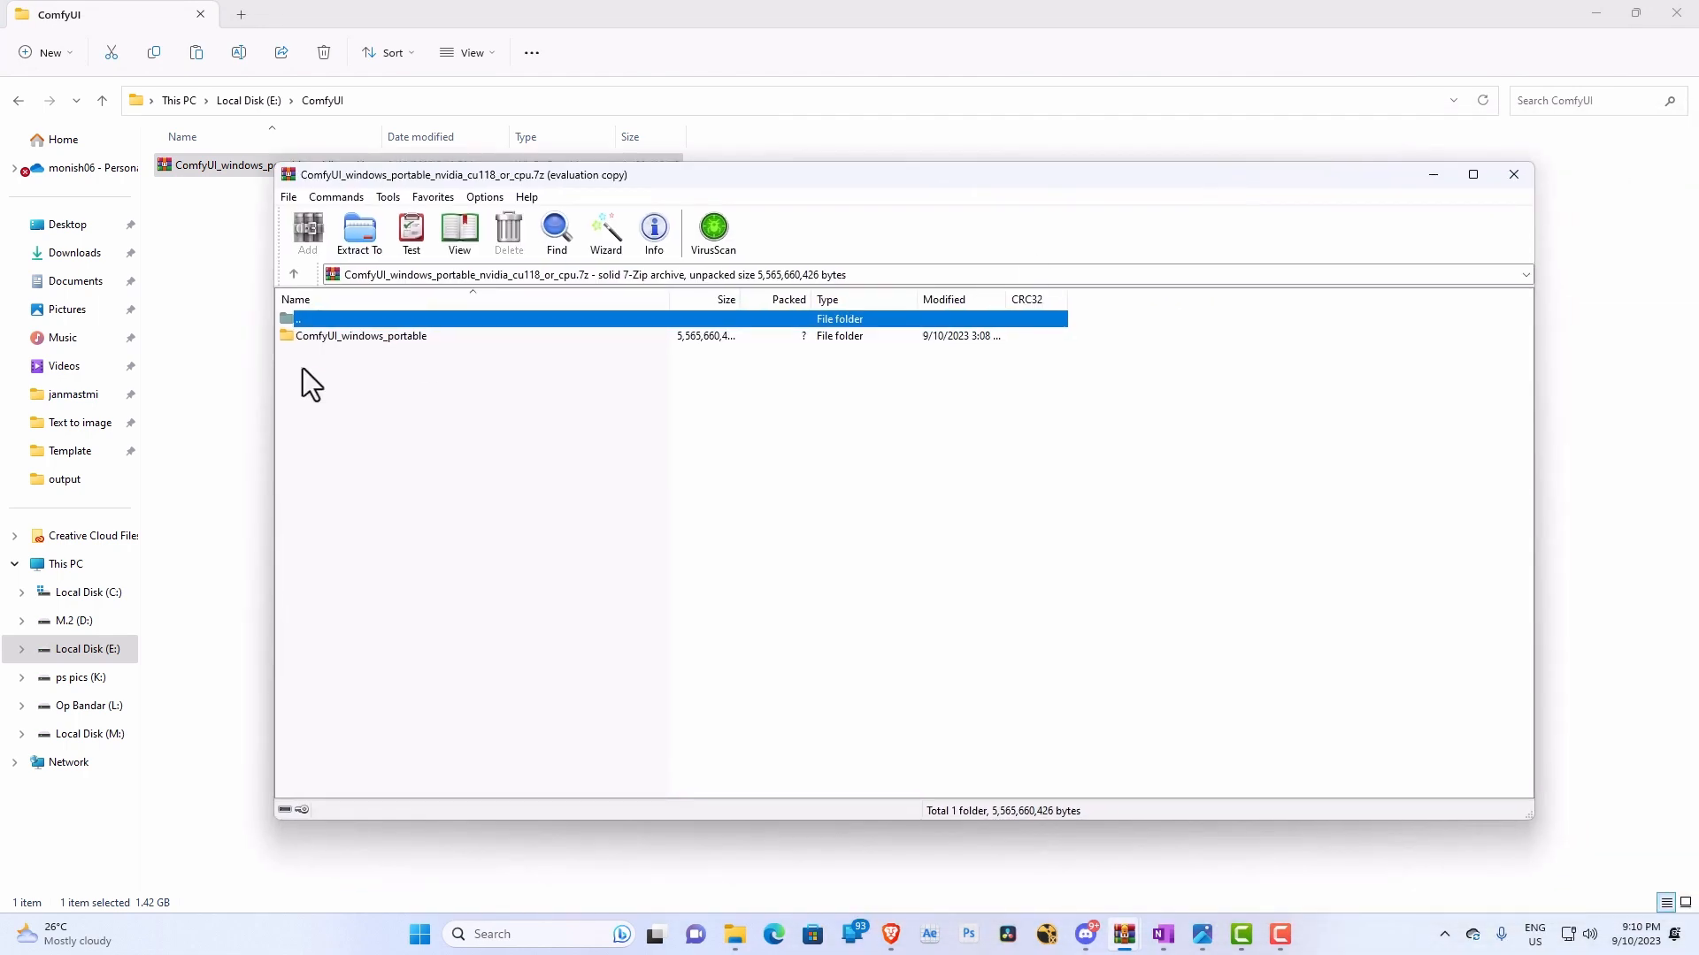
# Look inside the archive's ComfyUI_windows_portable folder, and extract that whole folder into the ComfyUI folder on drive E.
pyautogui.doubleClick(389, 342)
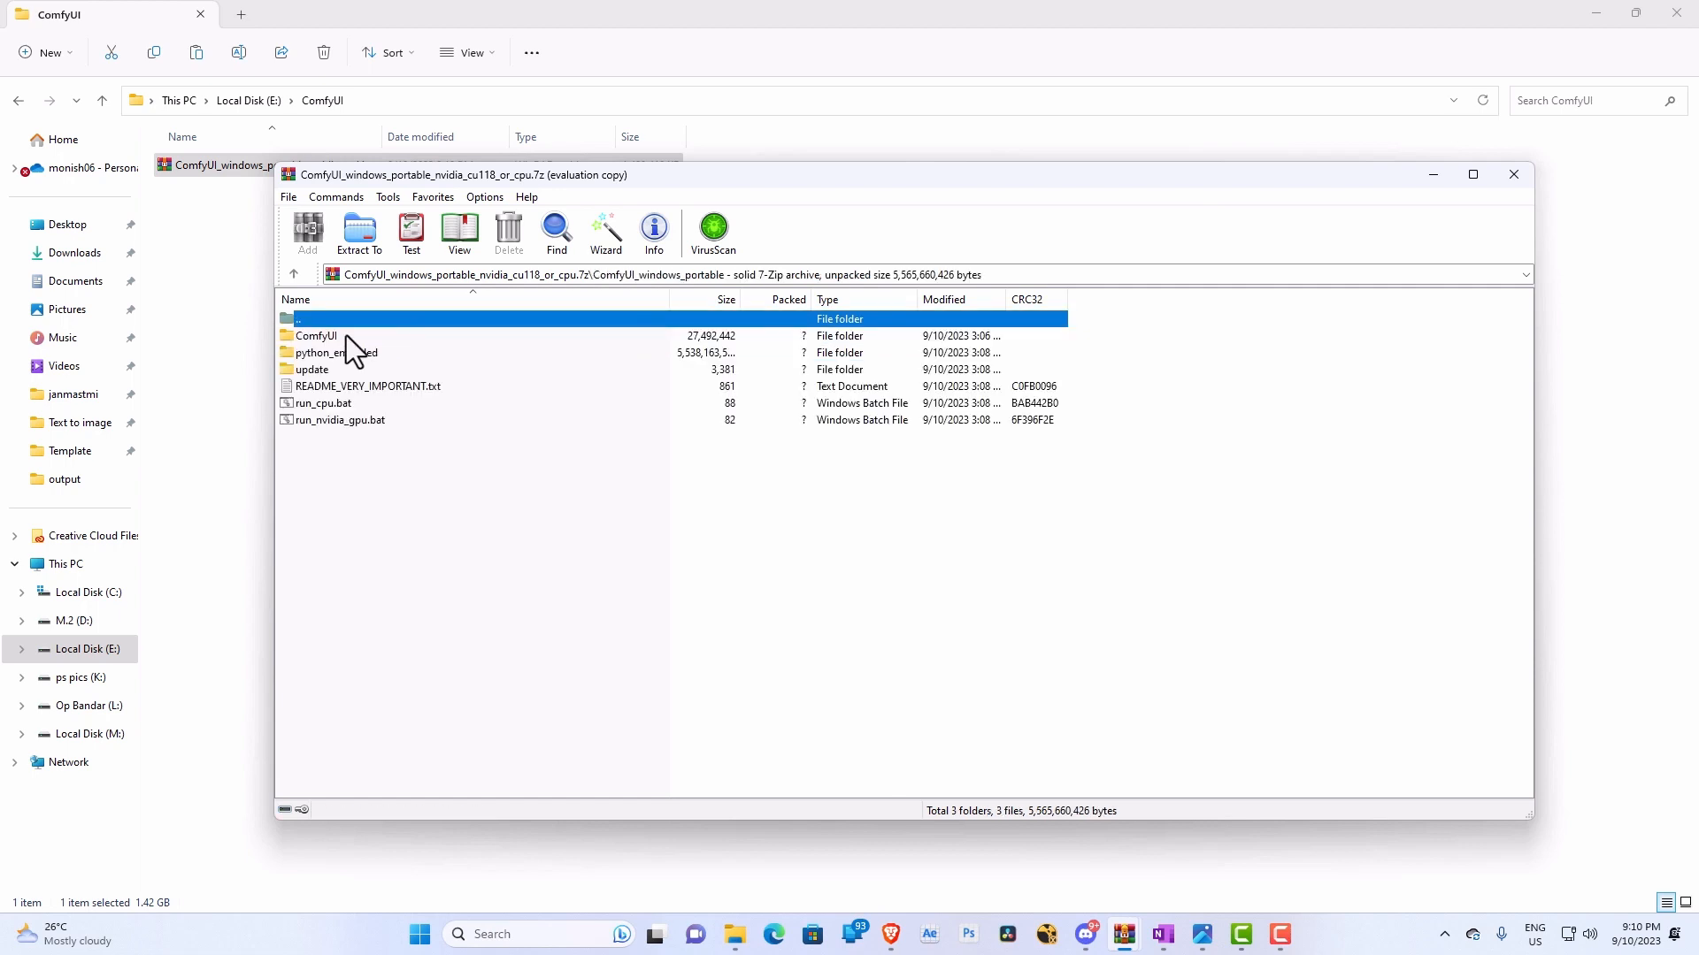
pyautogui.click(292, 272)
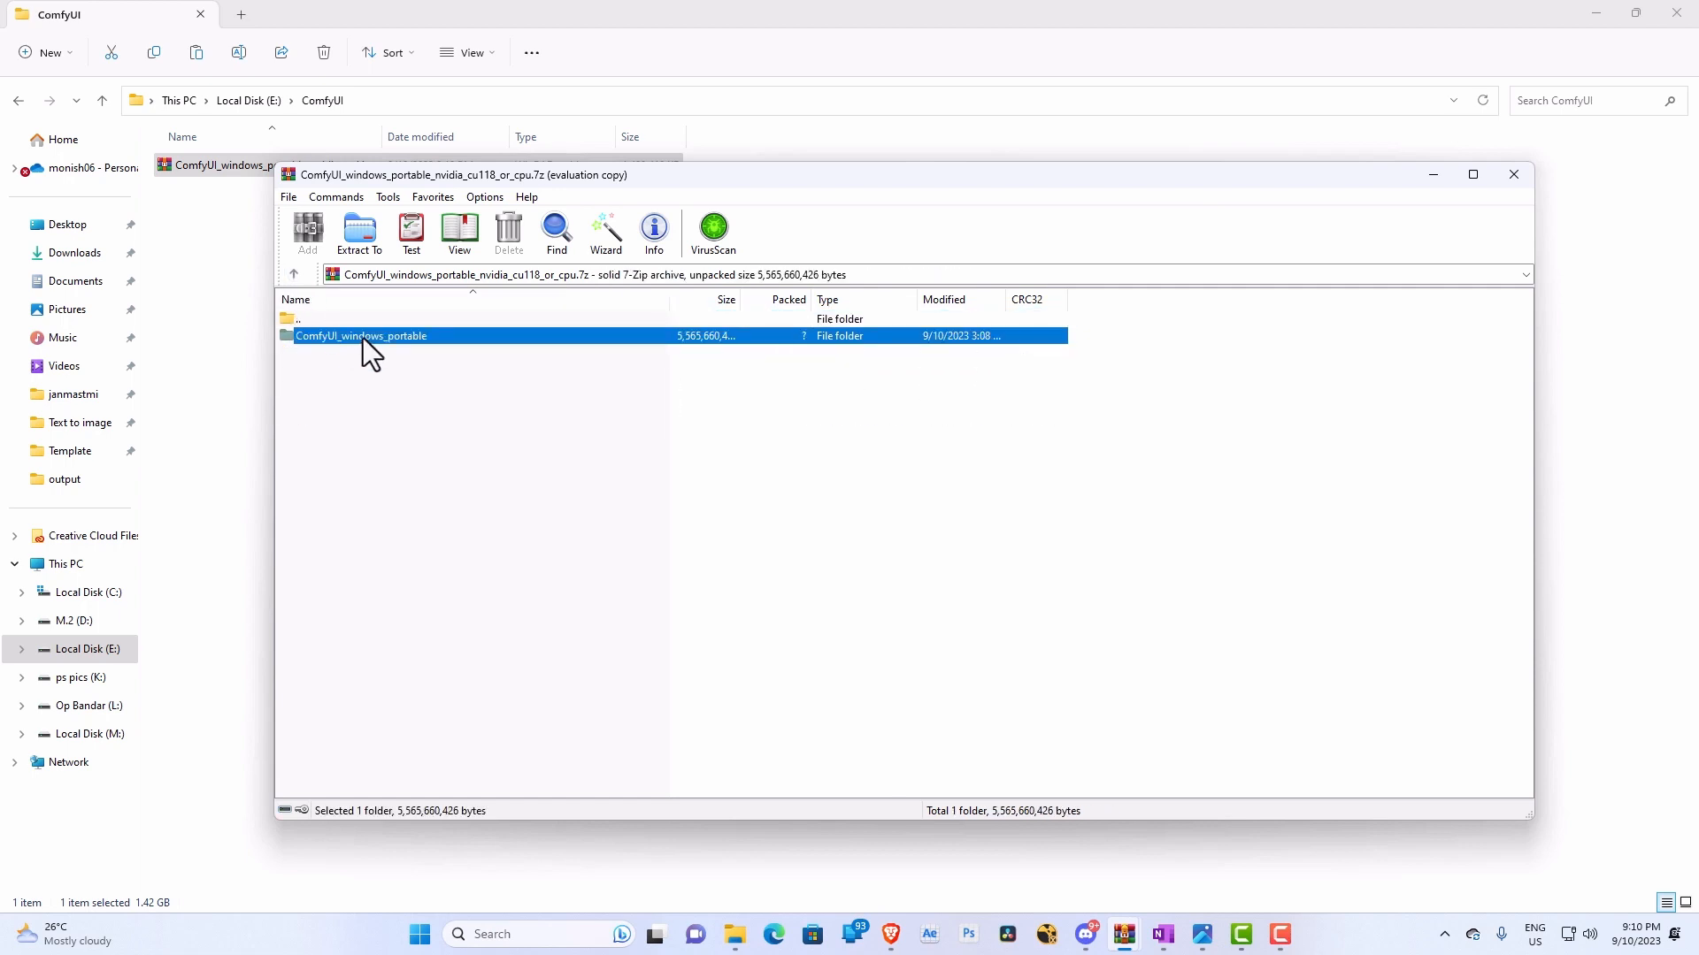
pyautogui.moveTo(411, 338); pyautogui.dragTo(194, 248)
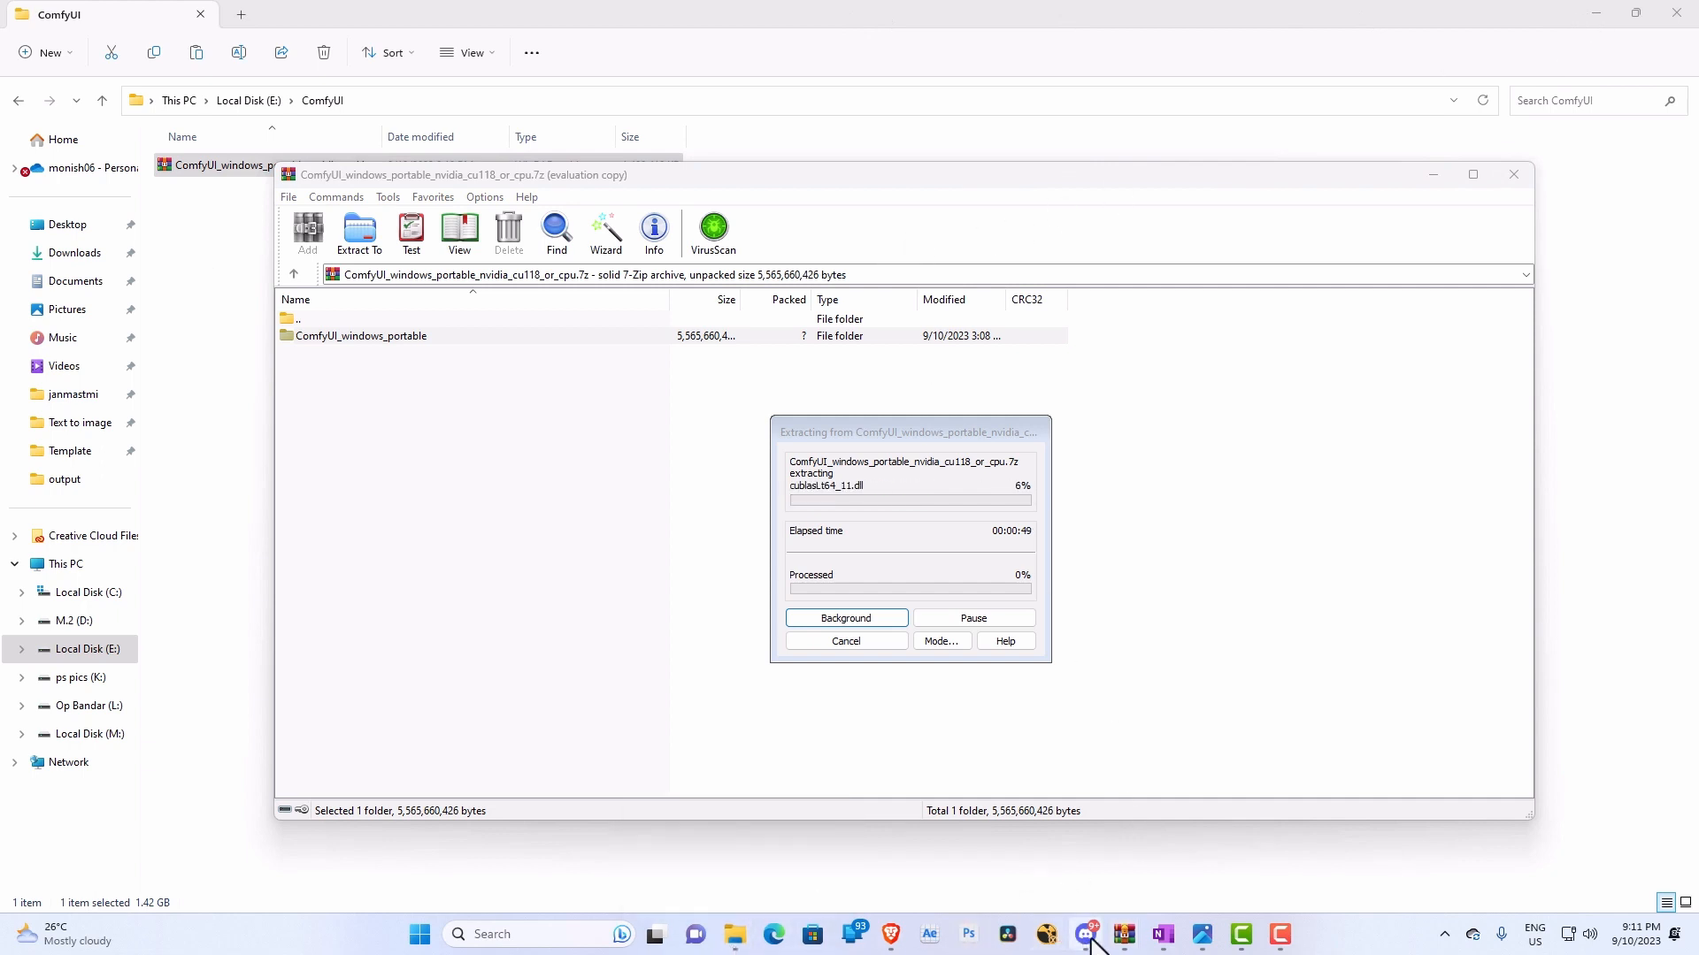
# Switch to Brave, compare the SDXL base and refiner model pages, and locate sd_xl_base_1.0.safetensors in the base model's file list.
pyautogui.moveTo(889, 943)
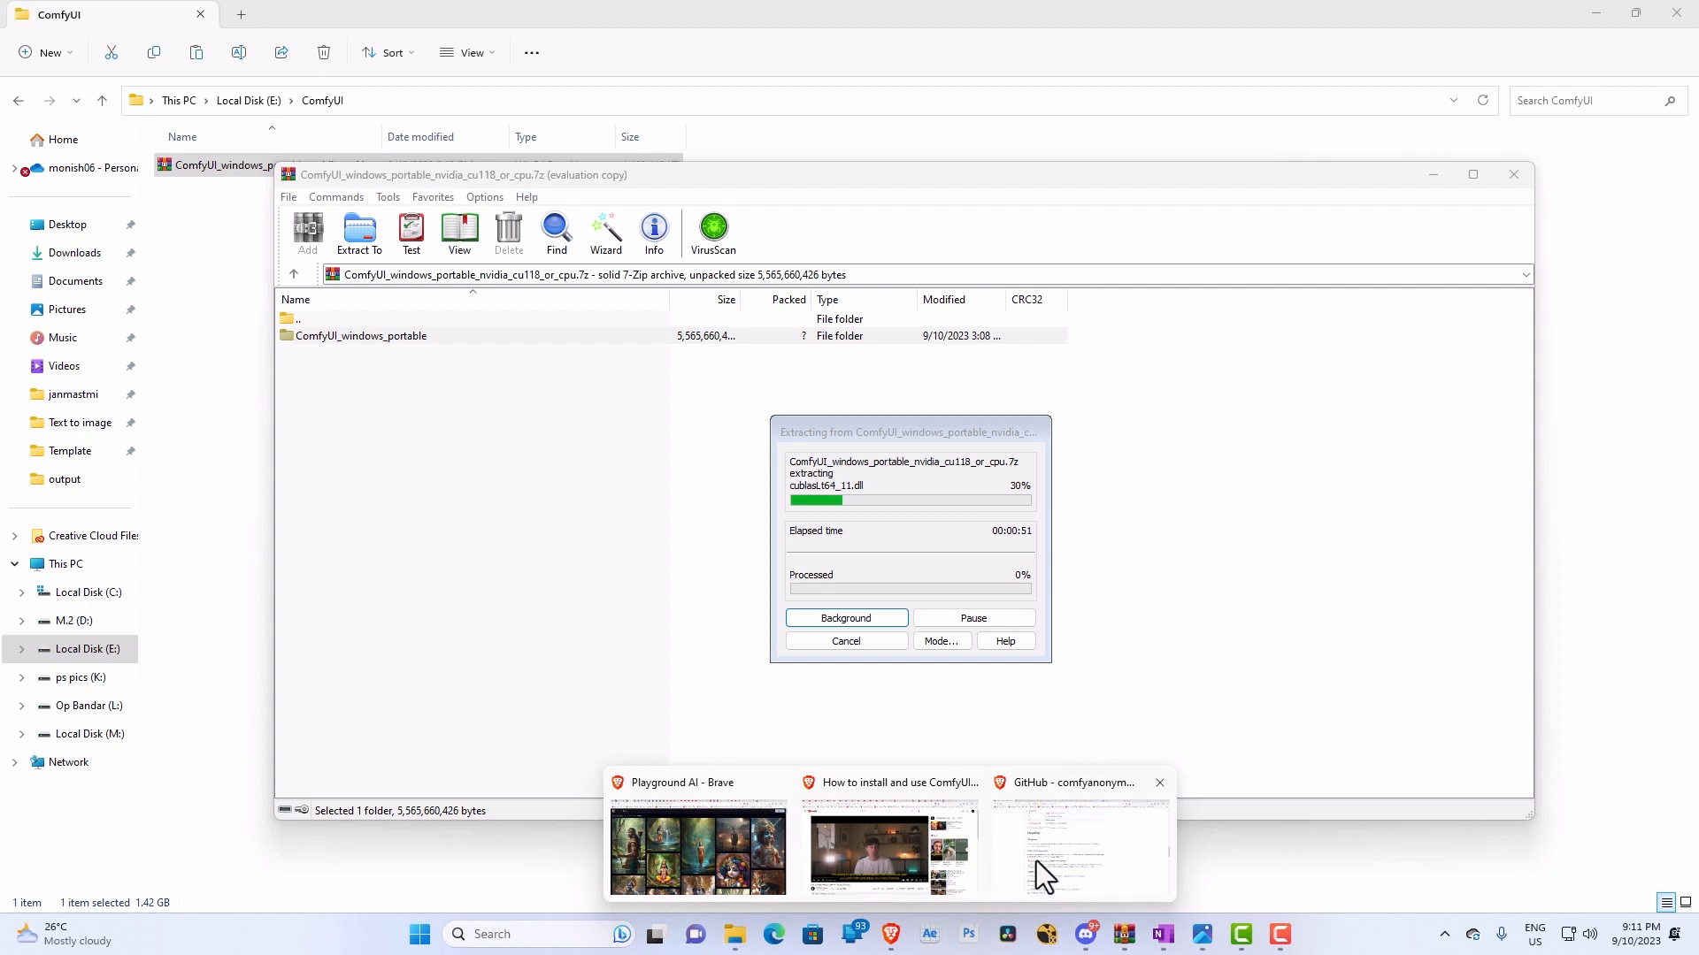
pyautogui.click(1037, 862)
pyautogui.click(536, 14)
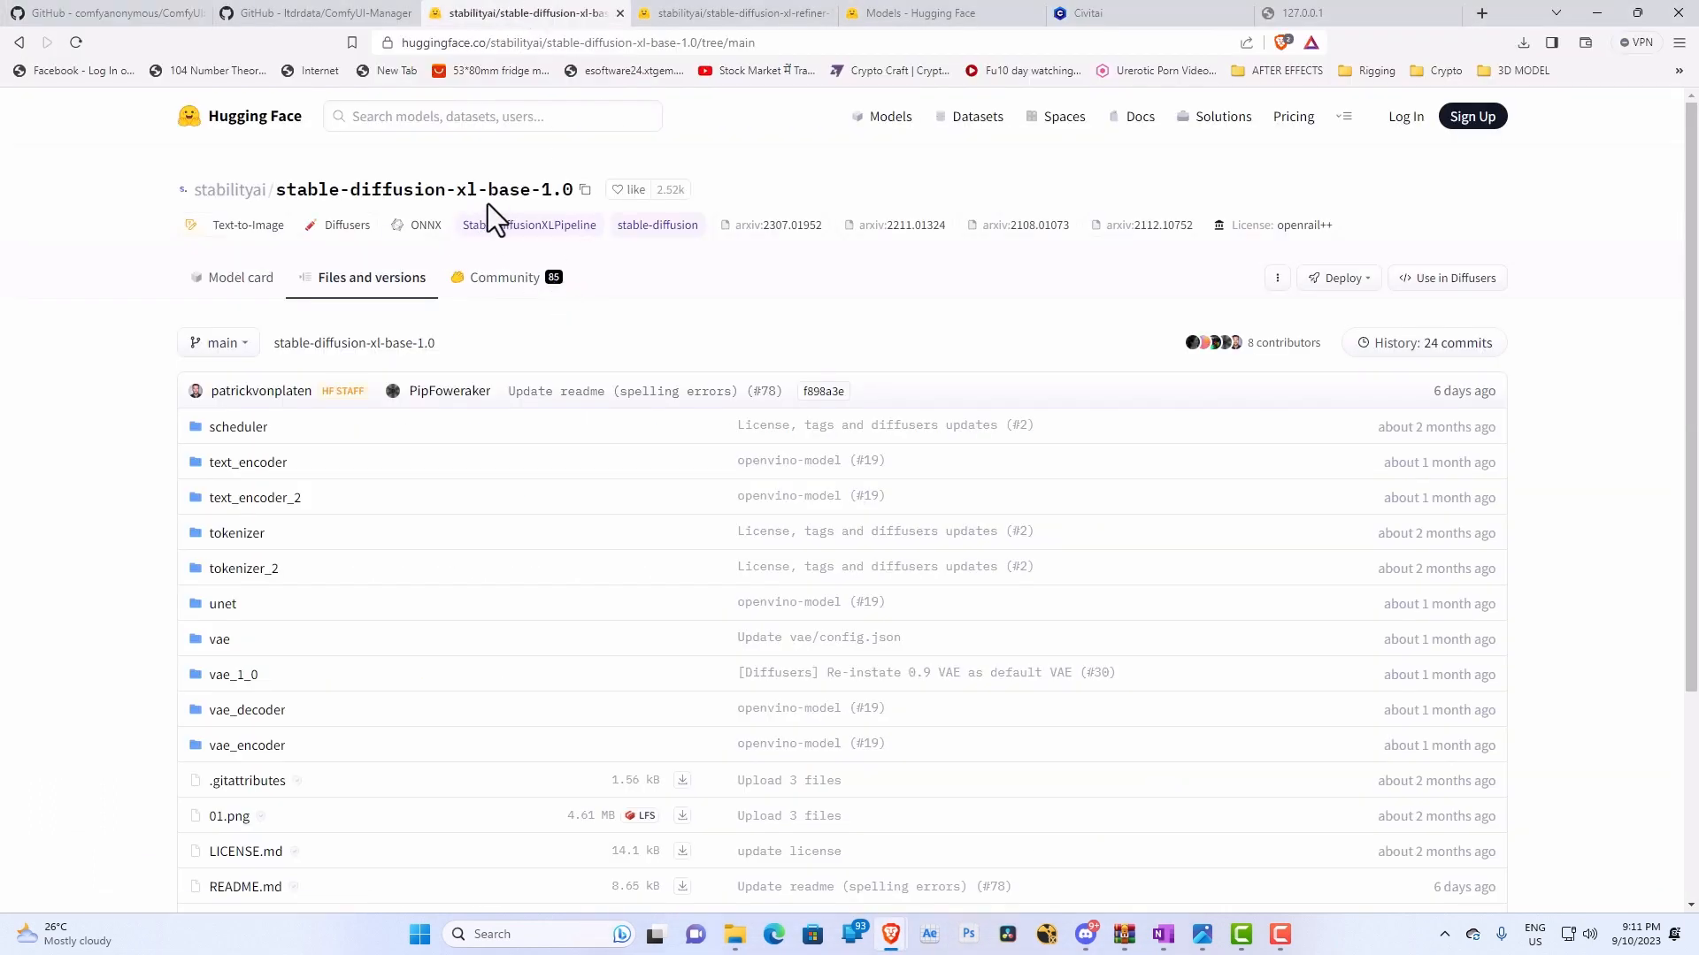
pyautogui.click(698, 11)
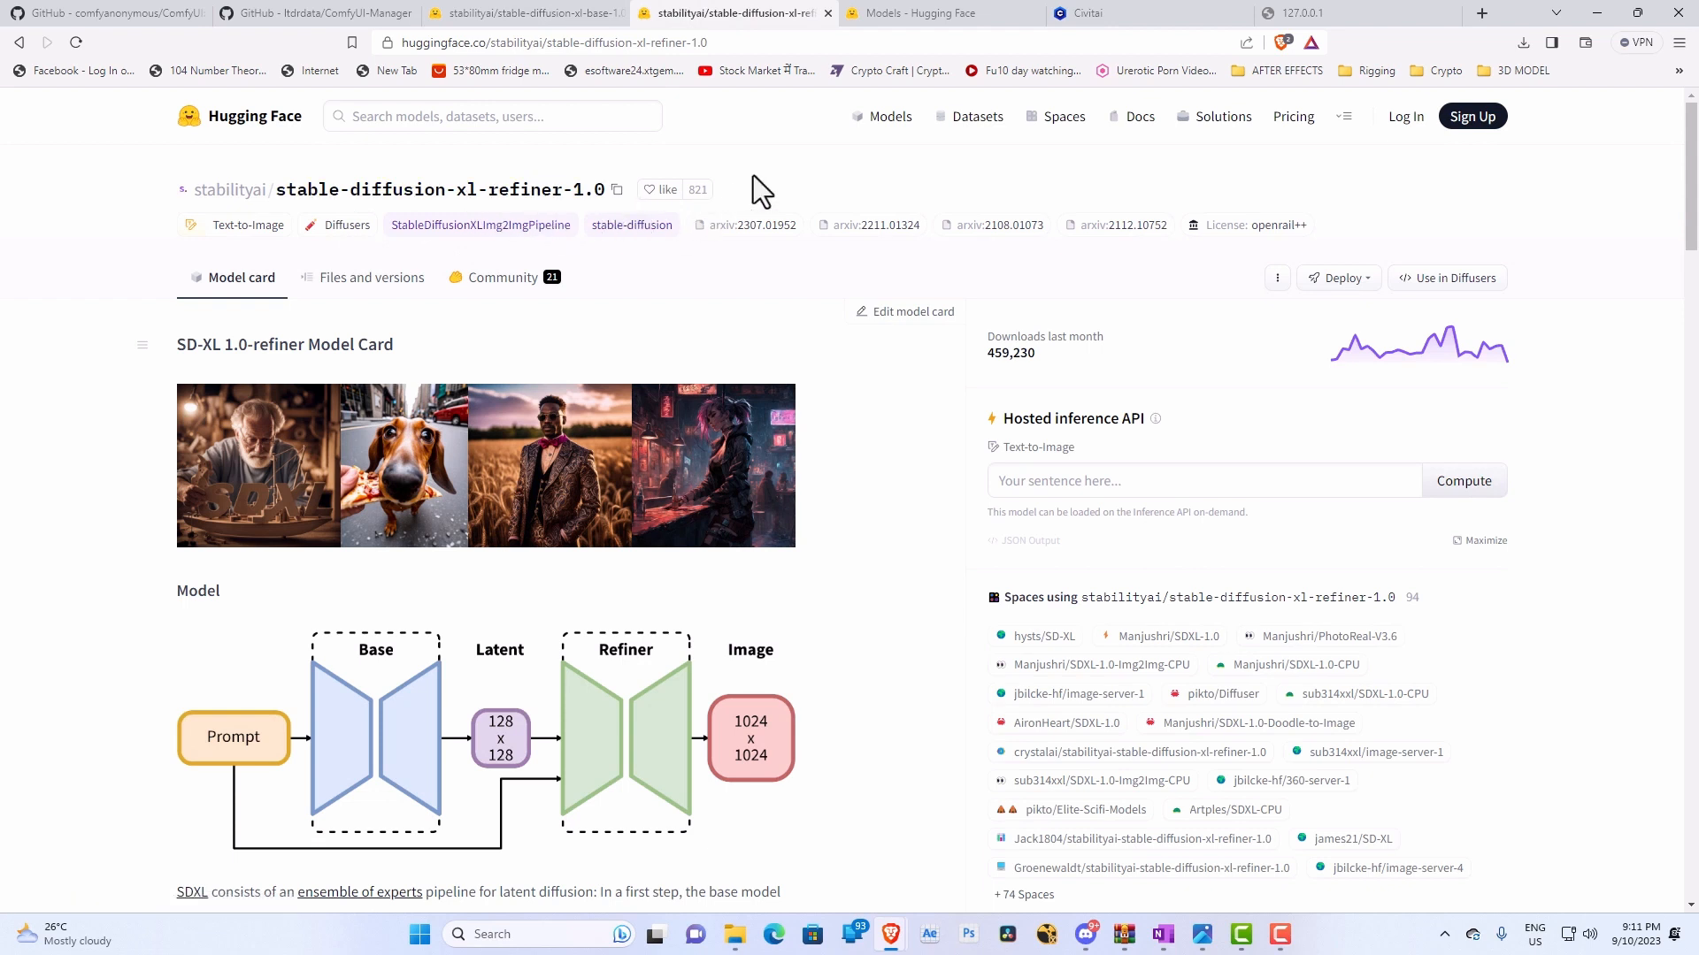
pyautogui.click(534, 10)
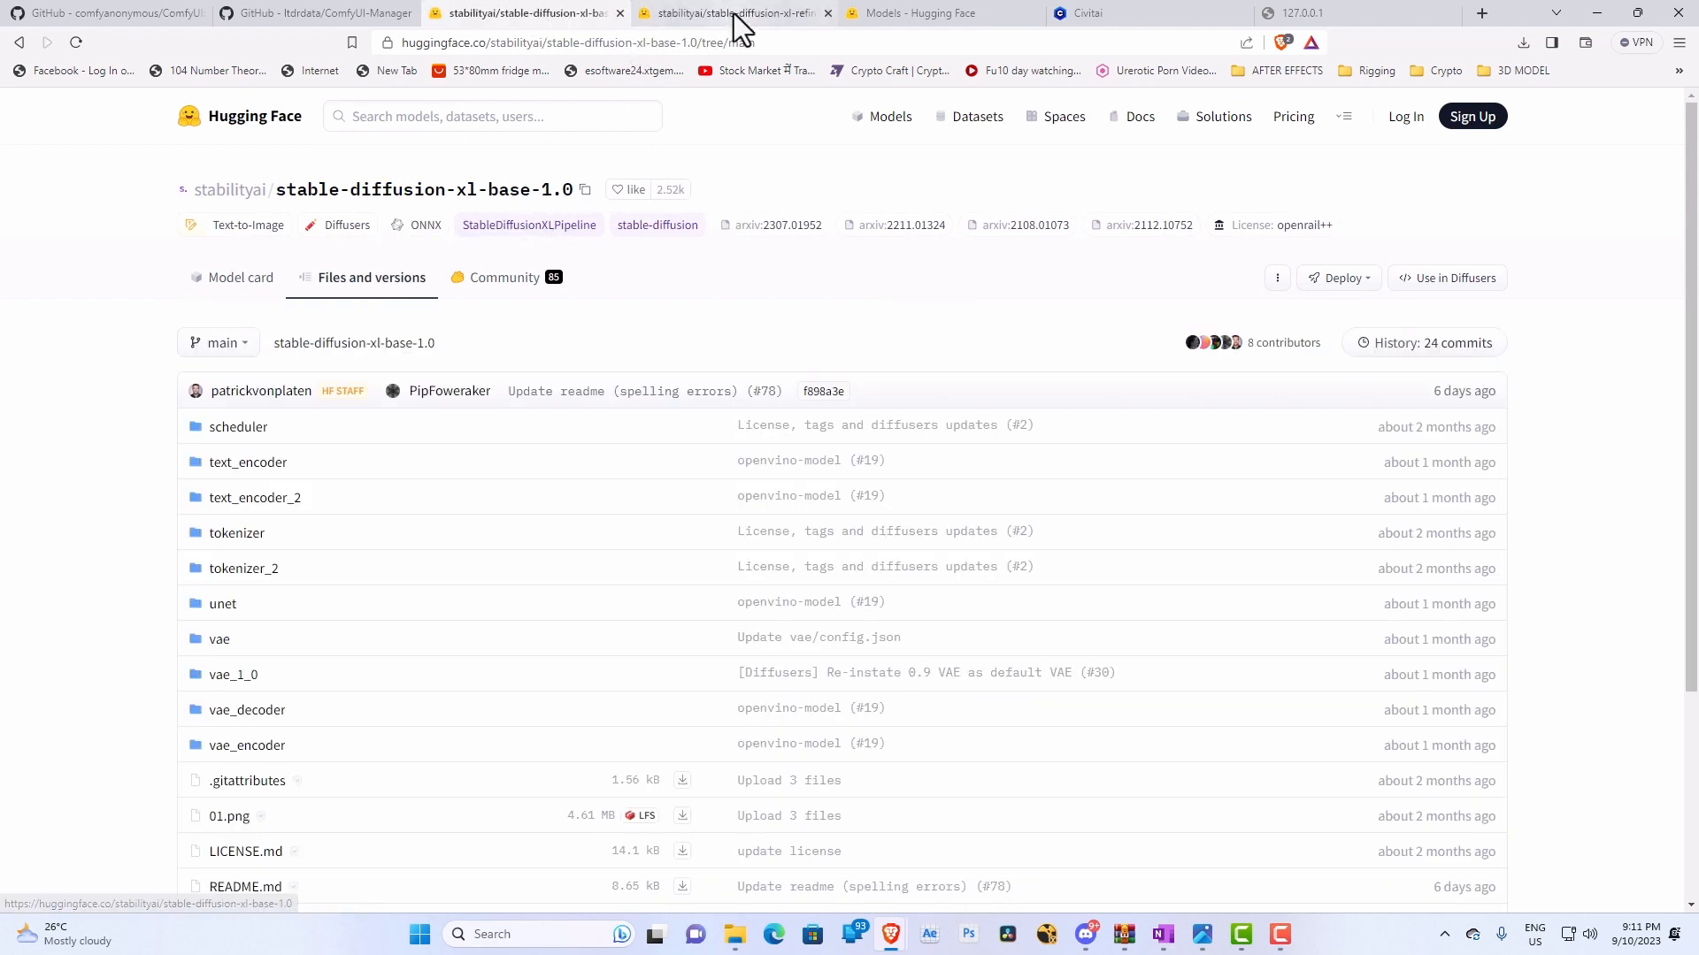
pyautogui.click(734, 13)
pyautogui.click(556, 16)
pyautogui.scroll(-3, 478, 545)
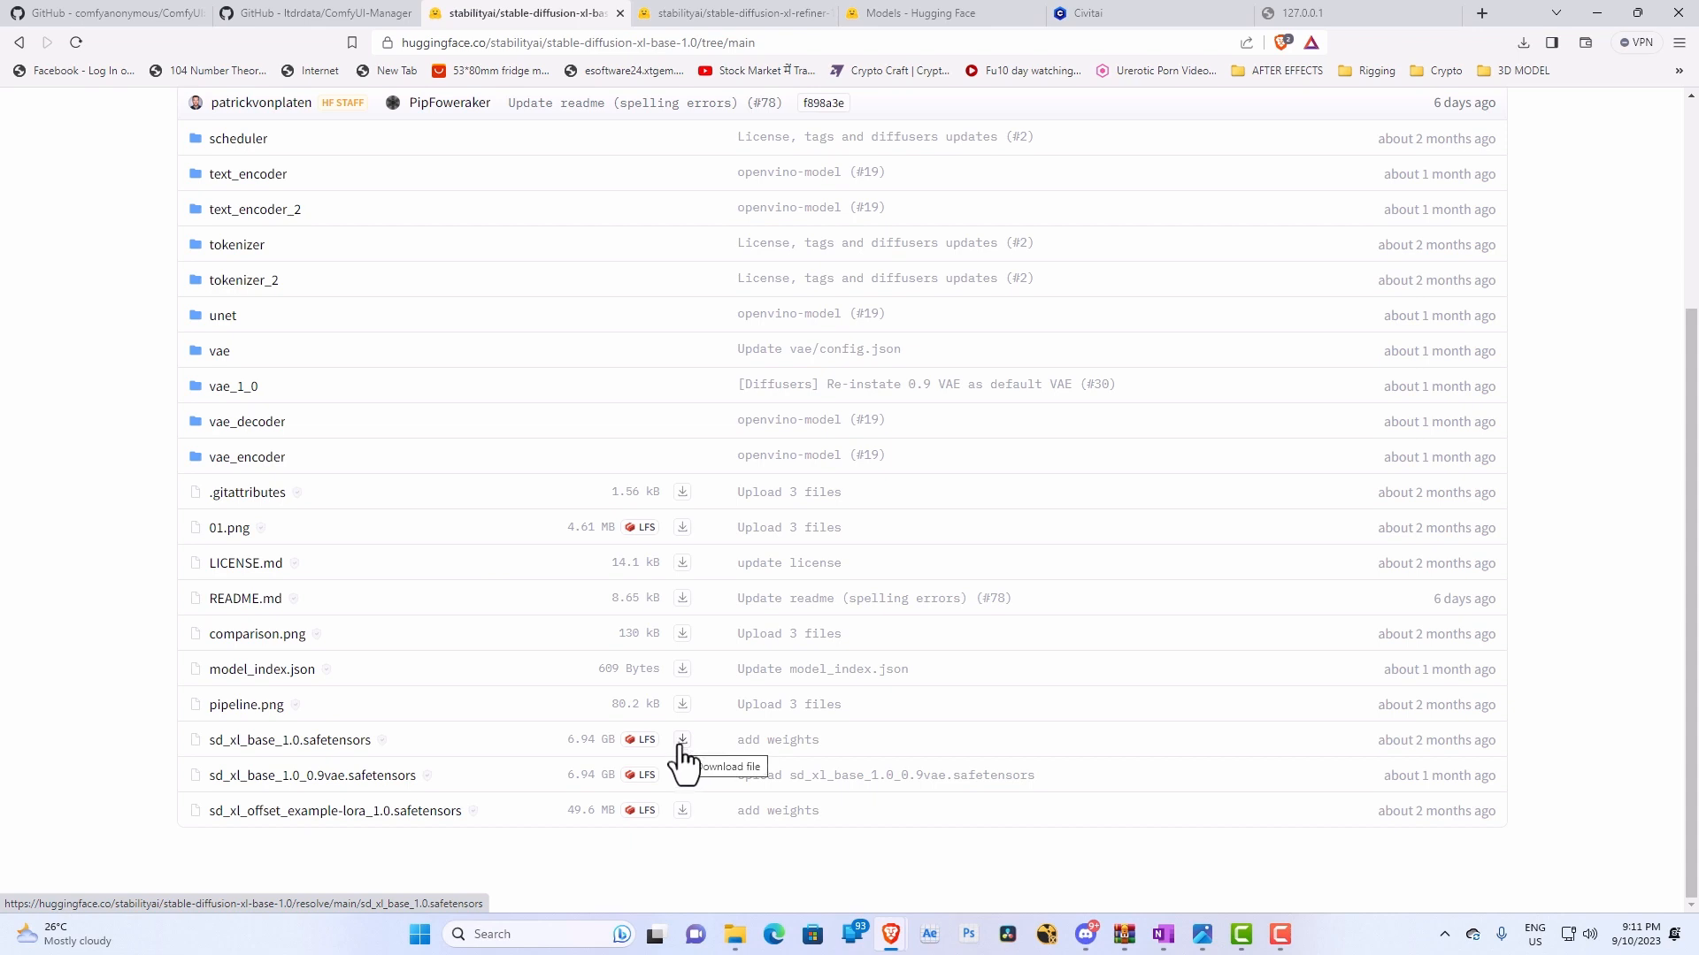
# Open the file list of stable-diffusion-xl-refiner-1.0, view its safetensors files, and check on the archive extraction.
pyautogui.click(740, 13)
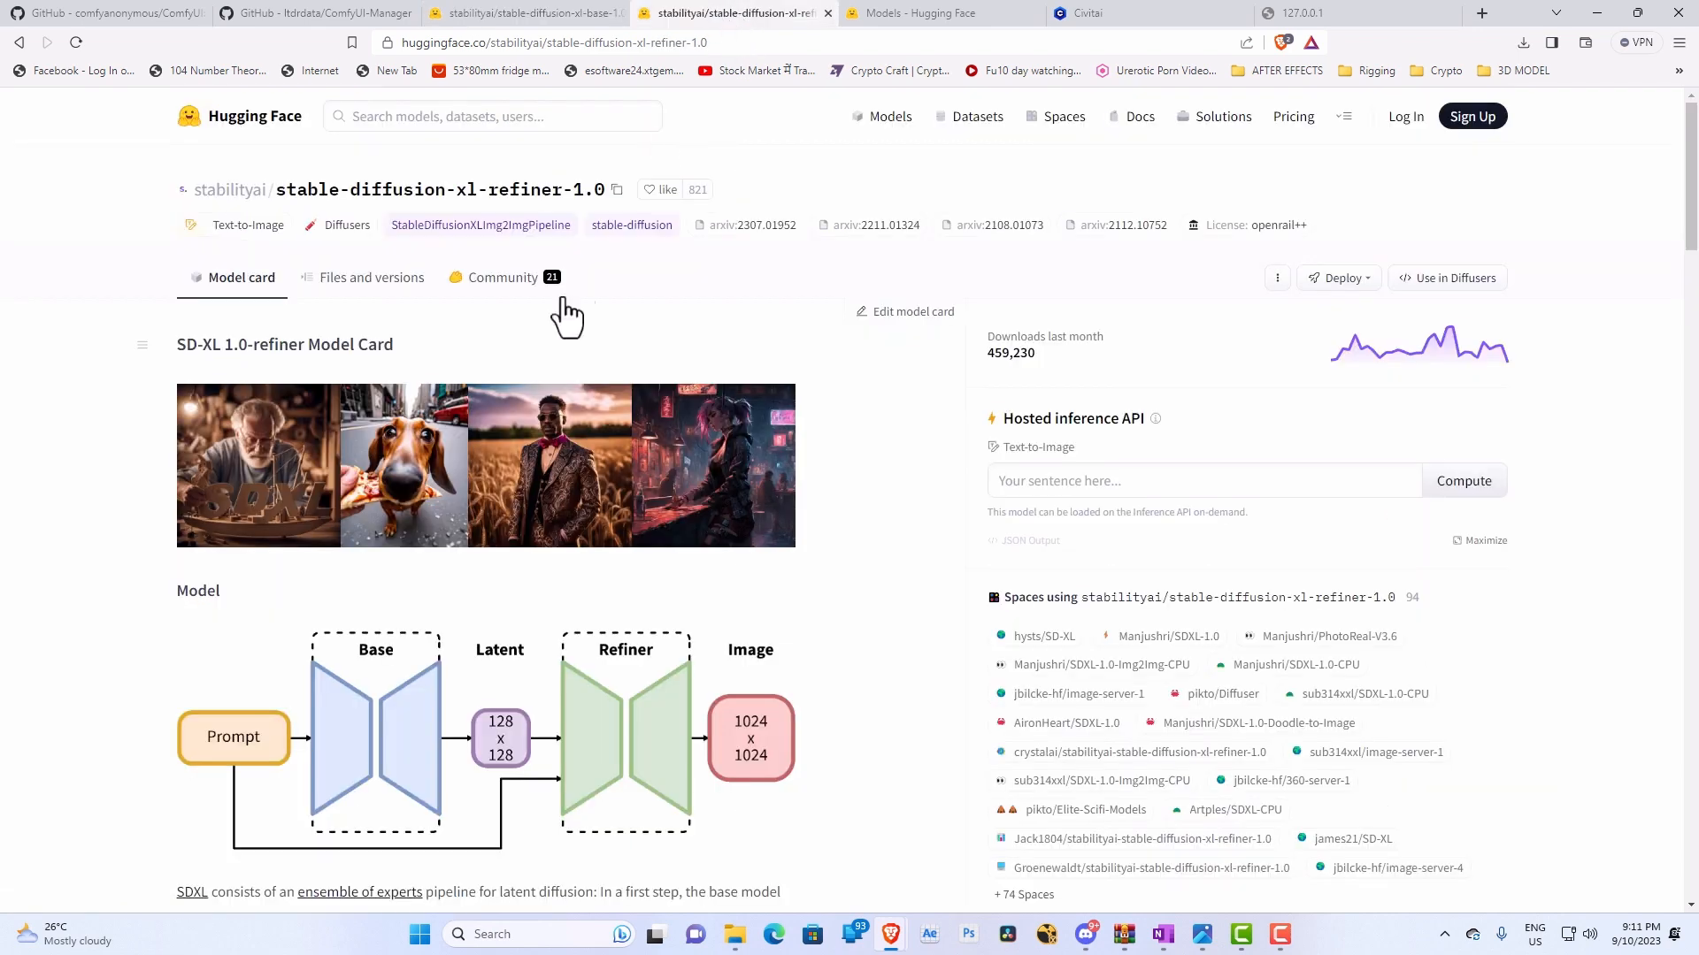
pyautogui.scroll(-5, 558, 300)
pyautogui.scroll(5, 398, 292)
pyautogui.click(400, 282)
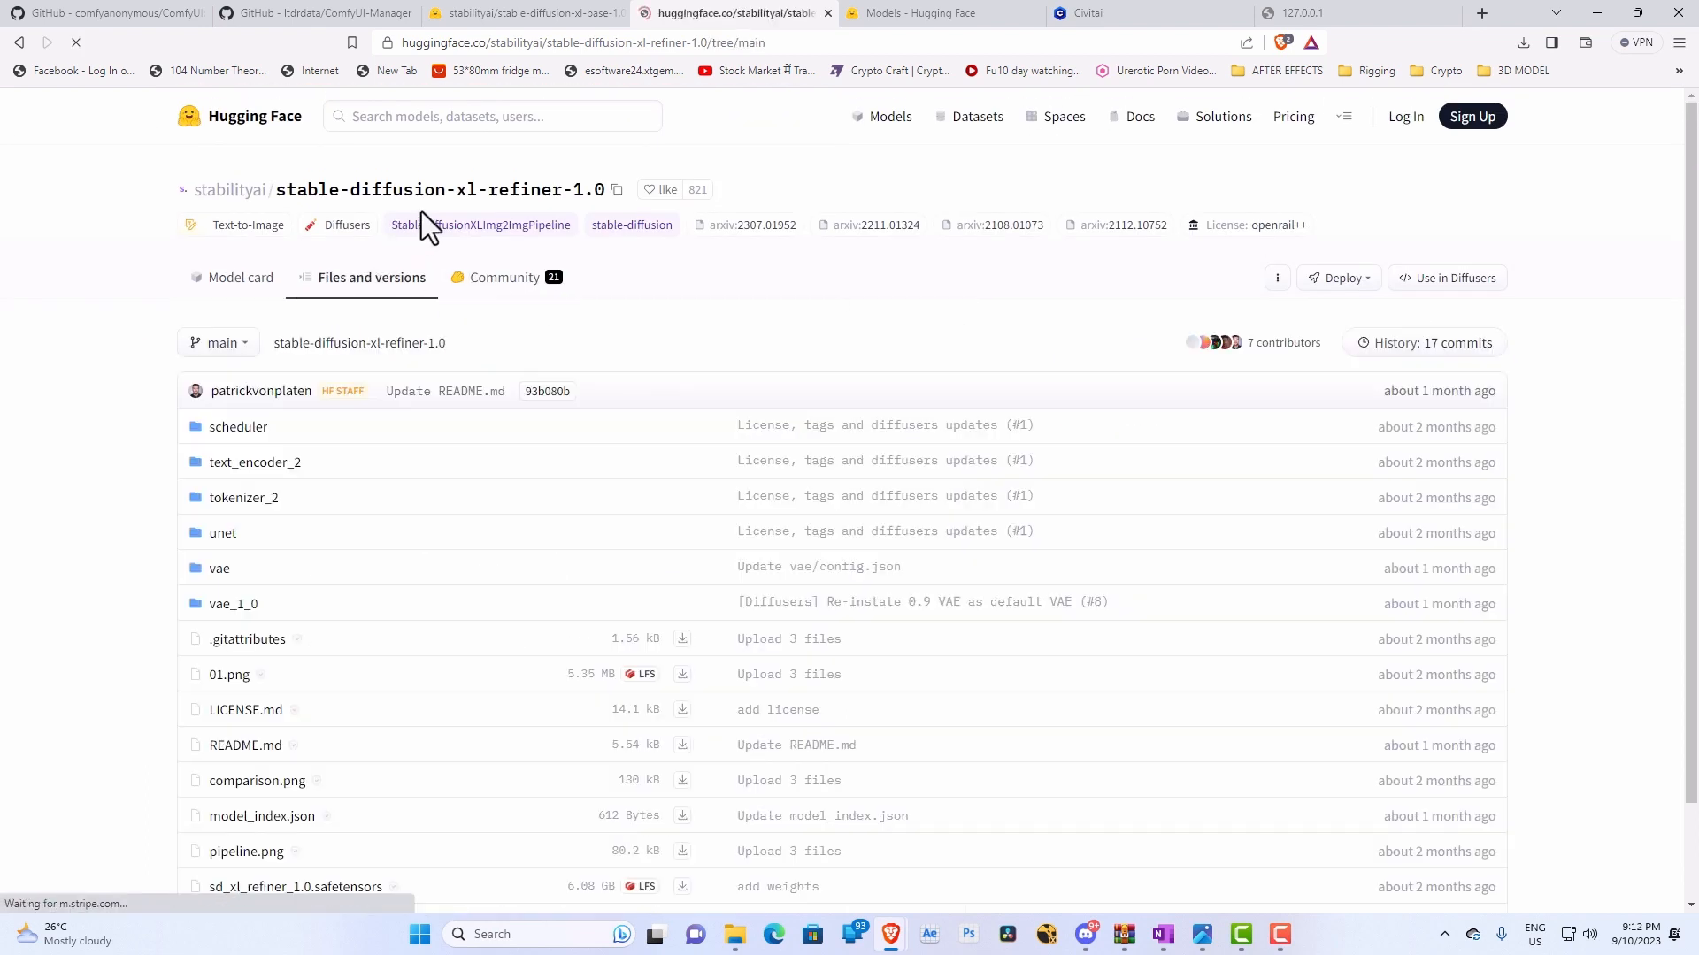
pyautogui.scroll(-1, 496, 699)
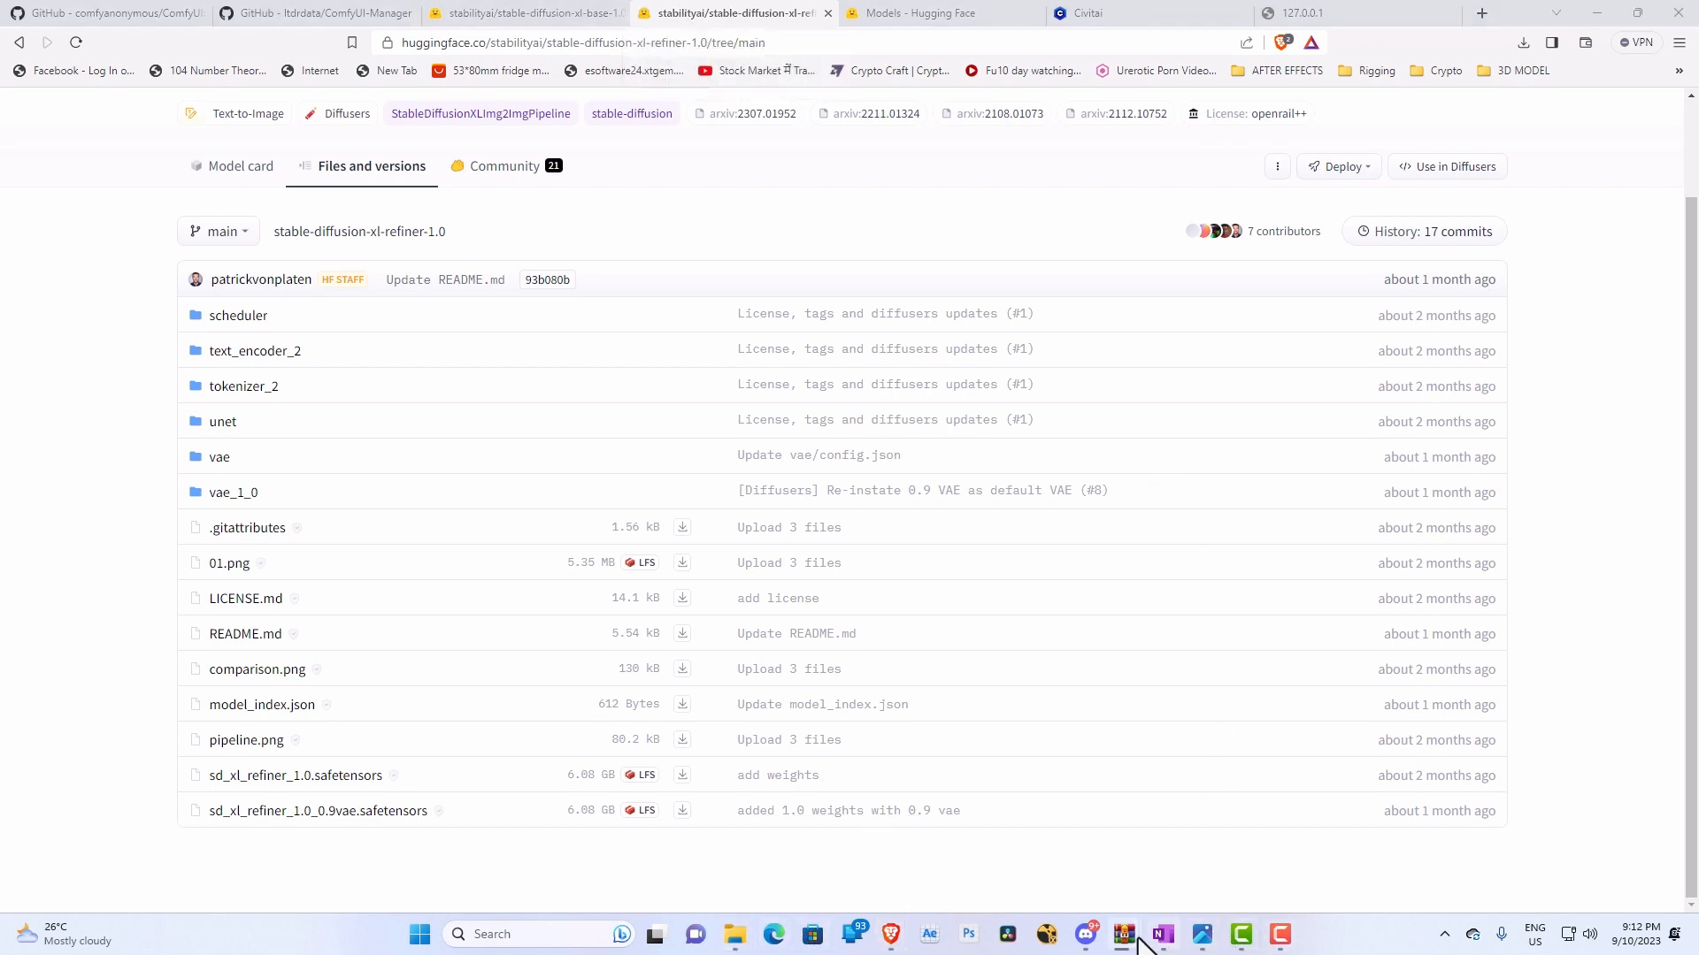
pyautogui.moveTo(1124, 934)
pyautogui.click(1182, 873)
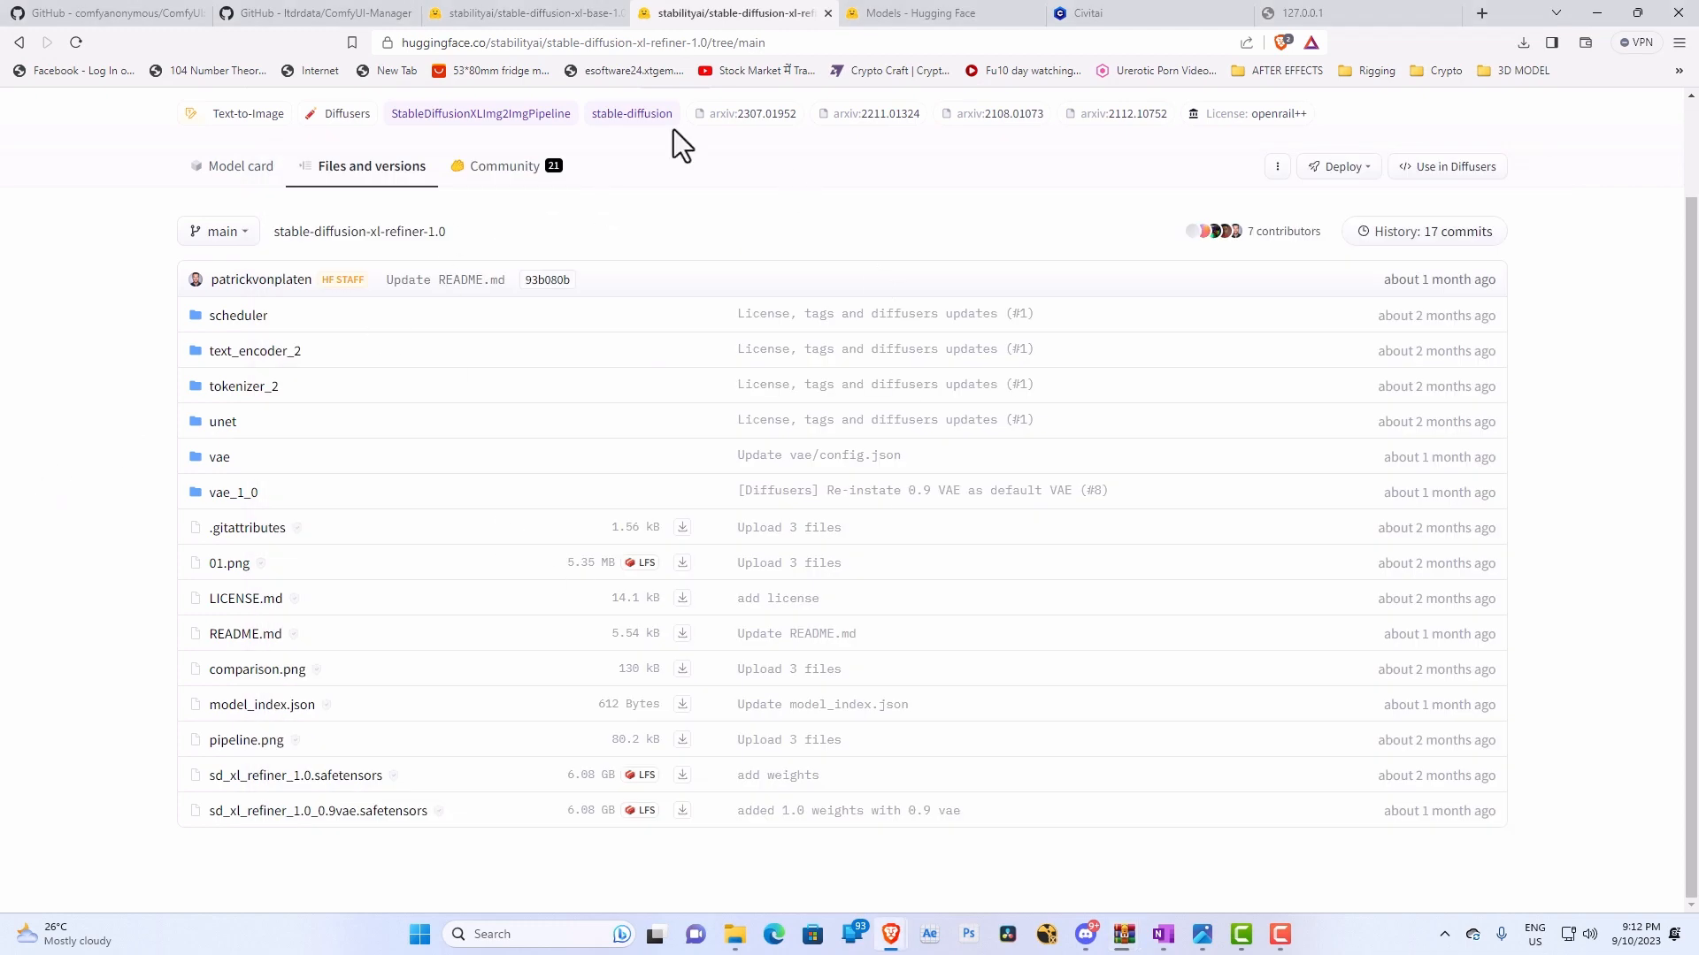
# Go to the Civitai site and look through the models and images featured on its home page.
pyautogui.click(1147, 15)
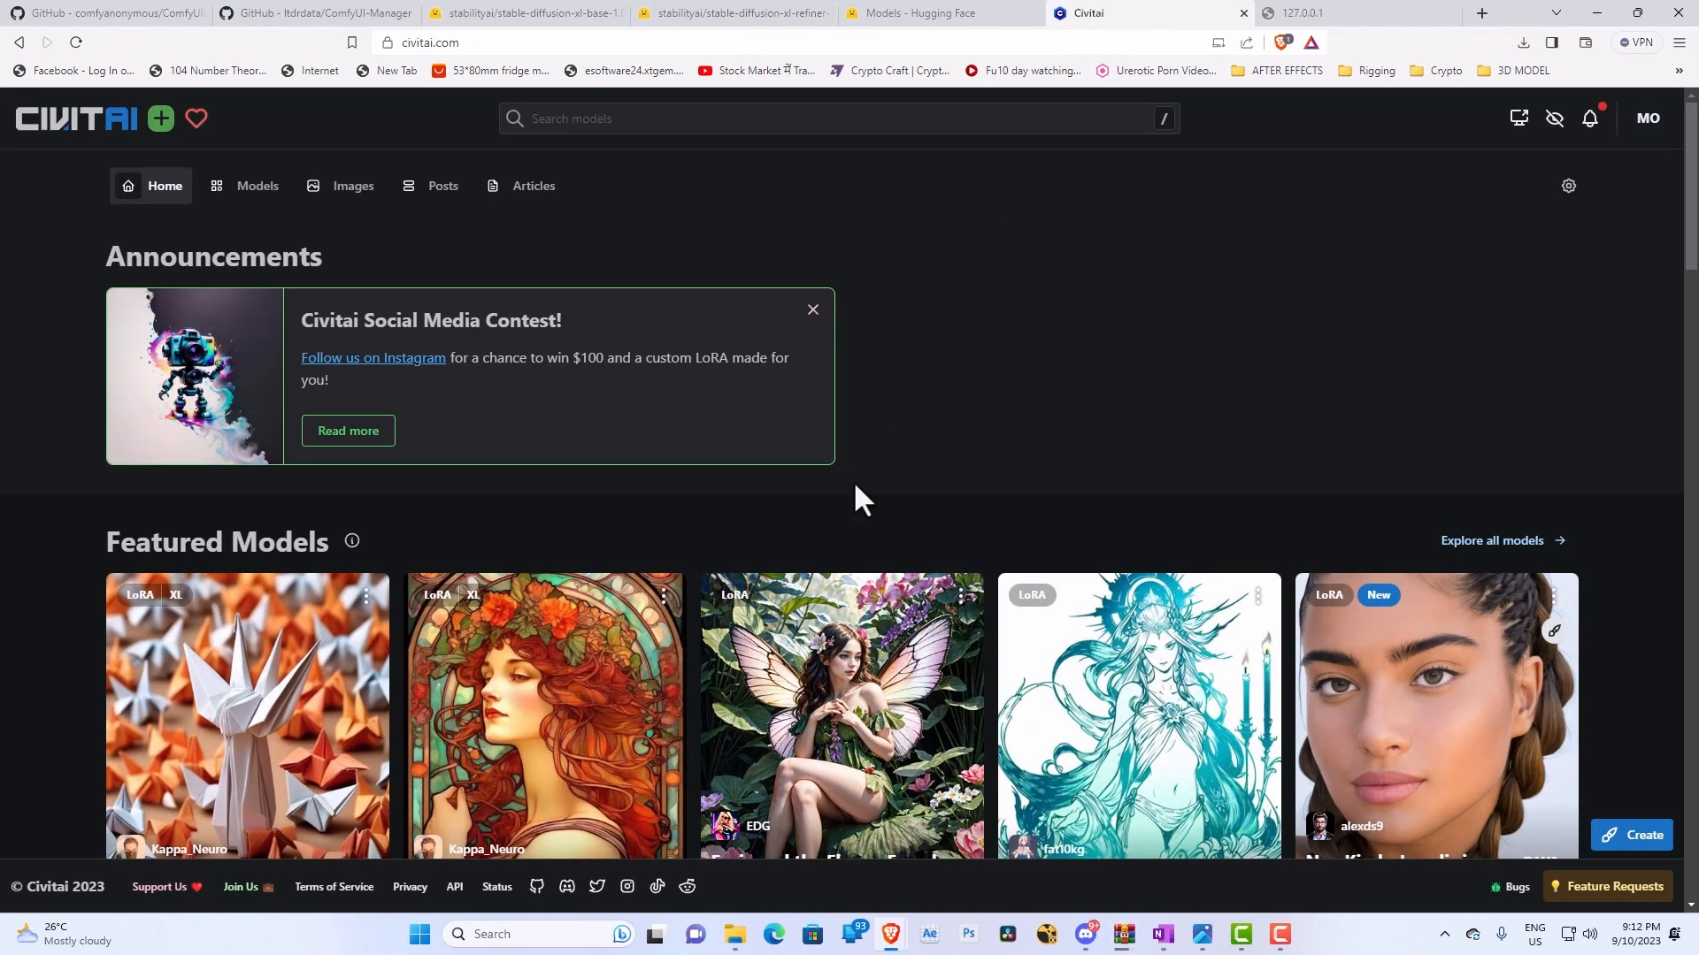
pyautogui.scroll(-8, 853, 498)
pyautogui.scroll(-10, 942, 517)
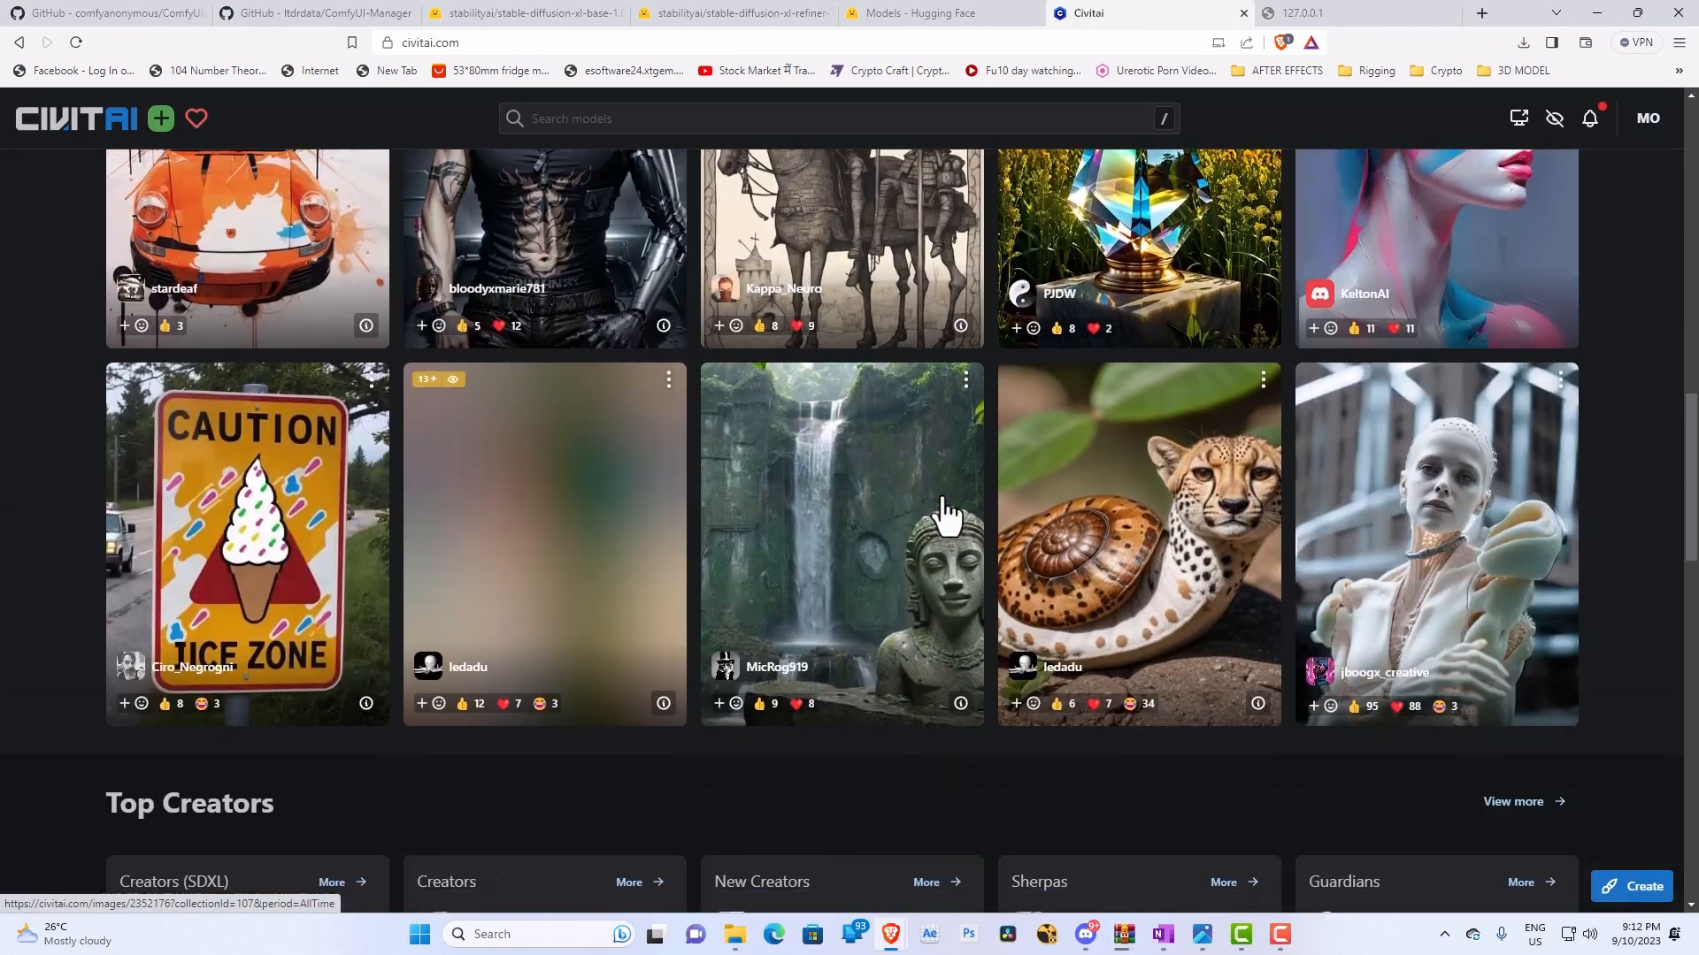
pyautogui.scroll(8, 953, 508)
pyautogui.scroll(12, 898, 360)
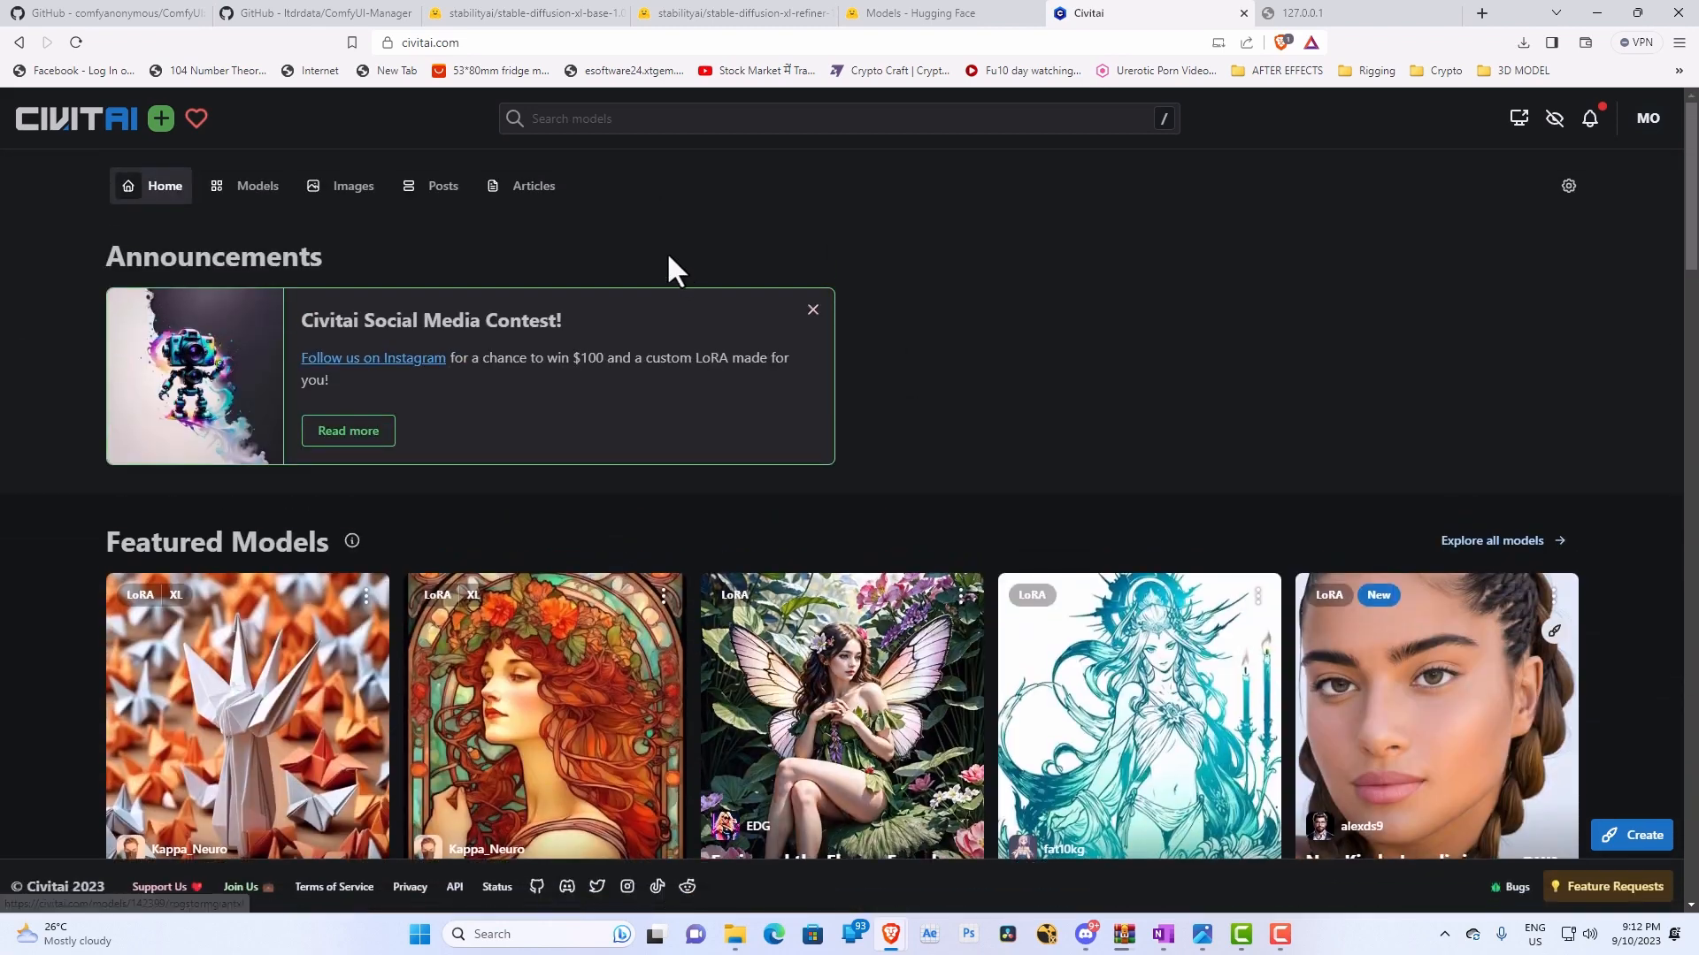
# Search Civitai for "sdxl" and open the SD XL checkpoint's page to look over its versions and discussion.
pyautogui.click(647, 119)
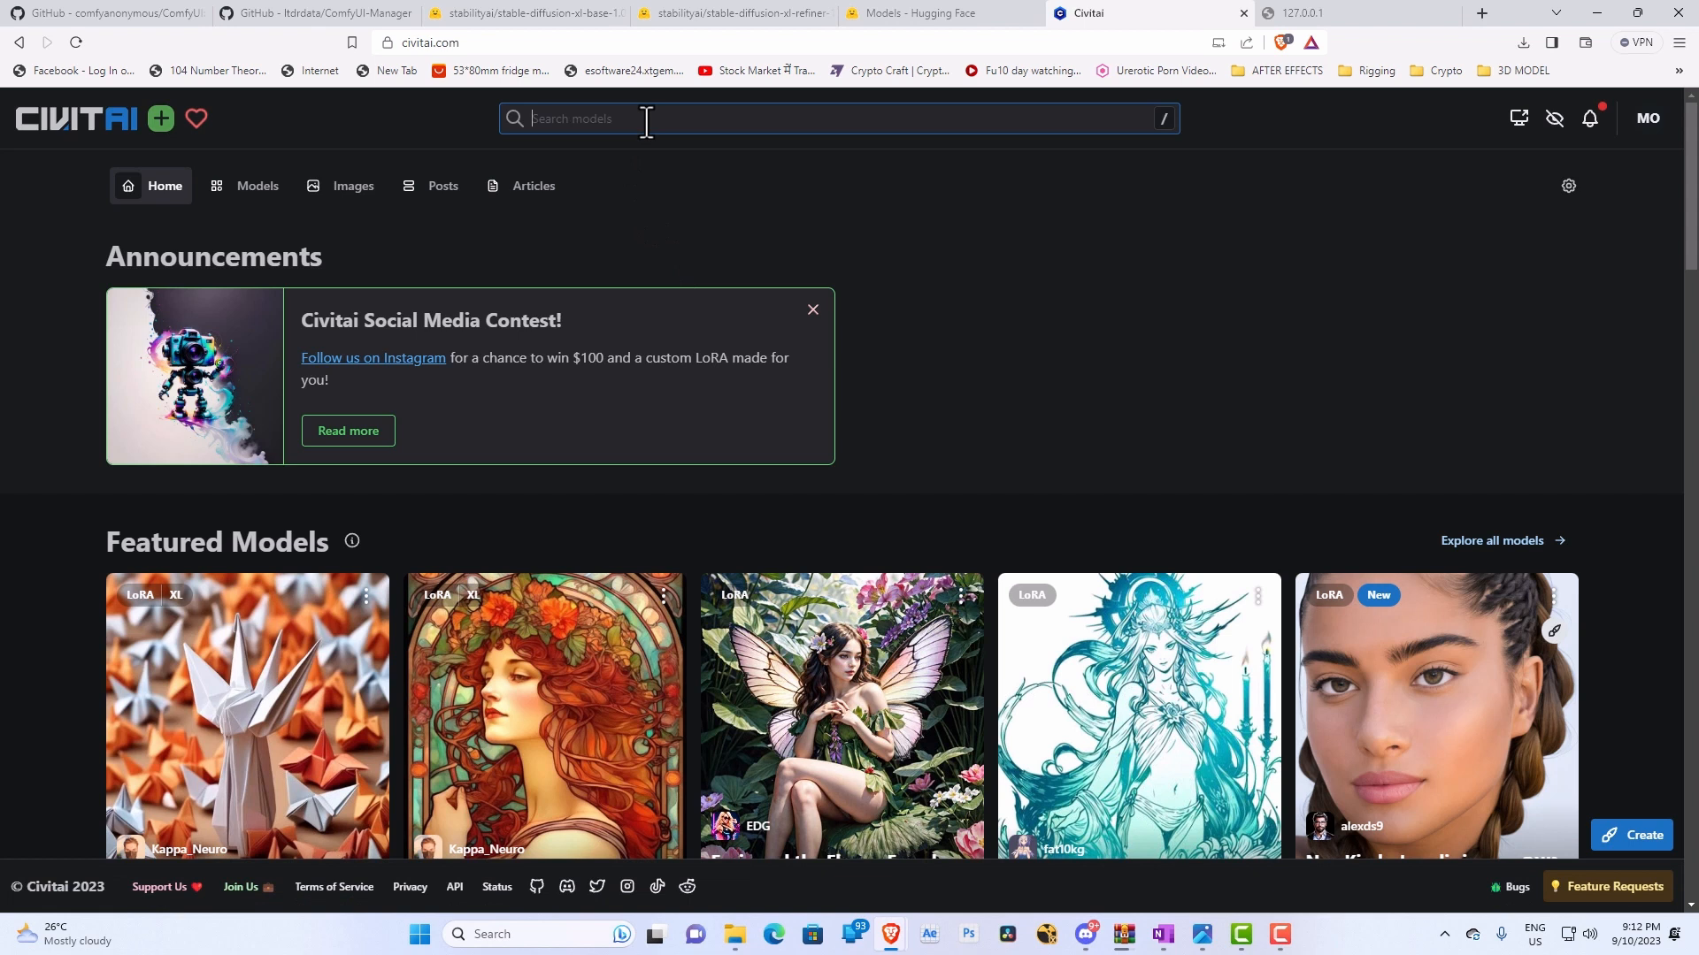
pyautogui.write('sdxl')
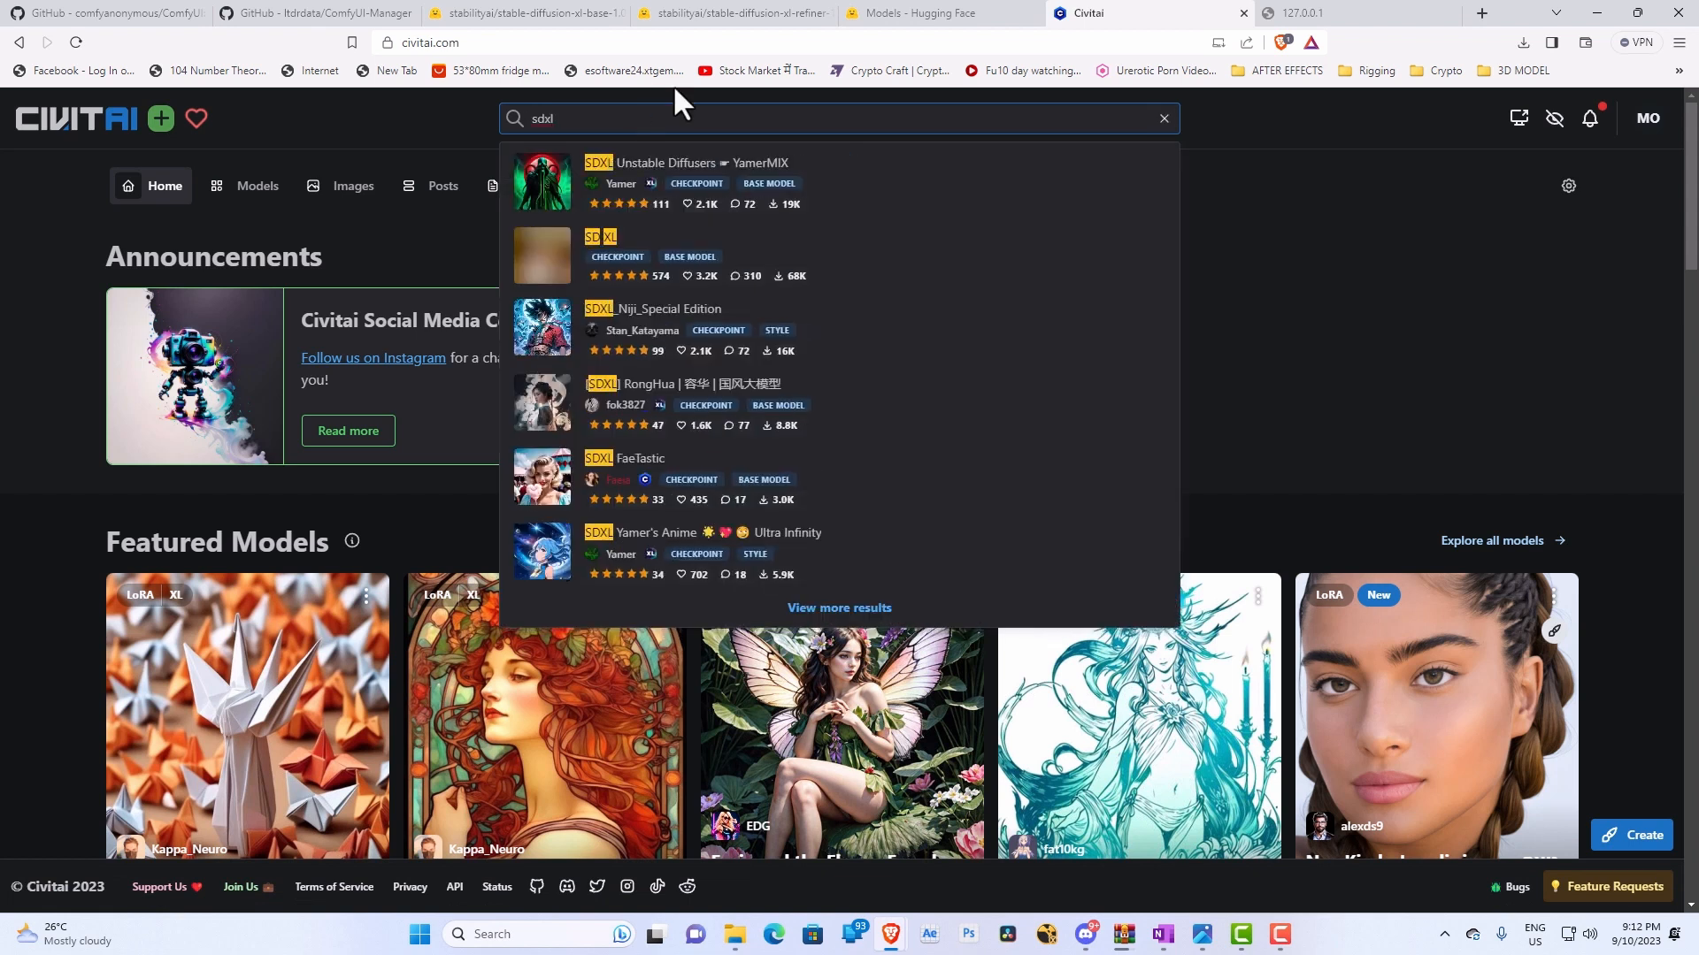
pyautogui.press('Return')
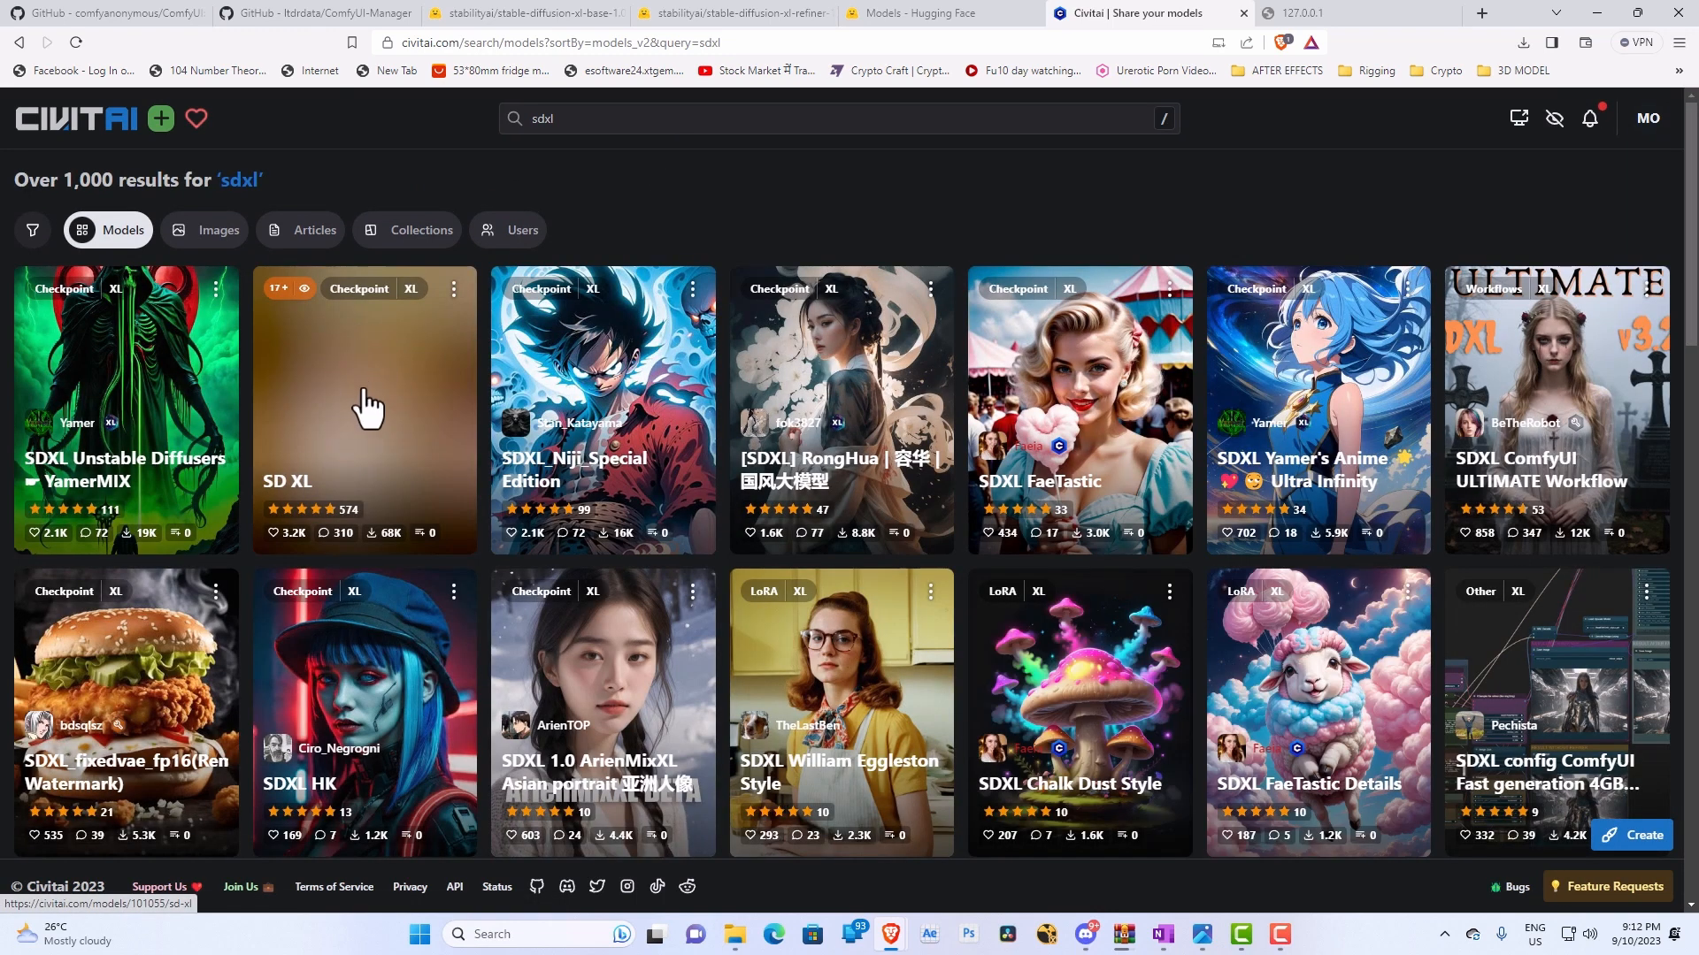
pyautogui.click(364, 391)
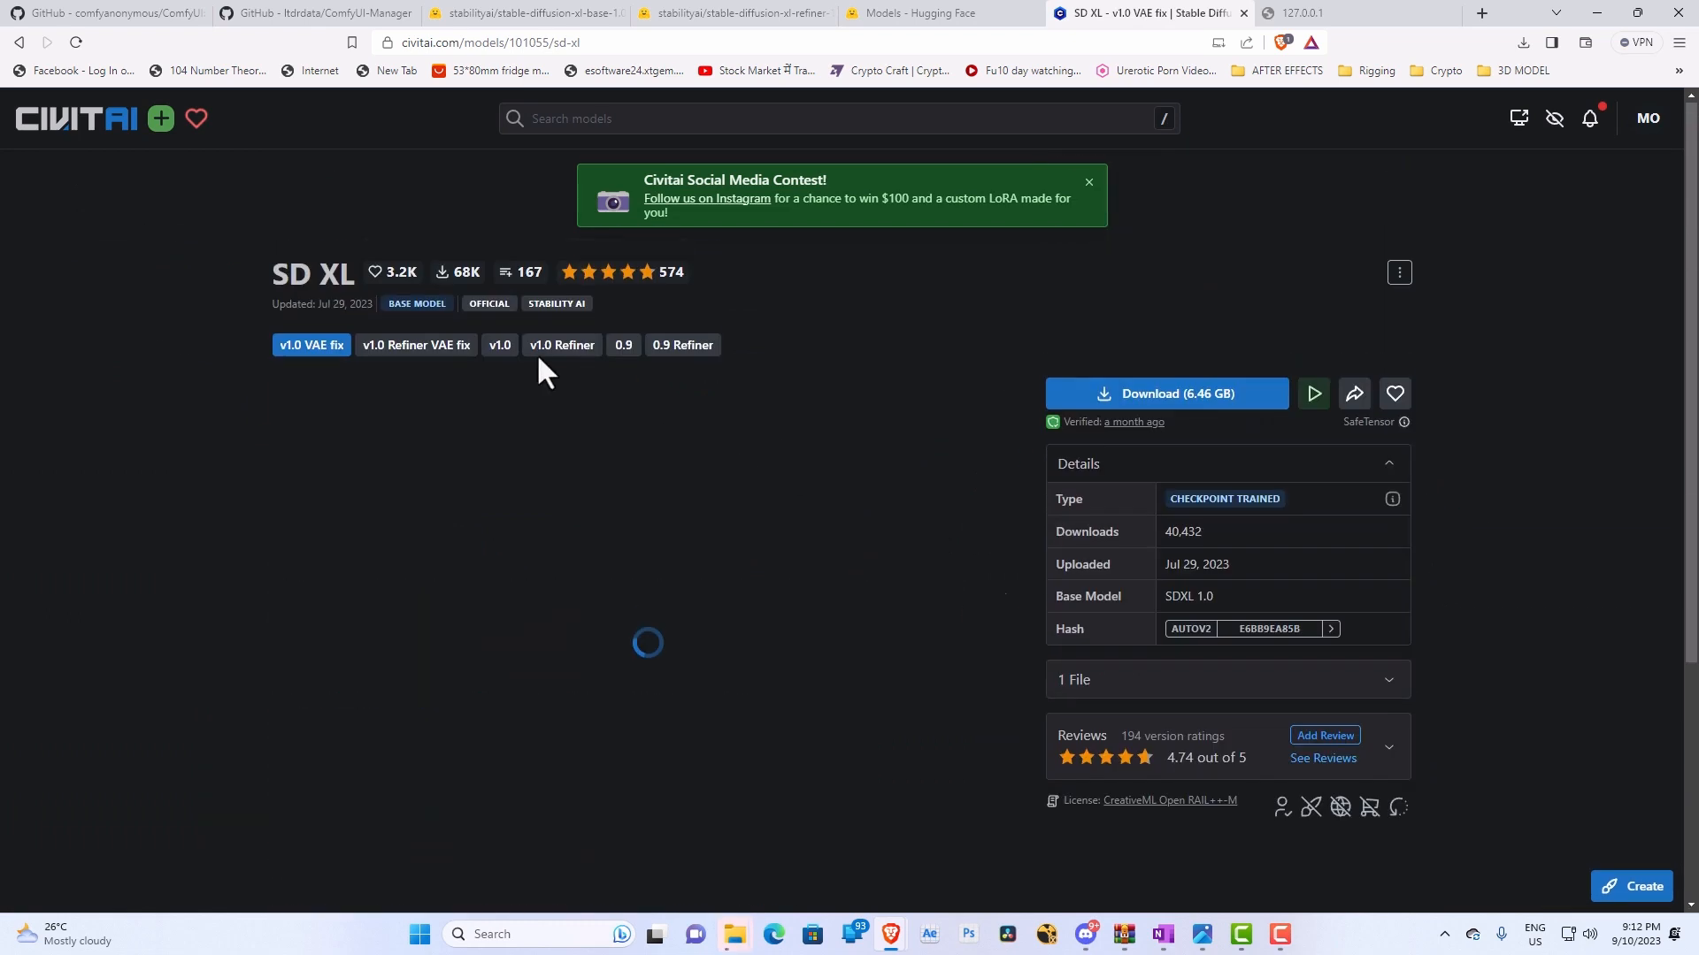
pyautogui.scroll(-15, 792, 425)
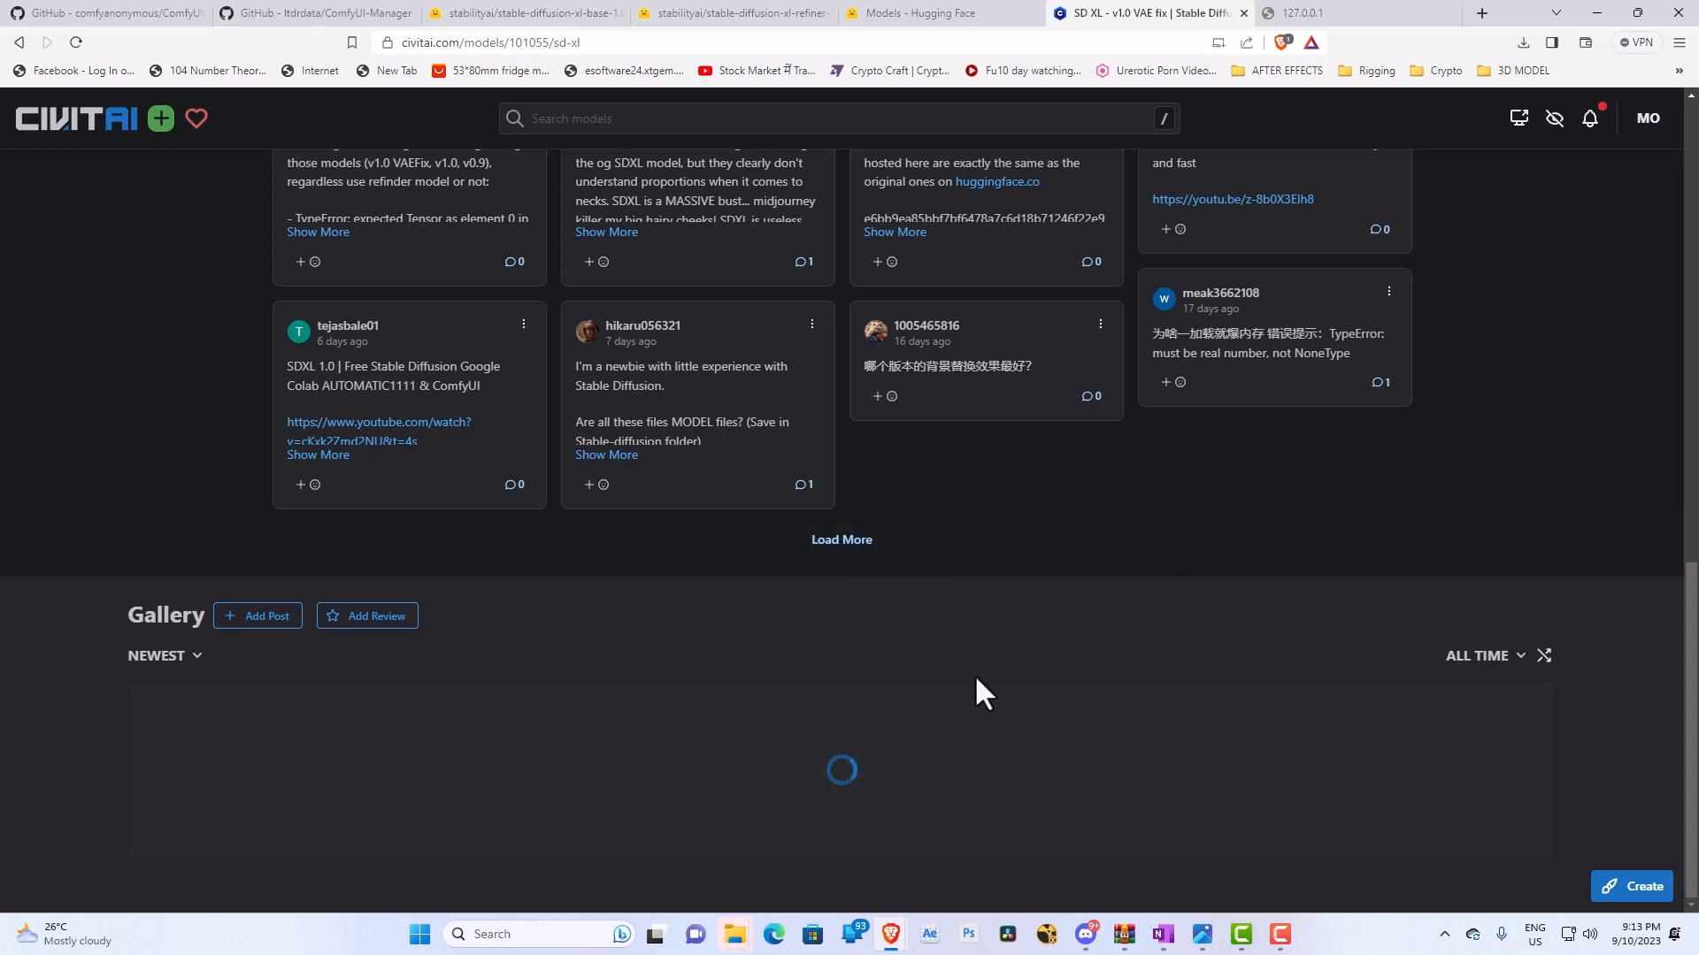
# Check the progress of moving the extracted files into the ComfyUI folder, and return to the SD XL model page.
pyautogui.moveTo(1123, 934)
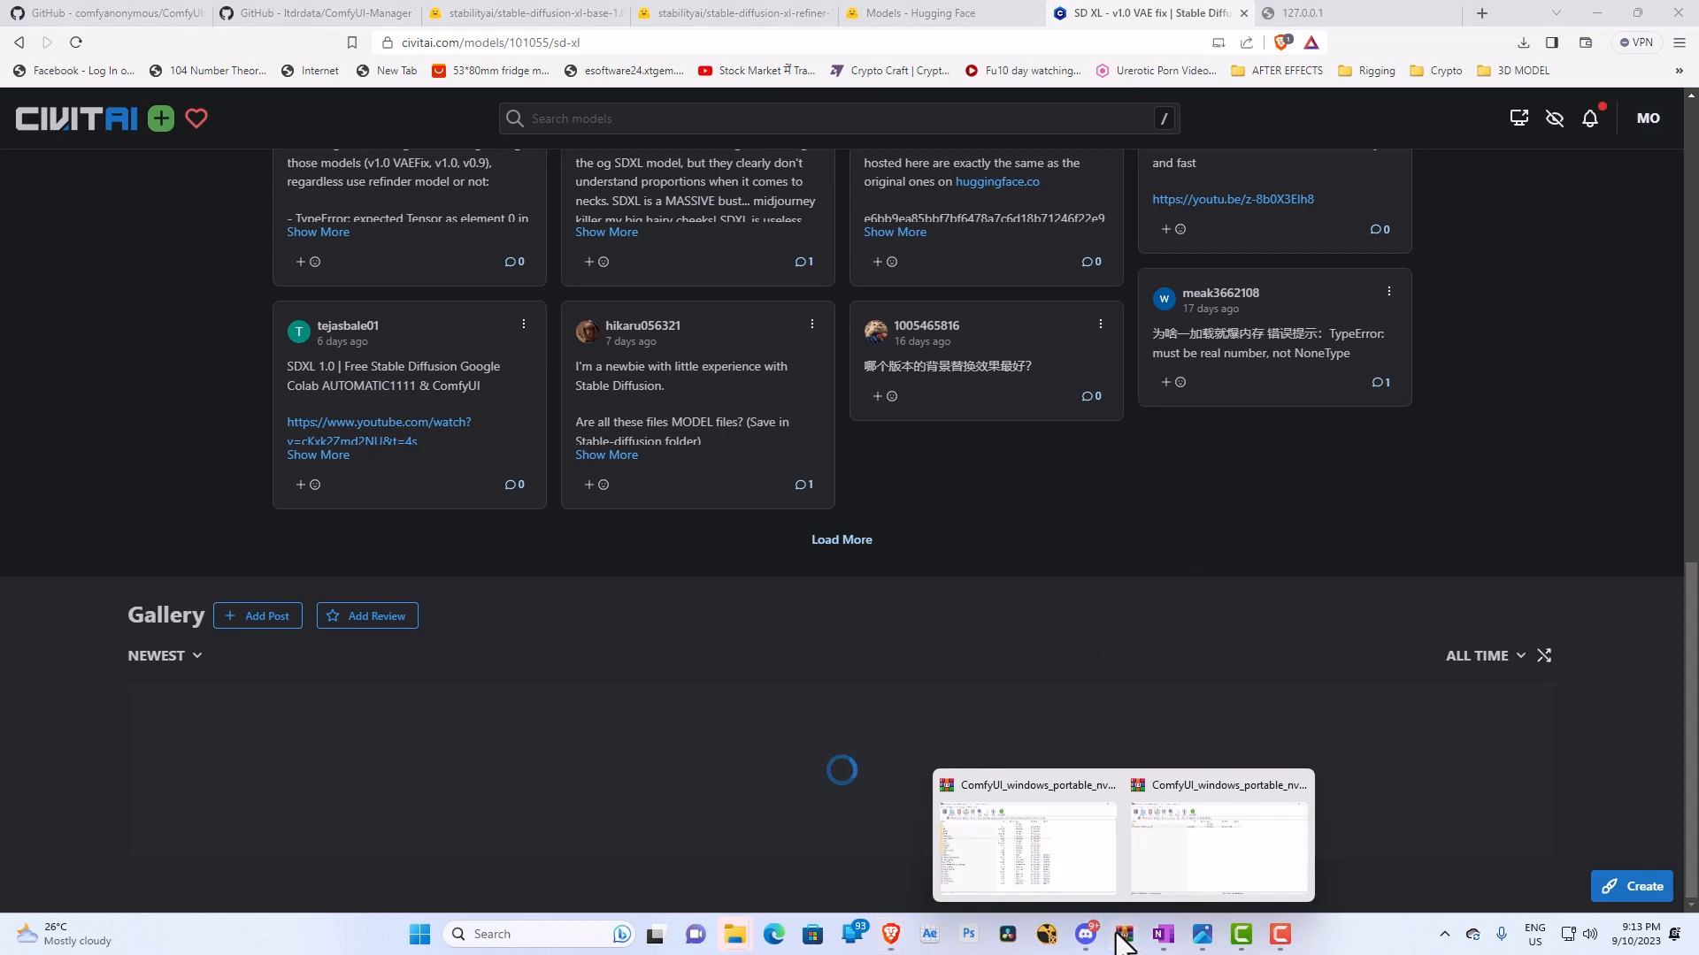
pyautogui.moveTo(734, 934)
pyautogui.click(665, 809)
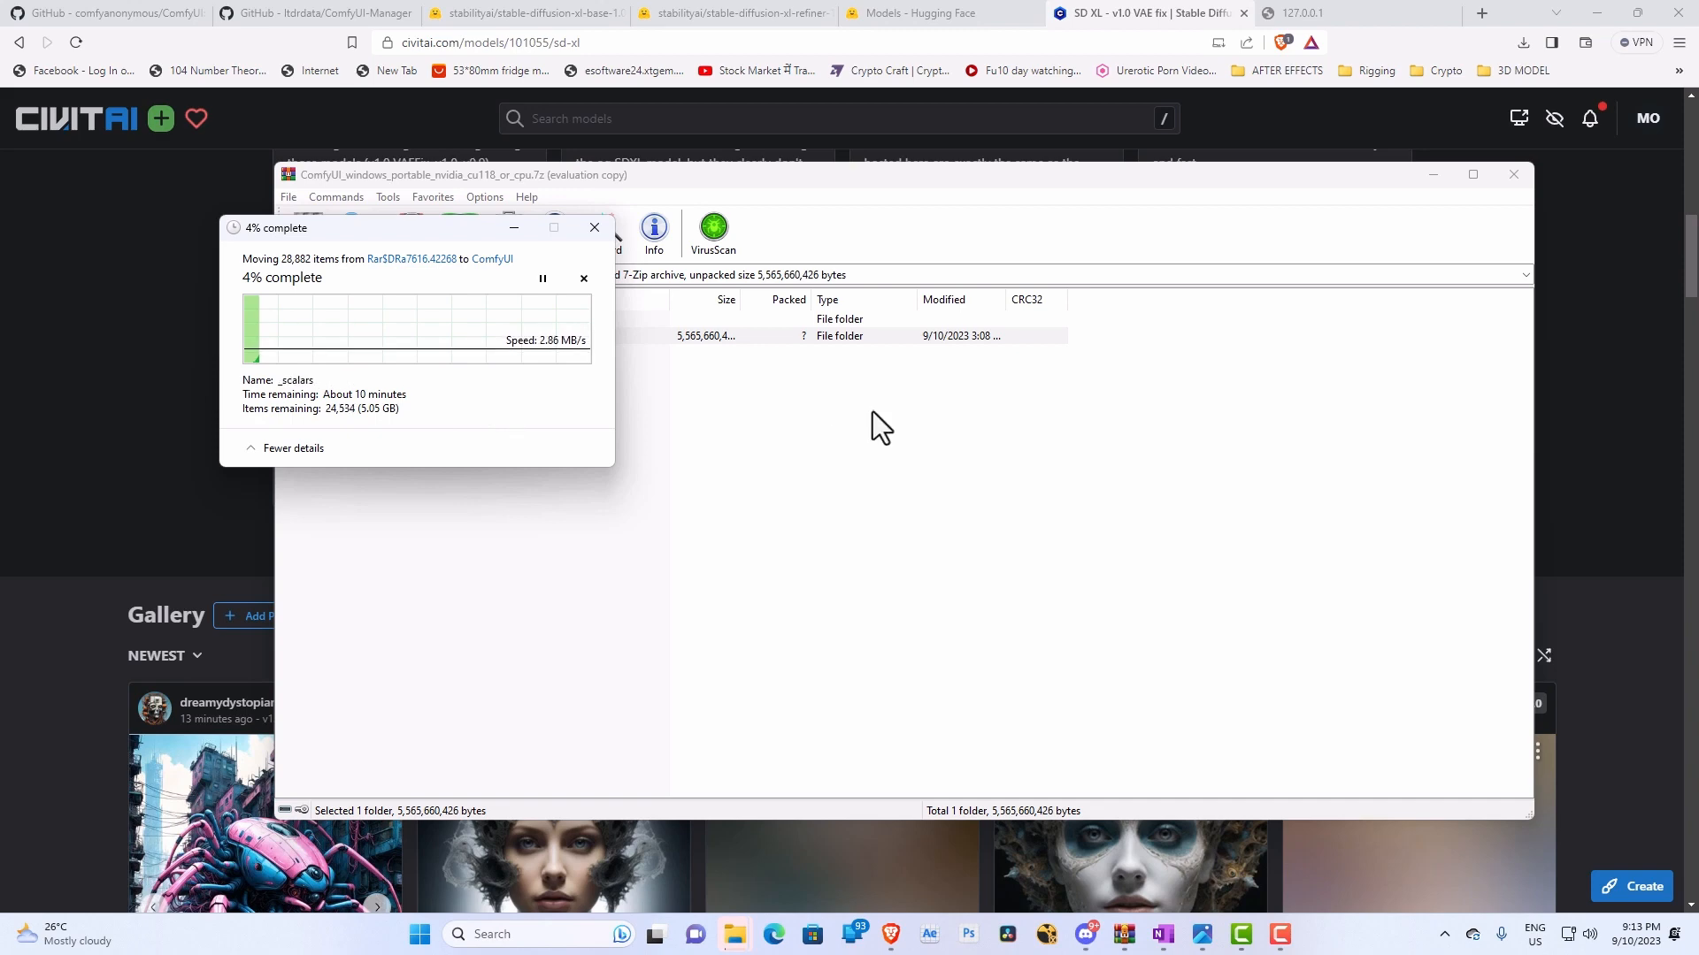
pyautogui.click(1122, 16)
# Look through the gallery of community images on the SD XL model page.
pyautogui.scroll(13, 1039, 561)
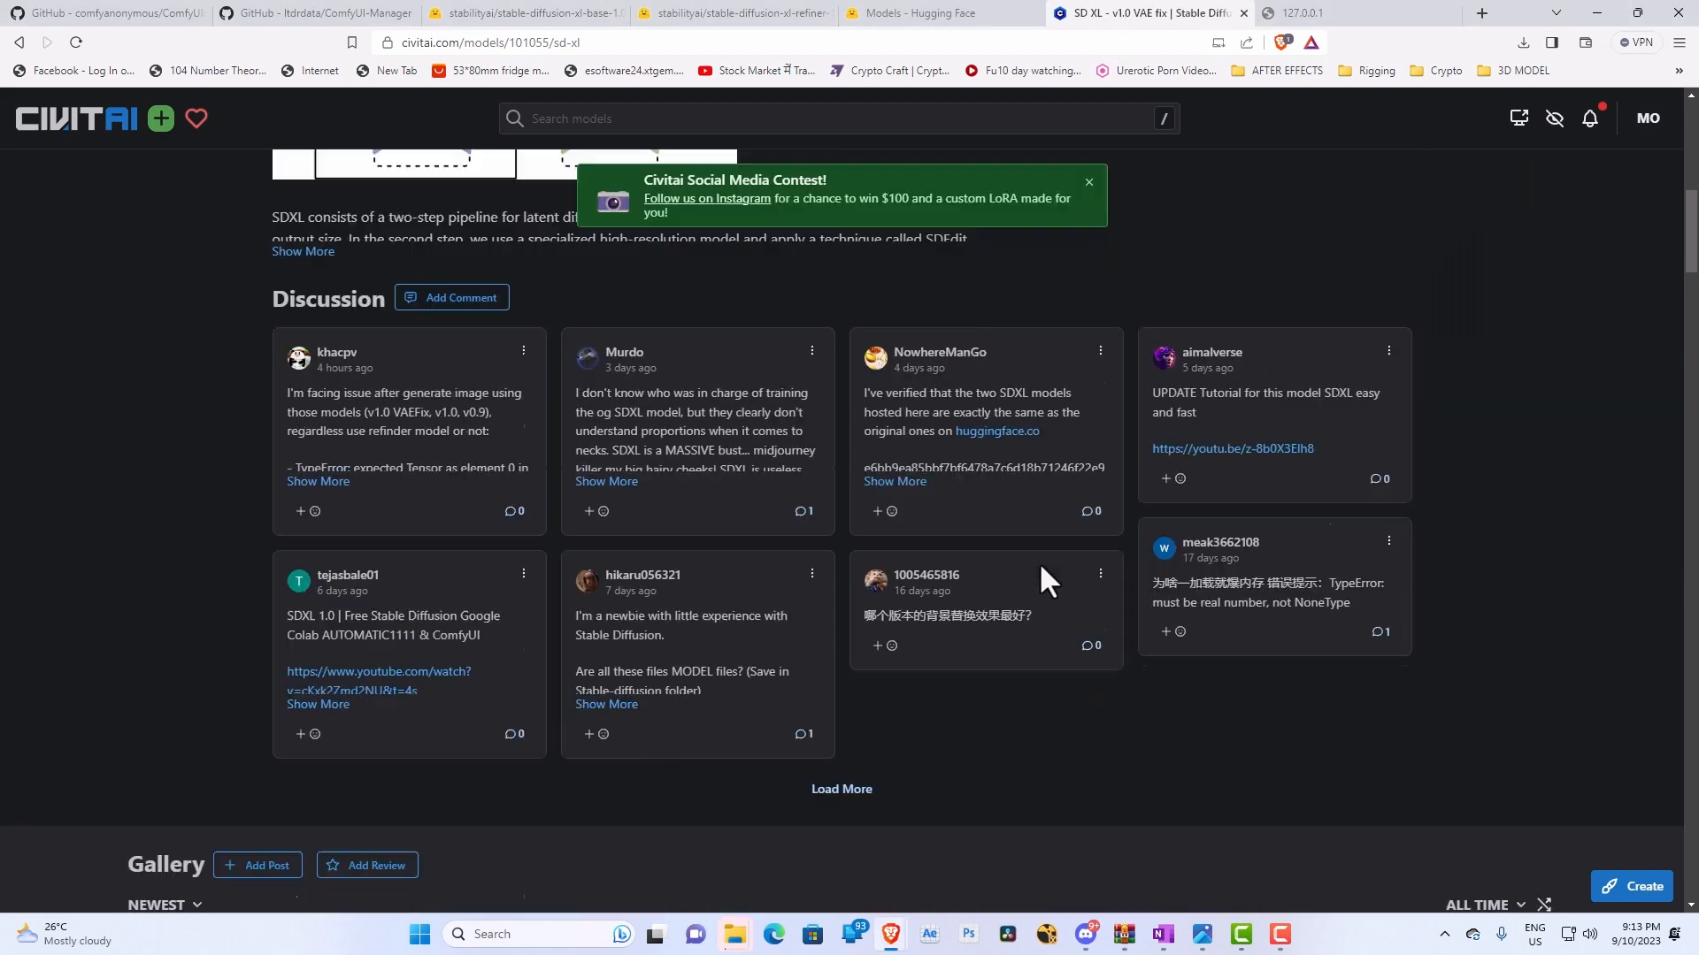
pyautogui.scroll(-8, 789, 543)
pyautogui.scroll(-15, 832, 612)
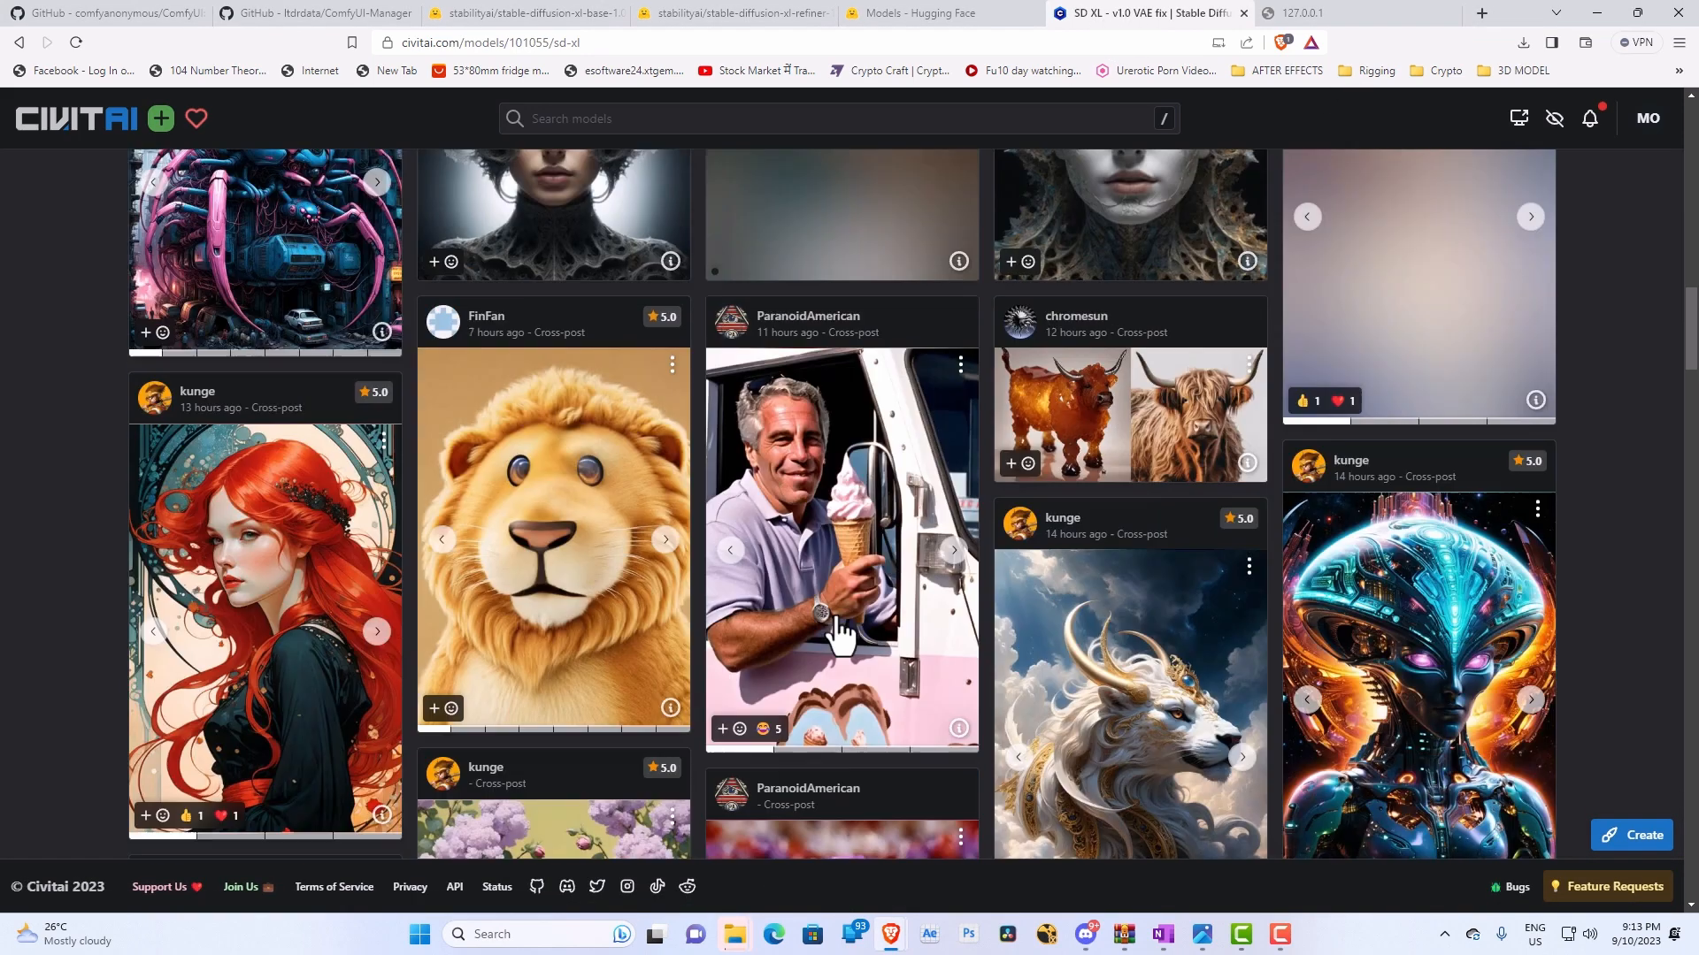
pyautogui.scroll(-4, 852, 626)
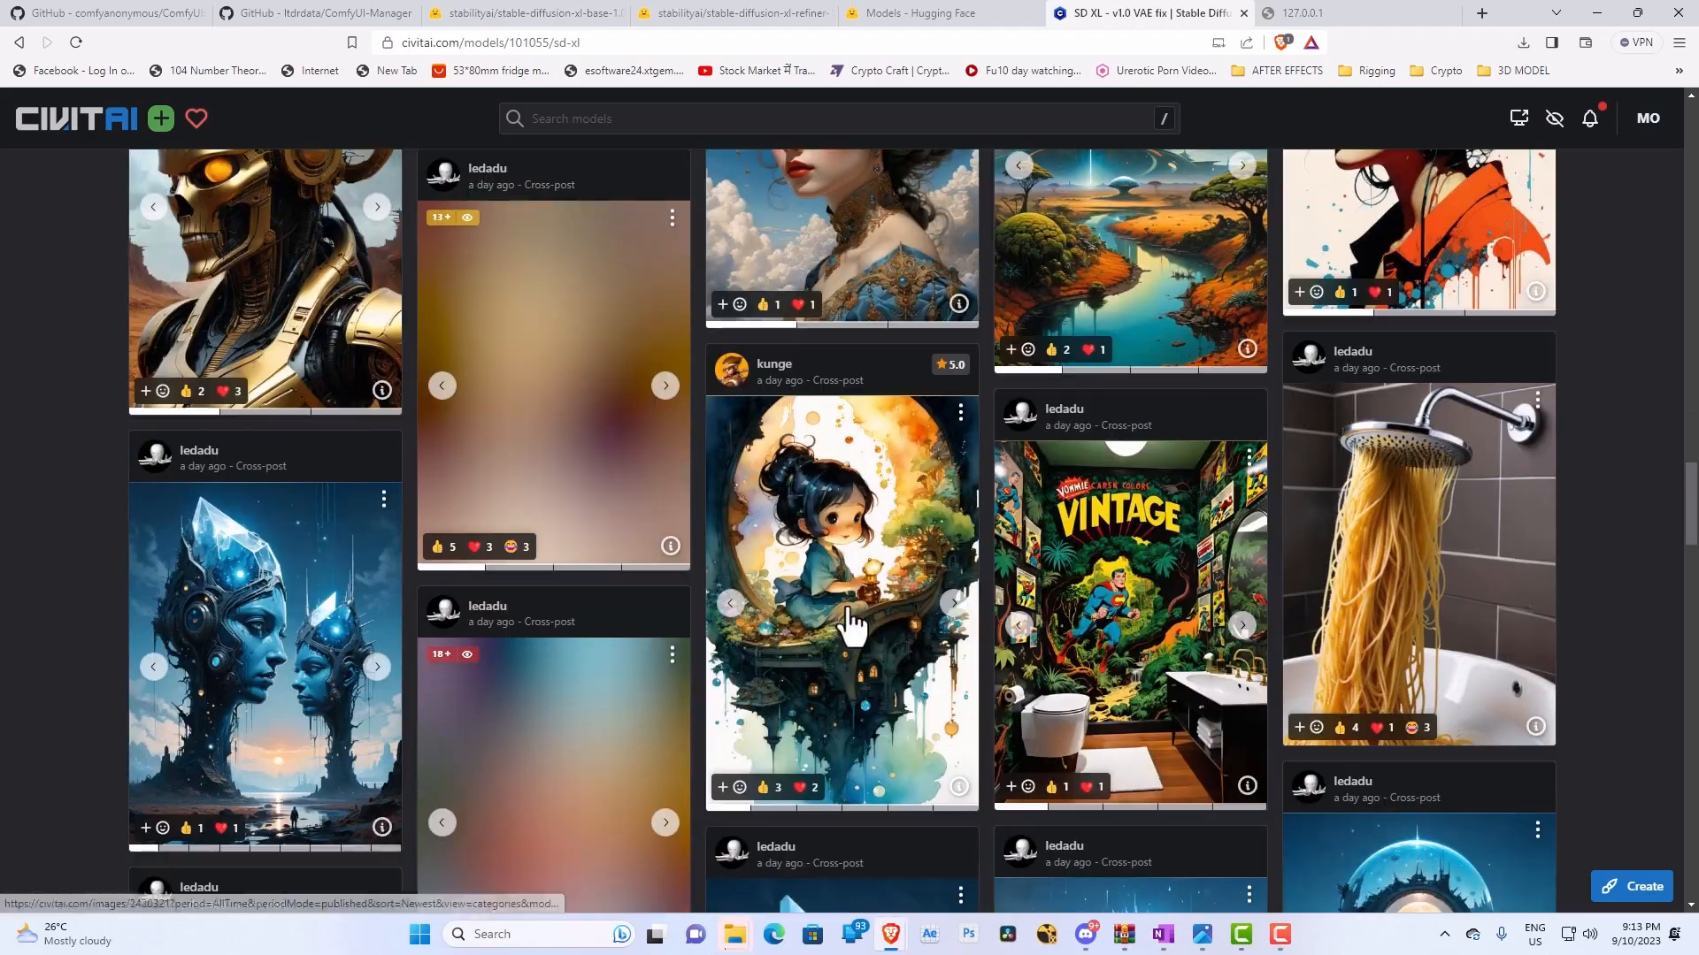
pyautogui.scroll(3, 902, 548)
pyautogui.scroll(-12, 854, 447)
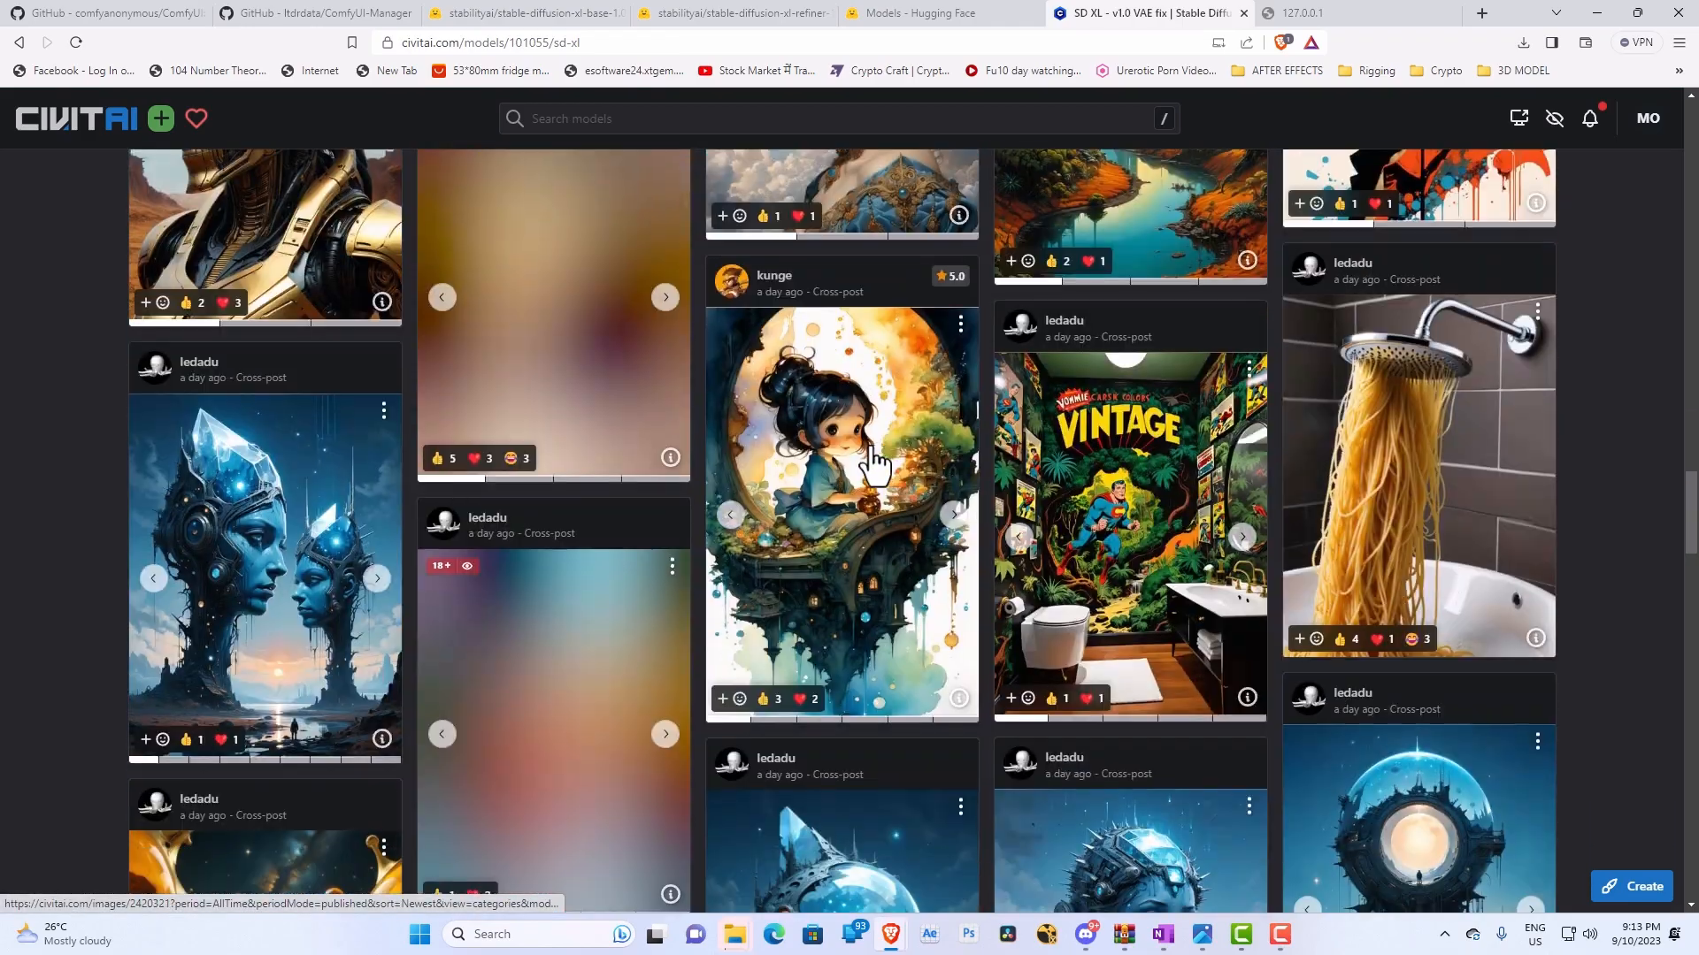
pyautogui.scroll(-18, 879, 479)
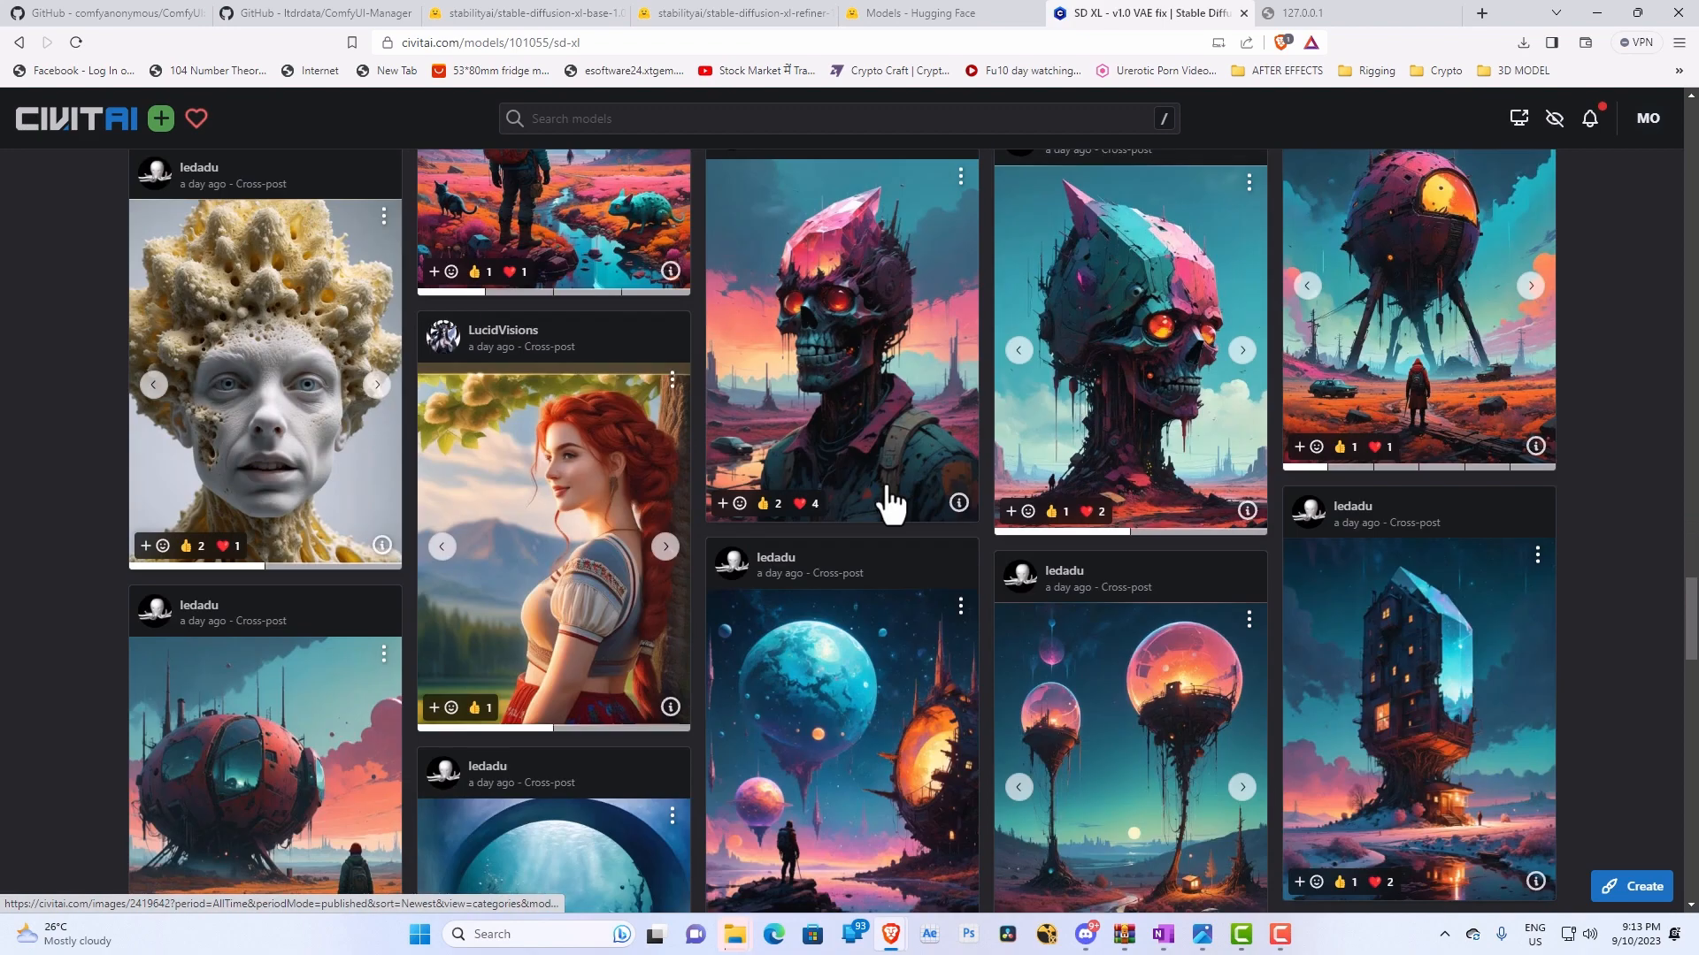
pyautogui.scroll(-12, 894, 632)
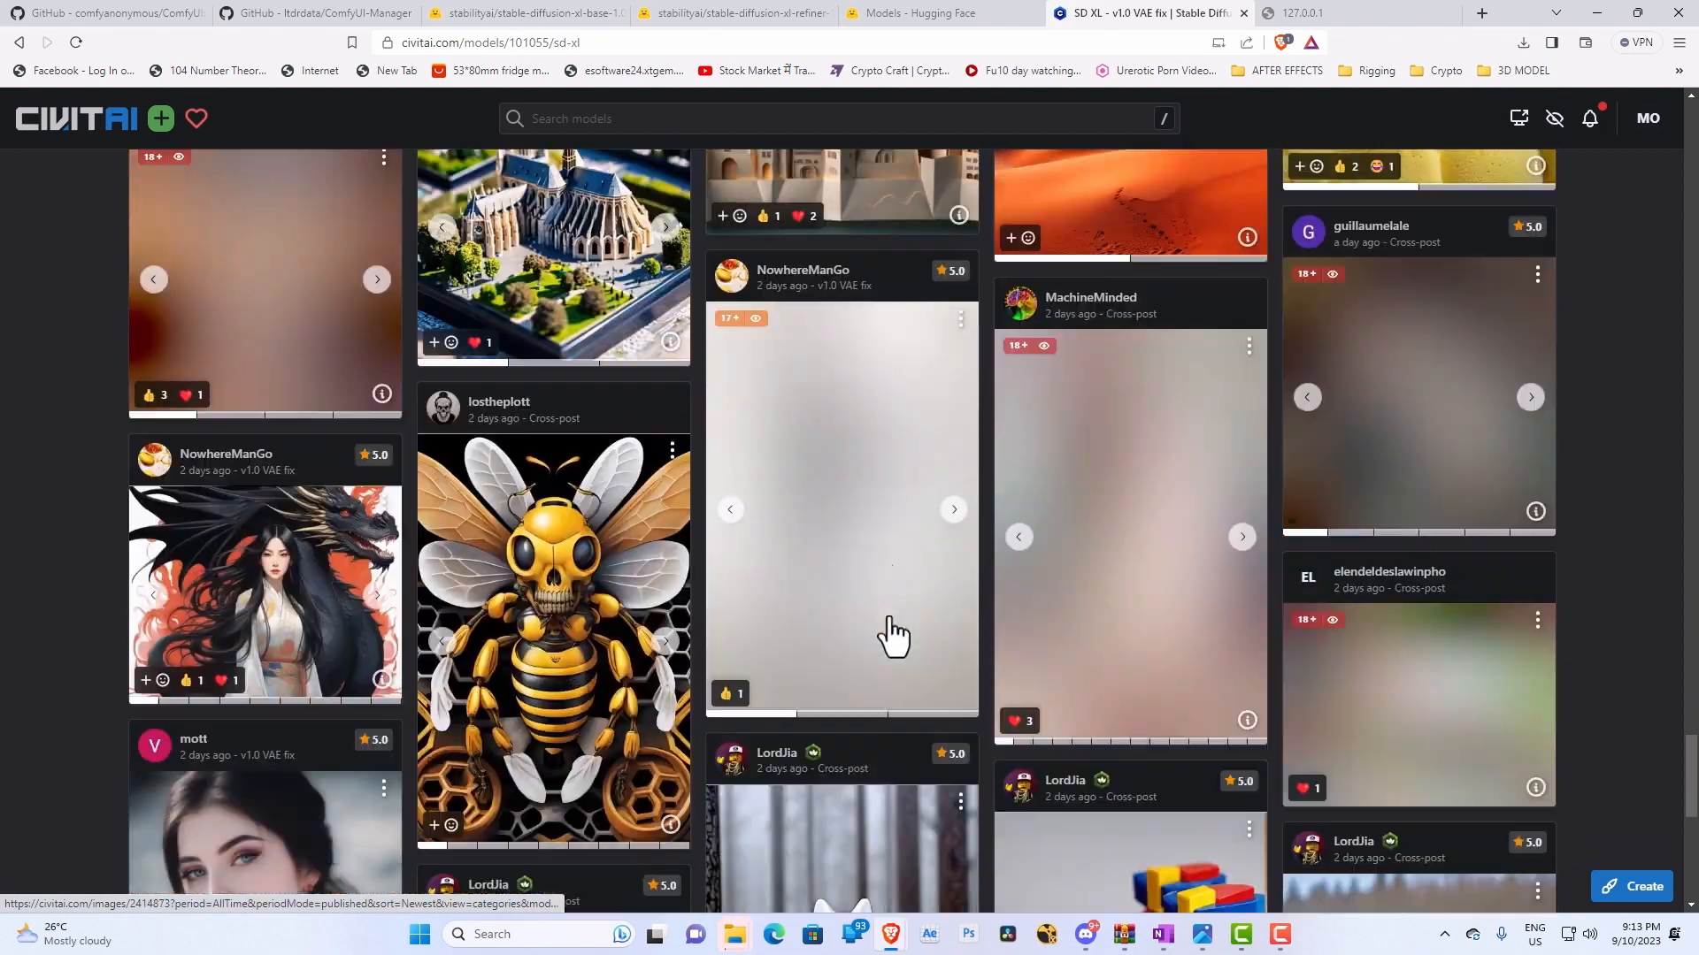
# Browse further through the community images posted for the SD XL model, including the older posts.
pyautogui.scroll(-3, 896, 620)
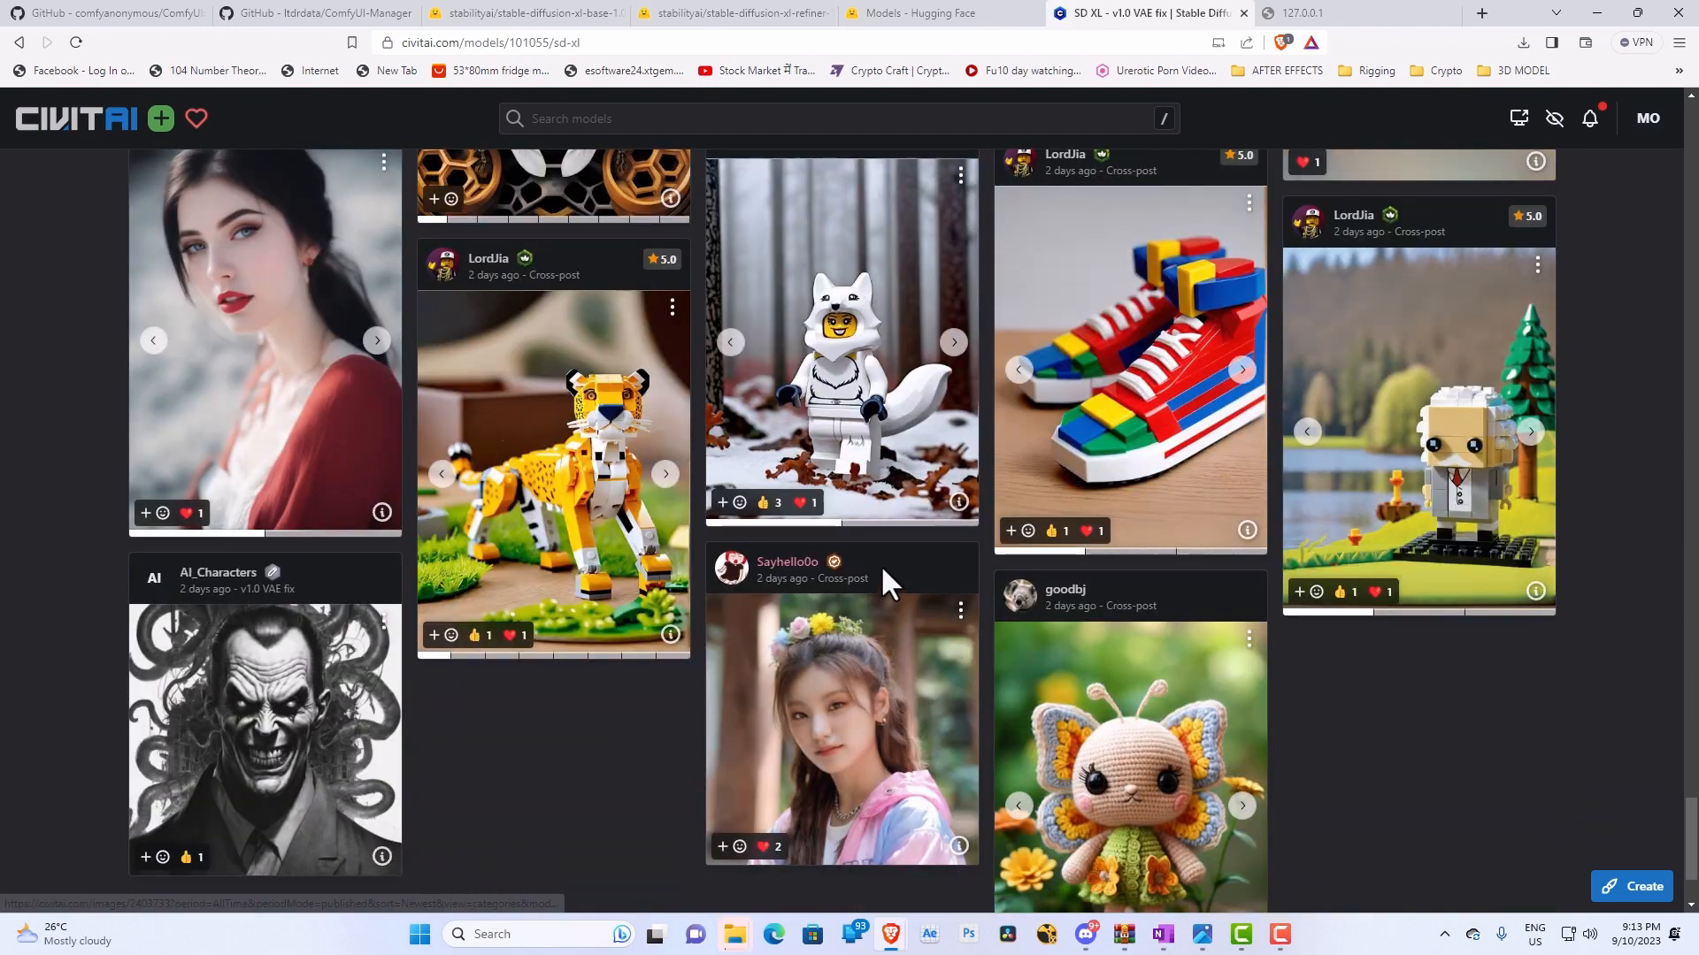
pyautogui.scroll(-2, 883, 580)
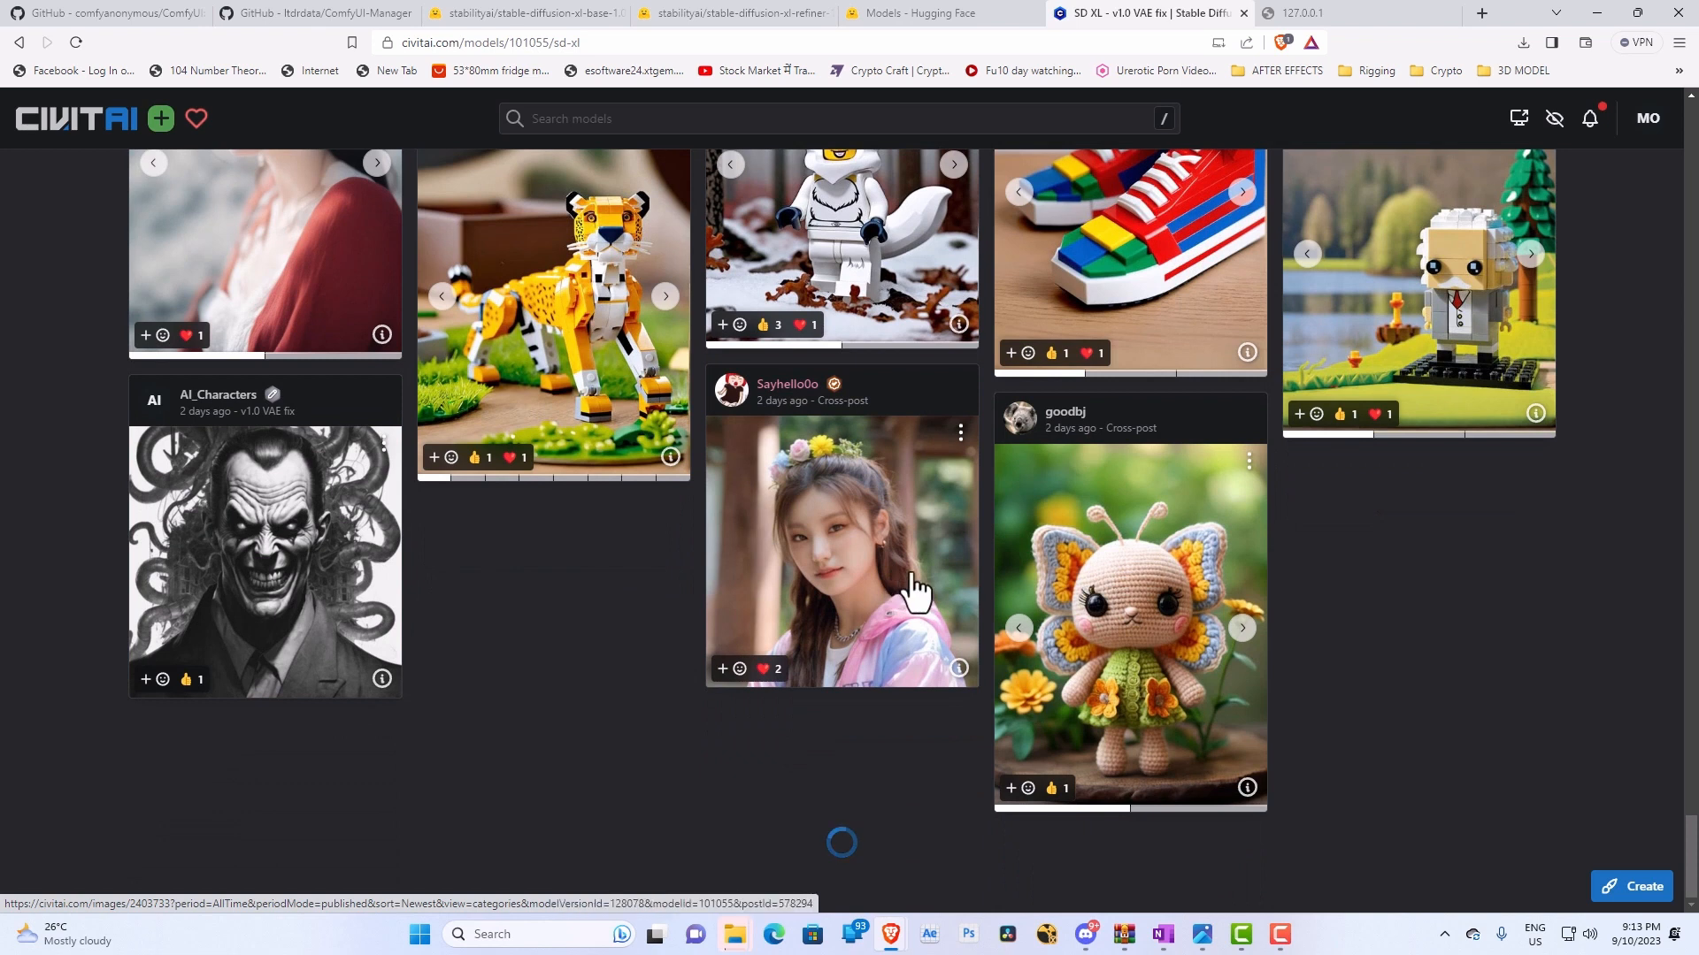
pyautogui.scroll(9, 917, 575)
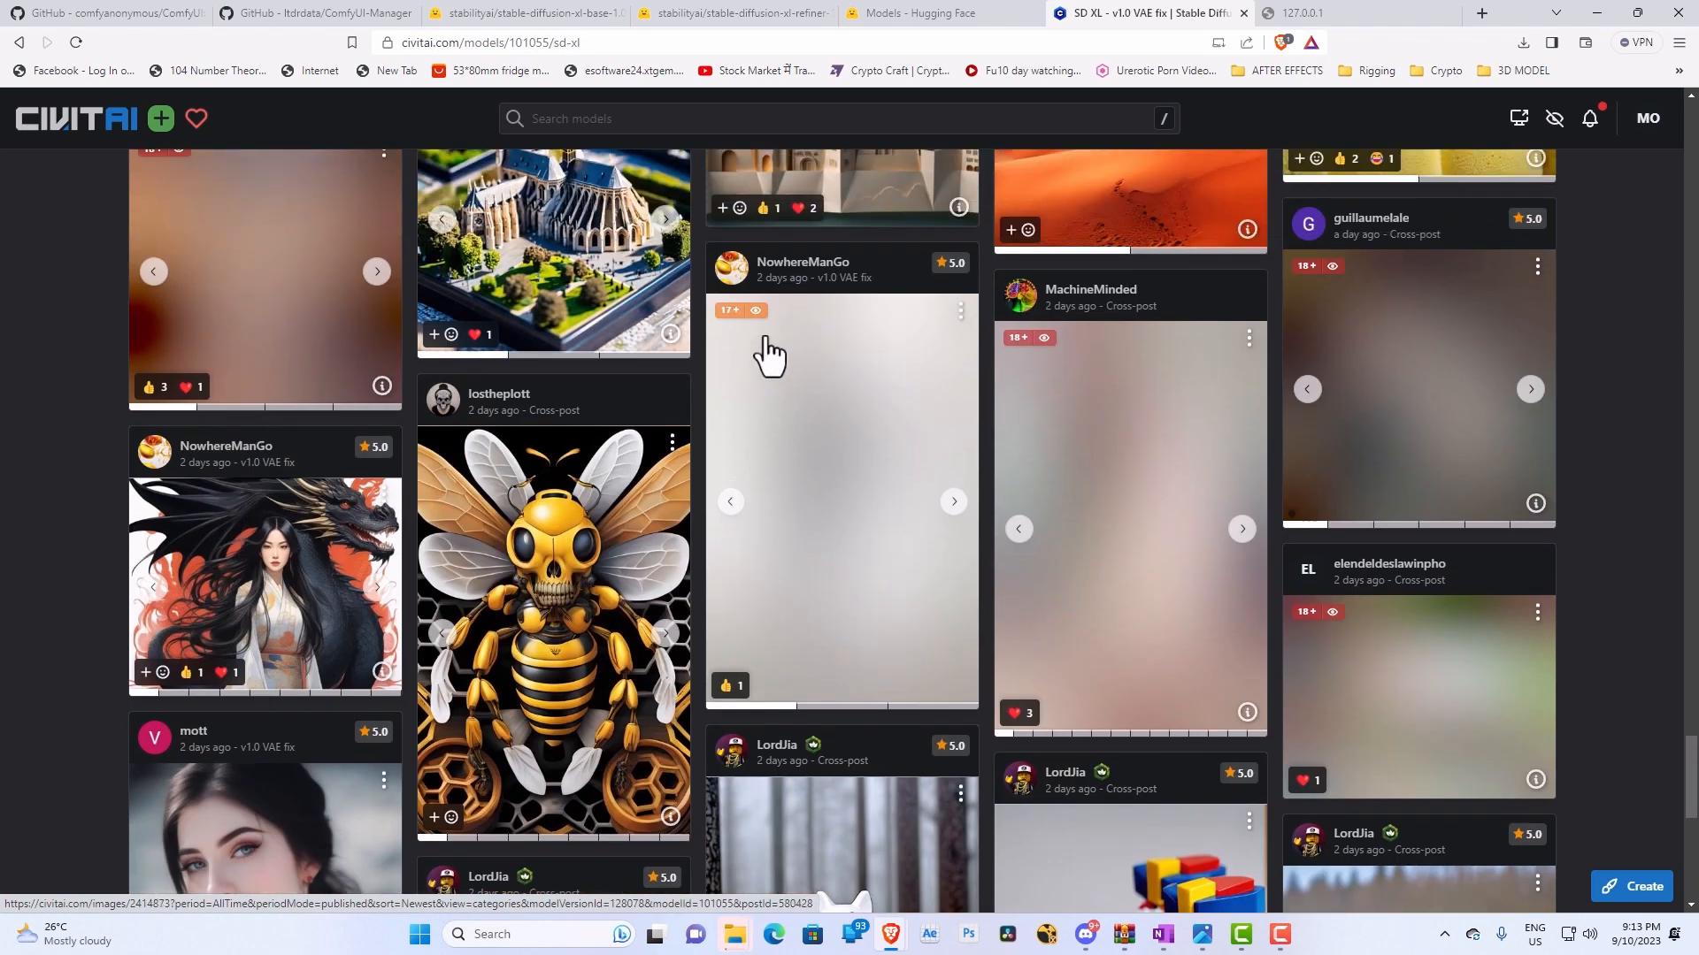
pyautogui.scroll(3, 1159, 429)
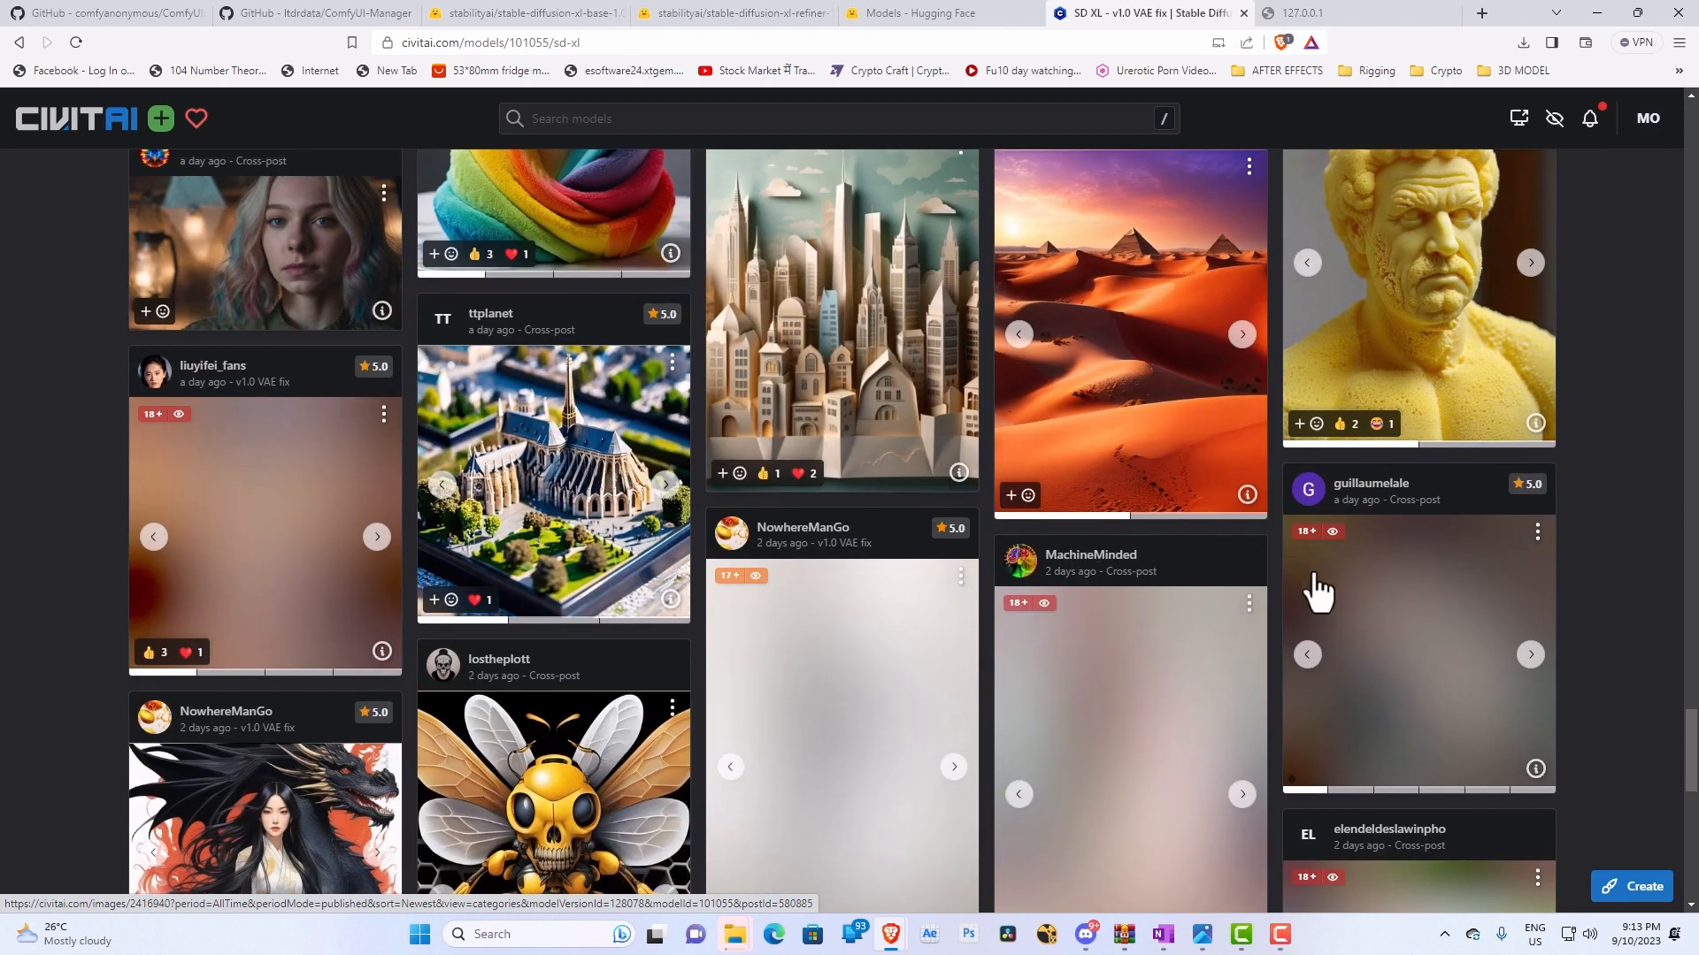
pyautogui.scroll(8, 1062, 730)
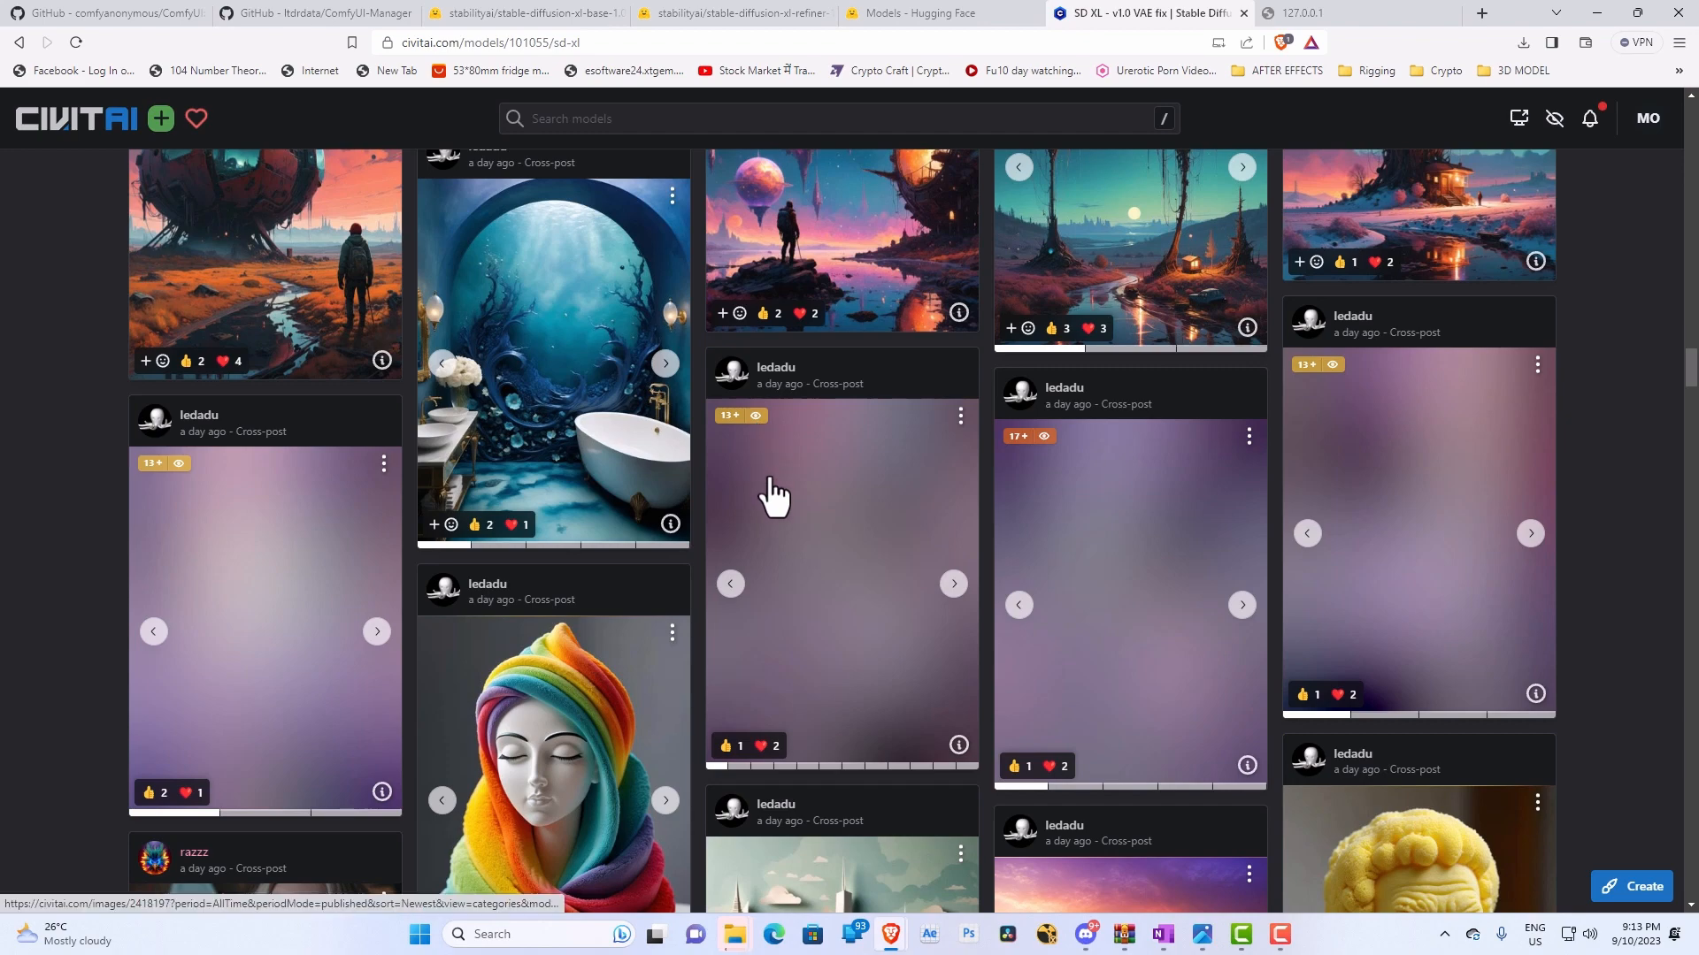
pyautogui.scroll(-10, 857, 686)
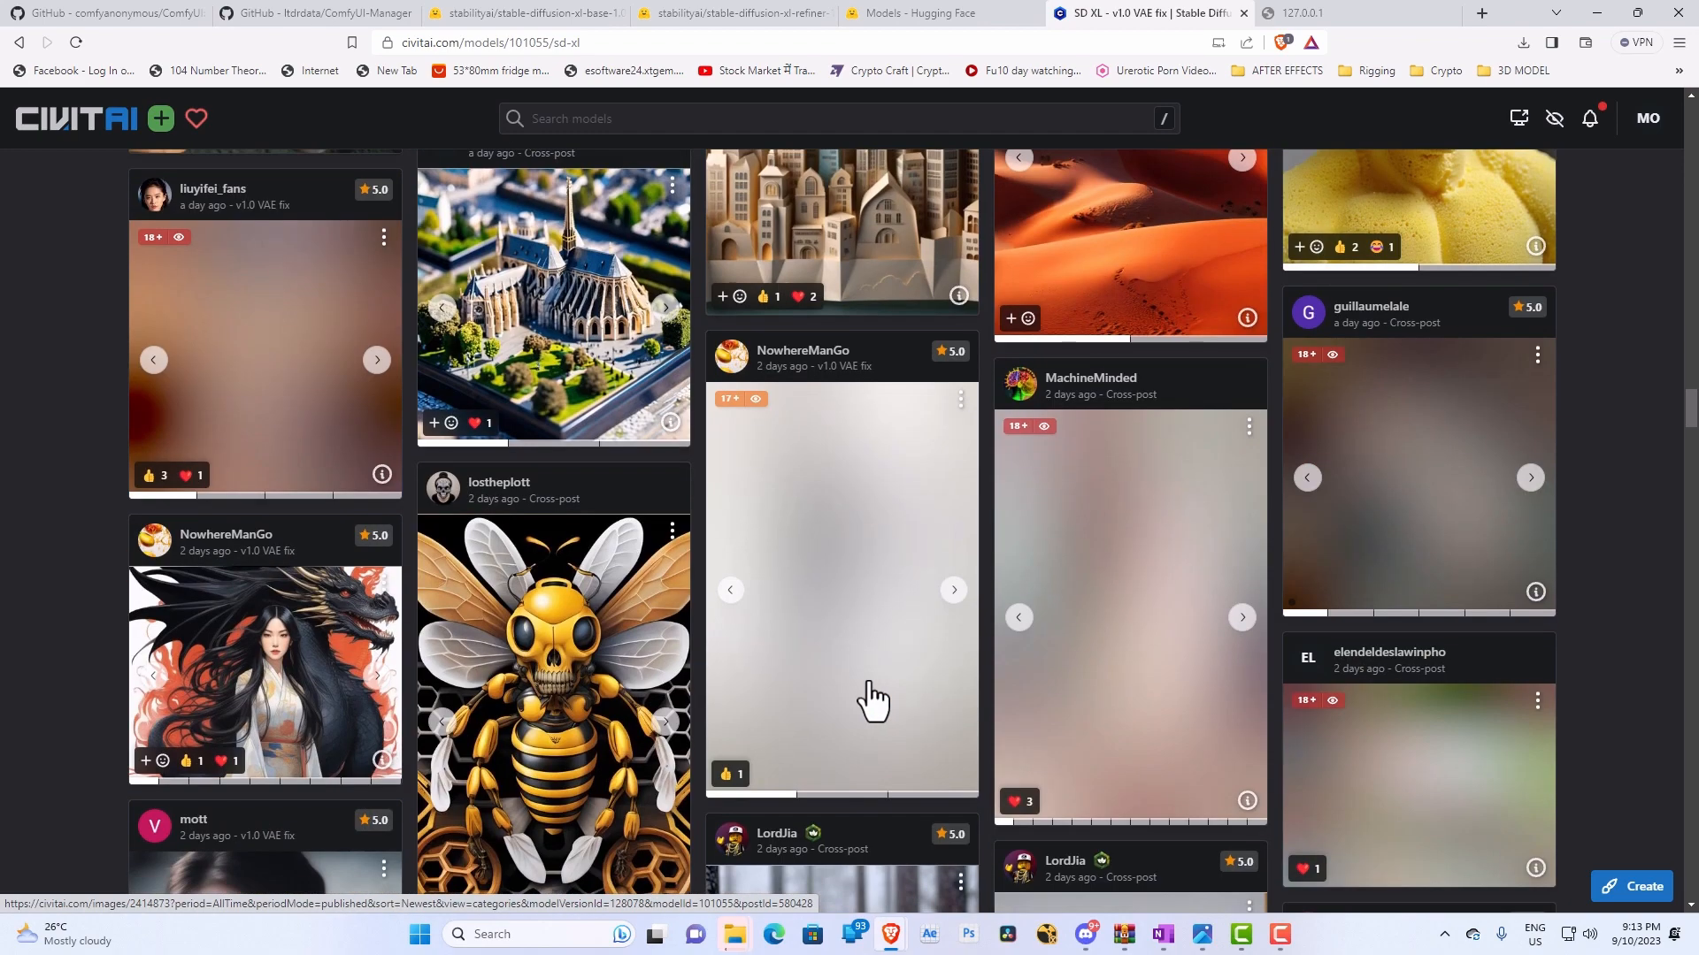
pyautogui.scroll(-10, 874, 699)
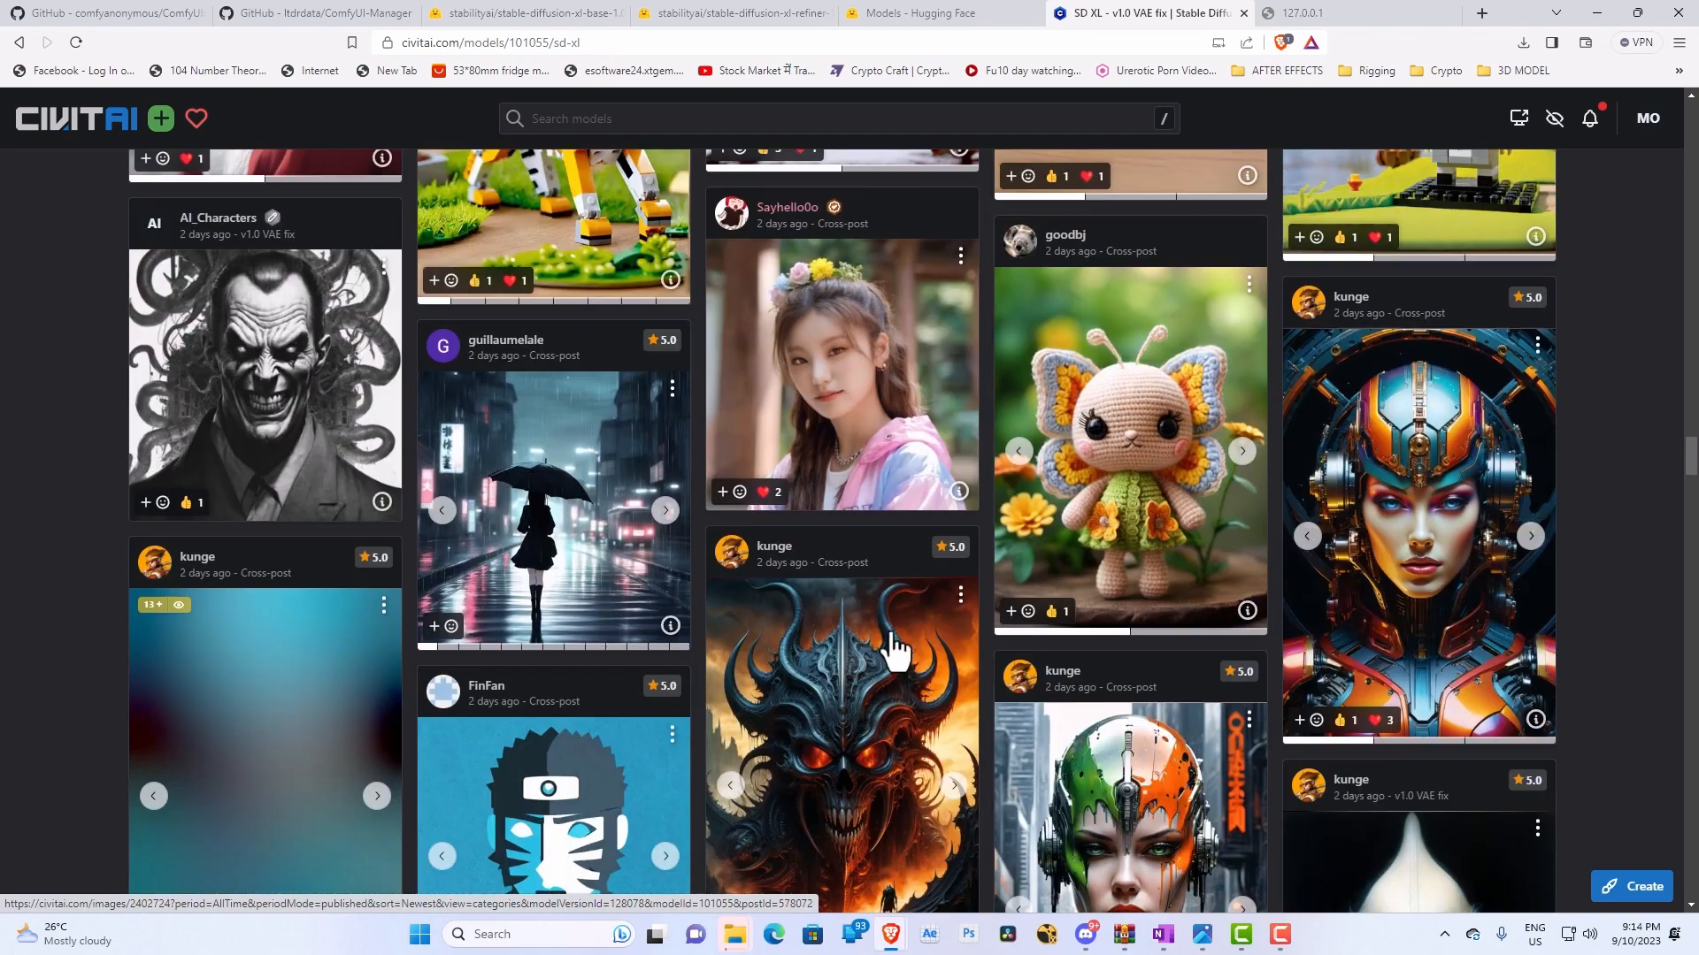
pyautogui.scroll(-10, 896, 652)
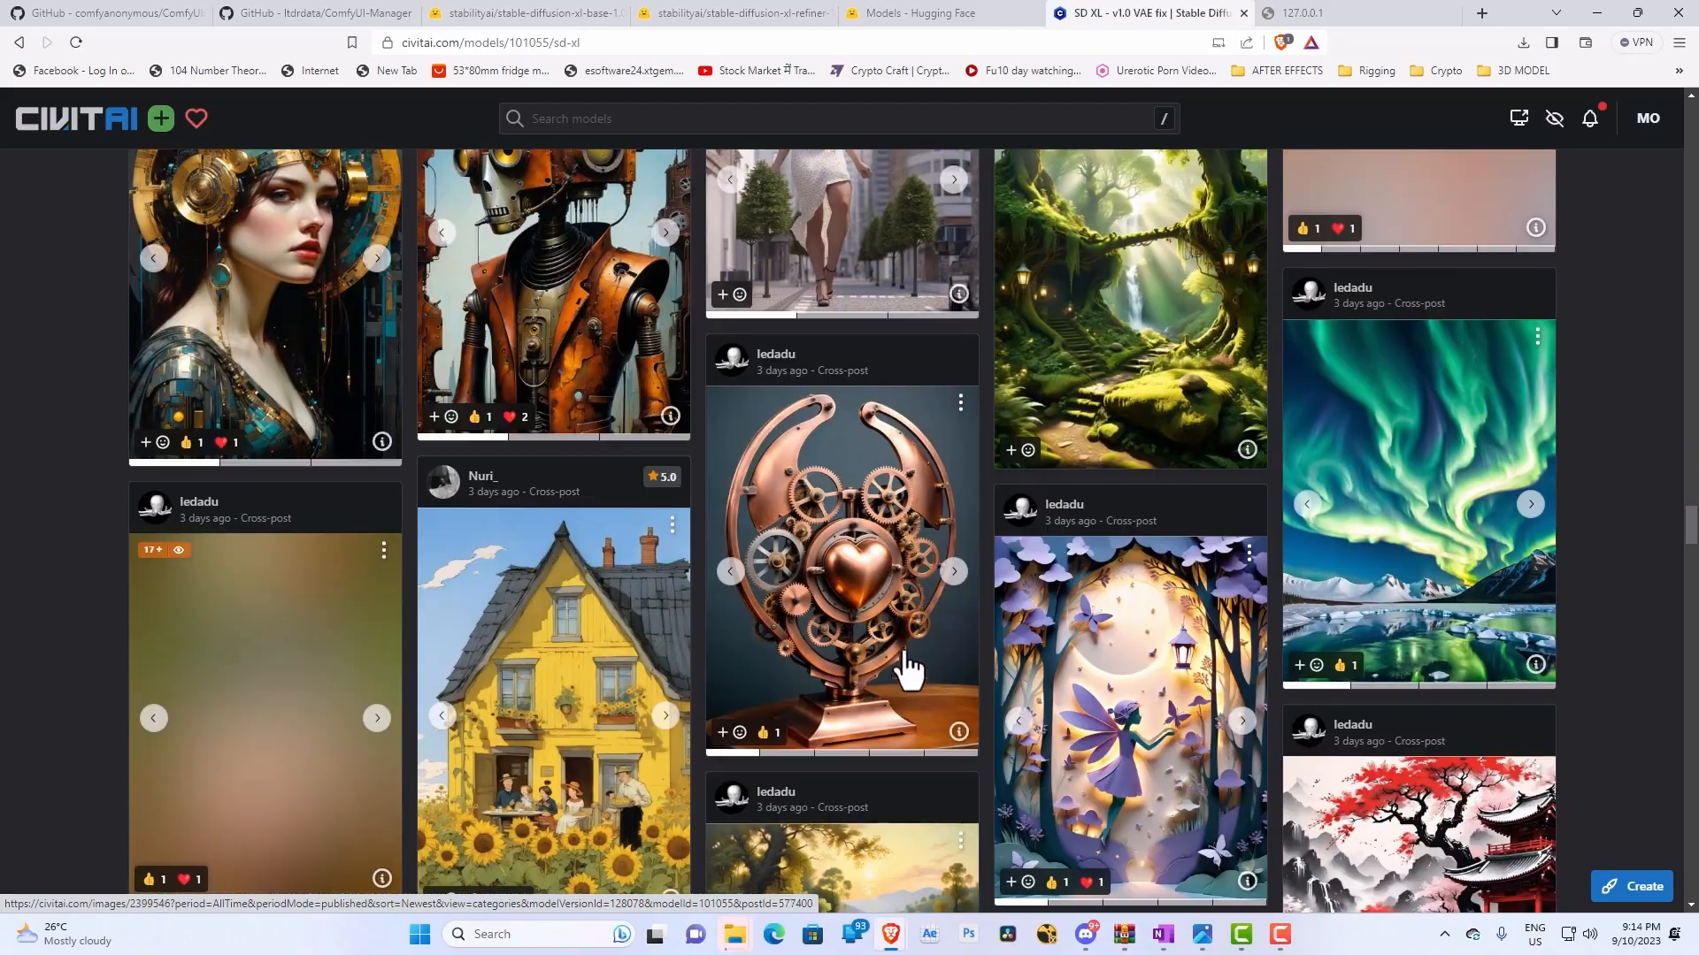
pyautogui.scroll(-10, 907, 669)
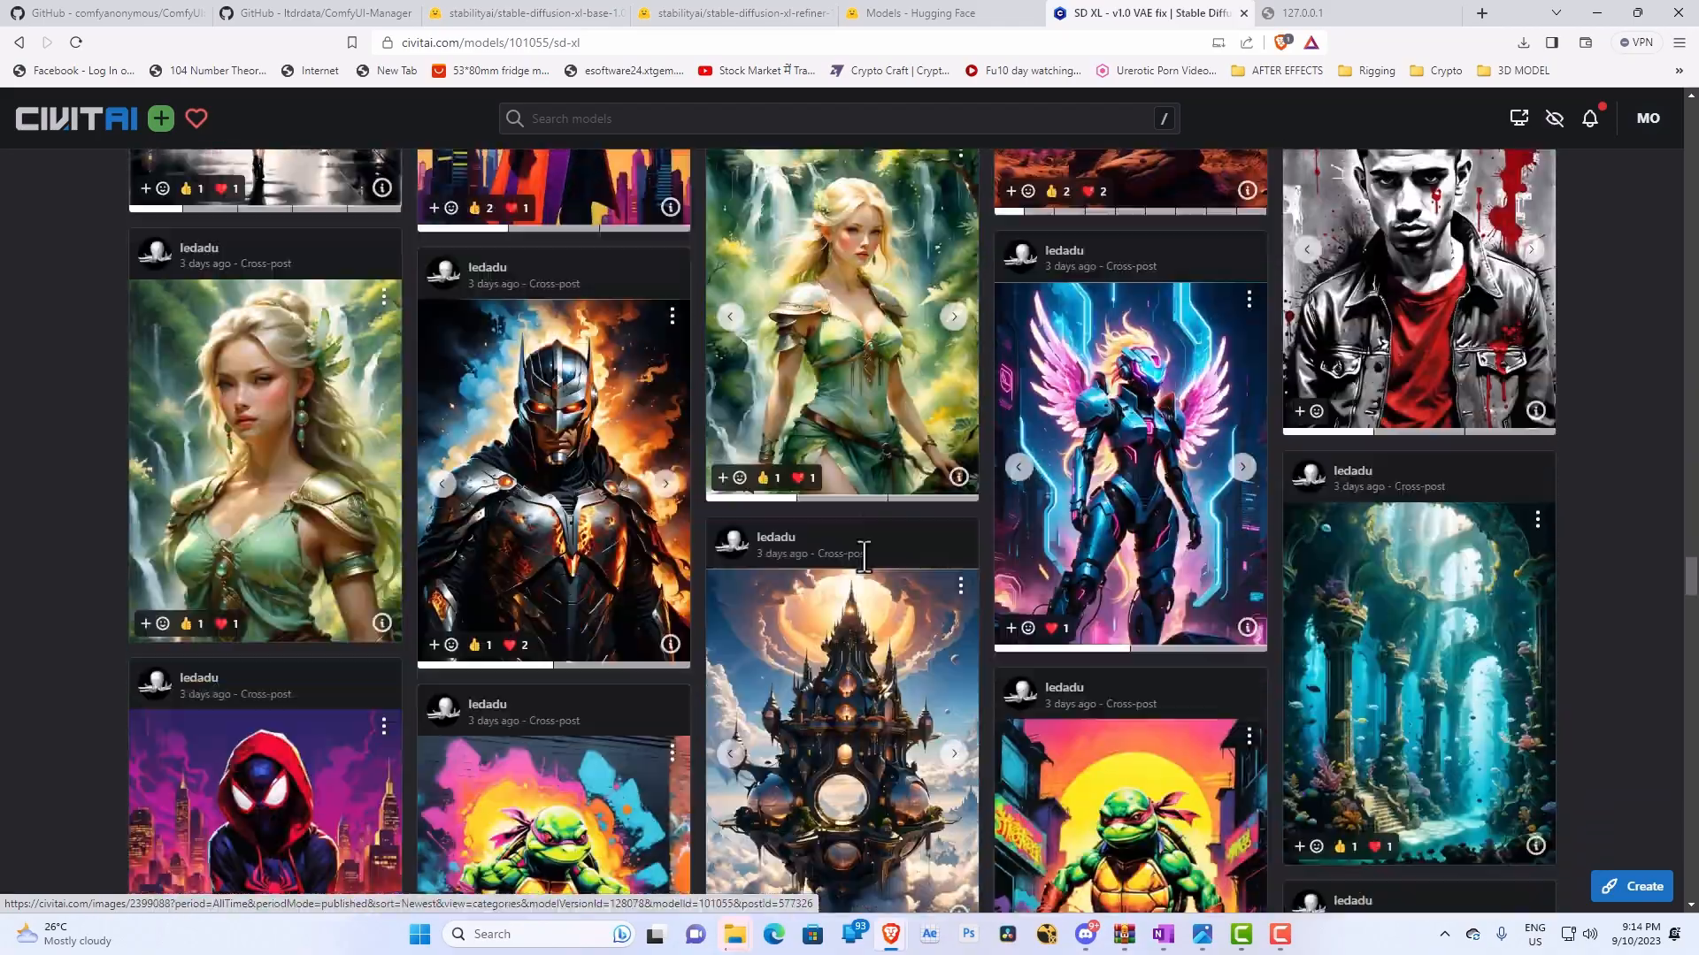
pyautogui.scroll(-10, 864, 559)
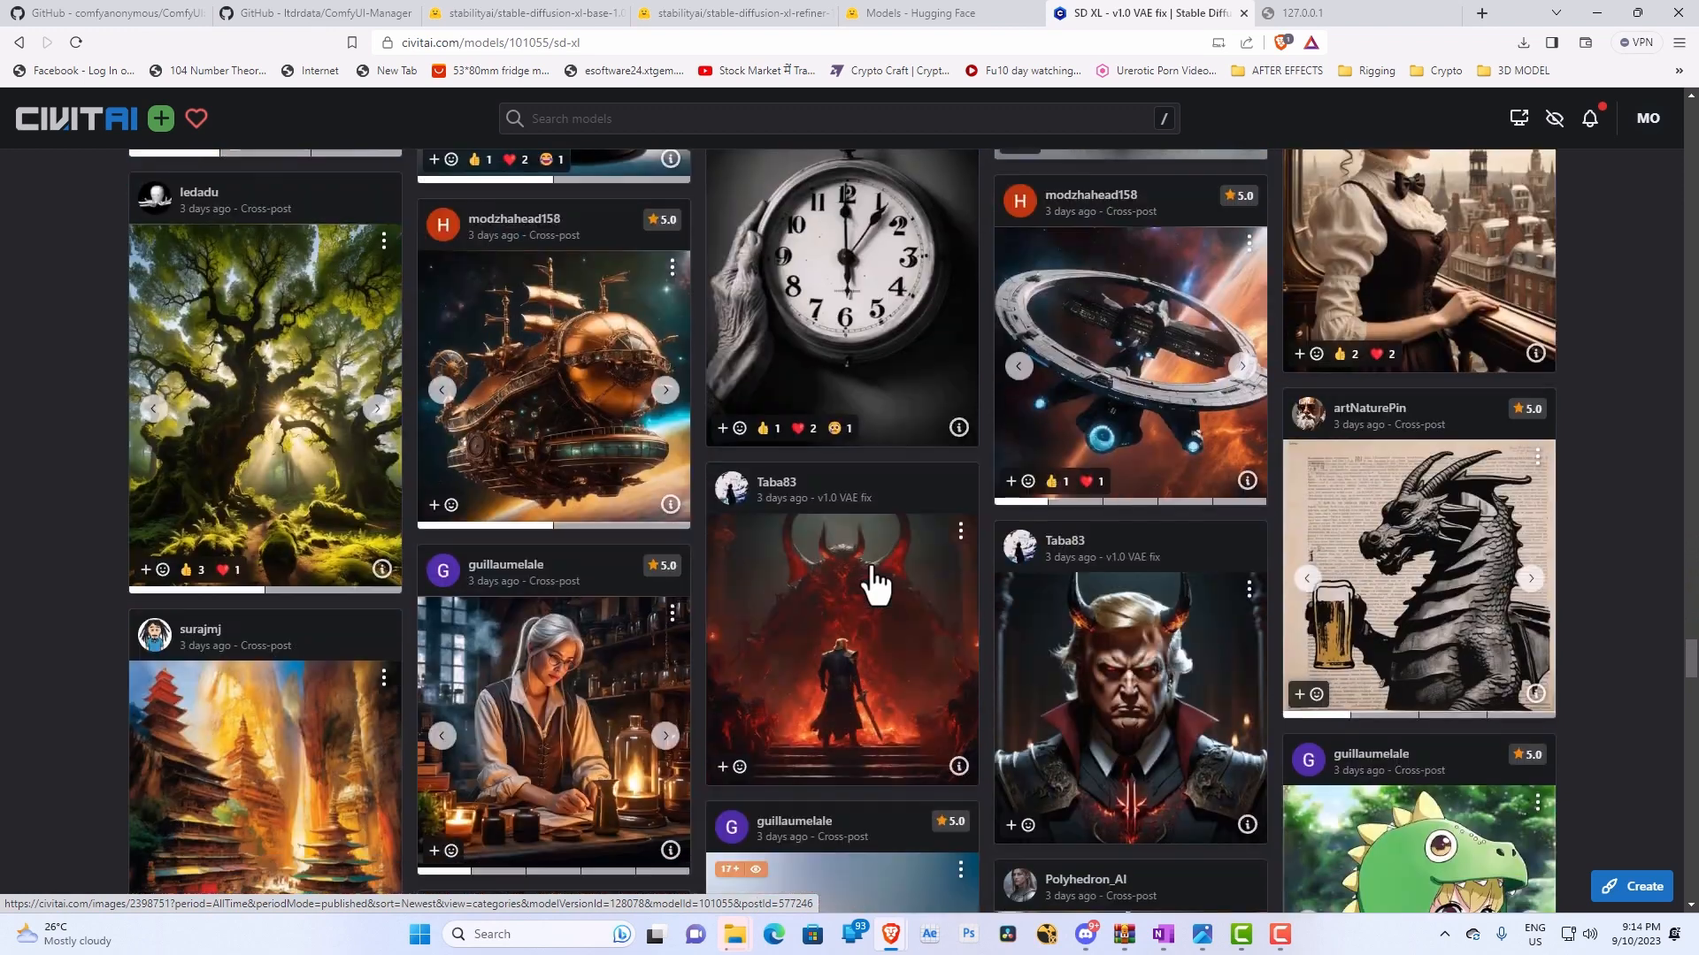
pyautogui.scroll(-6, 876, 584)
pyautogui.scroll(3, 890, 398)
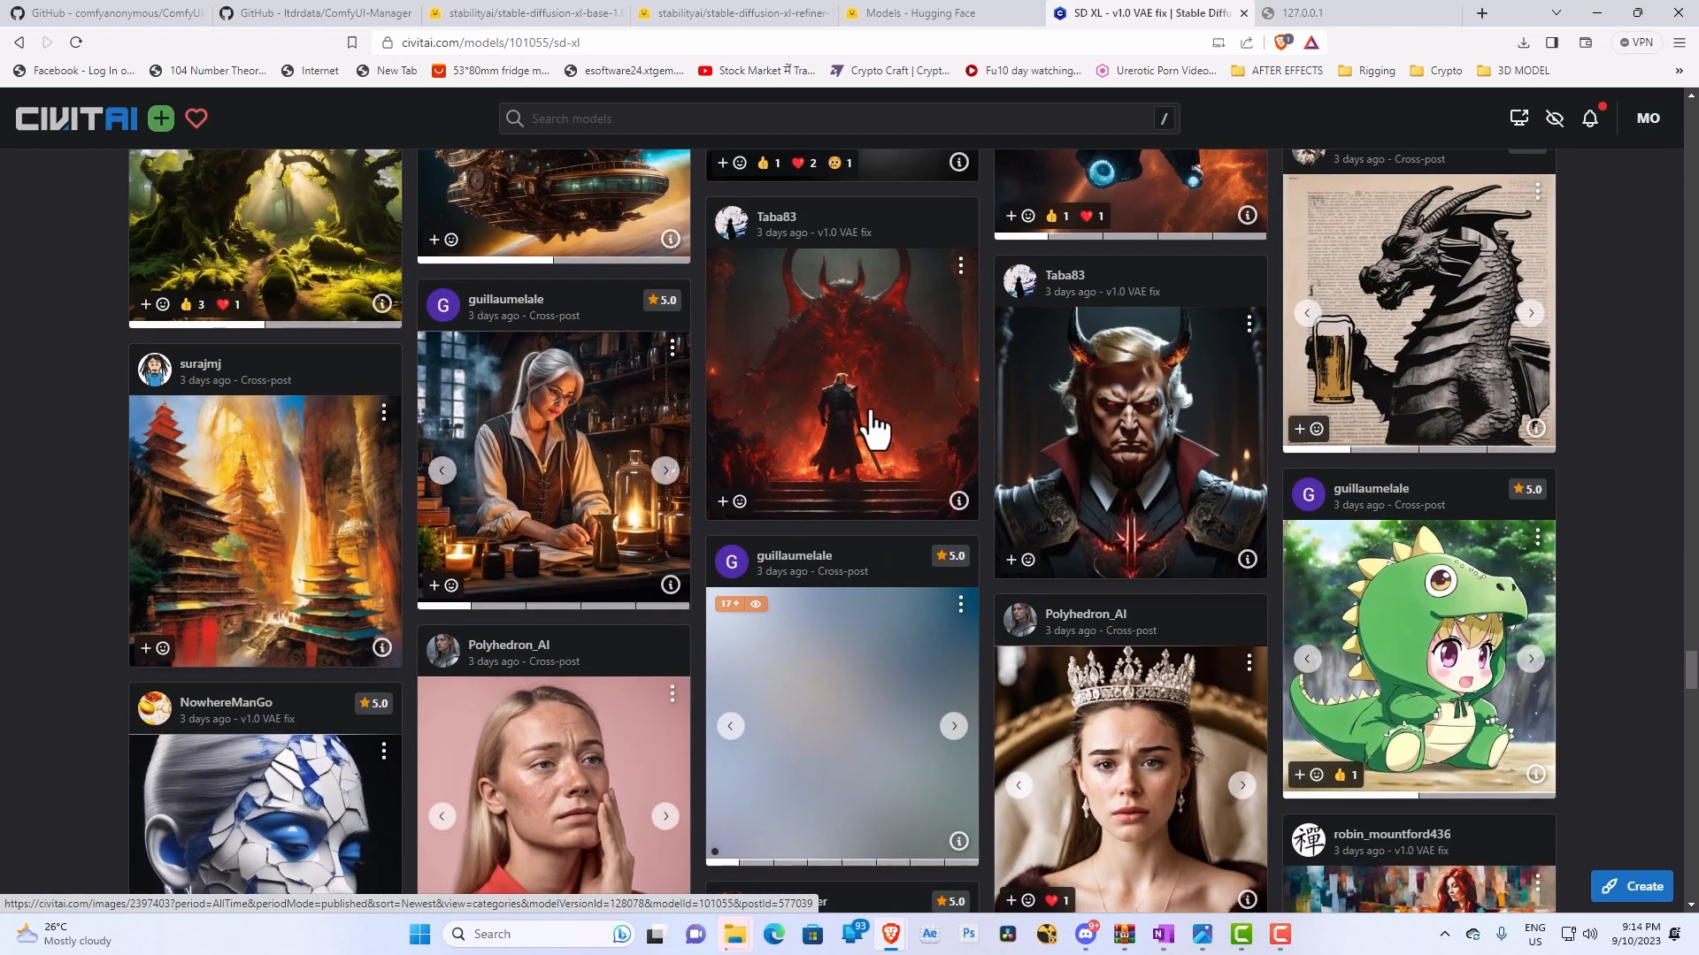
# Open the gallery image of a swordsman facing a horned demon and read its prompts and generation settings.
pyautogui.click(882, 409)
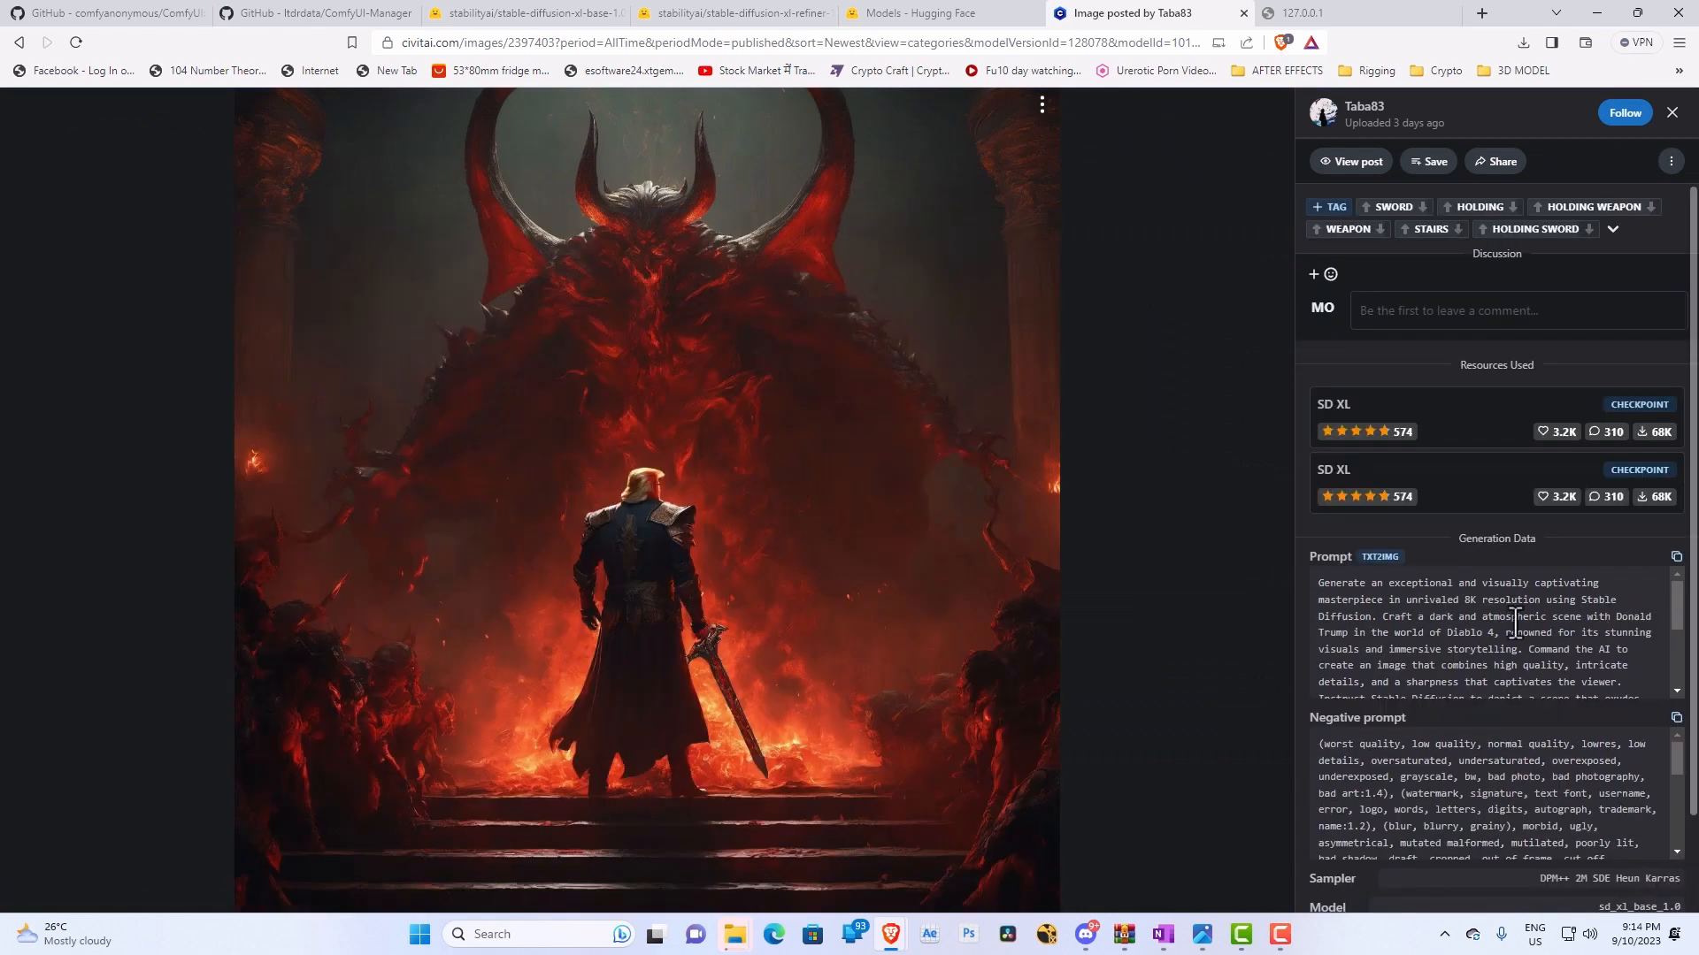
pyautogui.scroll(-5, 1467, 623)
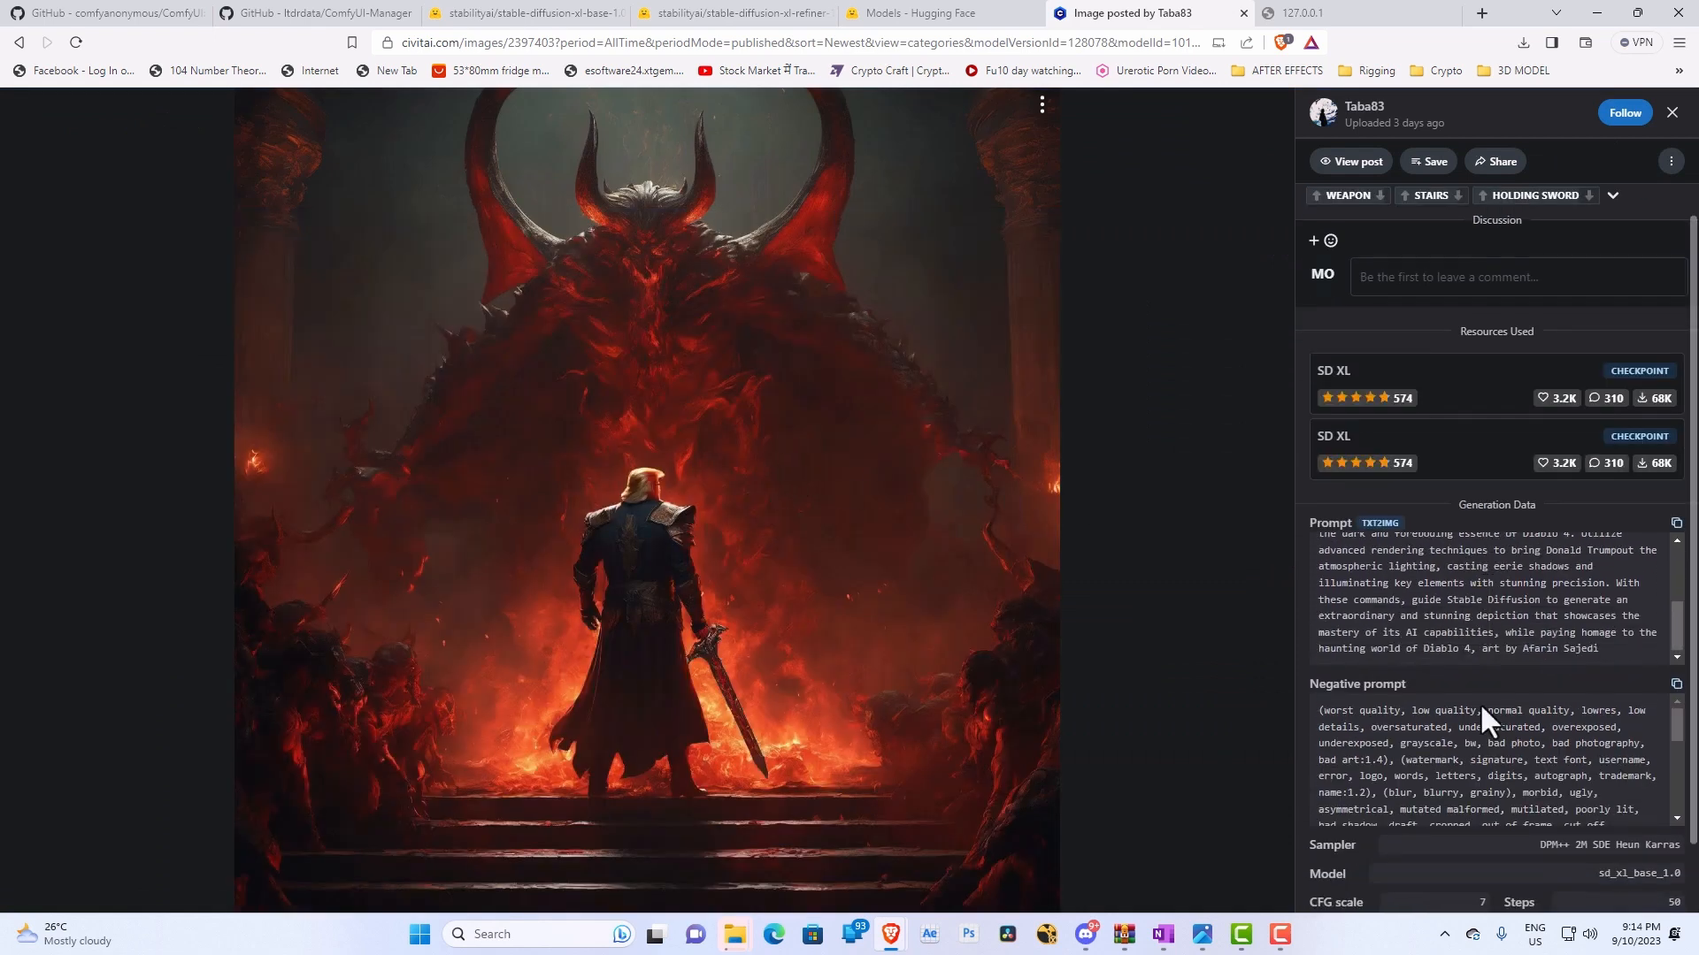
pyautogui.scroll(-5, 1447, 681)
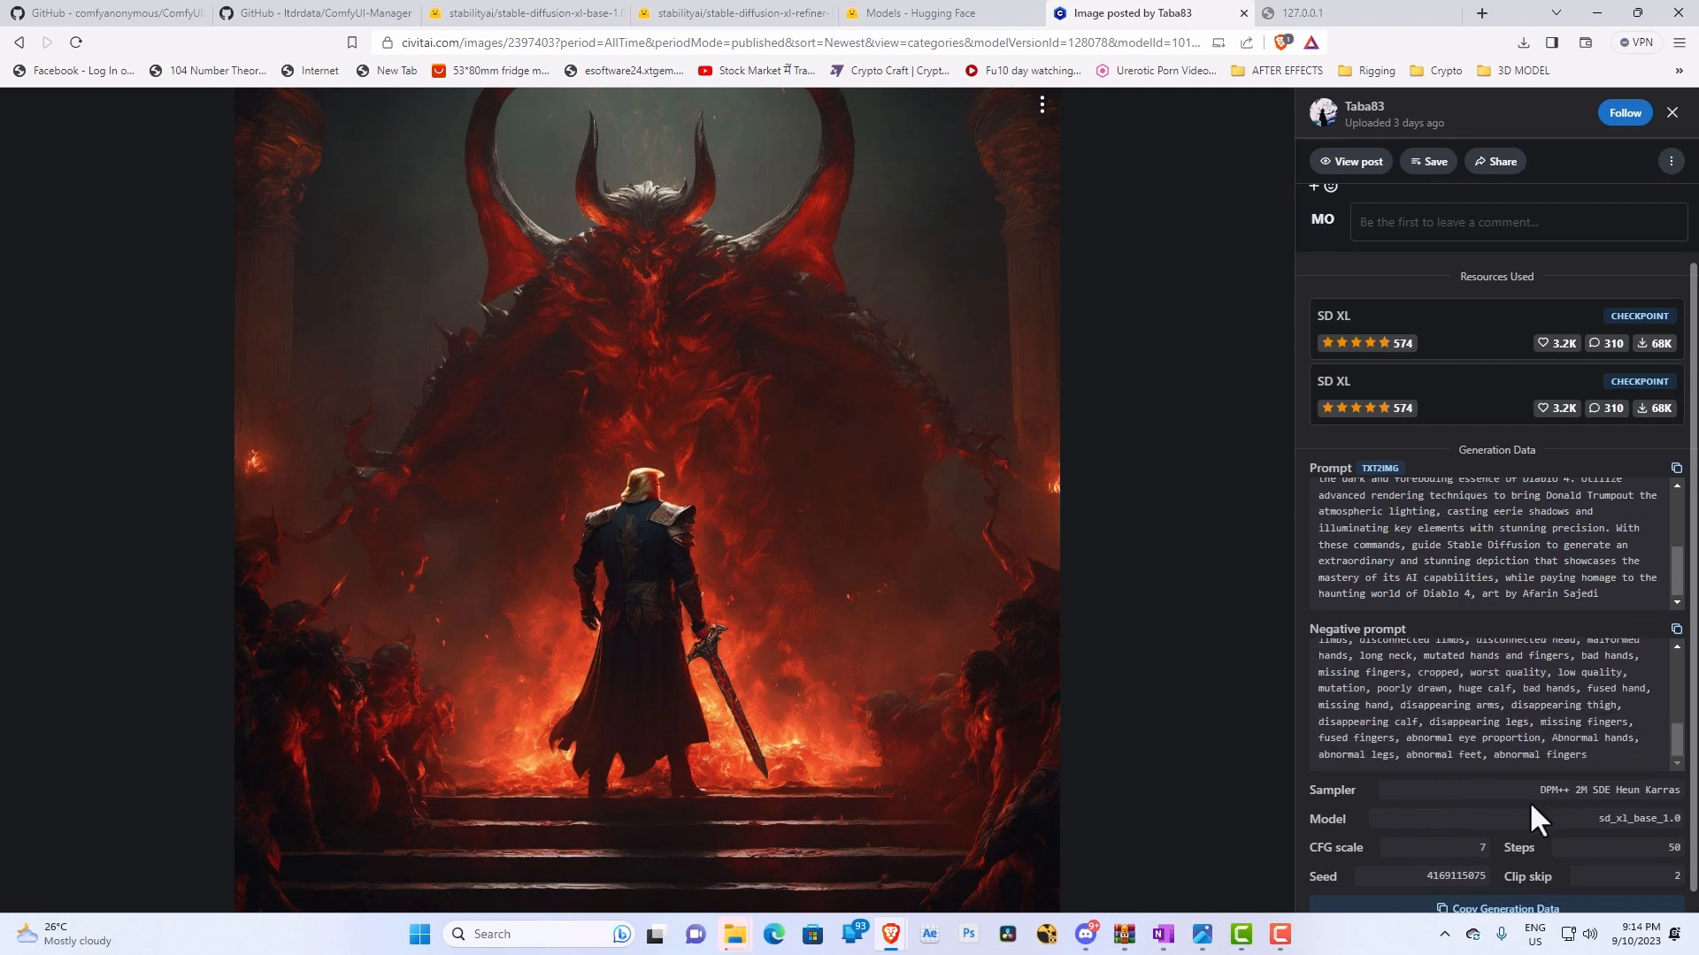
pyautogui.scroll(-1, 1436, 853)
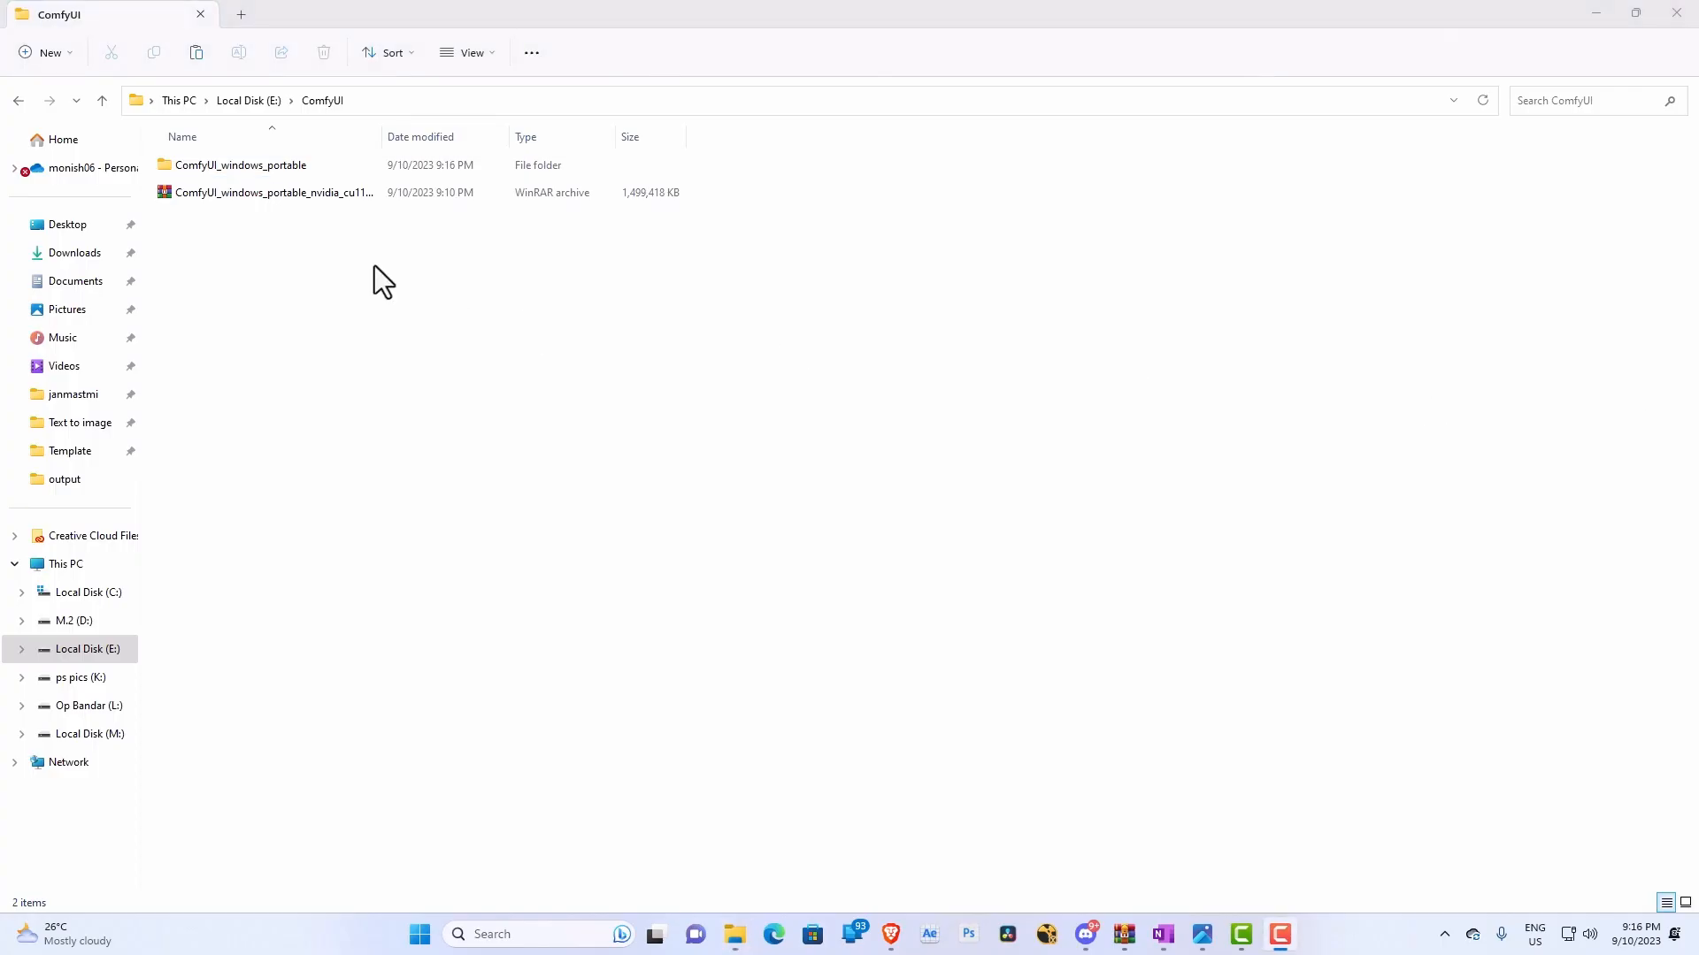
# Run the update_comfyui batch file from the update folder inside ComfyUI_windows_portable and dismiss its console once the update ends.
pyautogui.doubleClick(268, 167)
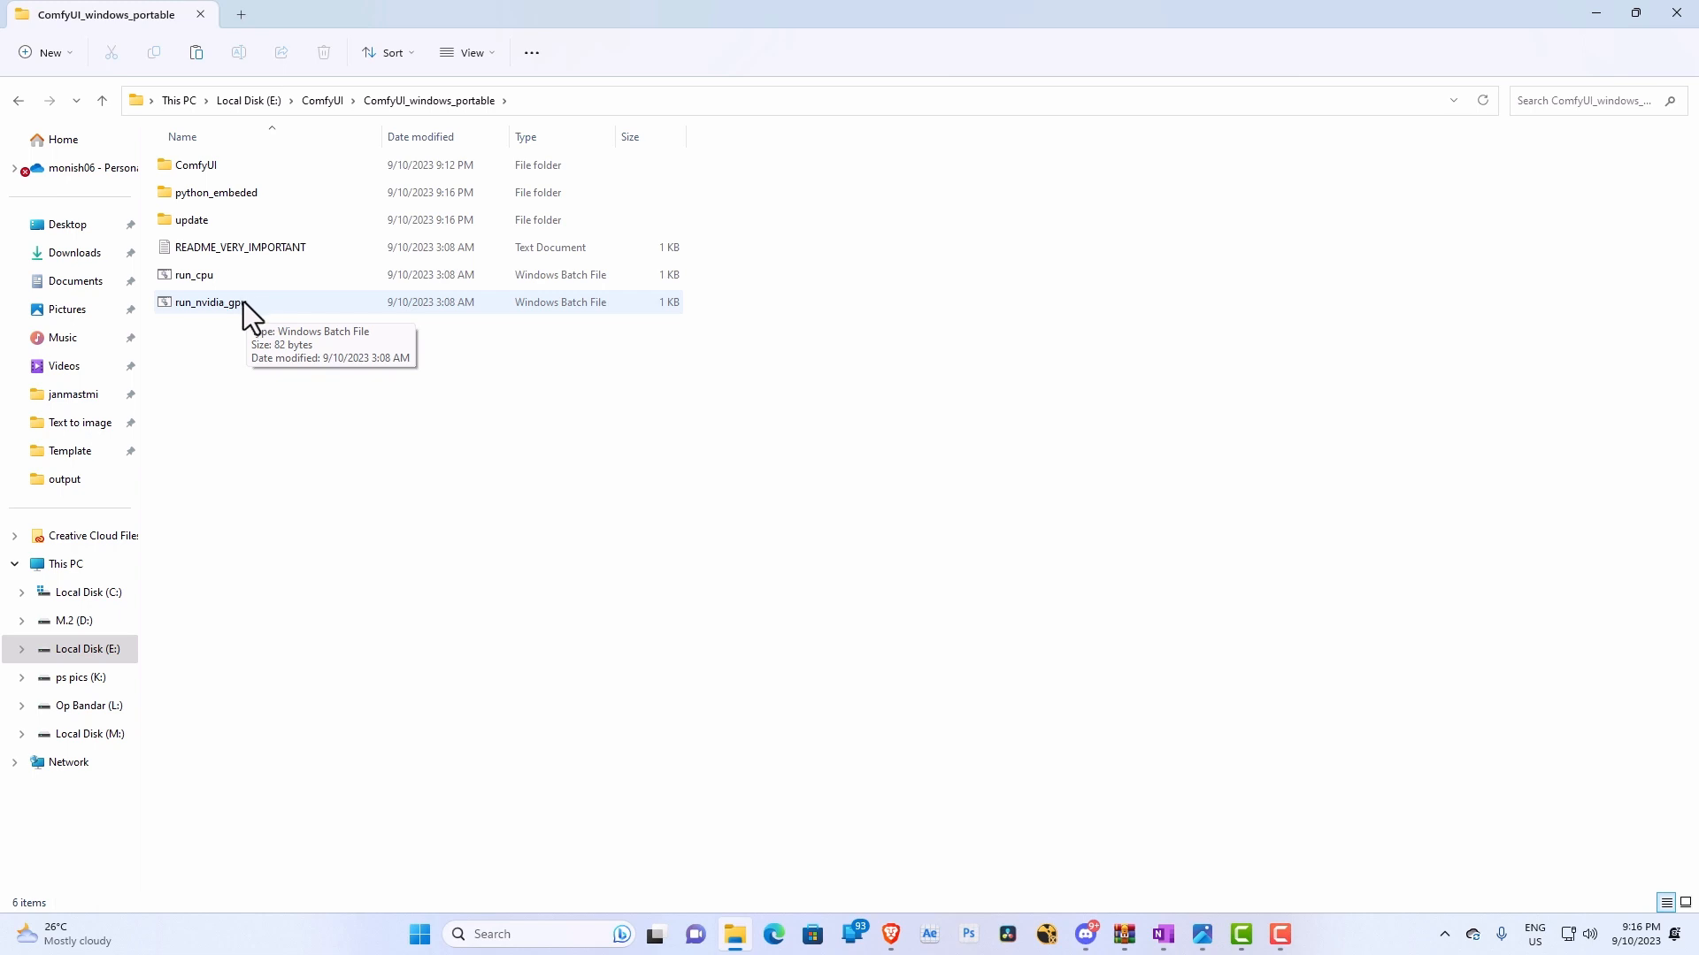
pyautogui.doubleClick(214, 227)
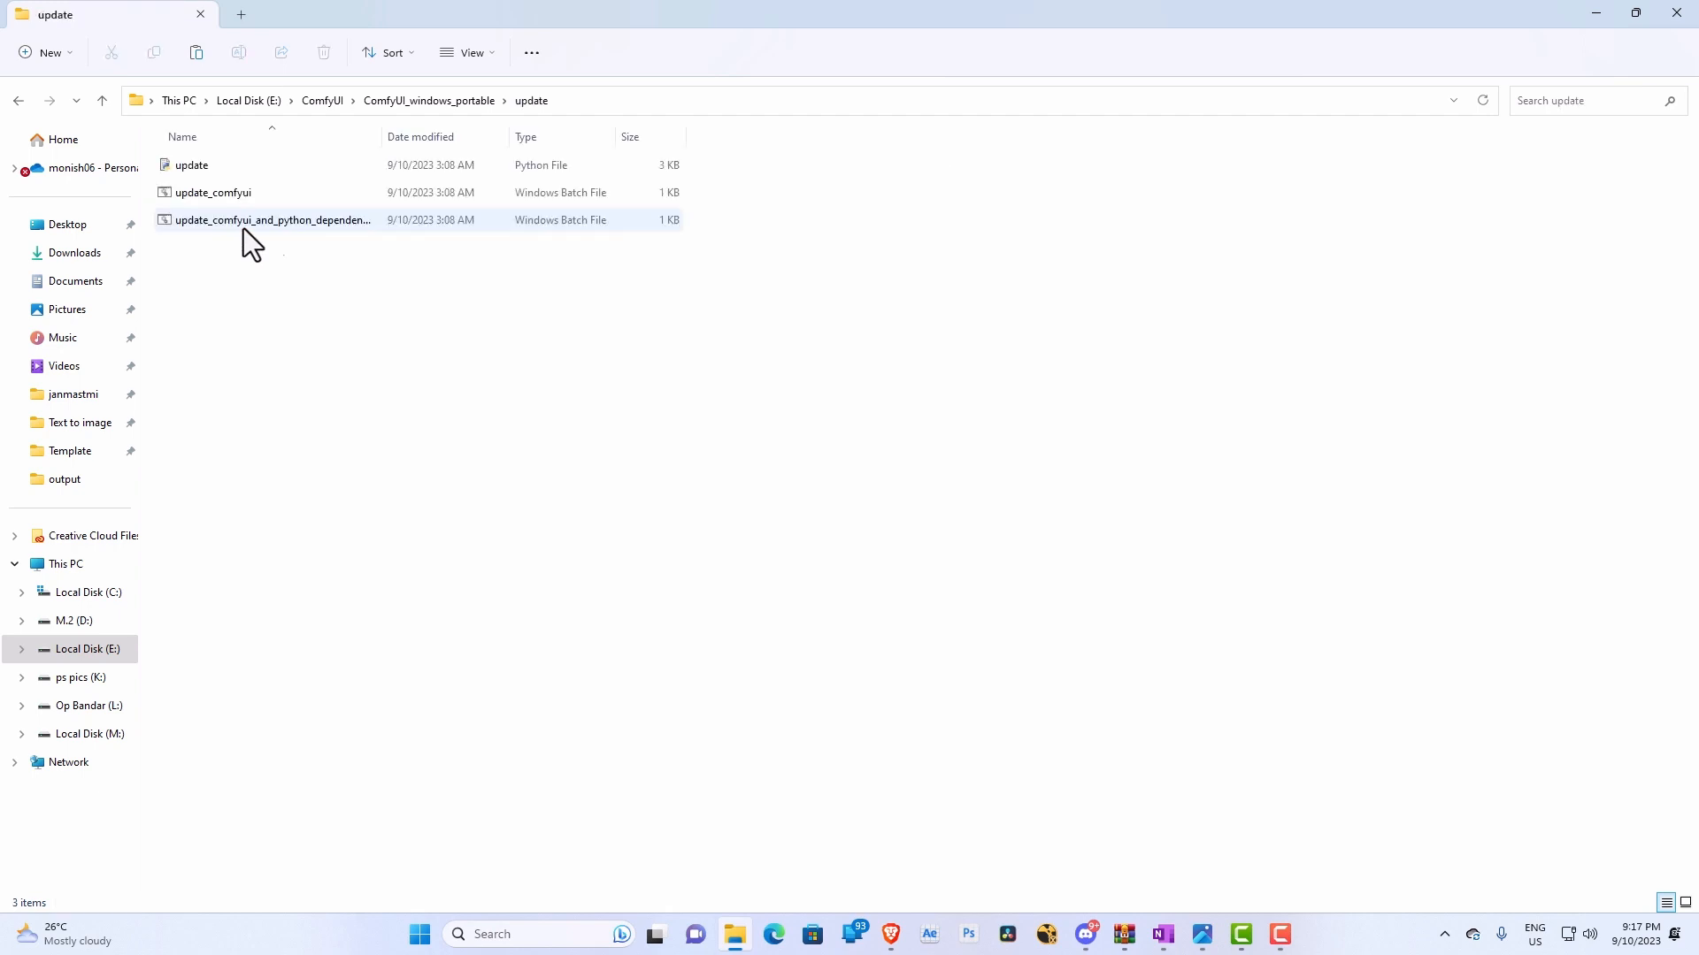
pyautogui.click(240, 199)
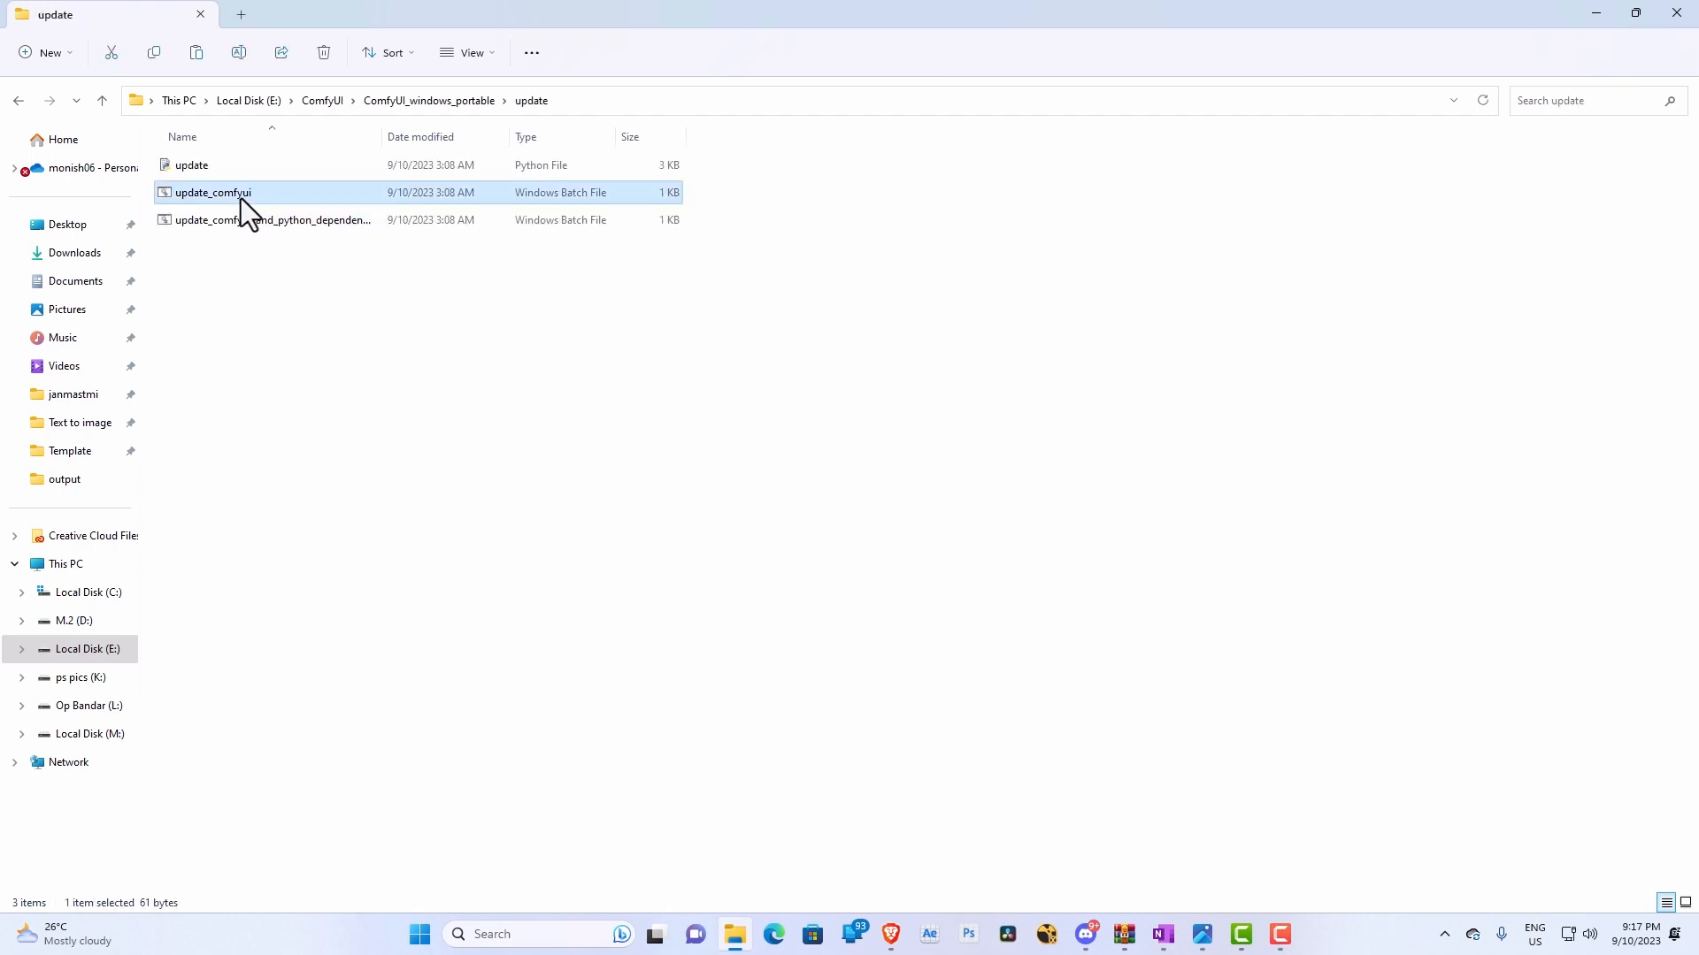
pyautogui.press('Return')
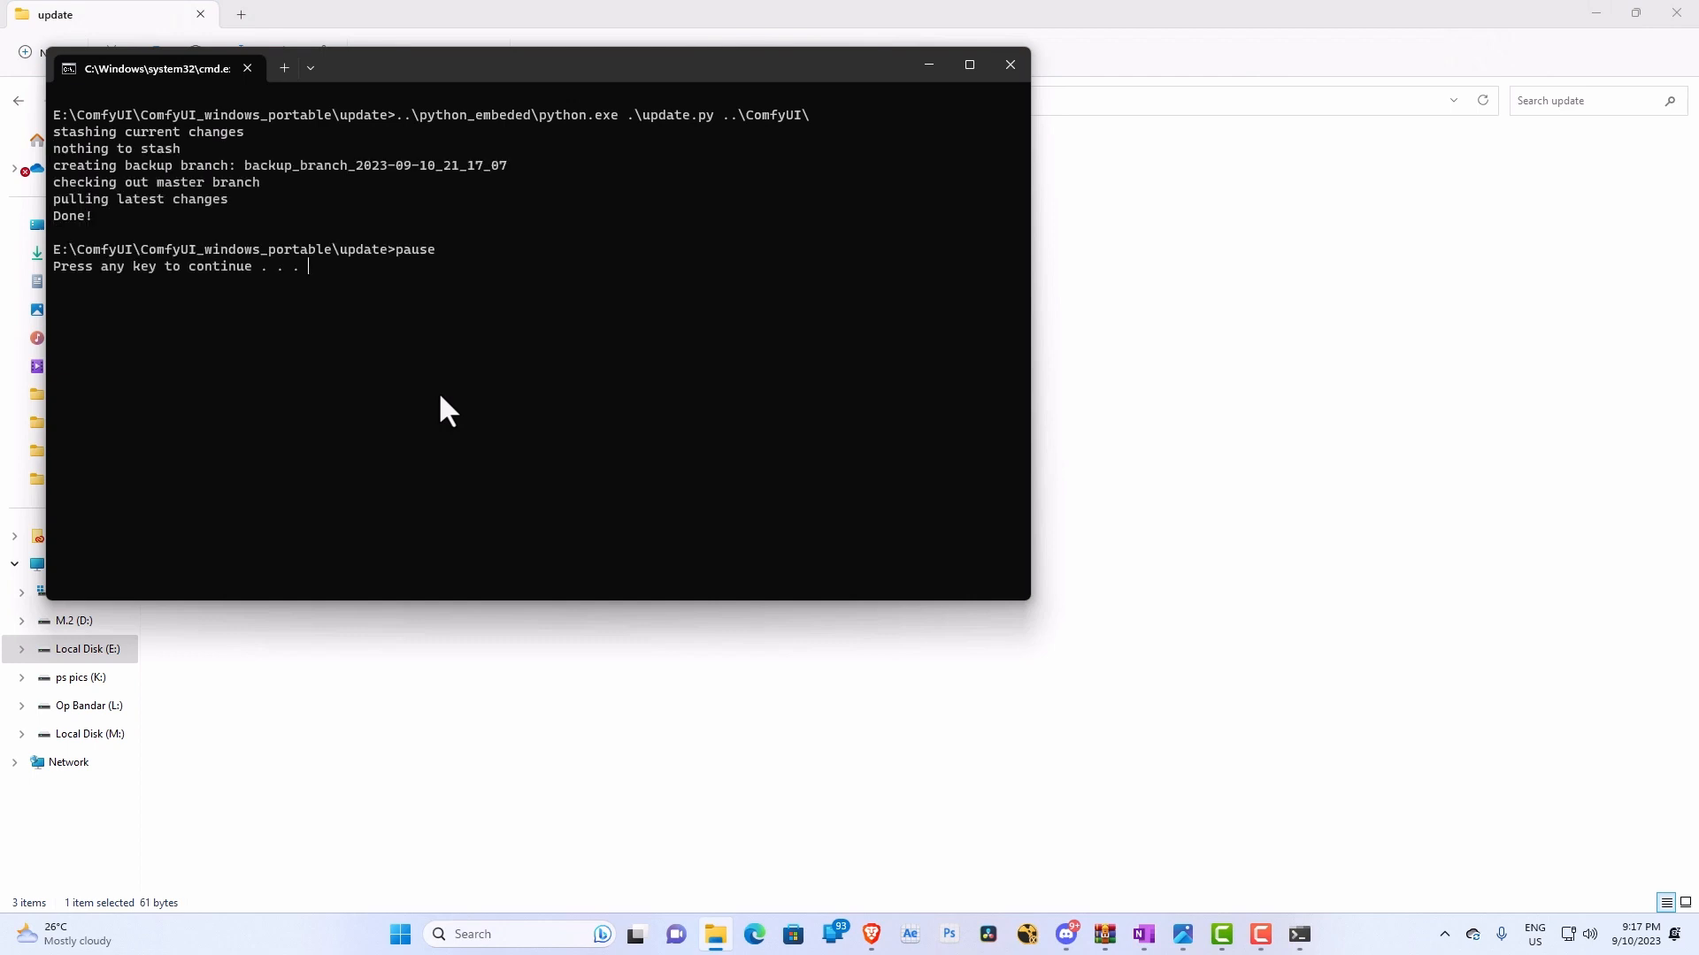
pyautogui.press('Return')
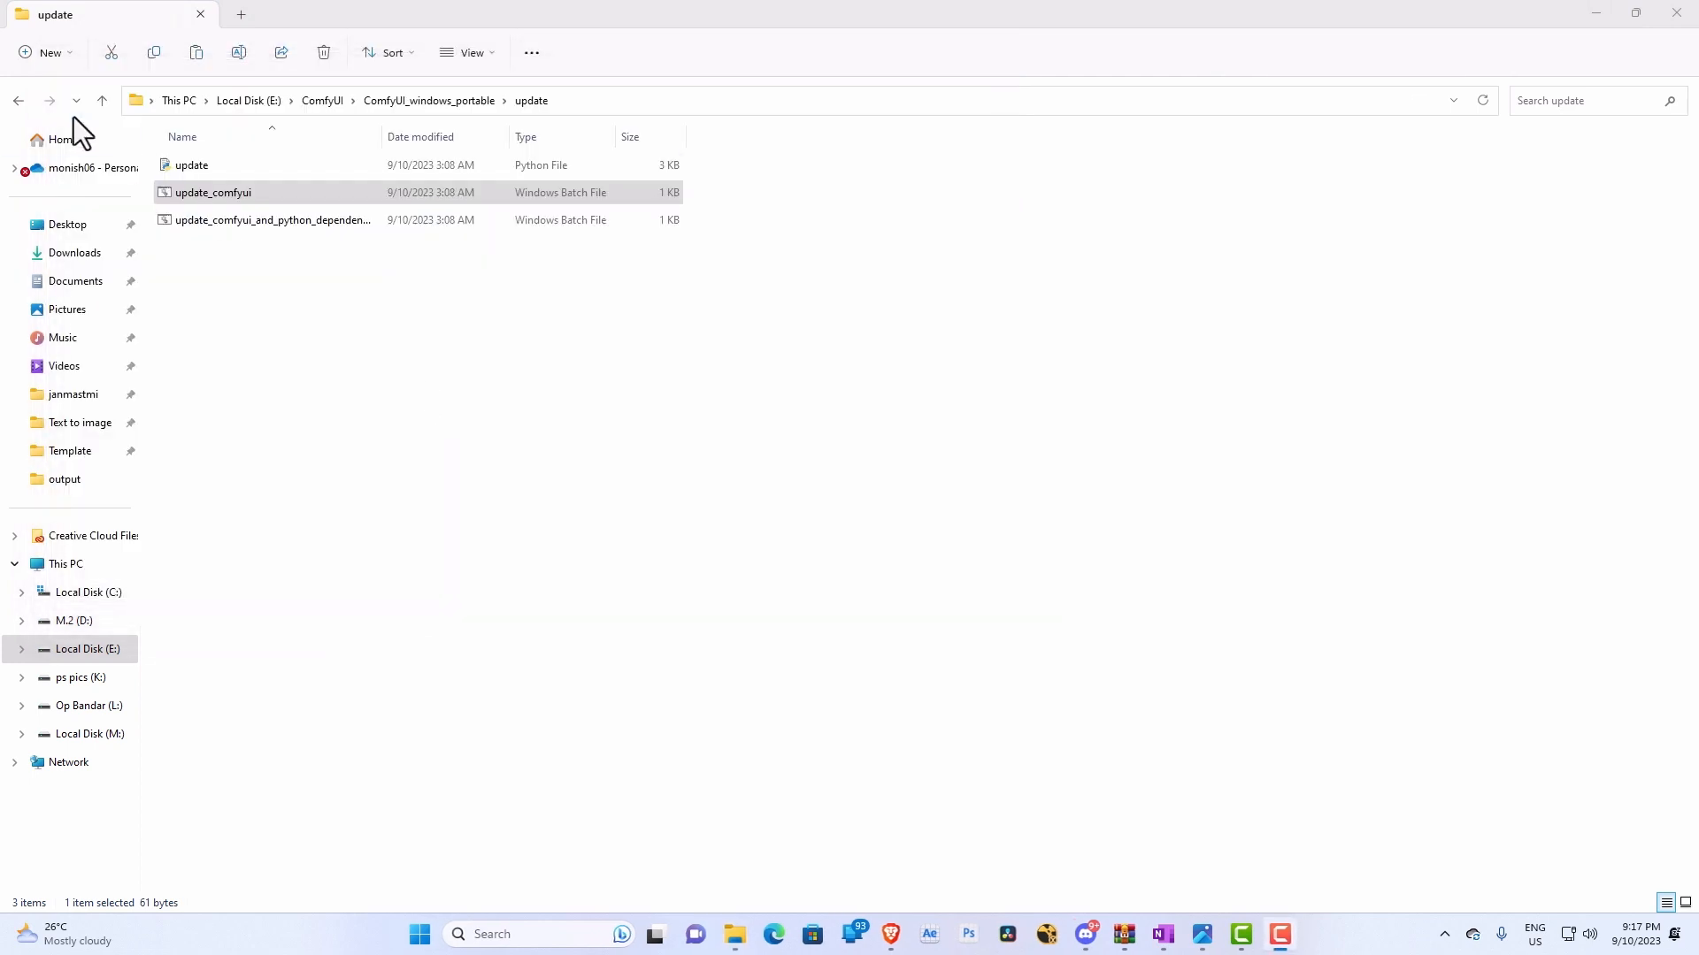
# Return to the ComfyUI_windows_portable folder and launch ComfyUI with the run_nvidia_gpu batch file.
pyautogui.click(12, 103)
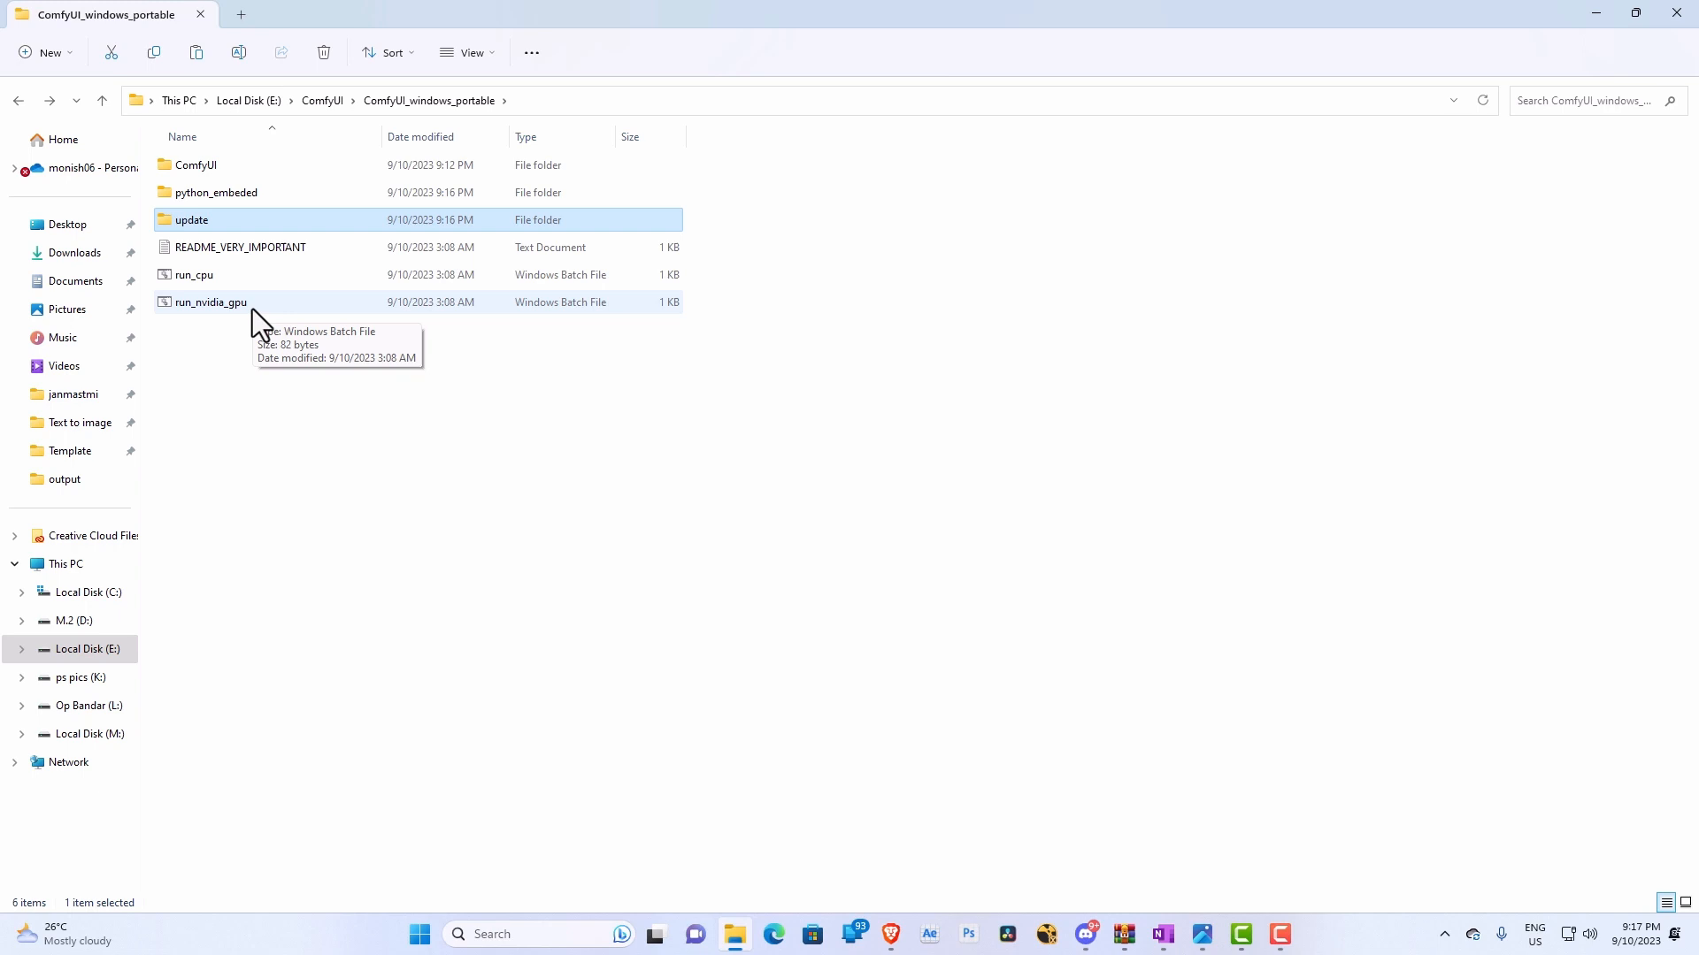
pyautogui.click(252, 309)
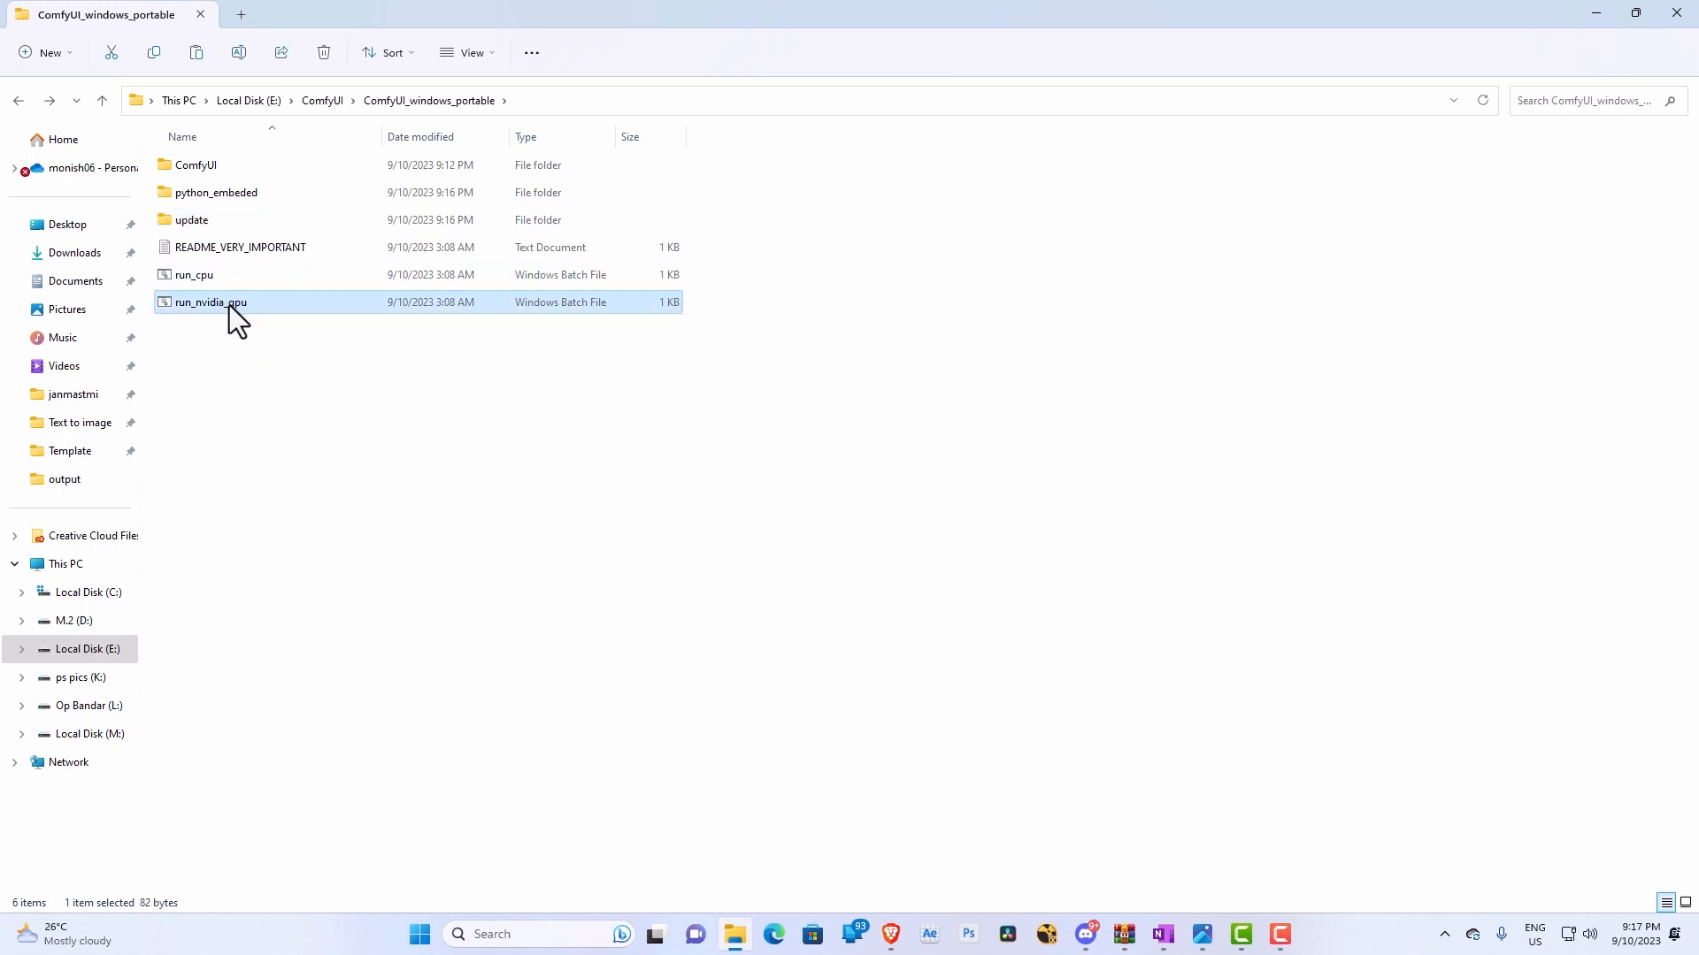
pyautogui.doubleClick(230, 305)
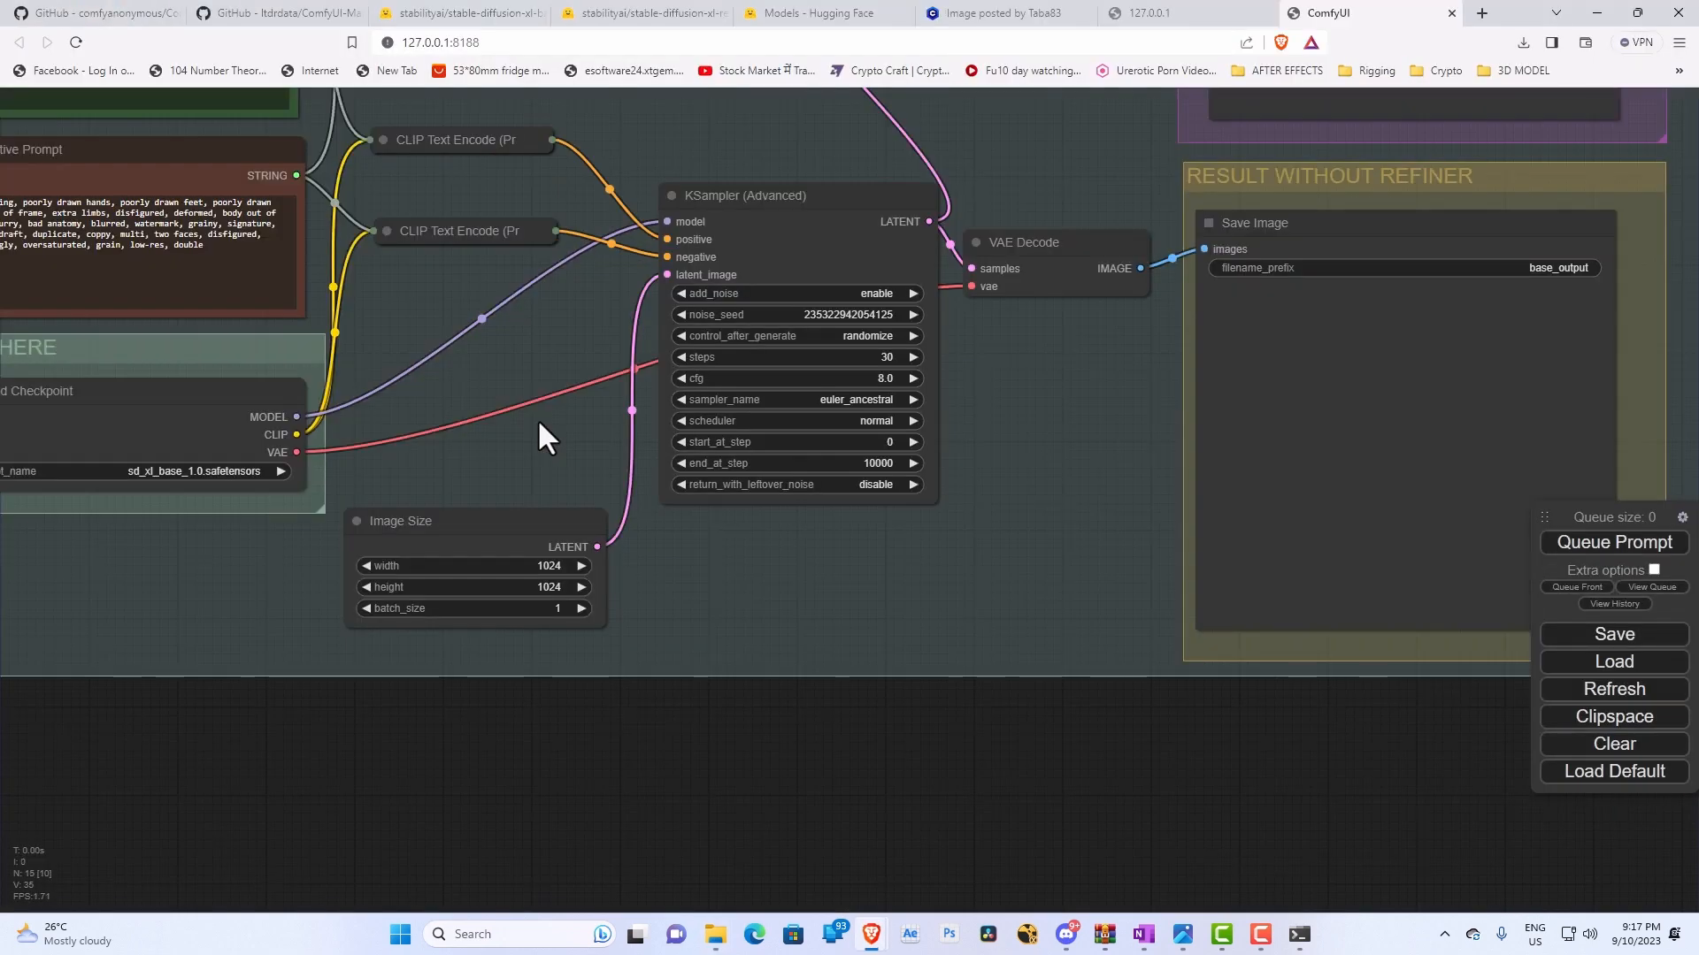
# Refresh the workflow's model lists and load the VfxMinds workflow file from the Template folder.
pyautogui.scroll(-5, 686, 557)
pyautogui.moveTo(836, 721); pyautogui.dragTo(867, 822)
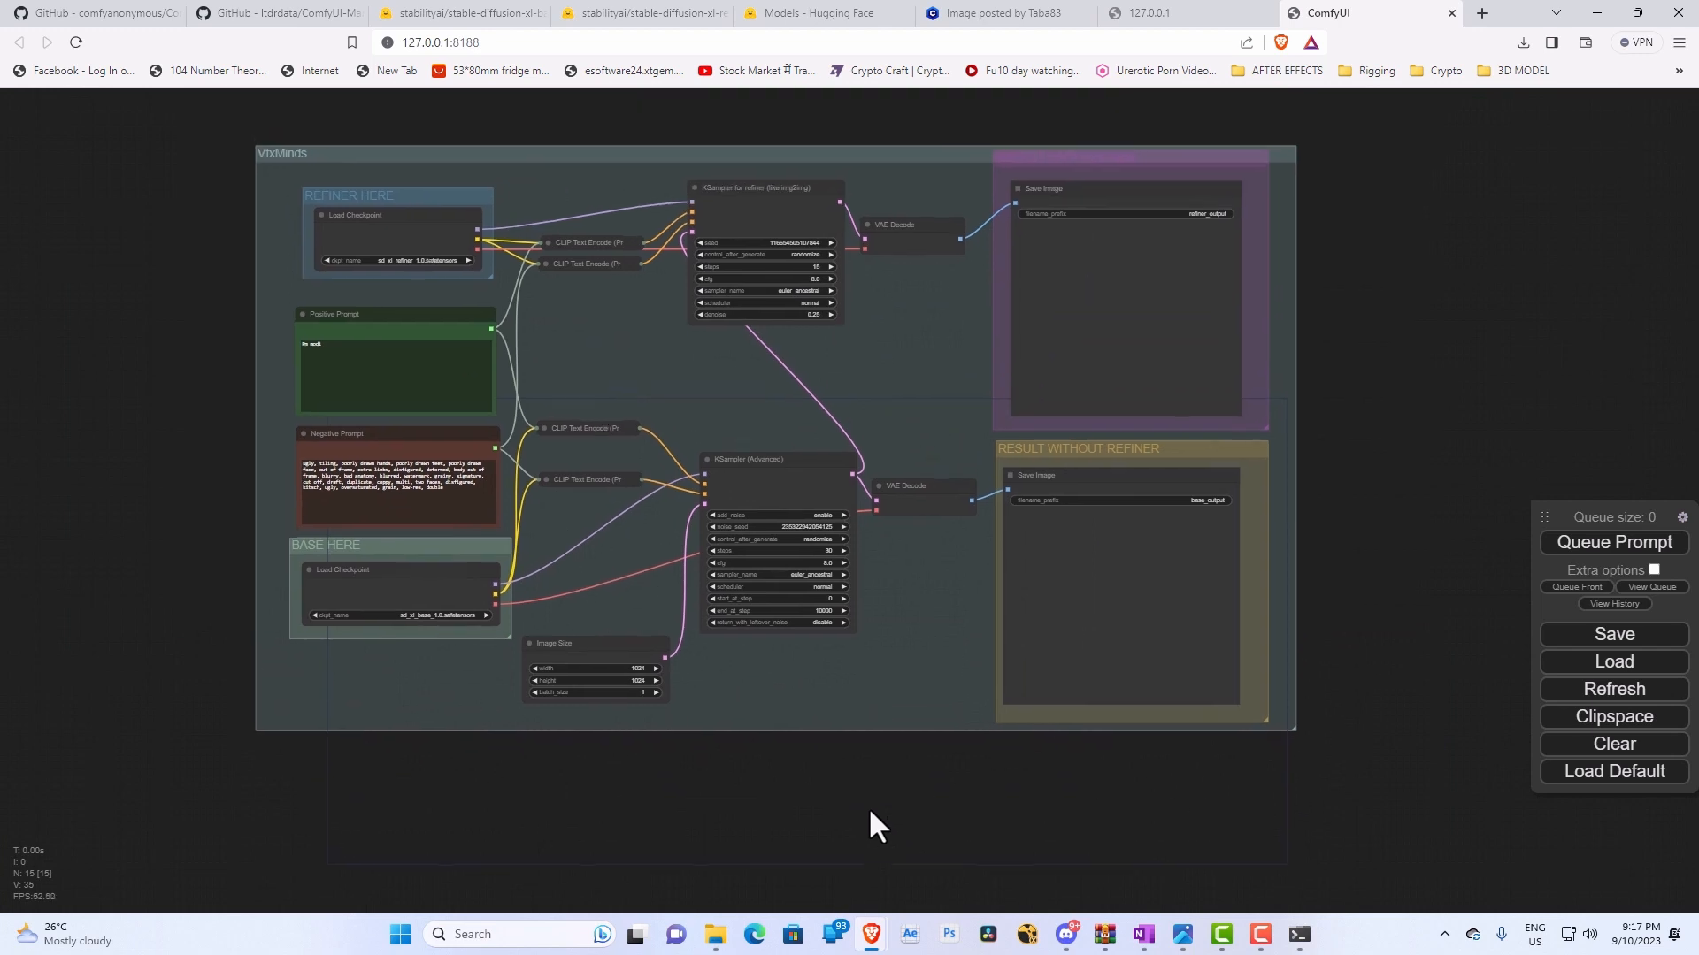
pyautogui.scroll(5, 387, 334)
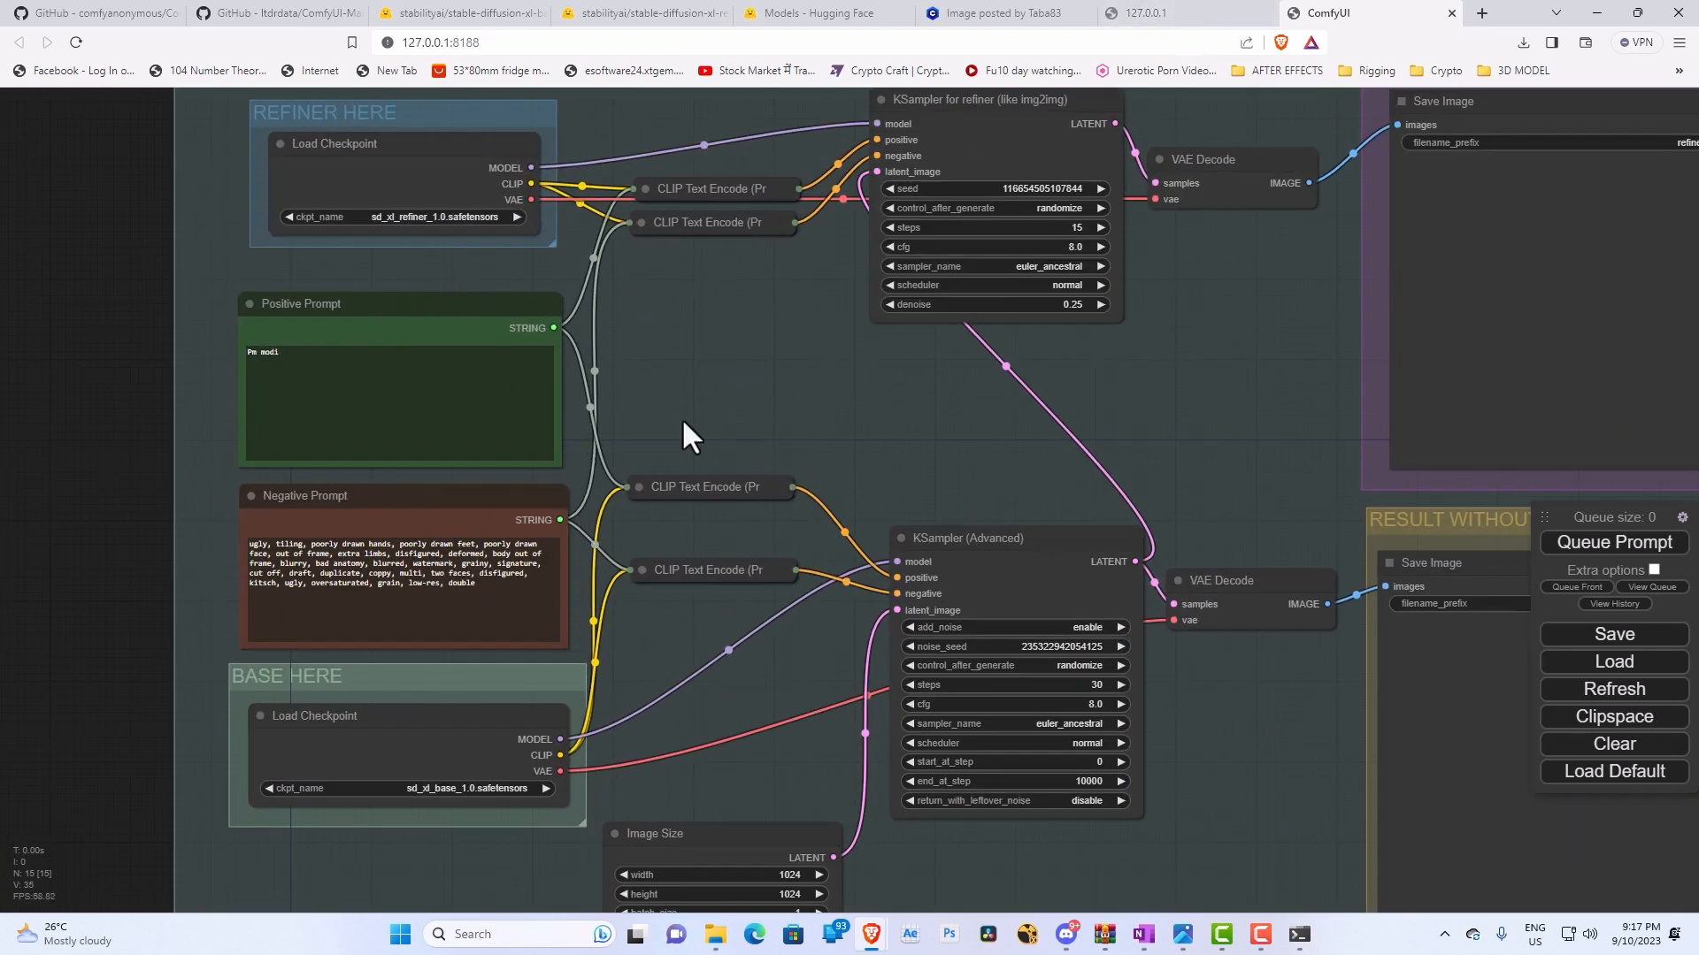
pyautogui.scroll(-4, 87, 460)
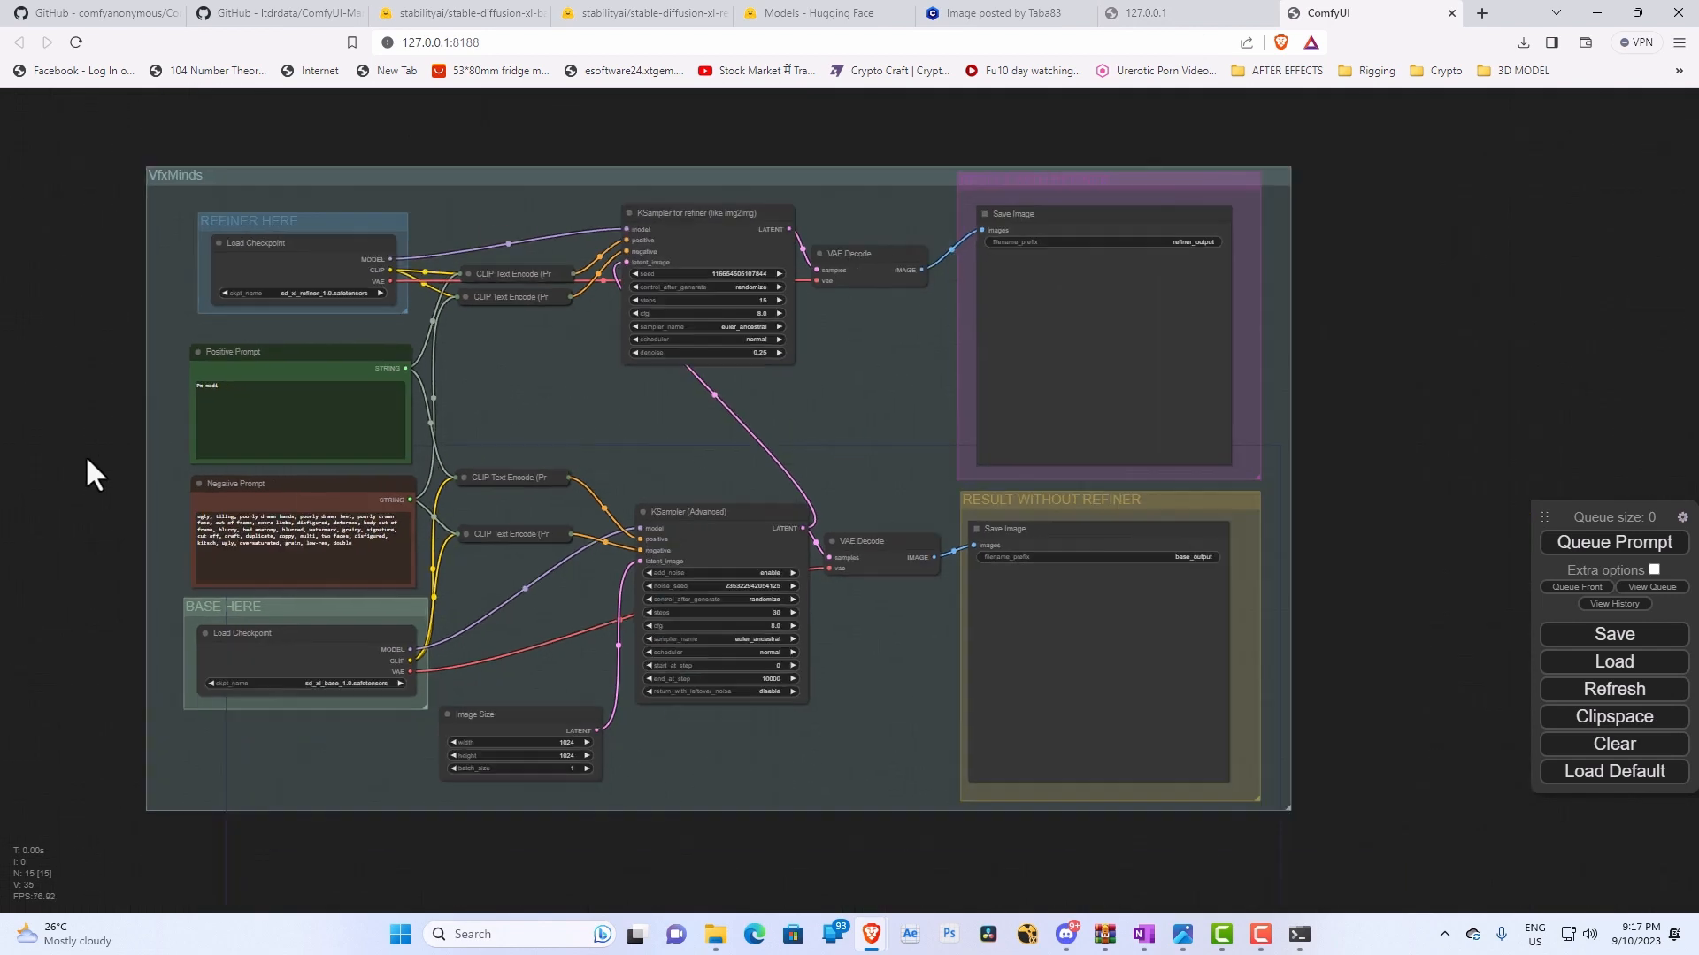
pyautogui.scroll(-1, 85, 455)
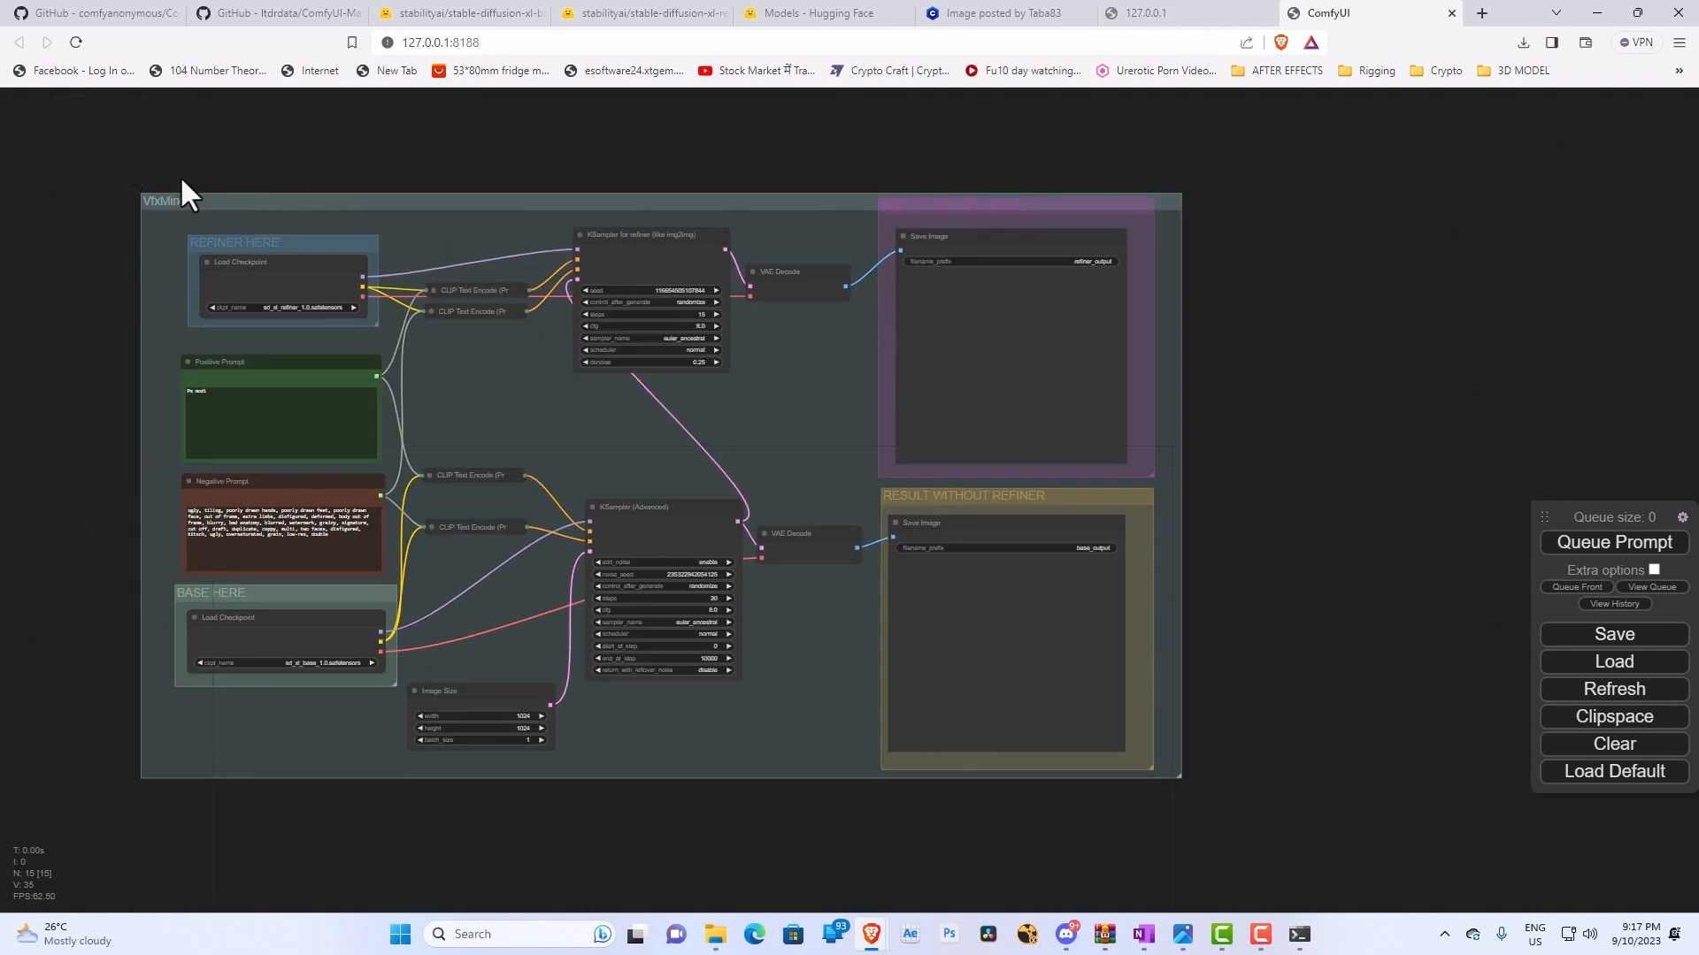
pyautogui.moveTo(74, 142); pyautogui.dragTo(260, 90)
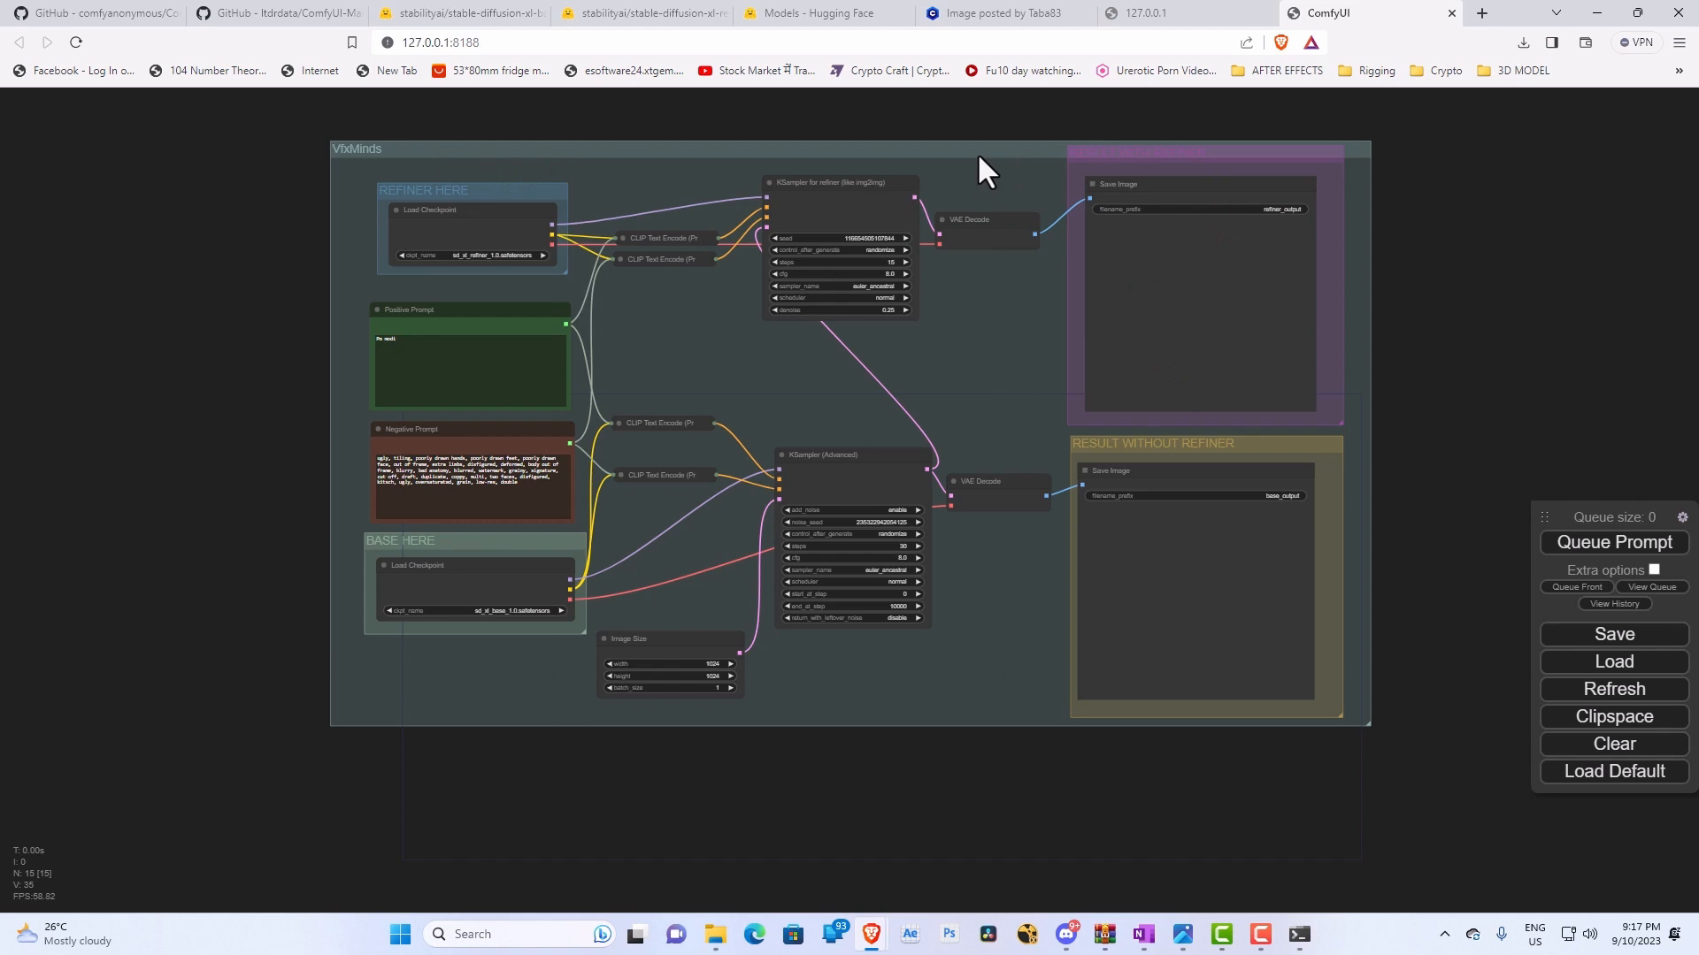
pyautogui.click(1647, 695)
pyautogui.click(1608, 662)
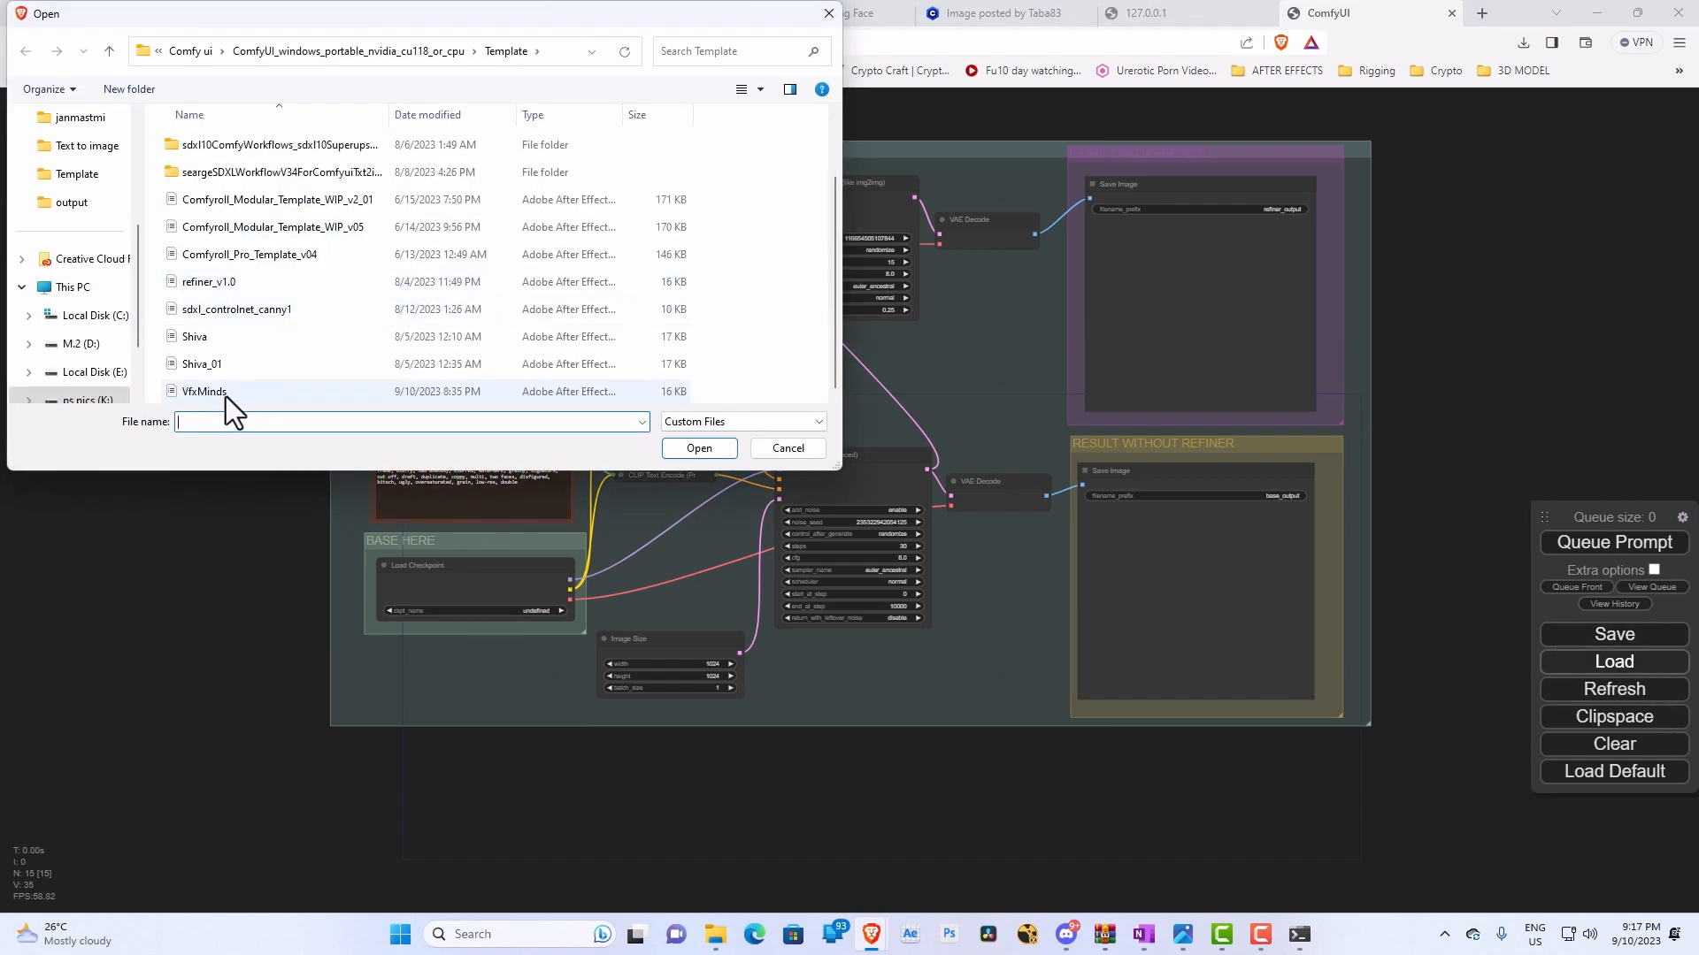
pyautogui.click(226, 395)
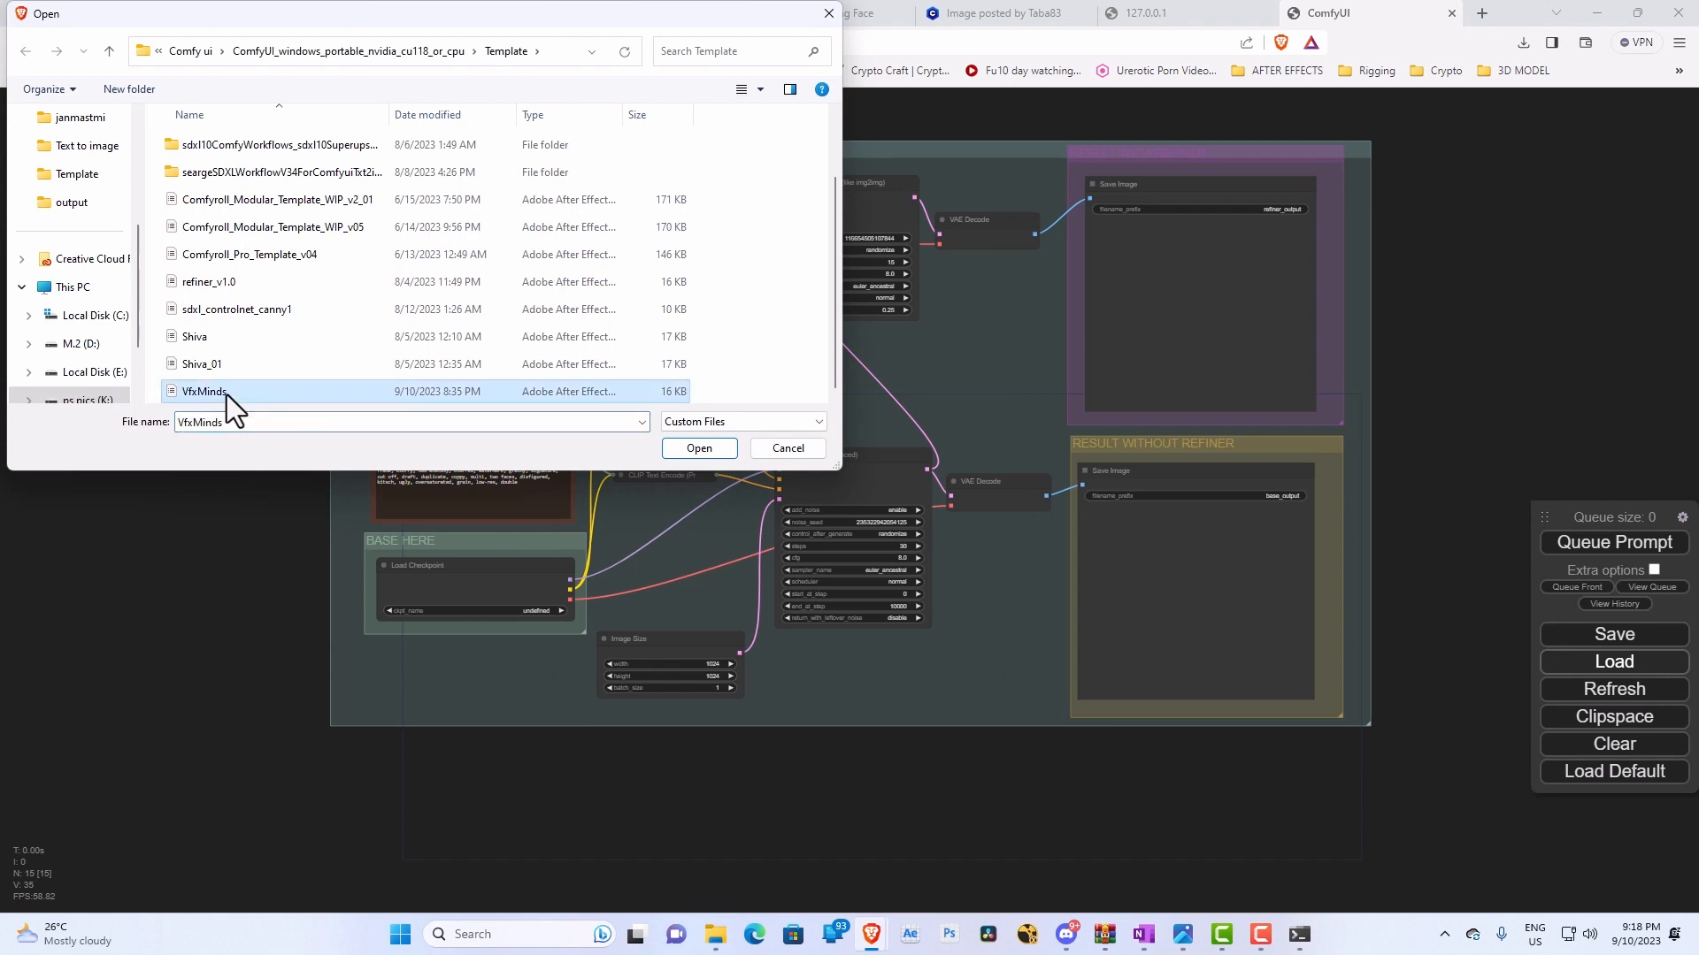
pyautogui.click(695, 449)
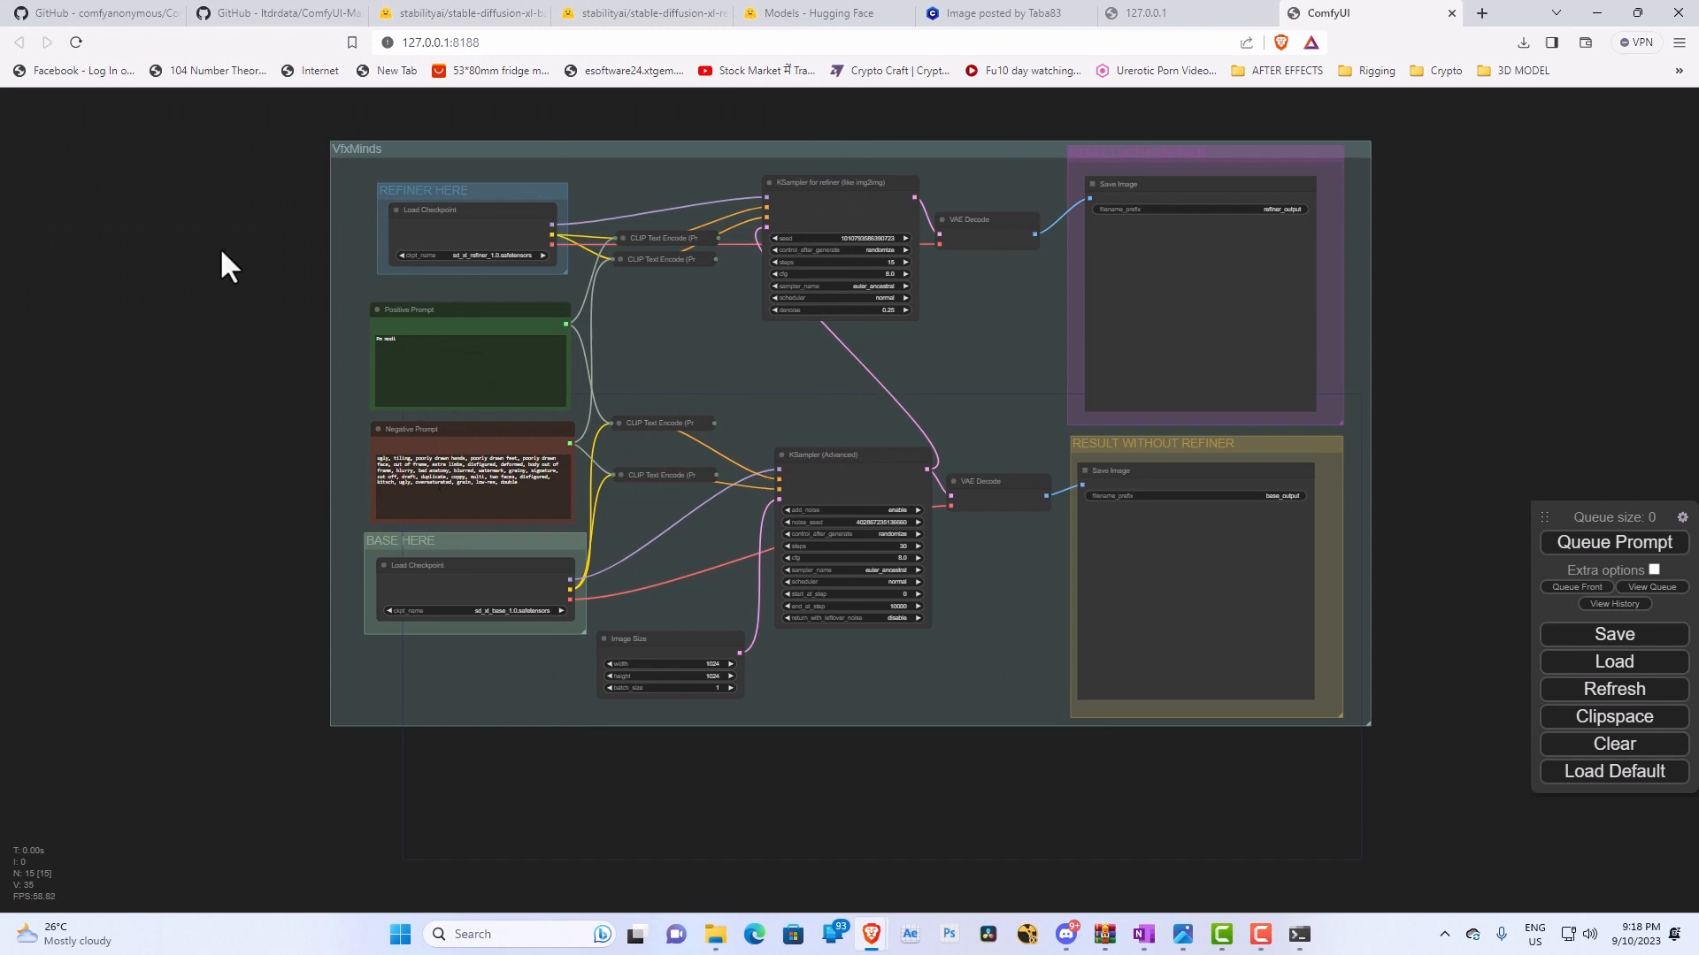
# Inspect the loaded workflow, selecting the refiner Load Checkpoint node and the base Load Checkpoint node in turn.
pyautogui.scroll(2, 230, 228)
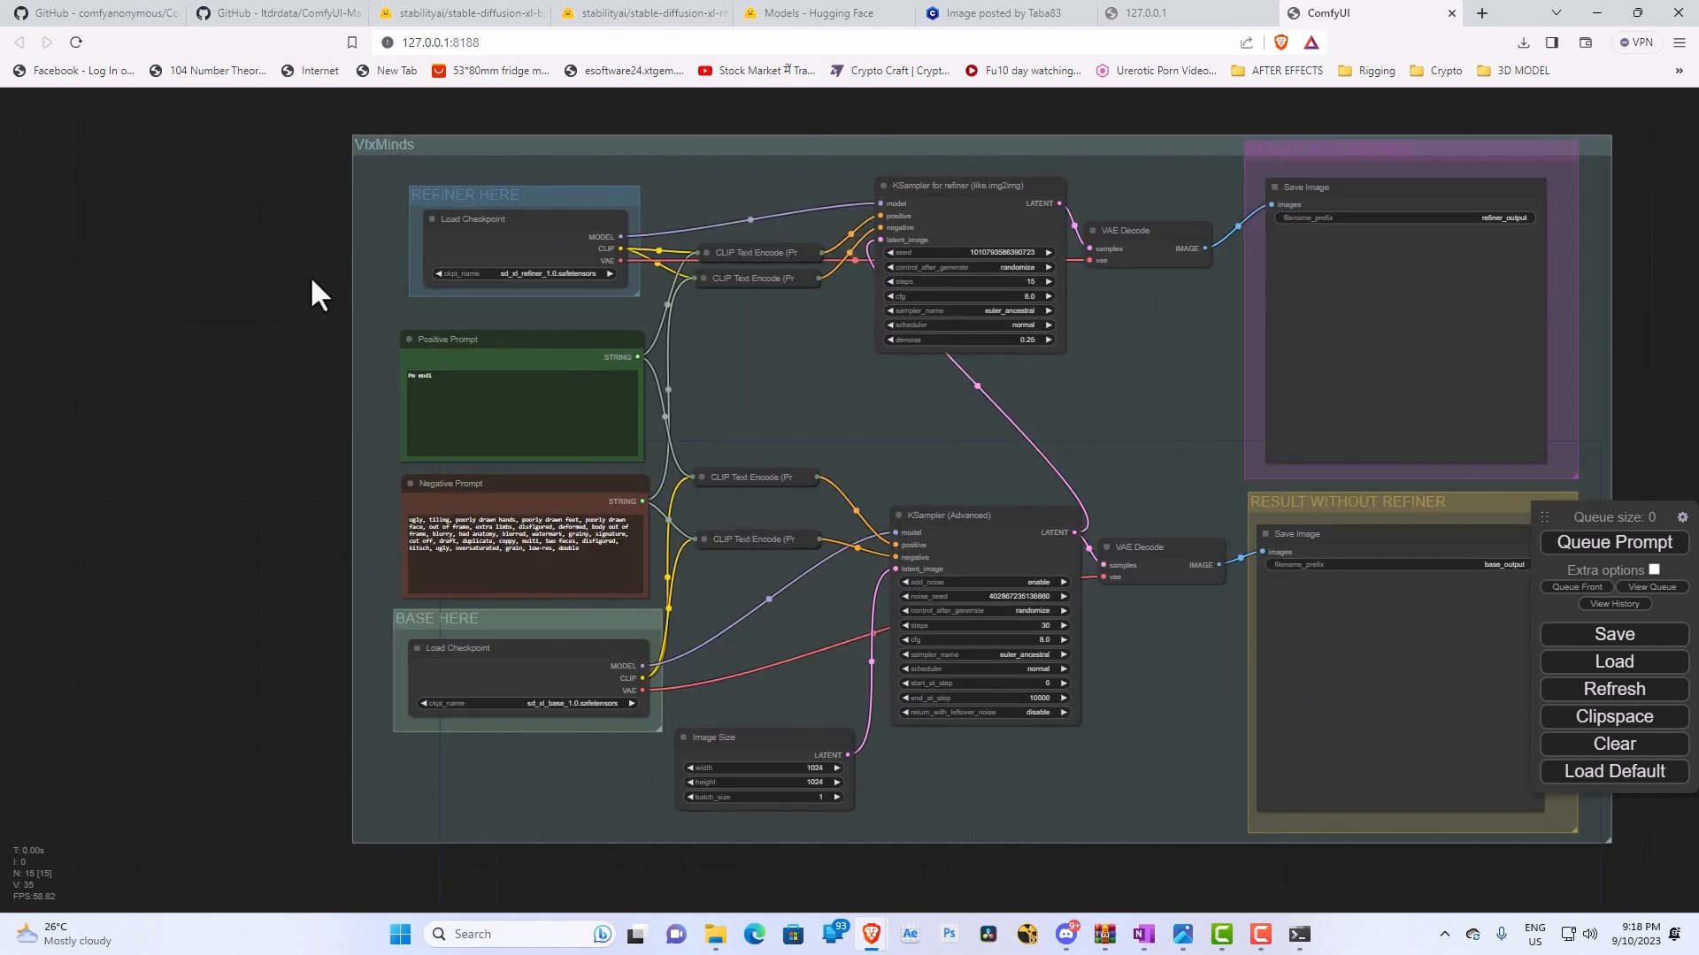
pyautogui.moveTo(311, 281); pyautogui.dragTo(180, 259)
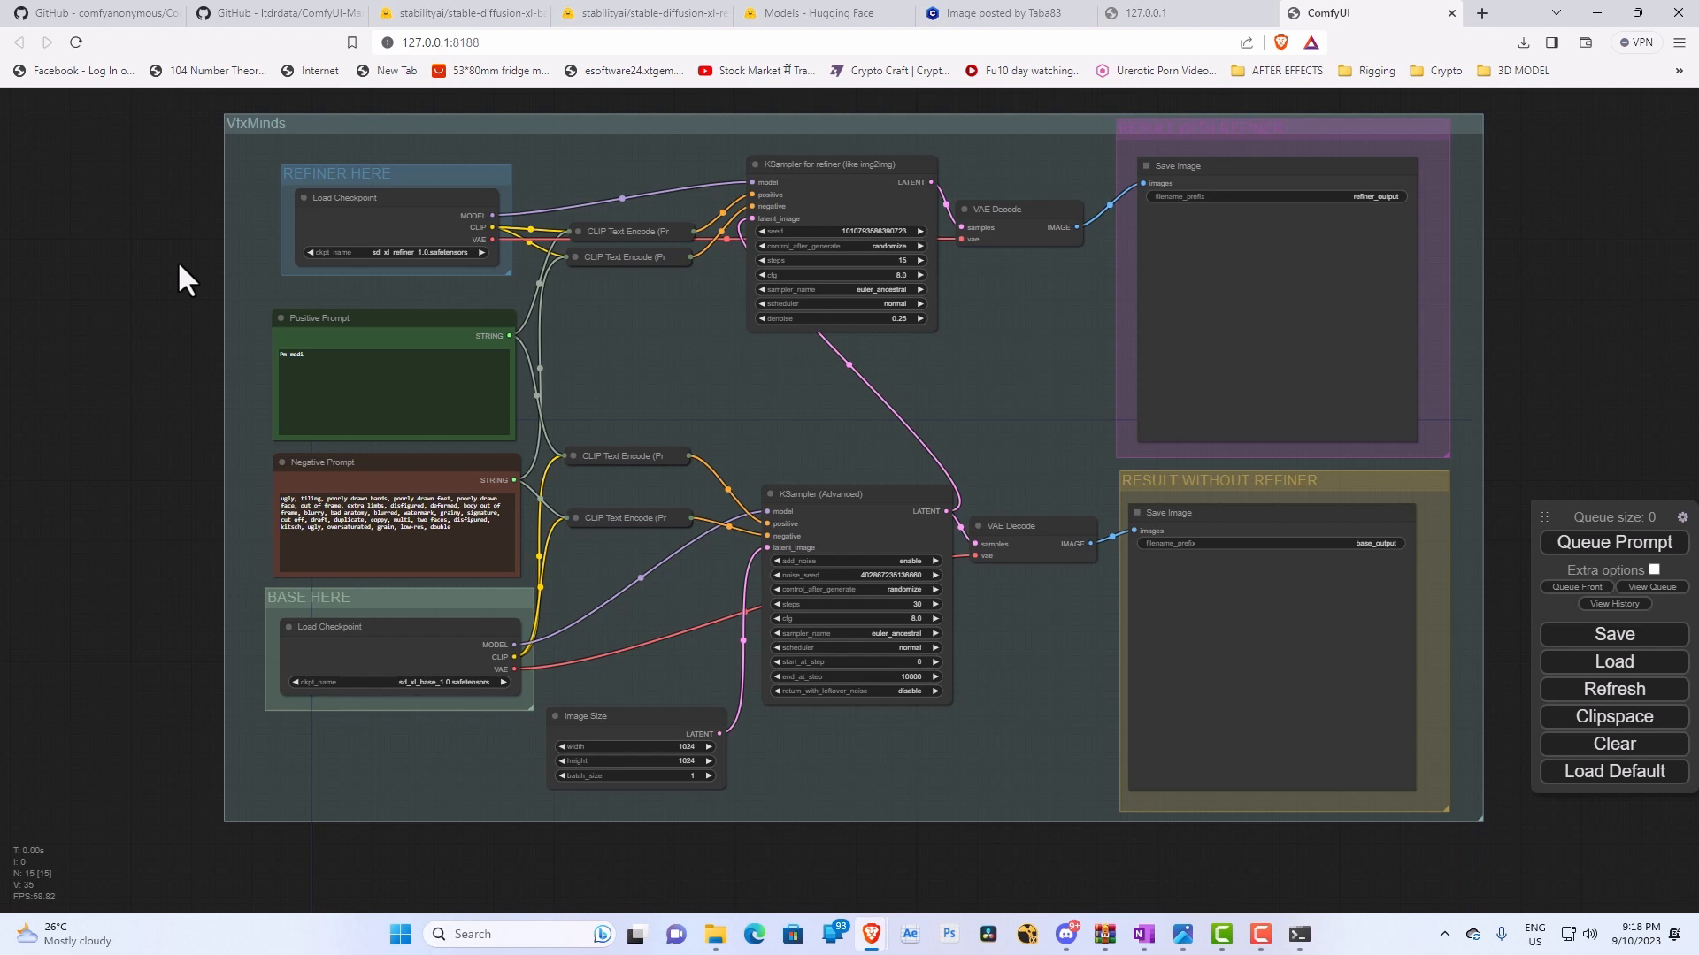
pyautogui.click(471, 244)
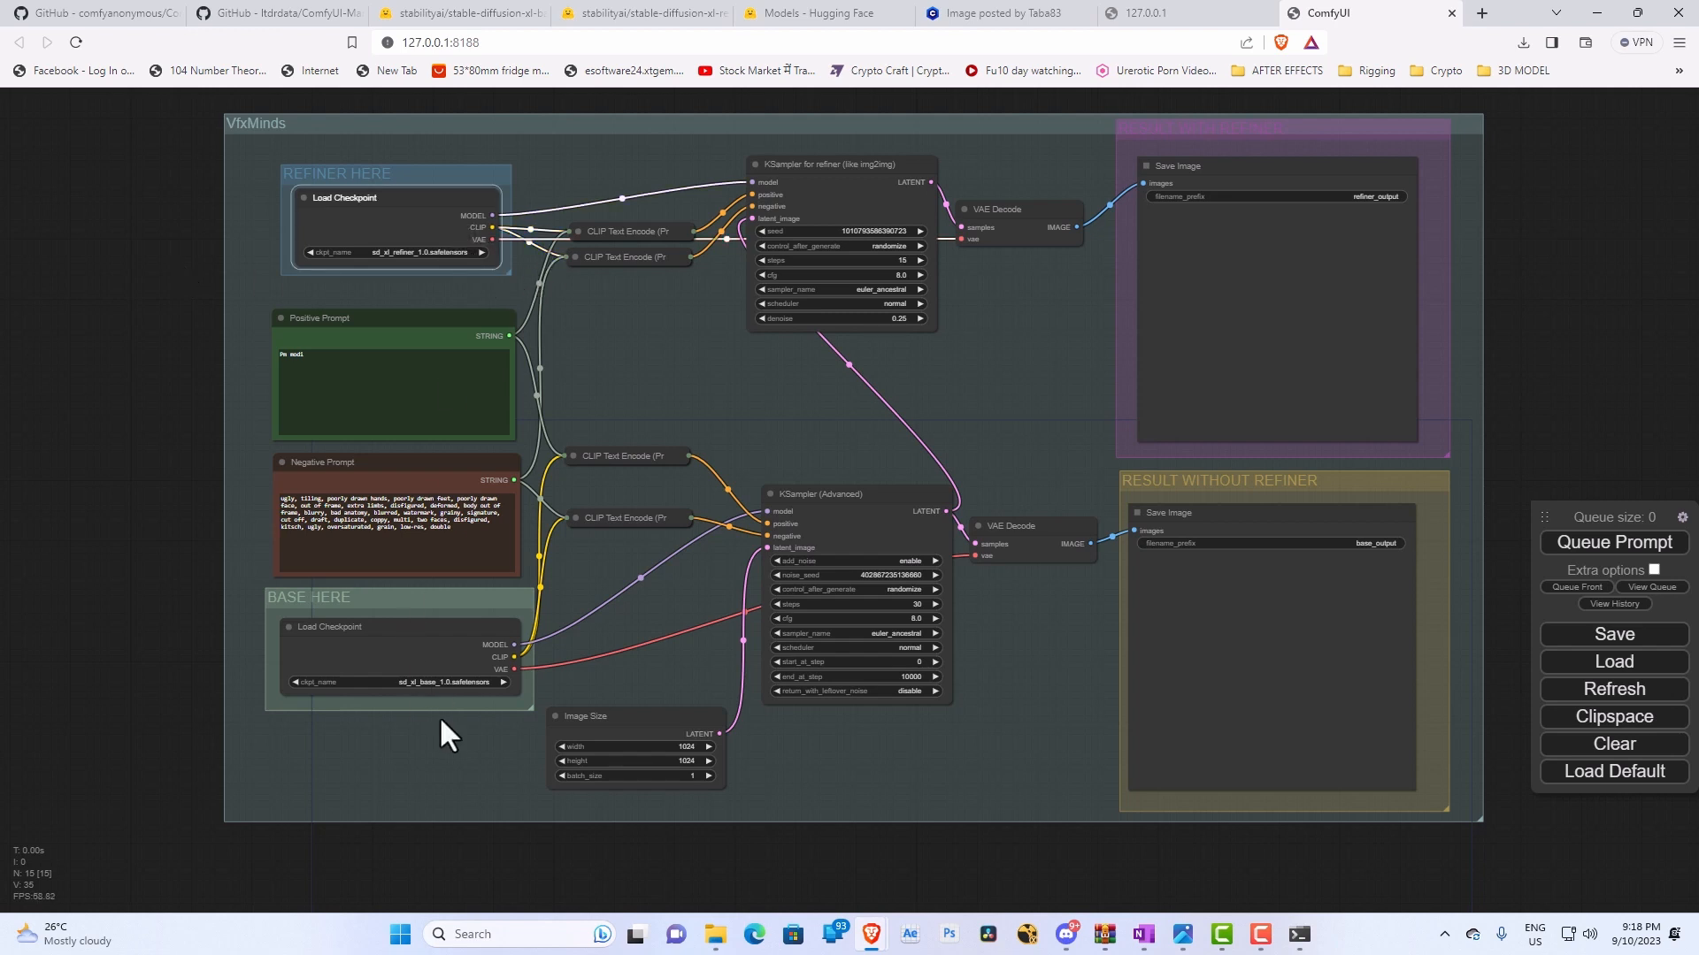
pyautogui.click(457, 685)
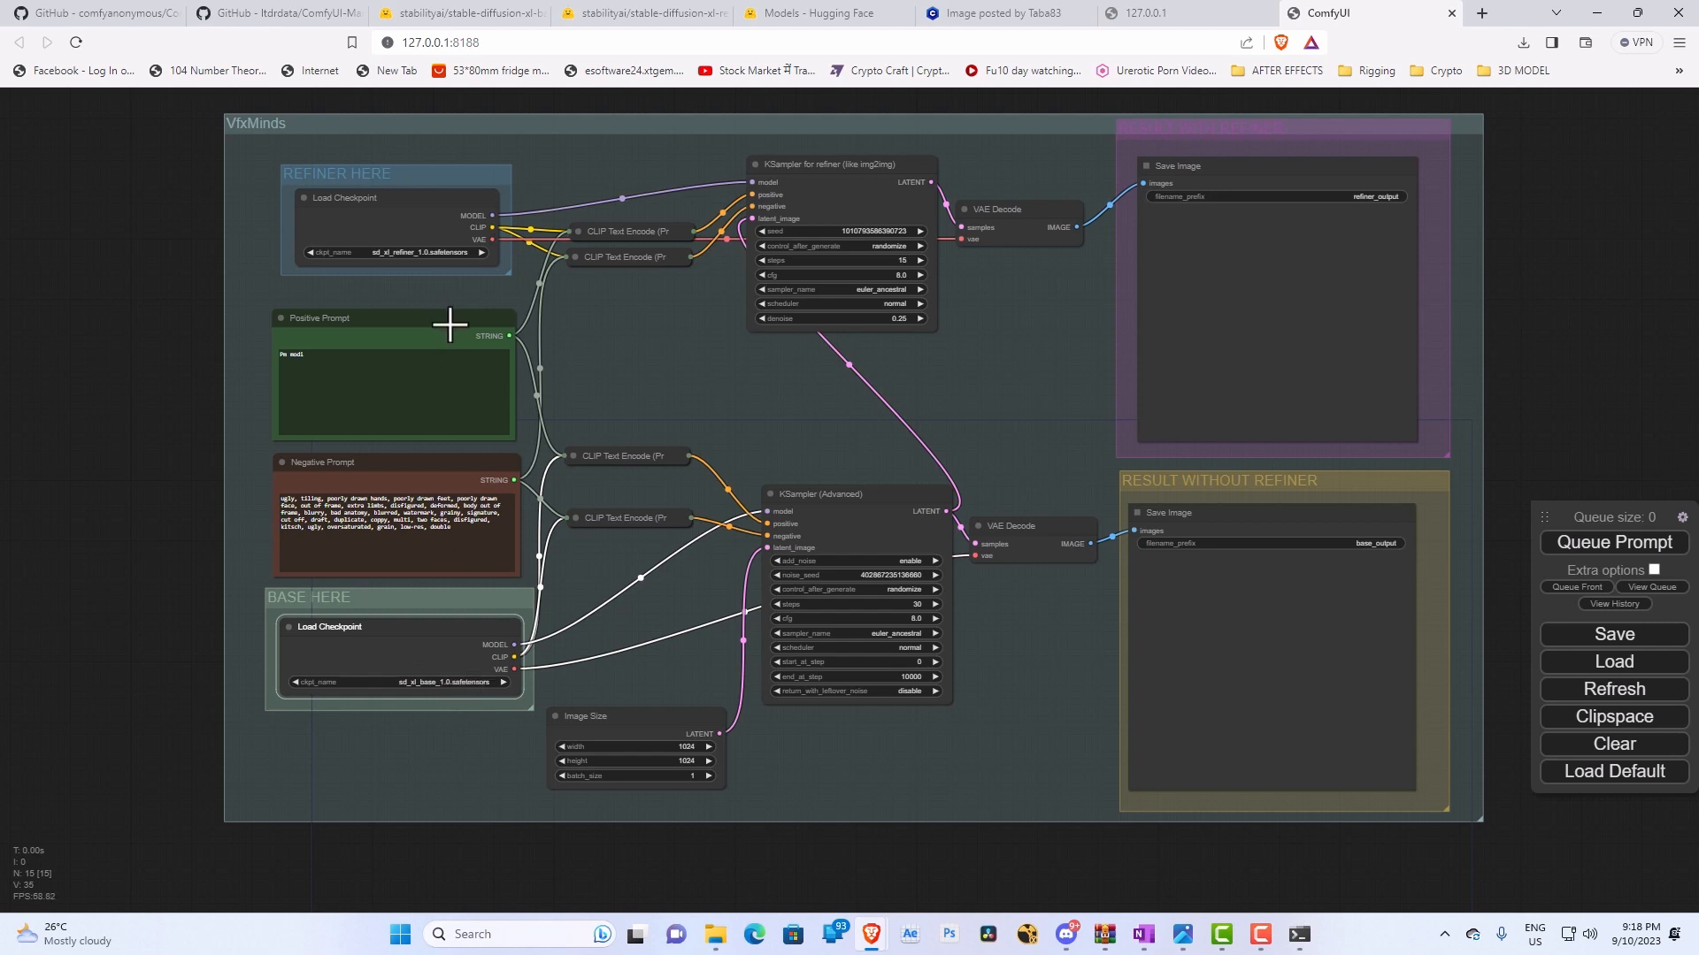
# Select the refiner Load Checkpoint node, switch to File Explorer and open the checkpoints folder inside ComfyUI's models folder.
pyautogui.click(455, 251)
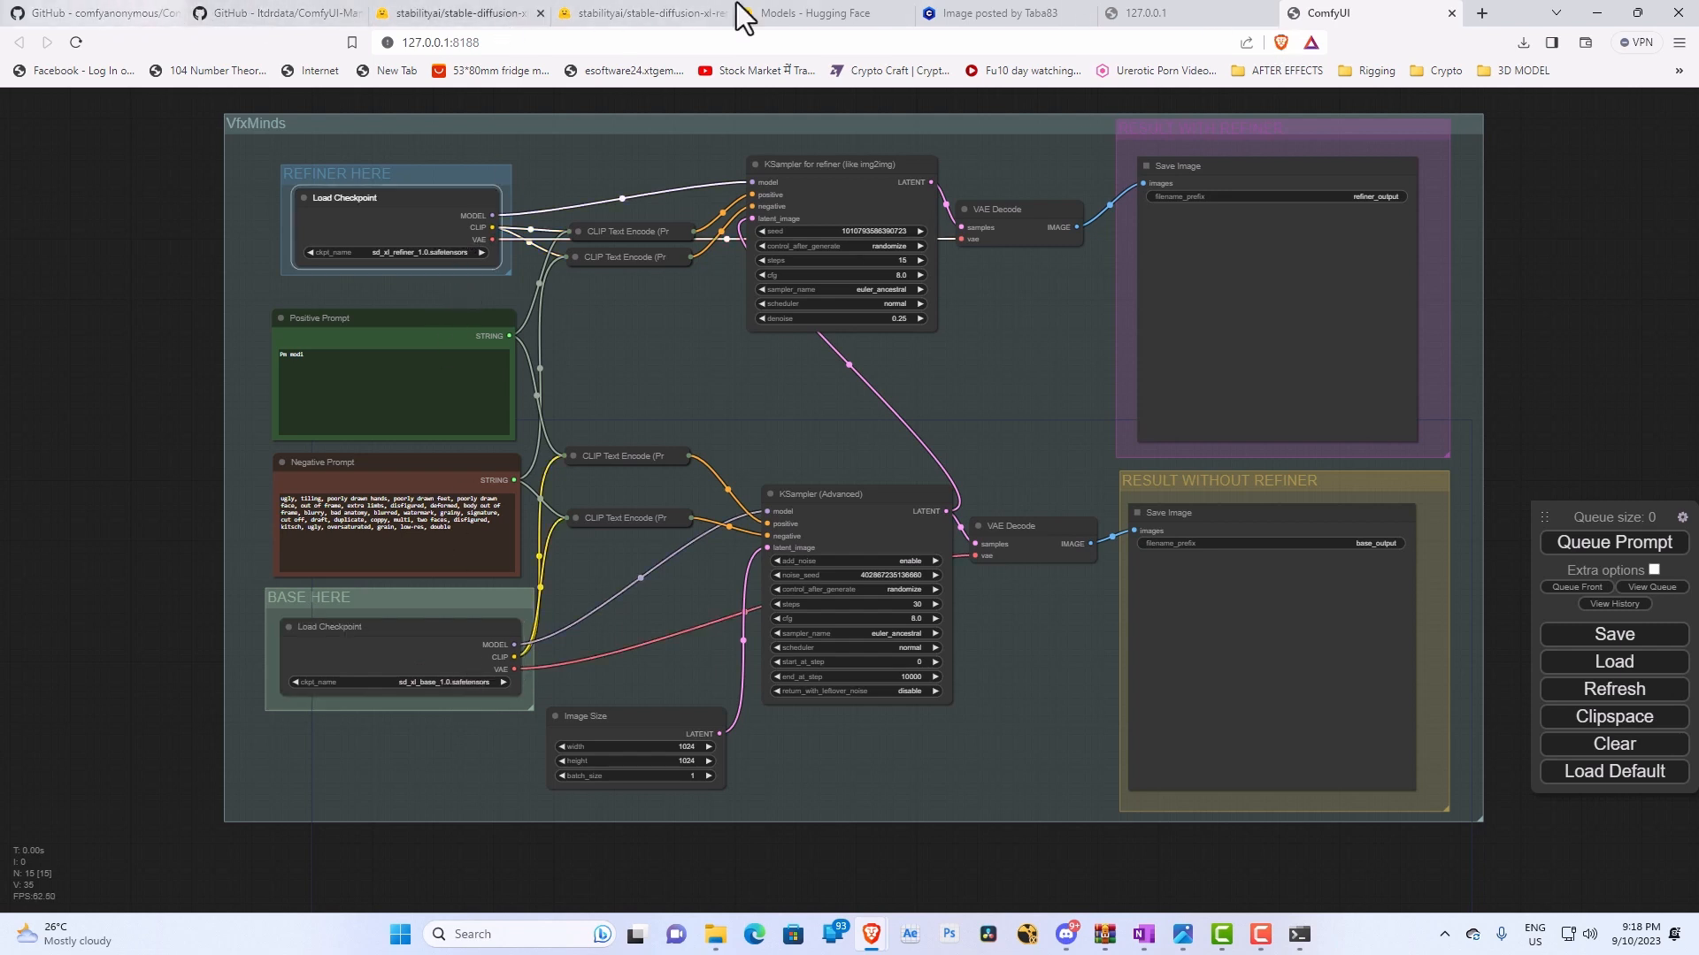
pyautogui.click(1598, 13)
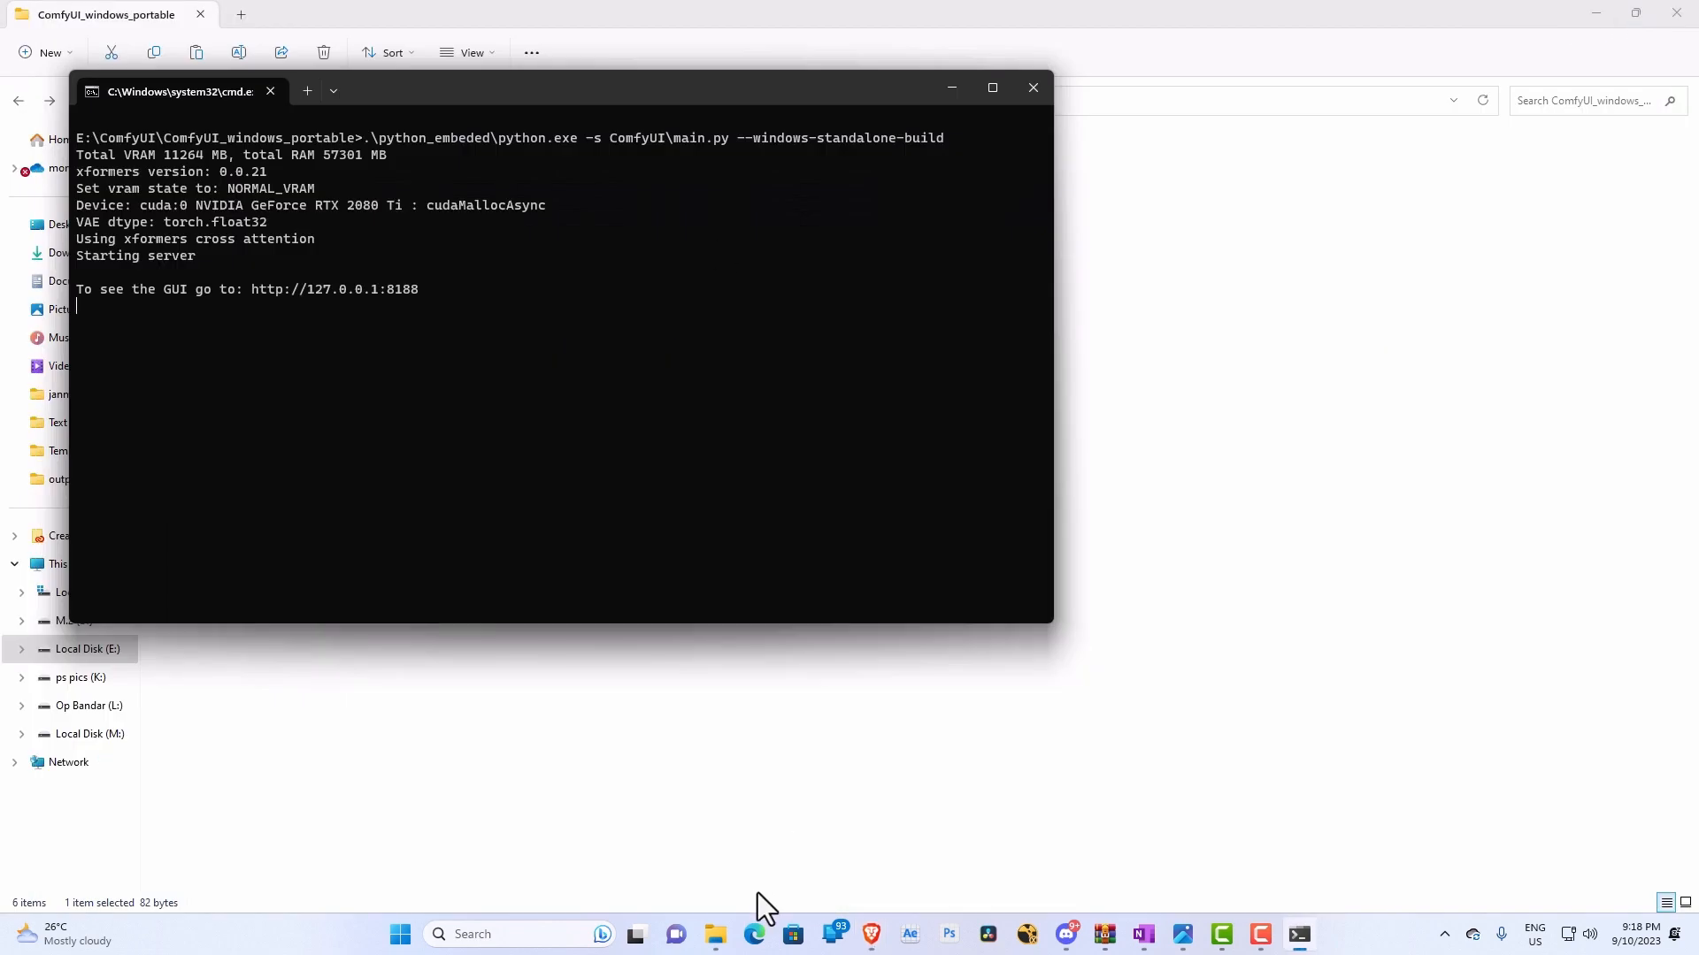
pyautogui.click(715, 934)
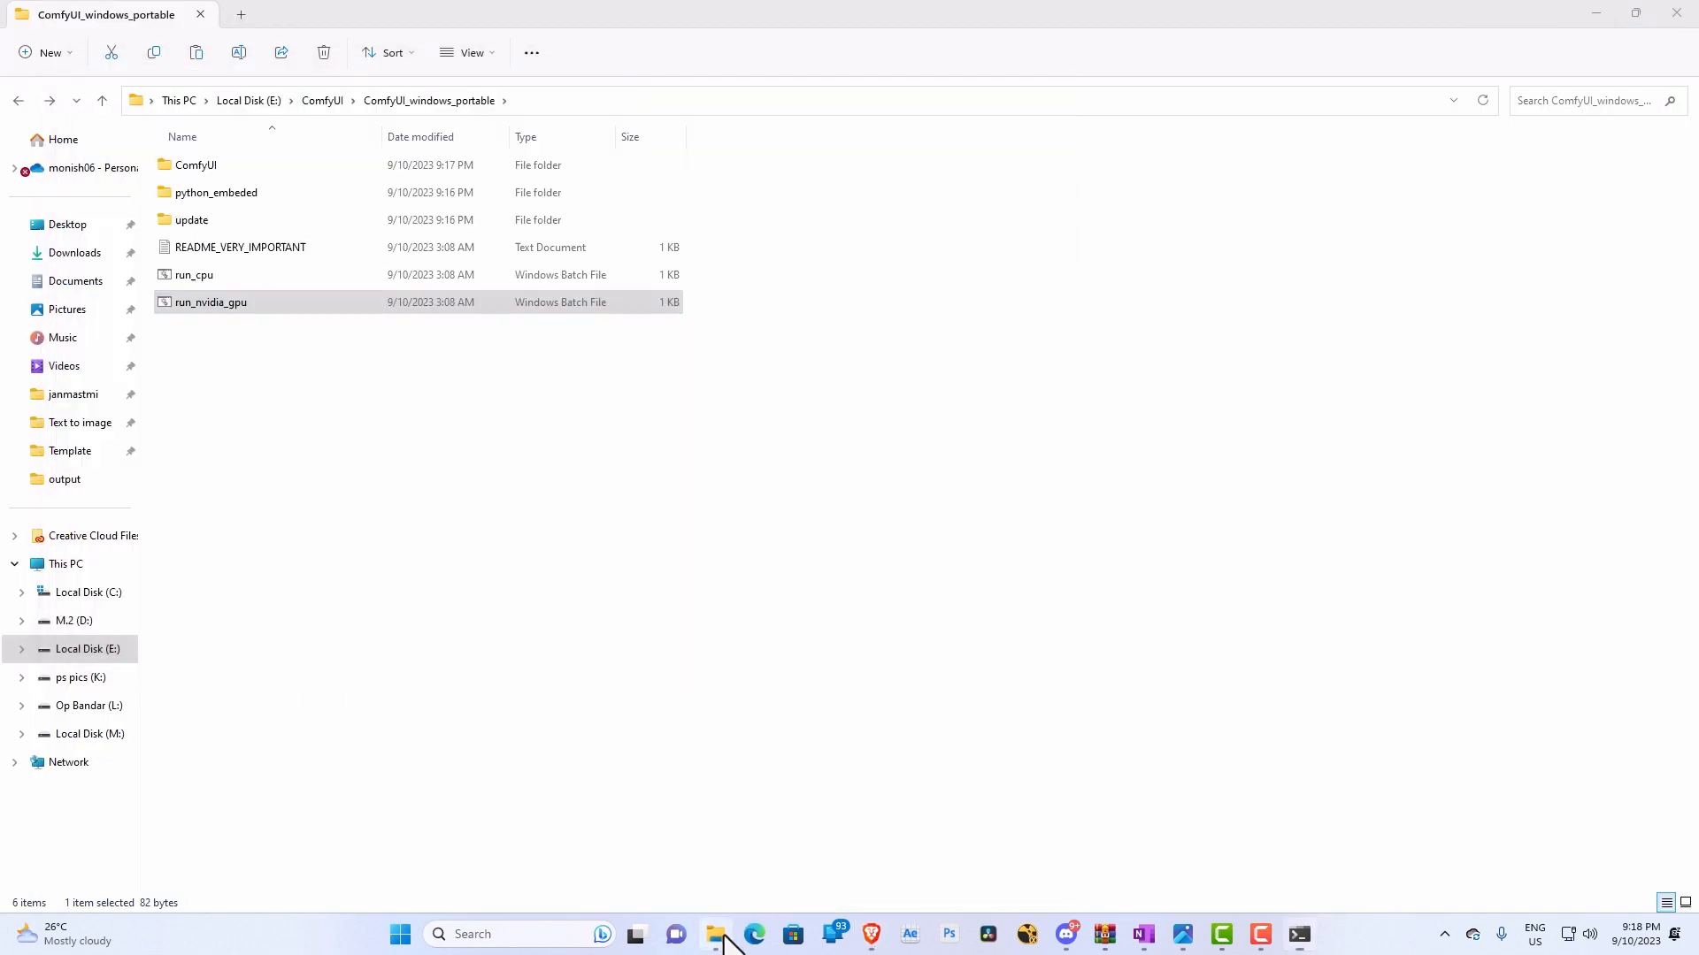
pyautogui.doubleClick(257, 173)
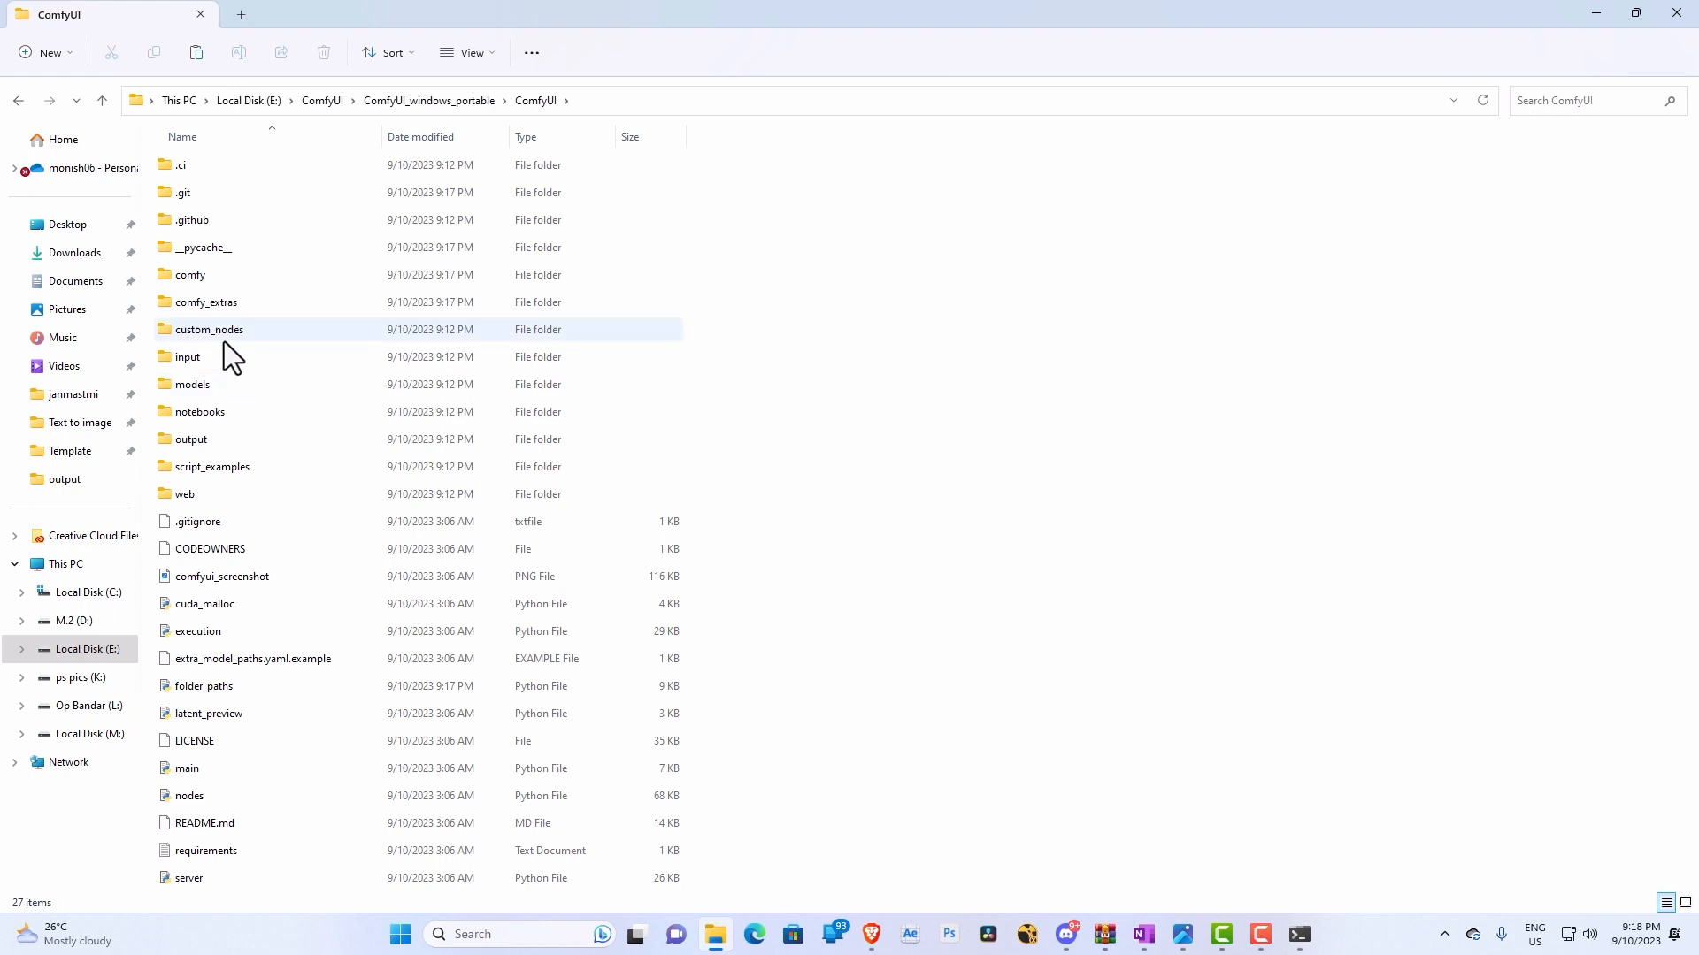
pyautogui.doubleClick(220, 386)
pyautogui.doubleClick(259, 168)
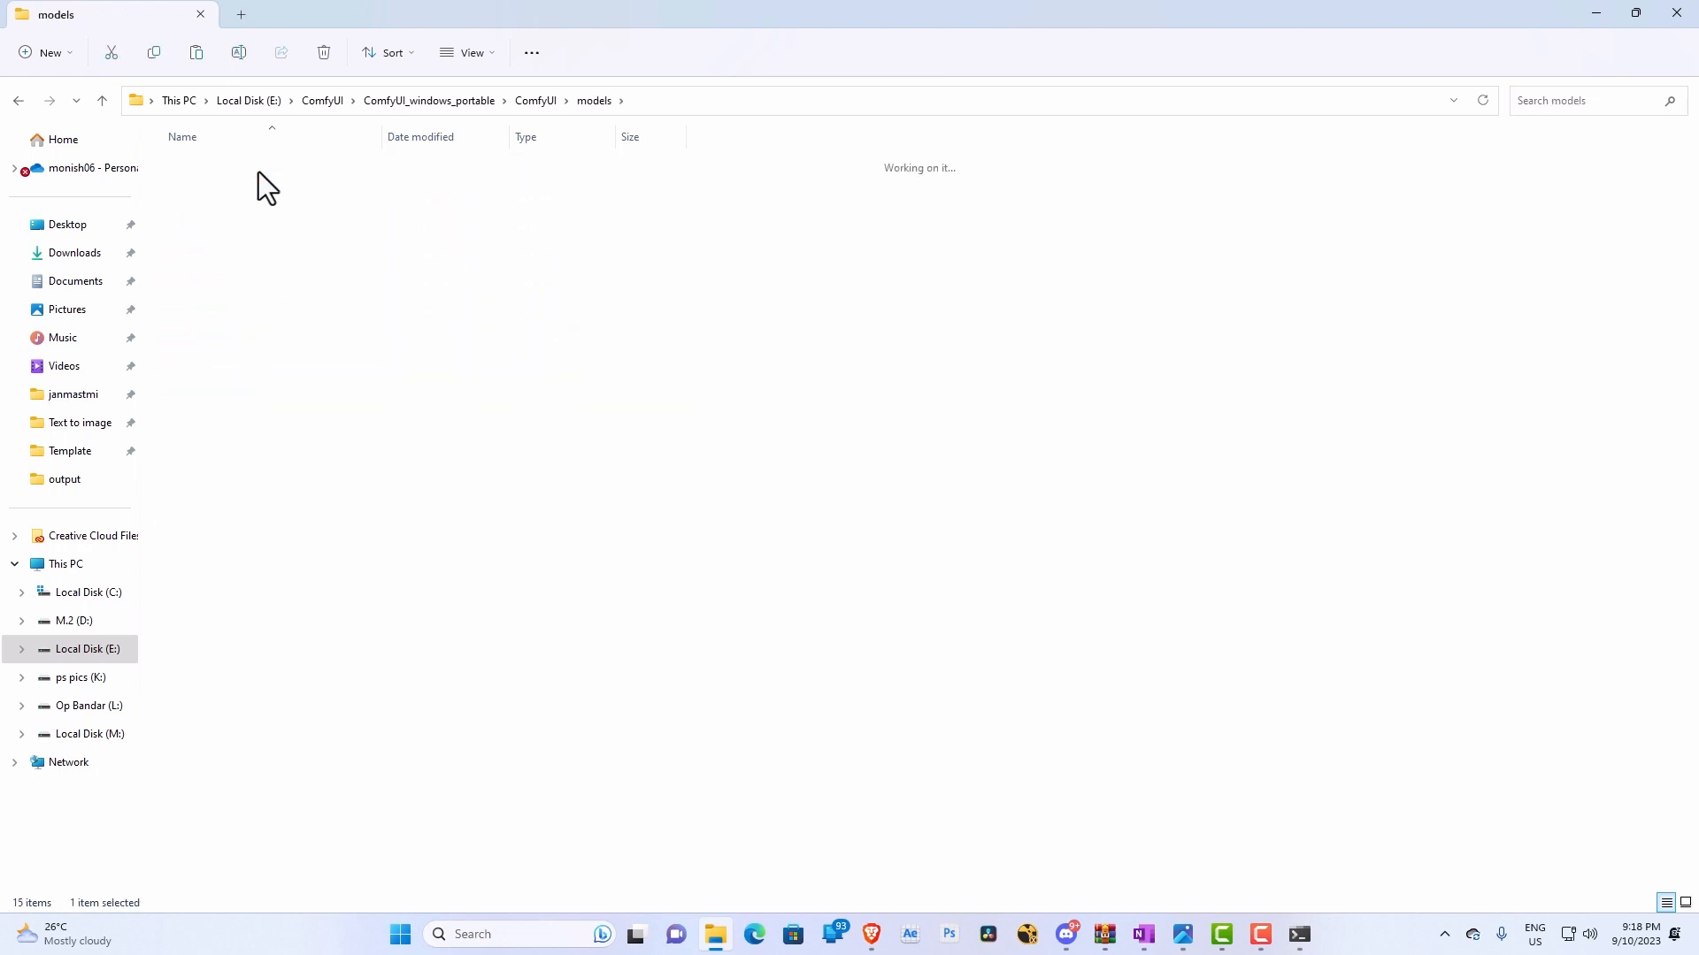
pyautogui.click(1636, 18)
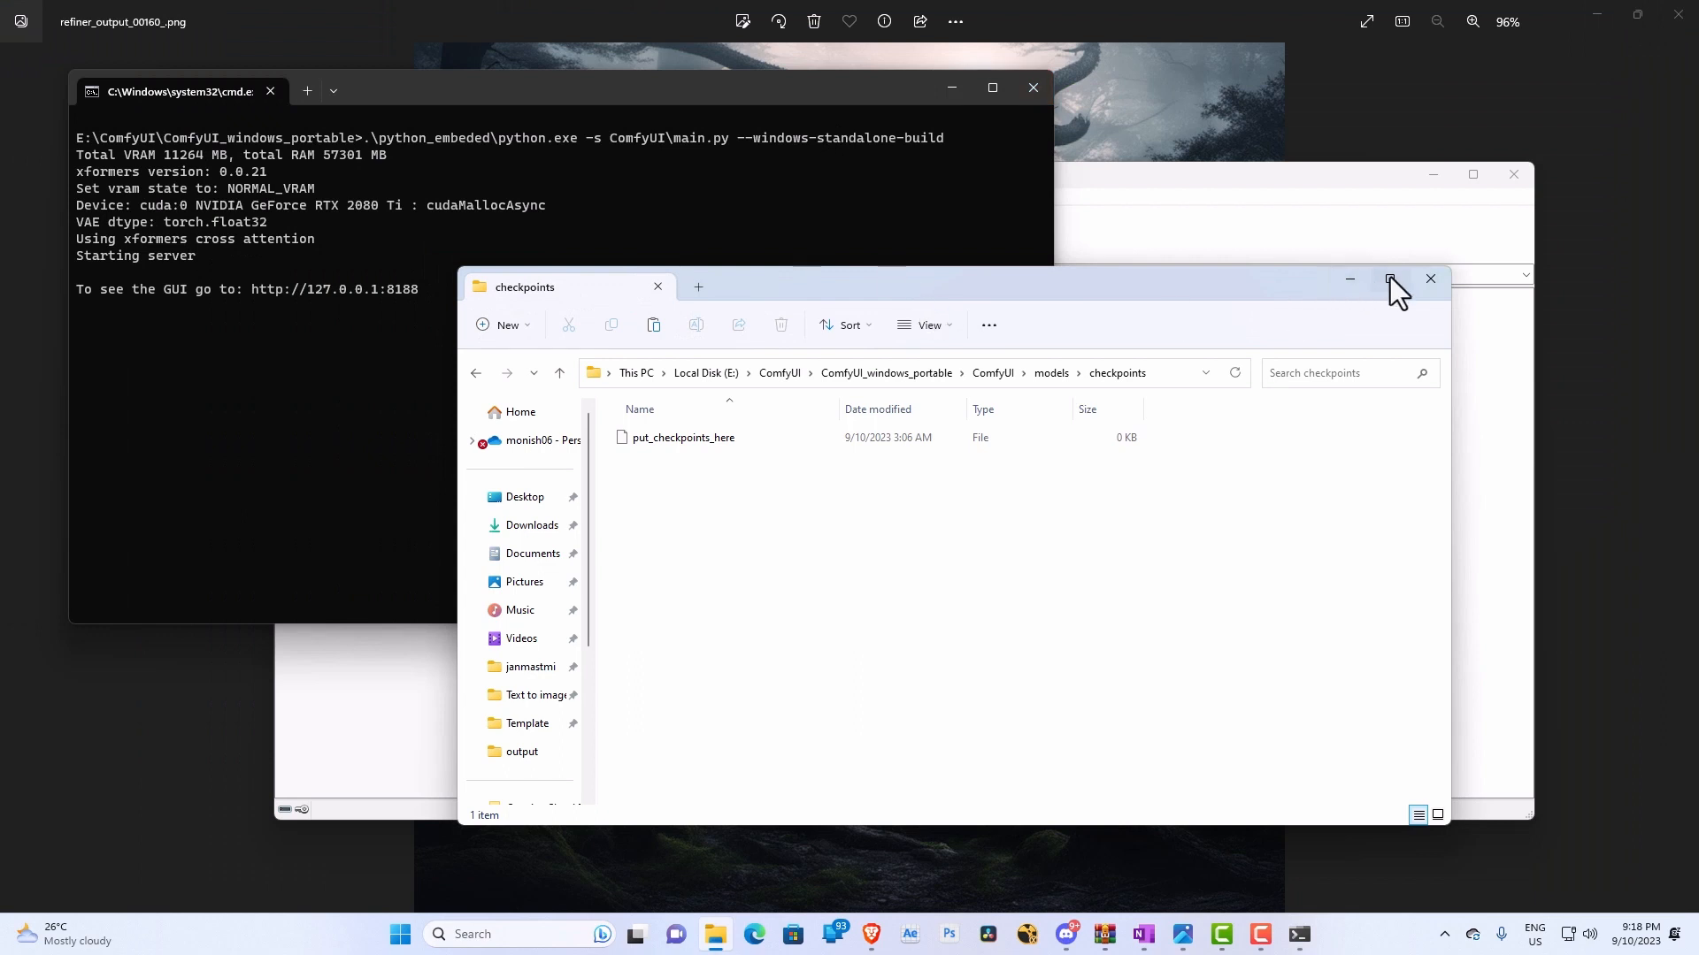
pyautogui.click(1390, 281)
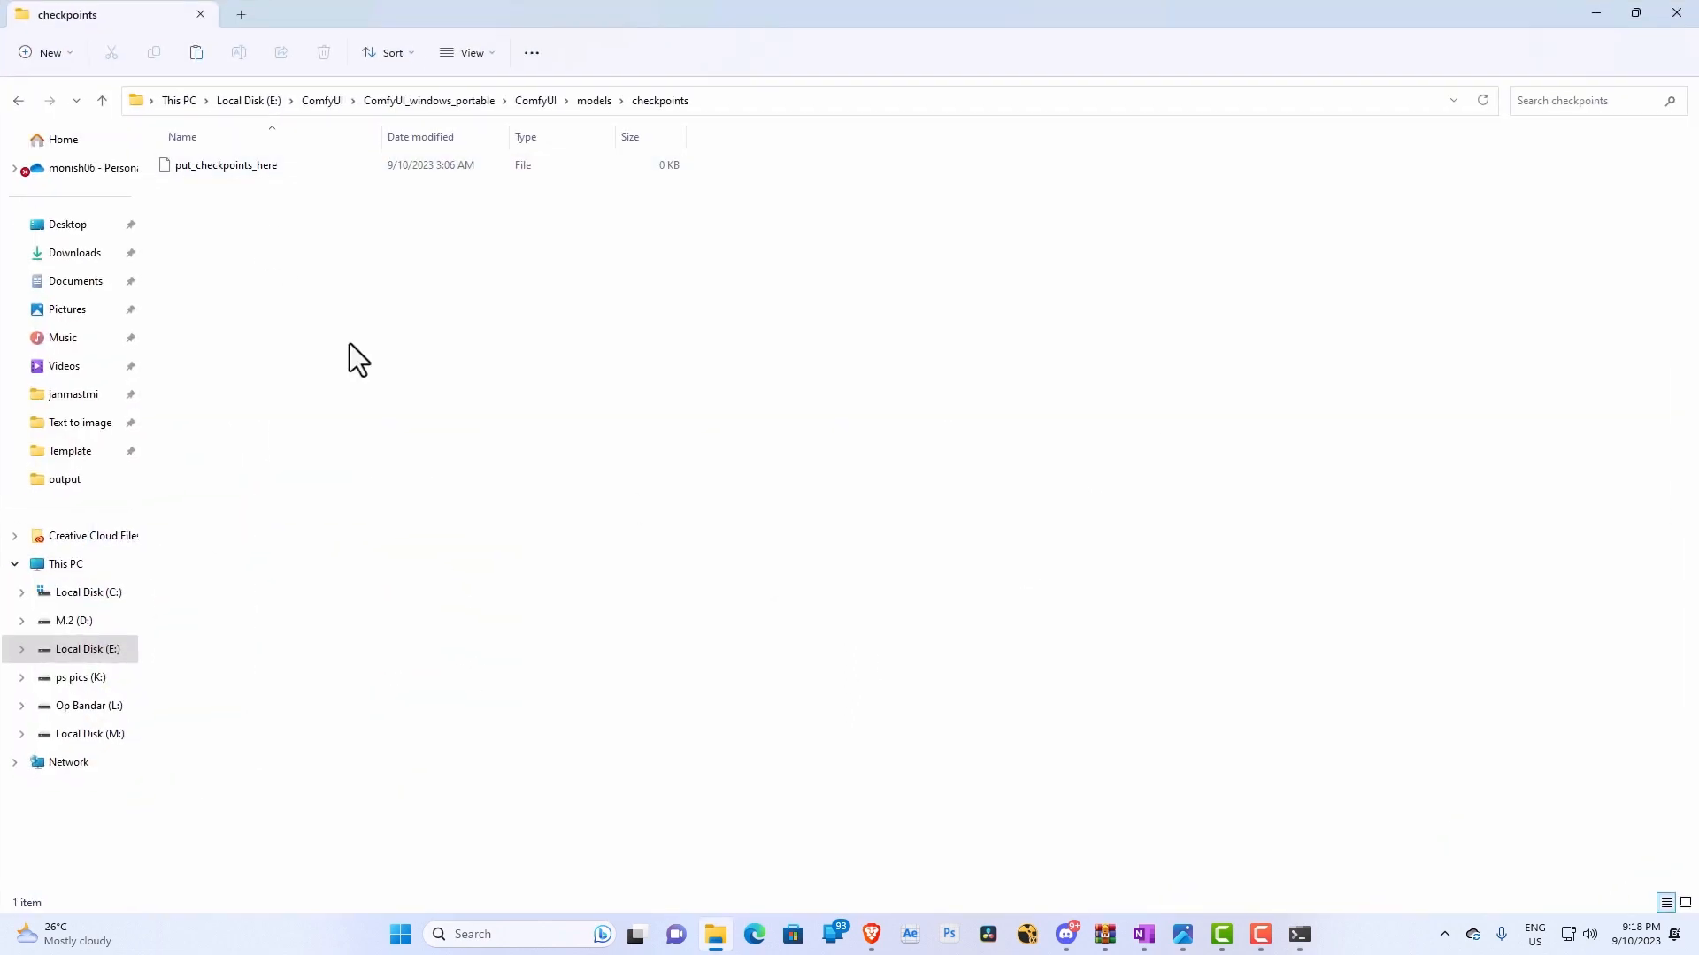
pyautogui.click(715, 934)
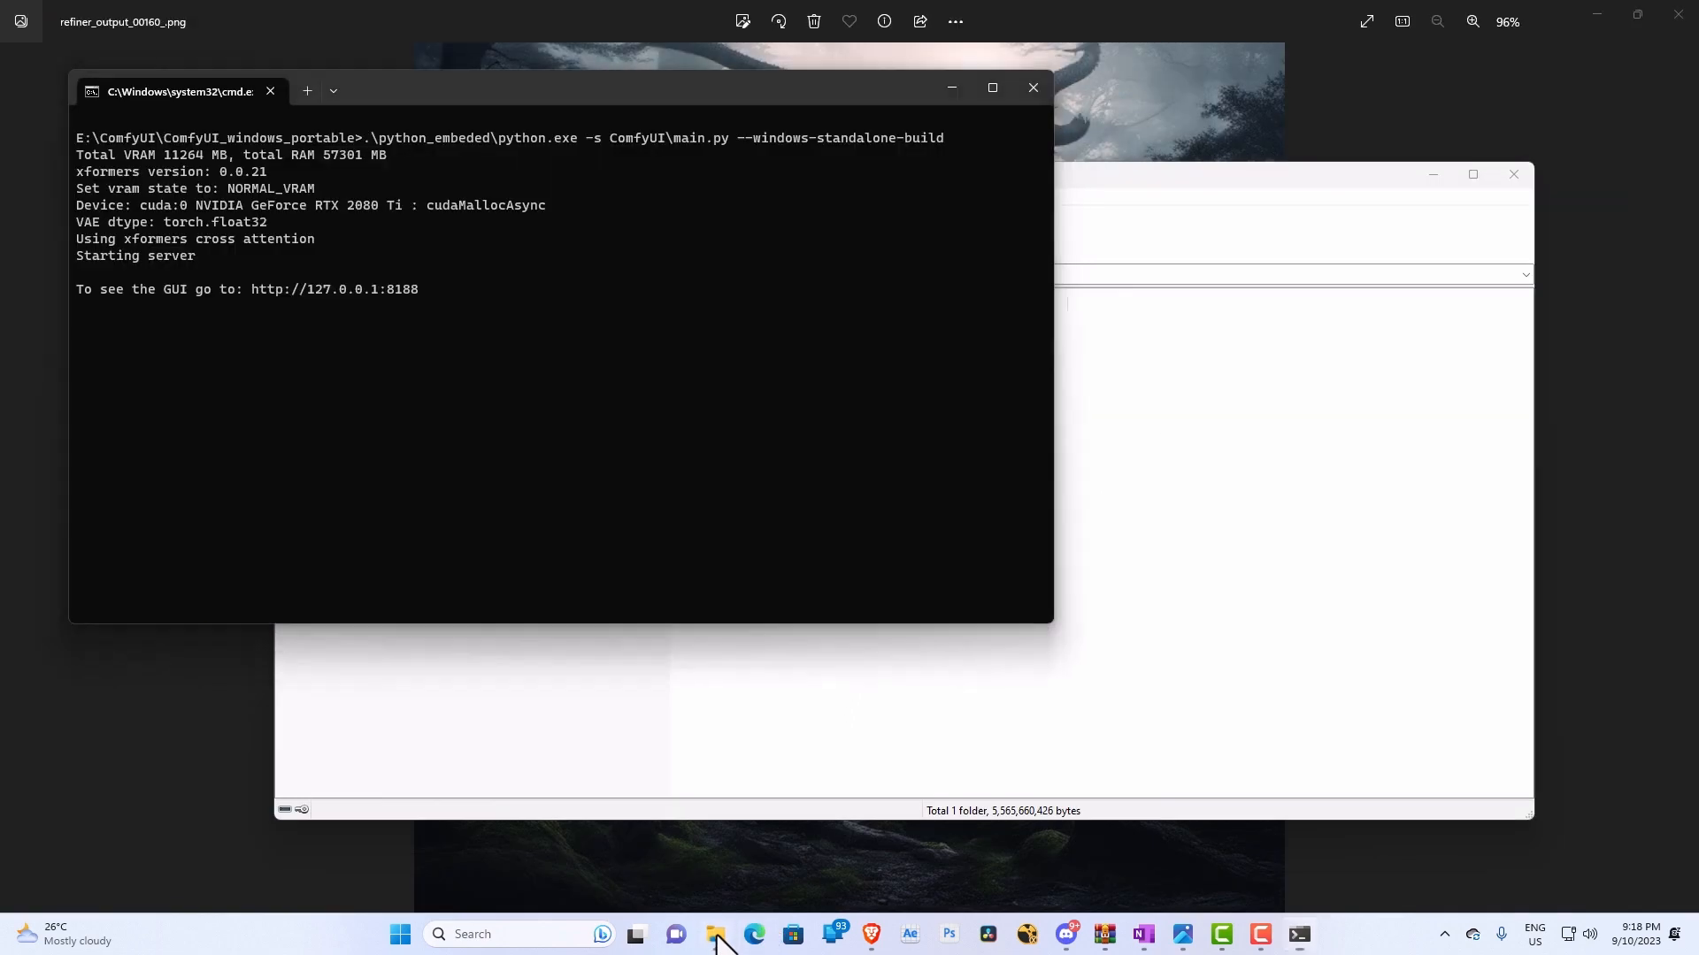
pyautogui.click(718, 935)
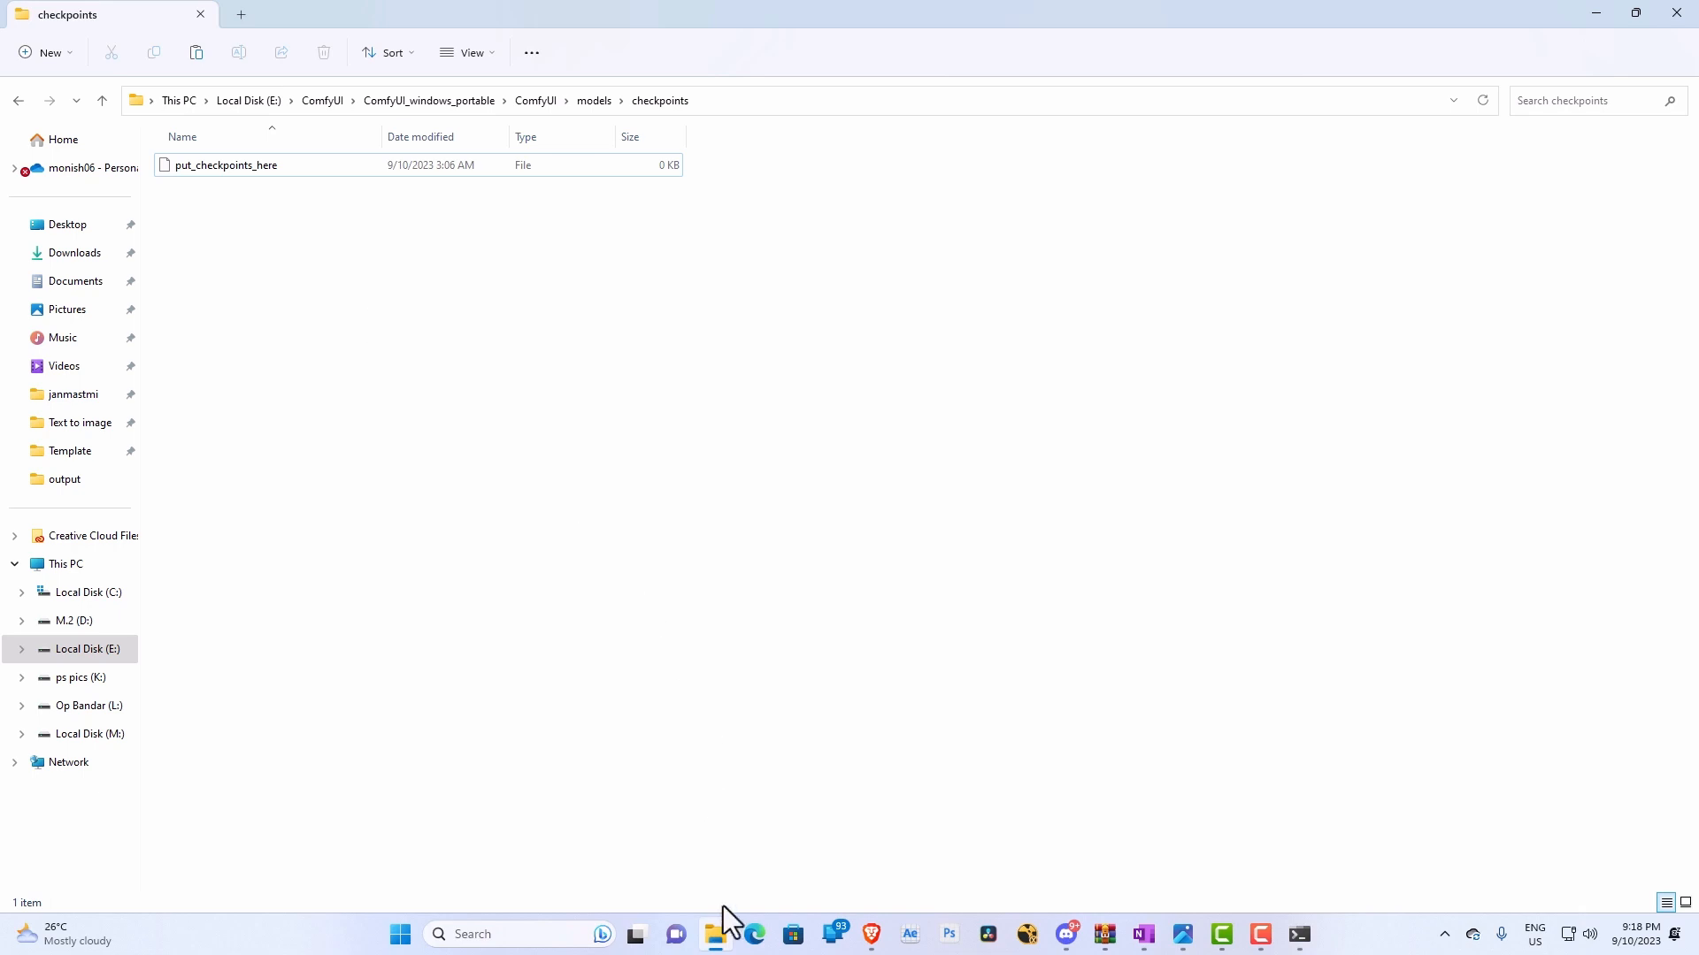
pyautogui.click(721, 941)
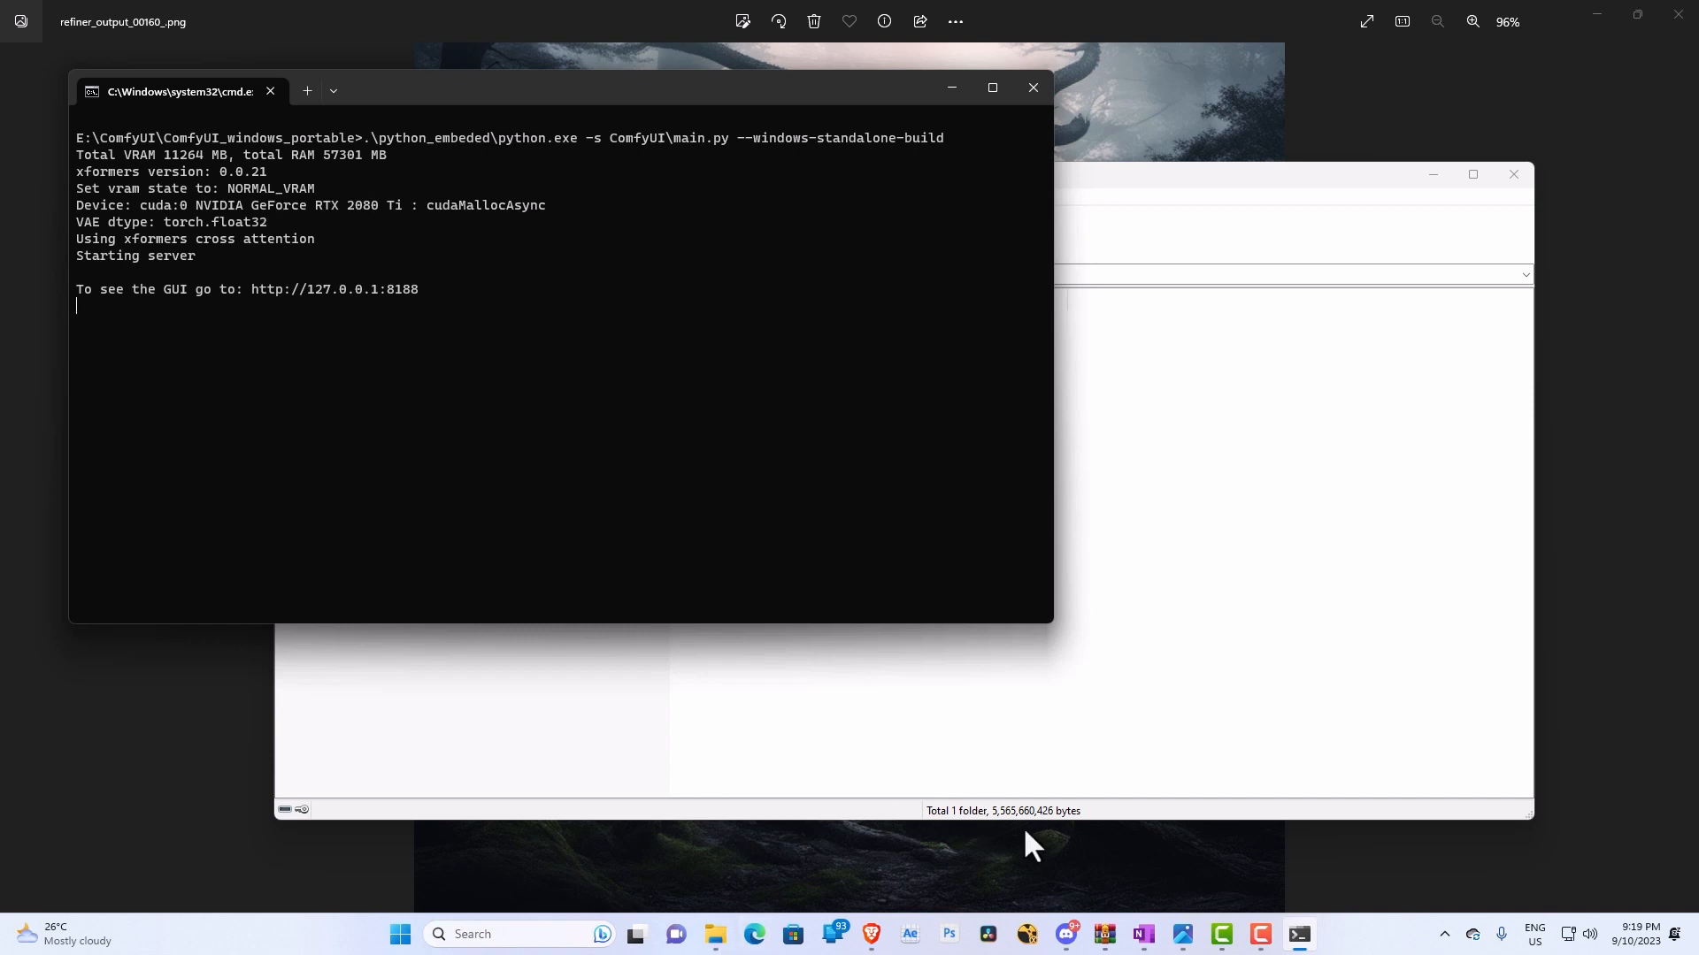
# Return to the browser and look through the ComfyUI and ComfyUI-Manager GitHub pages for guidance on model locations.
pyautogui.moveTo(888, 904)
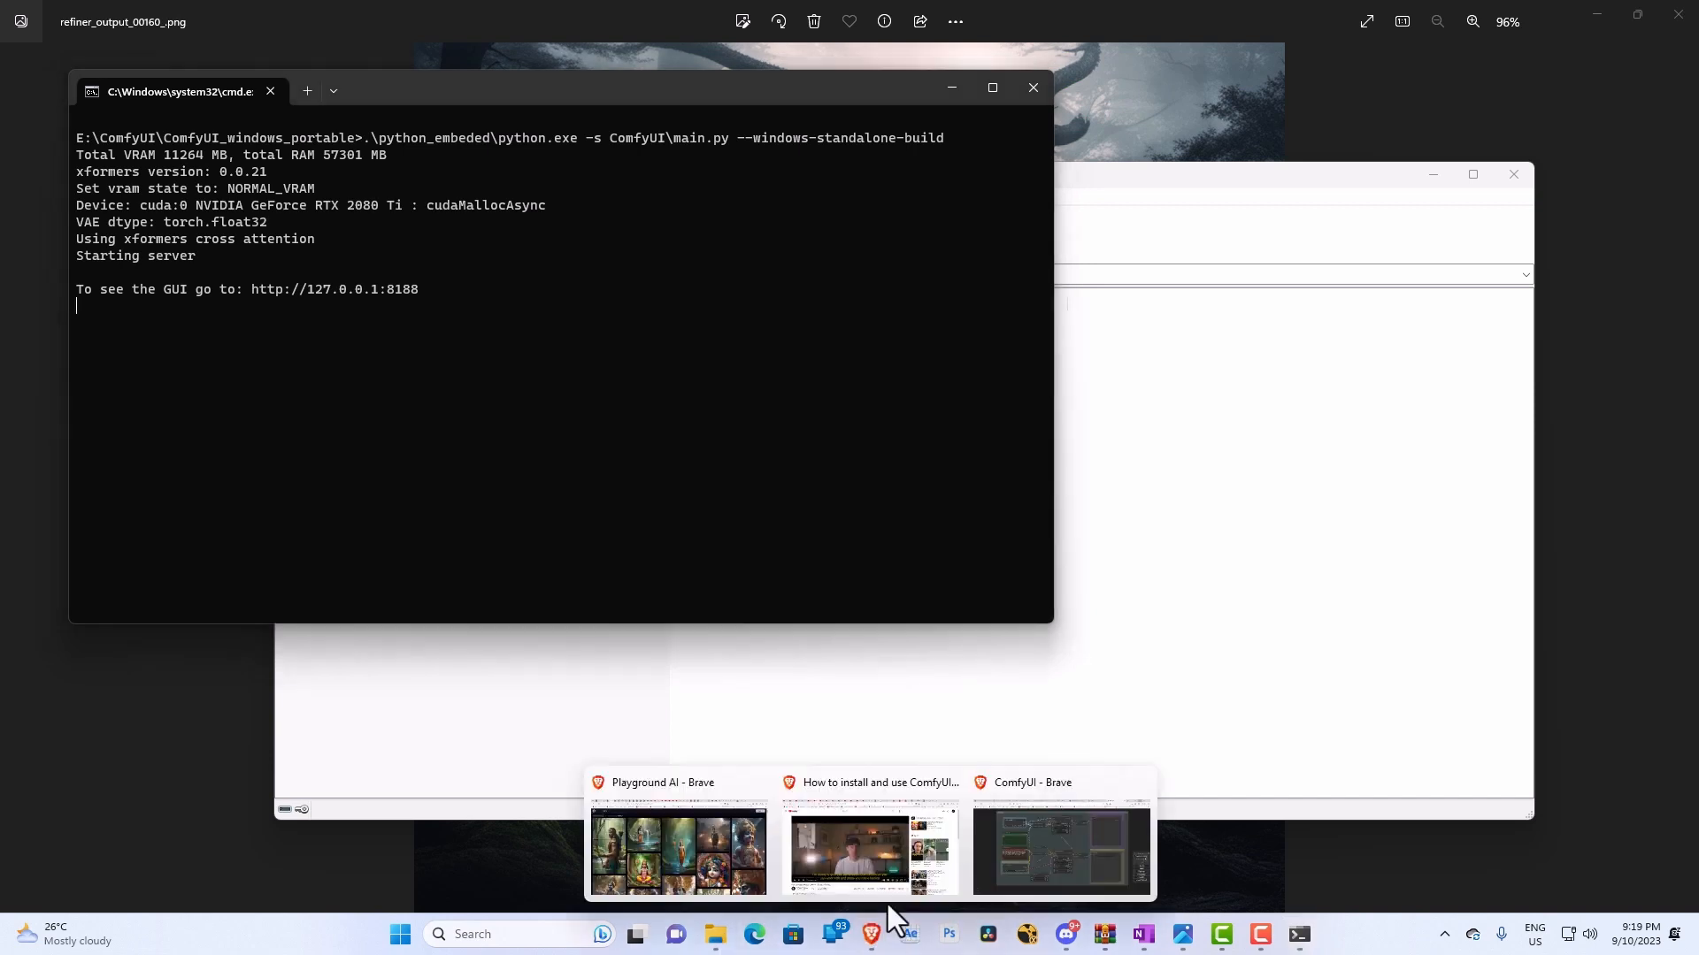
pyautogui.click(1023, 846)
pyautogui.click(111, 12)
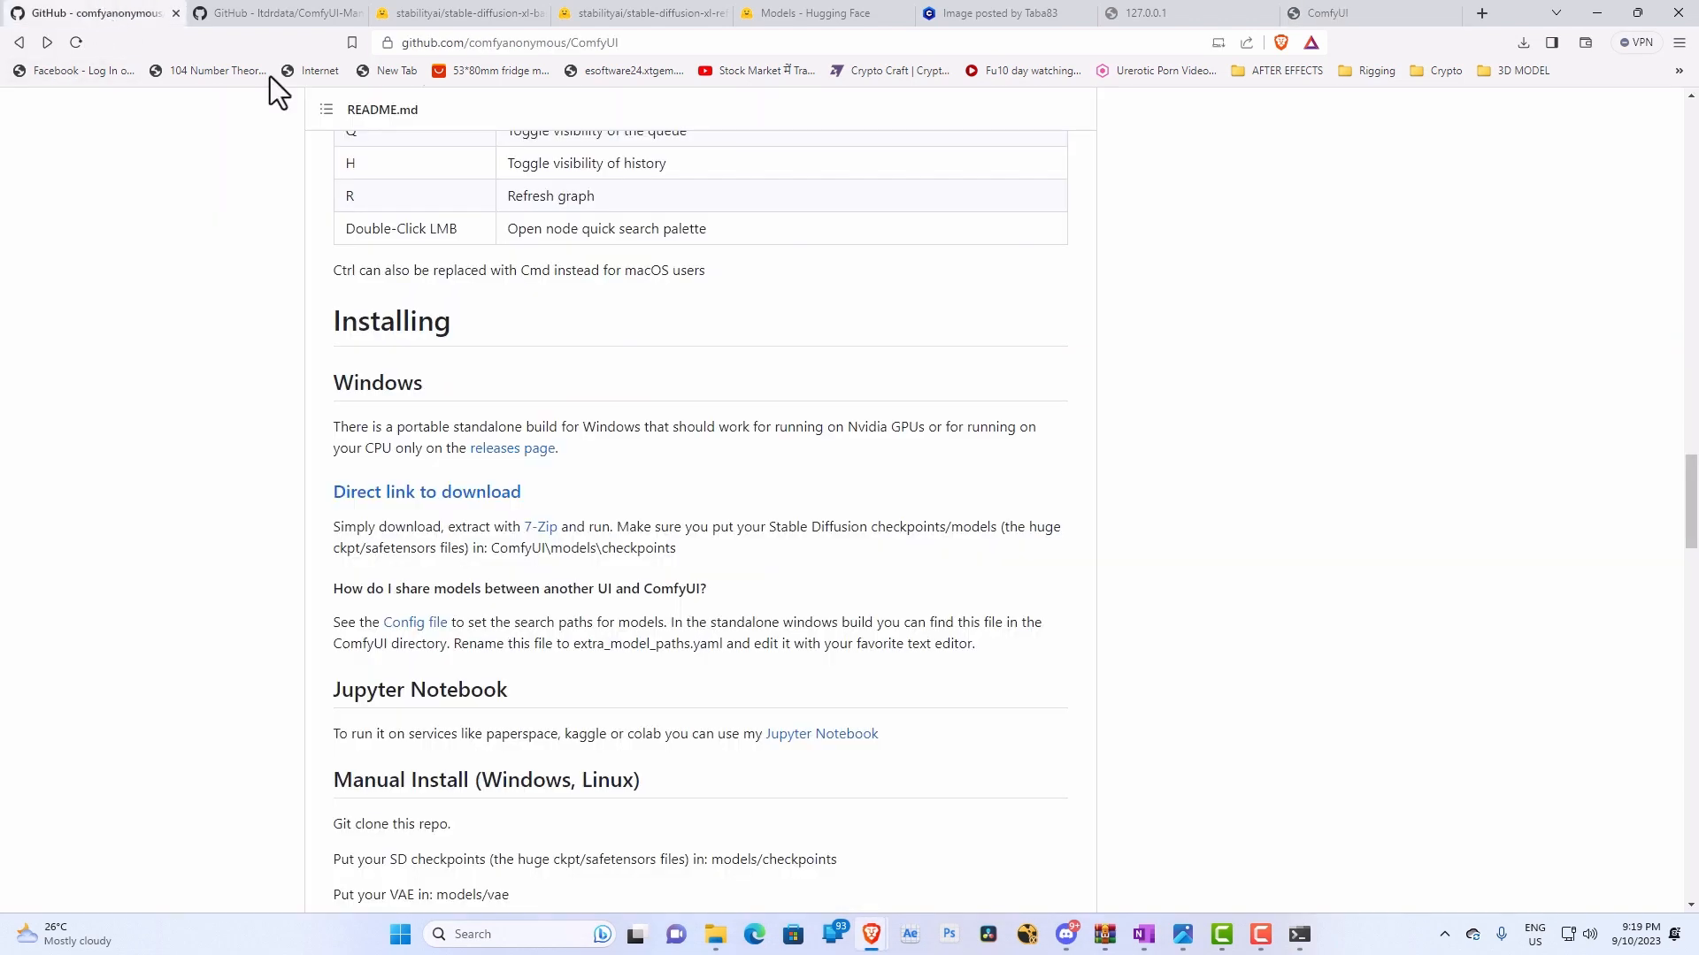
pyautogui.scroll(-3, 342, 273)
pyautogui.click(290, 12)
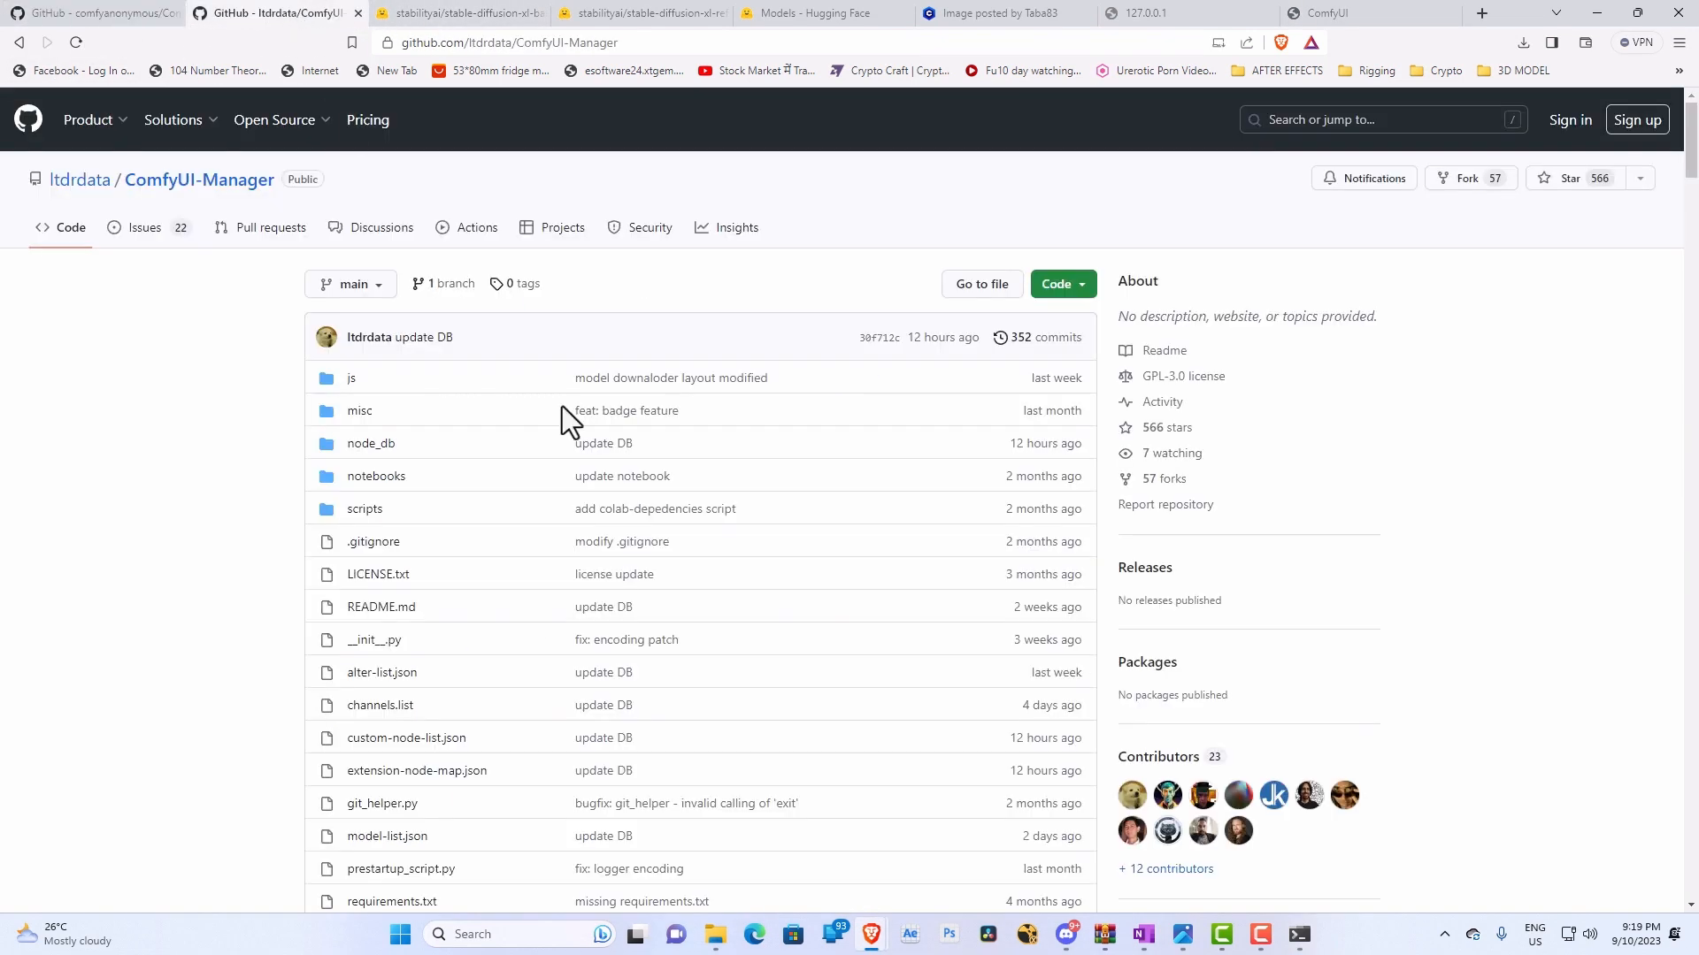
pyautogui.scroll(-3, 570, 476)
pyautogui.scroll(5, 156, 359)
pyautogui.scroll(-1, 156, 359)
# Find the section on sharing models with another UI in the ComfyUI README and open its linked Config file.
pyautogui.click(95, 12)
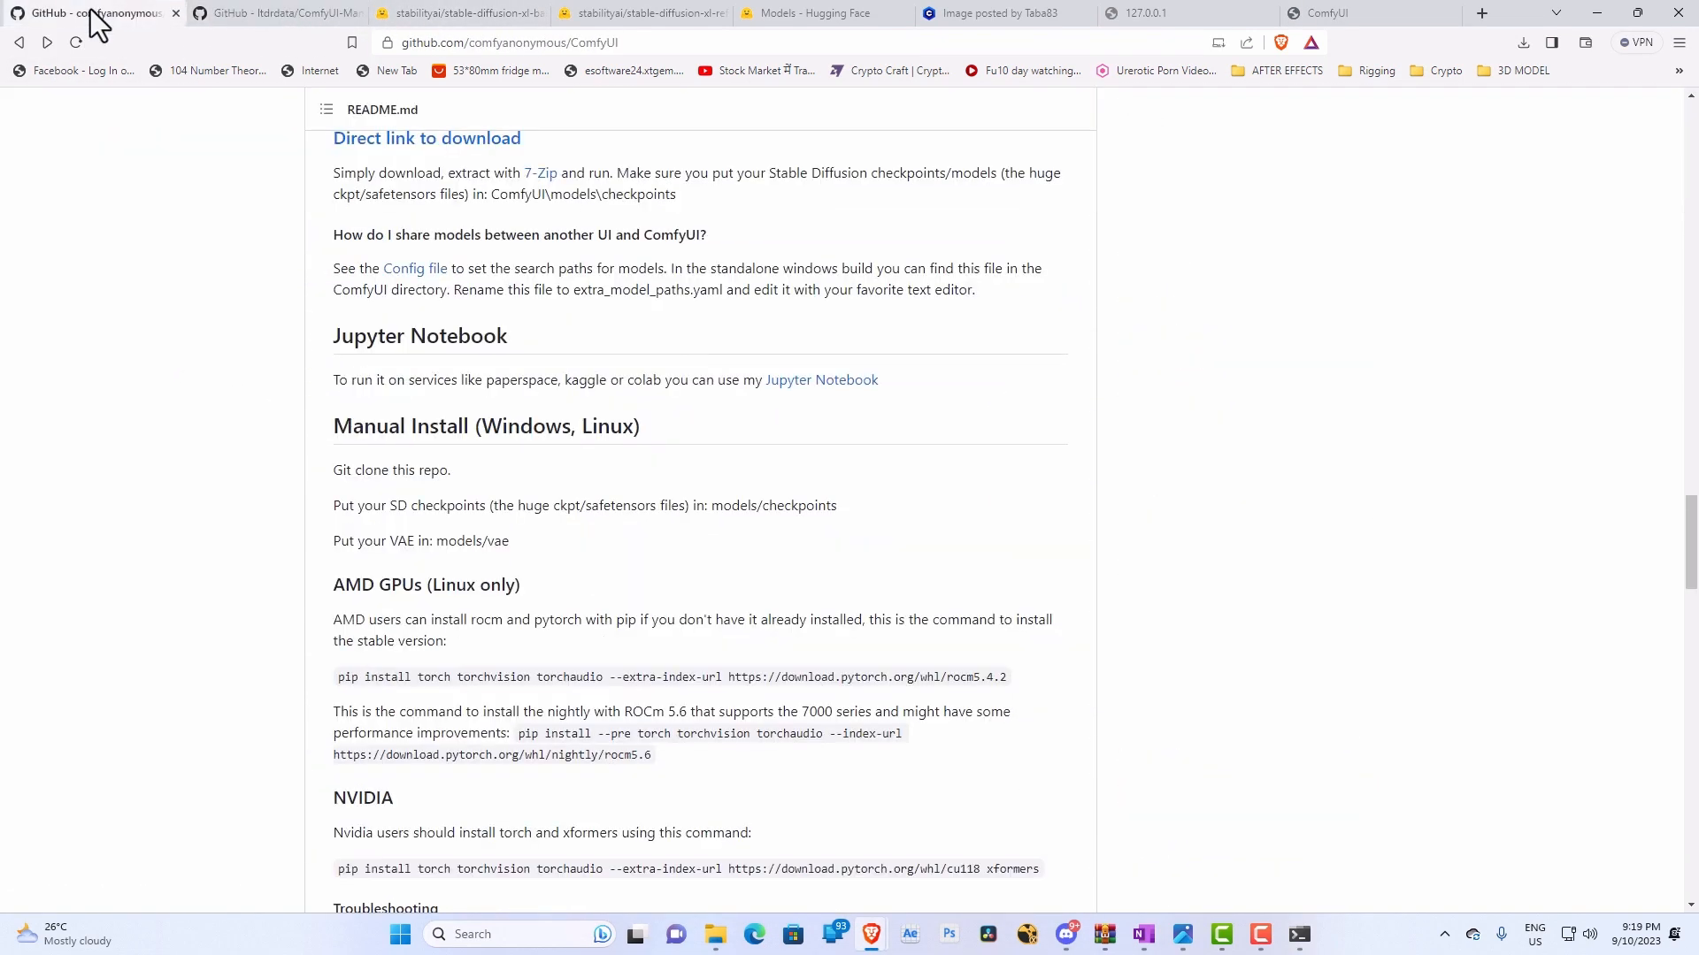
pyautogui.scroll(-2, 242, 430)
pyautogui.scroll(-5, 256, 442)
pyautogui.scroll(12, 278, 467)
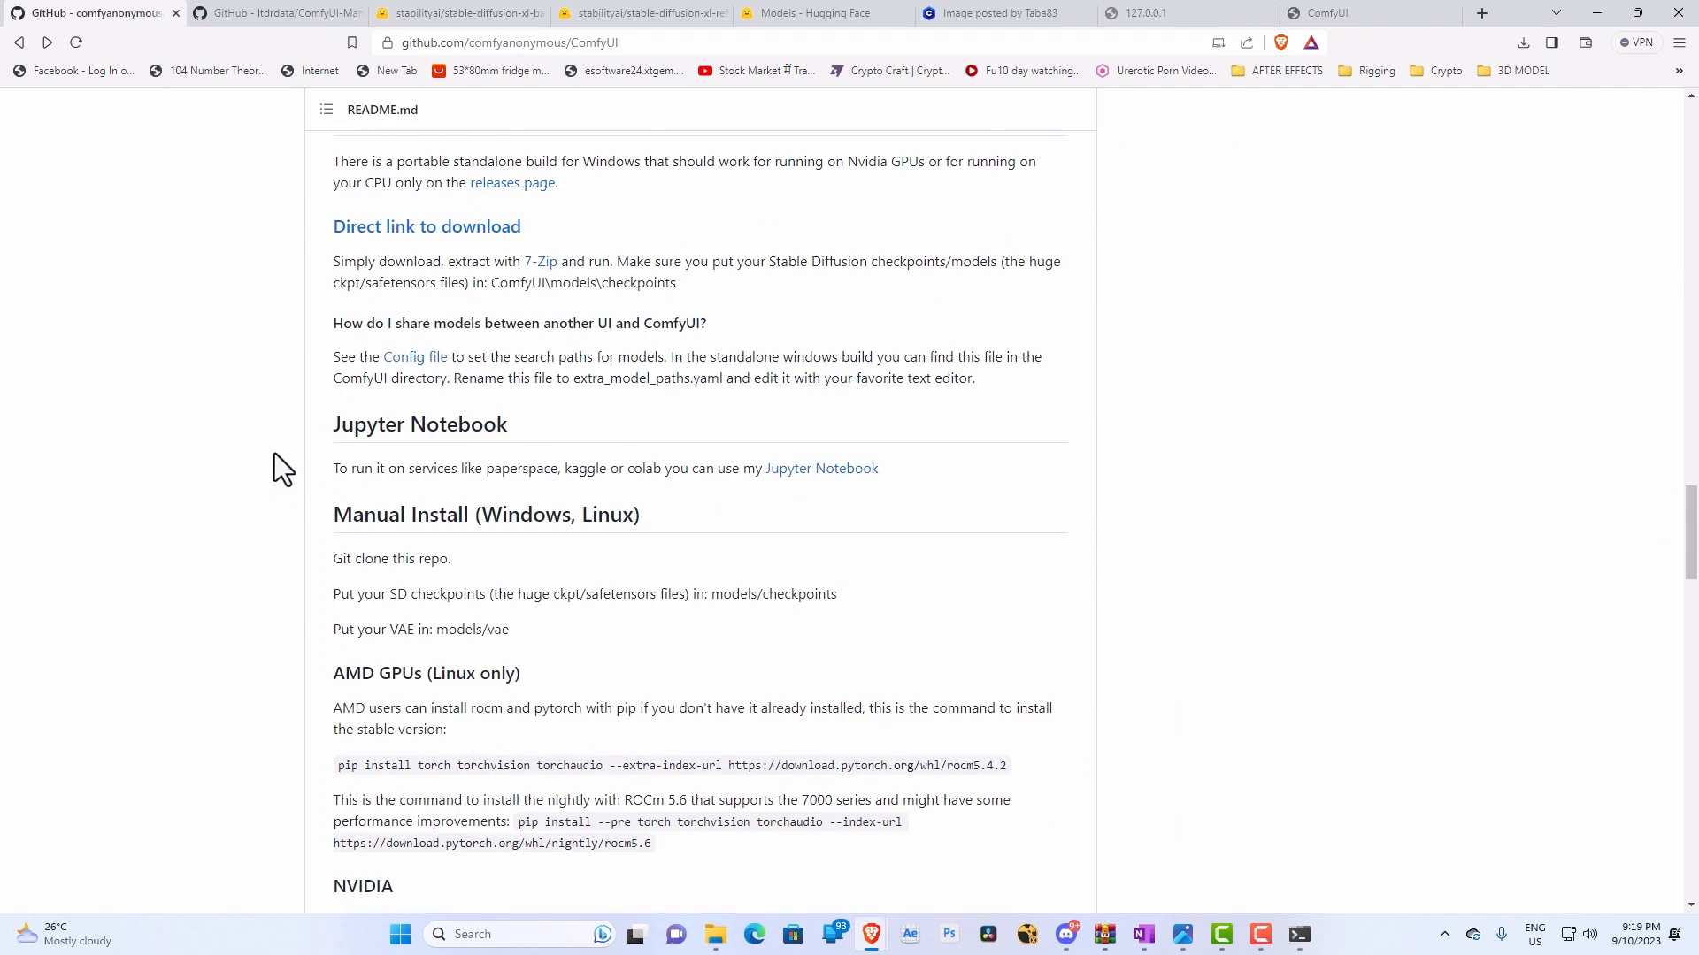
pyautogui.scroll(1, 268, 443)
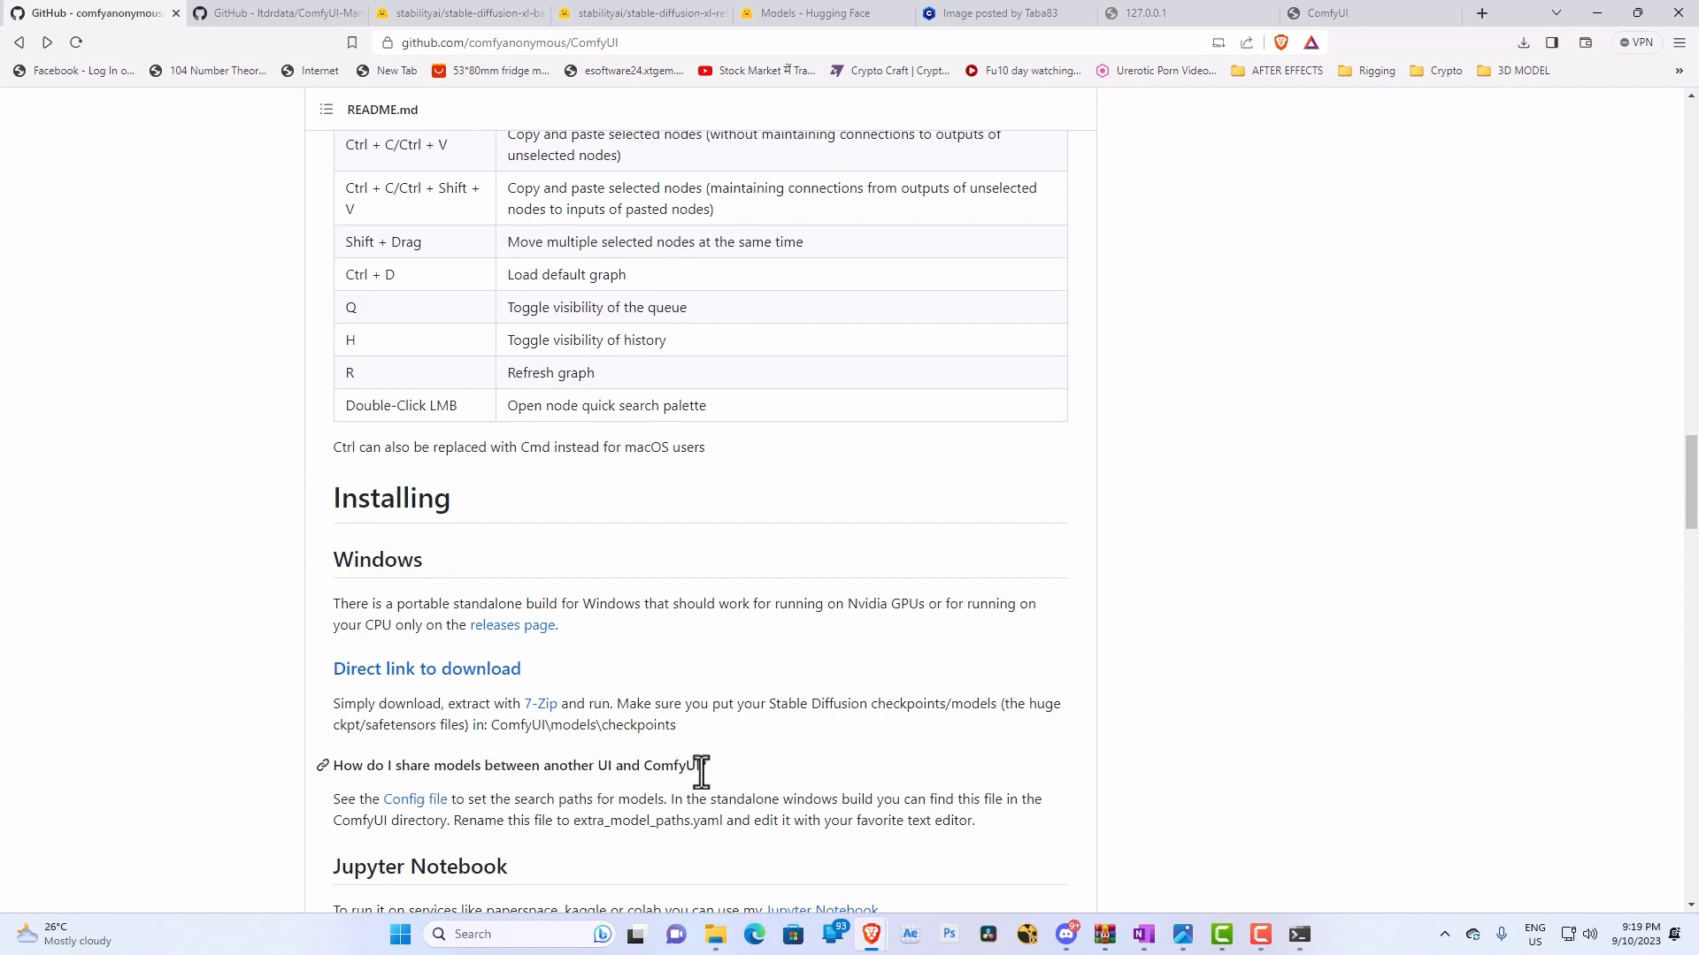
pyautogui.click(434, 805)
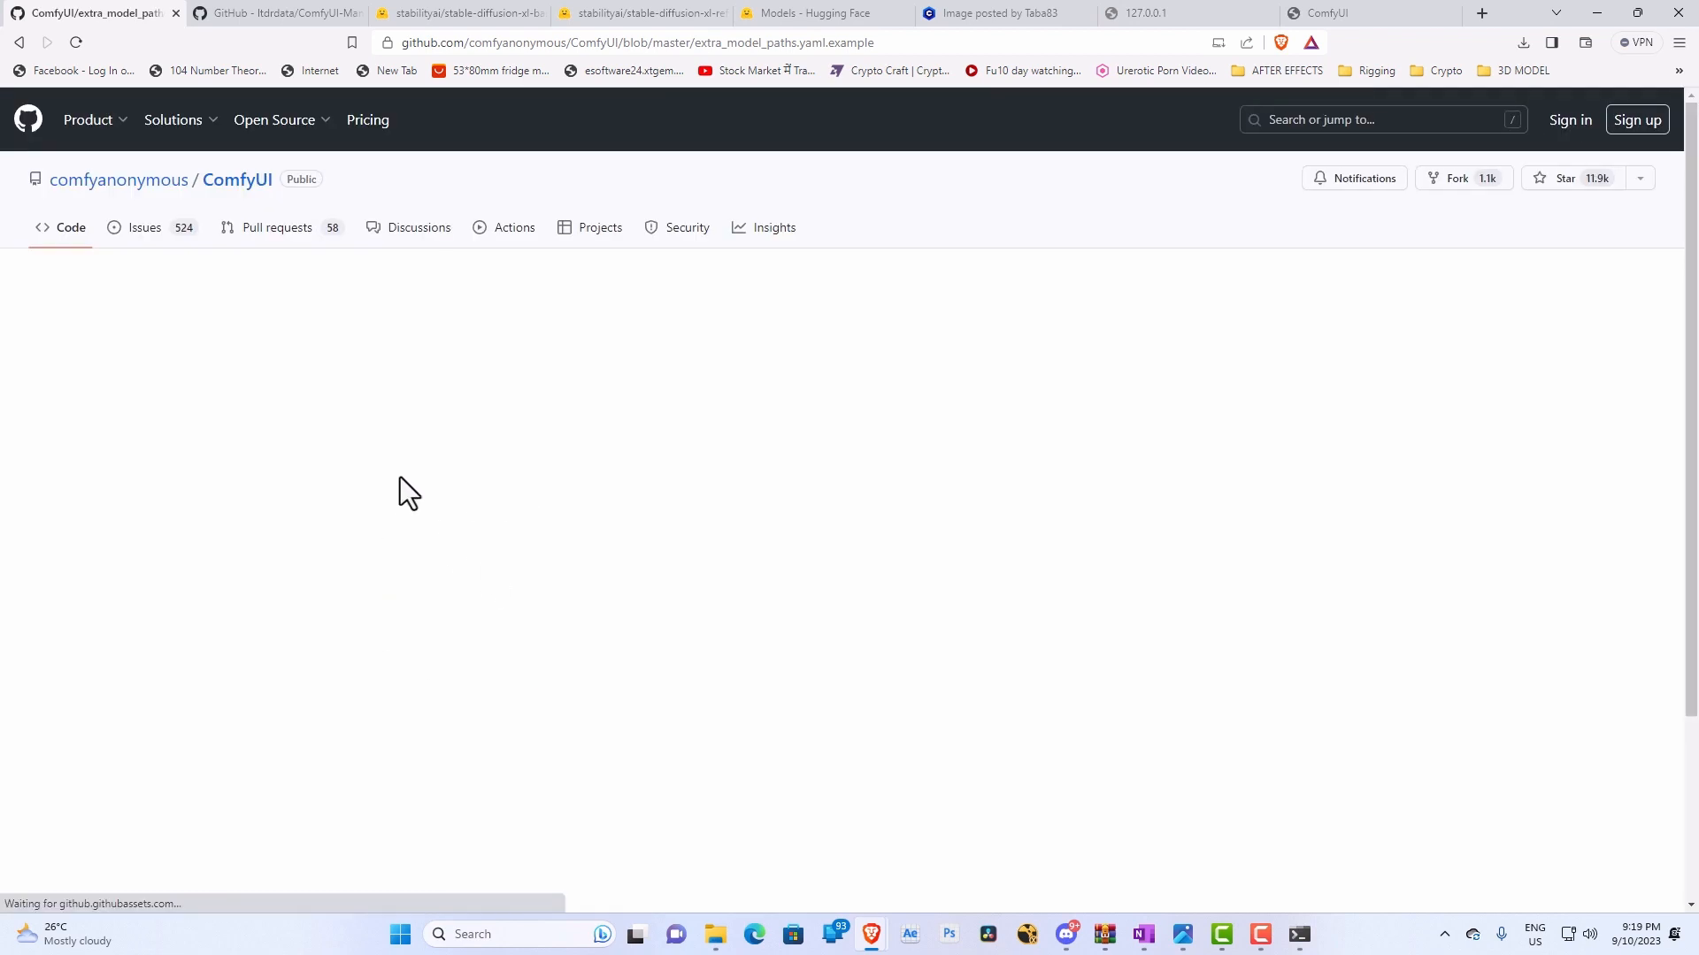
pyautogui.scroll(-1, 553, 425)
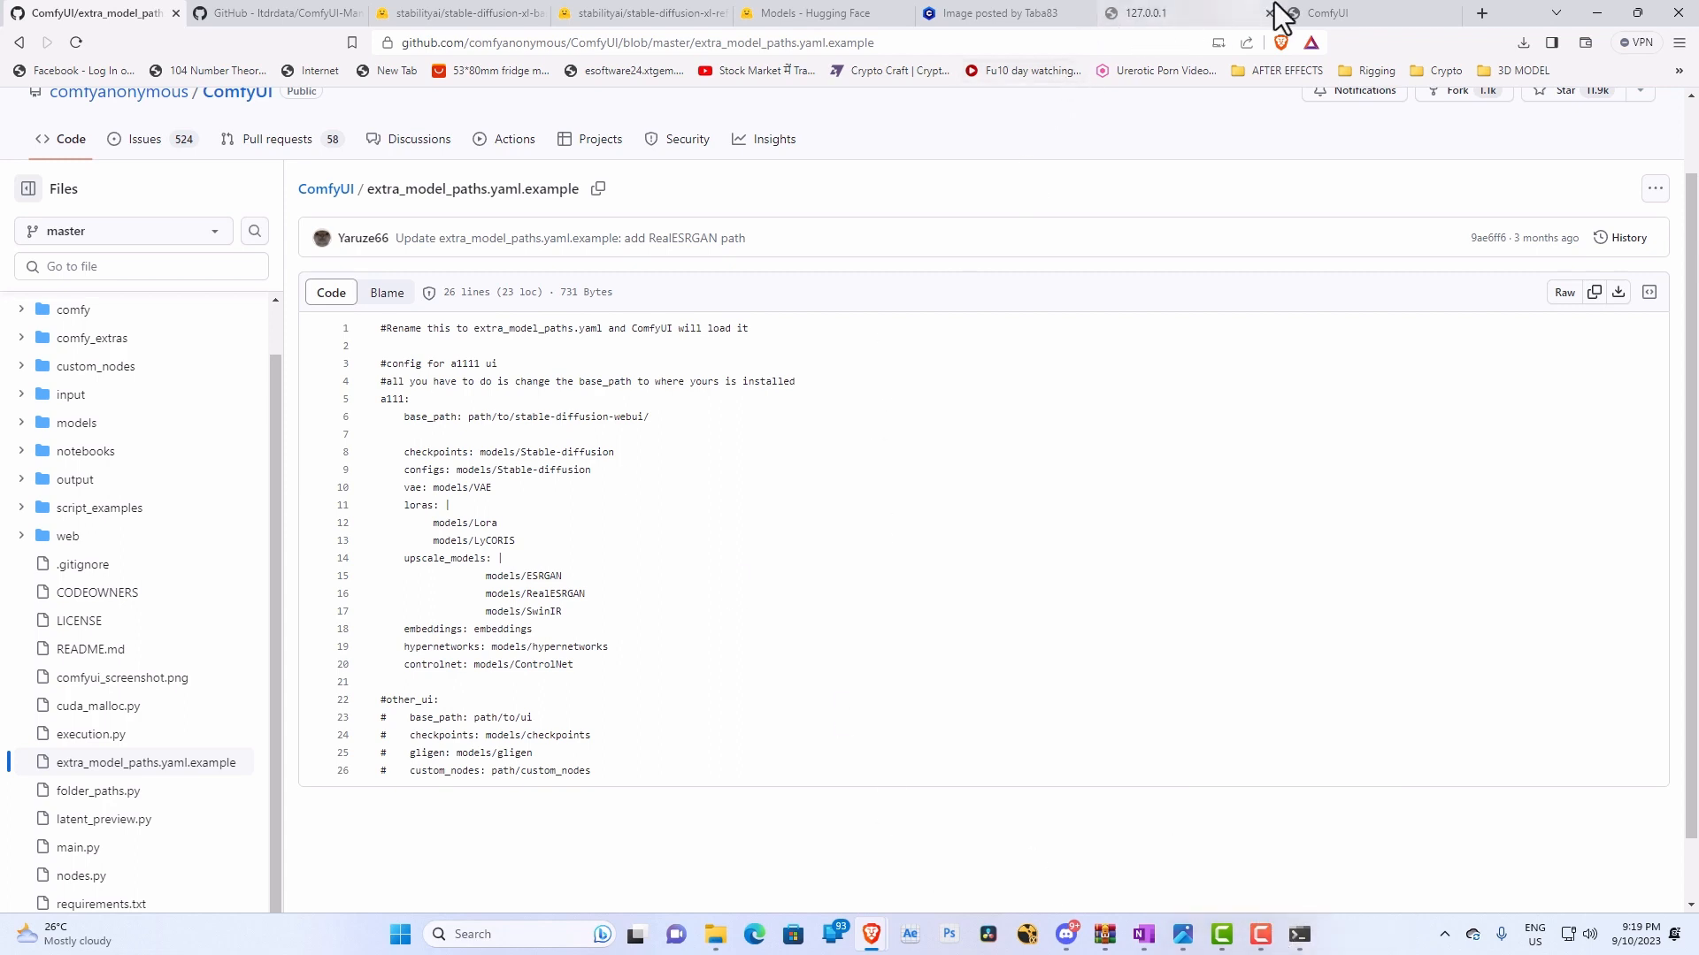
# Return to the ComfyUI workflow, try to queue the prompt, and dismiss the validation message.
pyautogui.click(1348, 13)
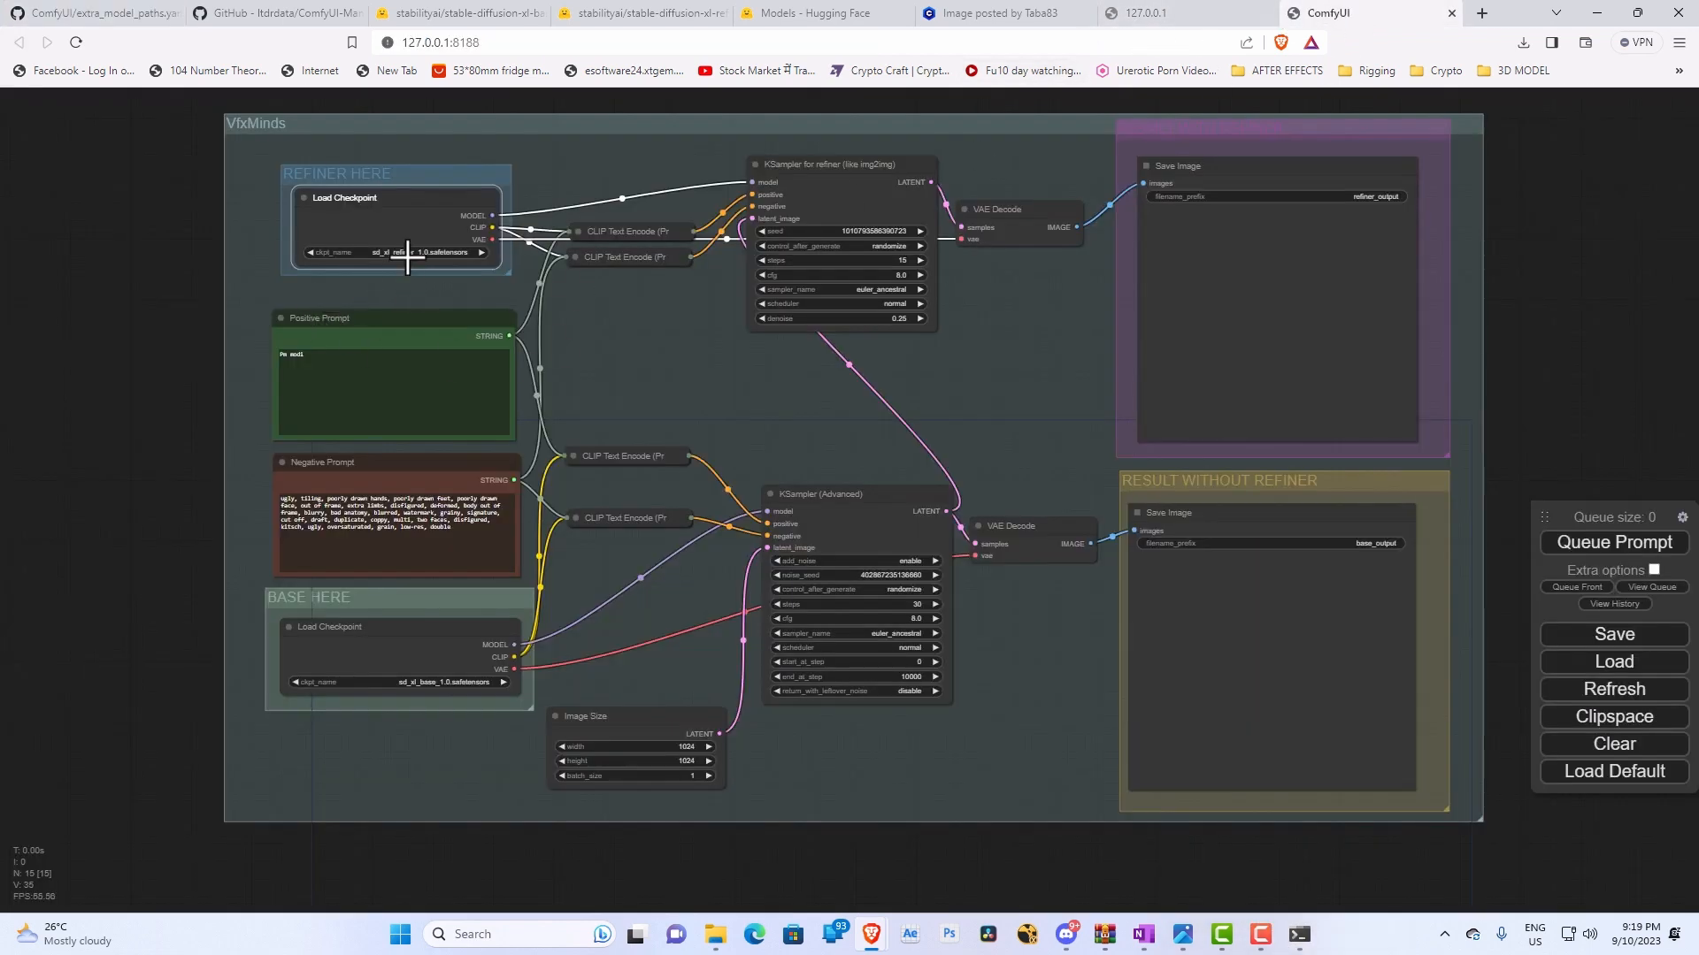
pyautogui.scroll(5, 836, 375)
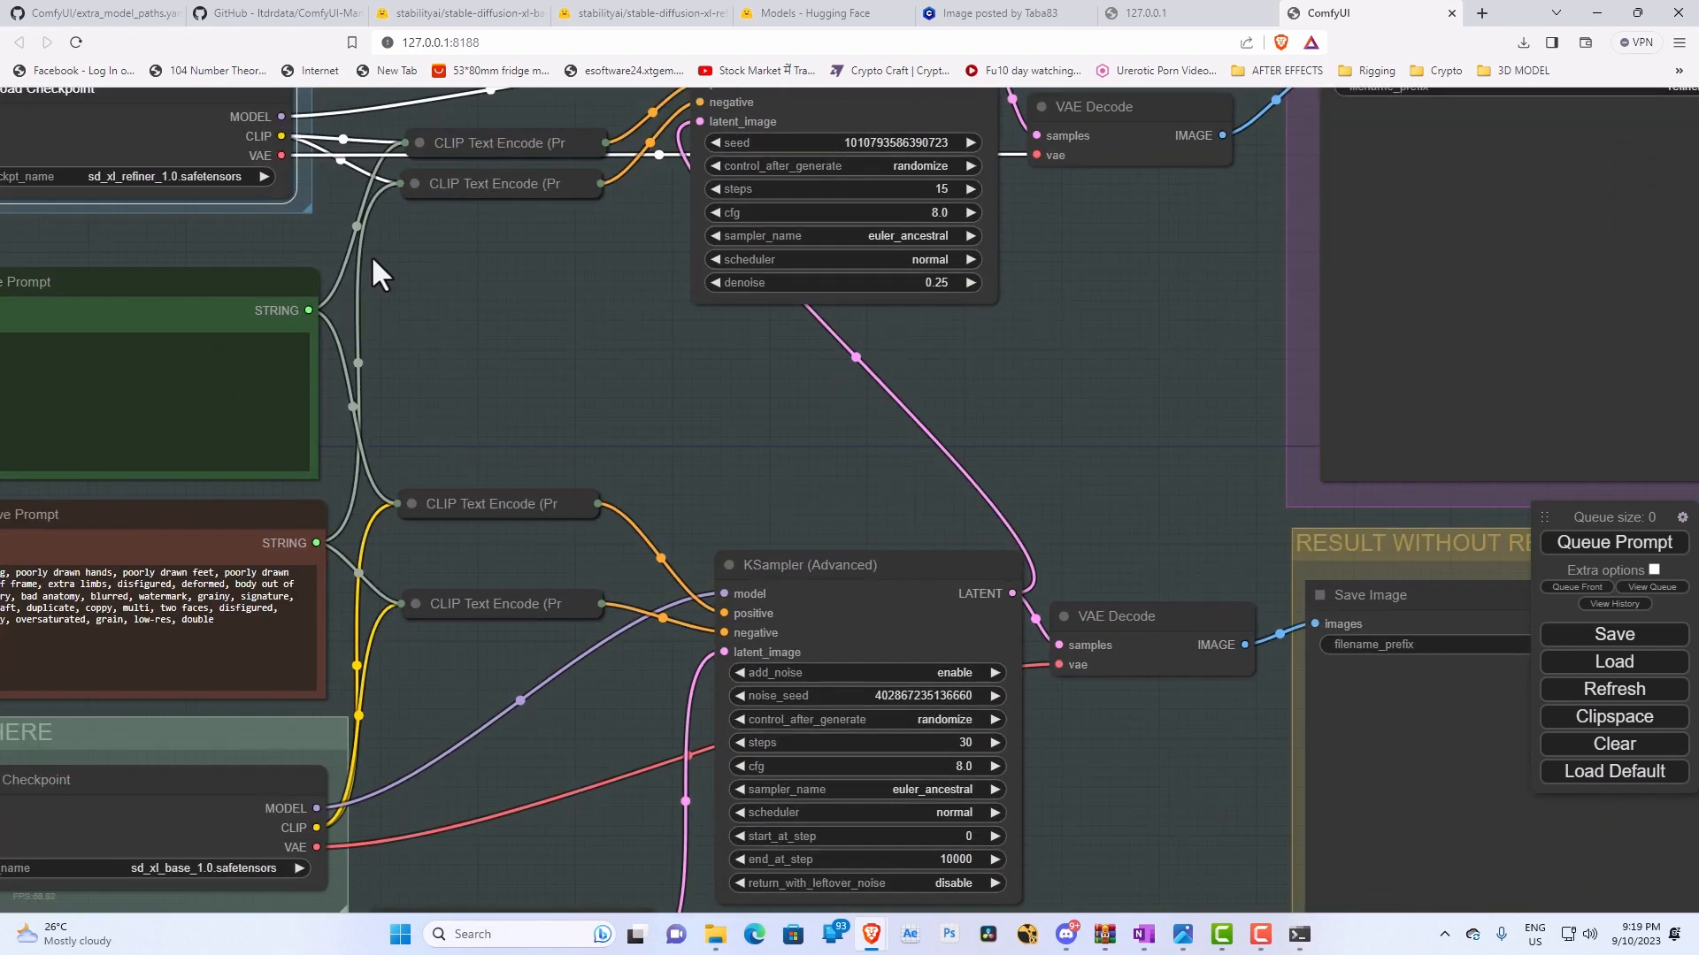
pyautogui.click(1606, 543)
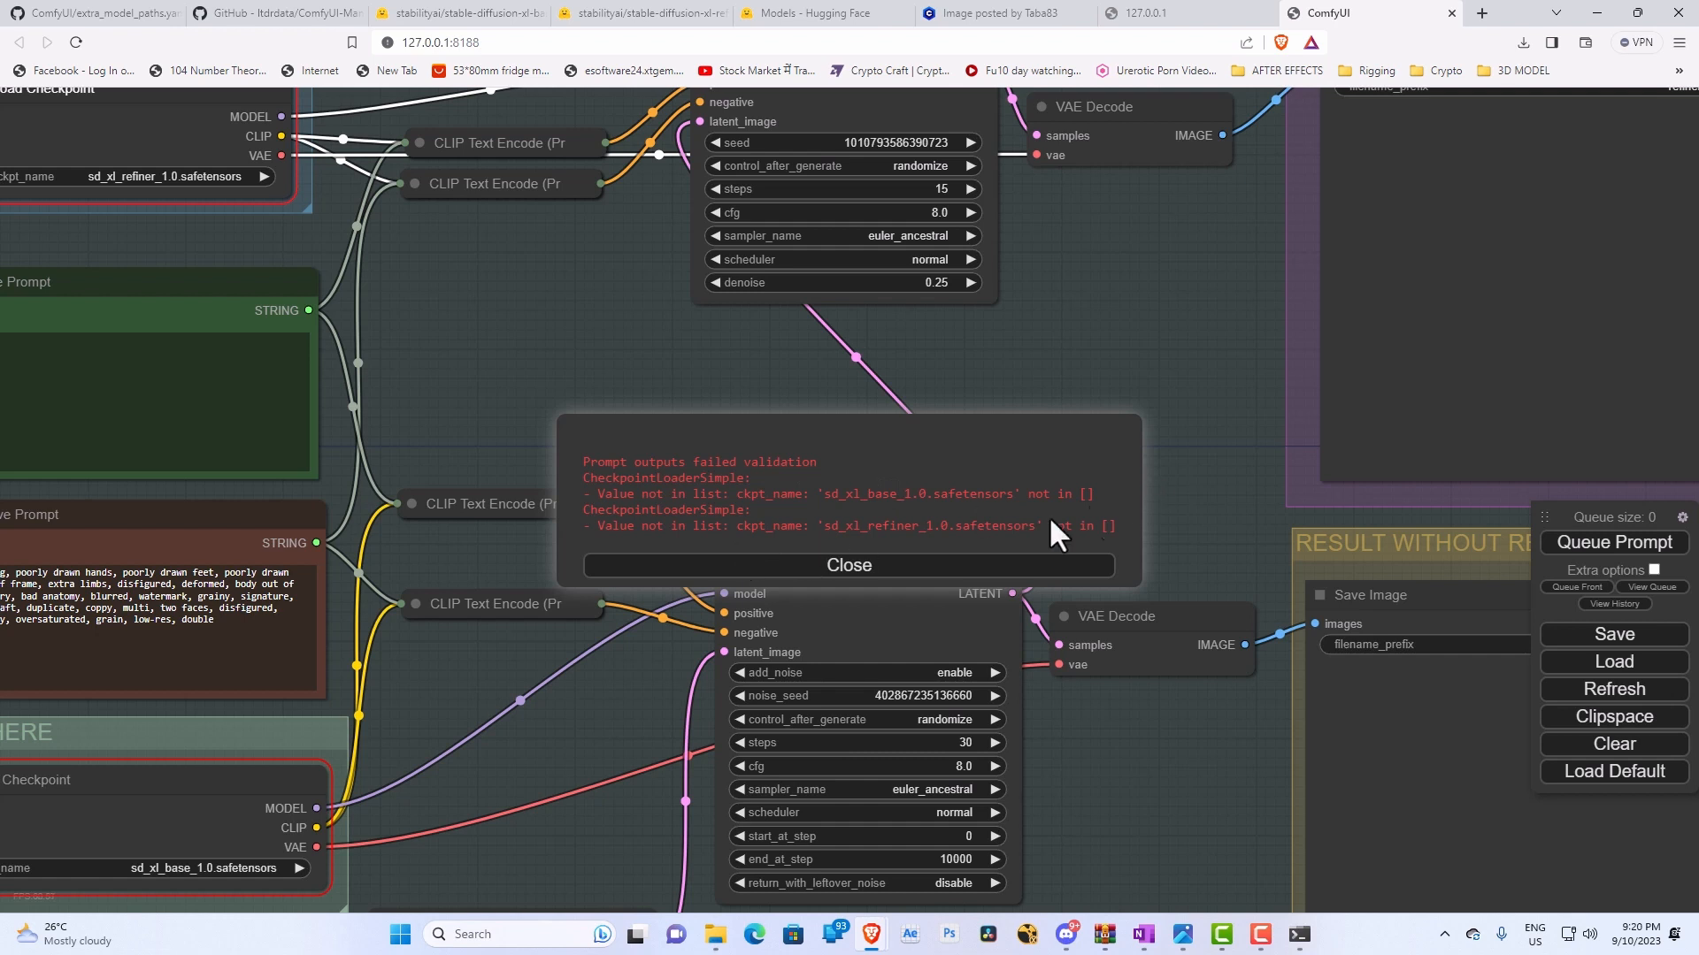
pyautogui.click(1057, 566)
pyautogui.scroll(-5, 1218, 454)
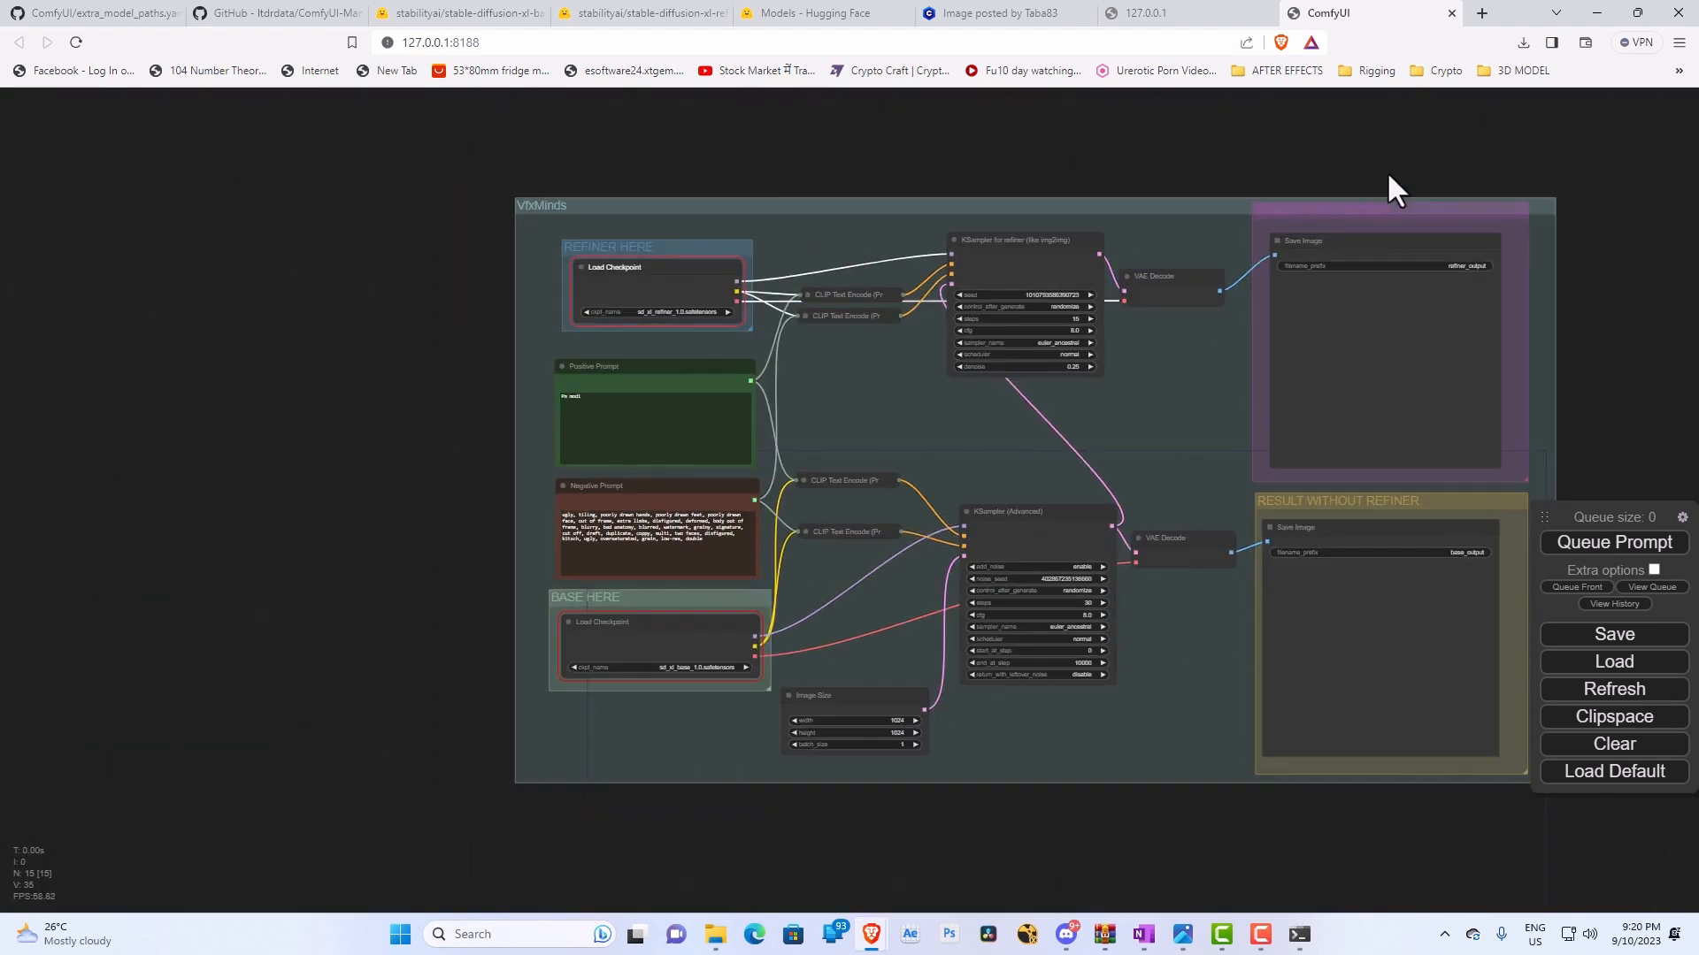
pyautogui.moveTo(1388, 175); pyautogui.dragTo(1242, 168)
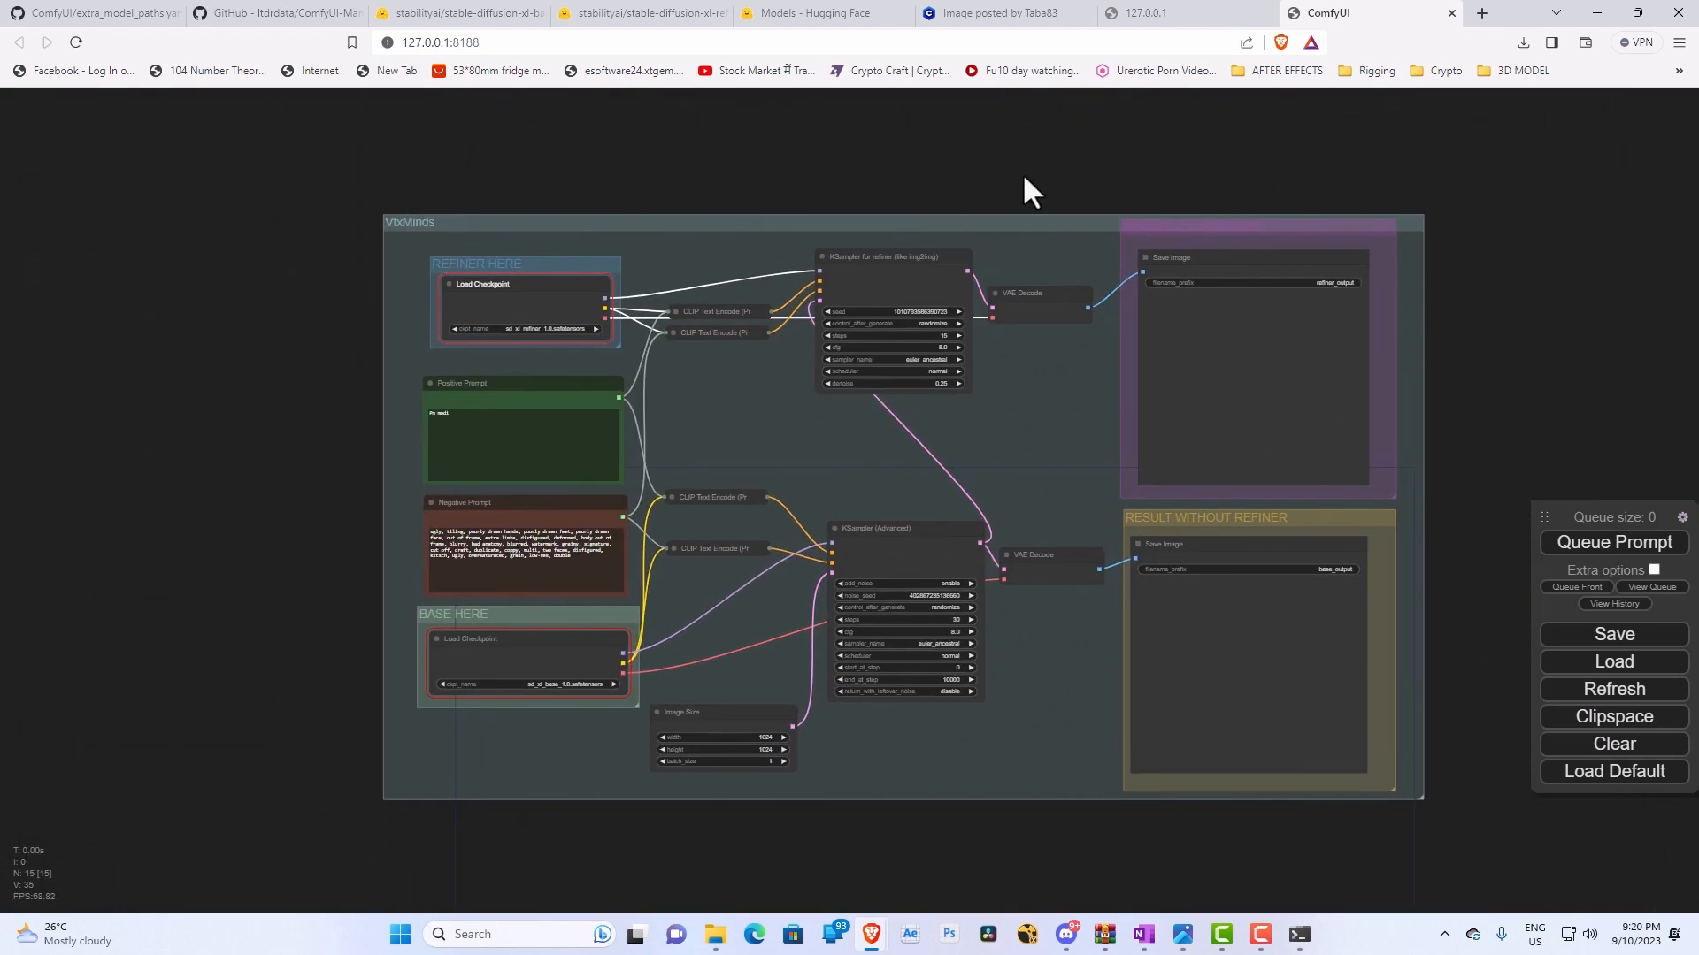
pyautogui.scroll(2, 1022, 177)
# Check the extra_model_paths.yaml.example page on GitHub and go to the inner ComfyUI folder in File Explorer.
pyautogui.click(94, 14)
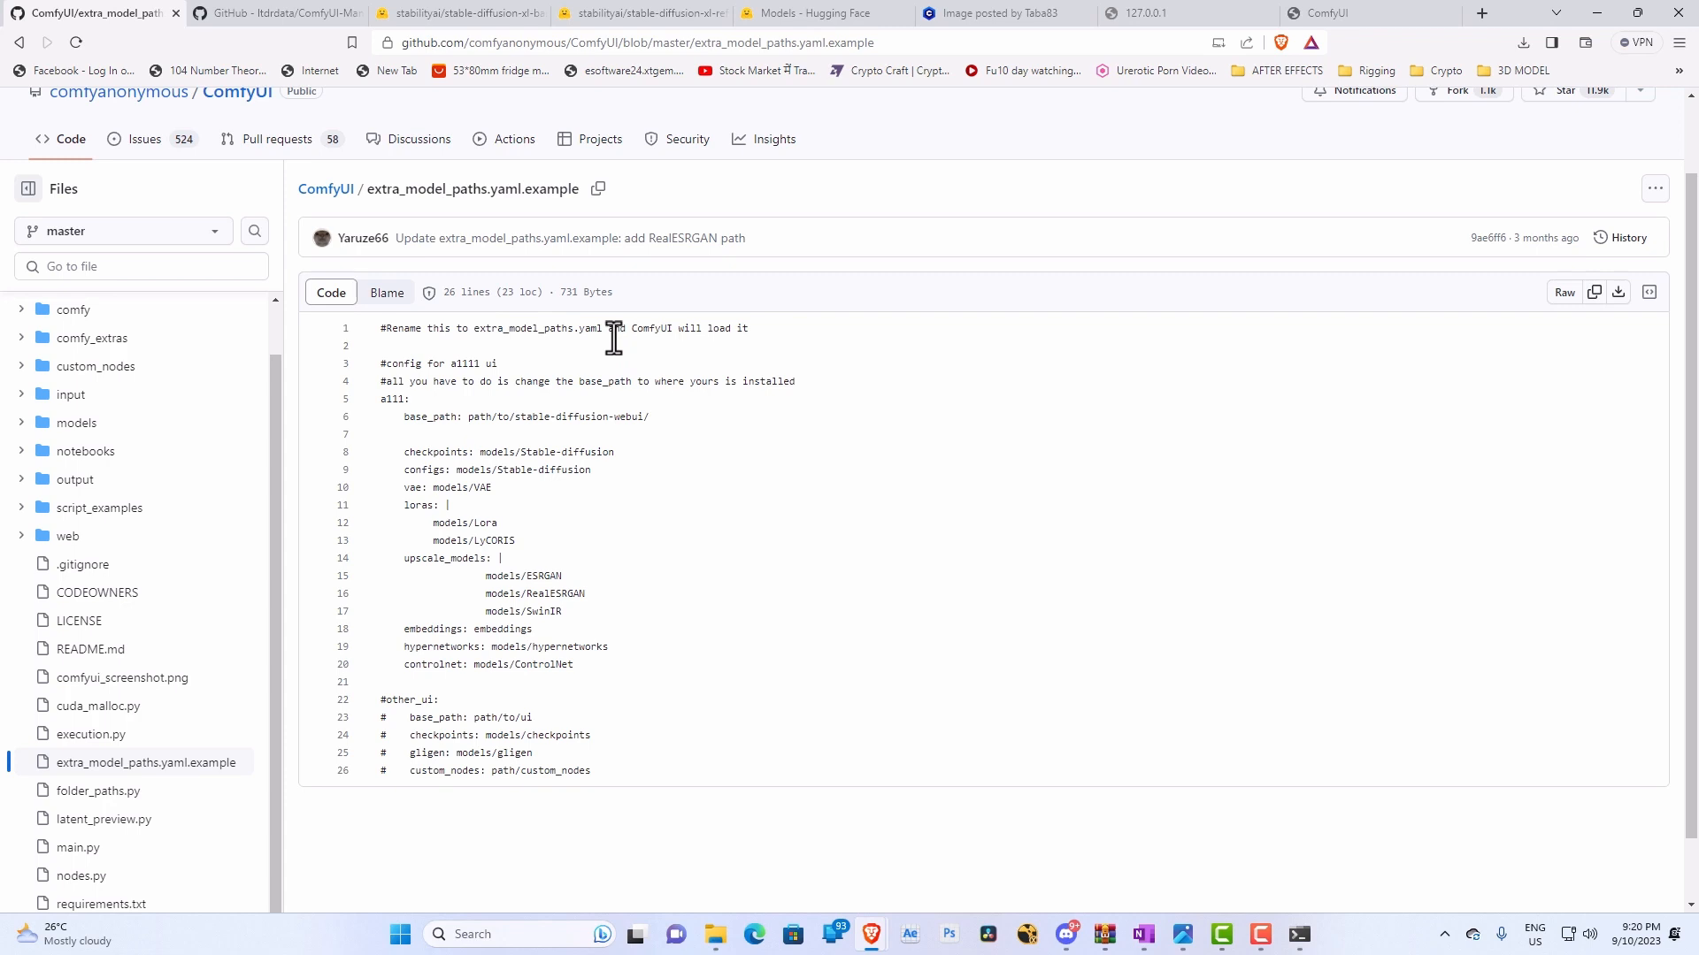
pyautogui.click(715, 934)
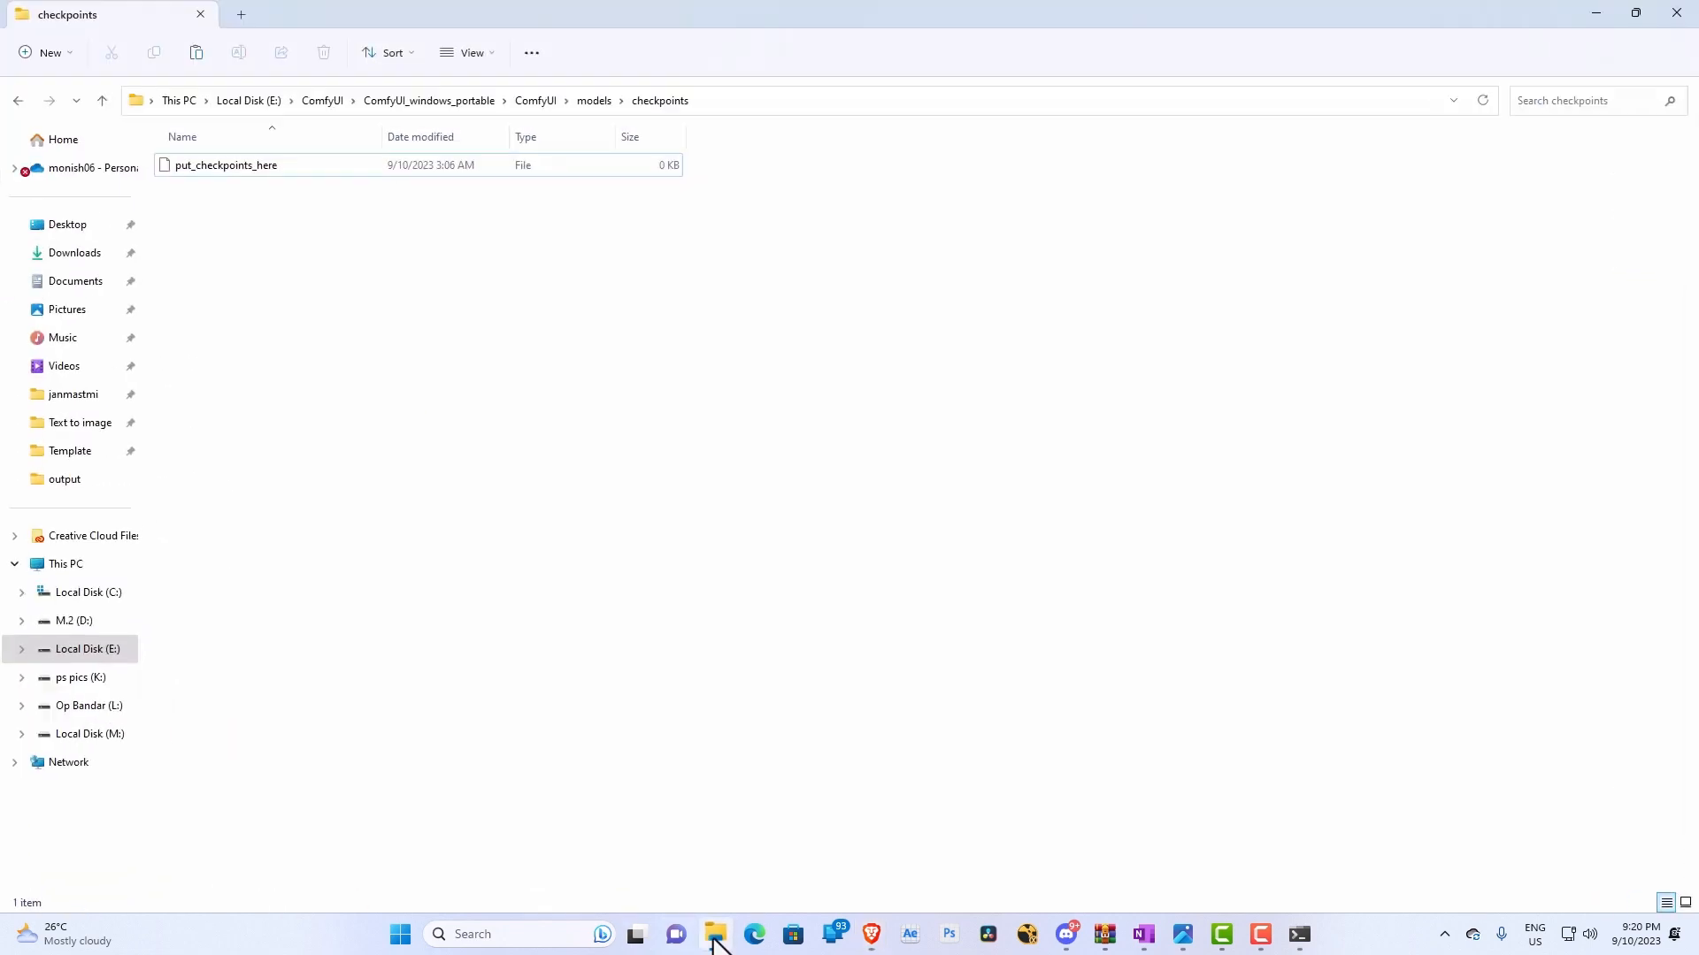
pyautogui.click(519, 104)
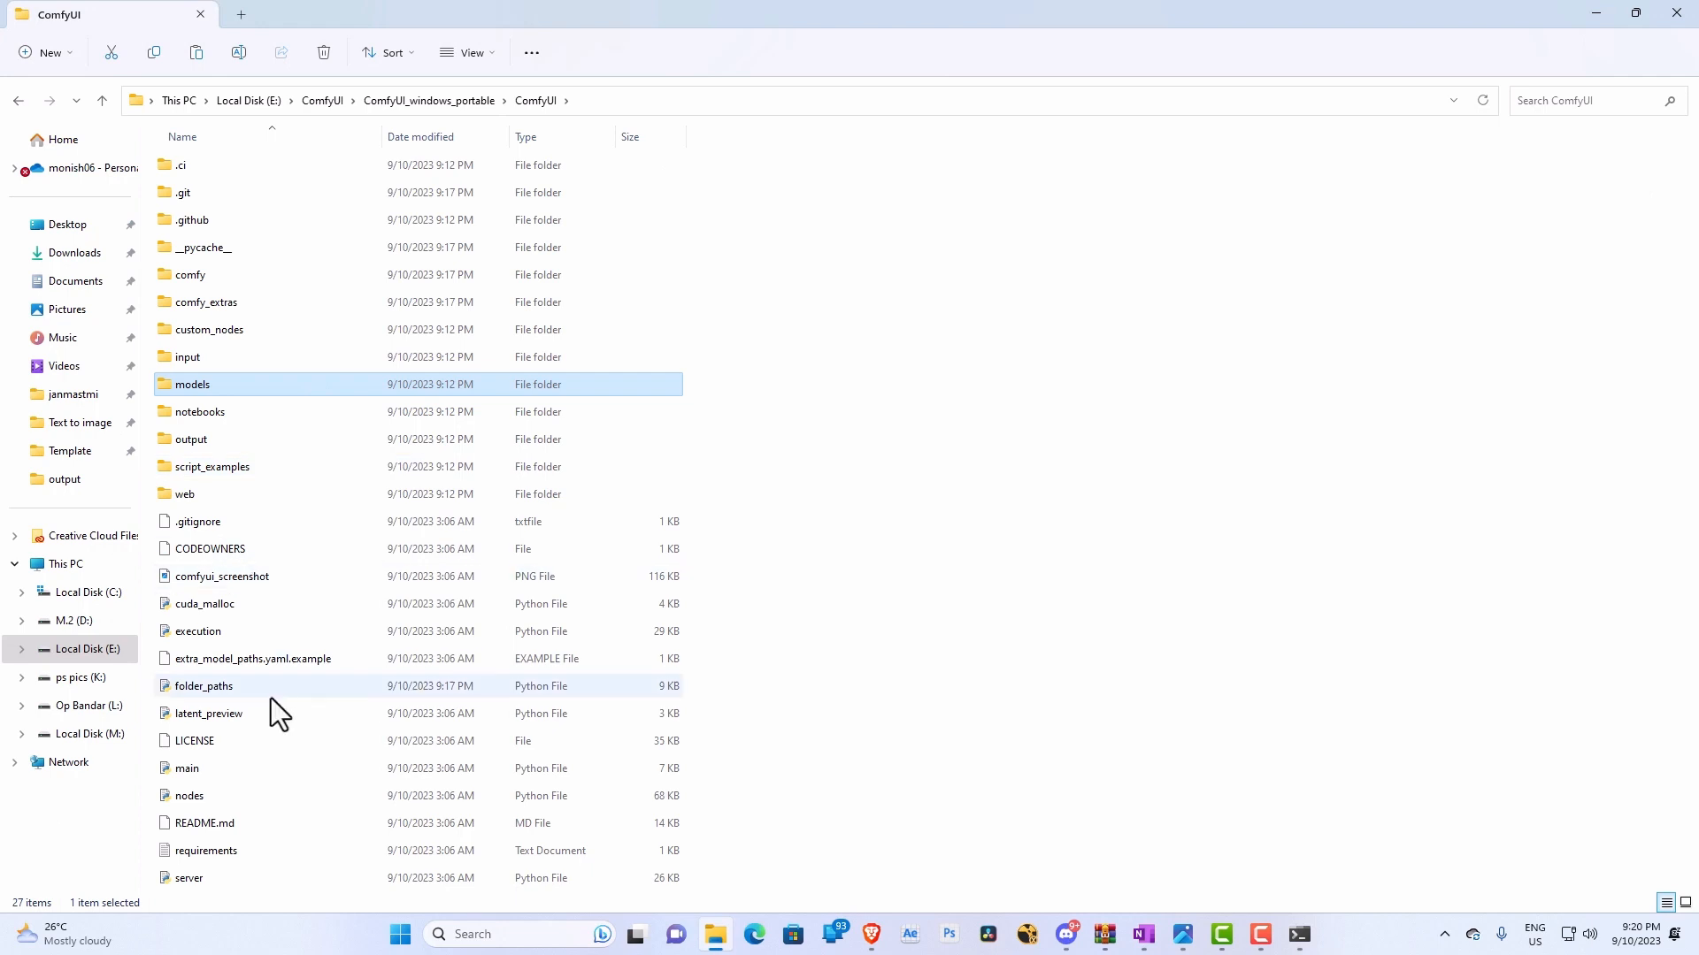
pyautogui.click(269, 660)
pyautogui.rightClick(301, 660)
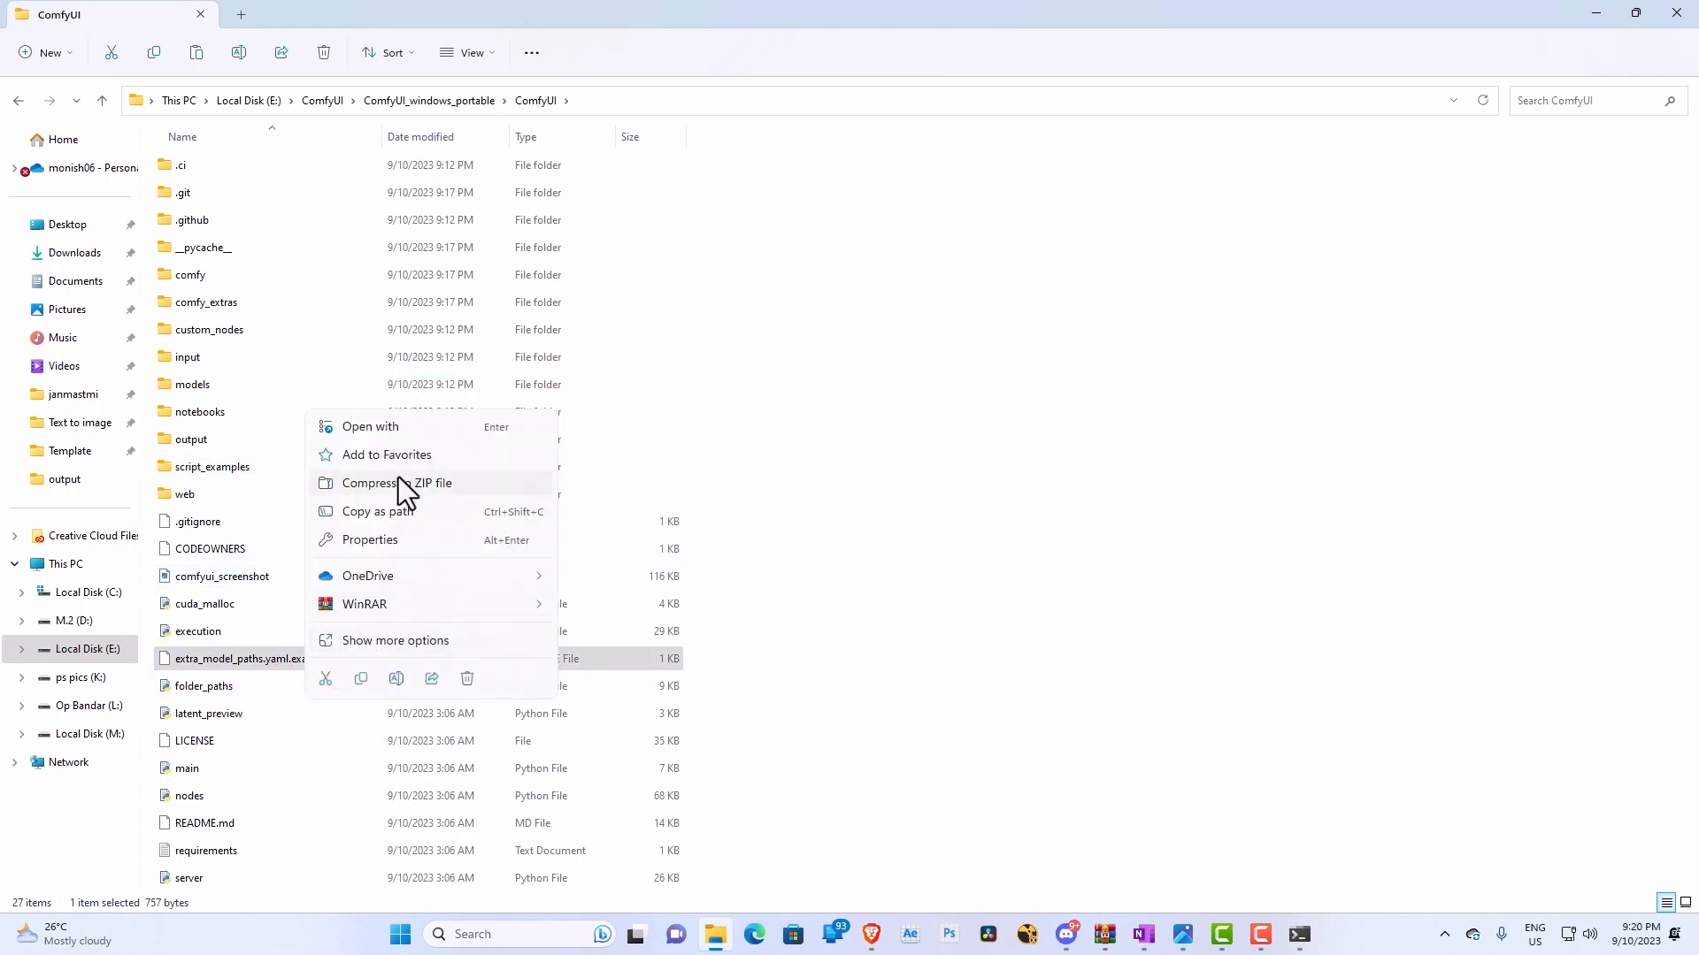
pyautogui.click(438, 432)
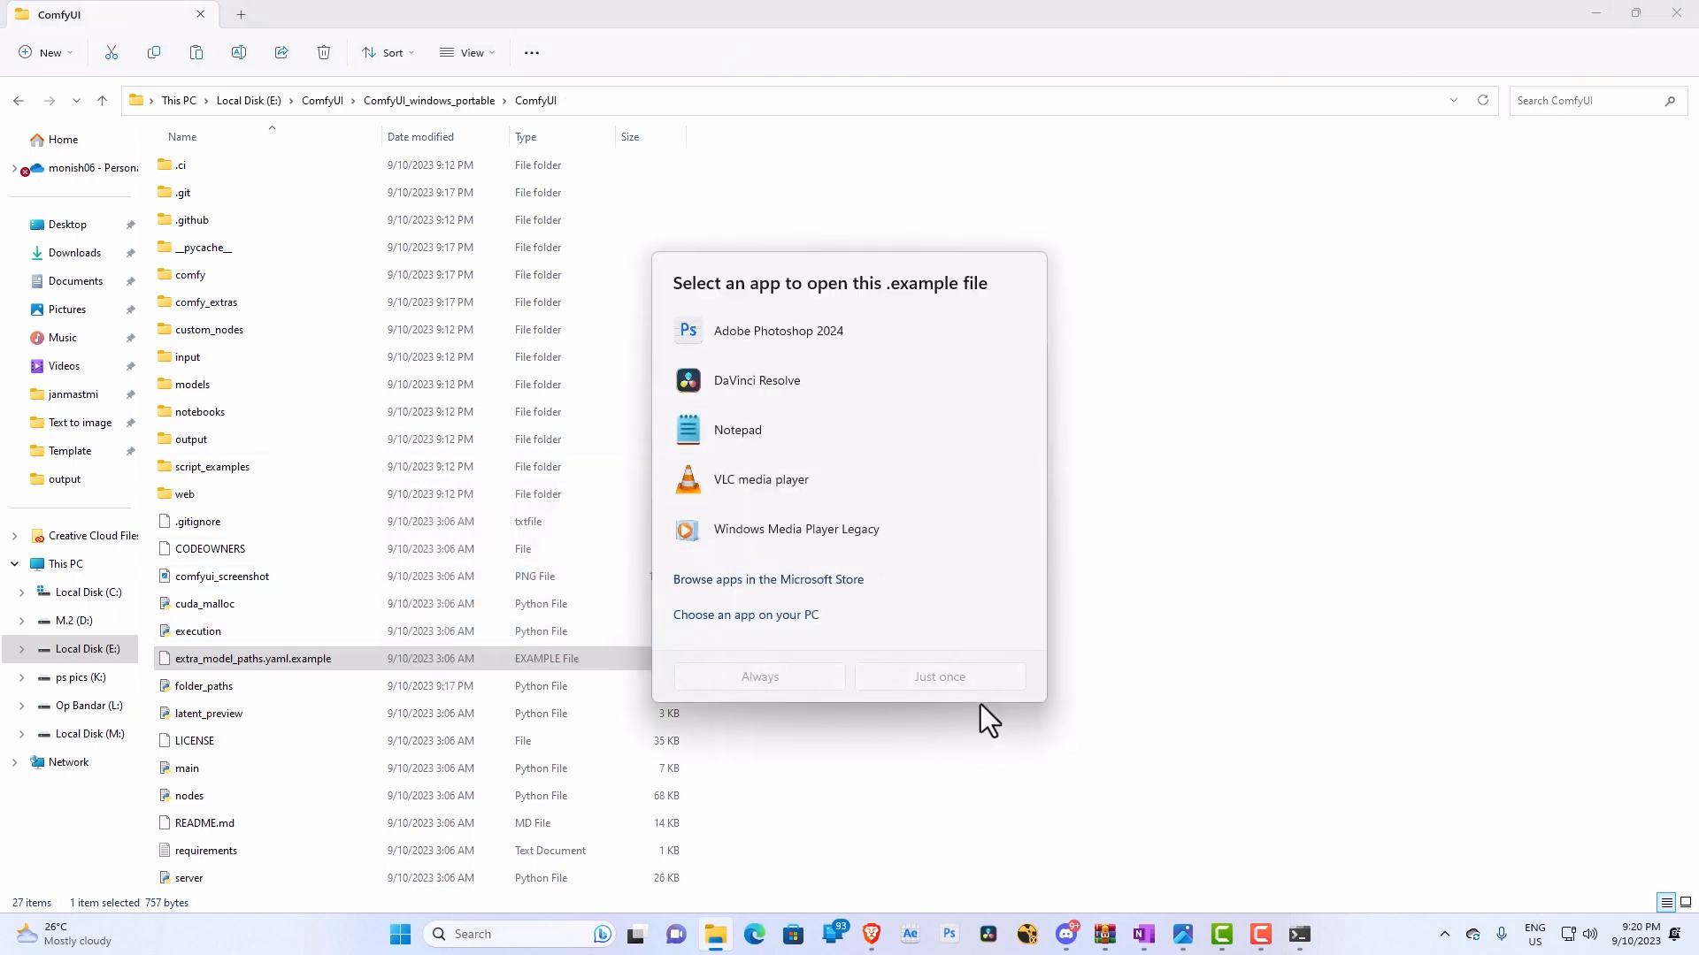
pyautogui.click(1120, 697)
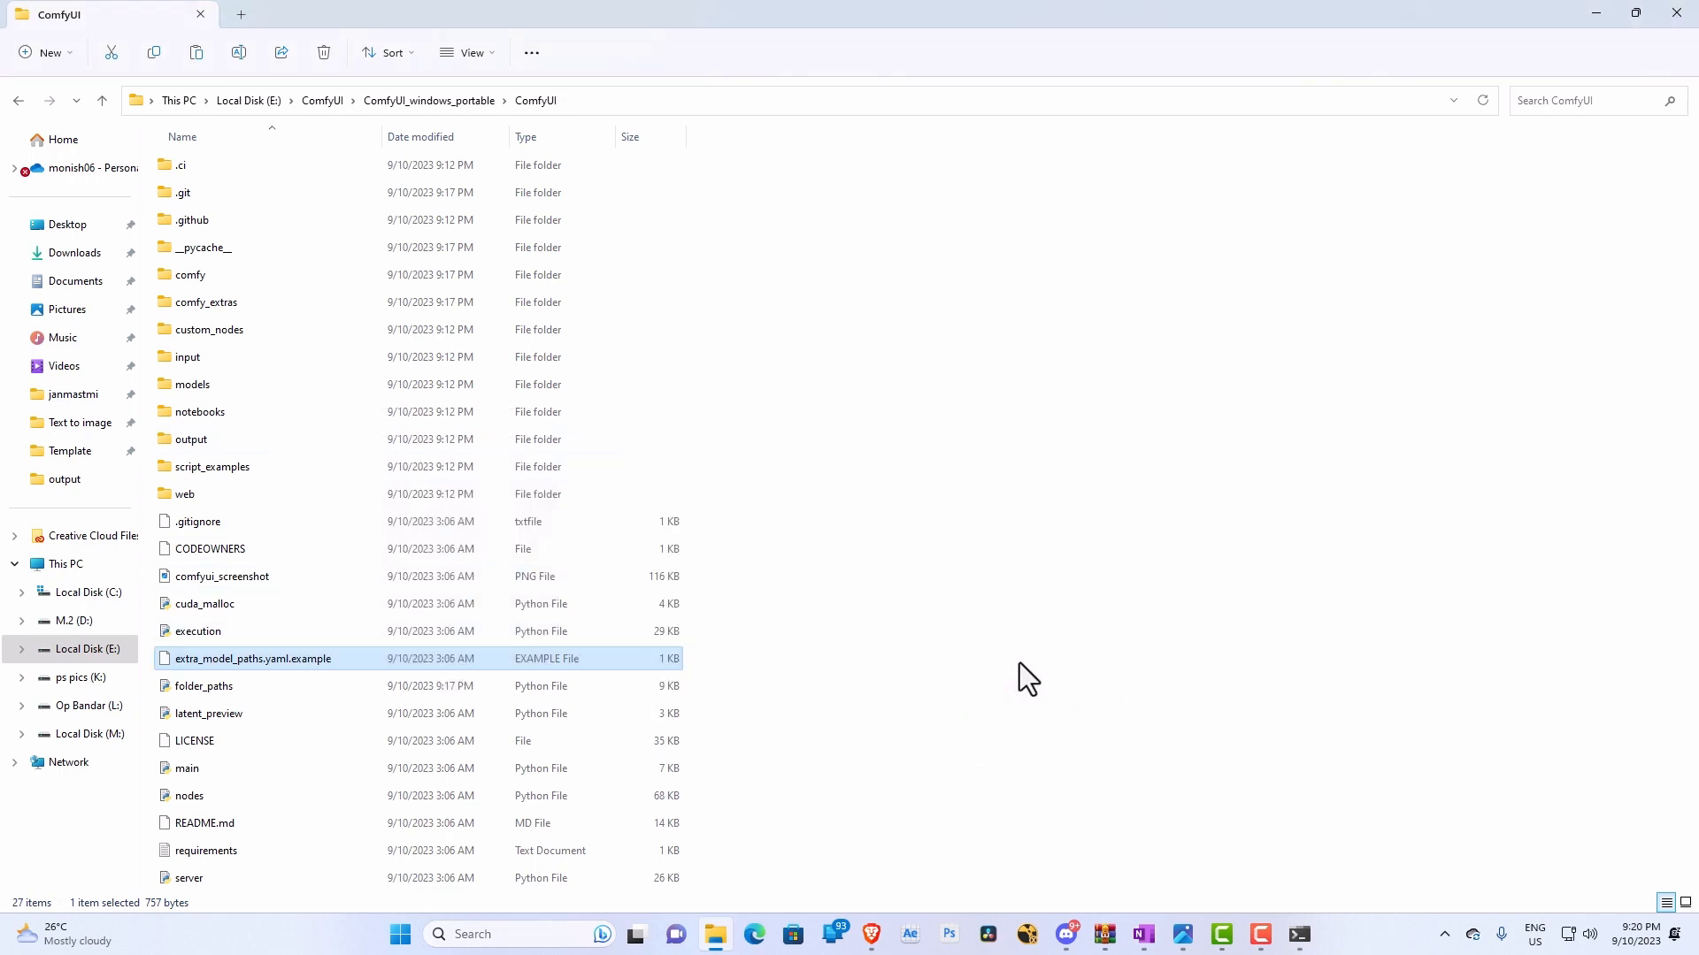
# Rename extra_model_paths.yaml.example to extra_model_paths.yaml and accept the extension change.
pyautogui.rightClick(305, 664)
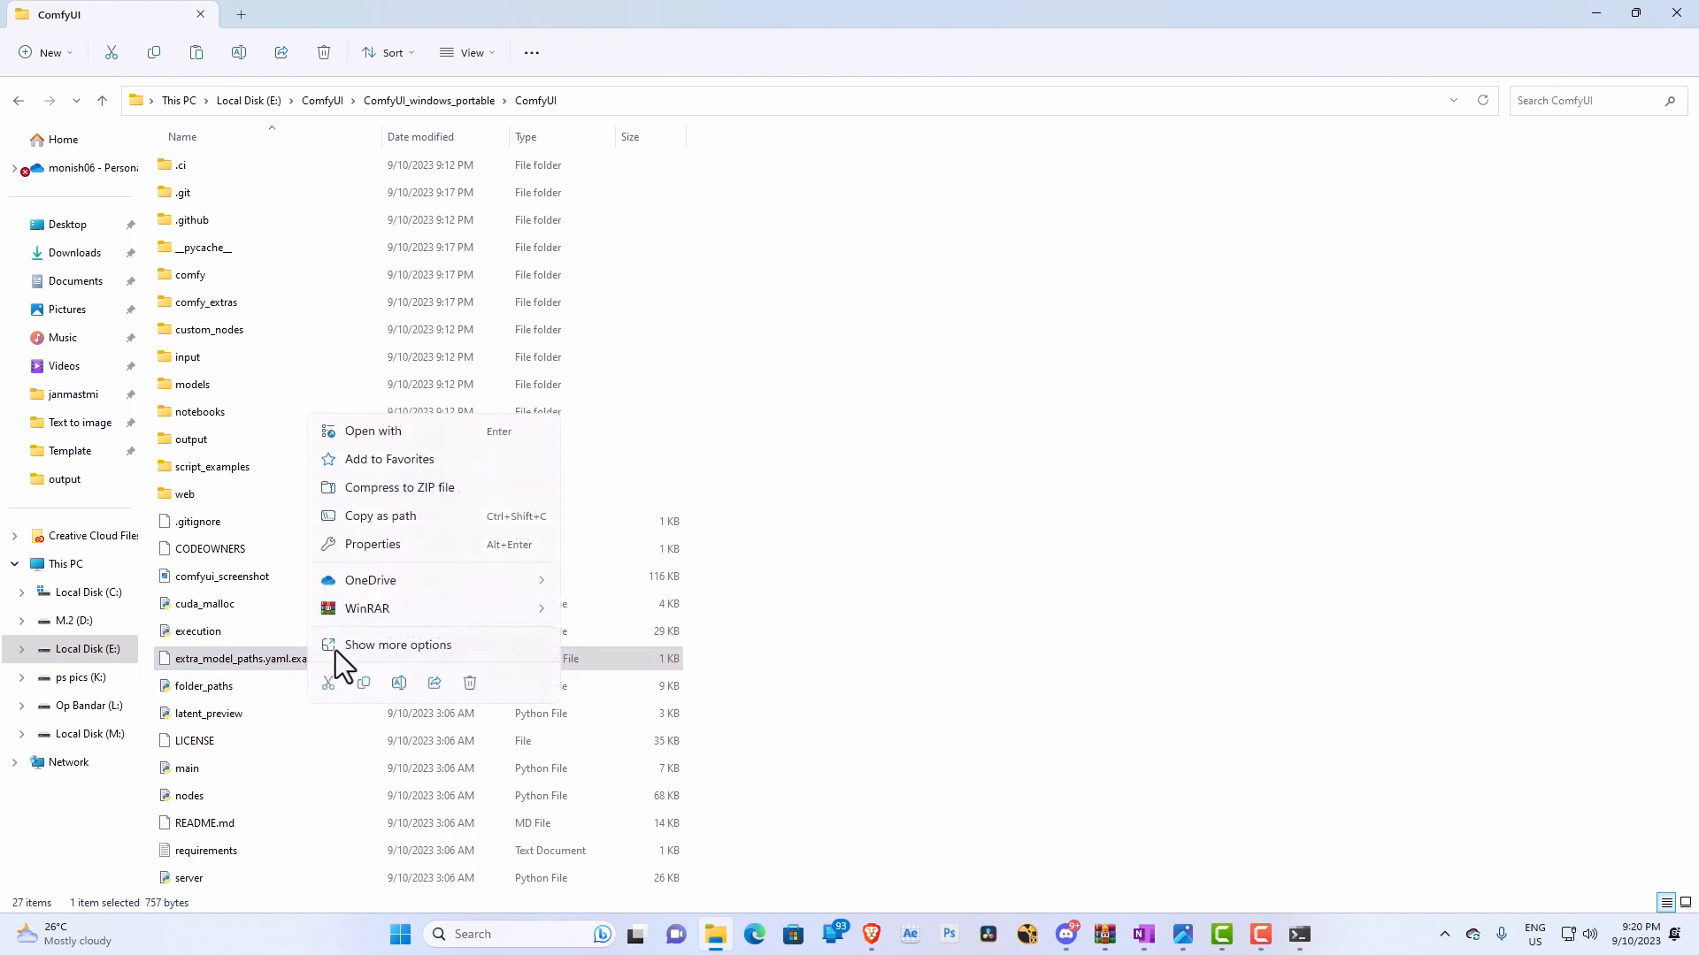
pyautogui.click(381, 655)
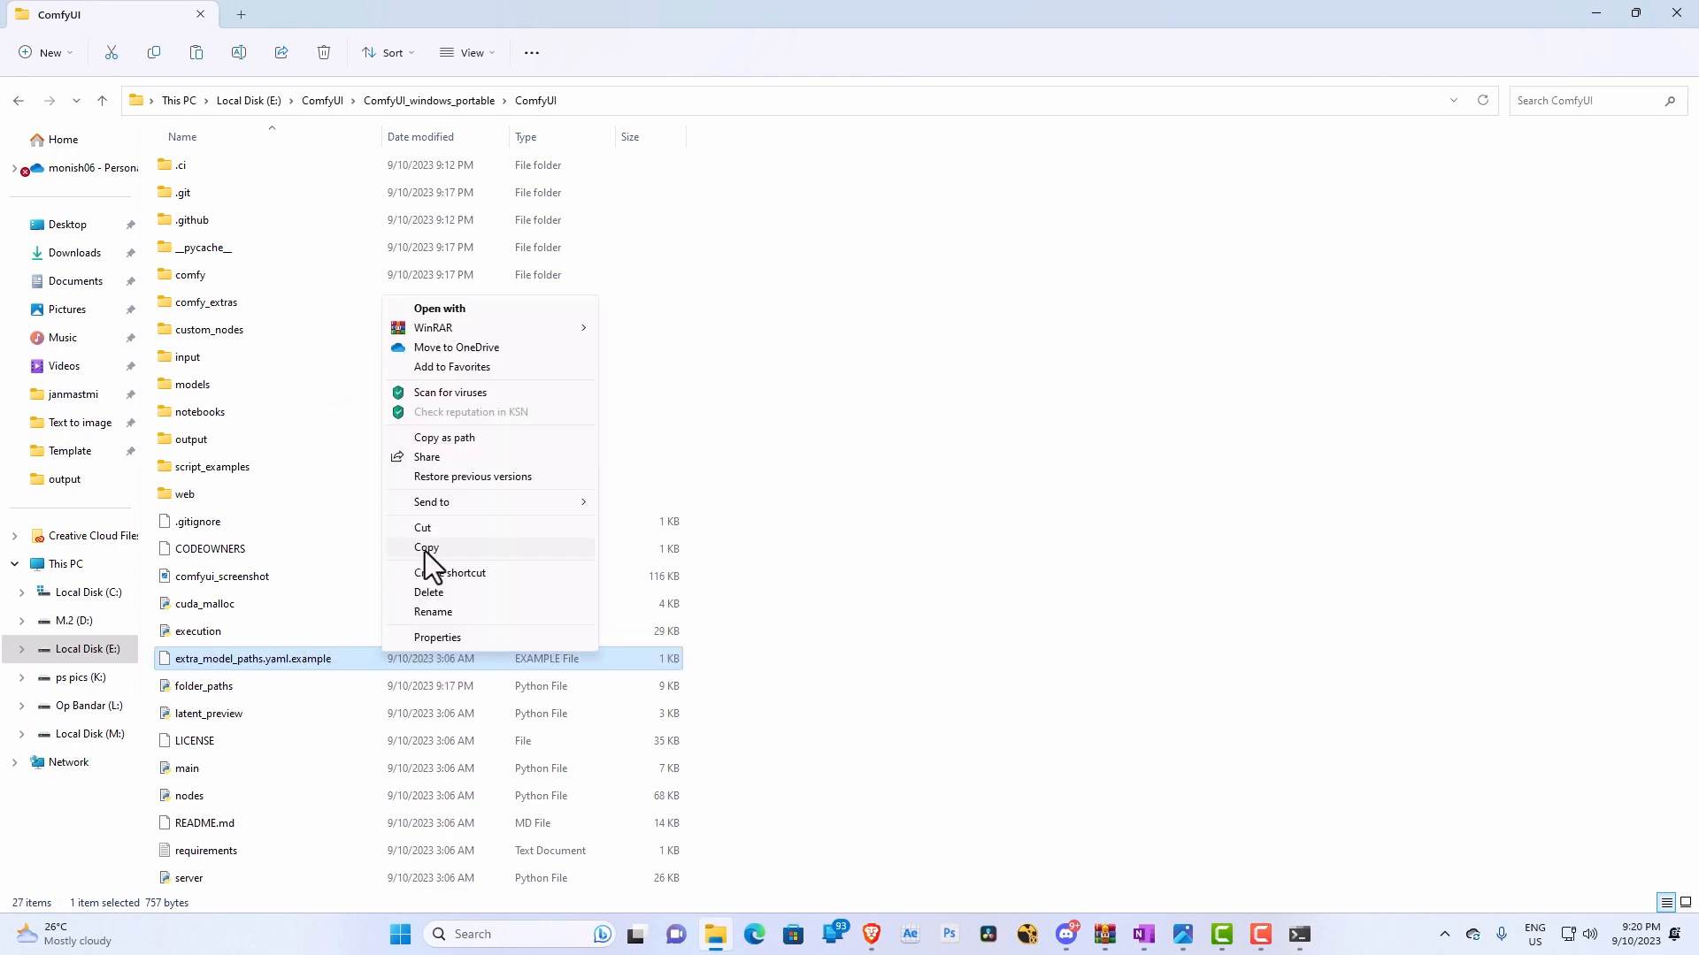
pyautogui.click(459, 611)
pyautogui.click(343, 662)
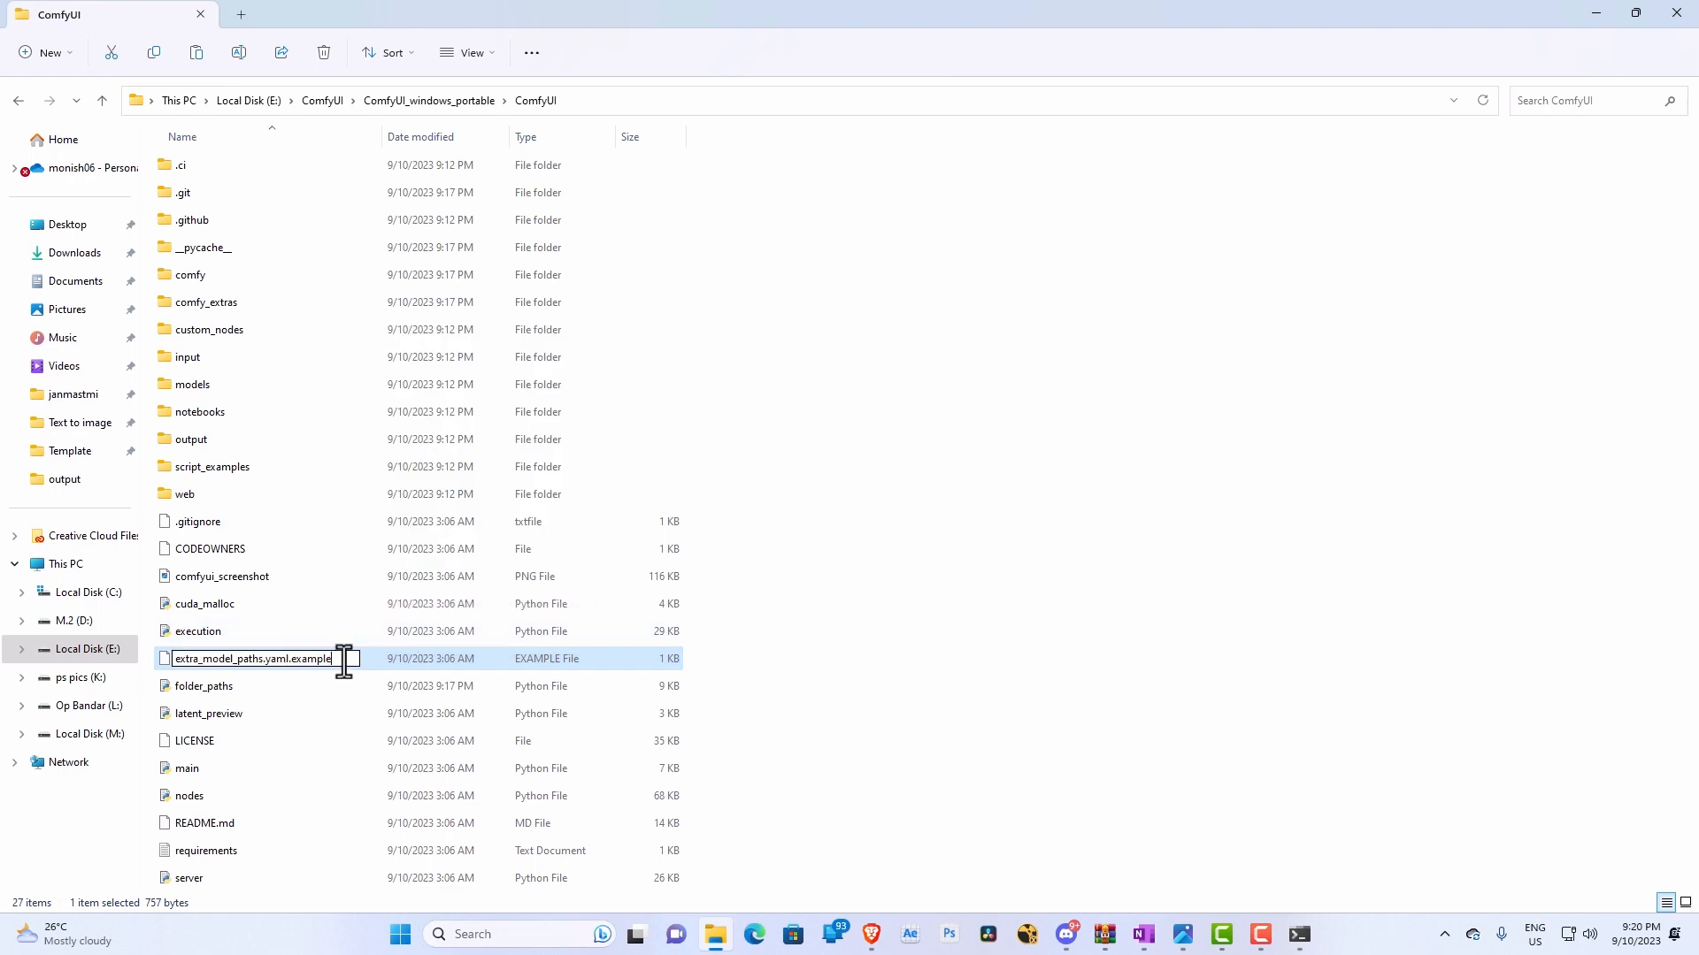
pyautogui.press('BackSpace')
pyautogui.press('BackSpace')
pyautogui.press('BackSpace')
pyautogui.press('Return')
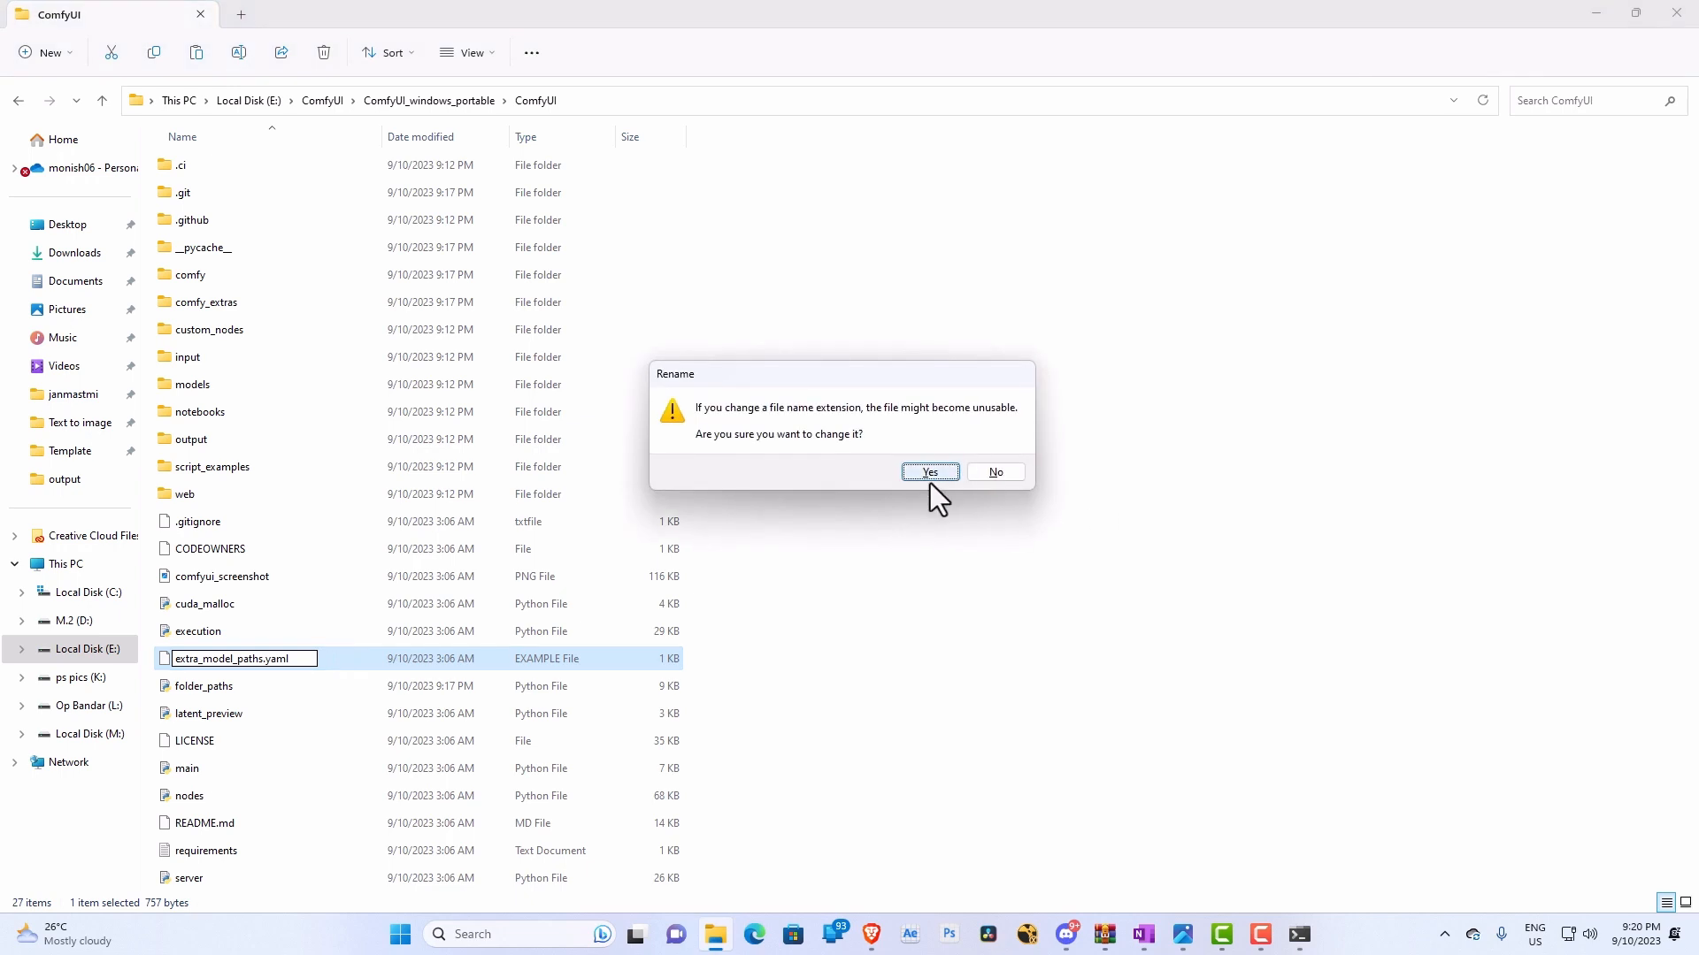
pyautogui.click(930, 474)
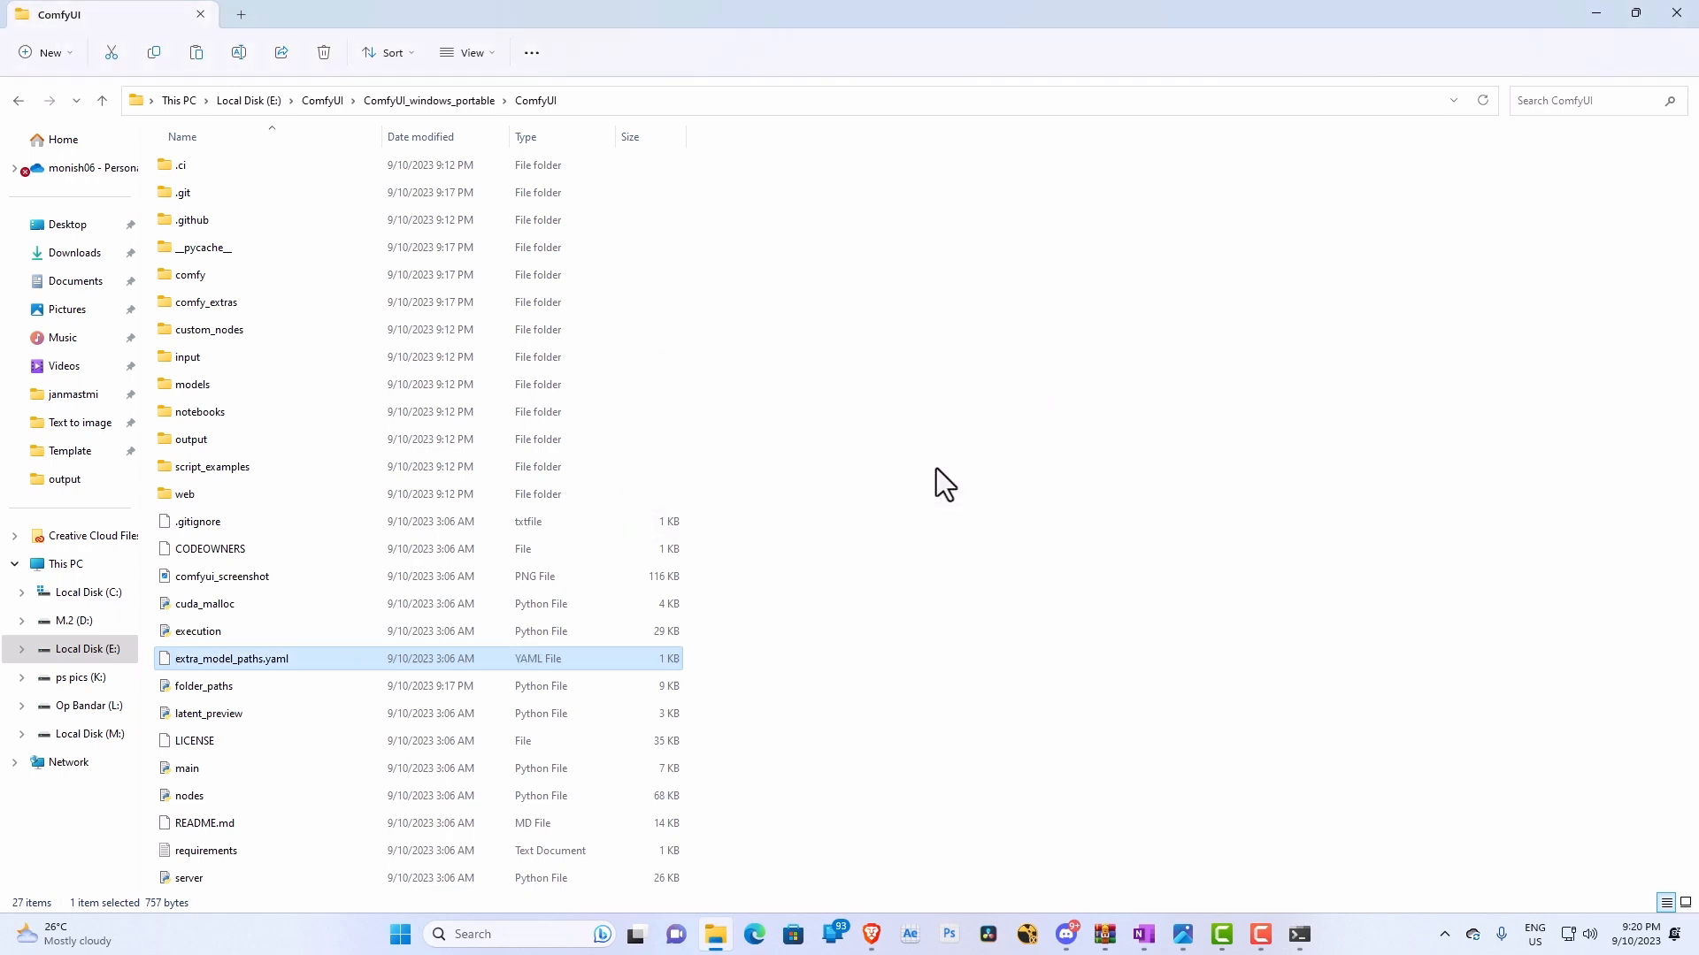
# Open extra_model_paths.yaml in Notepad.
pyautogui.rightClick(345, 662)
pyautogui.moveTo(427, 437)
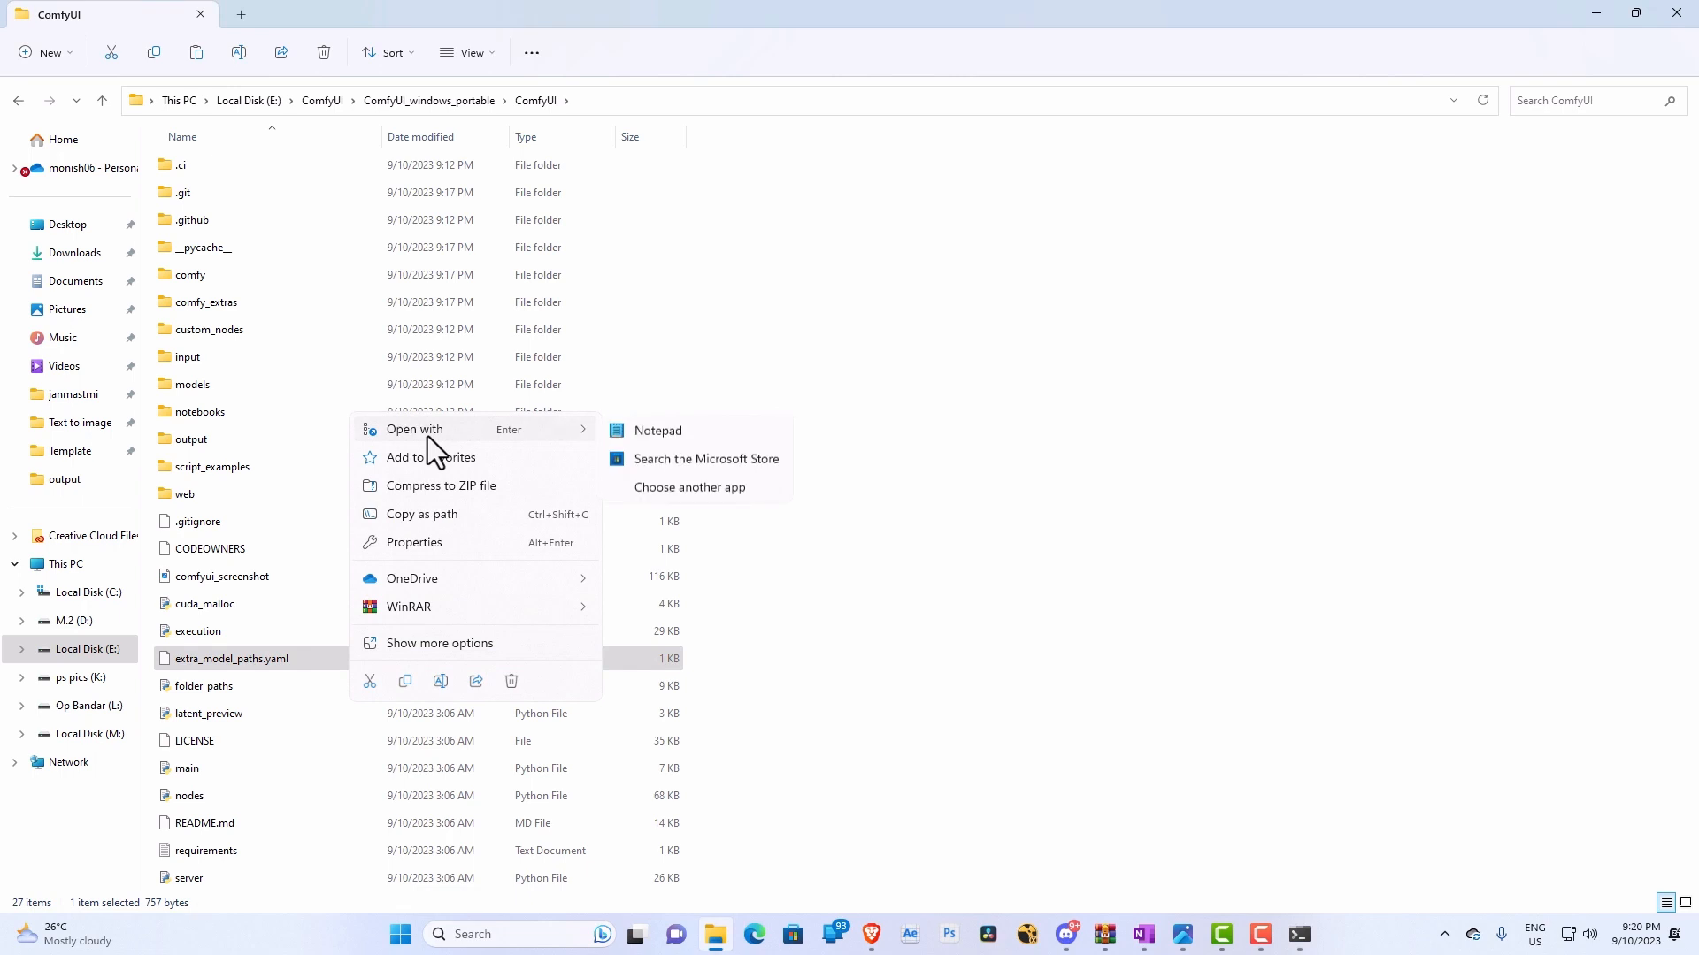
pyautogui.click(633, 430)
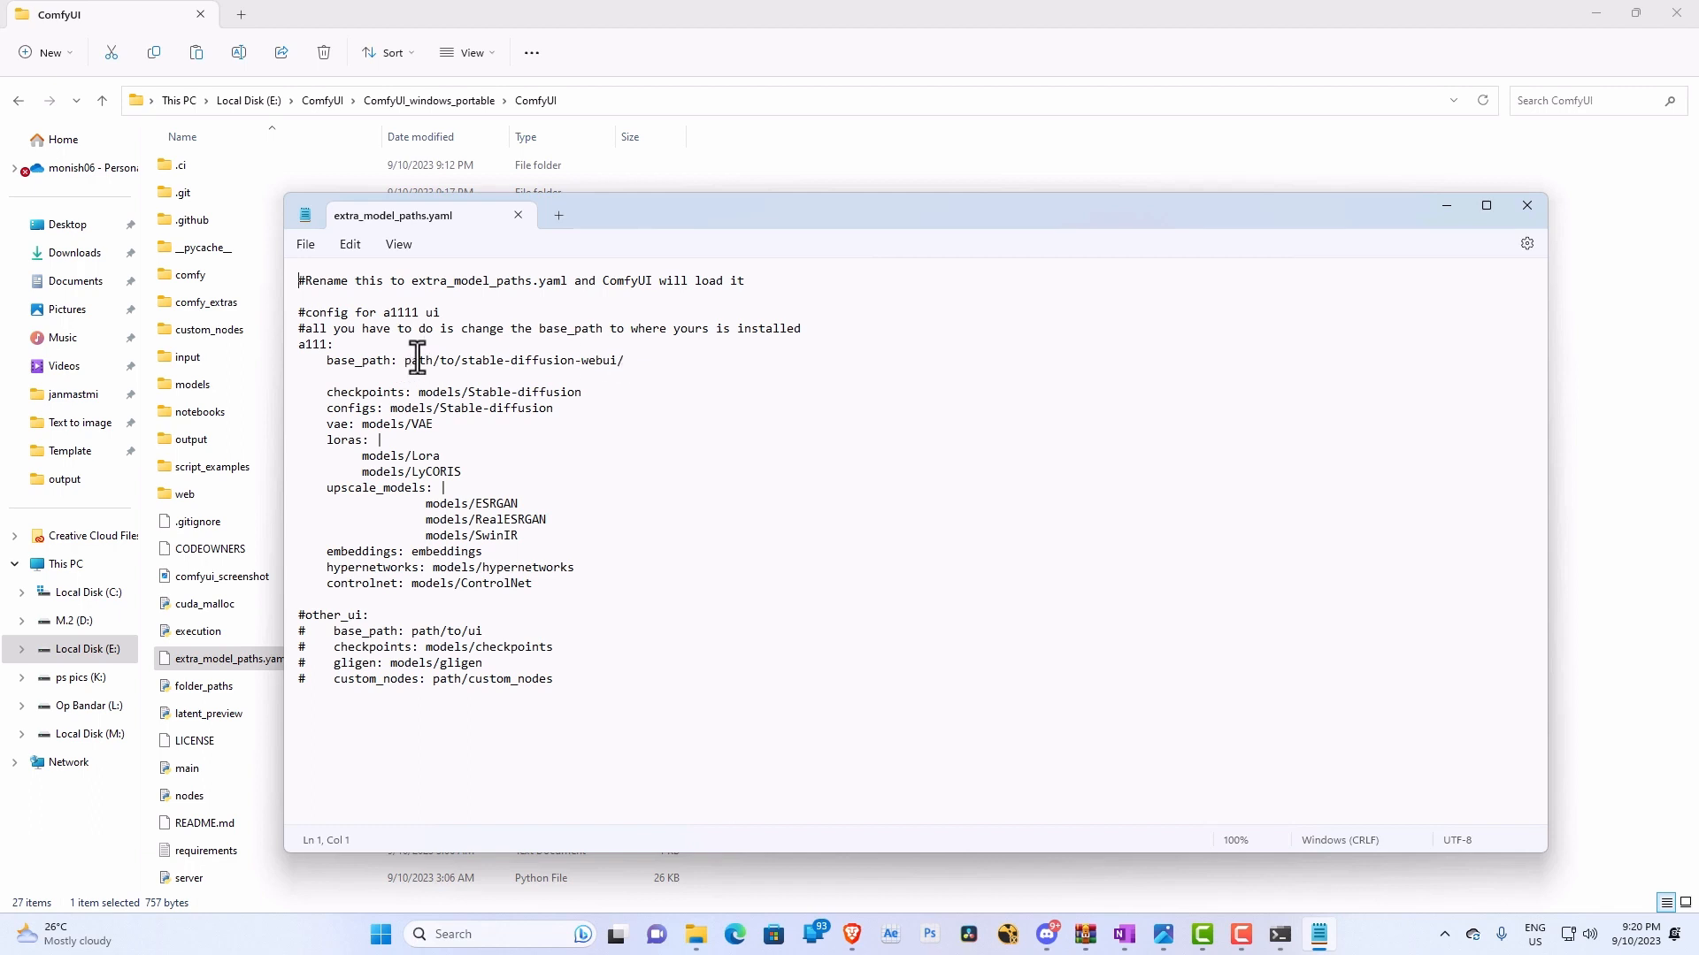
# In a new File Explorer window, go to the webui folder inside a1111\sd.webui on drive E and copy its path.
pyautogui.rightClick(695, 935)
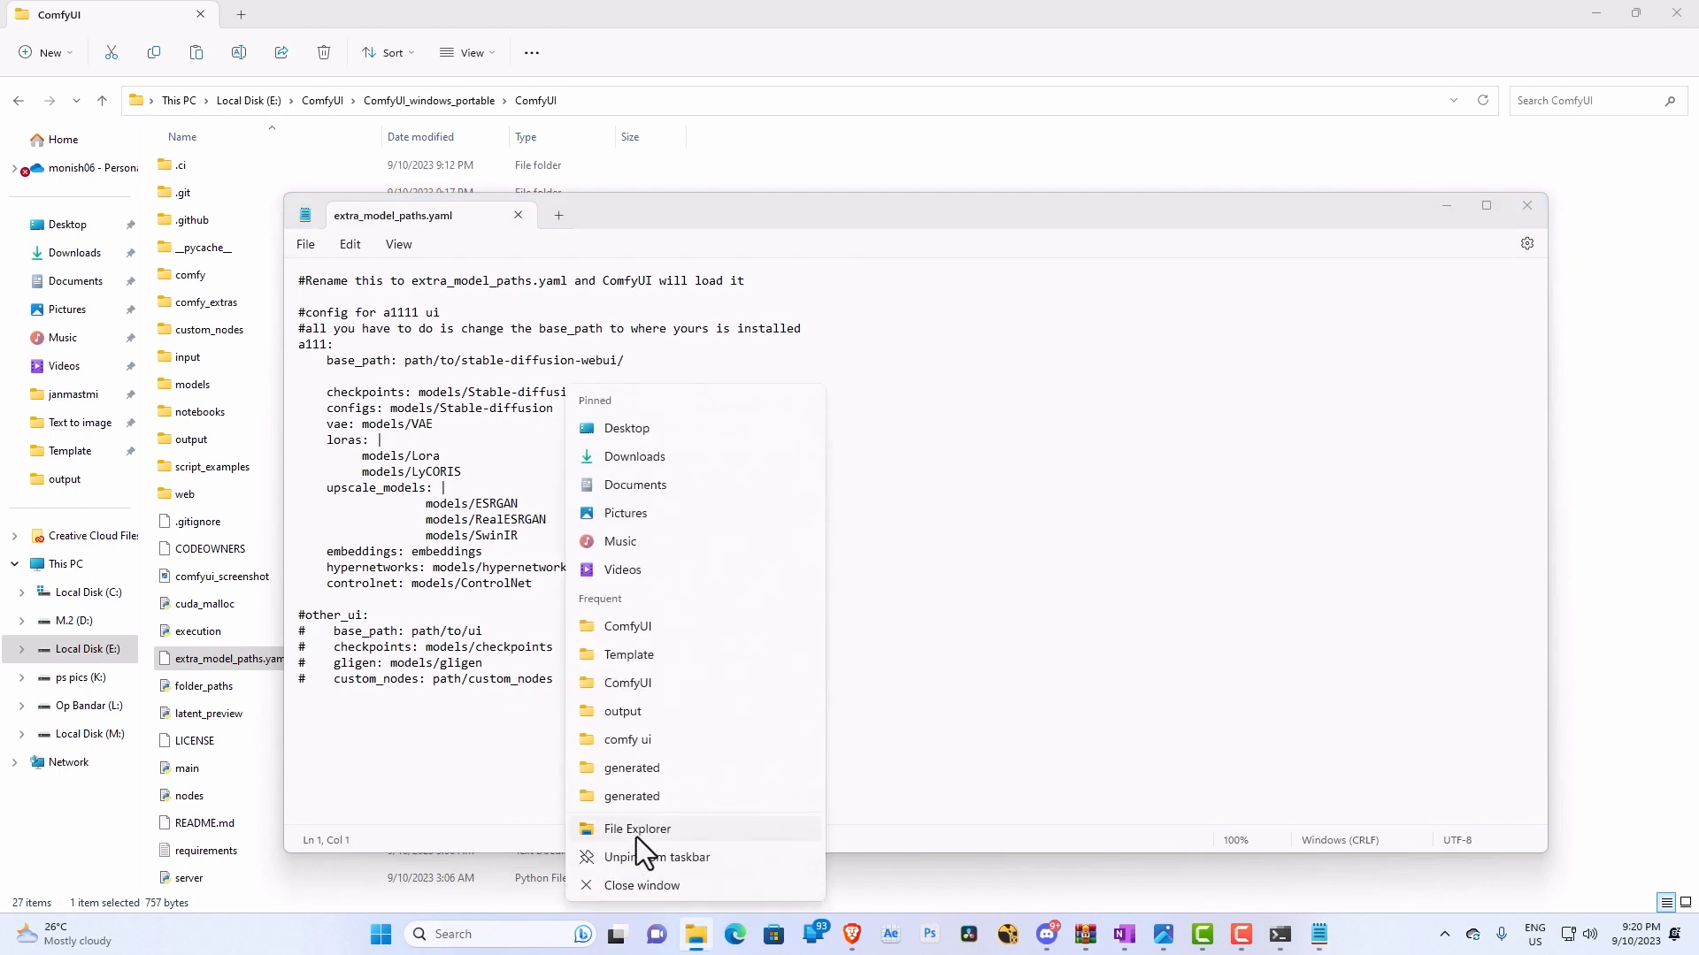
pyautogui.click(635, 835)
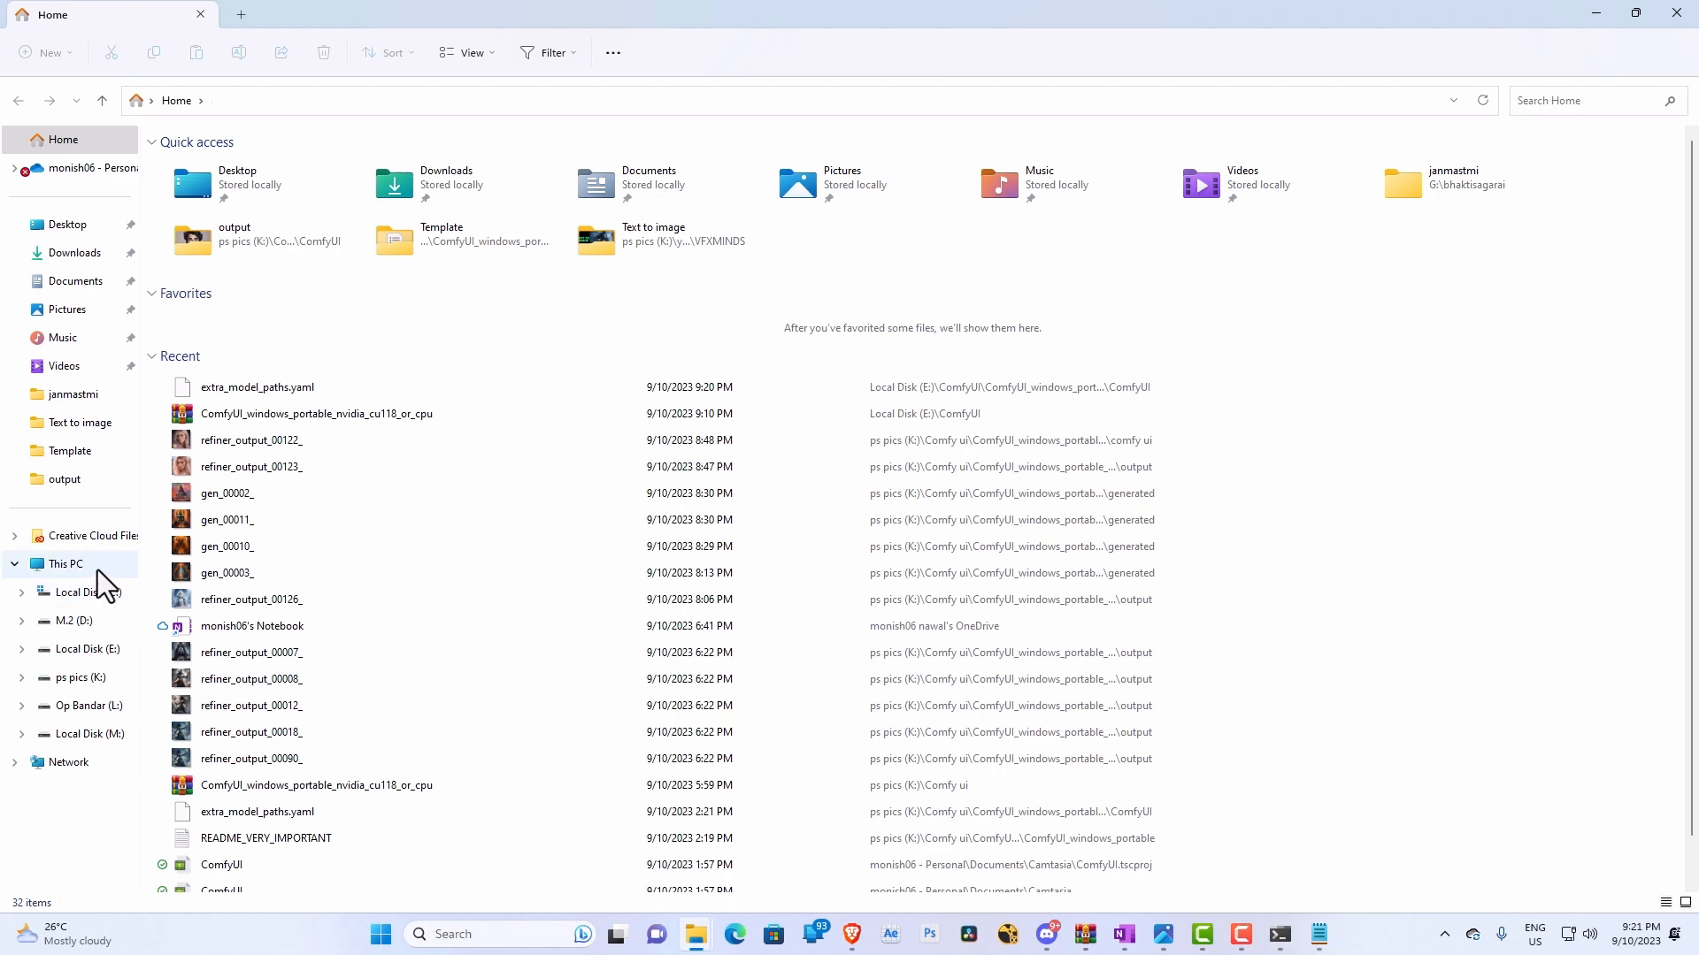
pyautogui.click(115, 652)
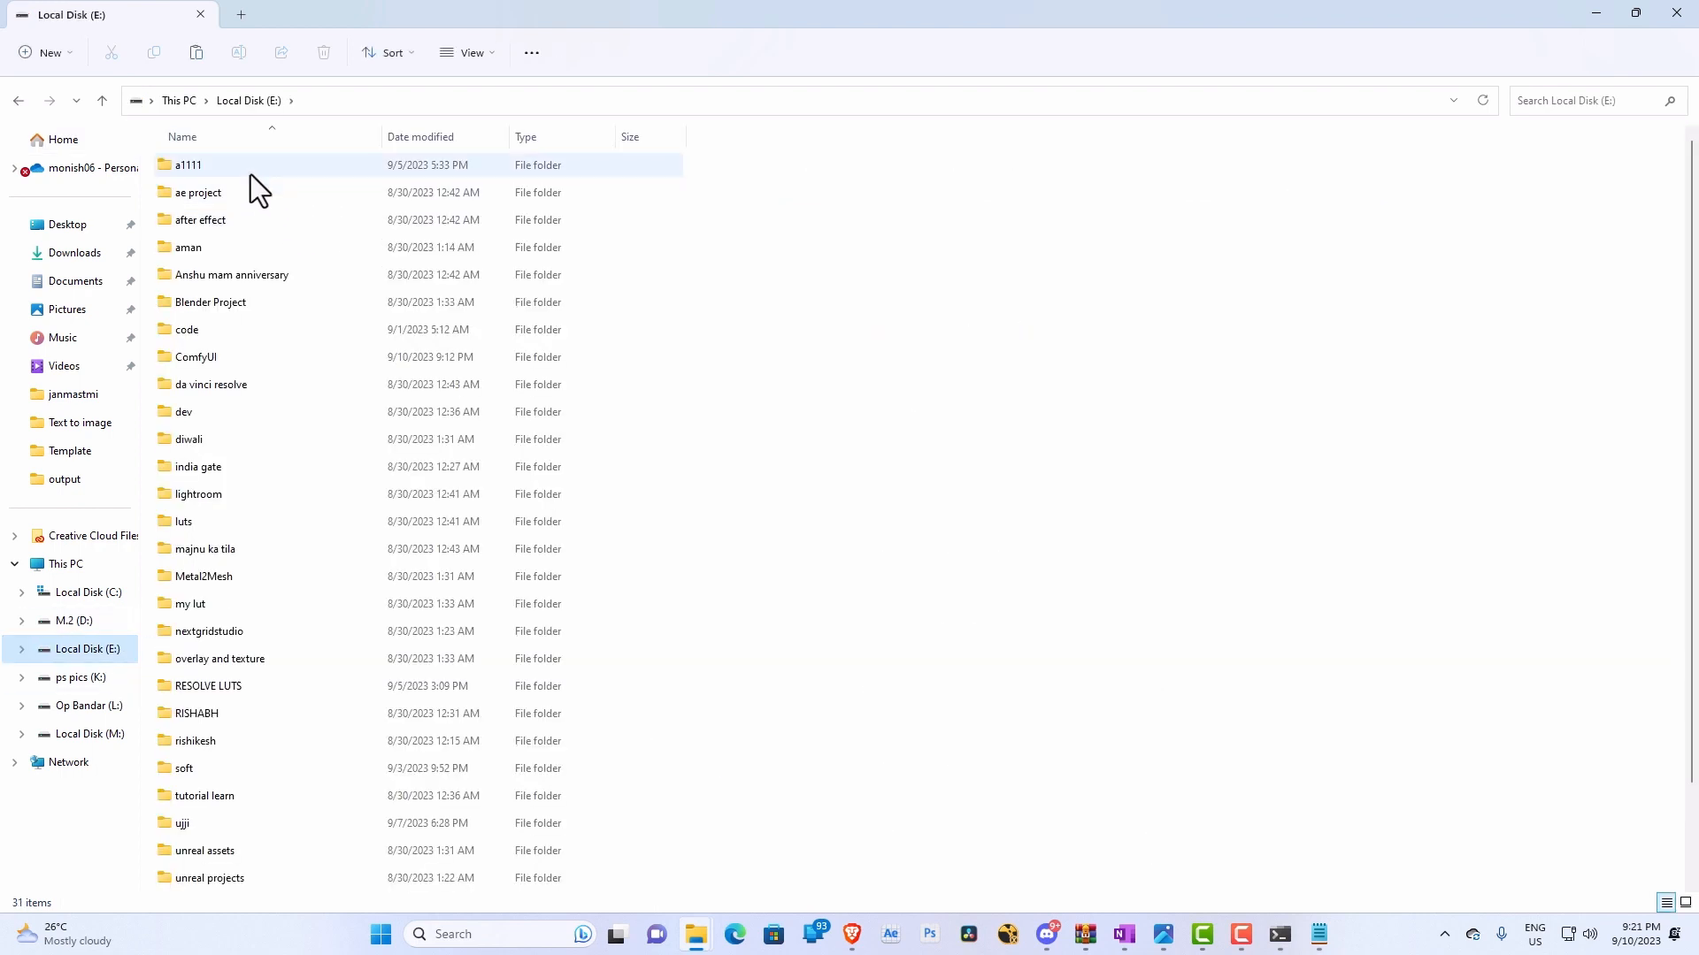
pyautogui.doubleClick(251, 173)
pyautogui.doubleClick(248, 174)
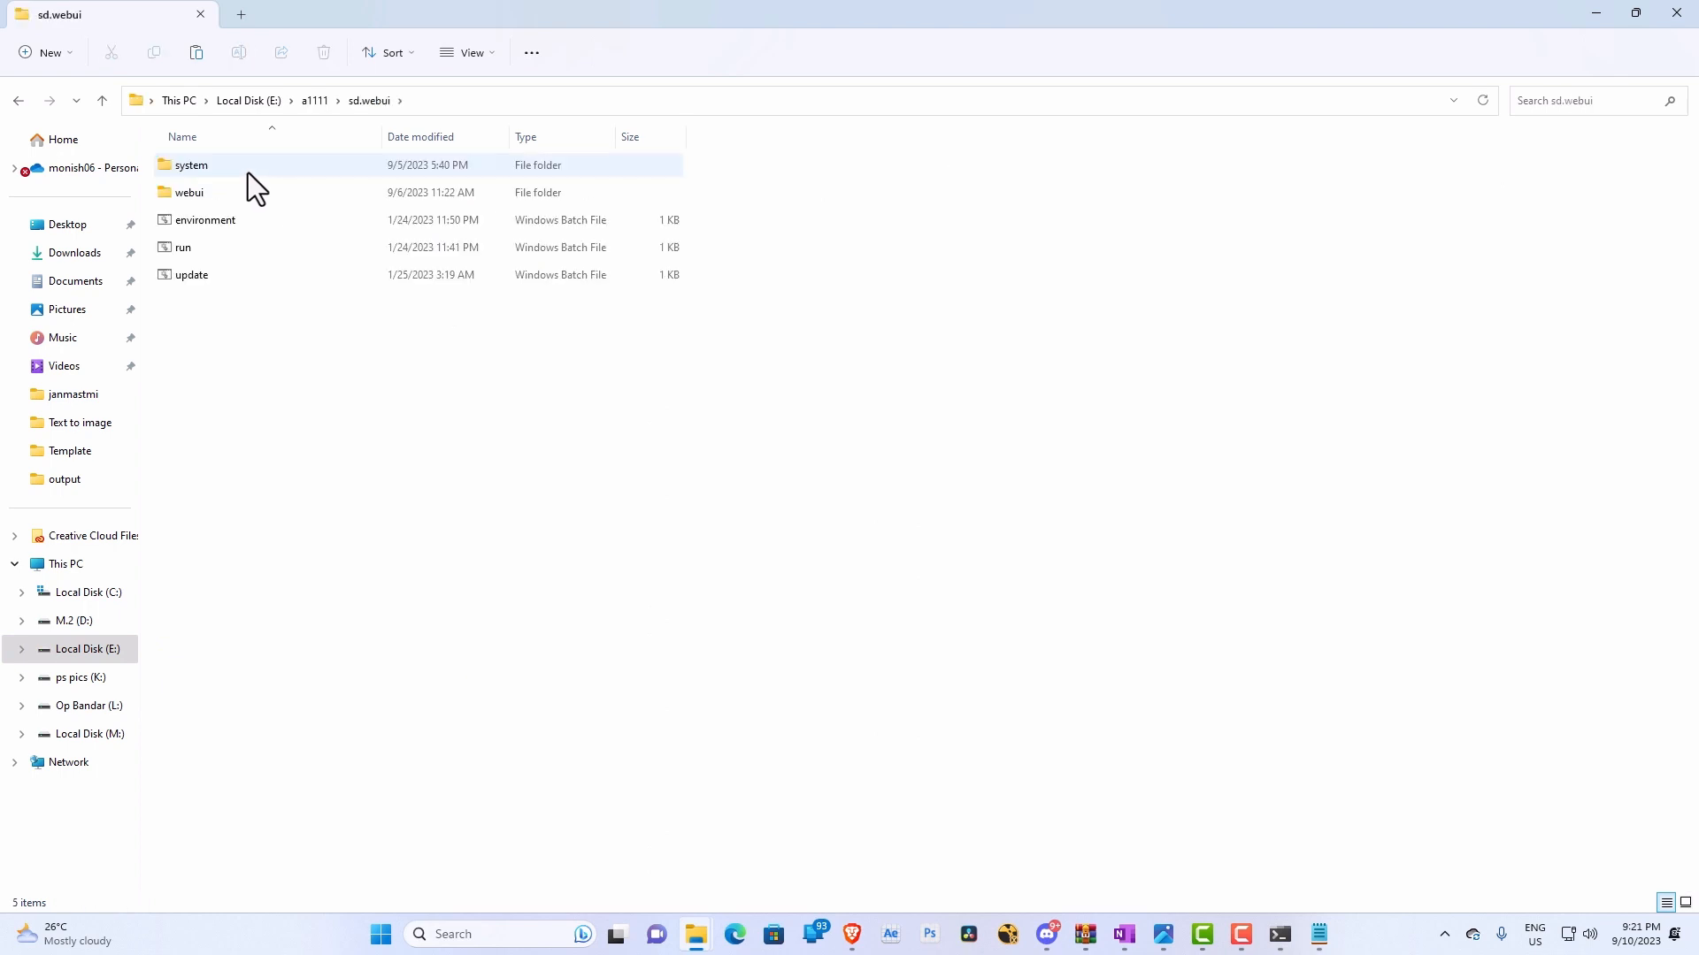
pyautogui.doubleClick(232, 198)
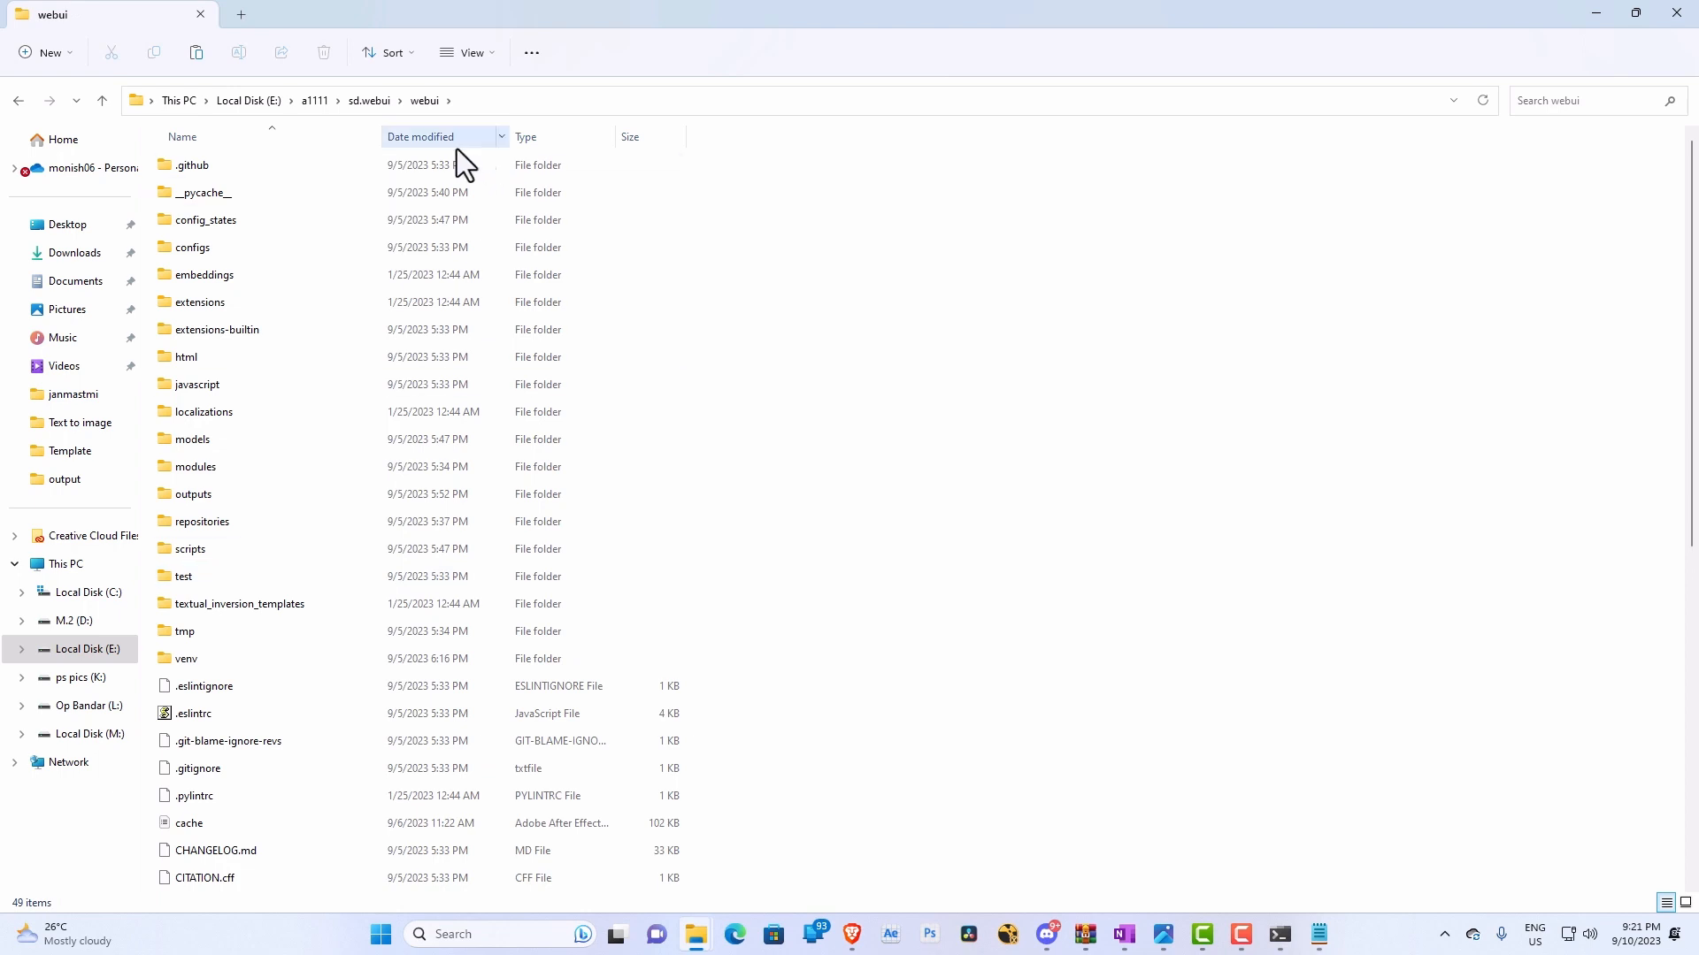
pyautogui.click(491, 104)
pyautogui.hotkey('ctrl', 'c')
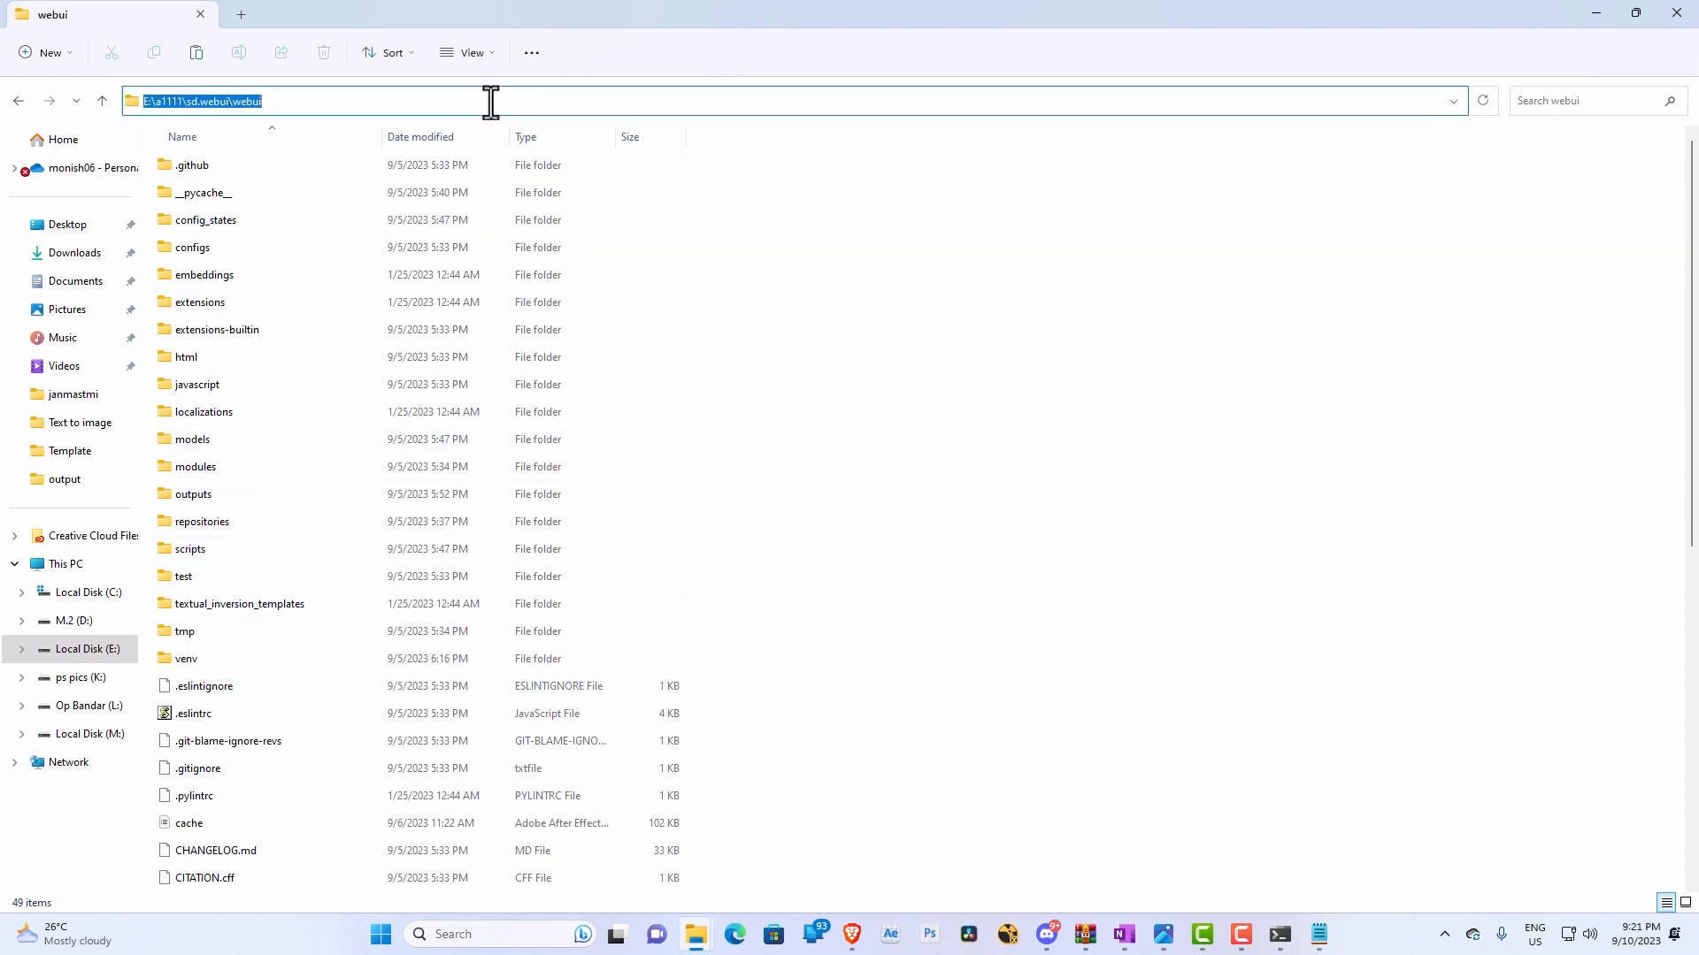
pyautogui.click(1596, 14)
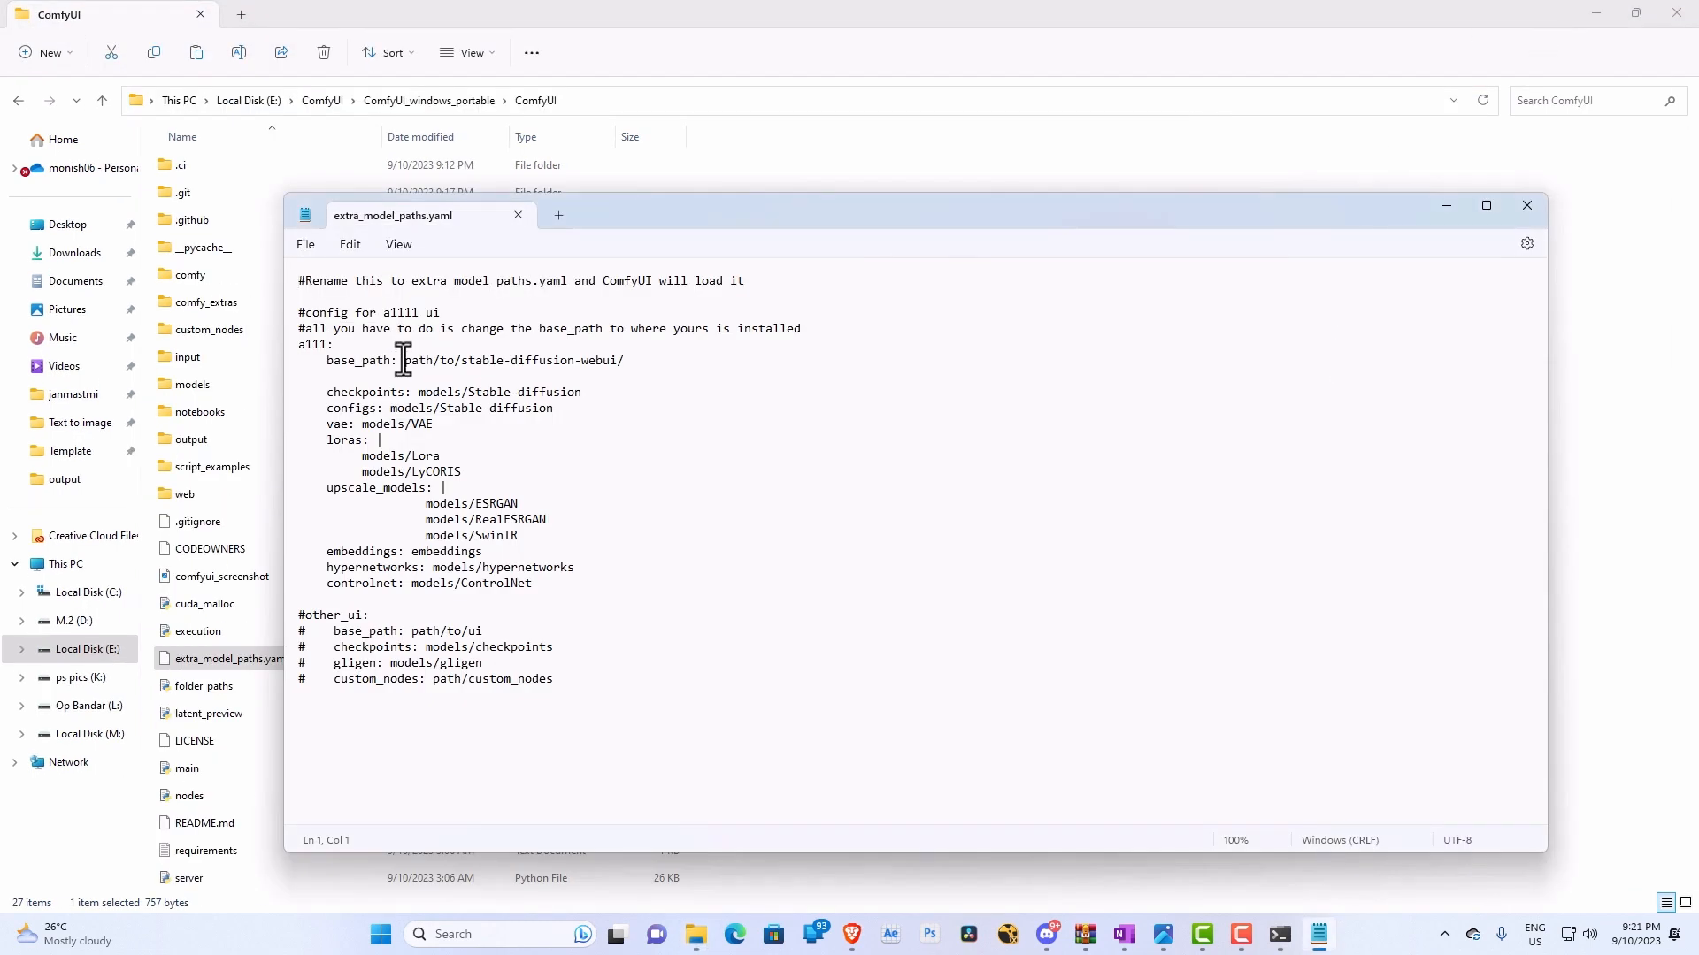
# Set the a111 base_path in extra_model_paths.yaml to E:\a1111\sd.webui\webui, then save and close the file.
pyautogui.moveTo(403, 360); pyautogui.dragTo(628, 369)
pyautogui.hotkey('ctrl', 'v')
pyautogui.click(309, 248)
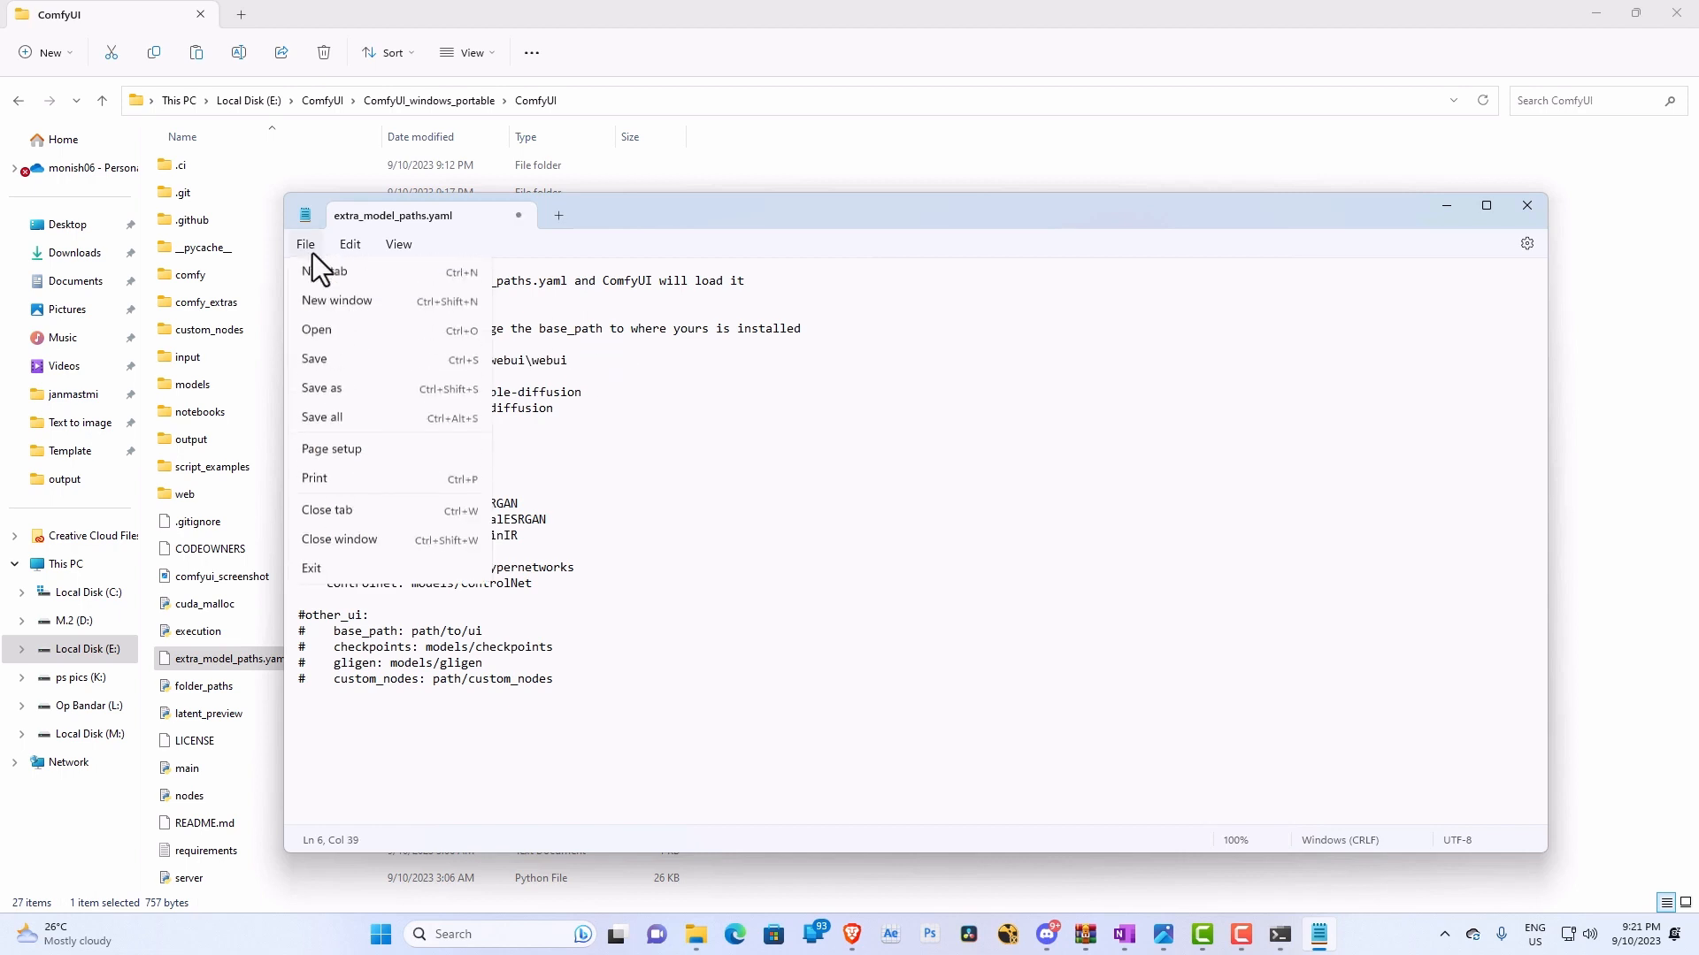
pyautogui.click(317, 358)
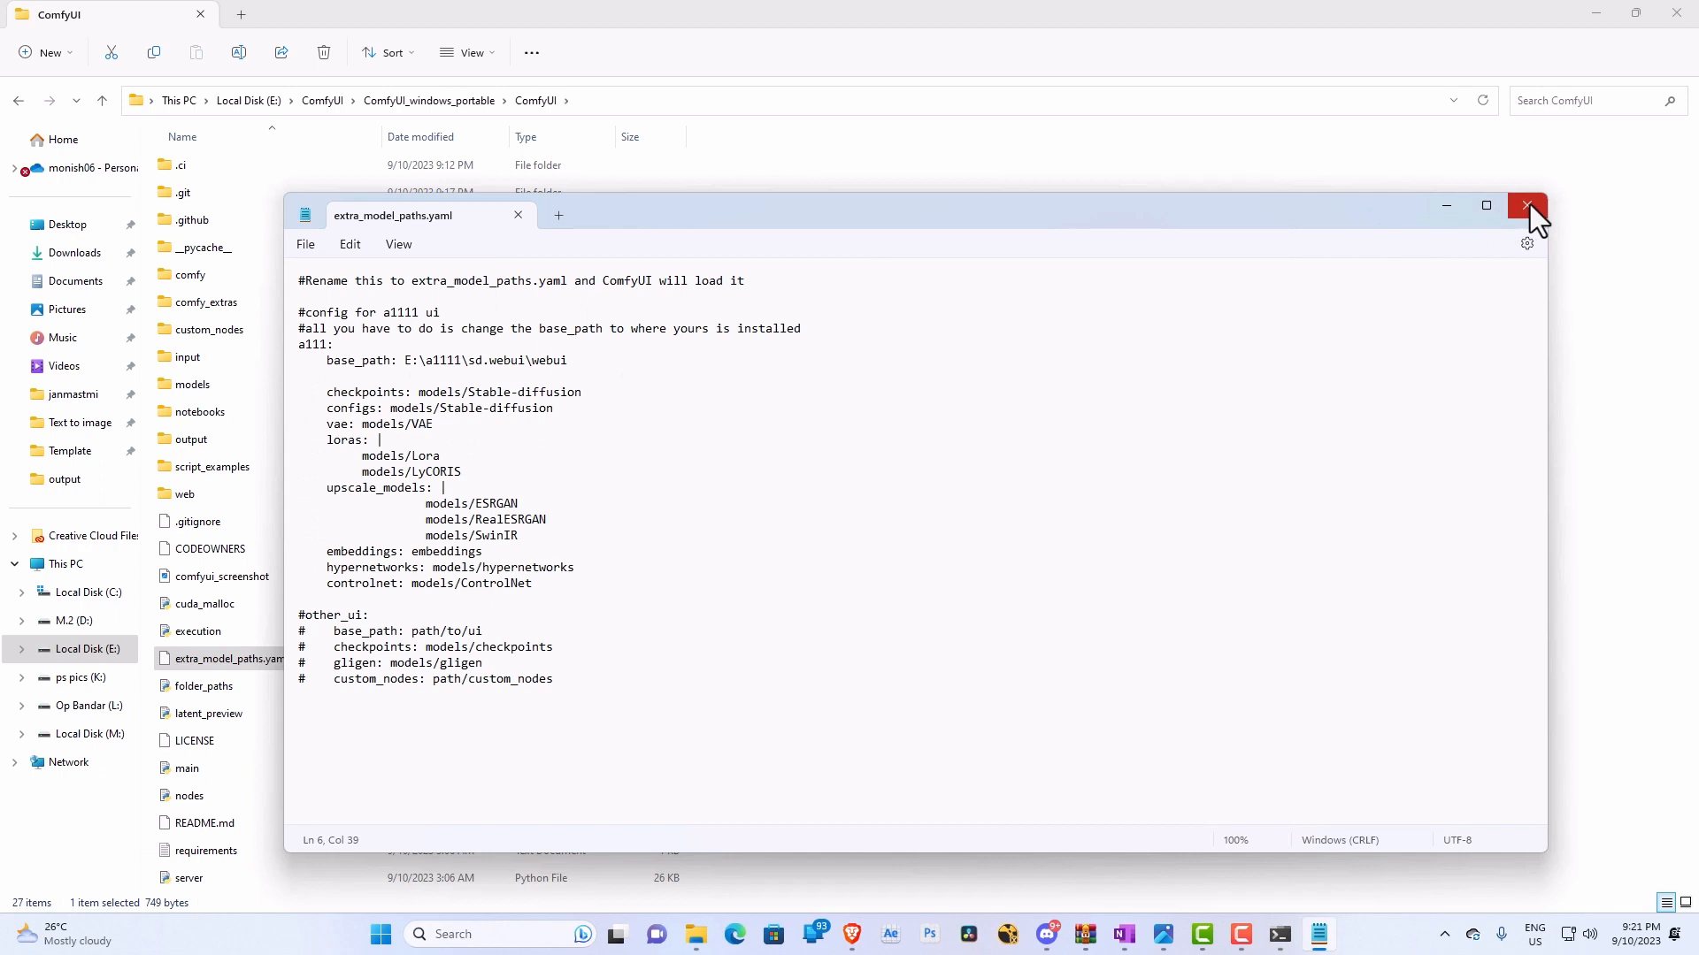
pyautogui.click(1527, 206)
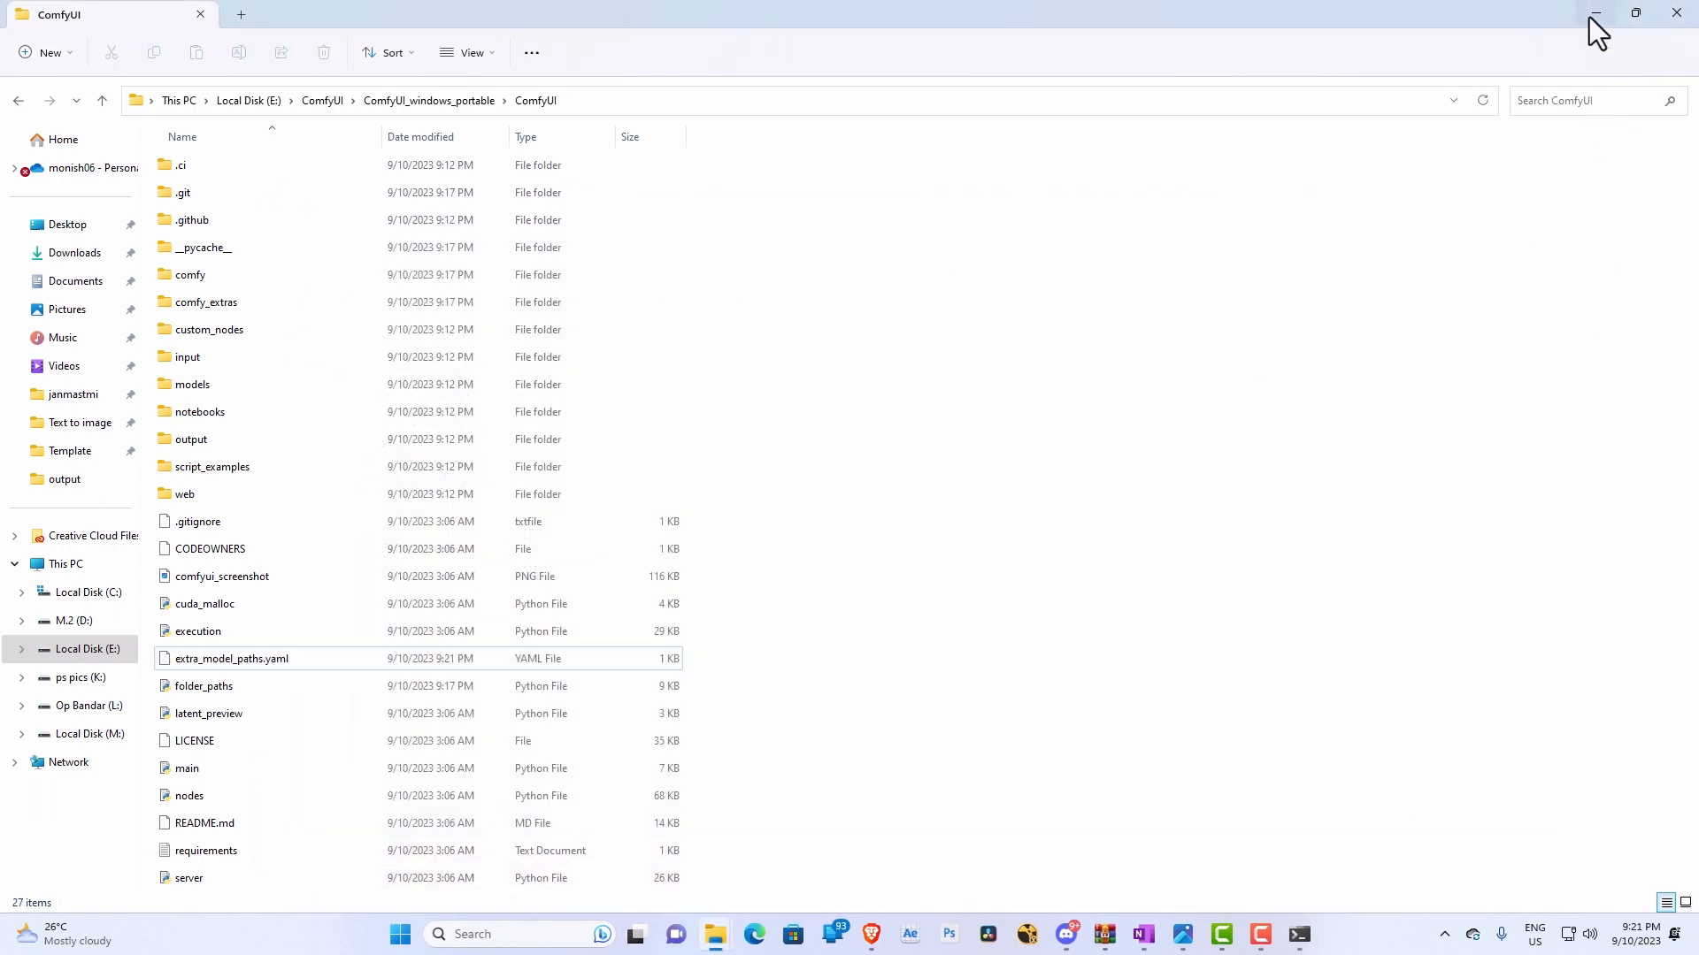
# Close the ComfyUI browser tab and shut down its running server console.
pyautogui.click(1594, 13)
pyautogui.click(1309, 14)
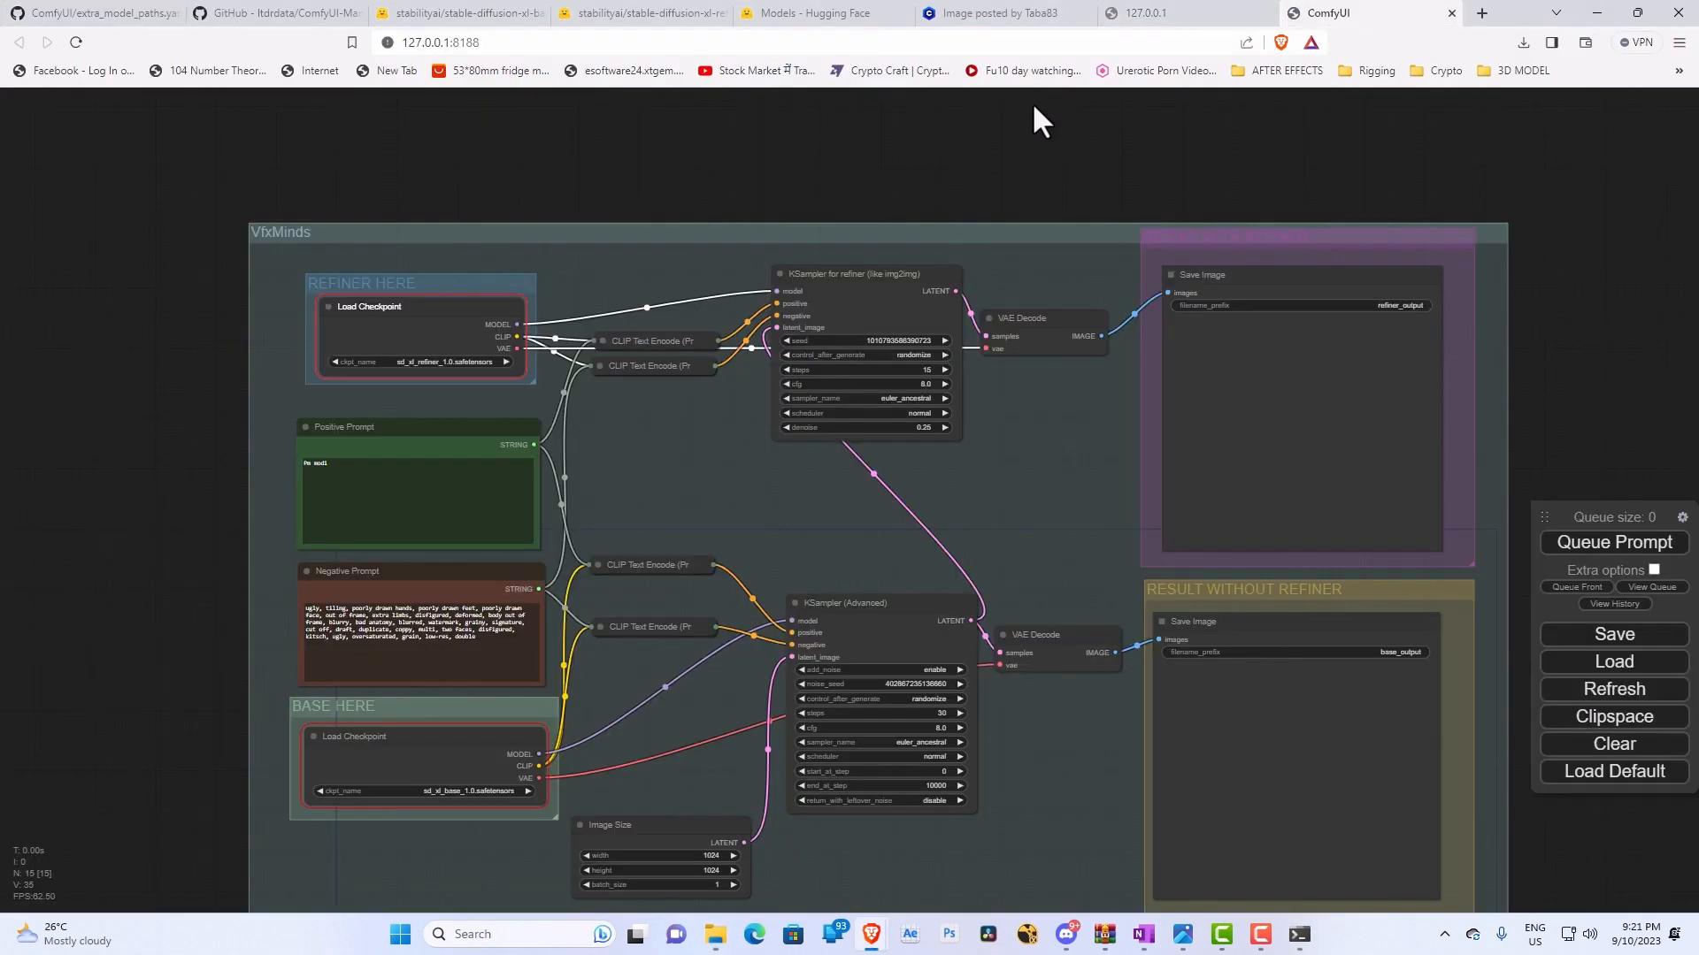
pyautogui.click(1451, 15)
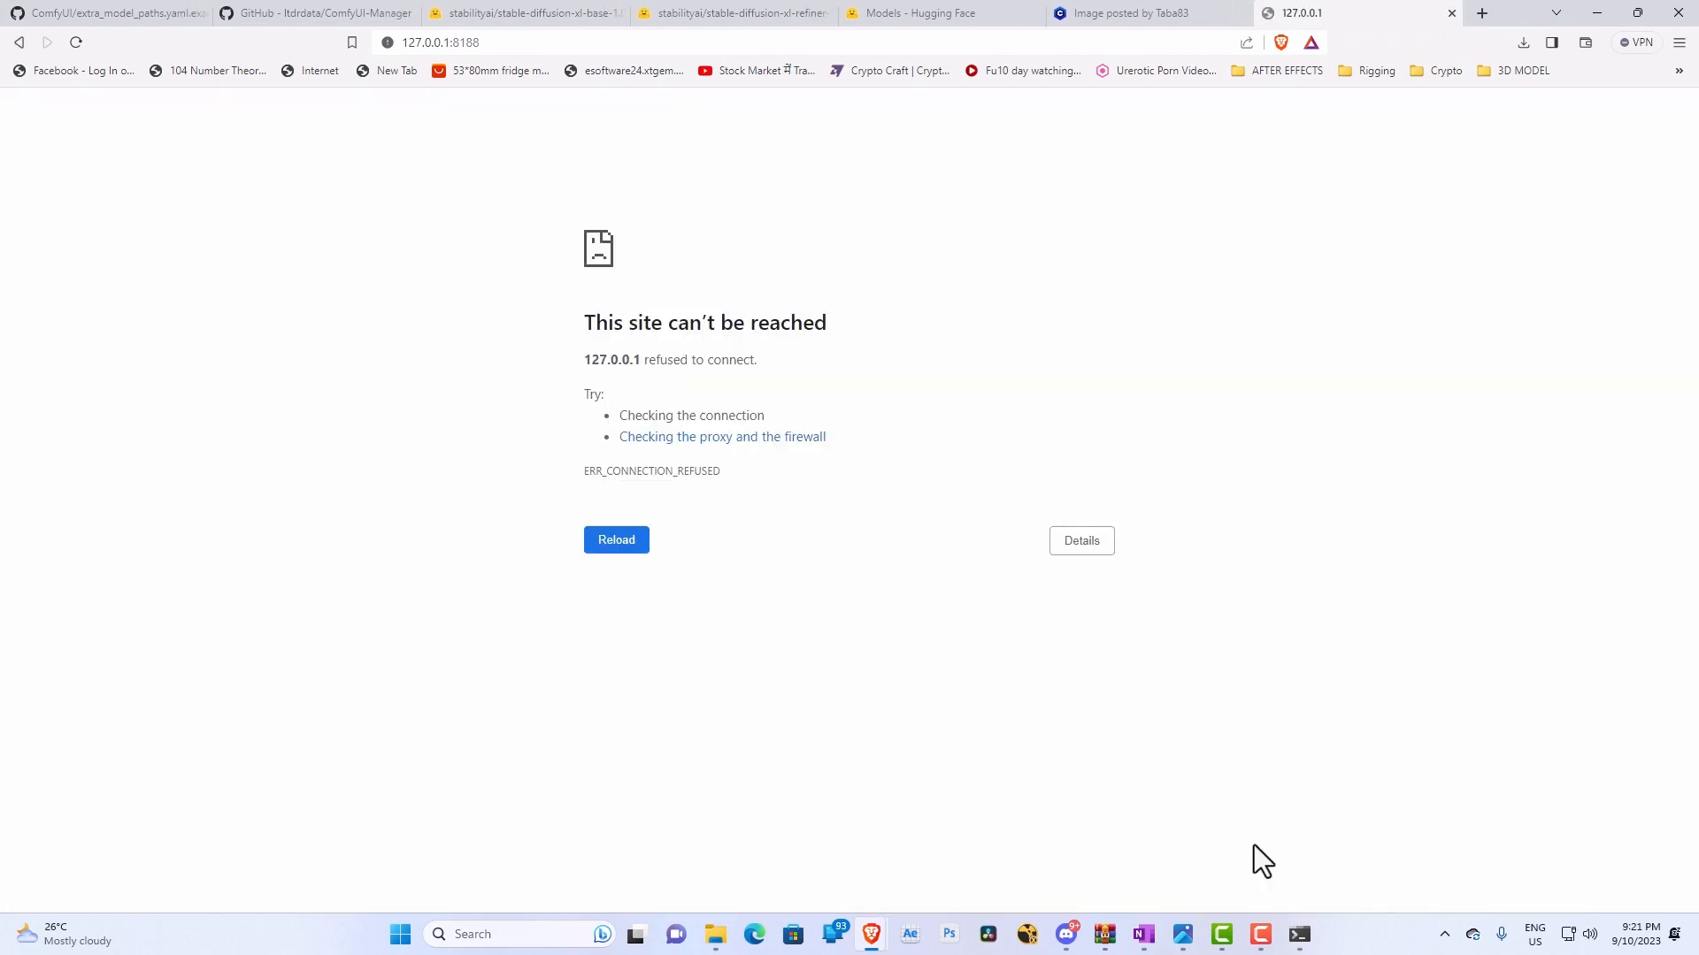
pyautogui.click(1299, 934)
pyautogui.click(1038, 94)
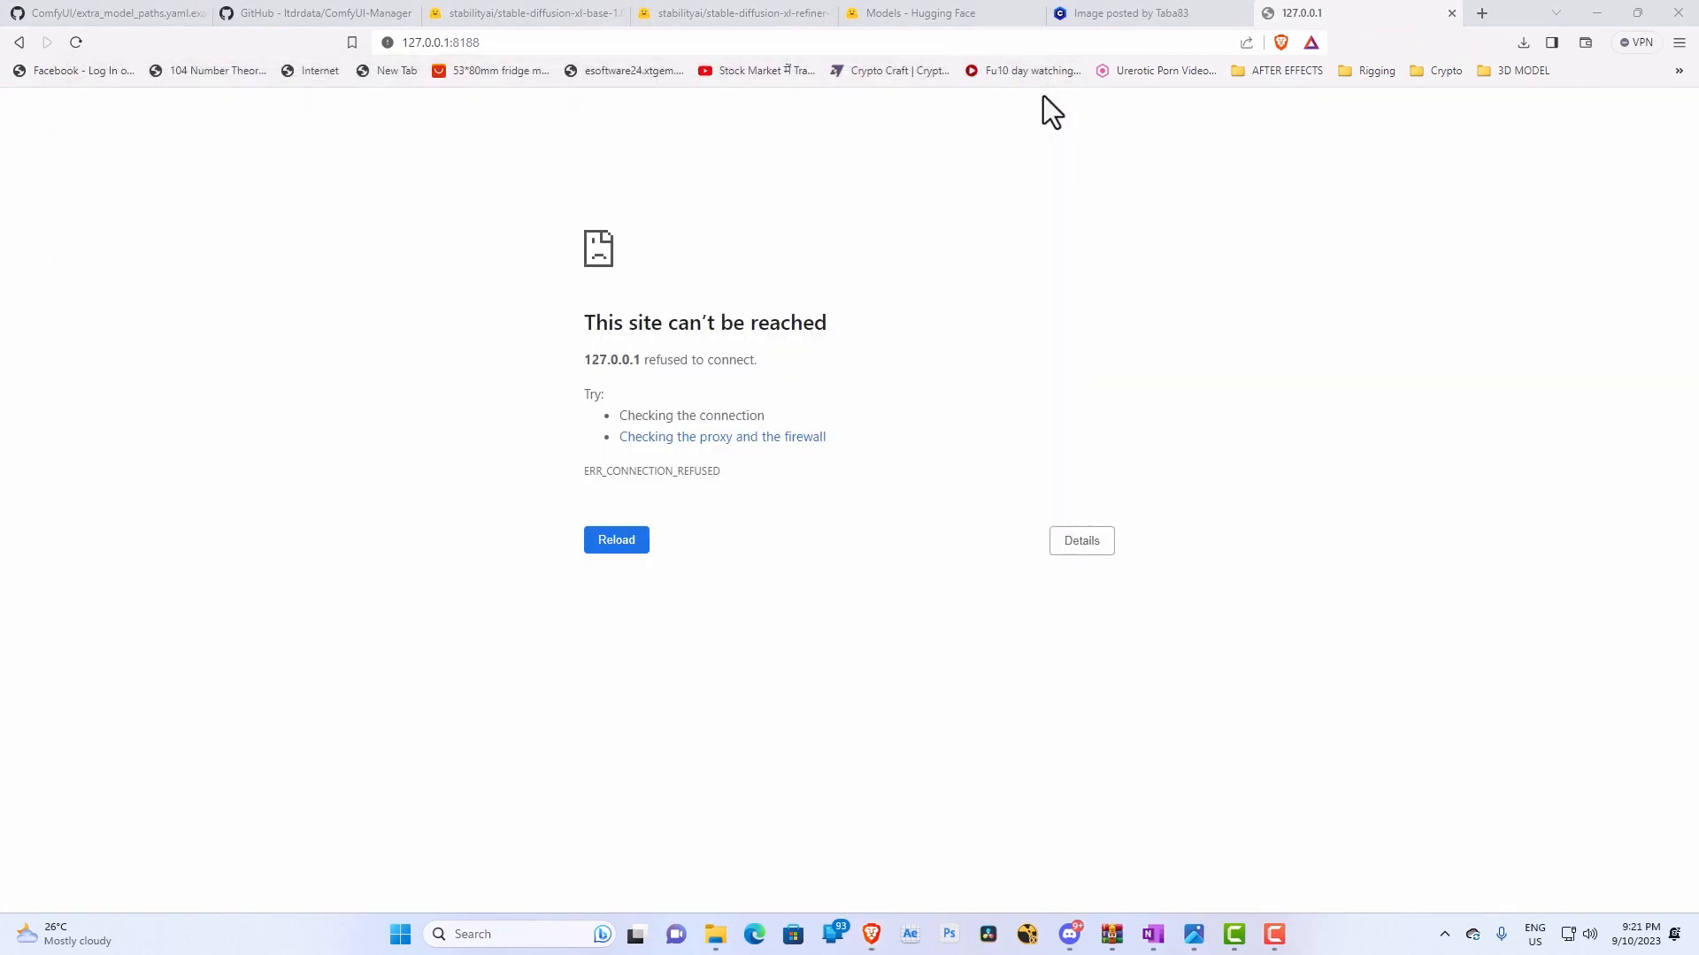
# Go back to the ComfyUI_windows_portable folder and launch ComfyUI with run_nvidia_gpu.
pyautogui.moveTo(736, 929)
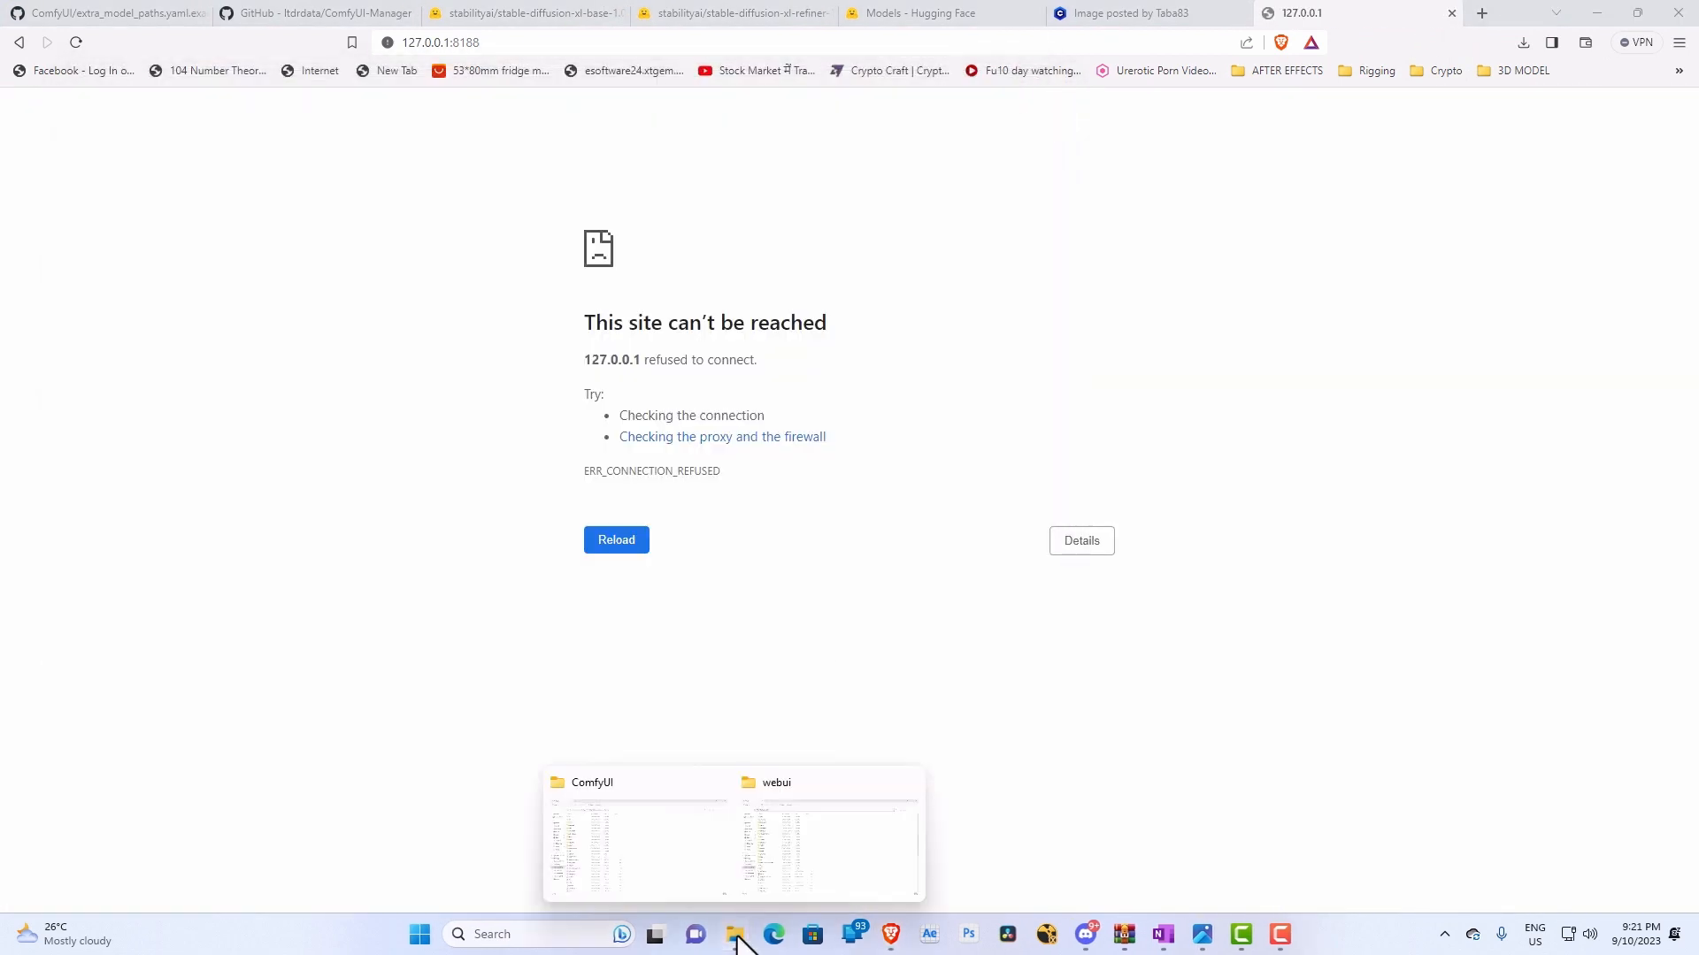
pyautogui.click(639, 853)
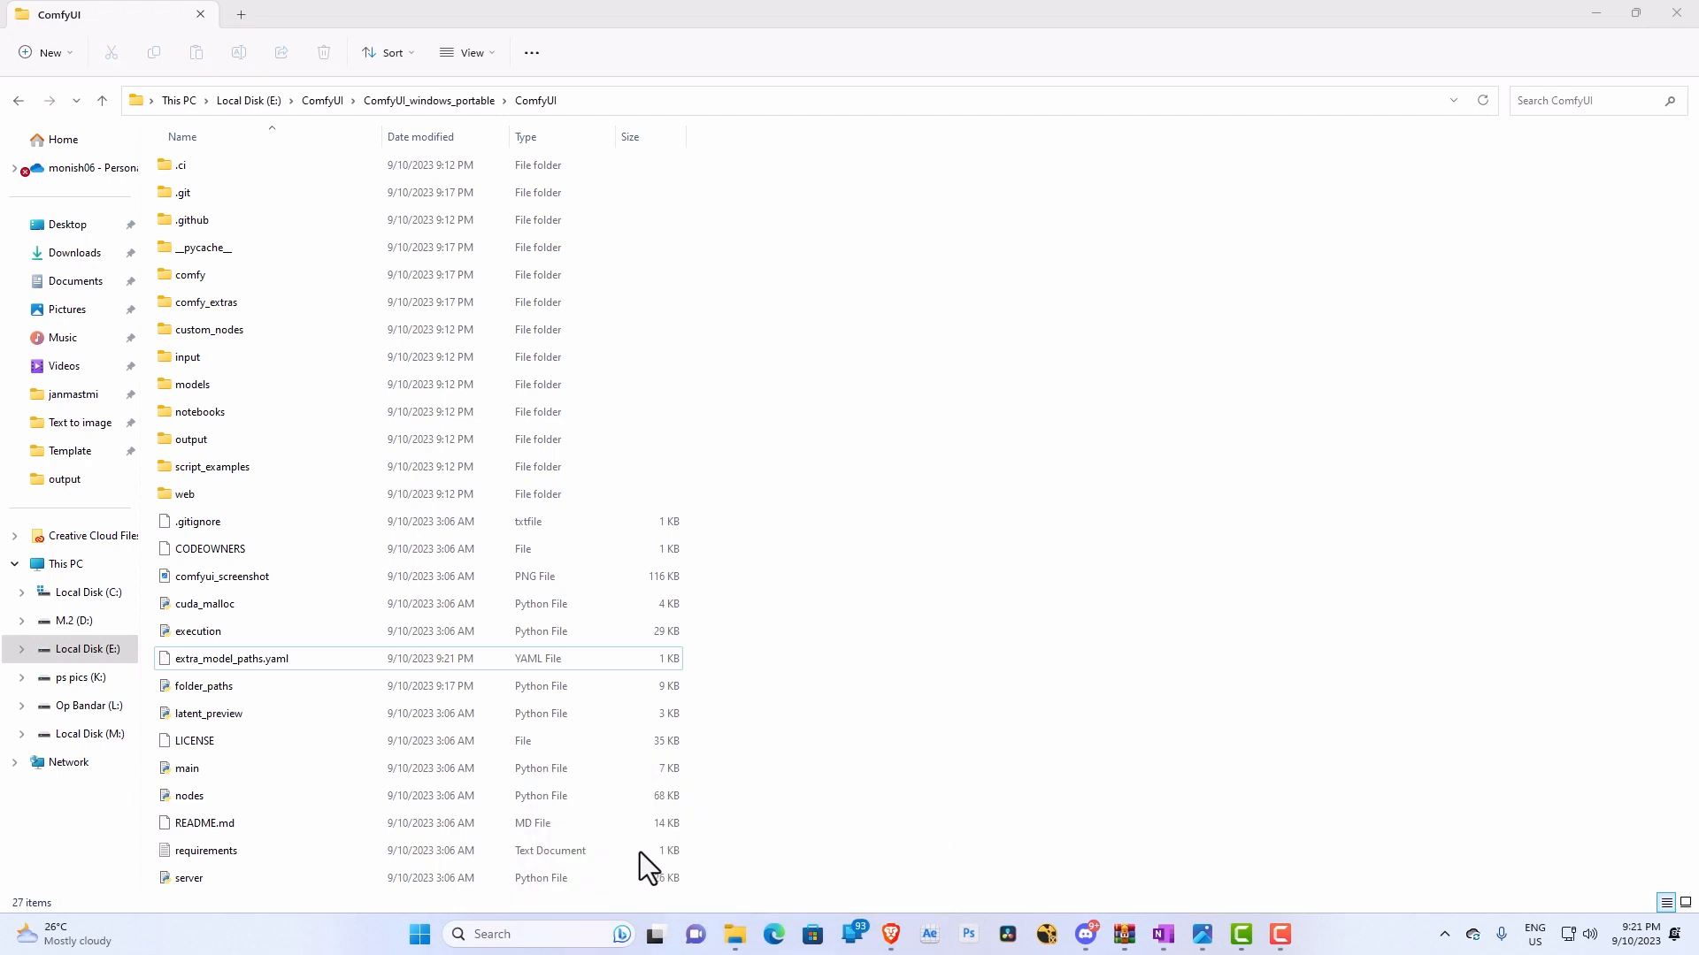
pyautogui.click(396, 100)
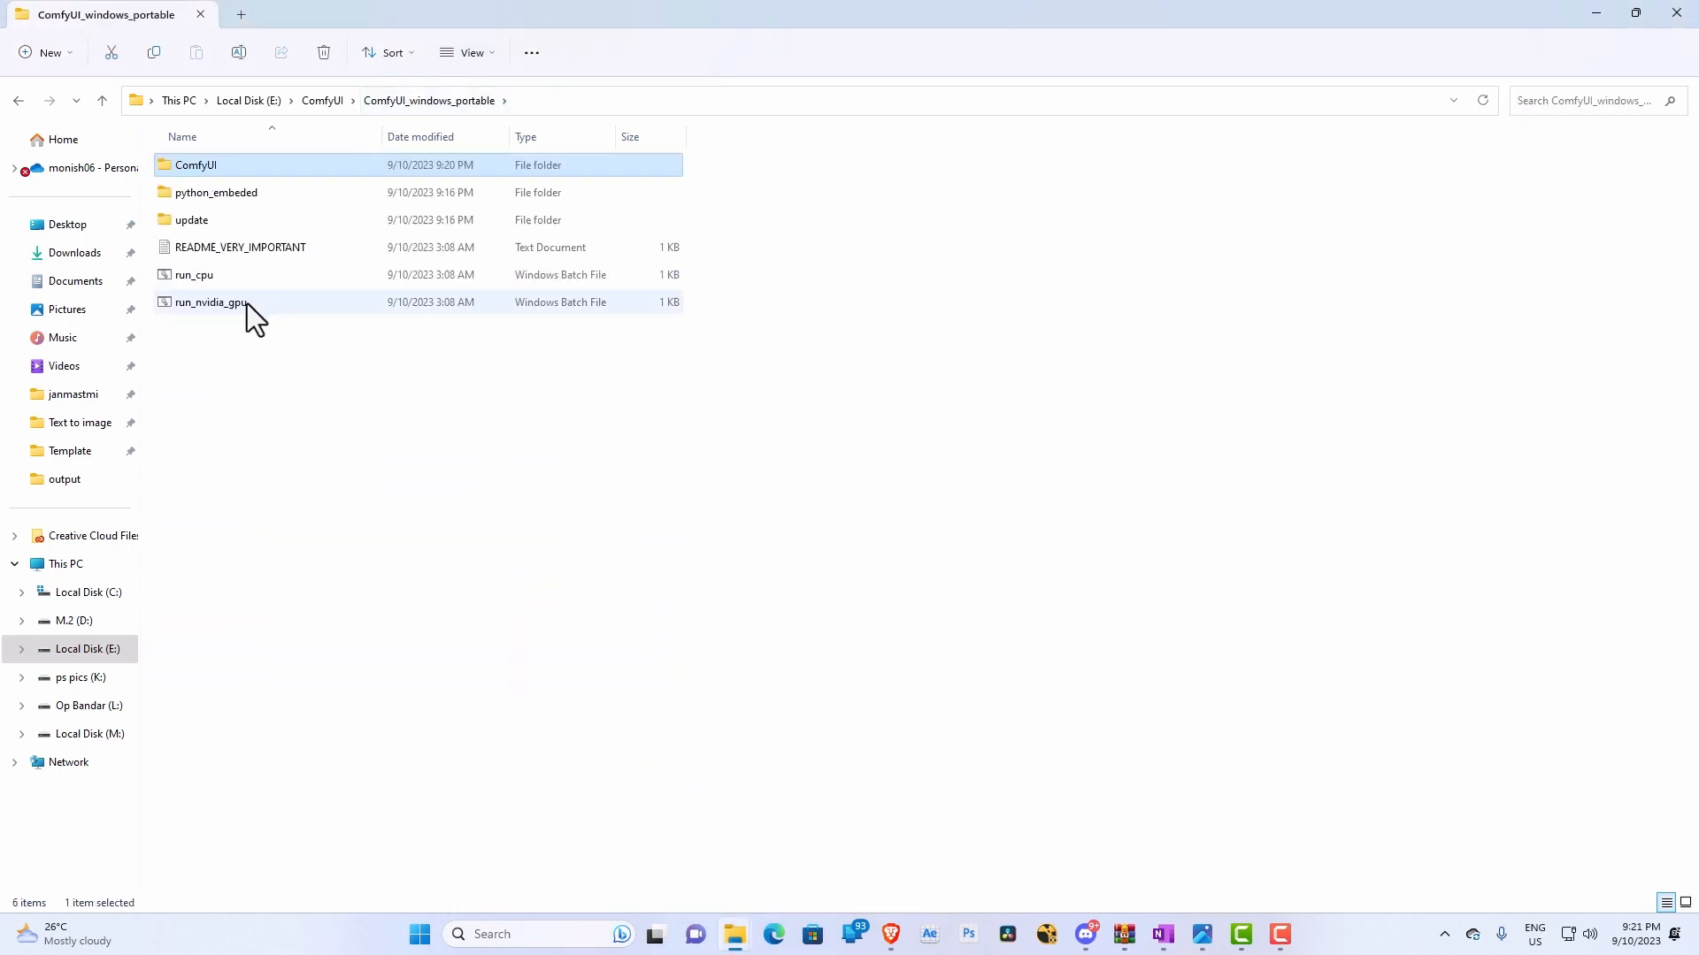
pyautogui.doubleClick(247, 304)
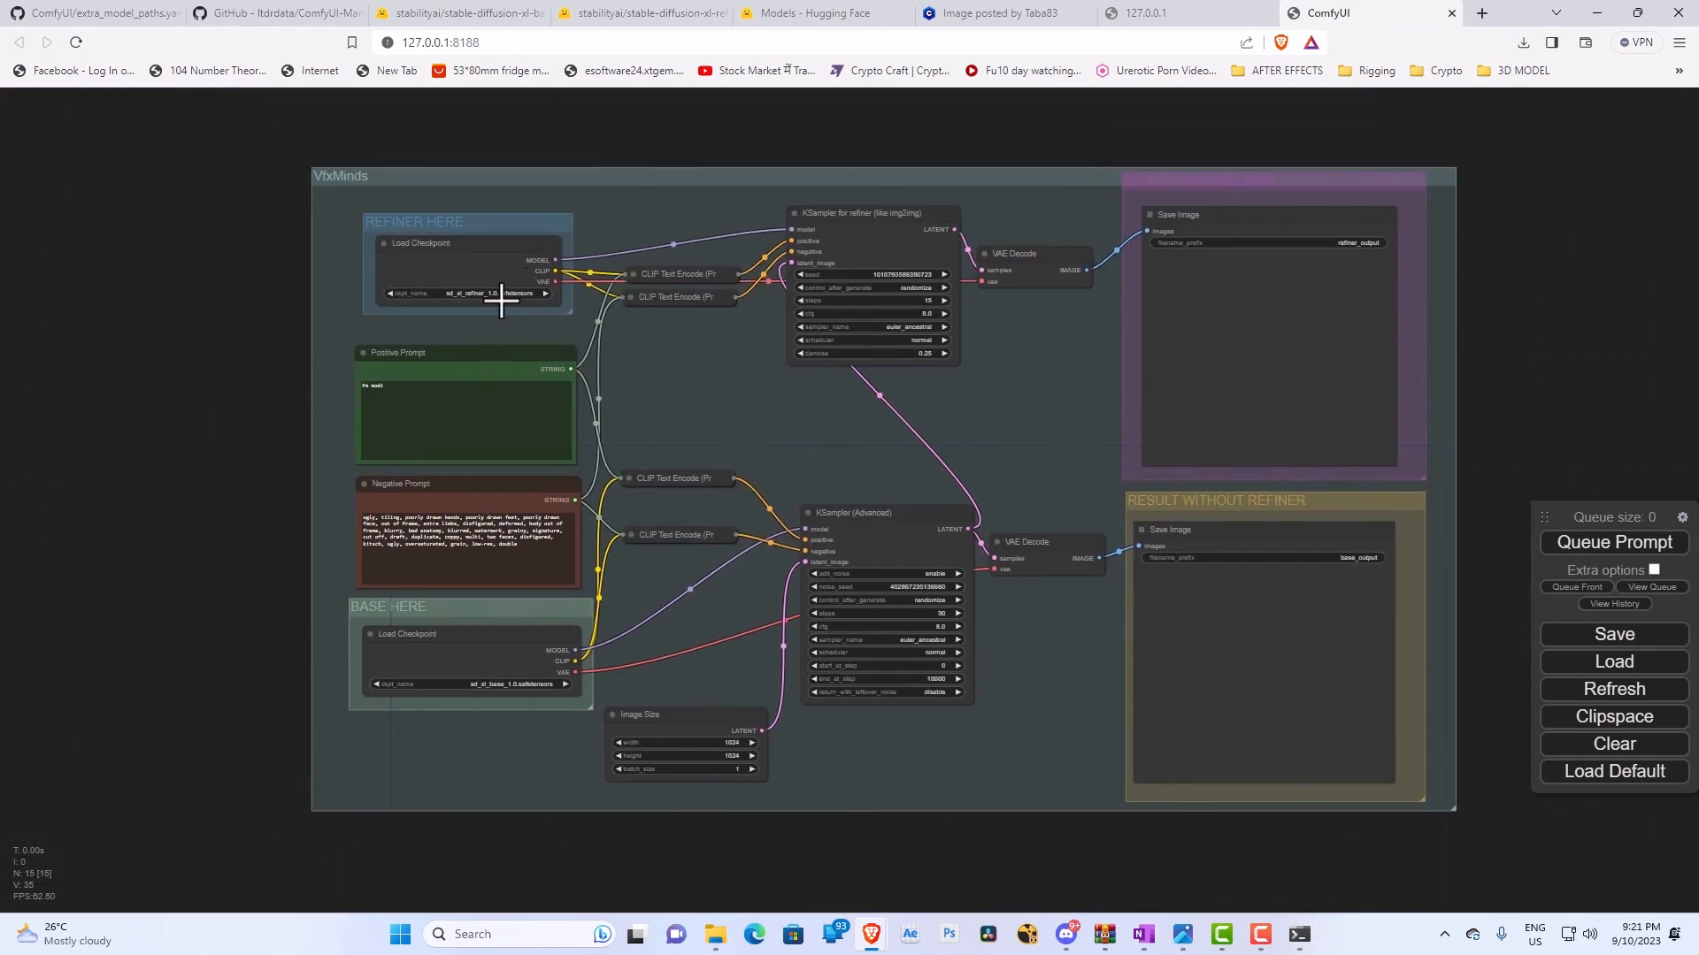
# List the checkpoints available to the refiner and compare them with the files in the webui models\Stable-diffusion folder.
pyautogui.click(511, 293)
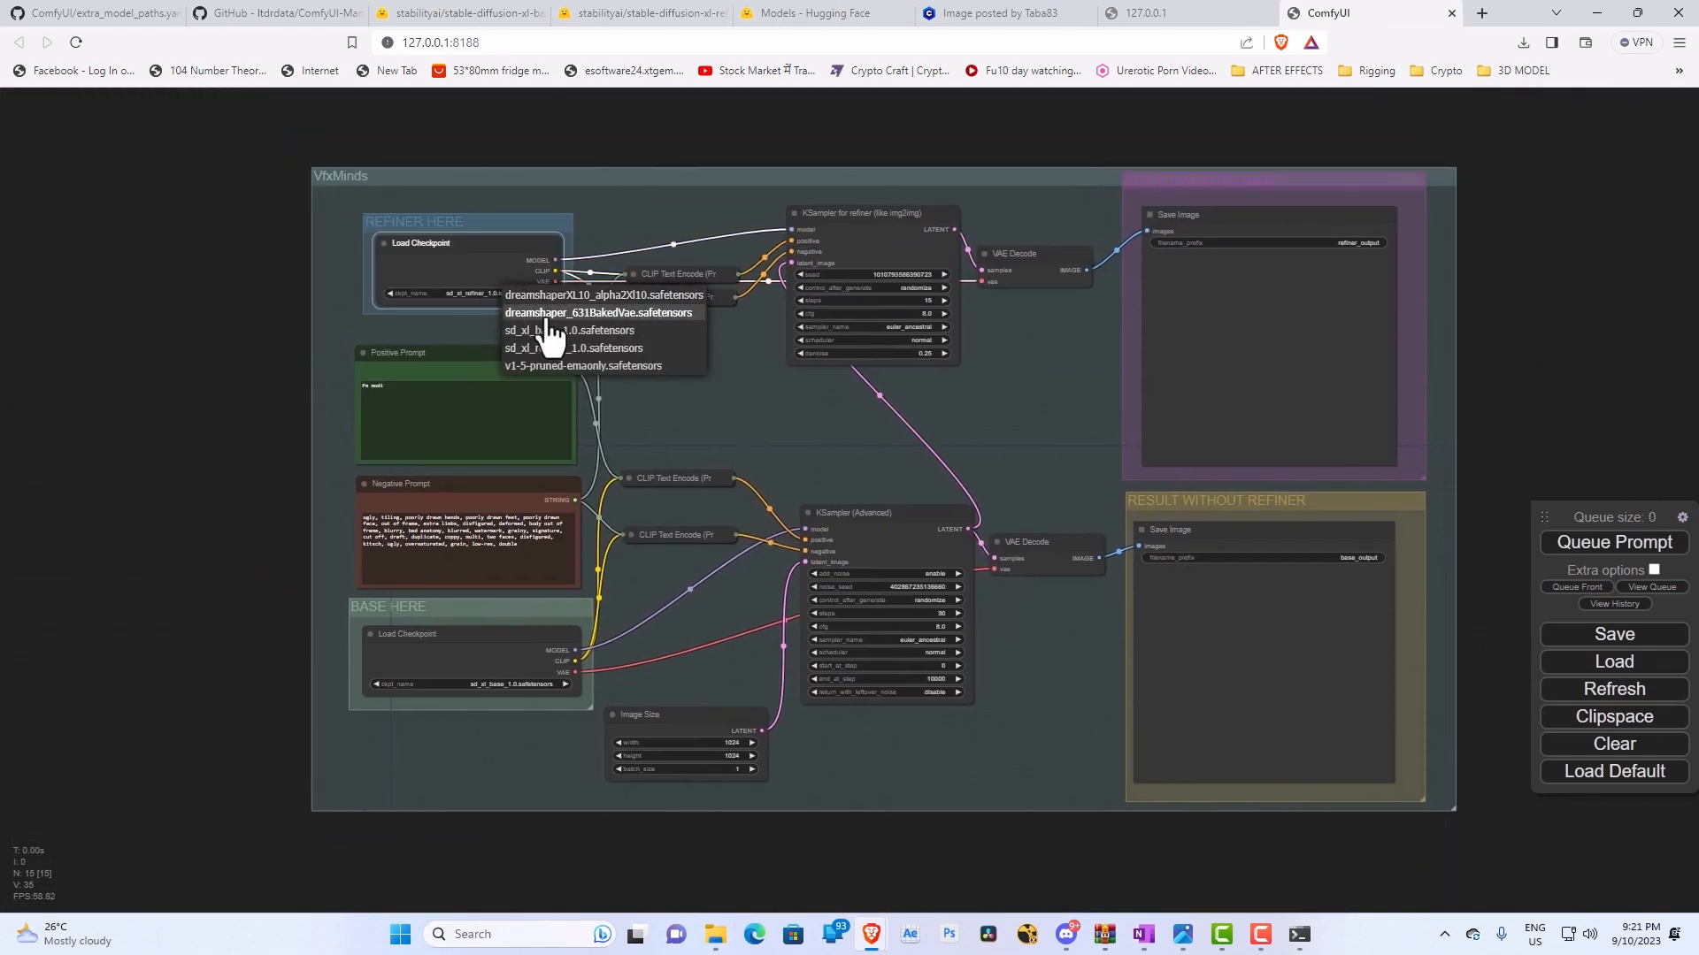
pyautogui.moveTo(715, 949)
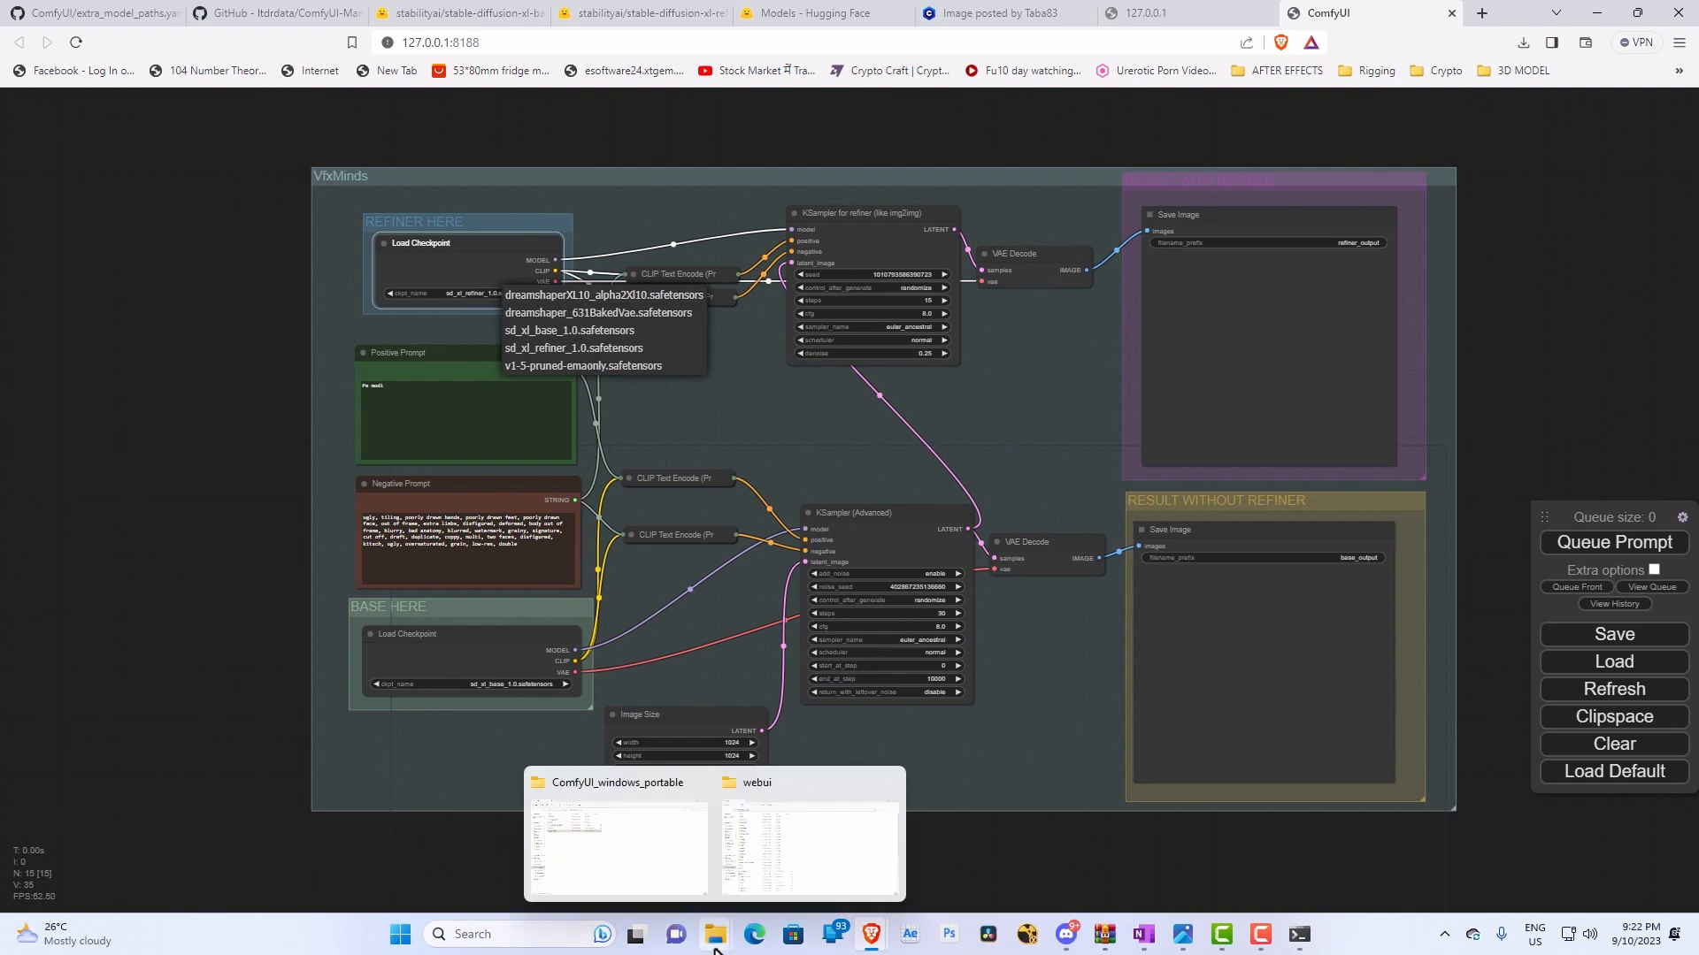
pyautogui.click(785, 868)
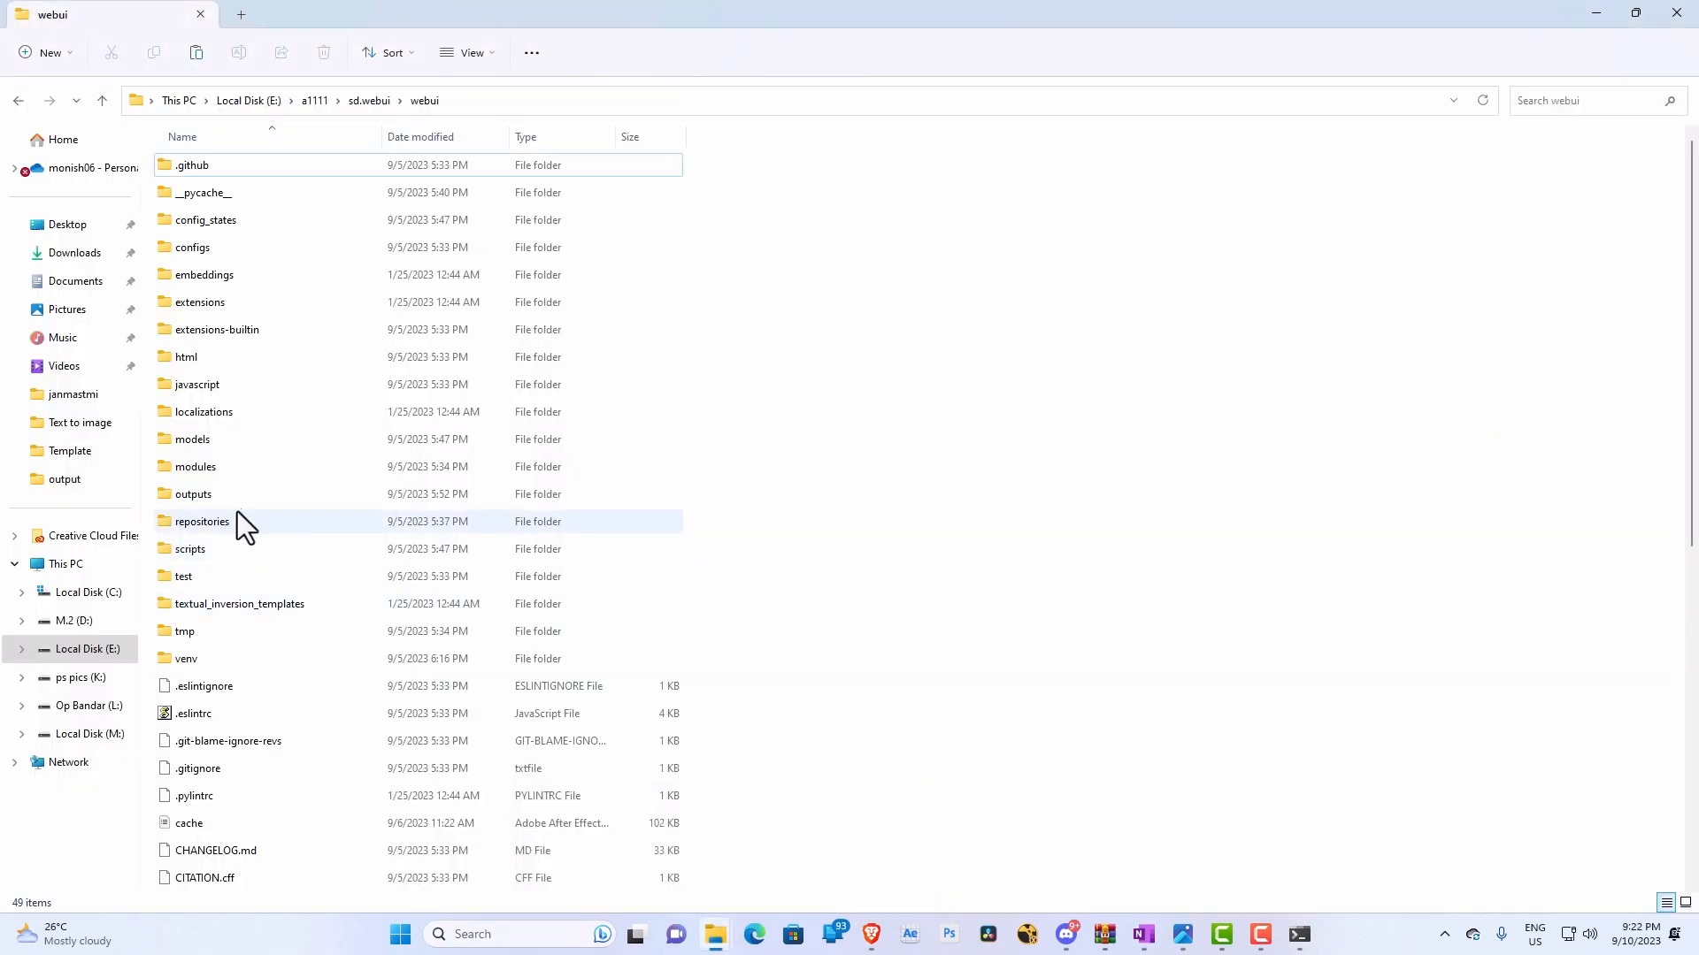
pyautogui.doubleClick(217, 442)
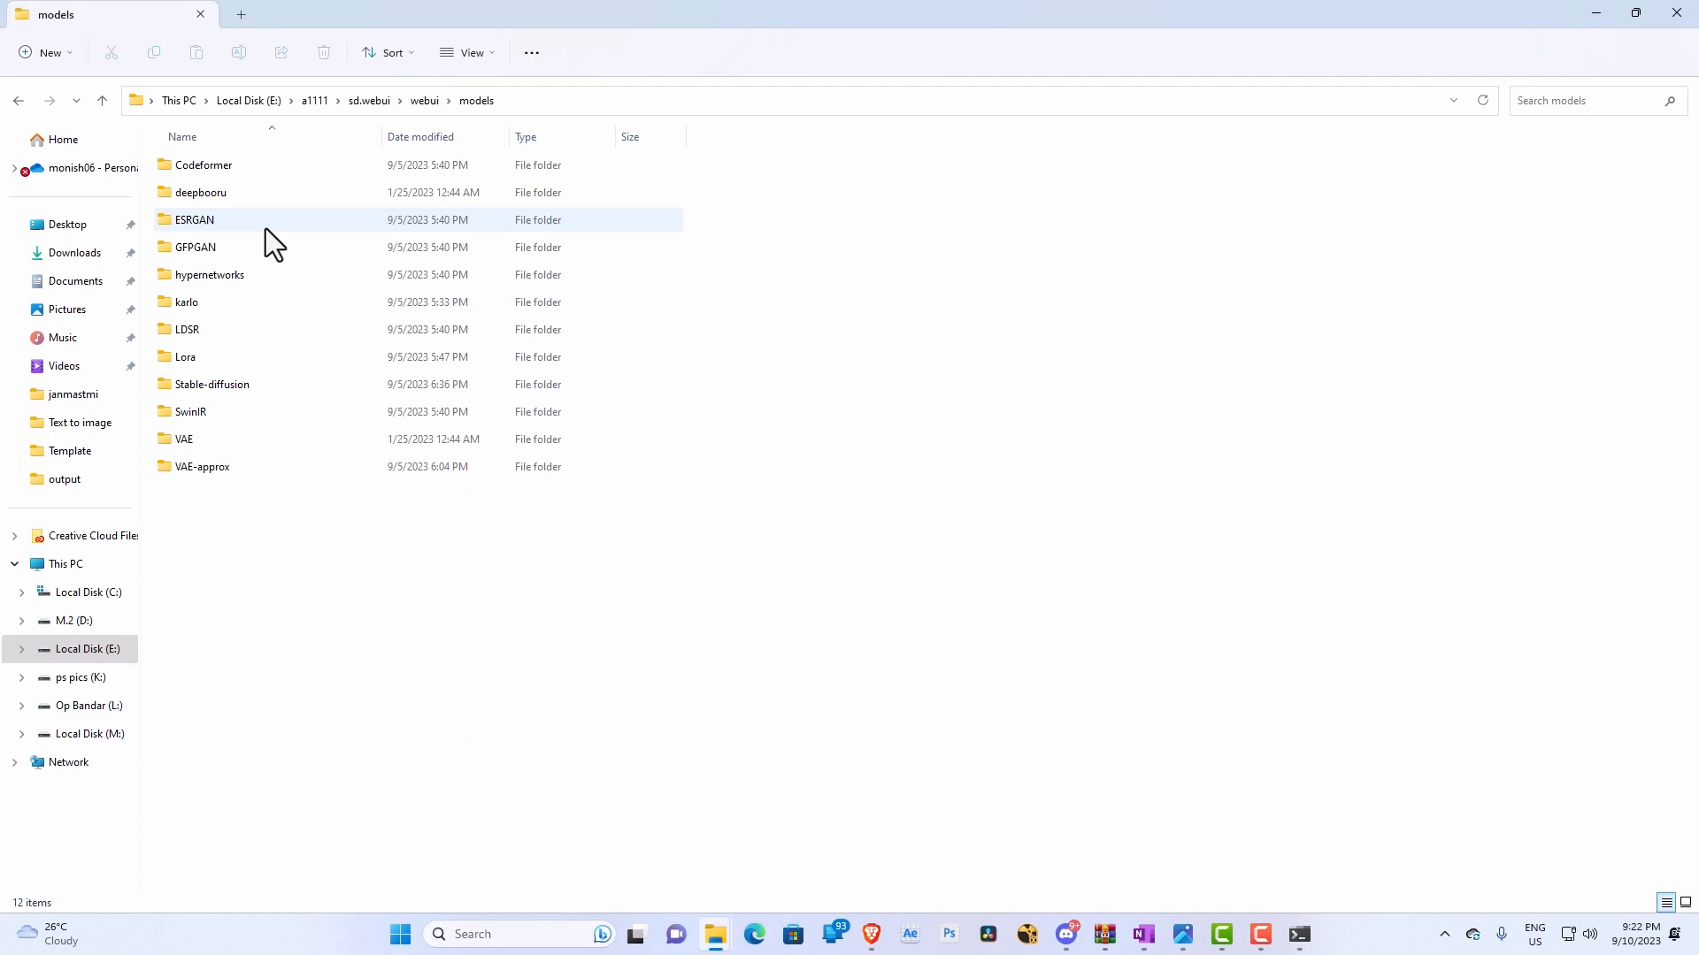
pyautogui.doubleClick(233, 389)
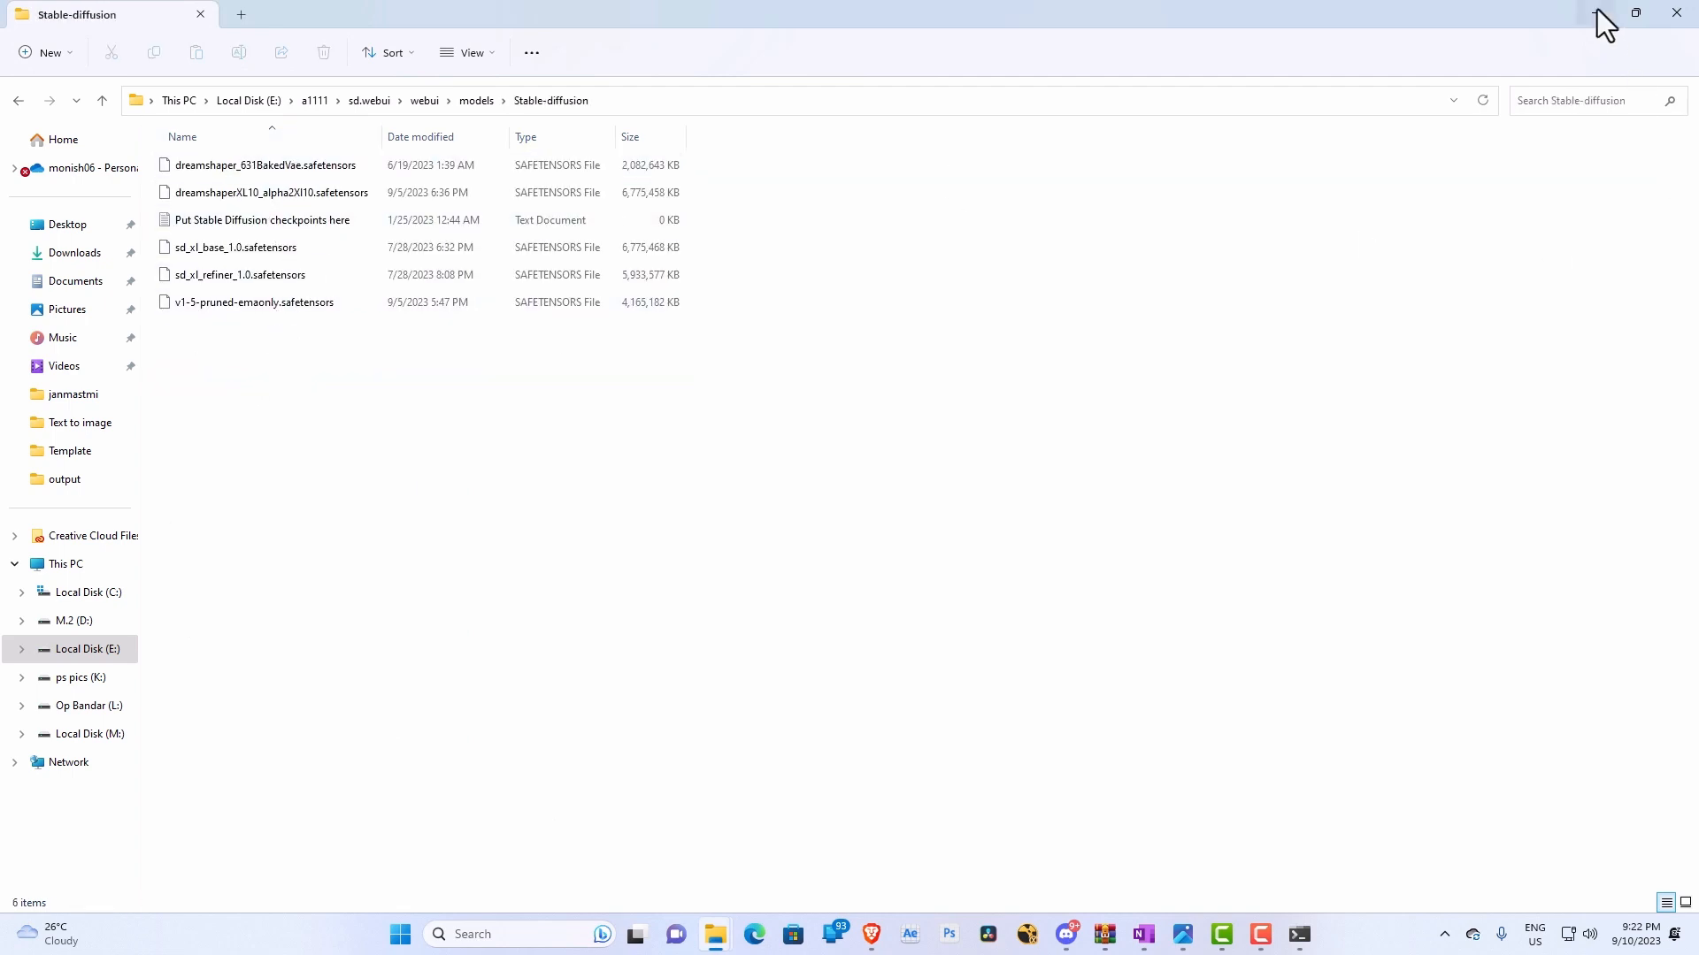
# Look through the contents of the webui folder used as the base path and return to the ComfyUI workflow.
pyautogui.click(423, 101)
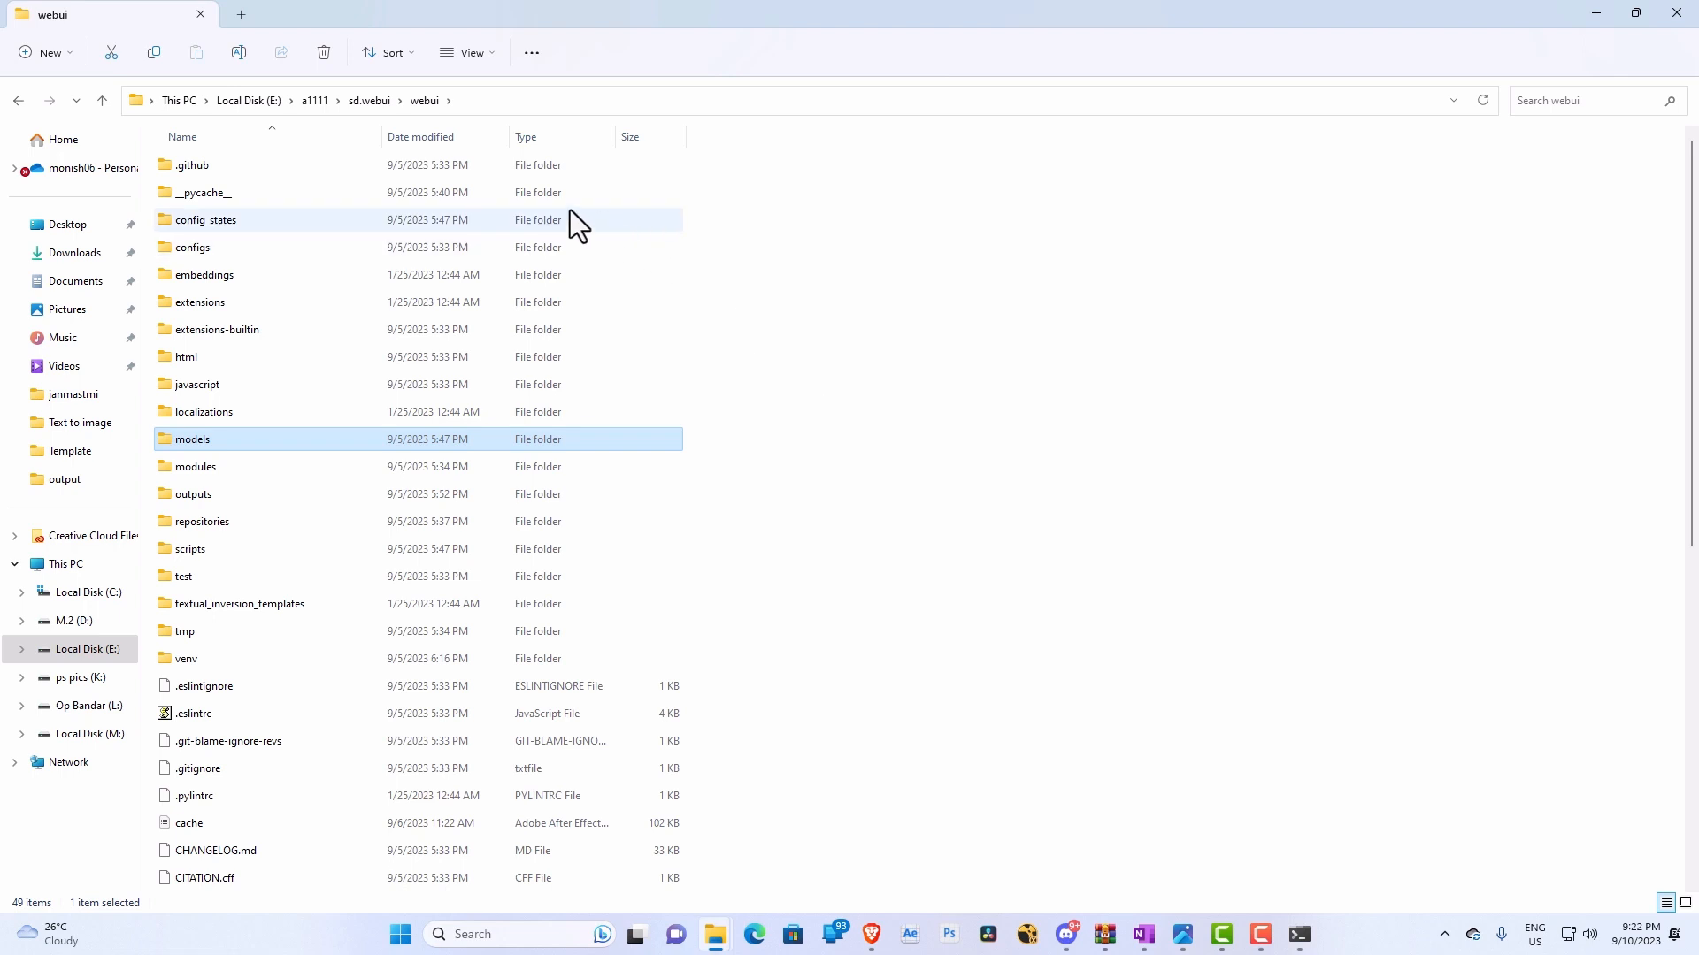
pyautogui.scroll(-7, 730, 547)
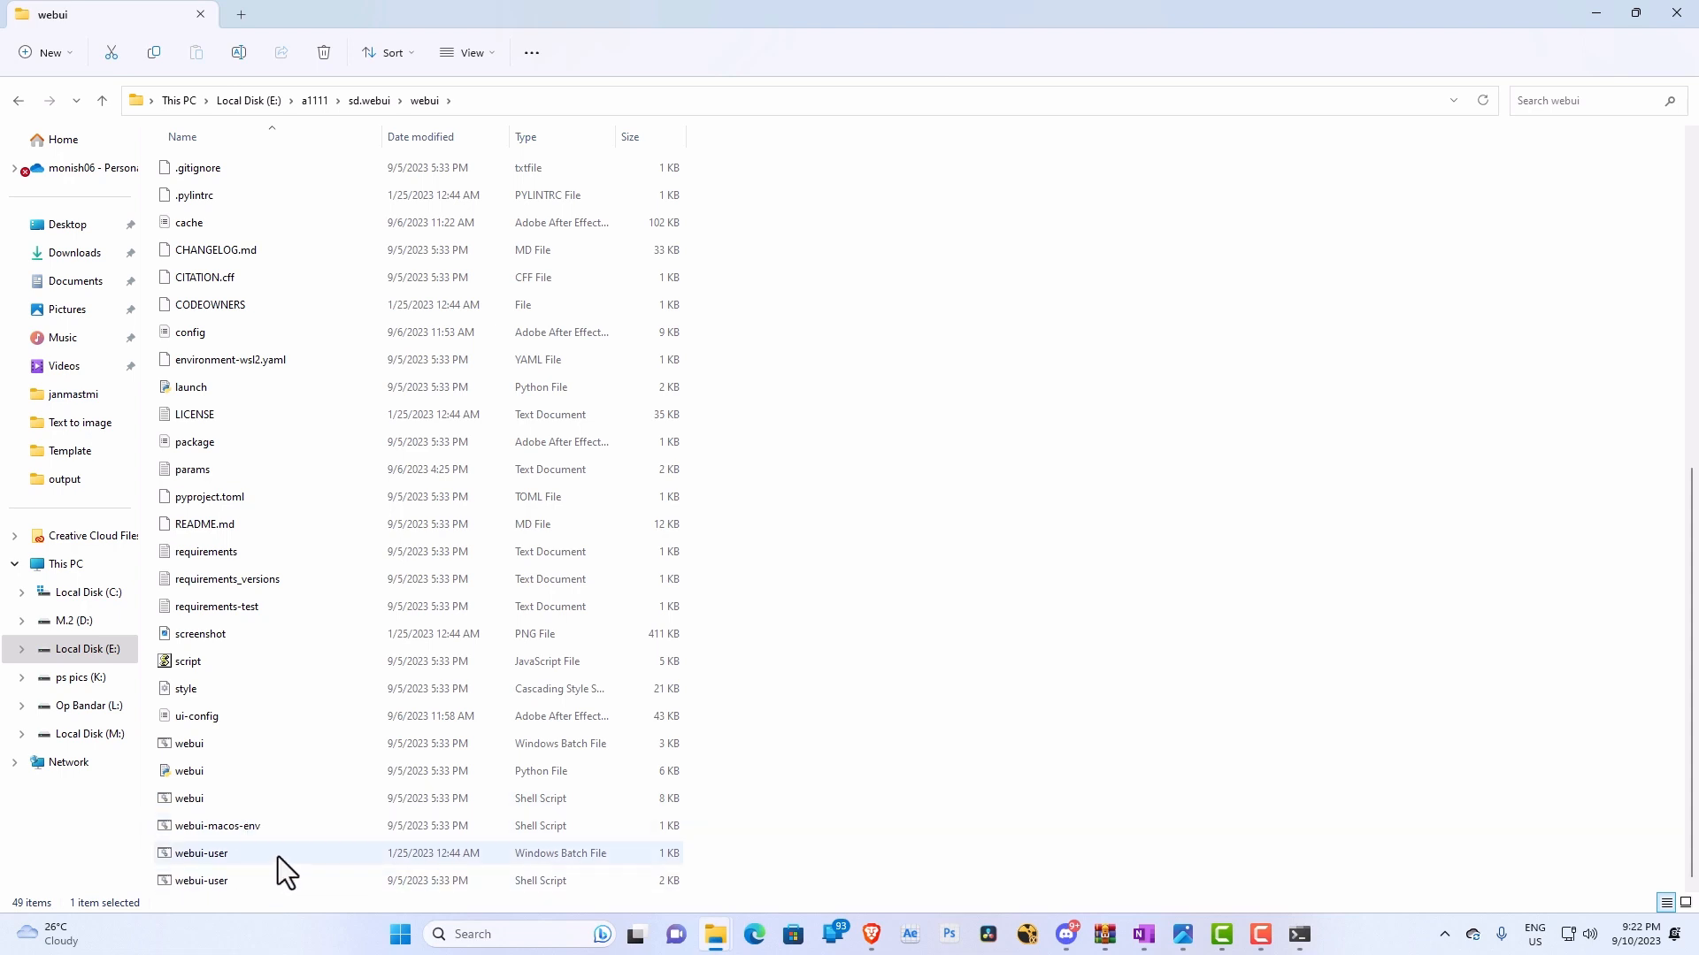
pyautogui.scroll(7, 534, 563)
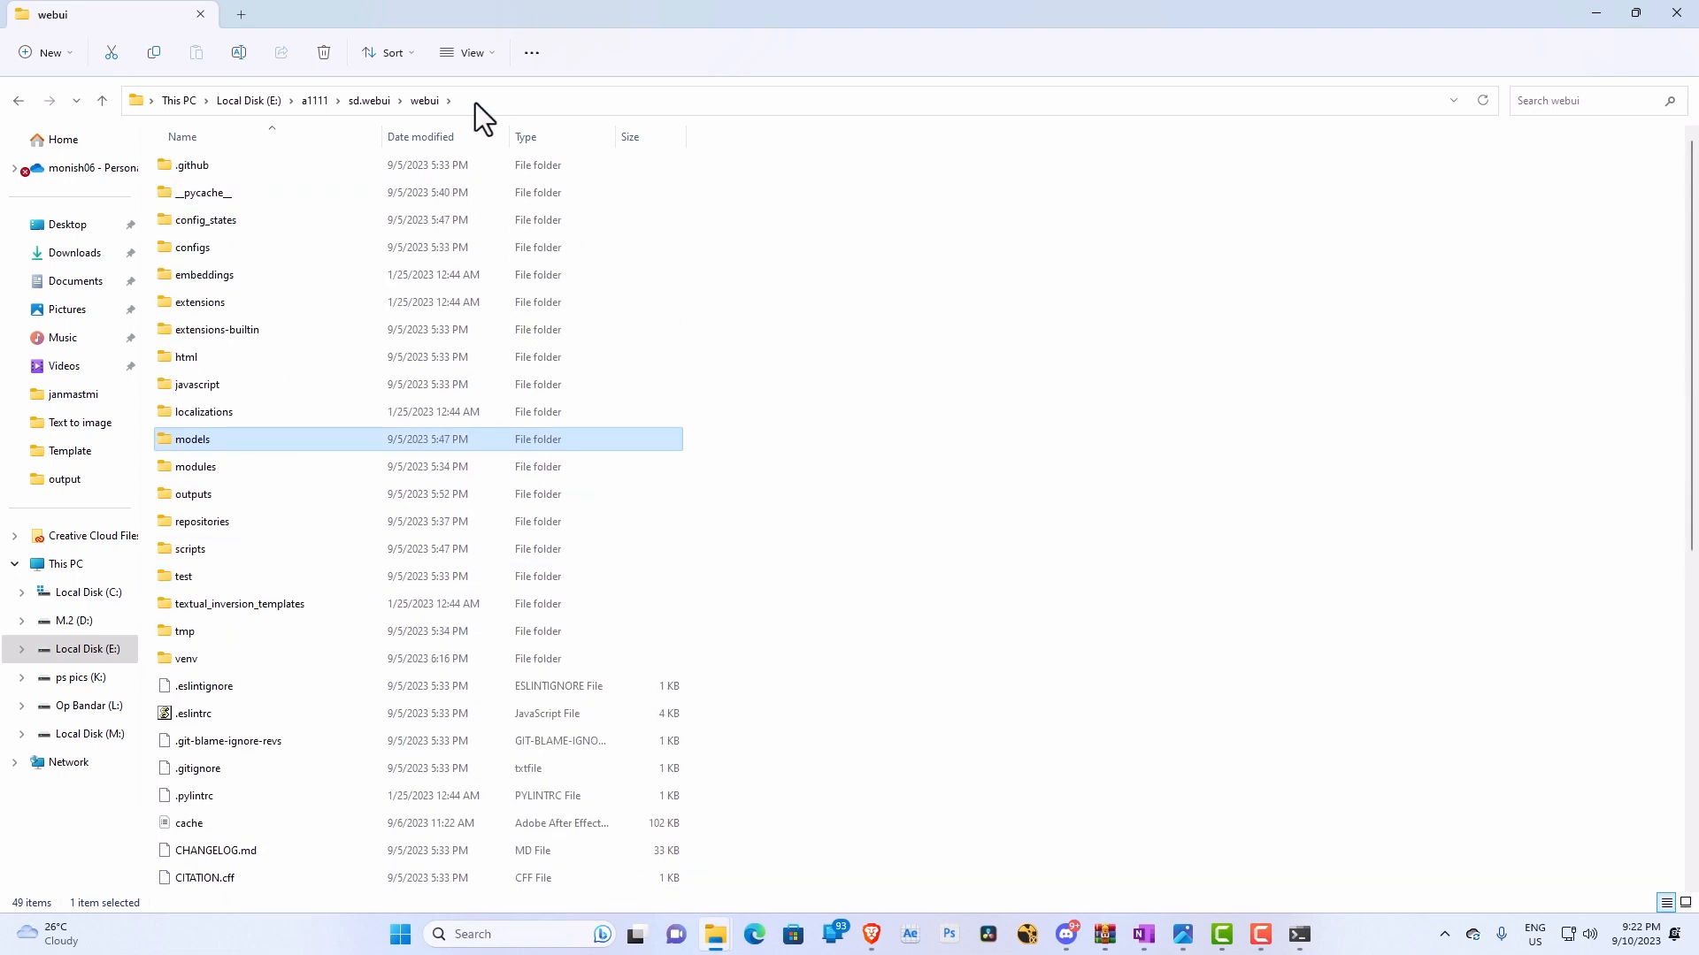
pyautogui.click(1598, 13)
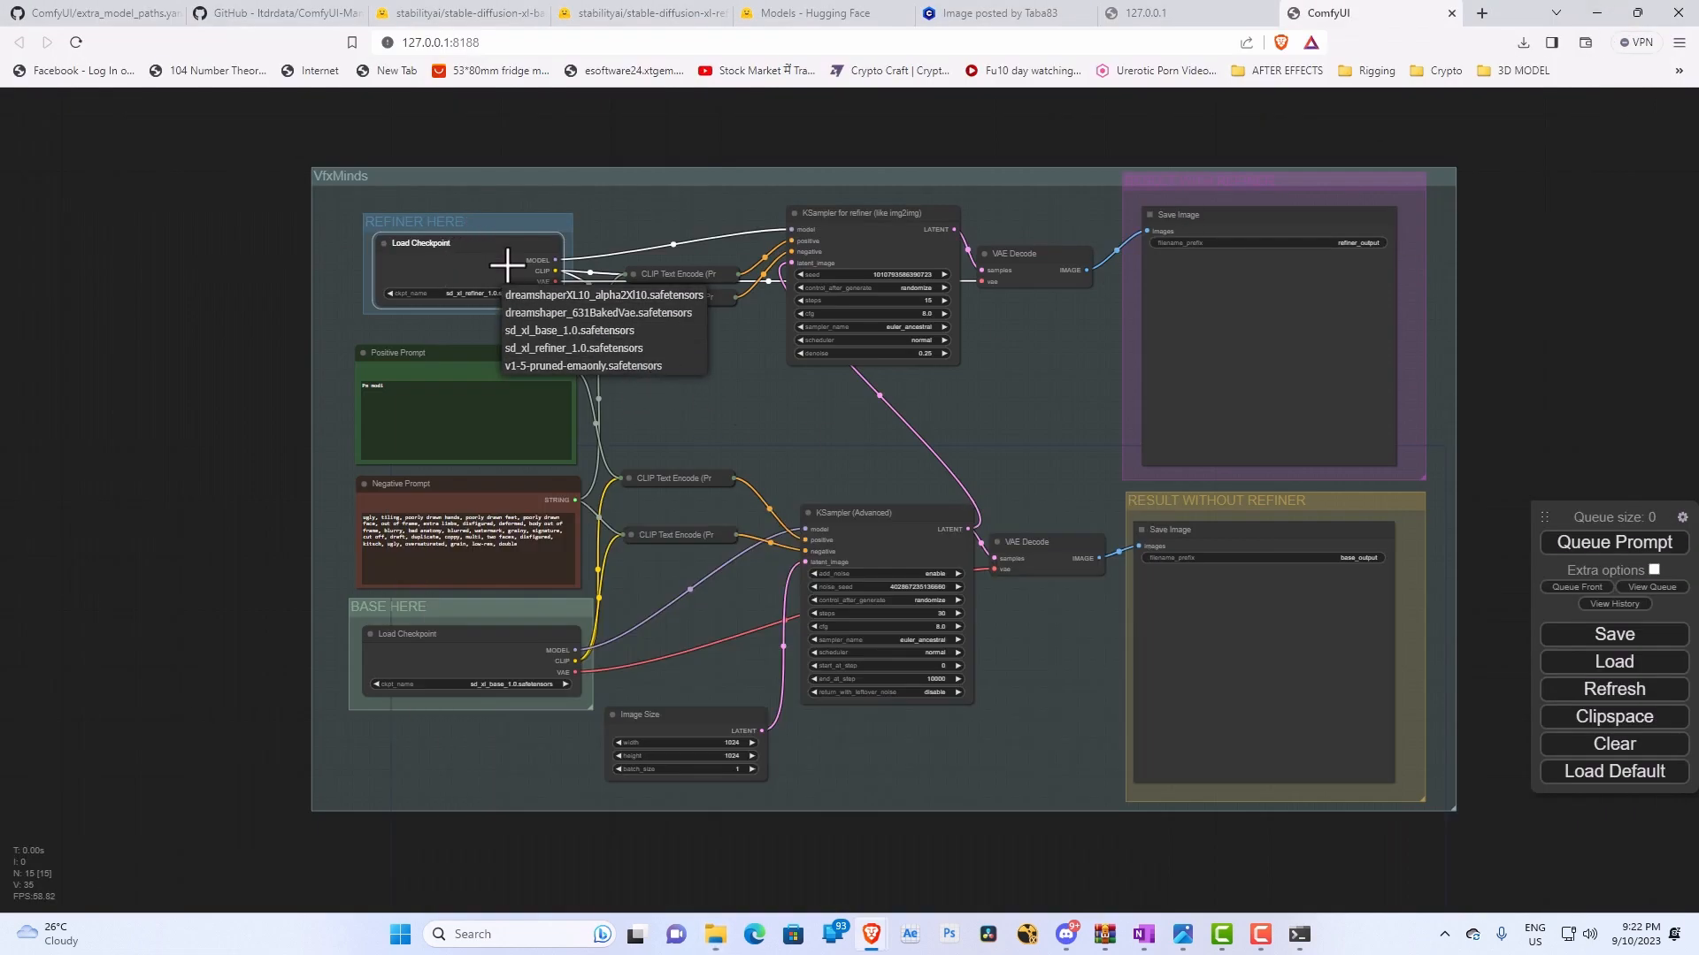
# Select sd_xl_refiner_1.0.safetensors as the checkpoint in the refiner's Load Checkpoint node.
pyautogui.click(608, 348)
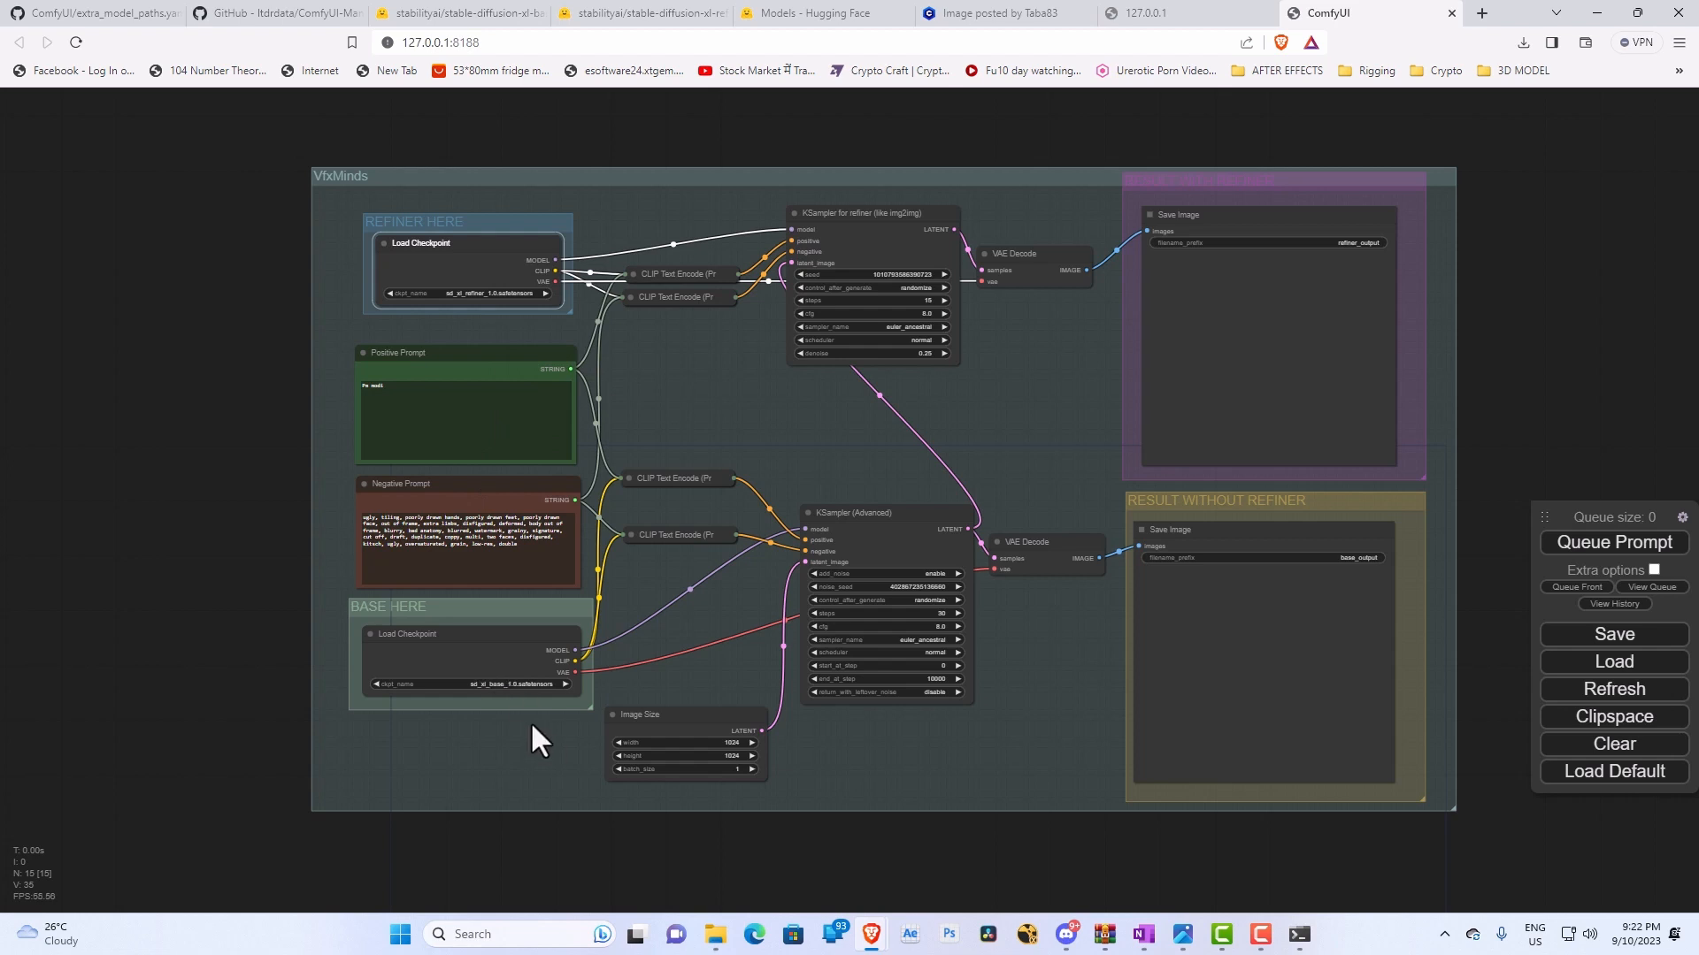
pyautogui.scroll(3, 528, 717)
pyautogui.scroll(-5, 513, 664)
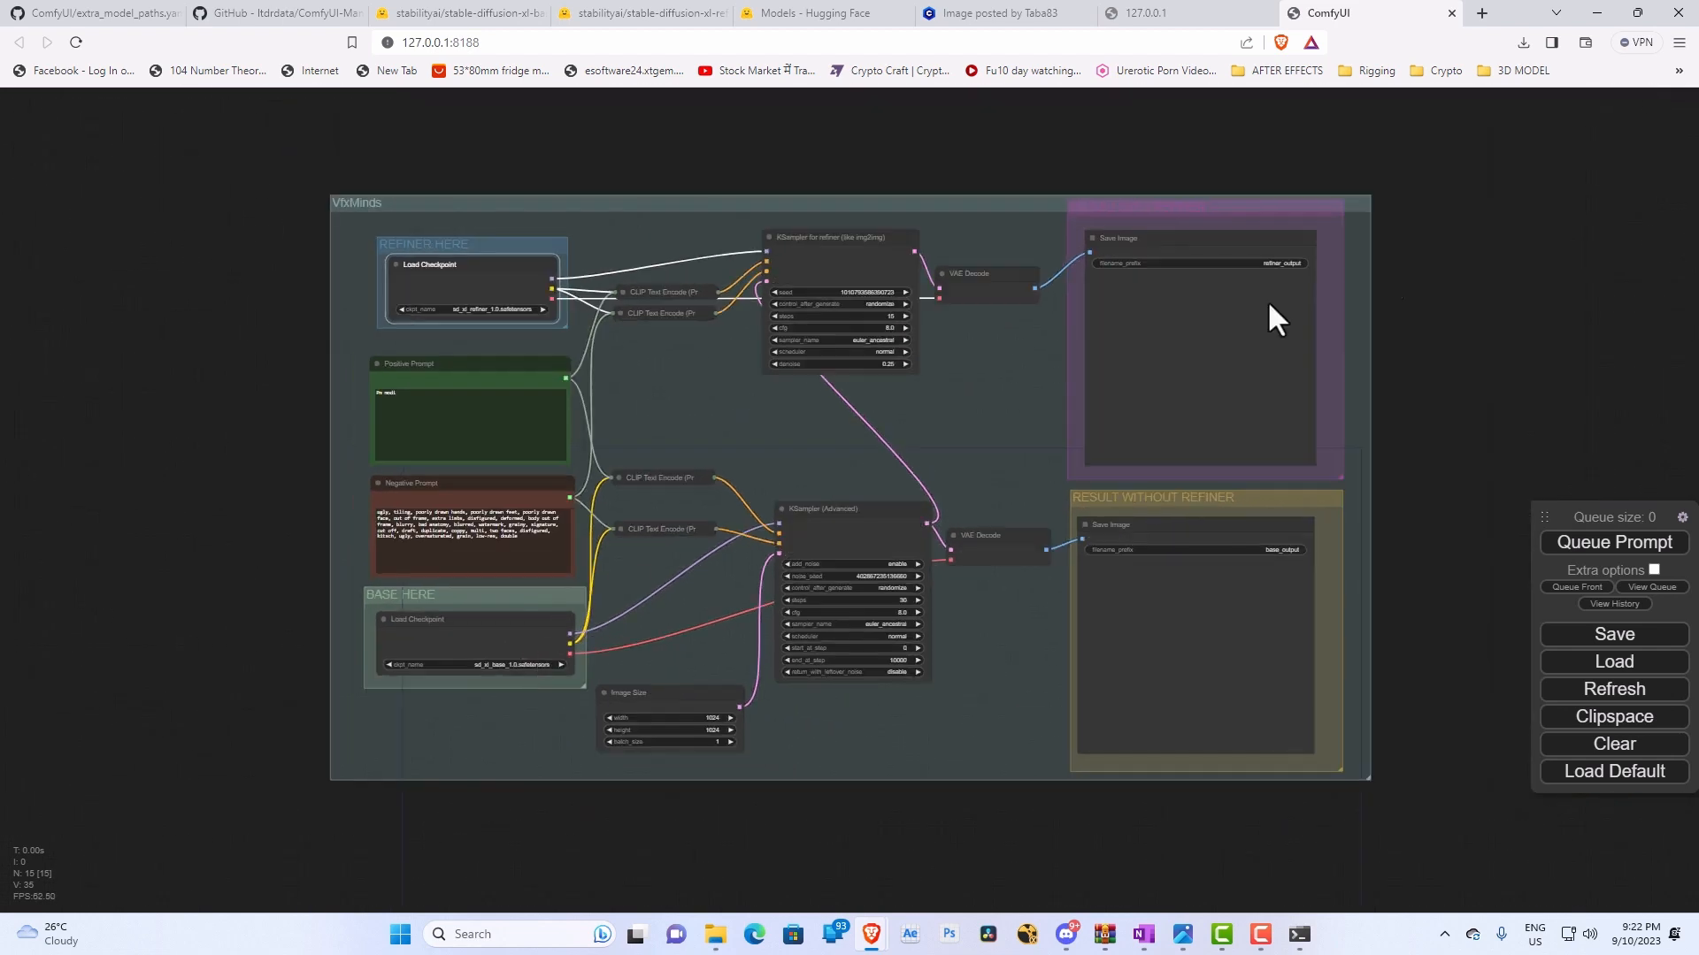
pyautogui.moveTo(1507, 300); pyautogui.dragTo(1387, 306)
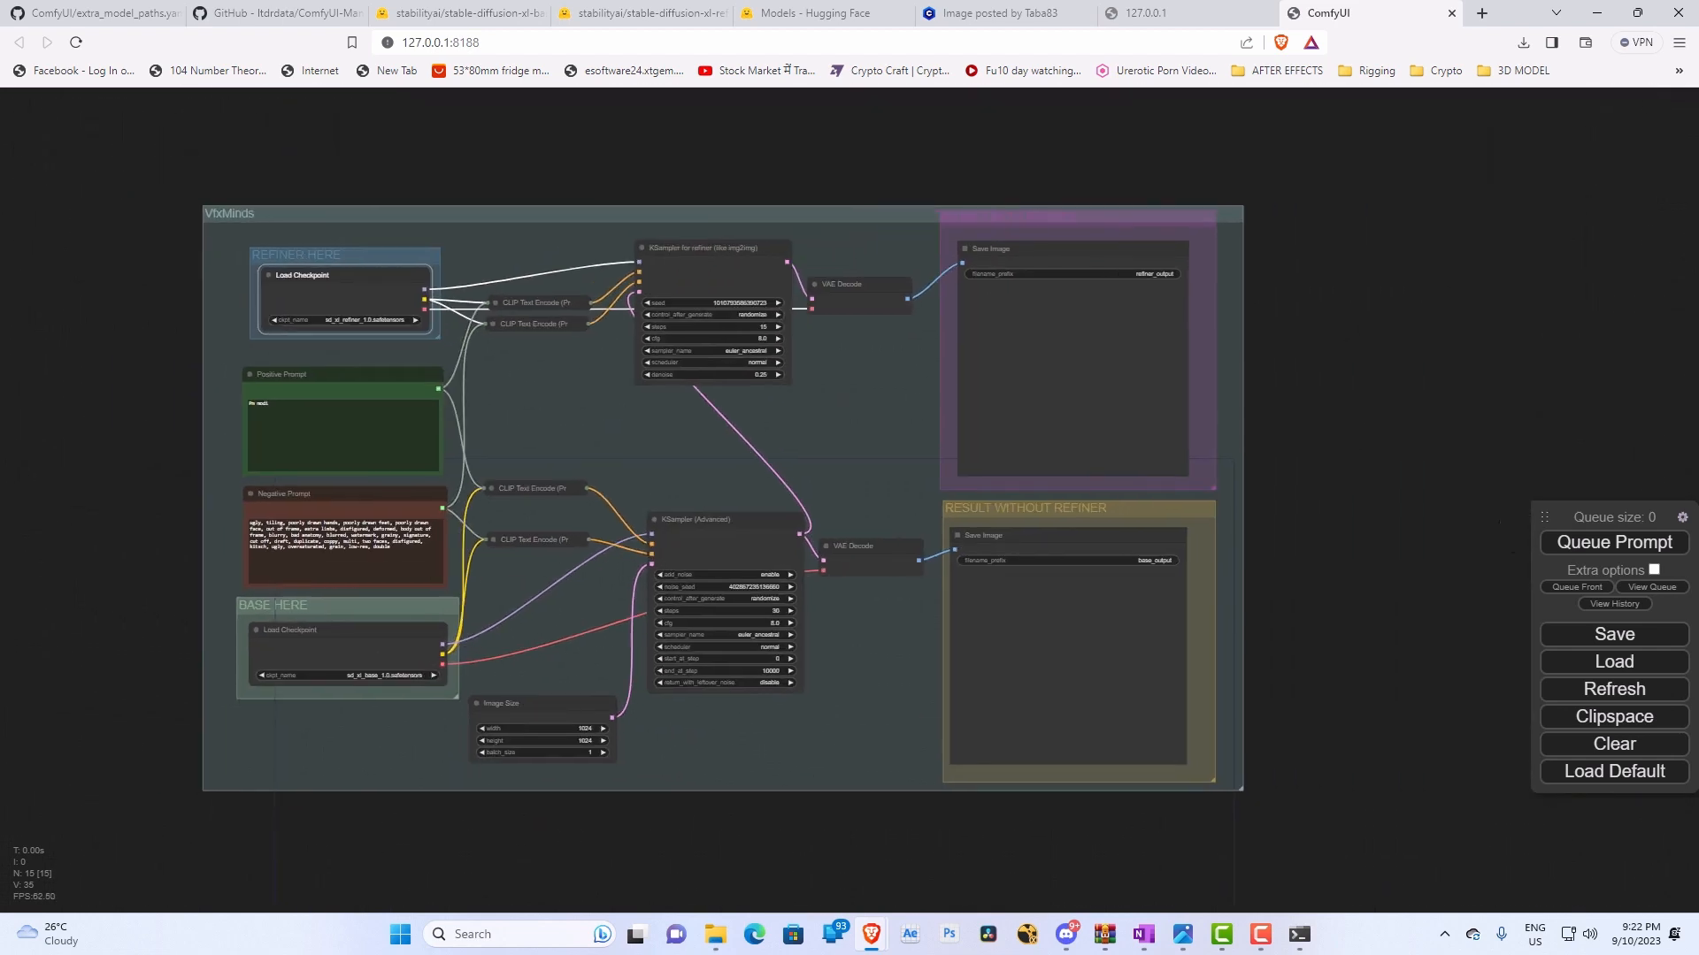
pyautogui.scroll(-2, 1378, 731)
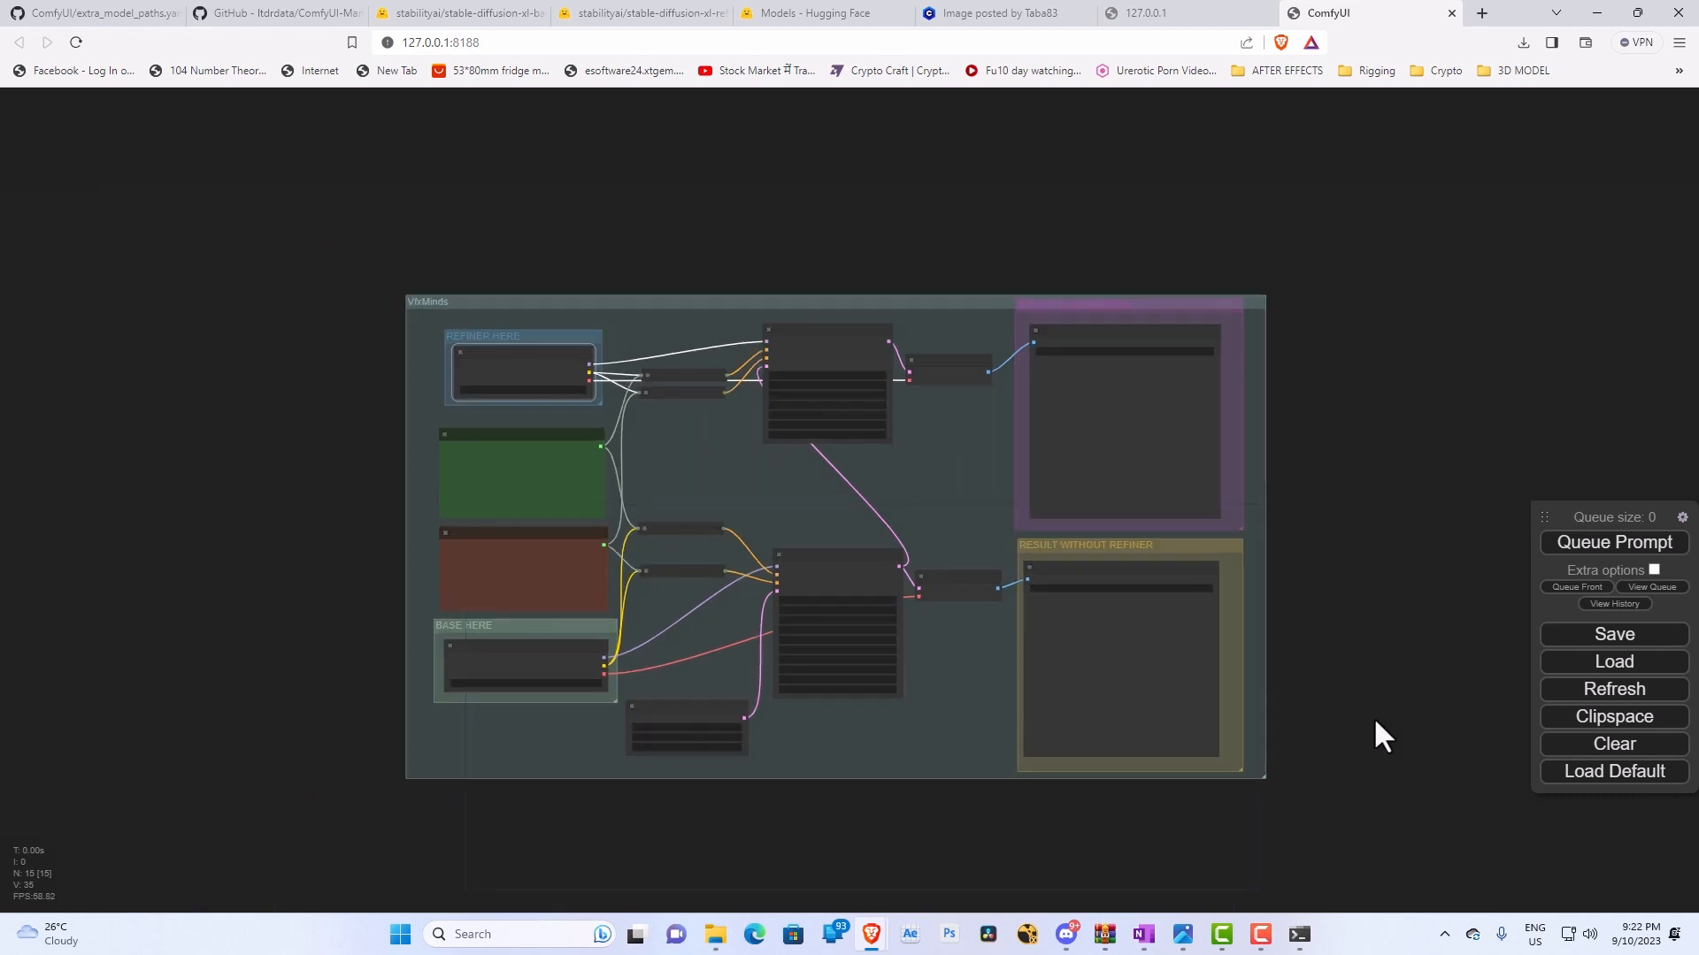
pyautogui.scroll(5, 1358, 694)
# Replace the positive prompt with the text beginning "a award winning heroic shot of a mountain king in a stunning detailed showcave, epic mountainking meditate about life".
pyautogui.click(1148, 943)
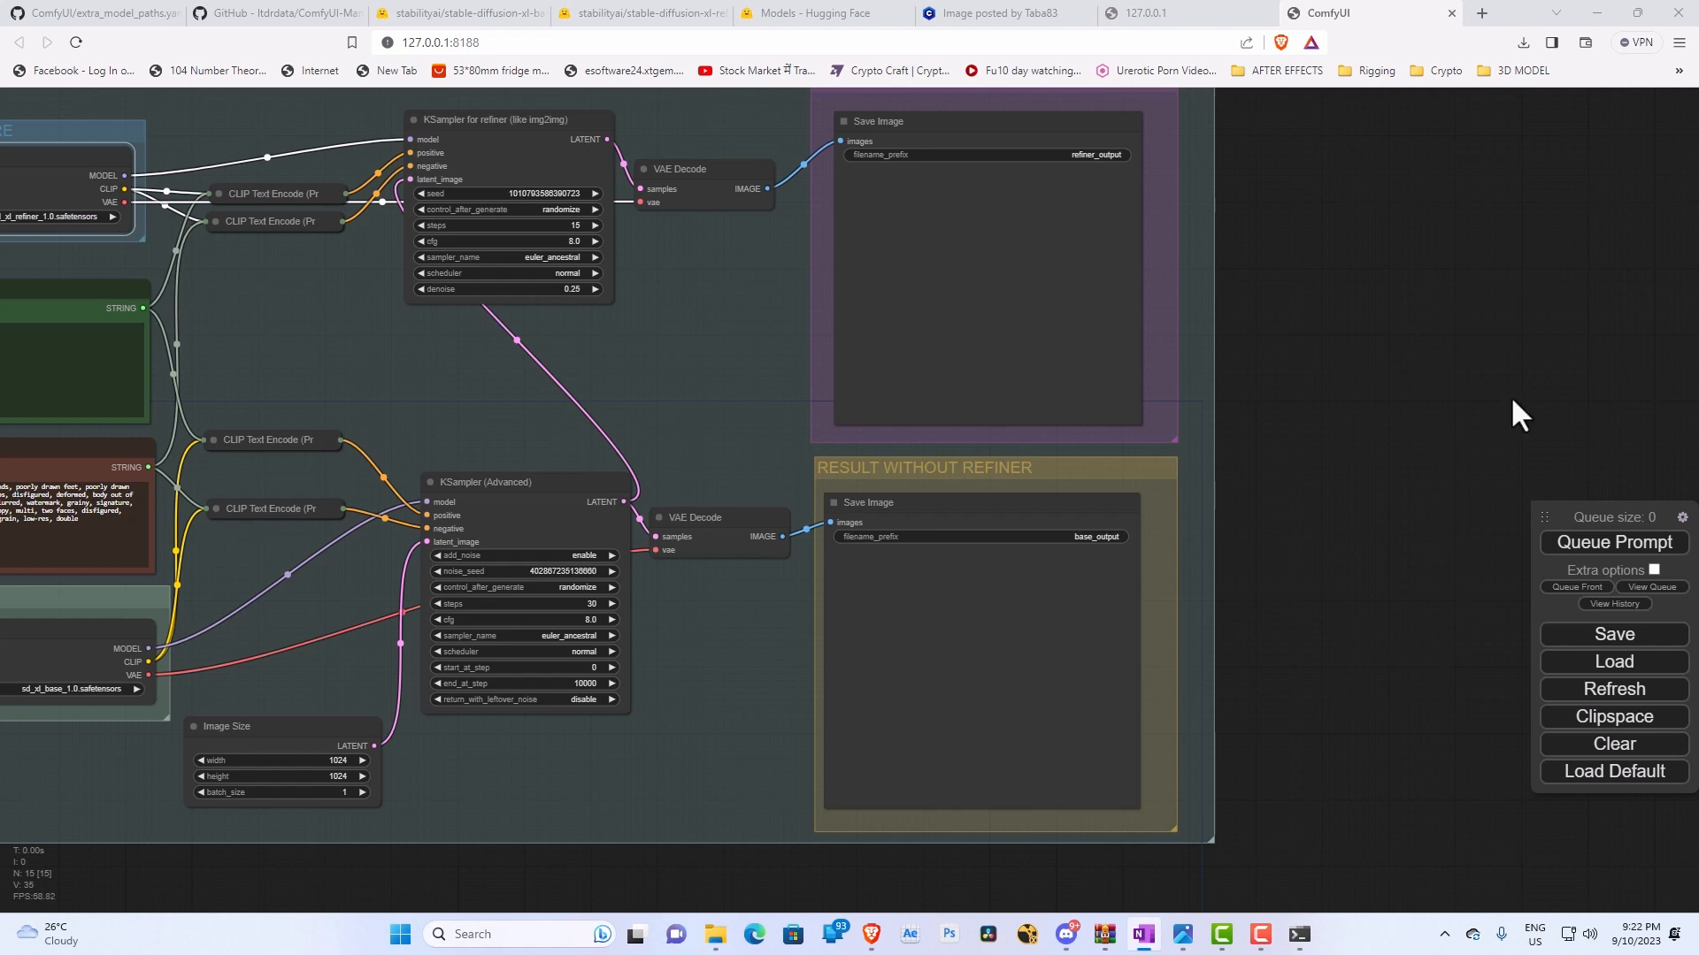
pyautogui.moveTo(266, 393); pyautogui.dragTo(871, 454)
pyautogui.moveTo(586, 394); pyautogui.dragTo(448, 384)
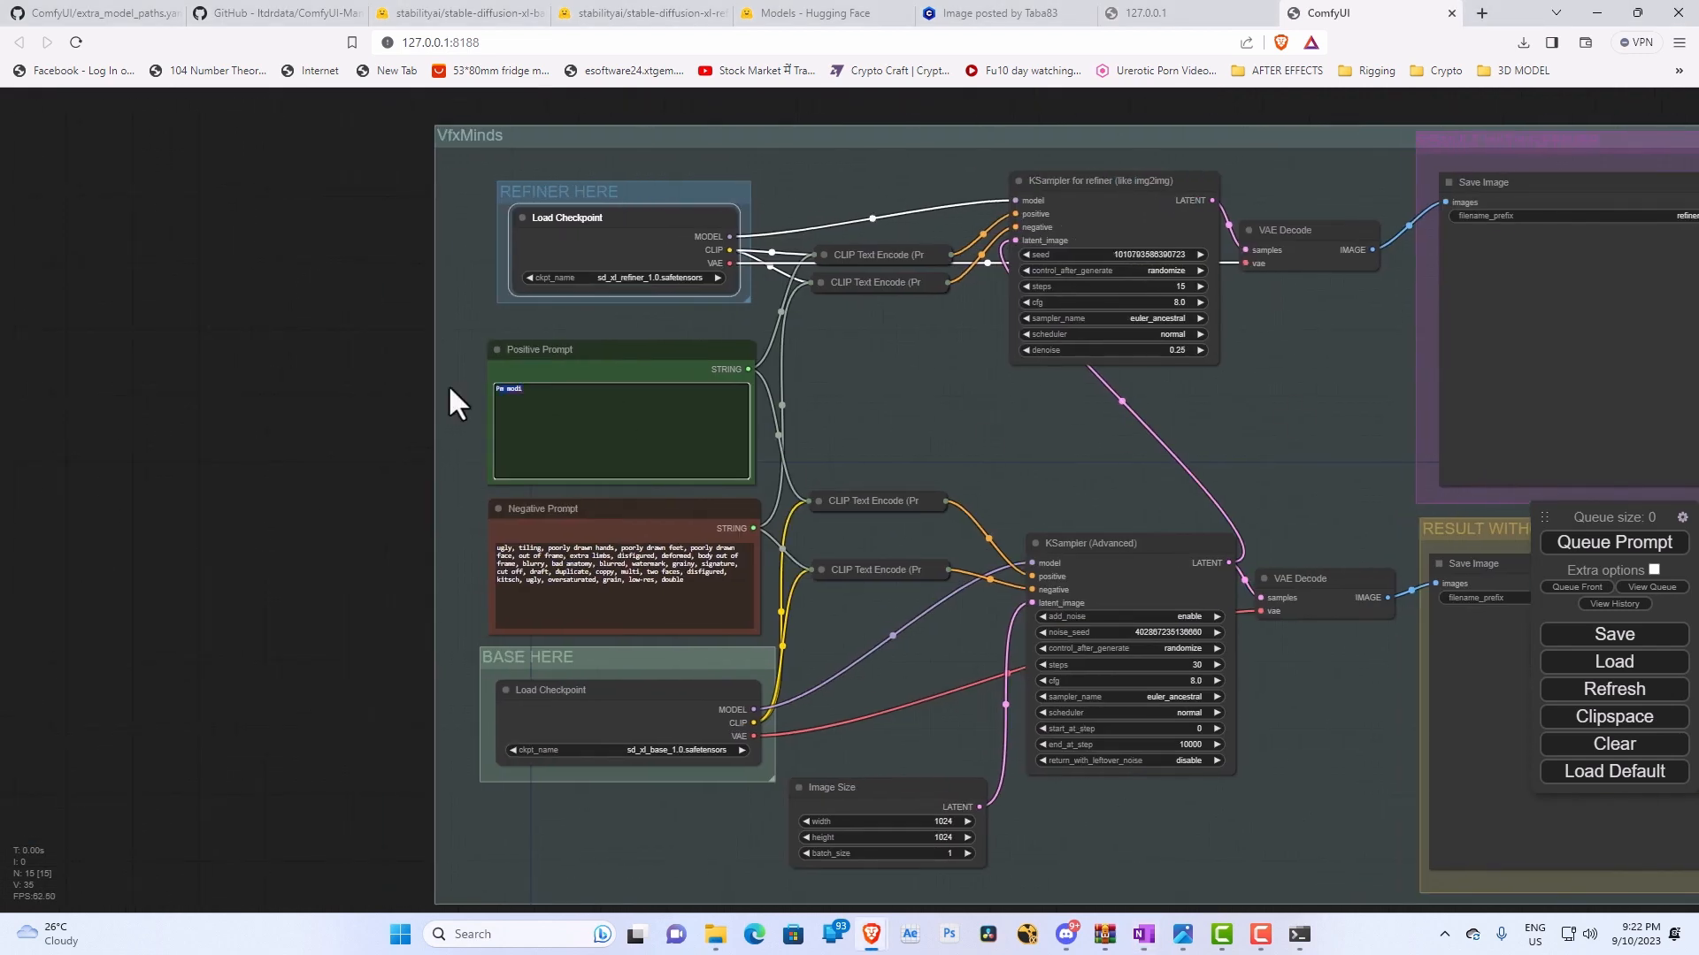
pyautogui.press('BackSpace')
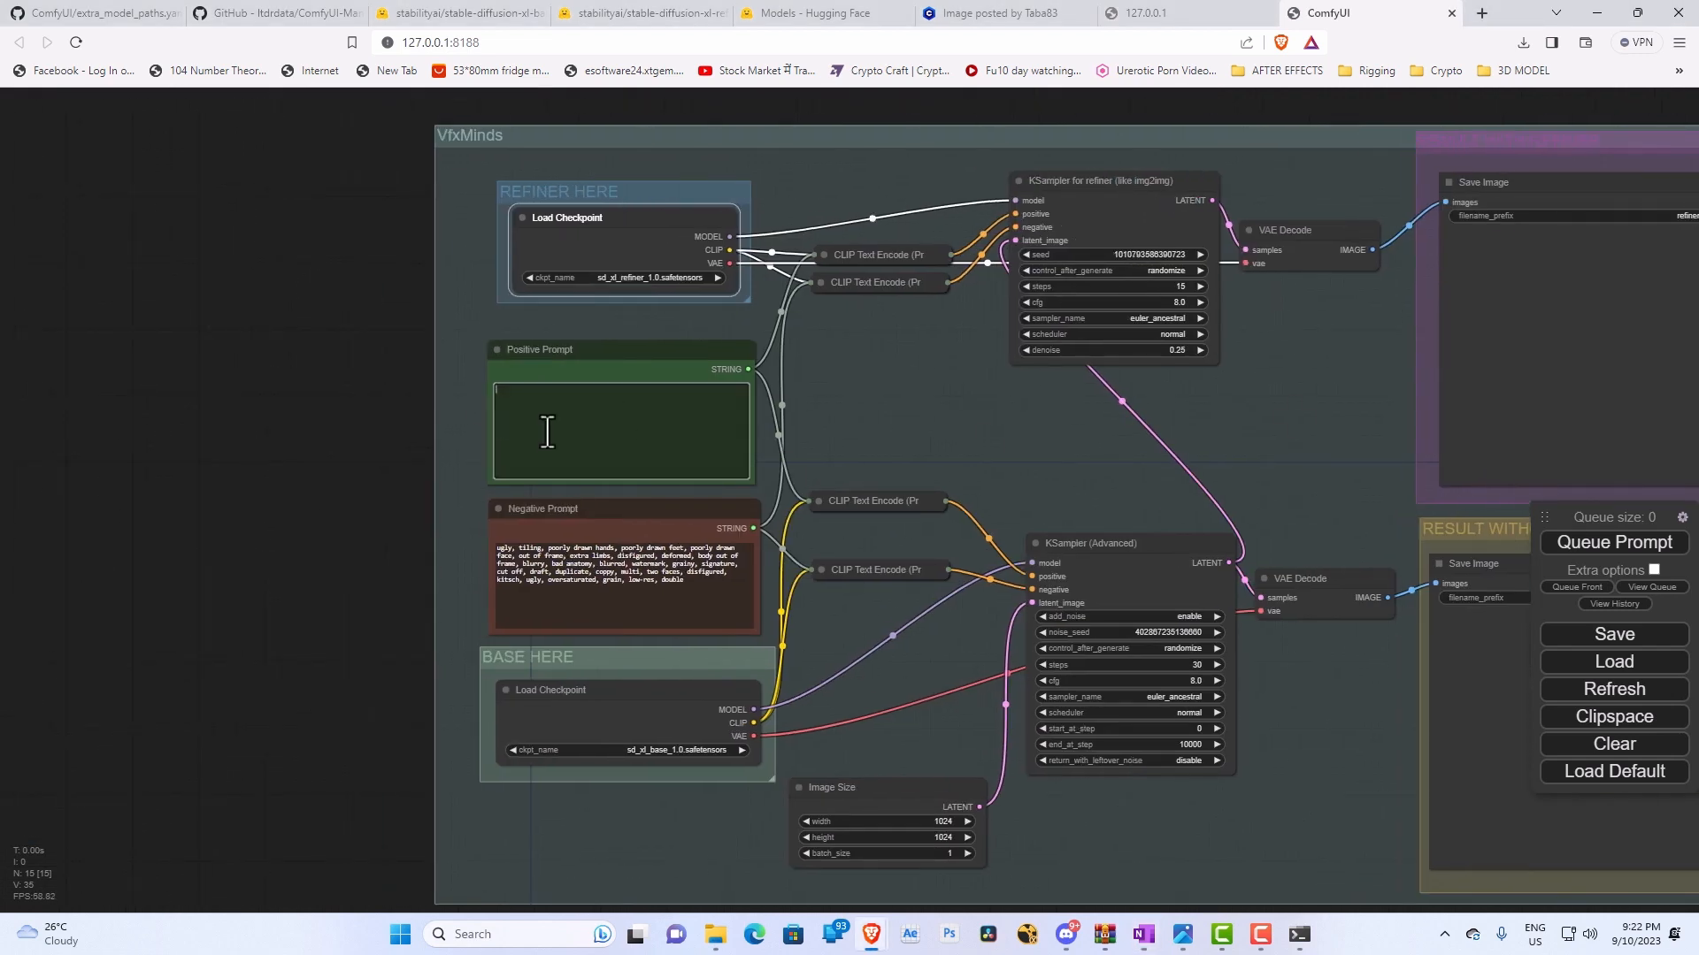
pyautogui.write('"a award winning heroic shot of a mountain king in a stunning detailed showcave, epic mountainking meditate about life, long curly beard, glowing blue eyes, cave is like a big dome, fantastic stalagmites and stalactites, (cinematic lighting:1.1), moody lights, heroic pose, in the style of photorealistic fantasy, still from a oscar winning fantasy movie, 50mm zeiss supreme prime lens, clear and sharp focus, shallow dof, fantasycore, stonecore, beautifully color graded, dynamic composition, sparkle, (diamonds:1.1), (lens flare:1.05)')
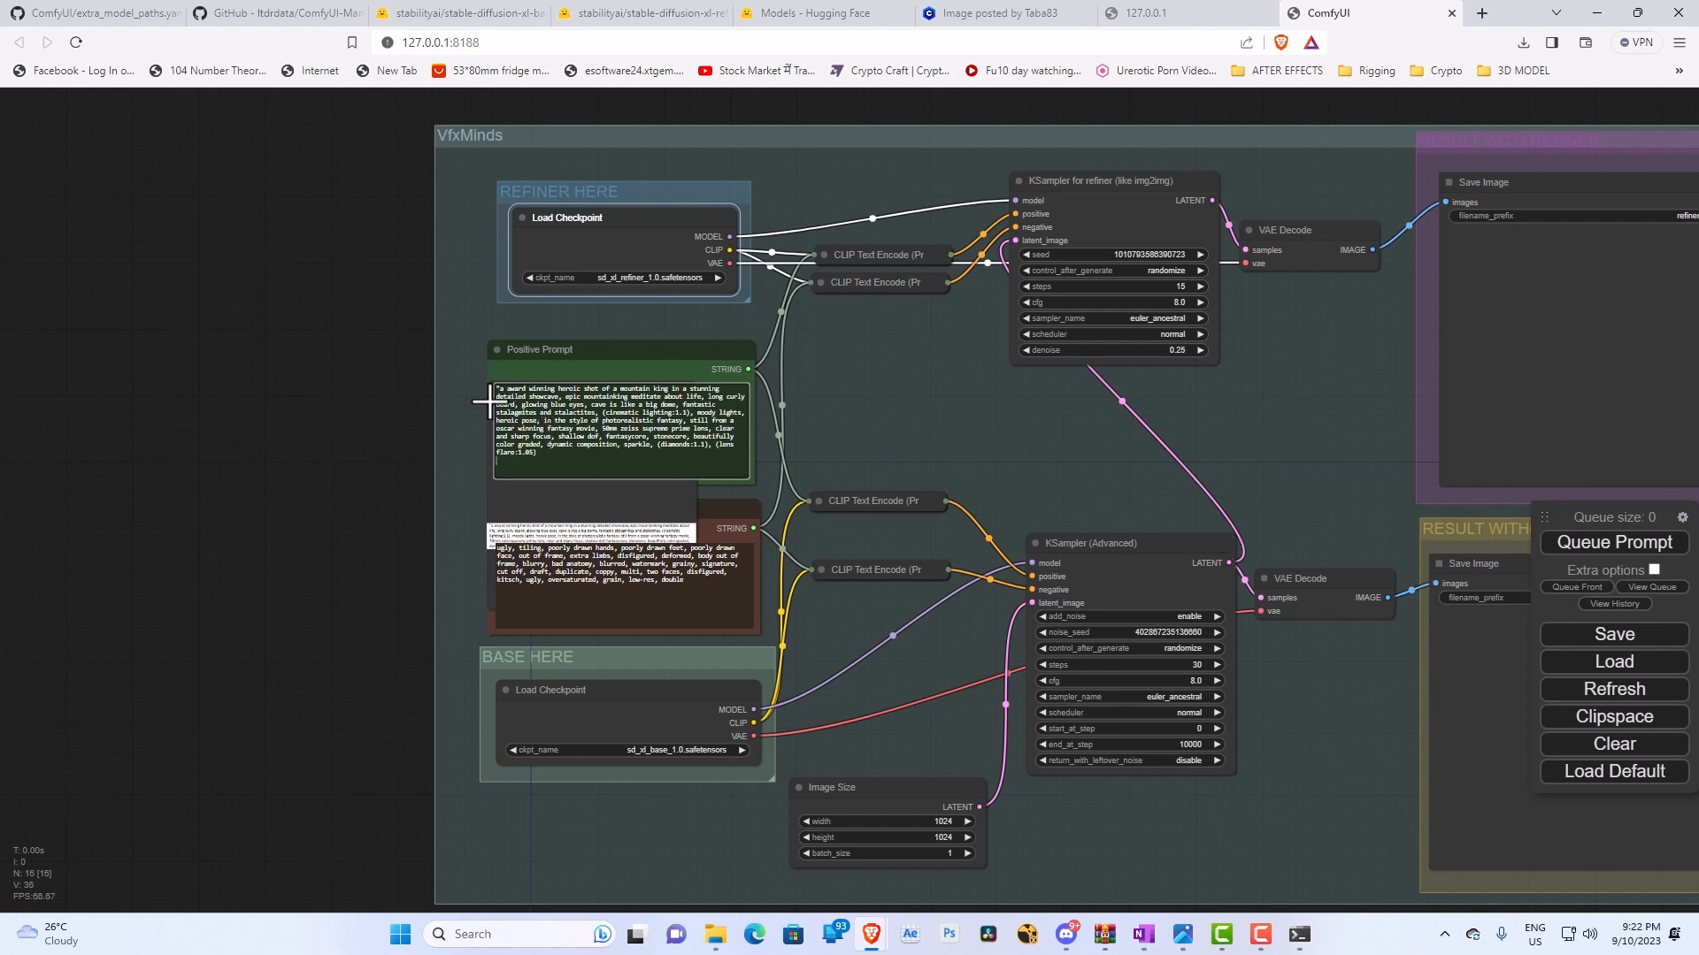
pyautogui.scroll(2, 528, 364)
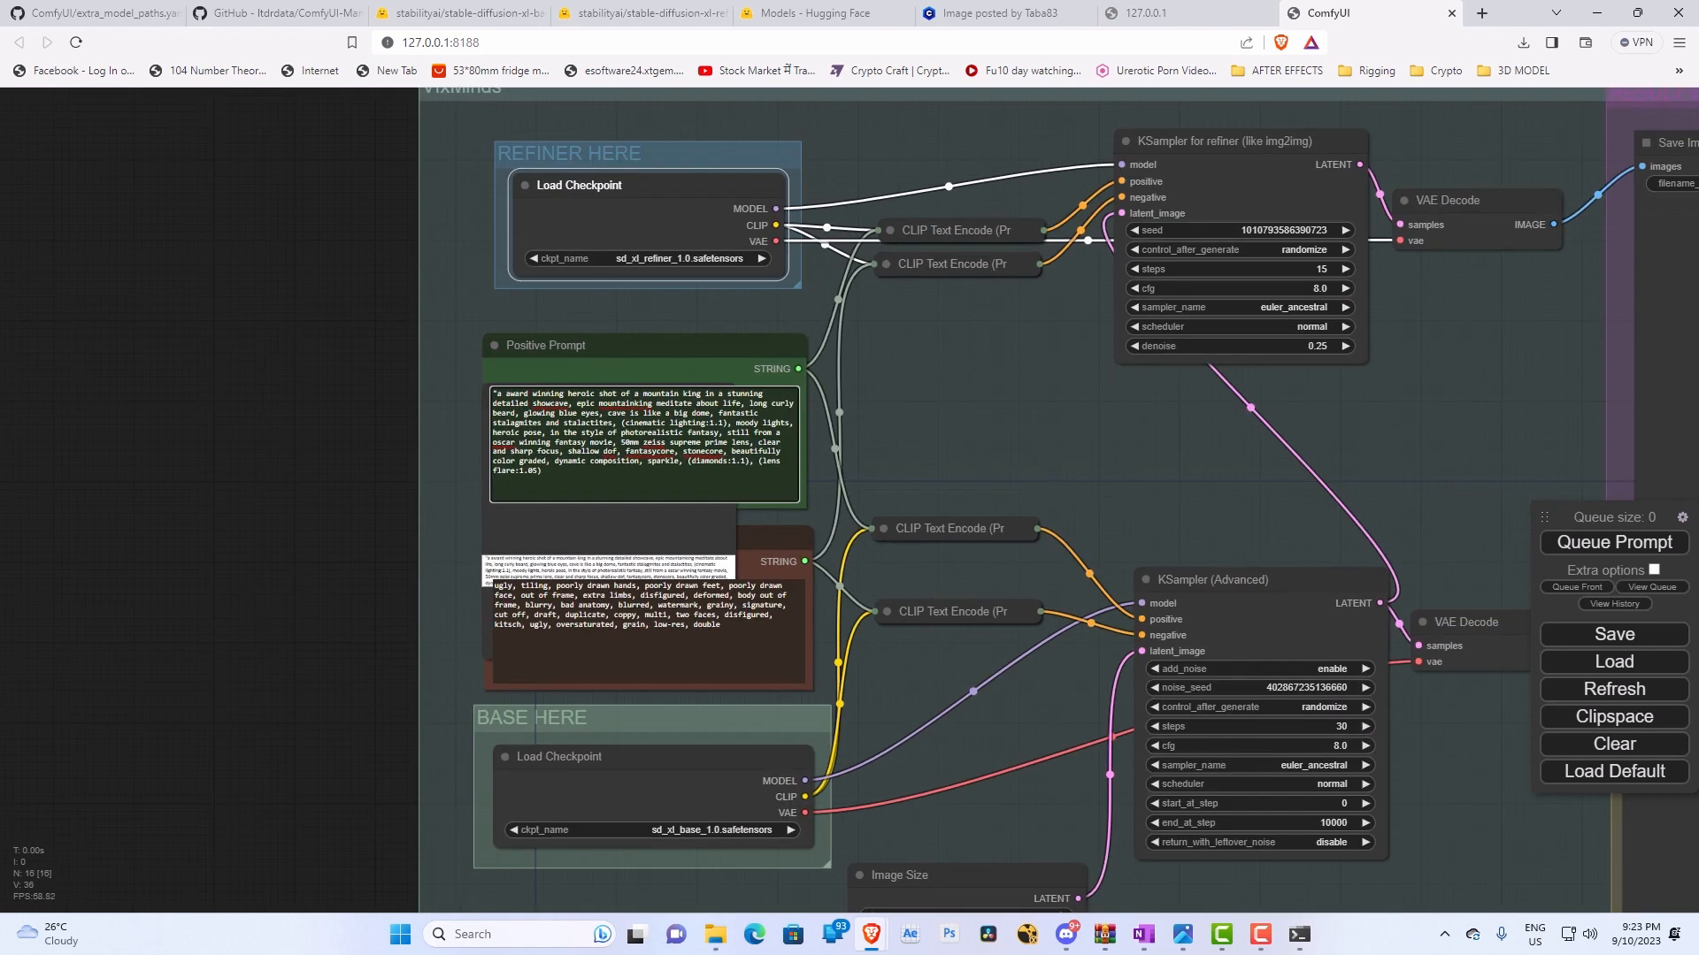
# Replace the negative prompt with the text beginning "(deformed iris, deformed pupils), text, worst quality, low quality, jpeg artifacts, ugly, duplicate, morbid, mutilated".
pyautogui.hotkey('alt', 'Tab')
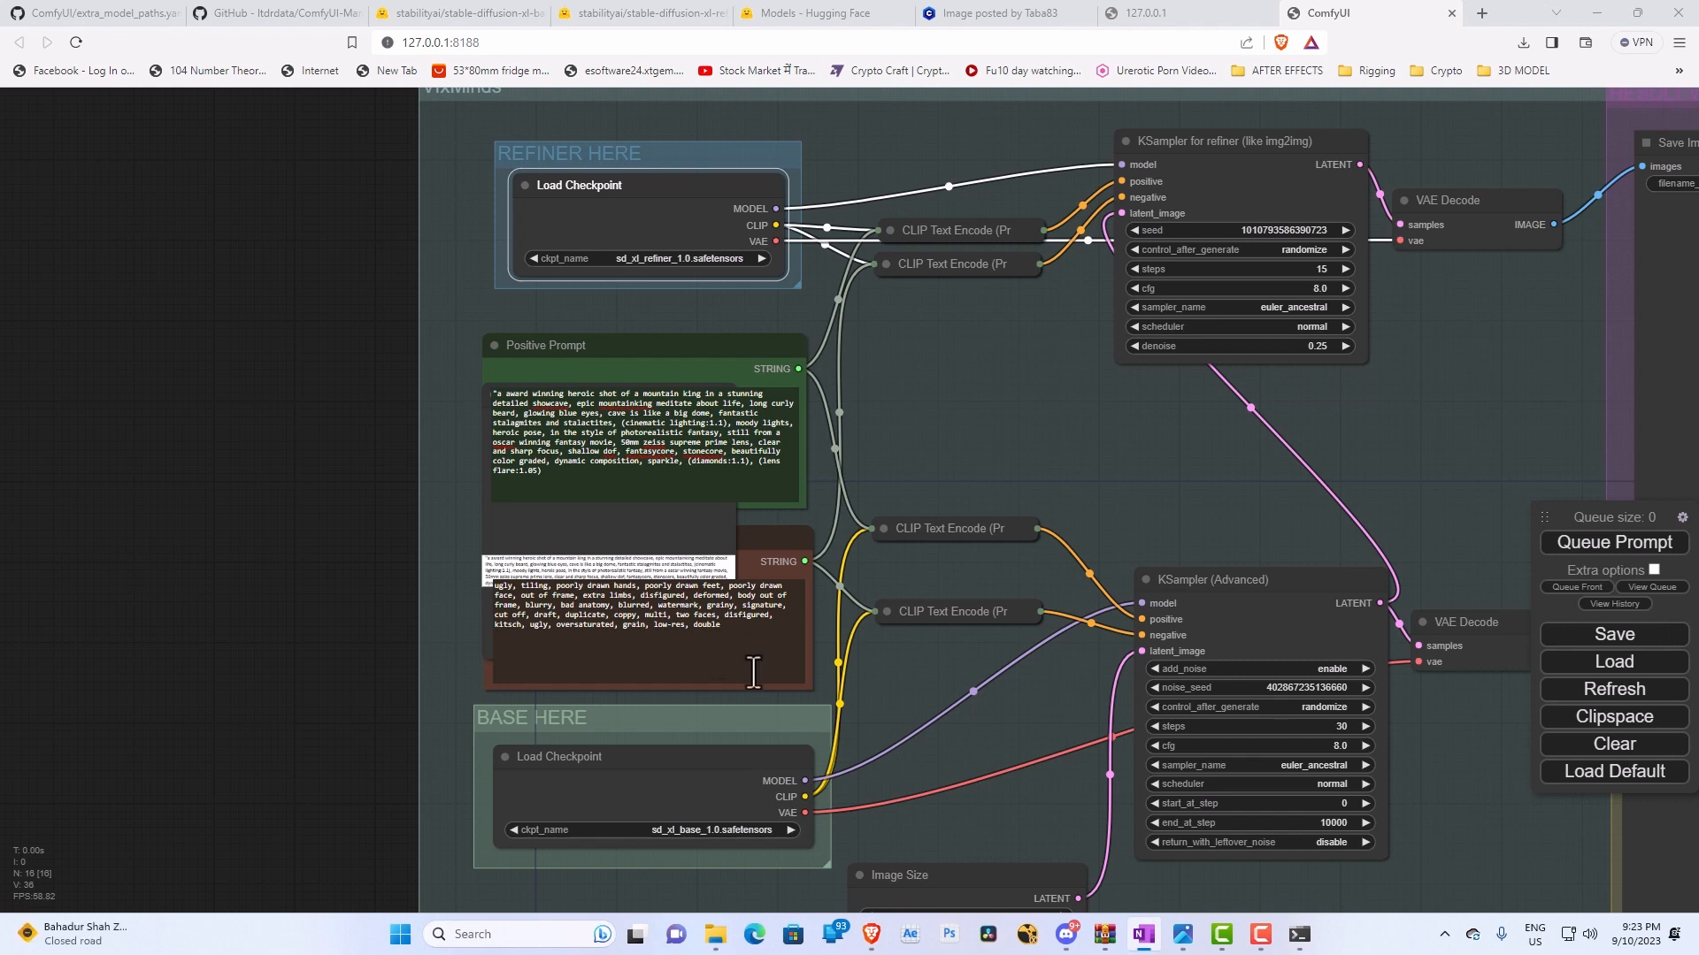
pyautogui.click(713, 630)
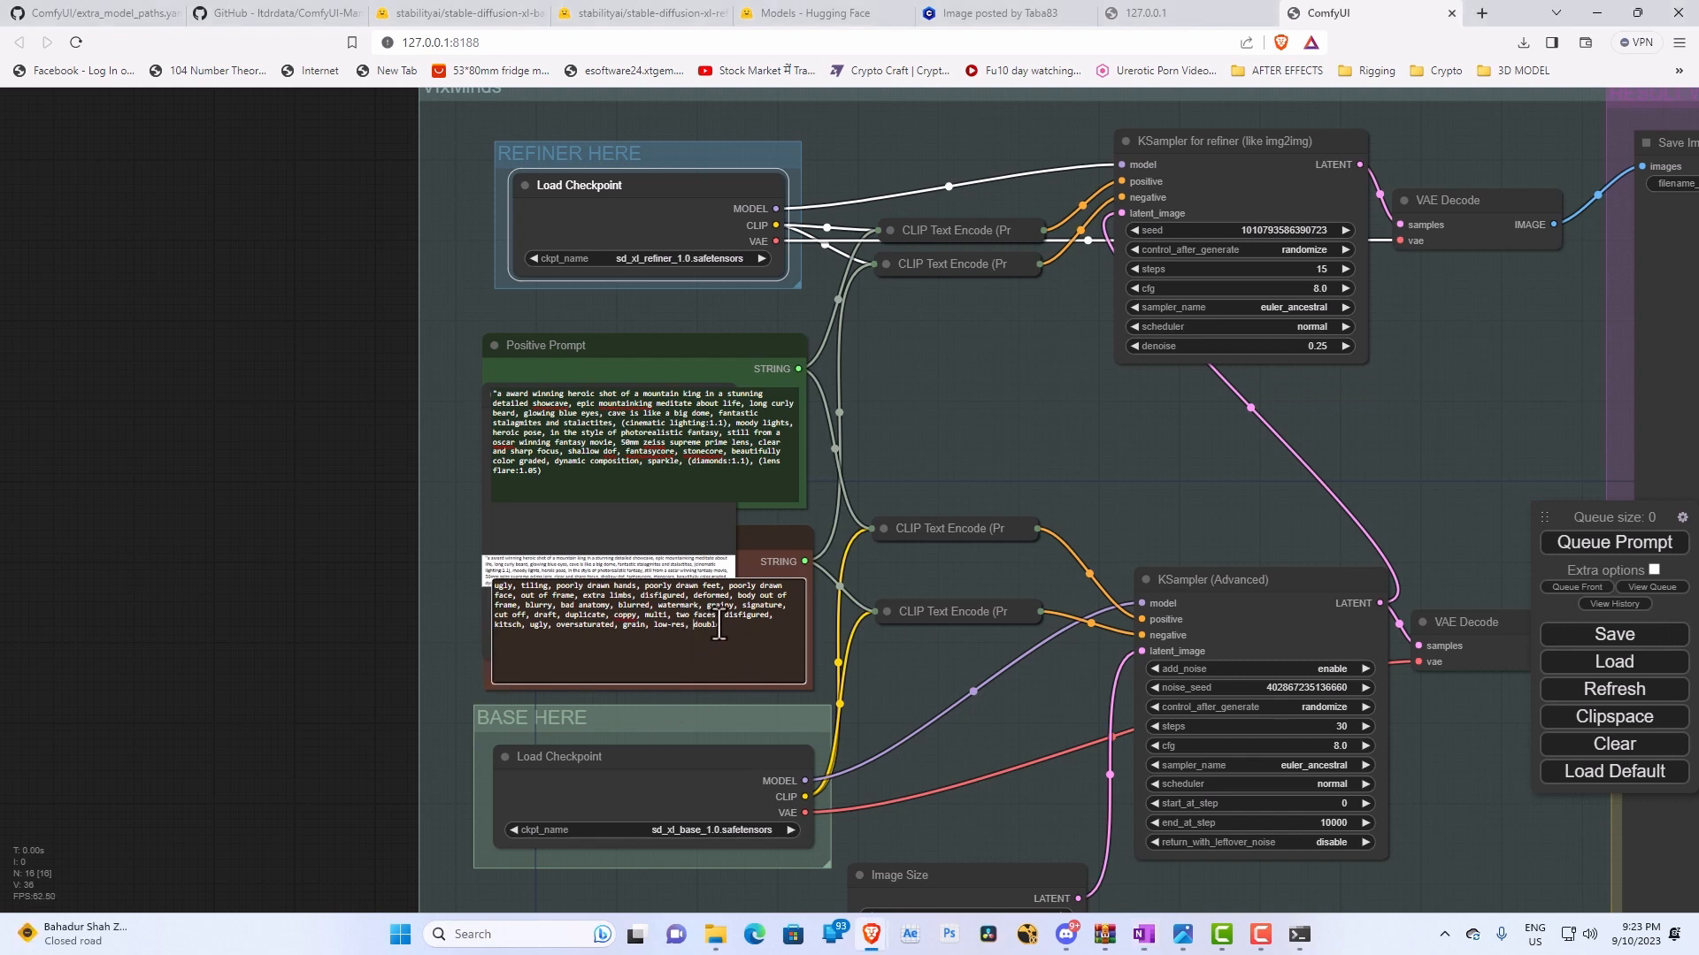
pyautogui.hotkey('ctrl', 'a')
pyautogui.write('(deformed iris, deformed pupils), text, worst quality, low quality, jpeg artifacts, ugly, duplicate, morbid, mutilated, (extra fingers), (mutated hands), poorly drawn hands, poorly drawn face, mutation, deformed, blurry, dehydrated, bad anatomy, bad proportions, extra limbs, cloned face, disfigured, gross proportions, malformed limbs, missing arms, missing legs, extra arms, extra legs, (fused fingers), (too many fingers), long neck, camera')
# Delete the two stray Load Image nodes created by pasting over the prompt nodes.
pyautogui.click(808, 713)
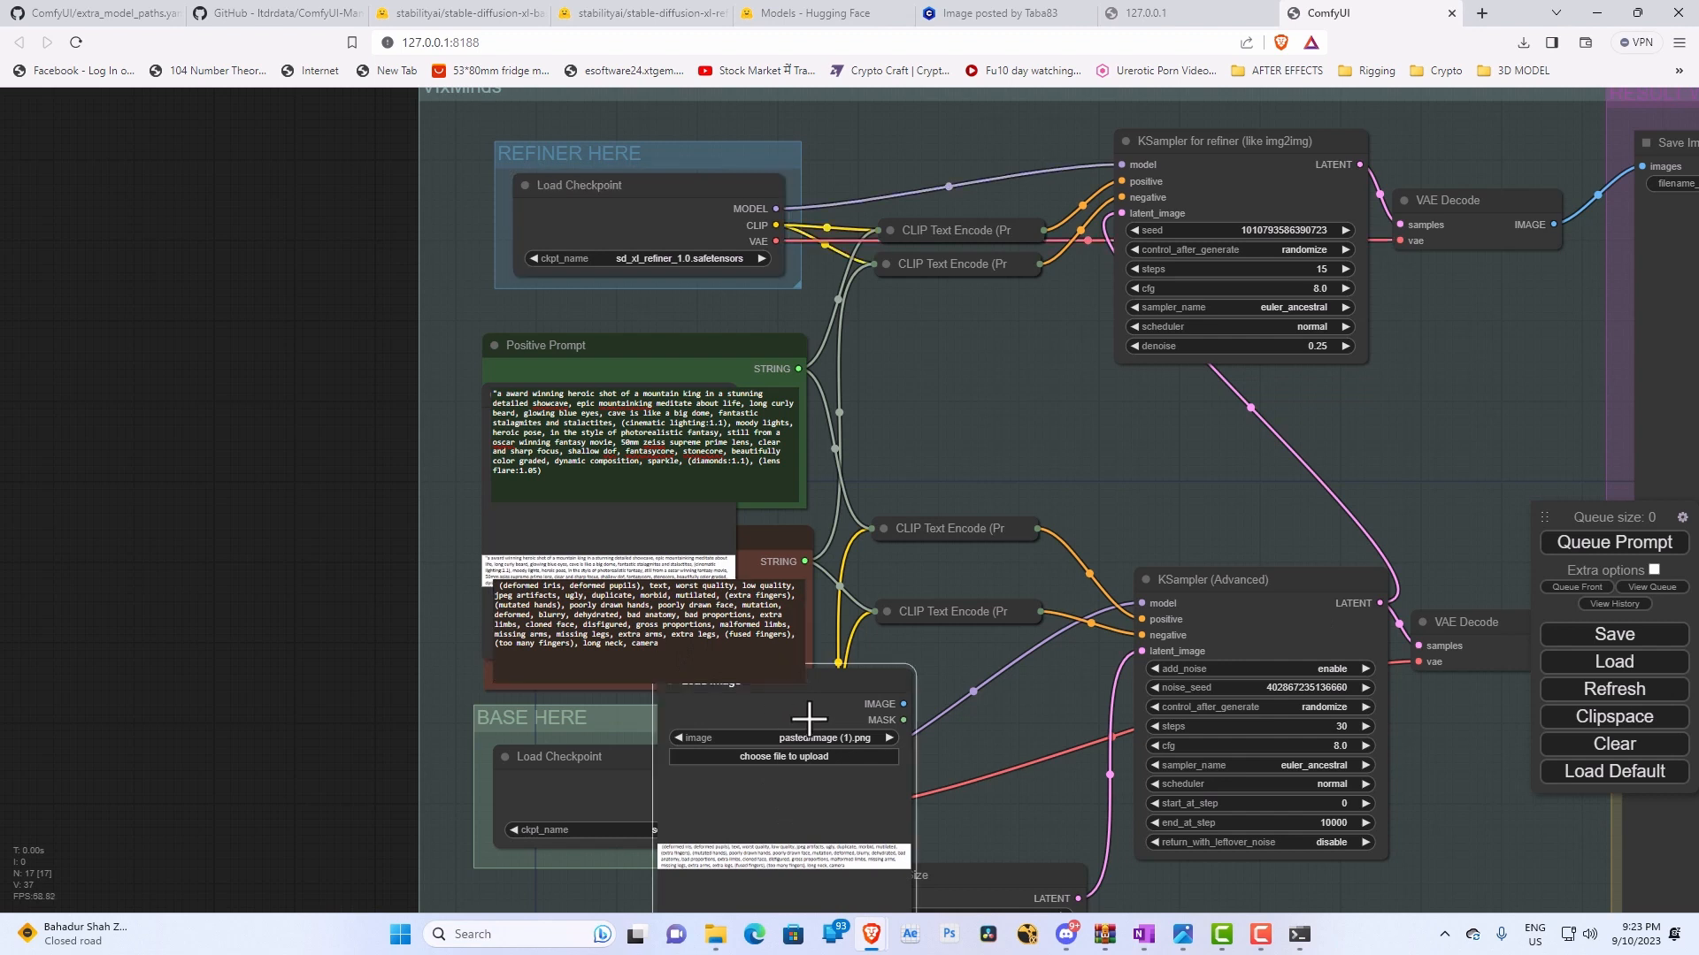
pyautogui.press('Delete')
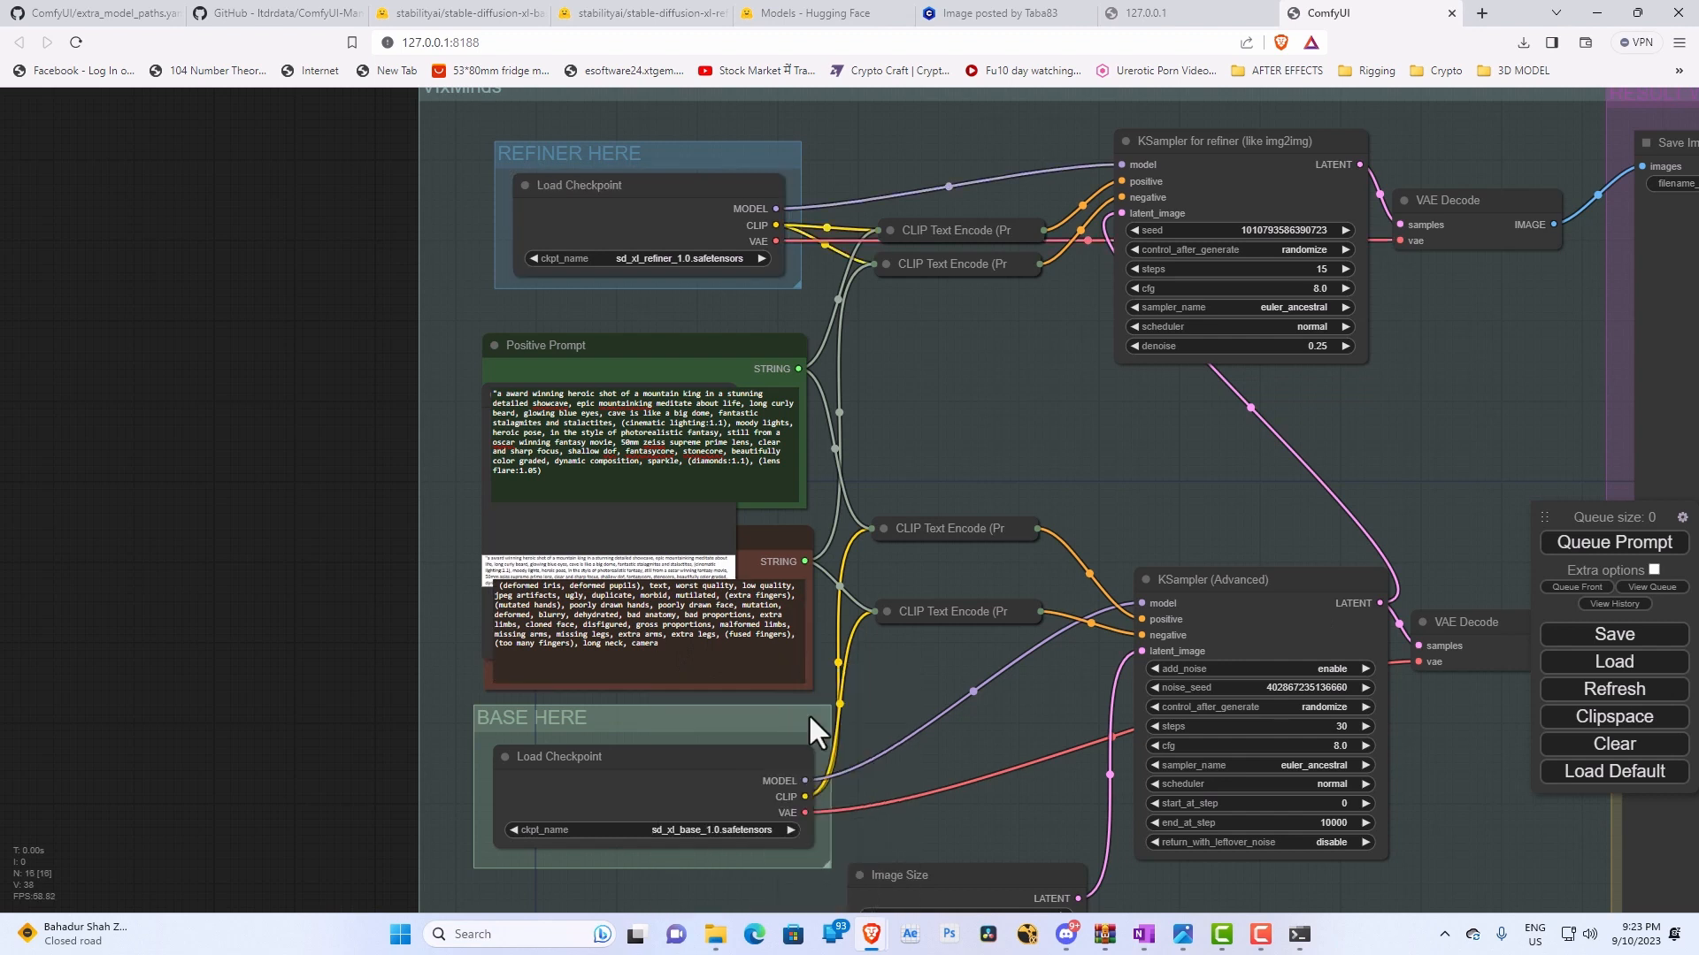
pyautogui.click(695, 515)
pyautogui.press('Delete')
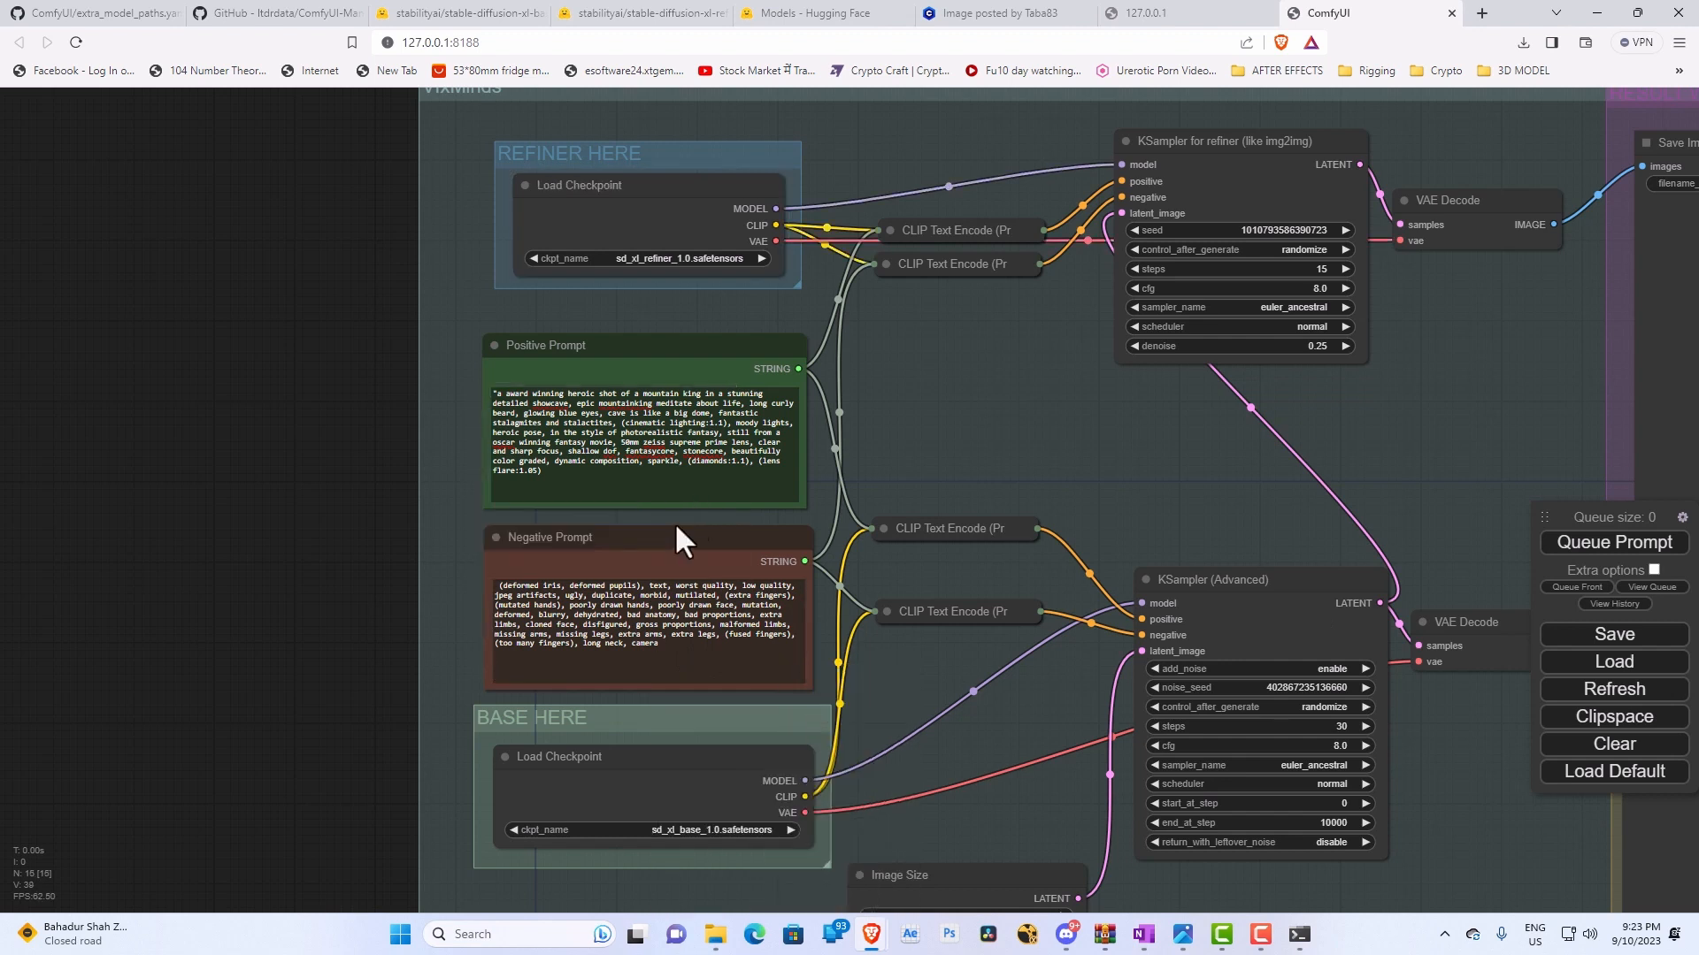
# Position the refiner_output and base_output Save Image nodes inside their respective result groups.
pyautogui.moveTo(1657, 410); pyautogui.dragTo(1558, 400)
pyautogui.moveTo(1638, 854)
pyautogui.mouseDown()
pyautogui.moveTo(1603, 847)
pyautogui.moveTo(1636, 847)
pyautogui.mouseUp()
pyautogui.scroll(-3, 550, 650)
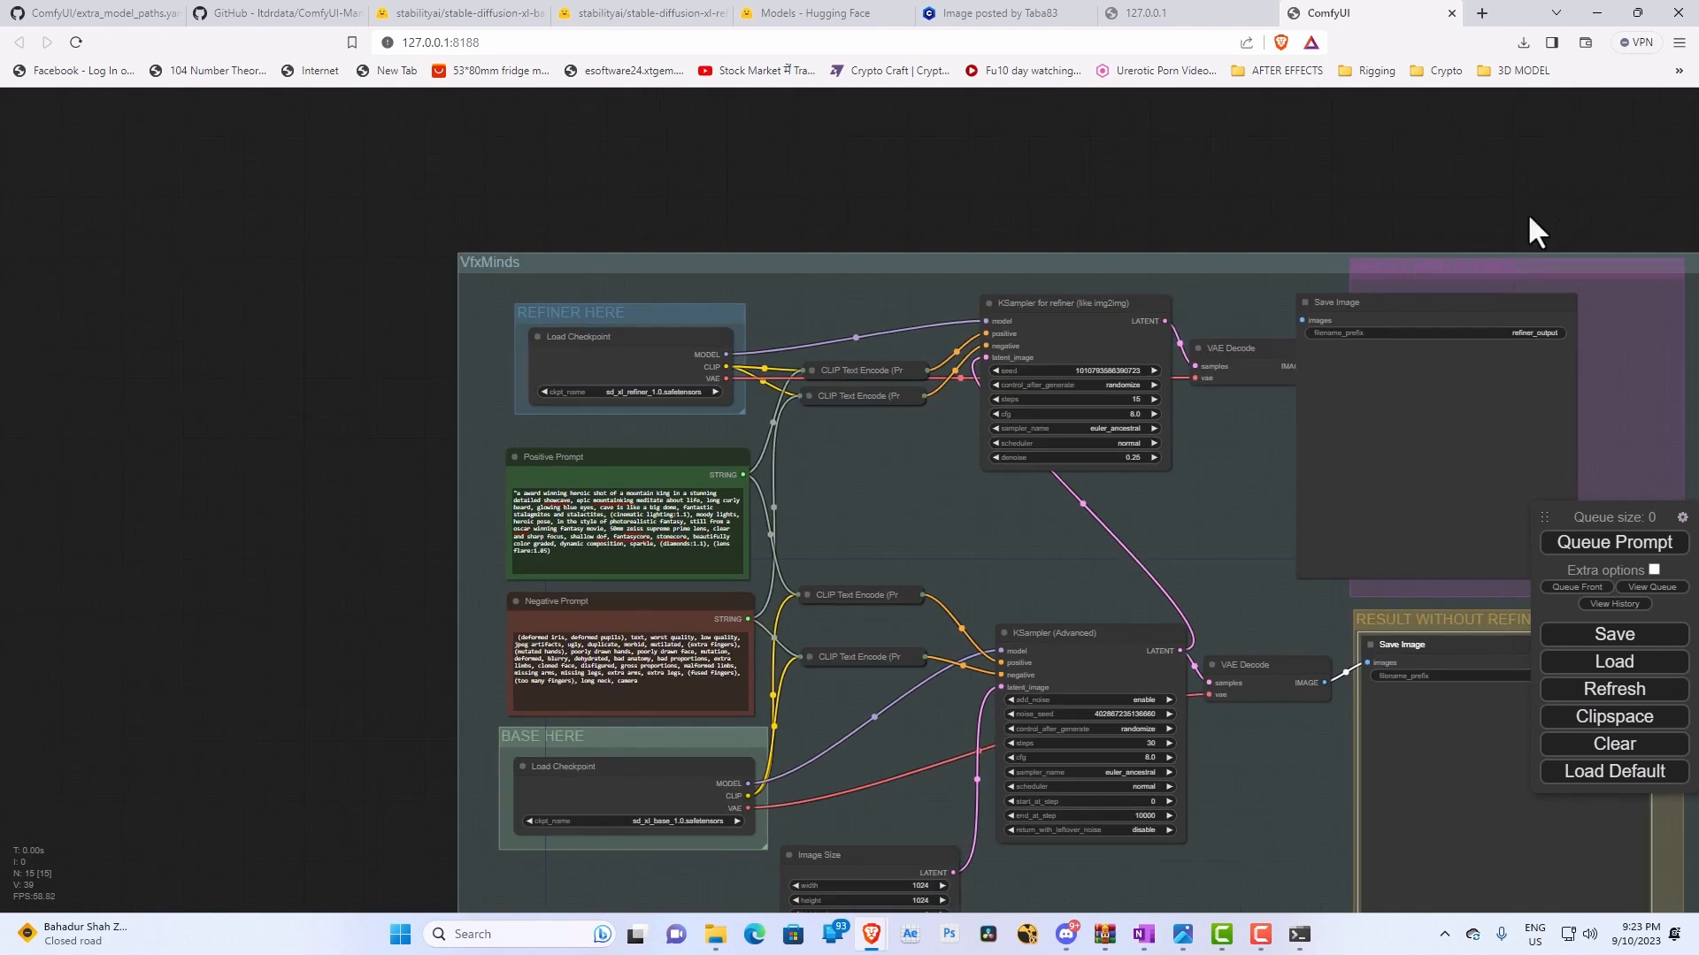
pyautogui.moveTo(1535, 232); pyautogui.dragTo(1135, 201)
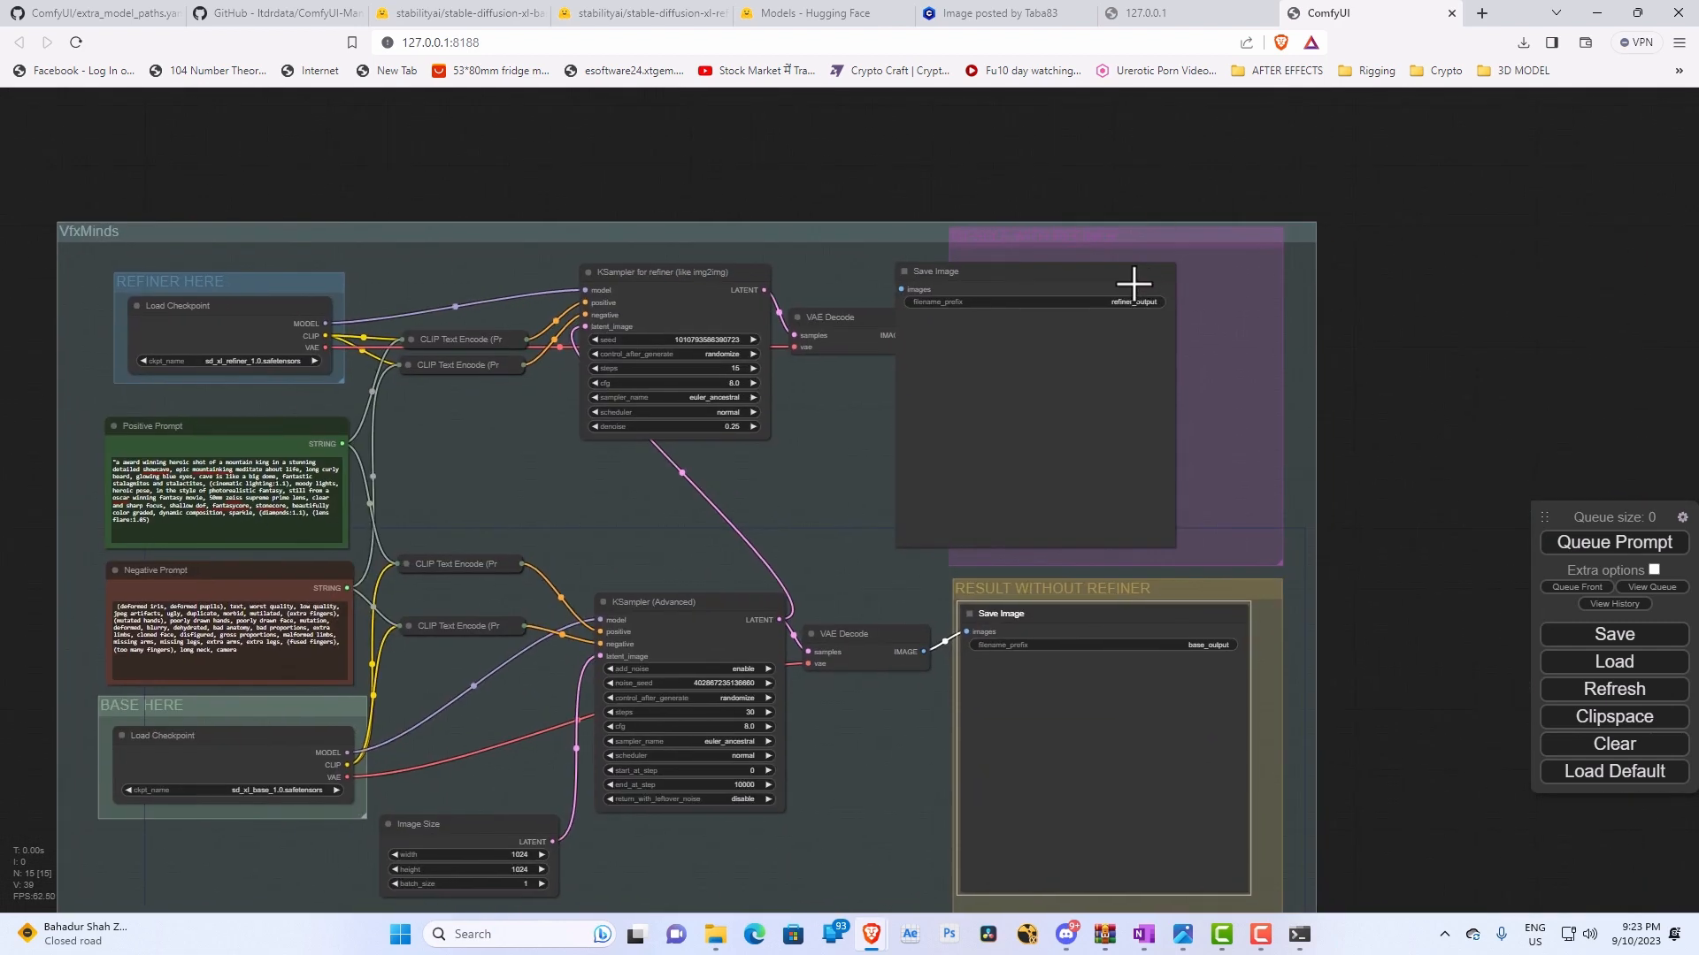
pyautogui.click(1154, 277)
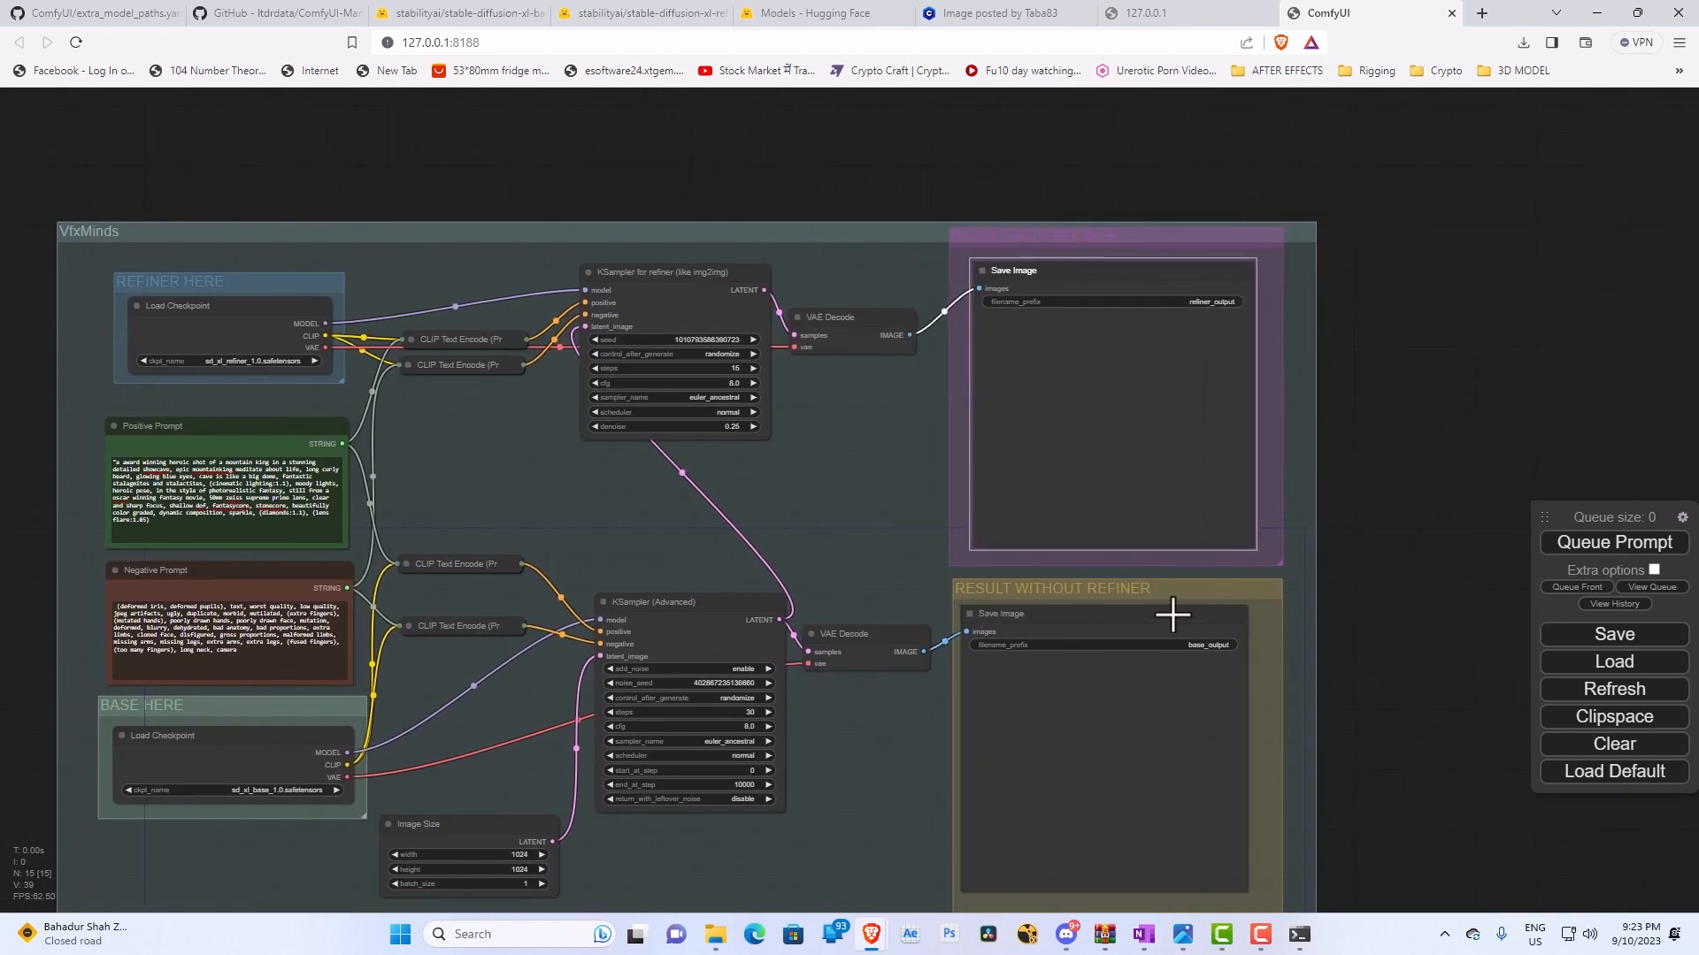
pyautogui.moveTo(1176, 611); pyautogui.dragTo(1185, 614)
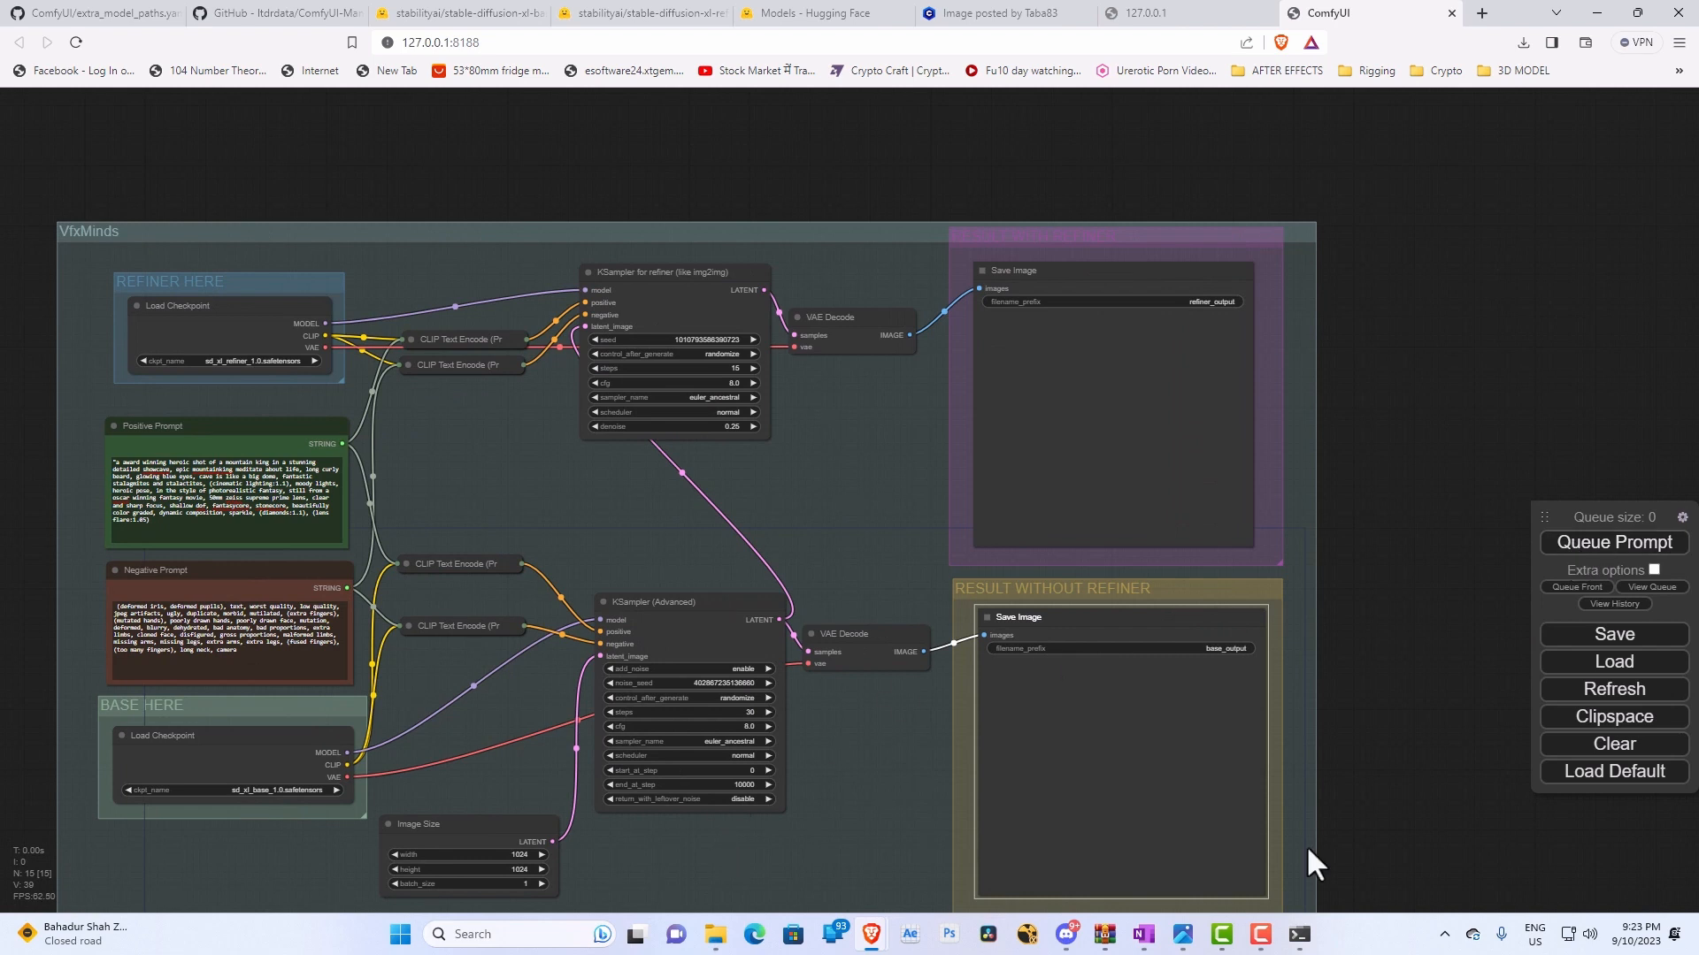
# Look over both KSampler nodes and queue the prompt to generate the image with and without the refiner.
pyautogui.moveTo(815, 894); pyautogui.dragTo(932, 756)
pyautogui.scroll(4, 612, 753)
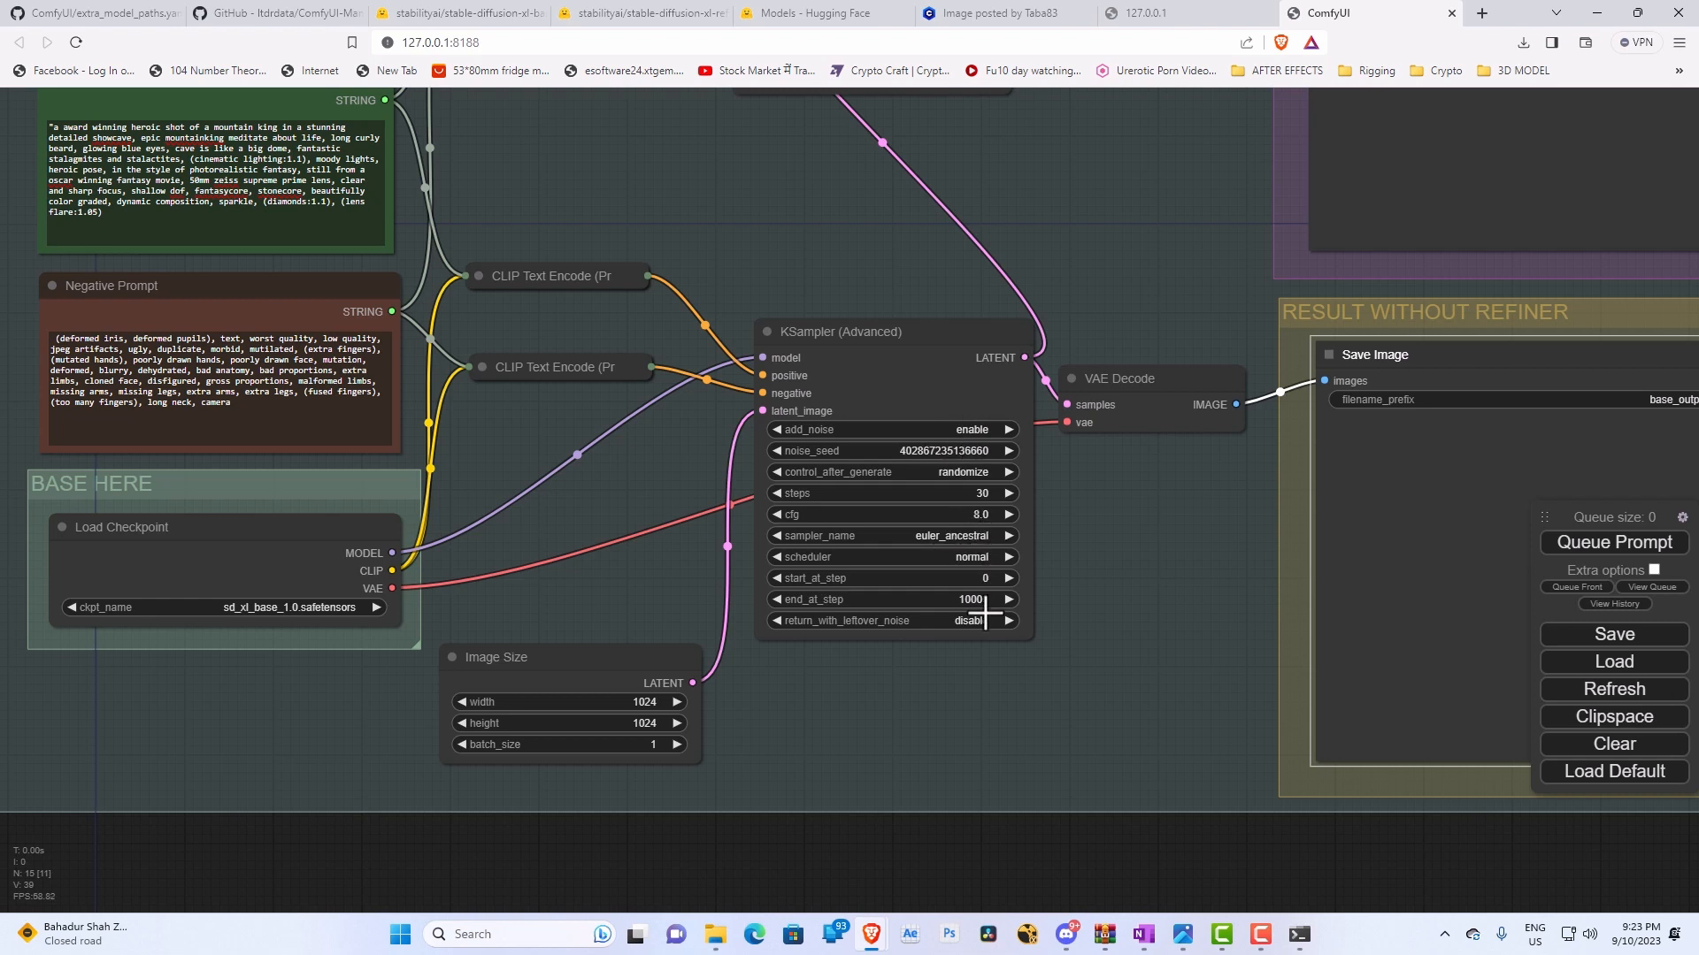
pyautogui.scroll(-5, 1039, 837)
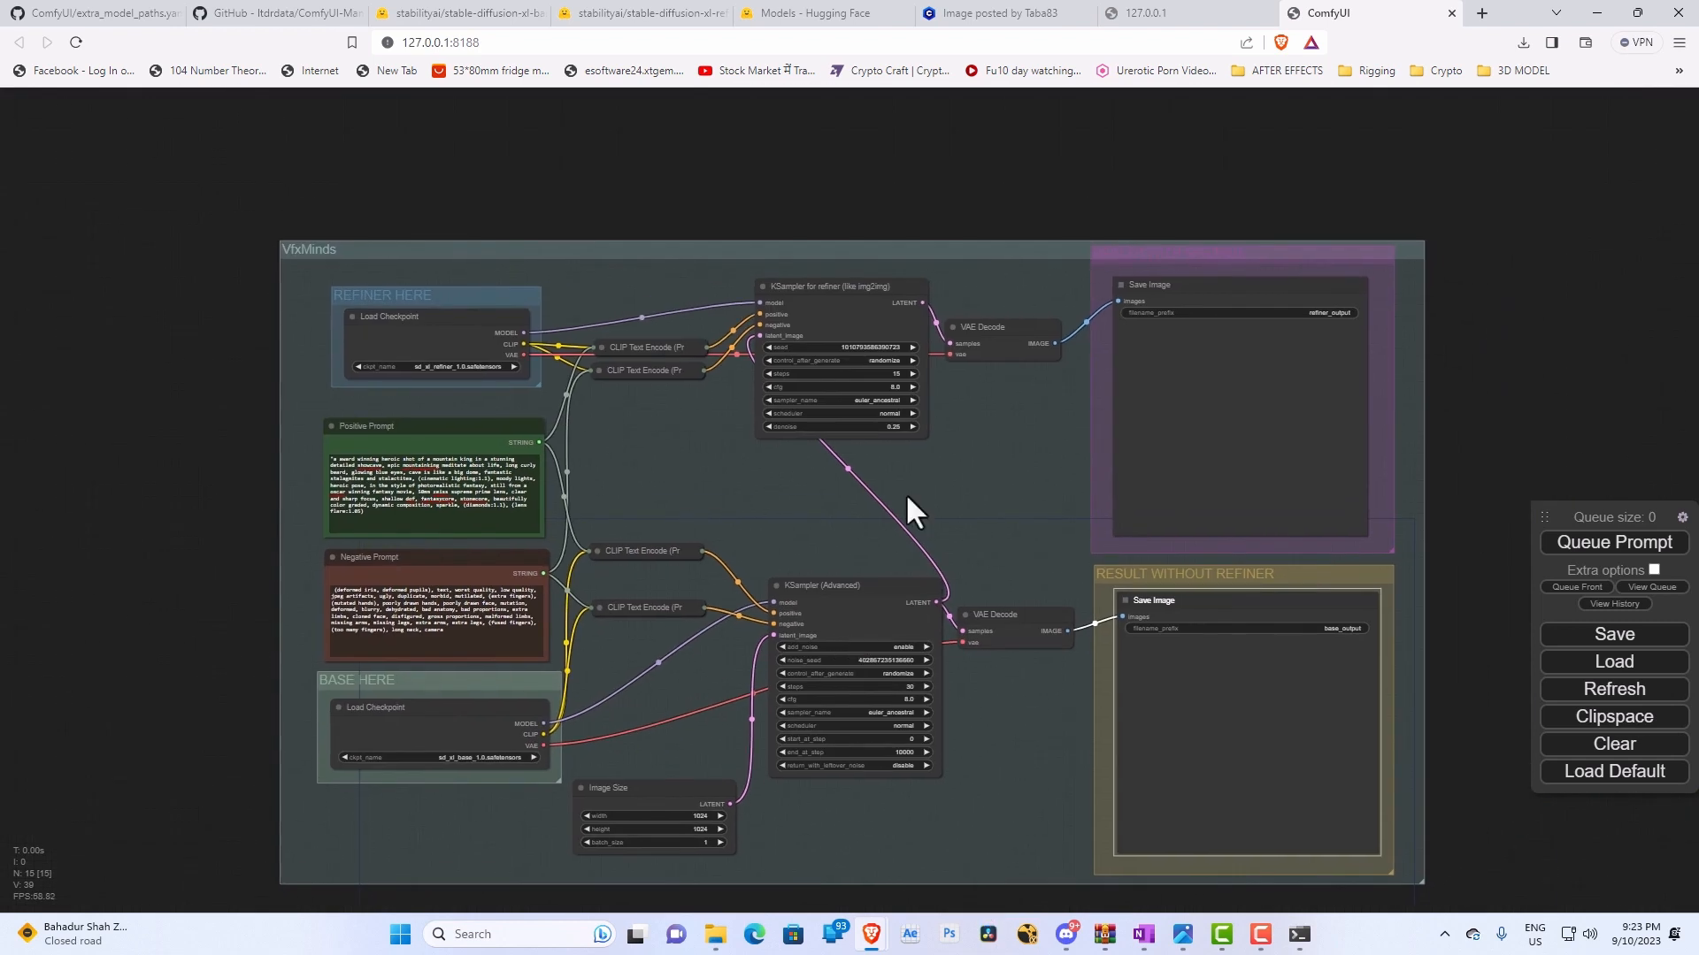
pyautogui.scroll(6, 885, 390)
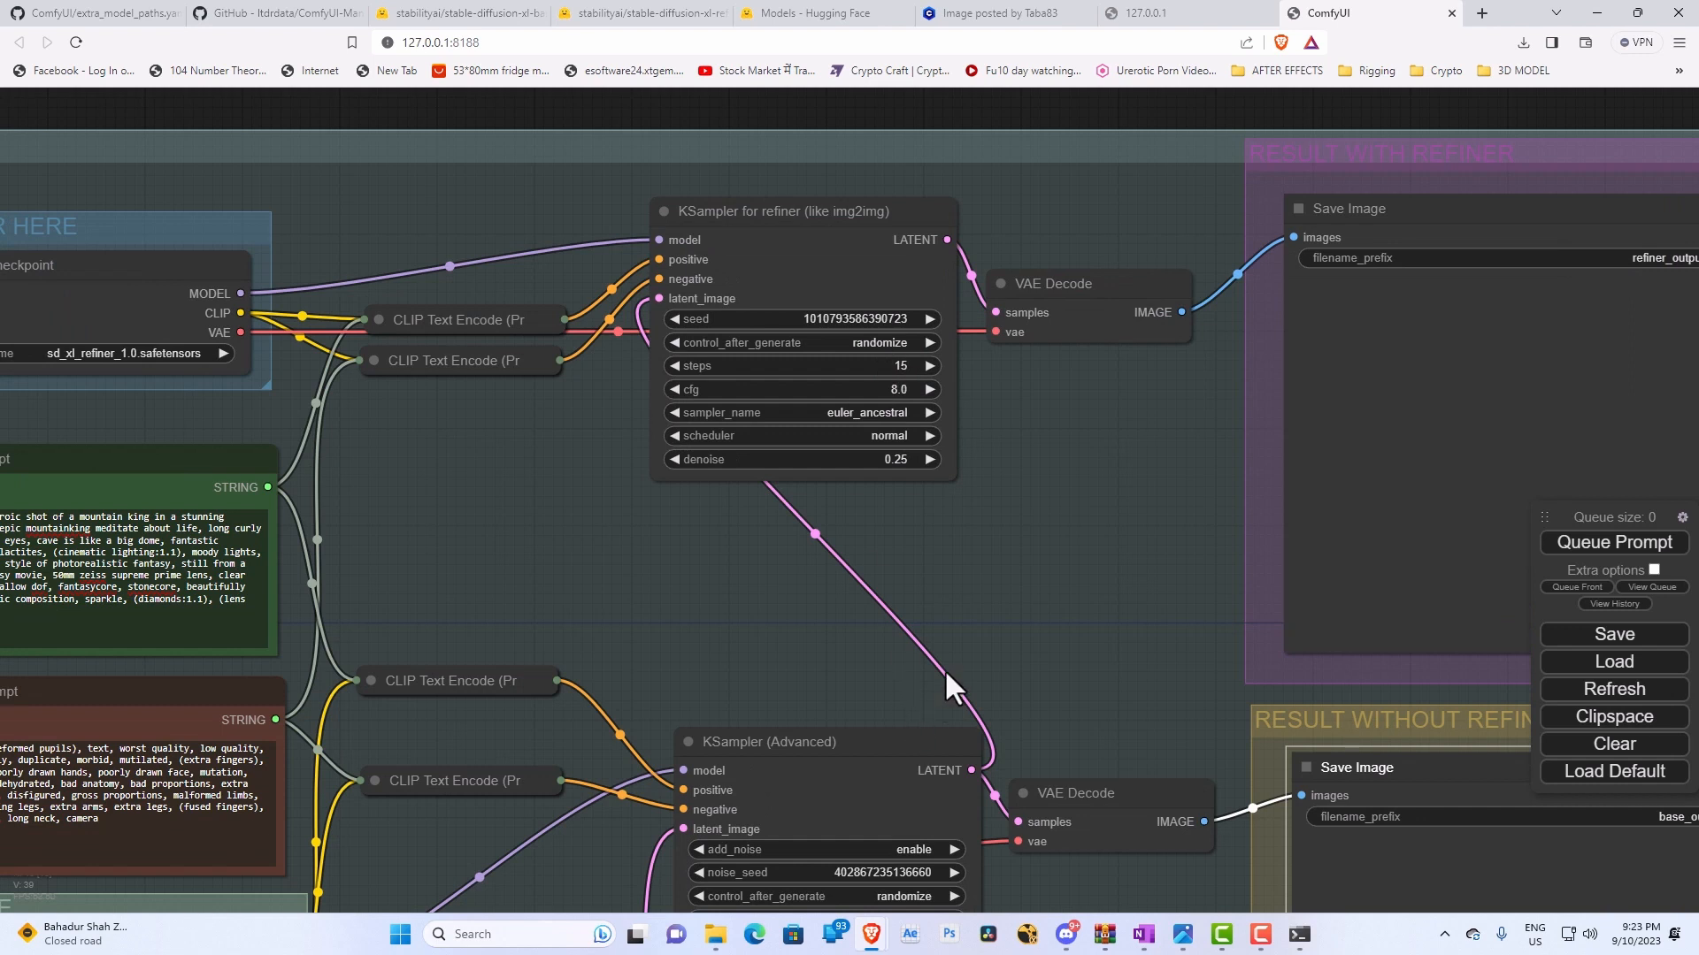
pyautogui.scroll(-4, 946, 671)
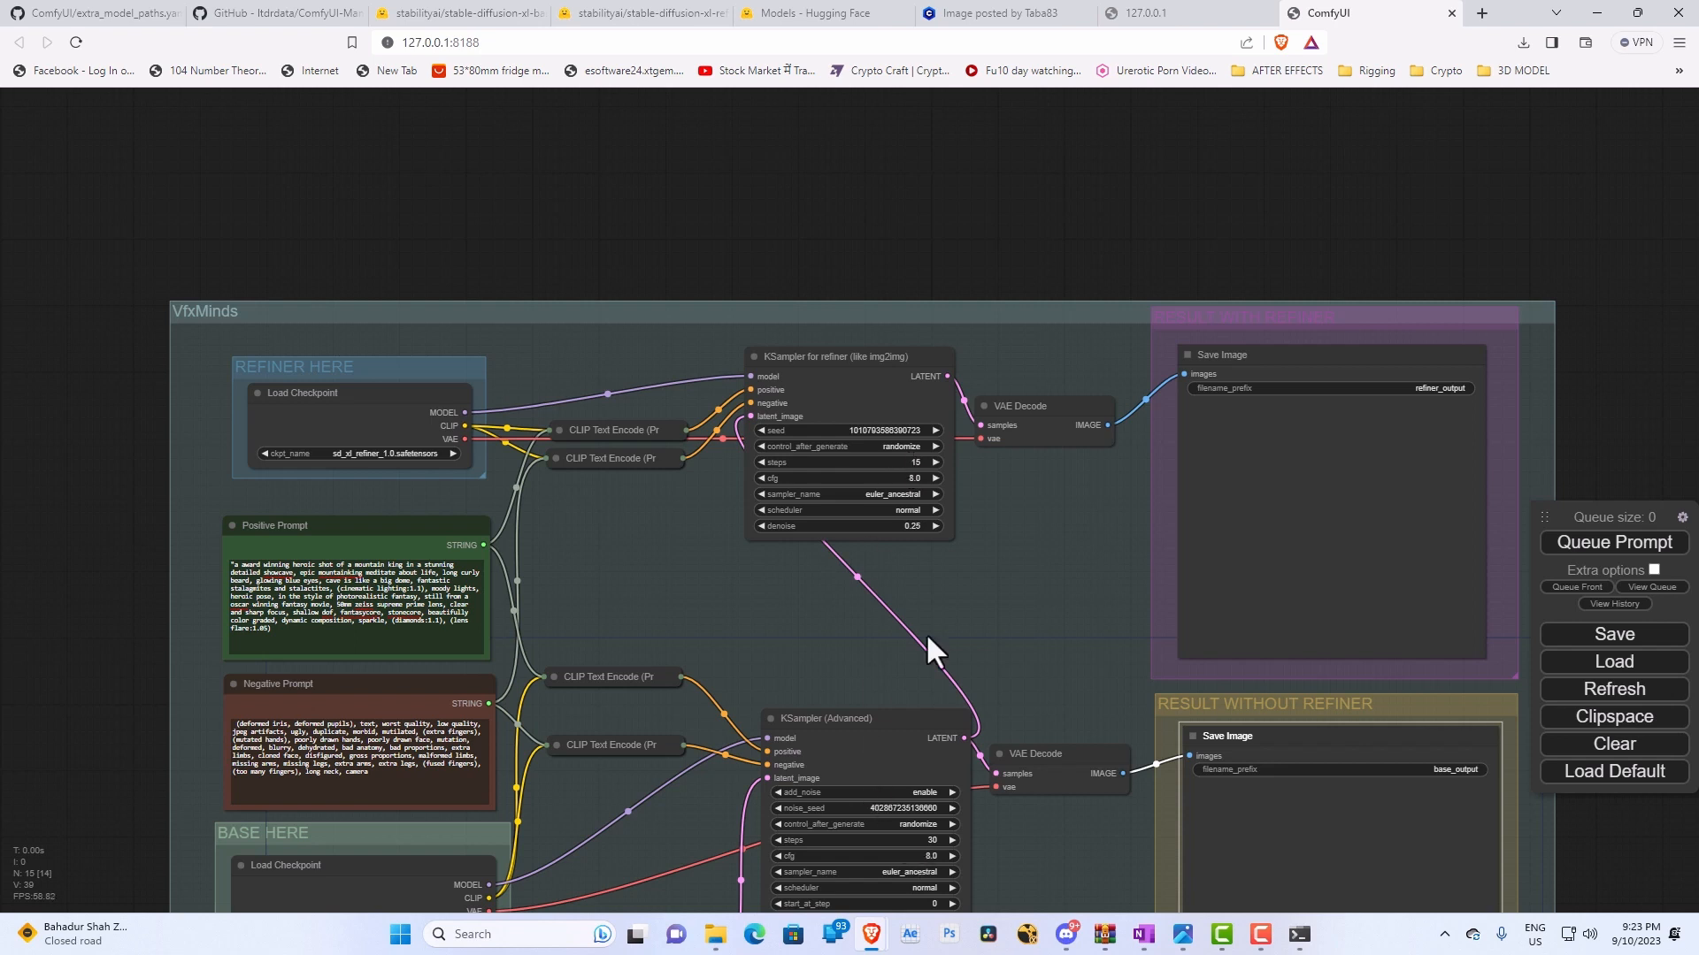
pyautogui.moveTo(1641, 420); pyautogui.dragTo(1497, 276)
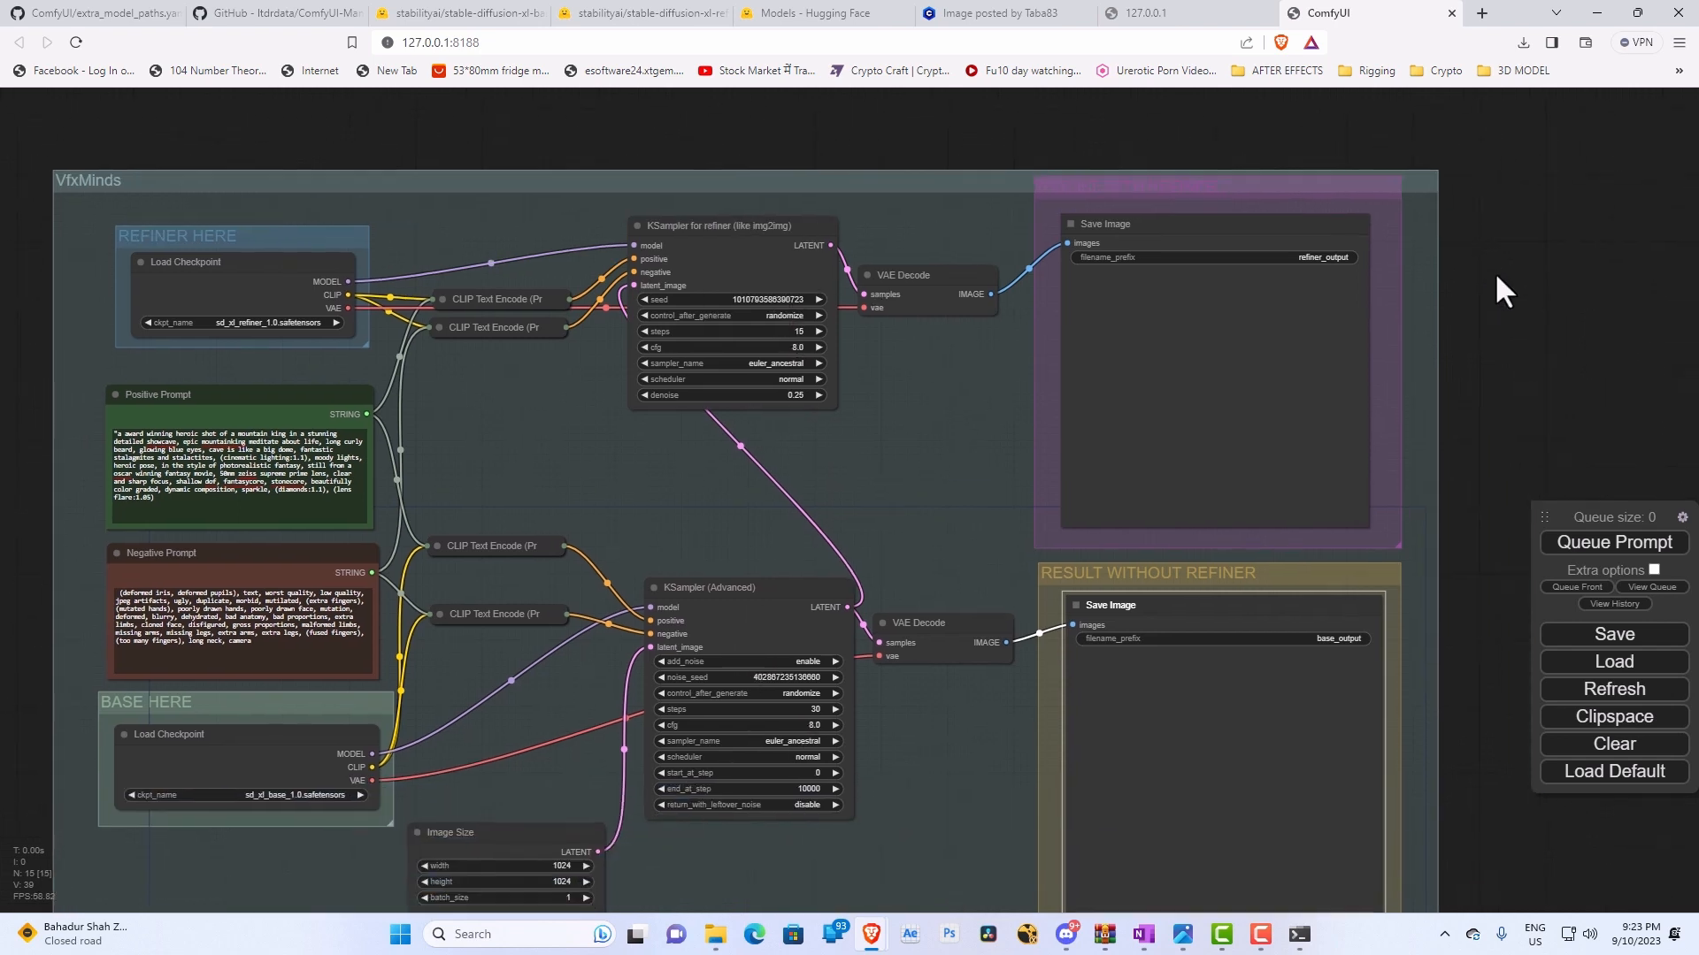
pyautogui.click(1607, 549)
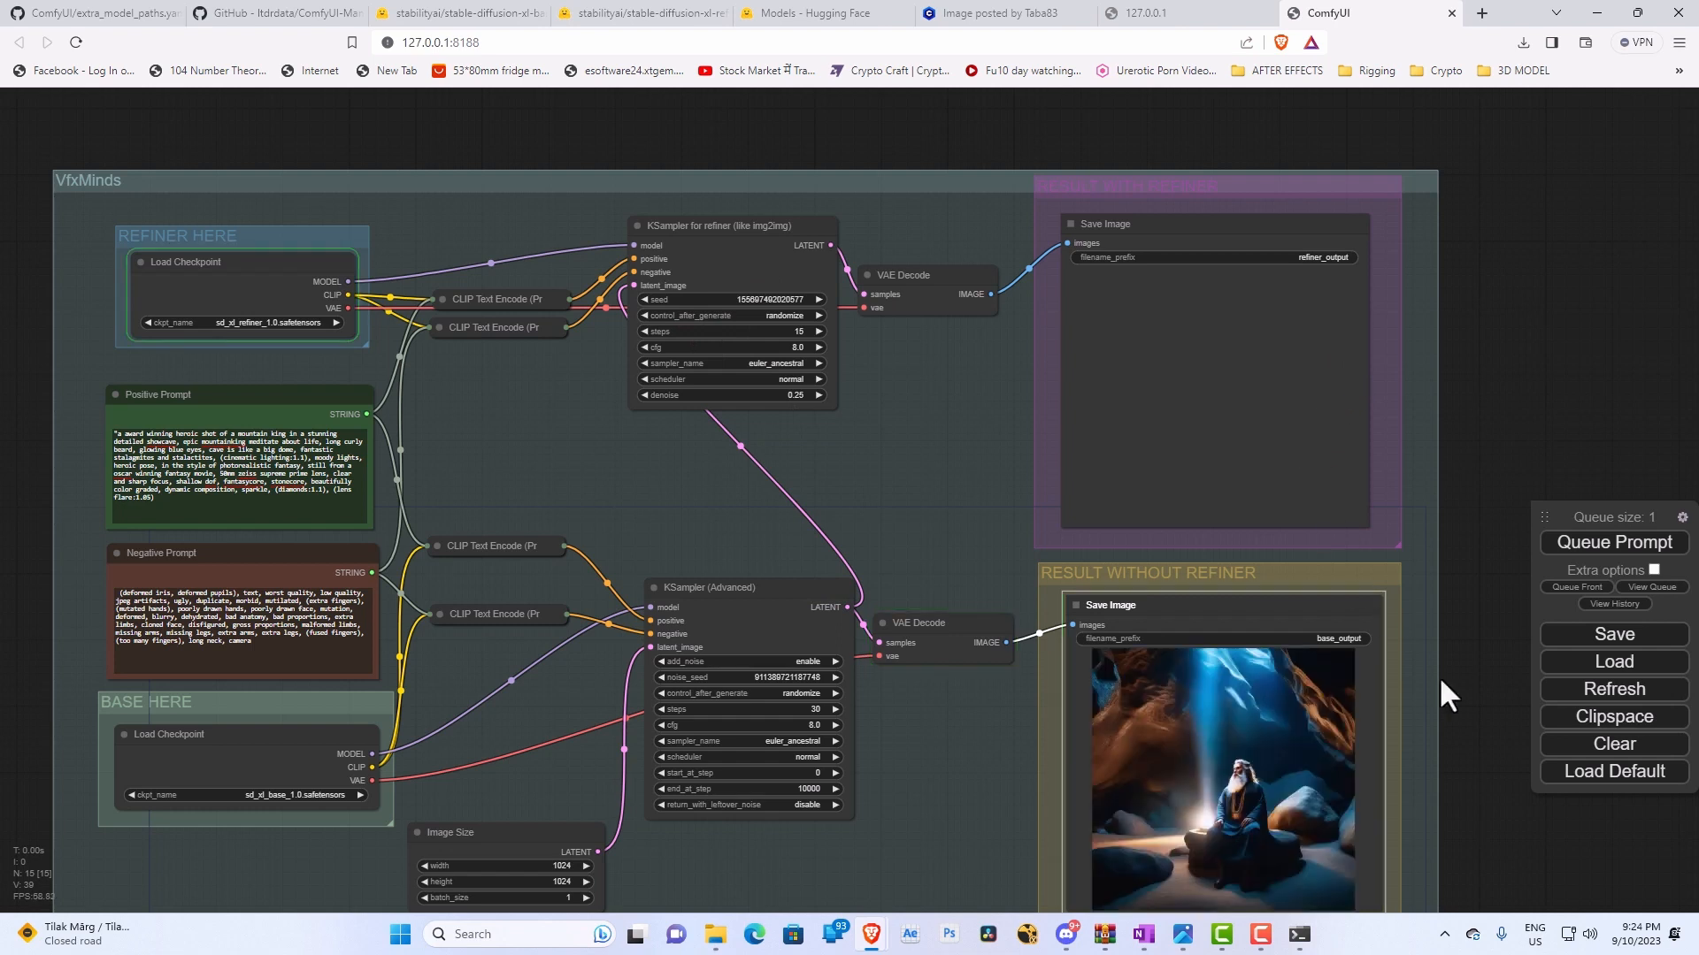
# Examine the generated base_output image in the group for the result without refiner.
pyautogui.moveTo(1473, 779); pyautogui.dragTo(1387, 667)
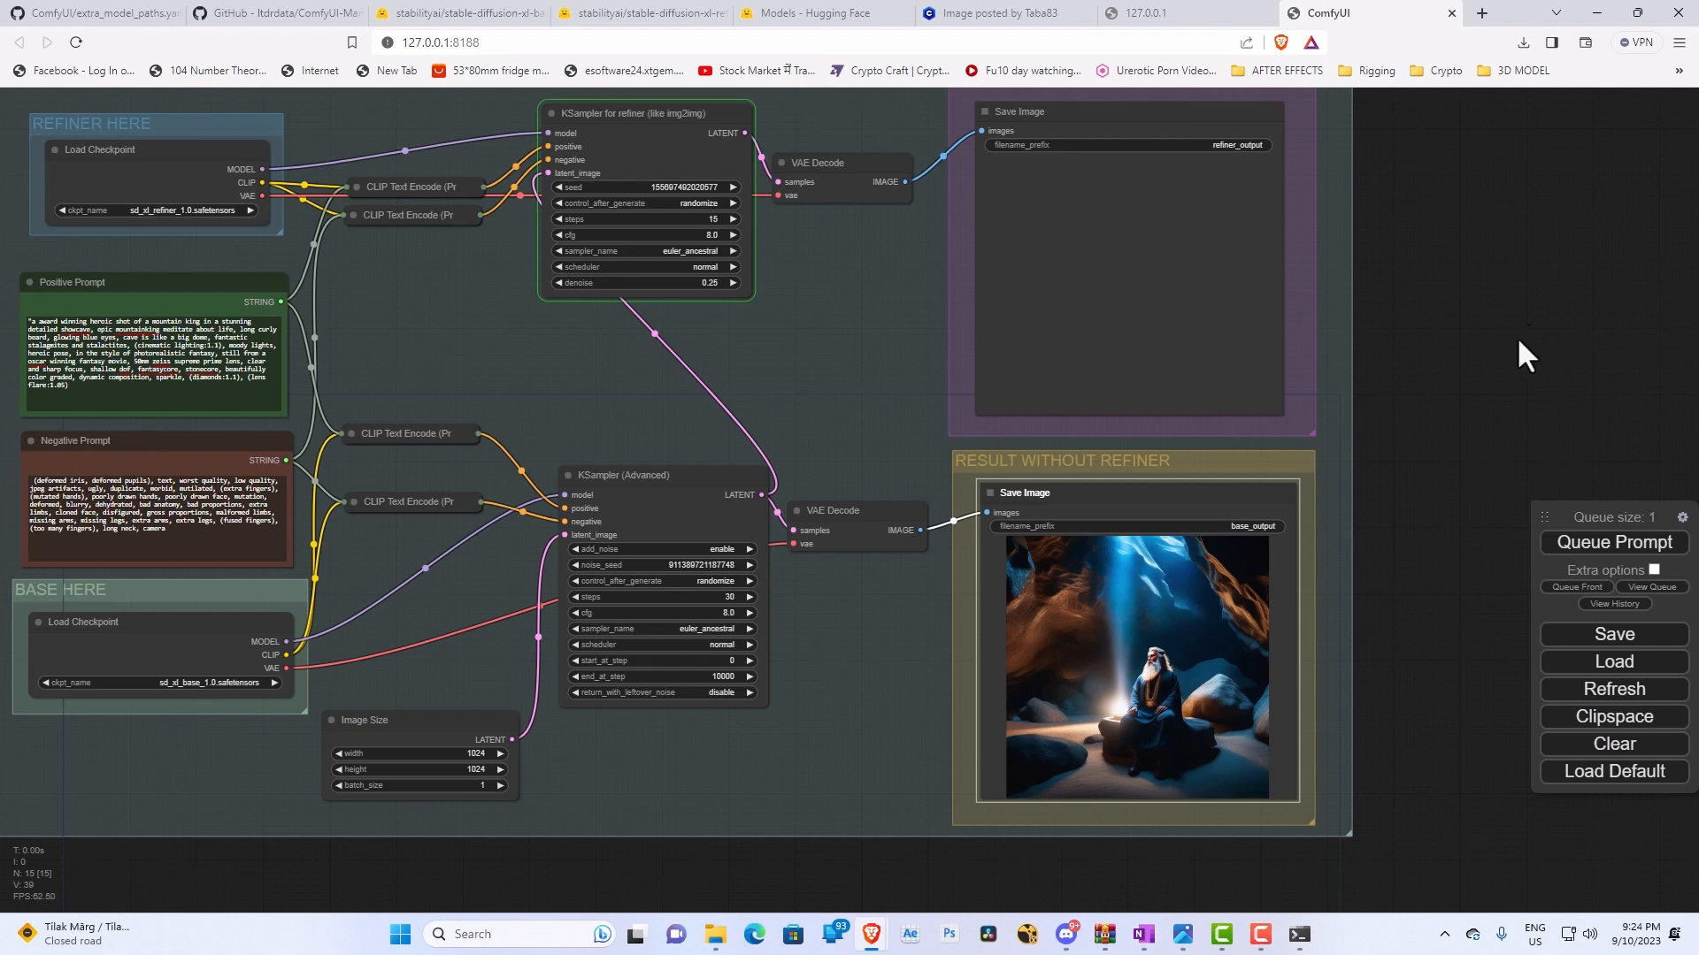
pyautogui.moveTo(1517, 336); pyautogui.dragTo(1495, 426)
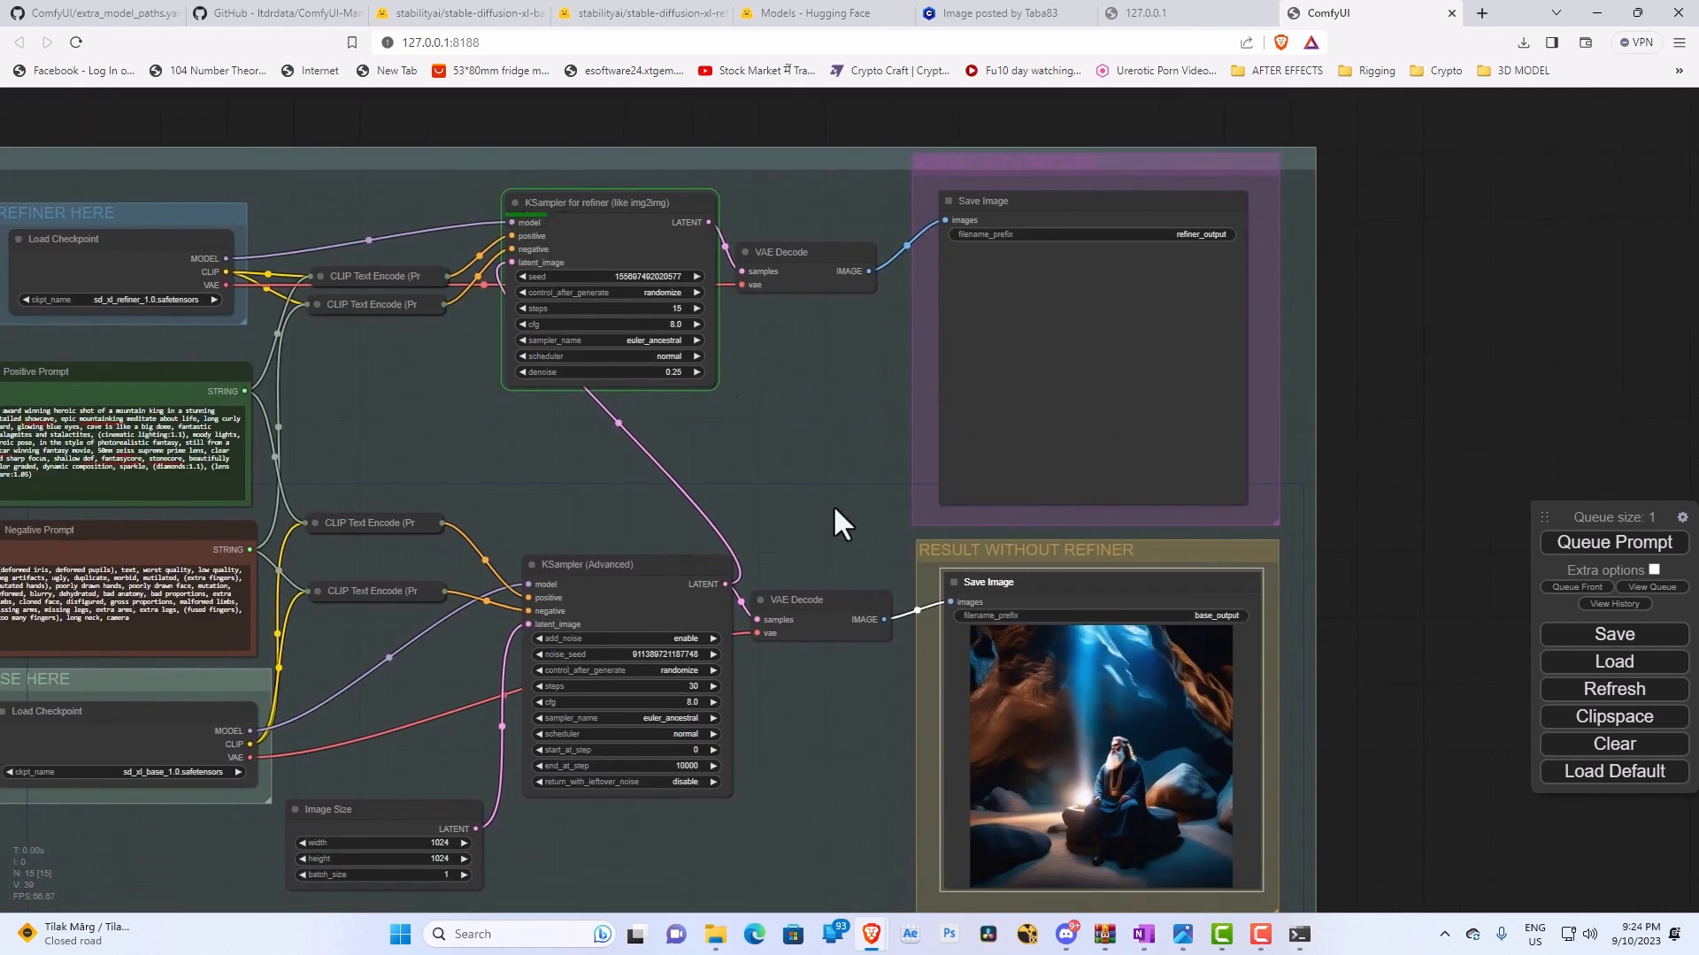
pyautogui.scroll(4, 1194, 802)
pyautogui.scroll(7, 1081, 754)
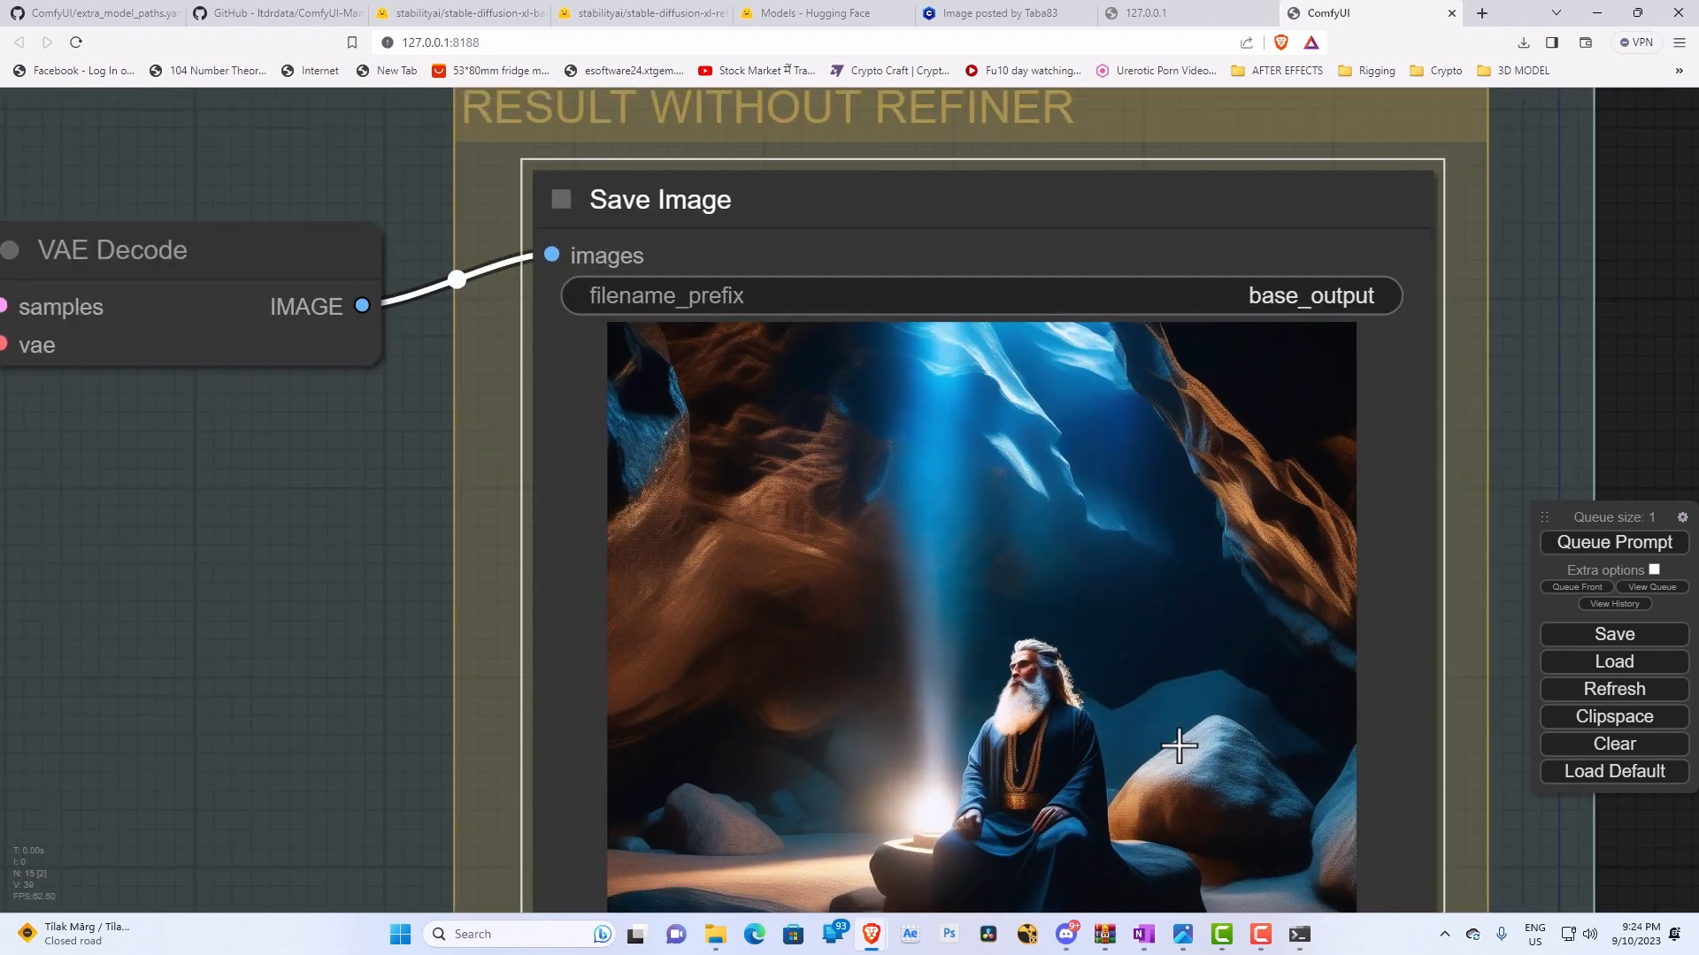
pyautogui.scroll(-2, 1179, 747)
pyautogui.moveTo(1603, 867); pyautogui.dragTo(1493, 708)
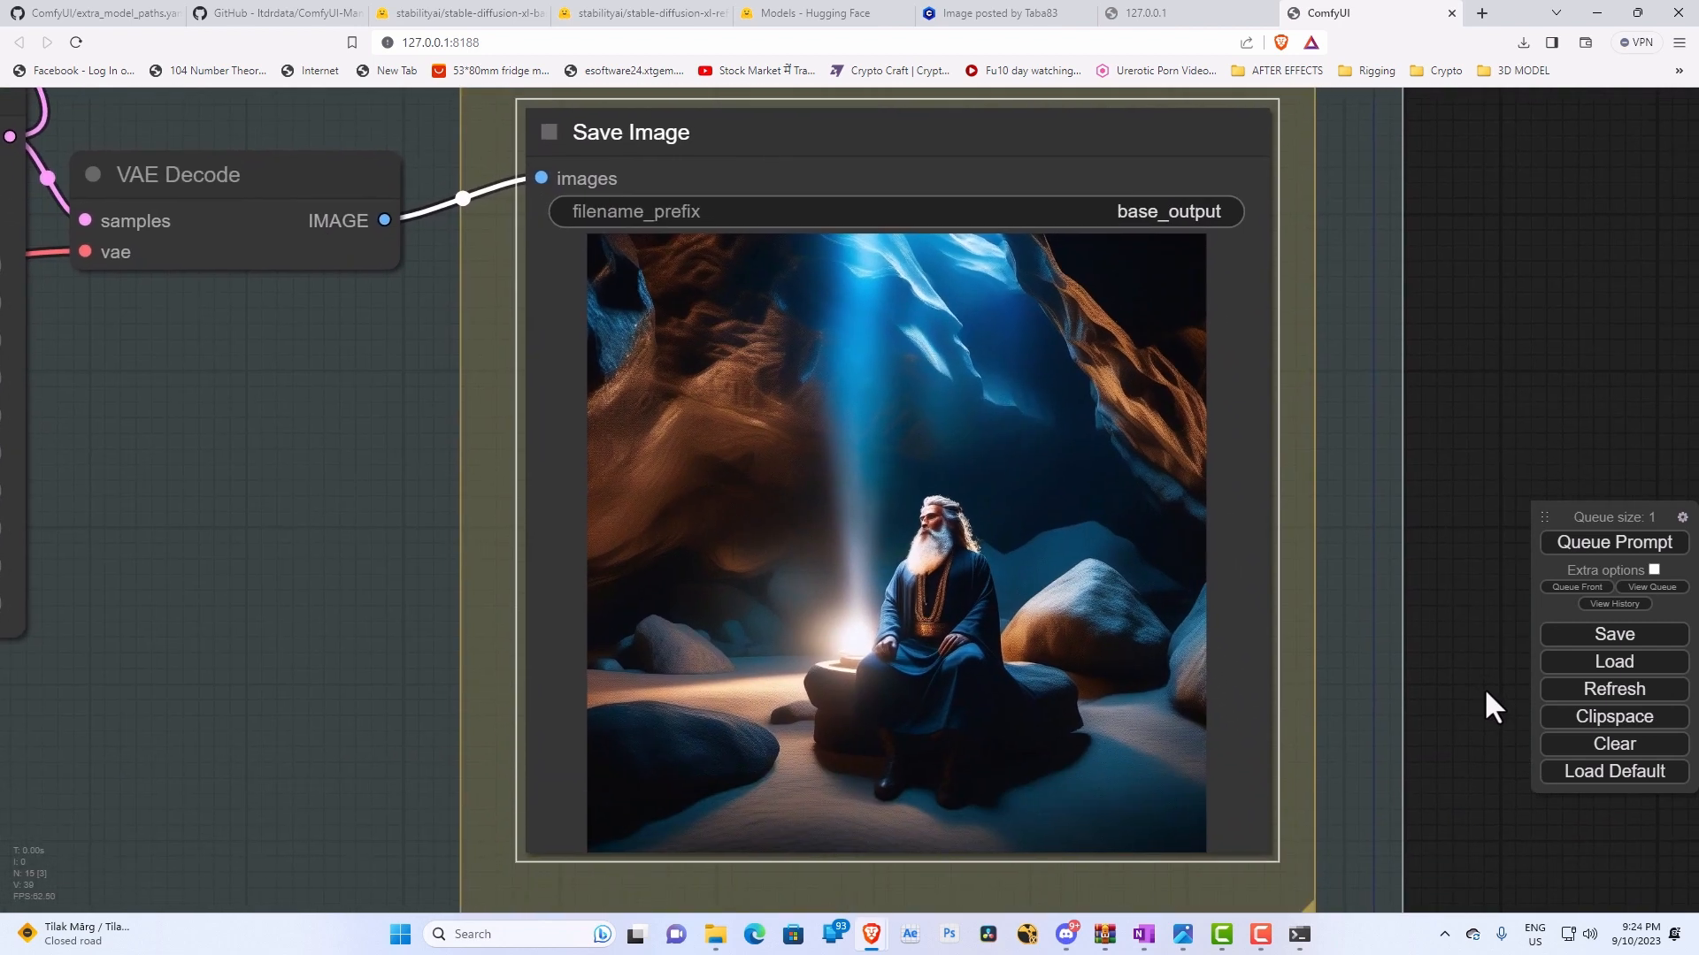
pyautogui.scroll(-5, 1018, 707)
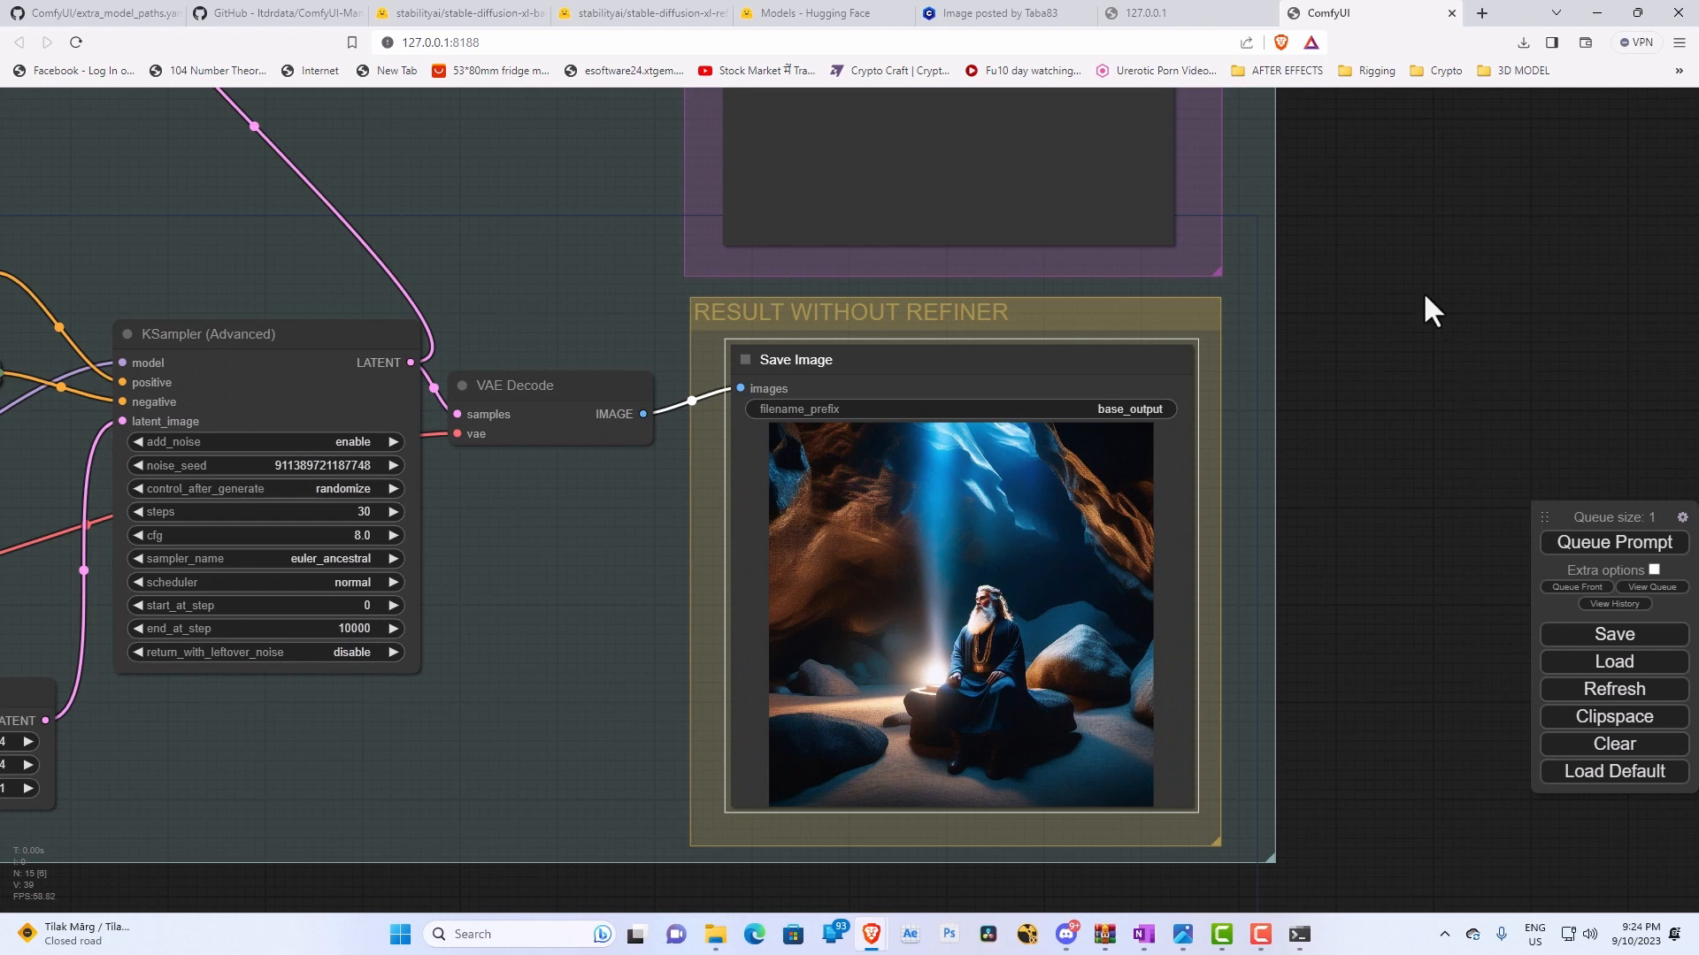
# Compare the refiner_output image with the base_output image up close, checking the face, clothing and cave details.
pyautogui.moveTo(1424, 297); pyautogui.dragTo(1425, 766)
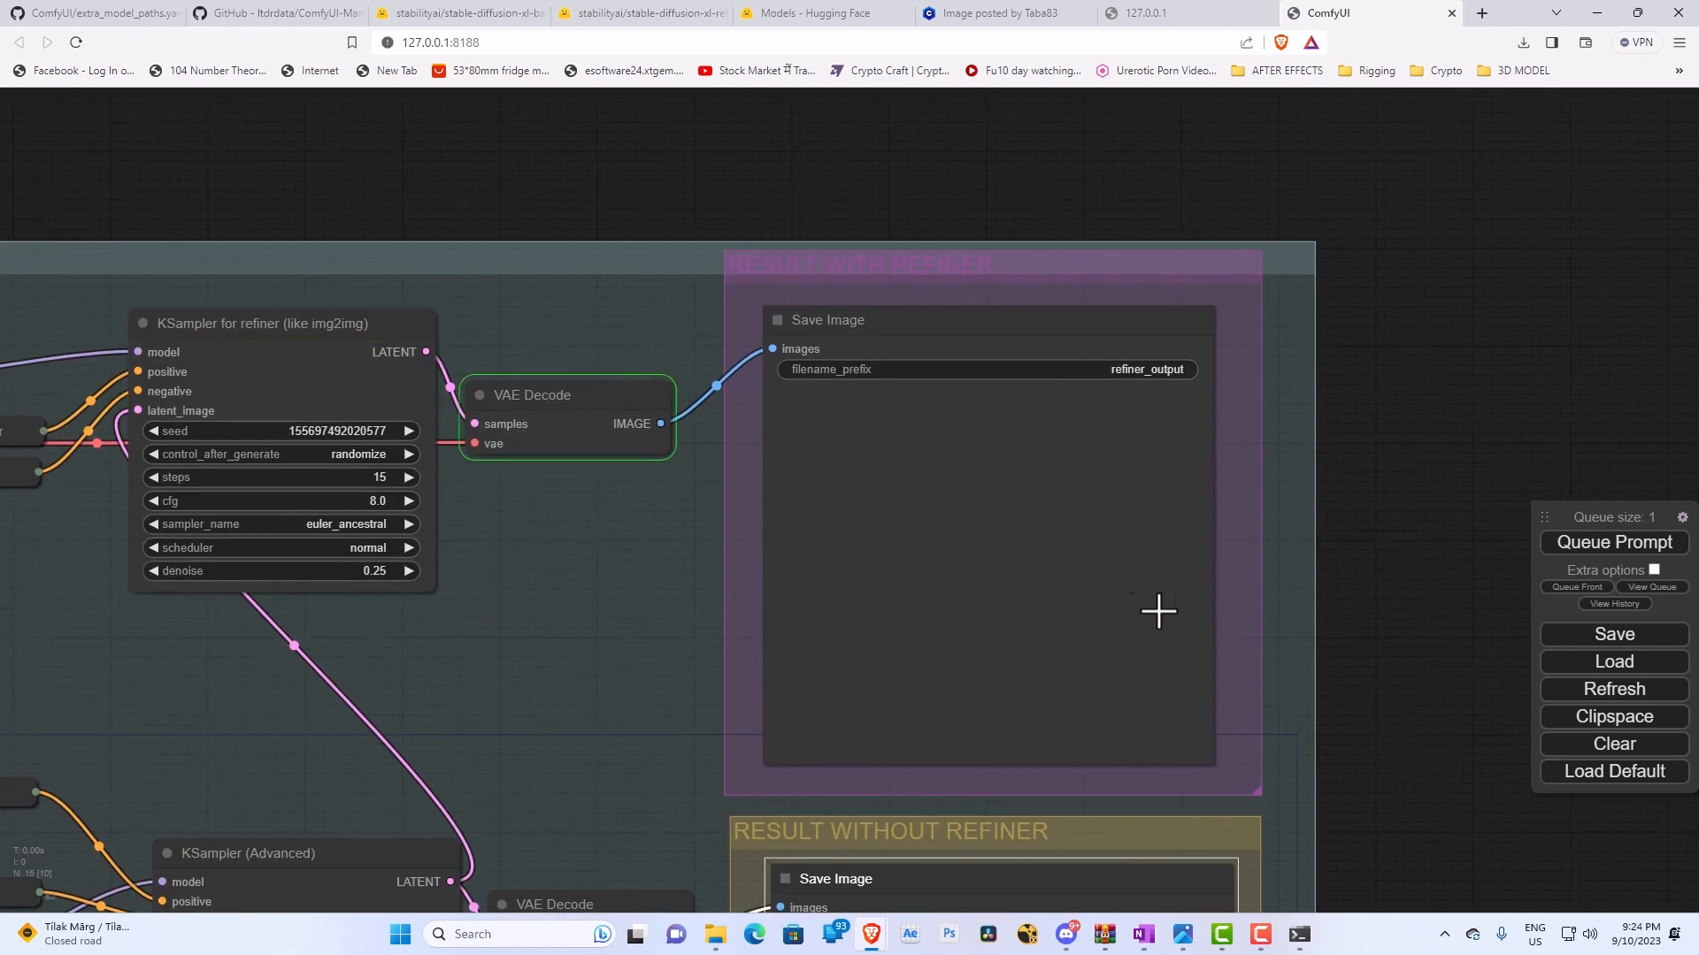
pyautogui.scroll(7, 1032, 663)
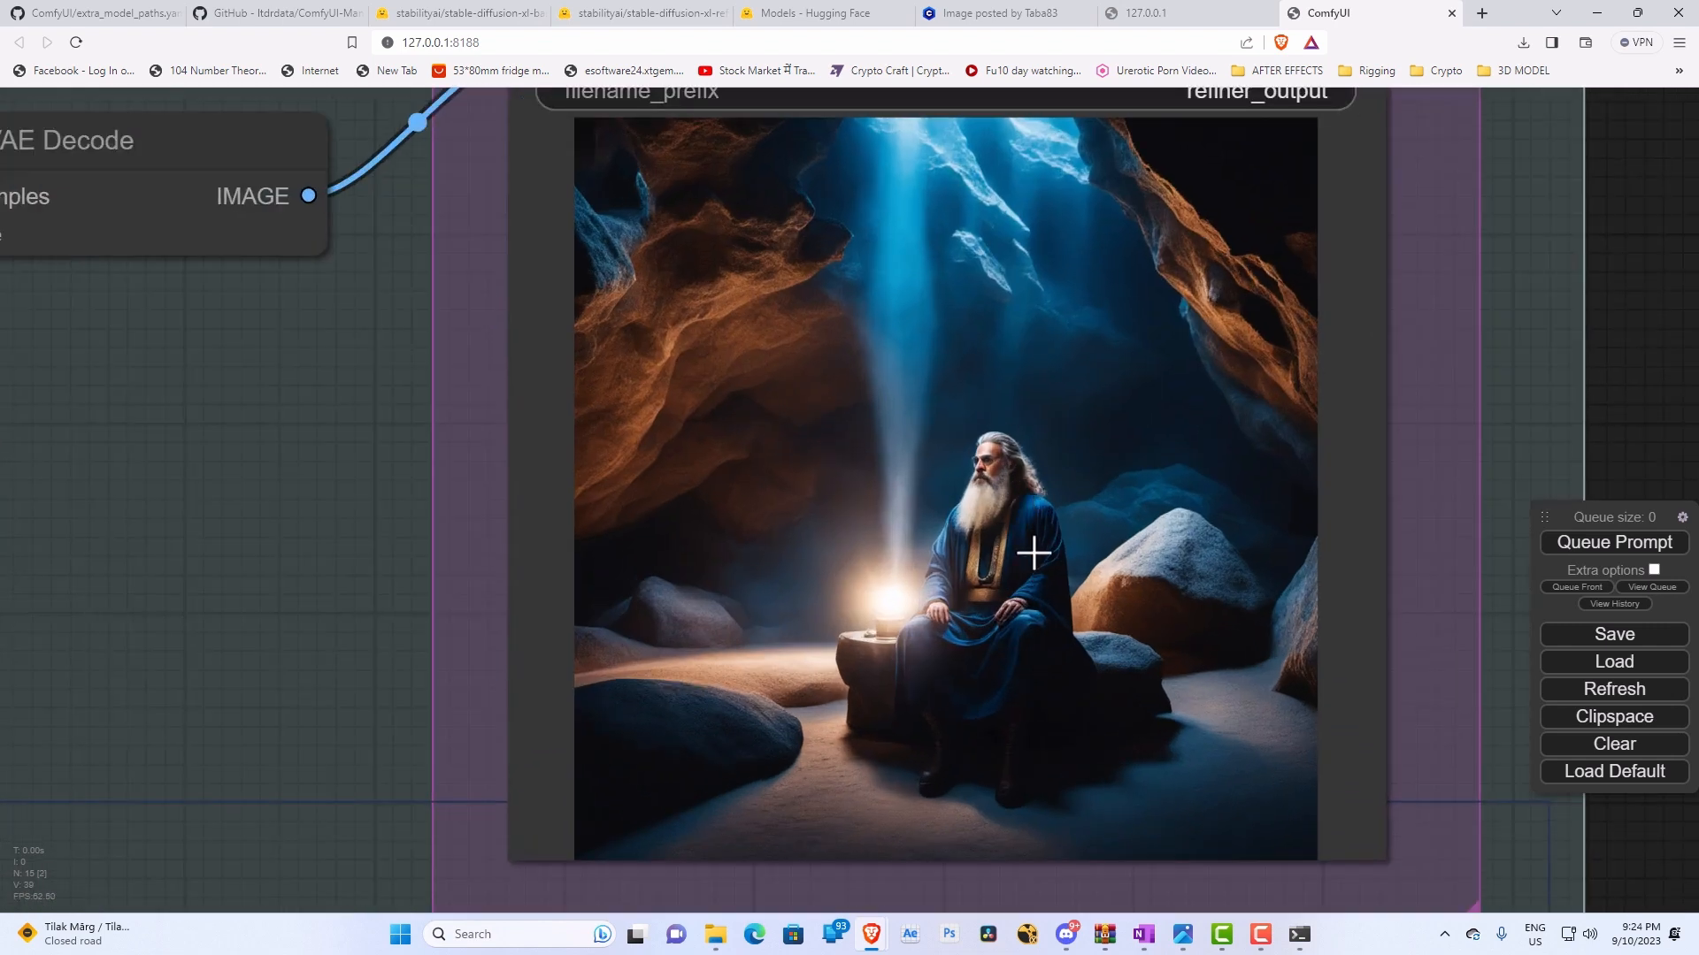
pyautogui.scroll(-3, 1032, 556)
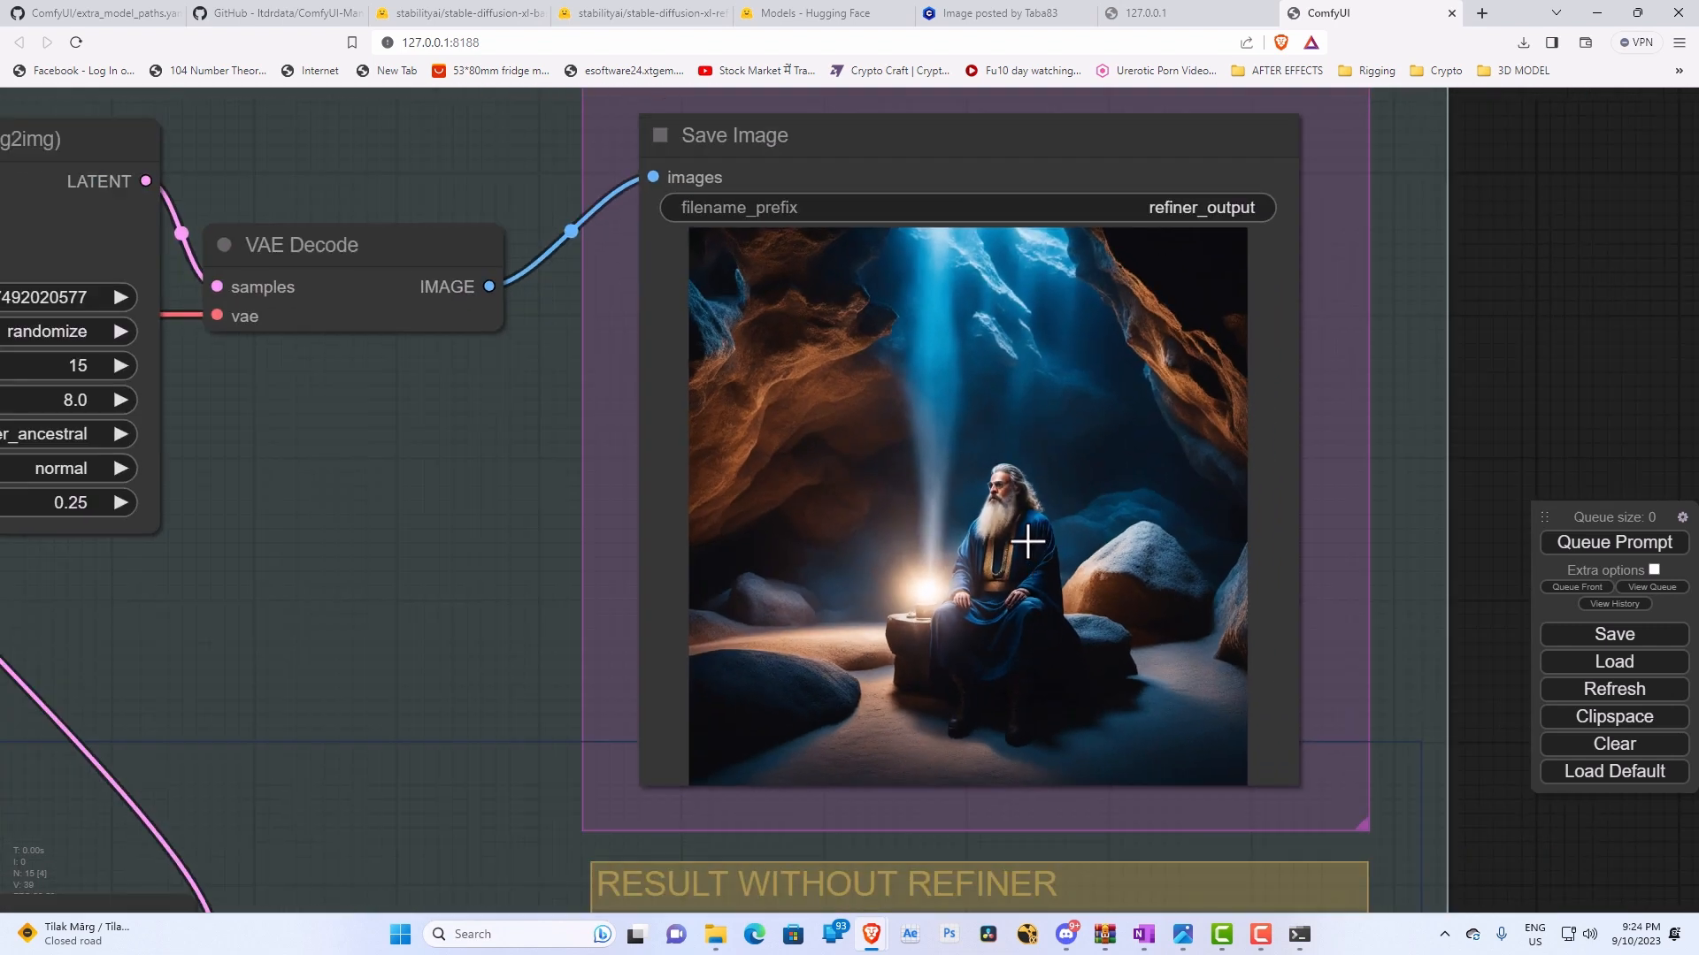
pyautogui.scroll(-4, 1027, 541)
pyautogui.moveTo(1347, 748); pyautogui.dragTo(1354, 416)
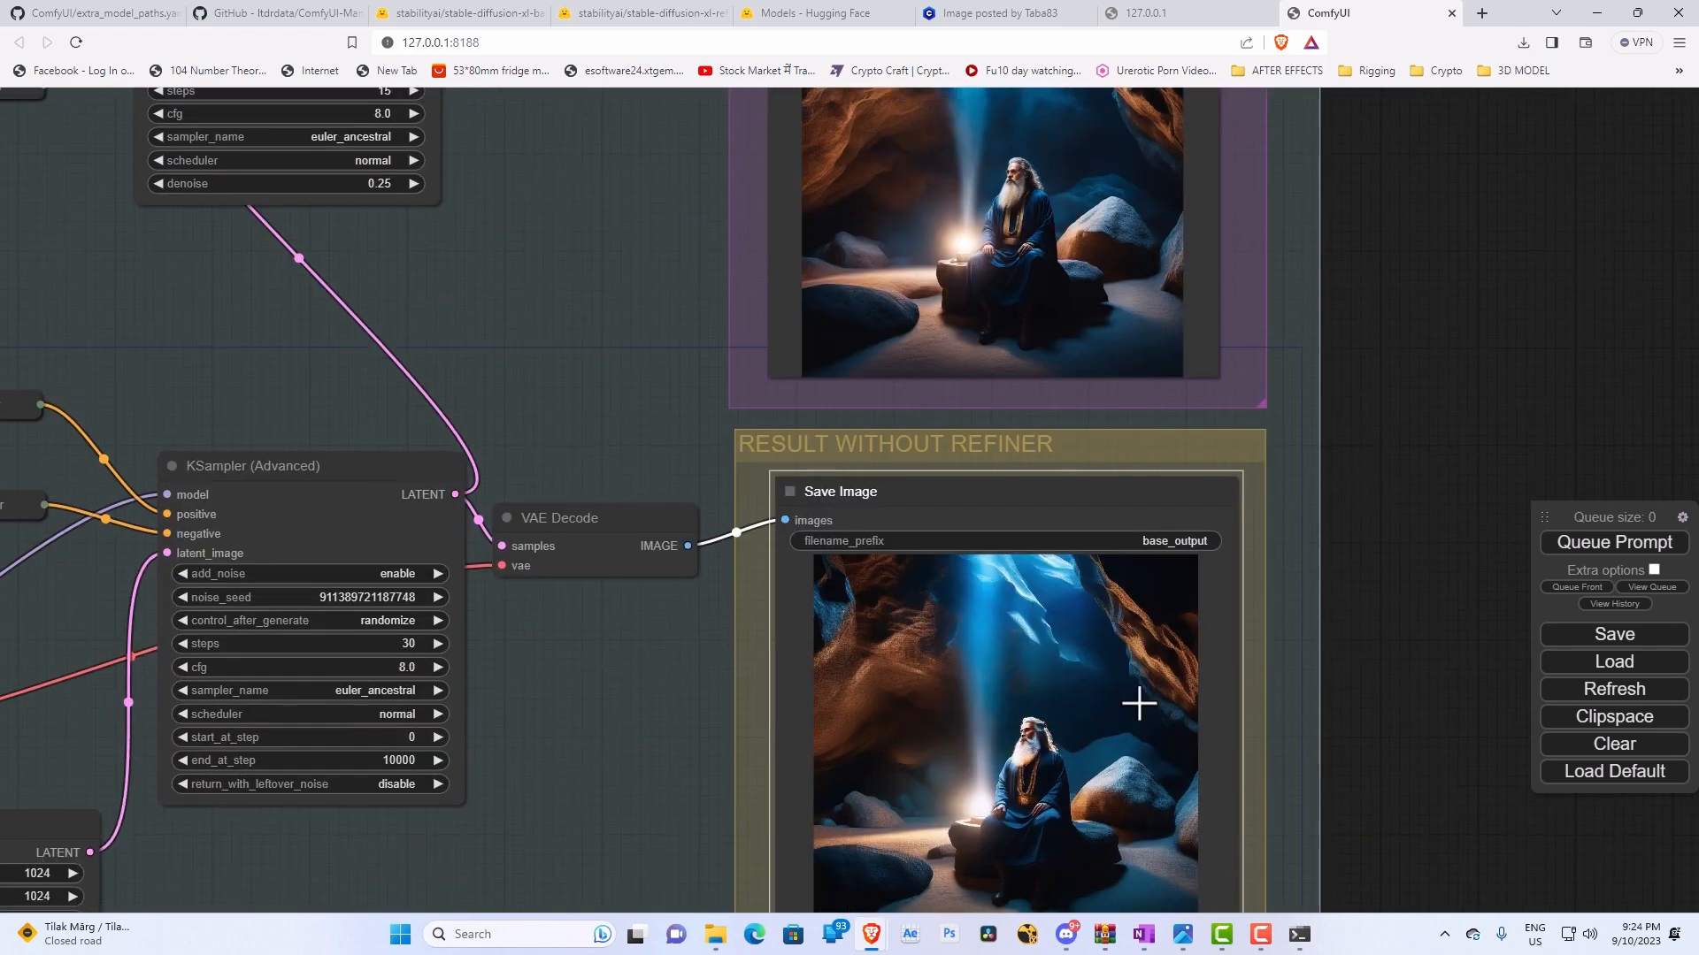
pyautogui.scroll(12, 1035, 769)
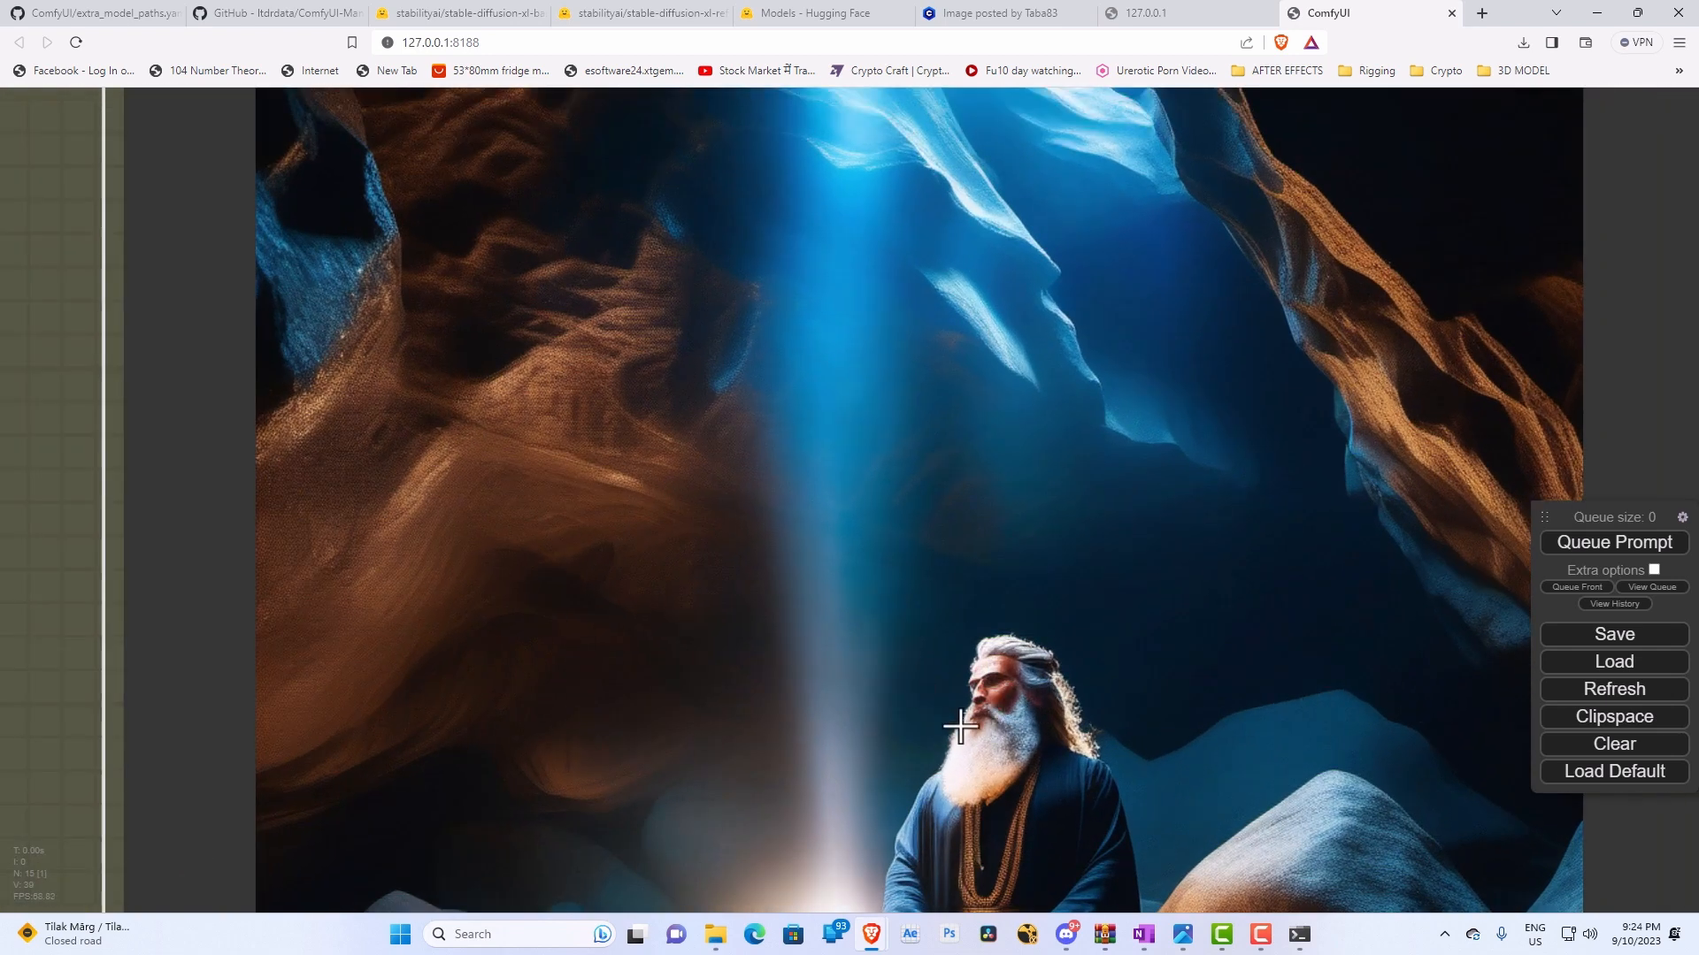
pyautogui.scroll(-12, 1057, 743)
pyautogui.moveTo(1478, 439); pyautogui.dragTo(1444, 808)
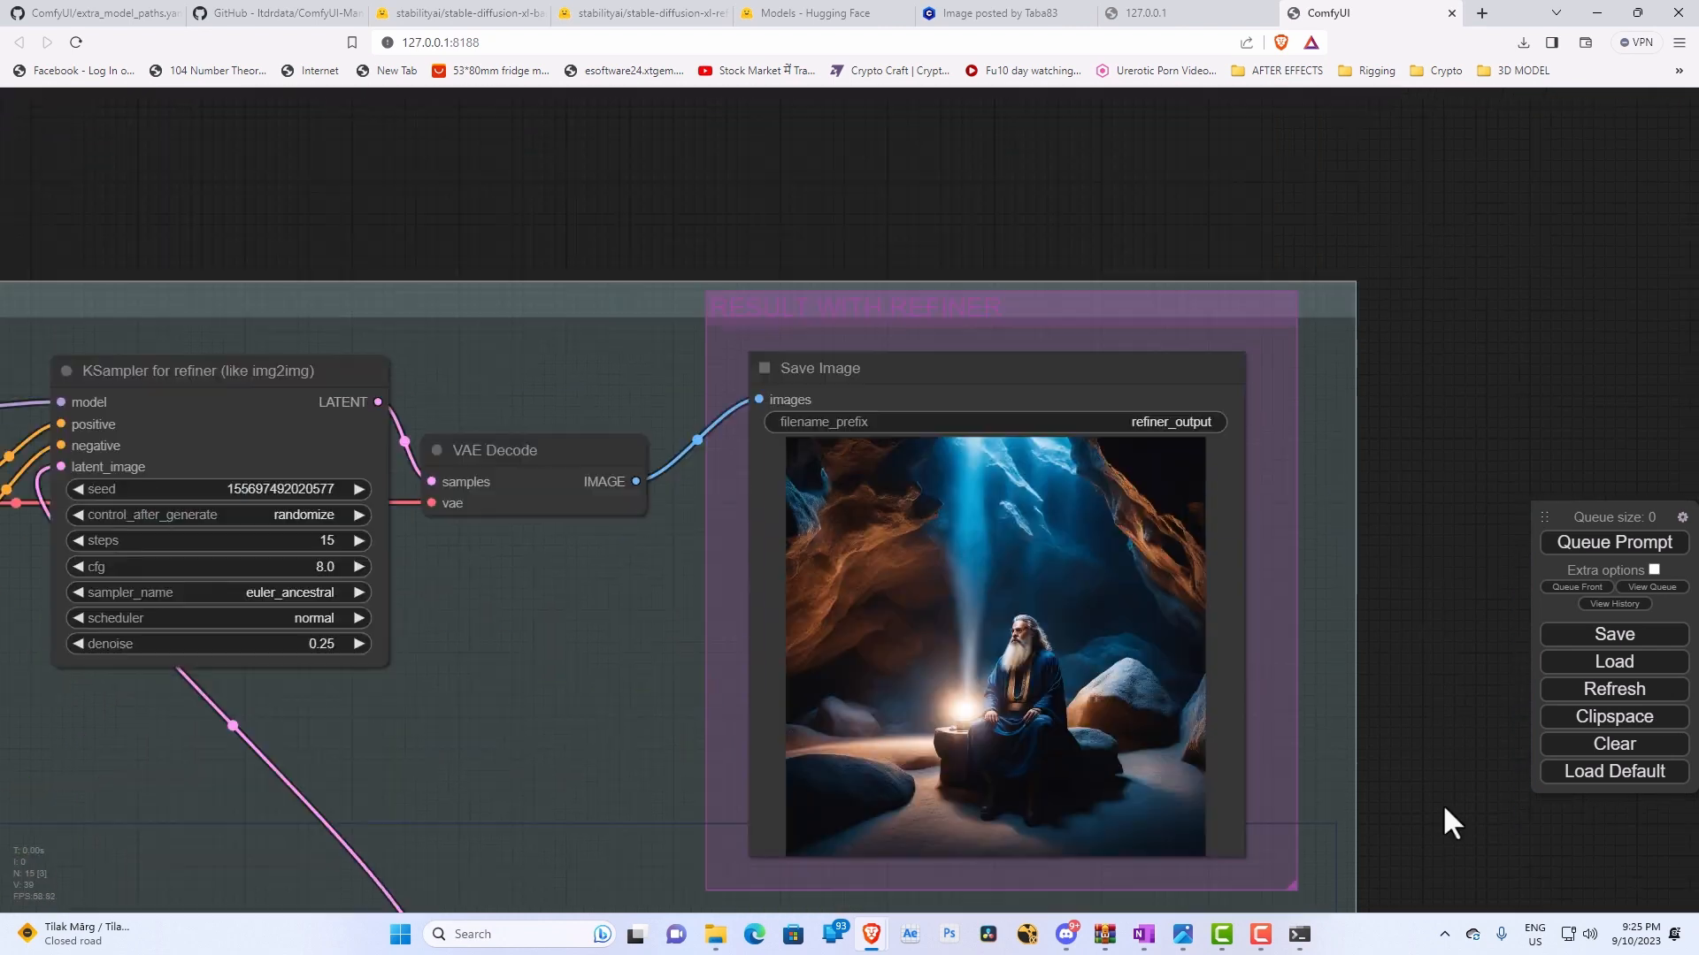
pyautogui.scroll(12, 1046, 705)
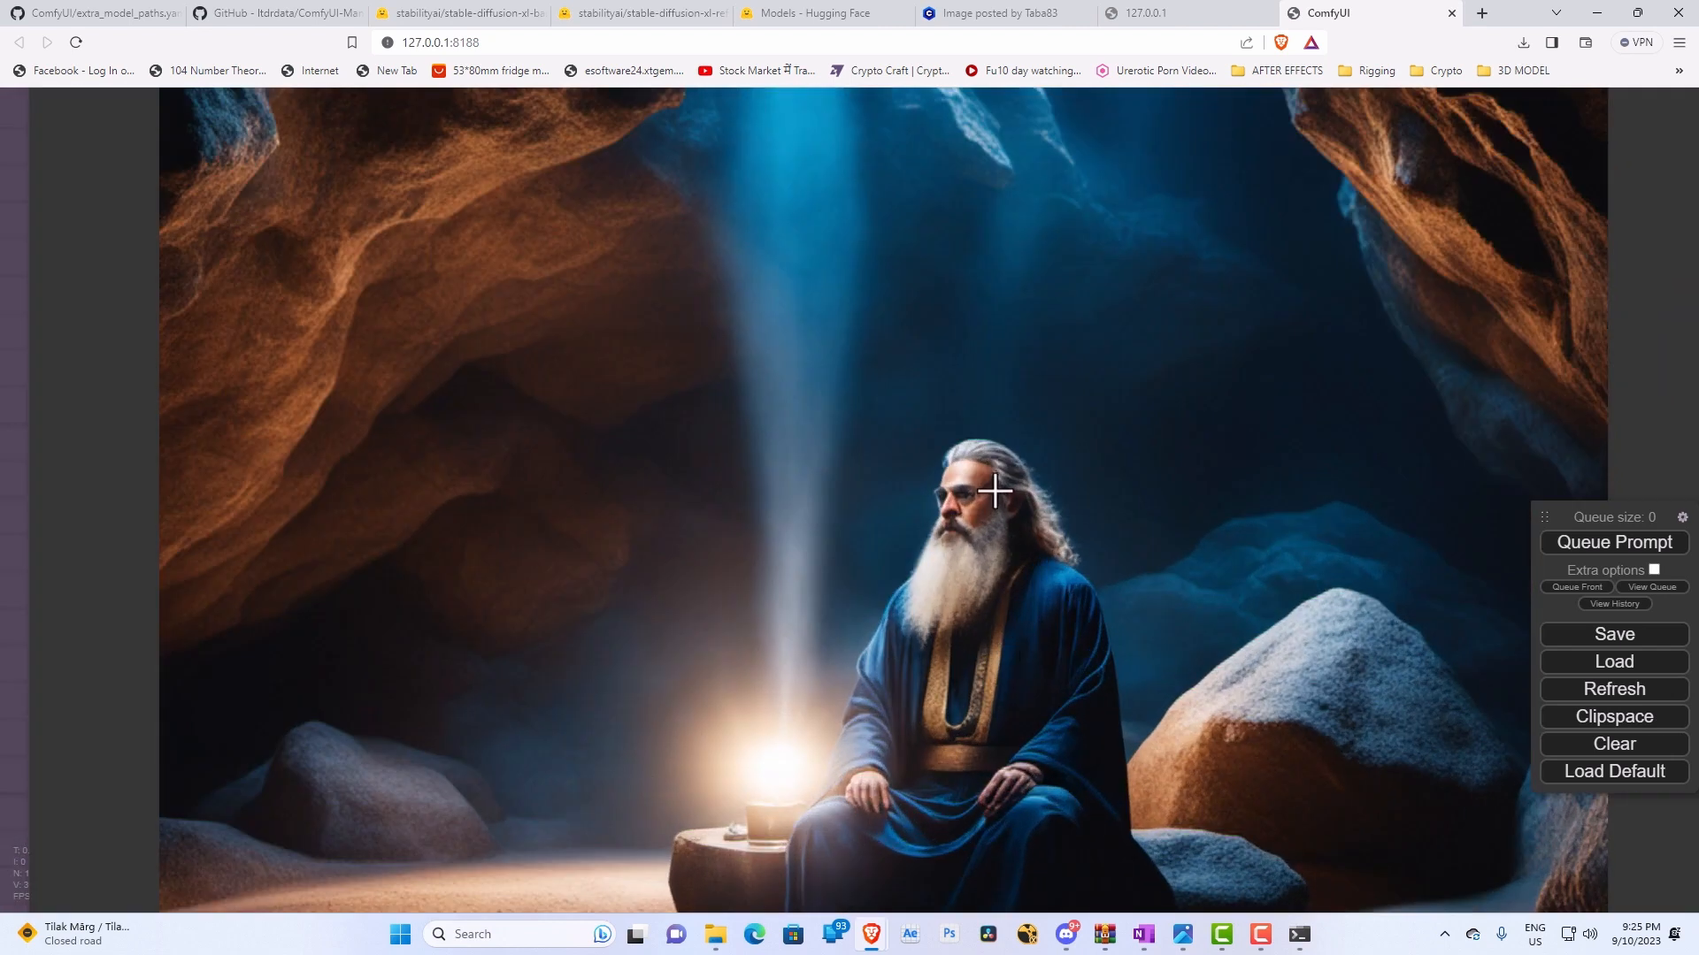
pyautogui.scroll(-10, 1007, 637)
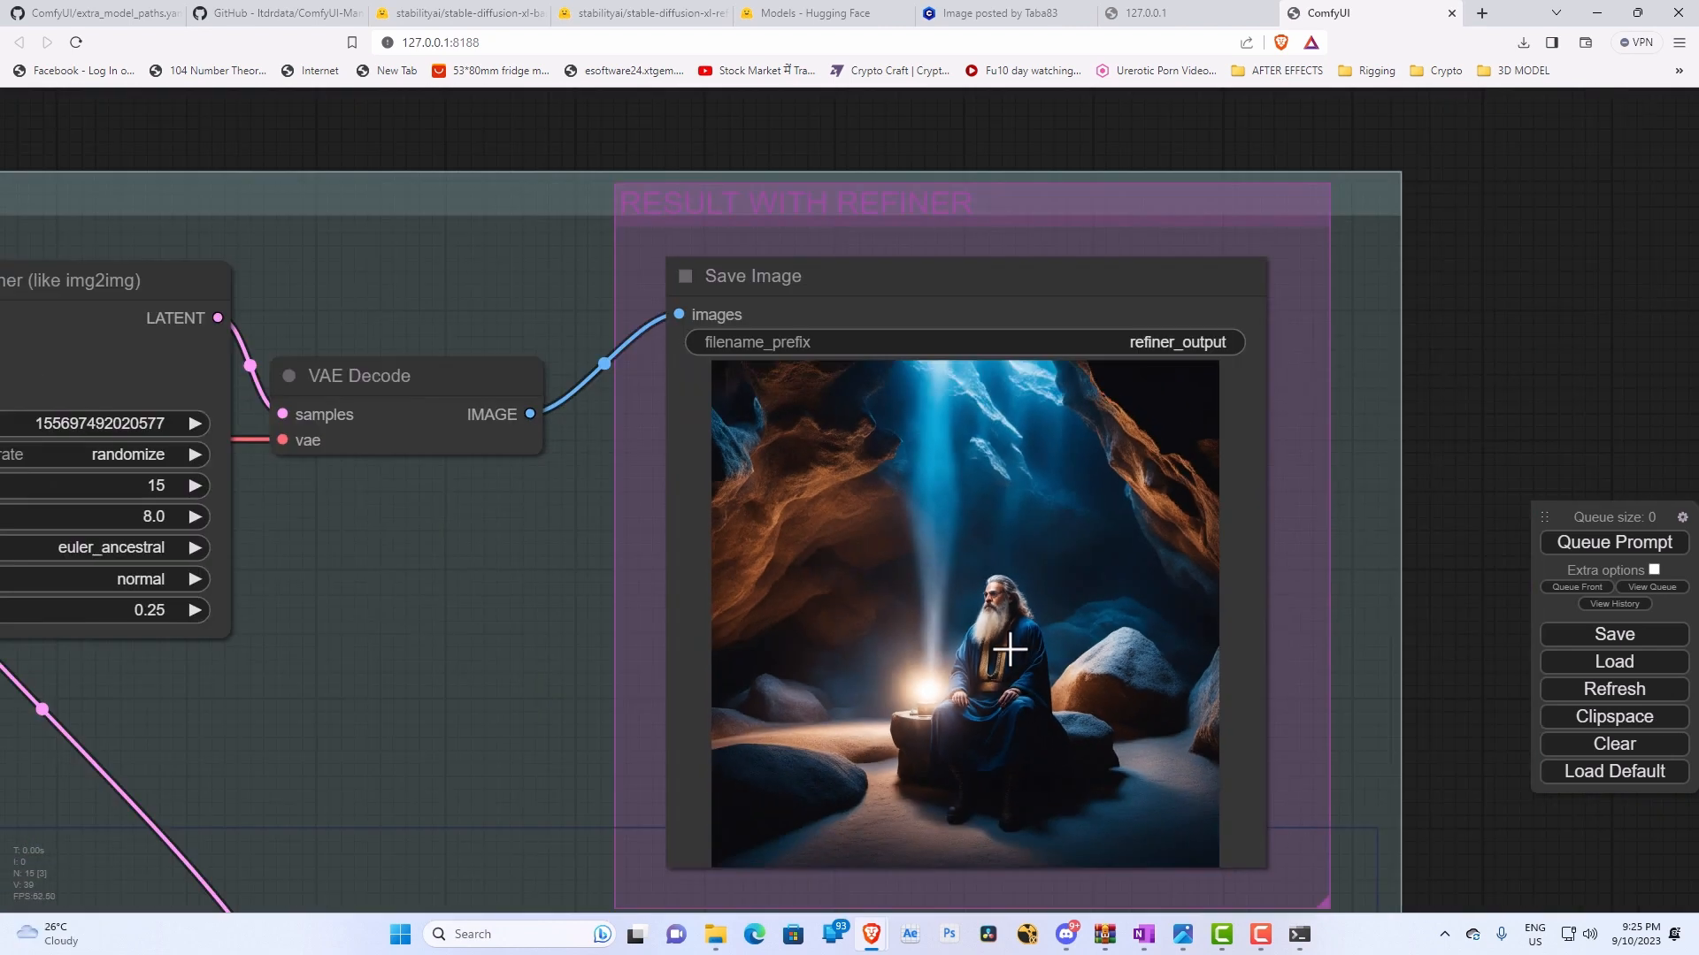
pyautogui.scroll(-3, 1009, 648)
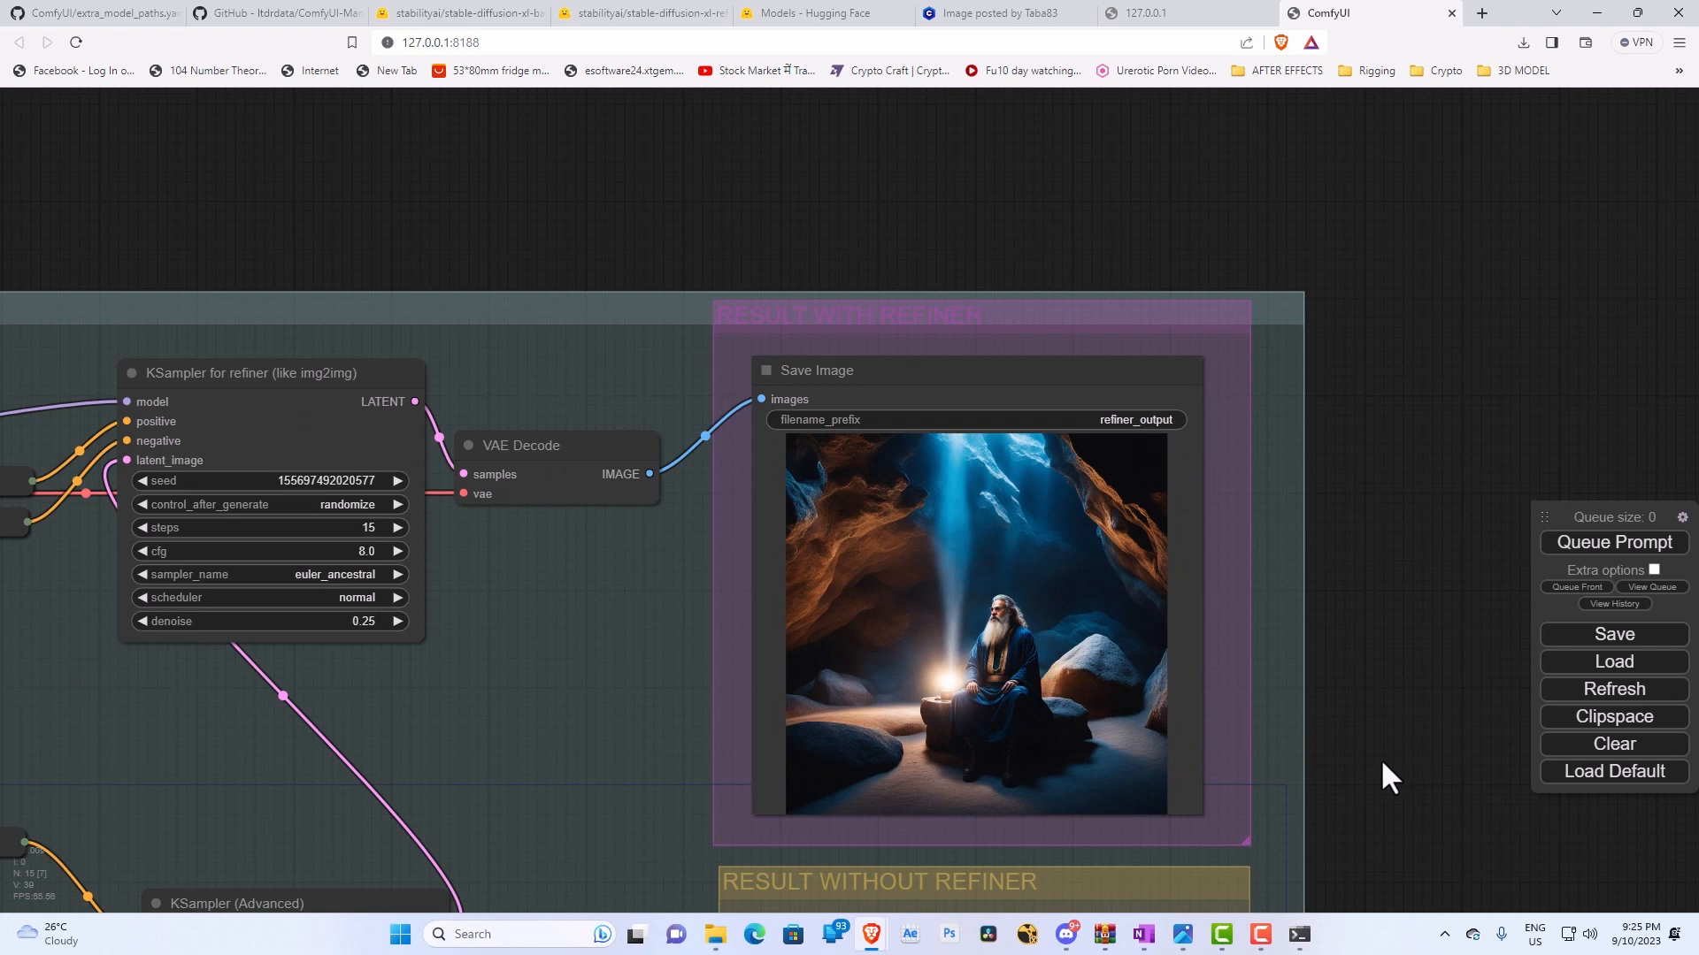
pyautogui.scroll(-6, 1382, 763)
pyautogui.moveTo(1411, 827); pyautogui.dragTo(1473, 642)
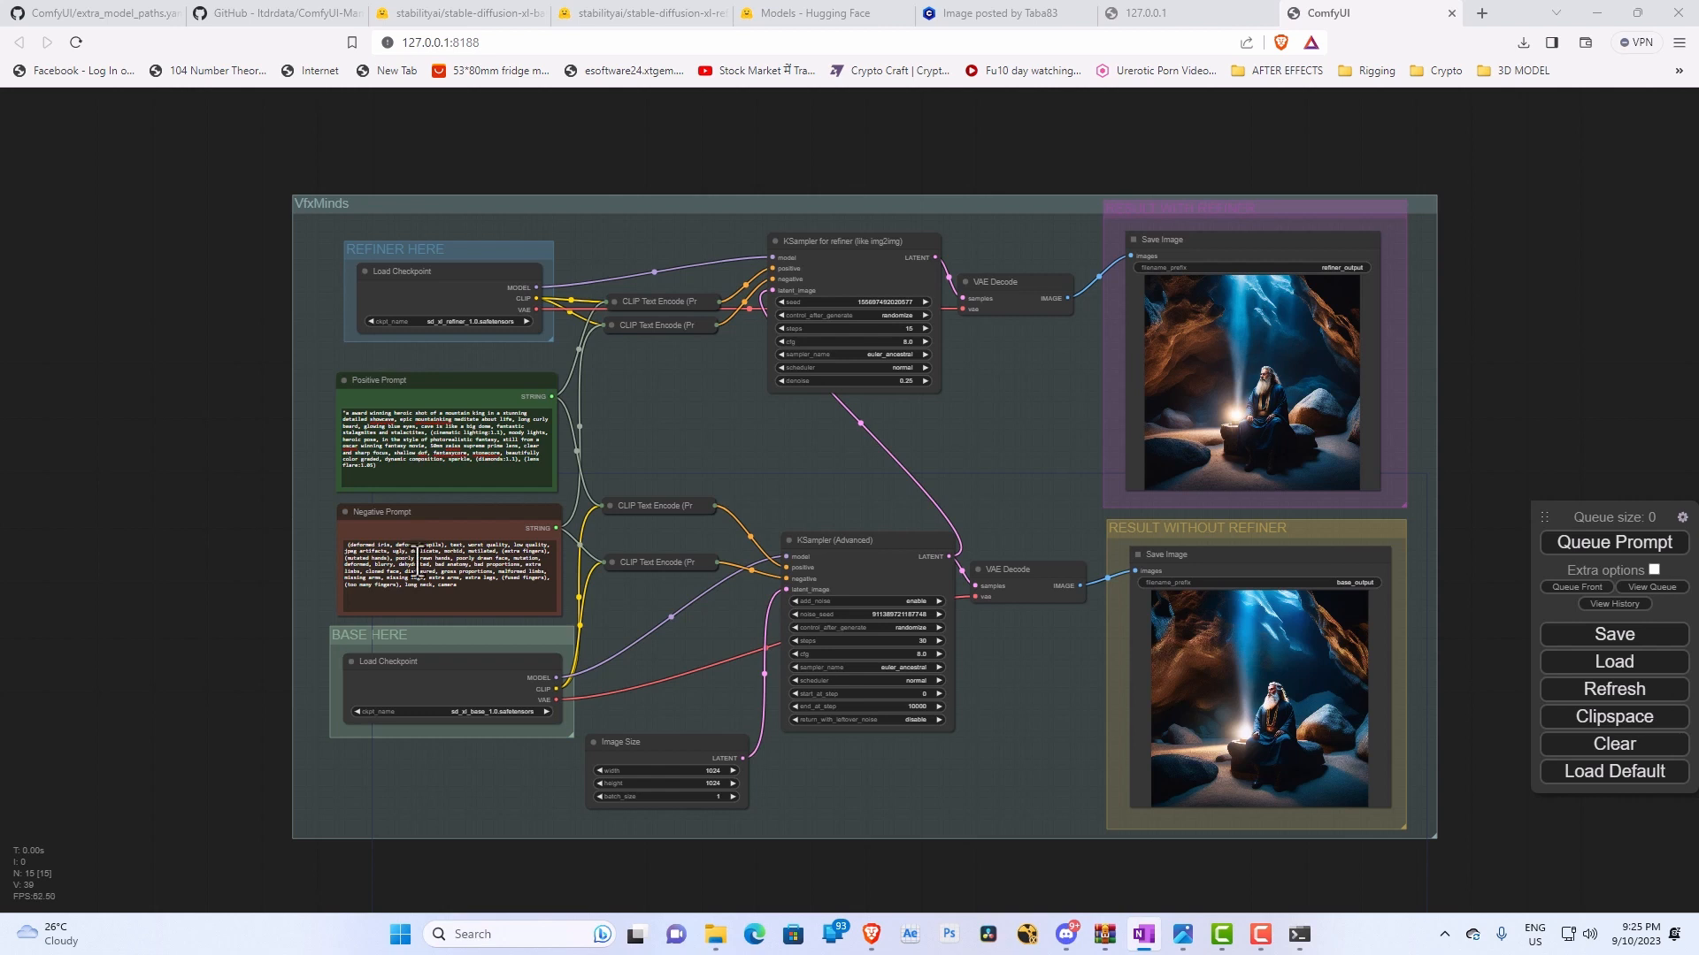
# Replace the Positive Prompt text with the copied mermaid prompt set in an enchanted underwater palace, and delete the extra Load Image node.
pyautogui.click(382, 439)
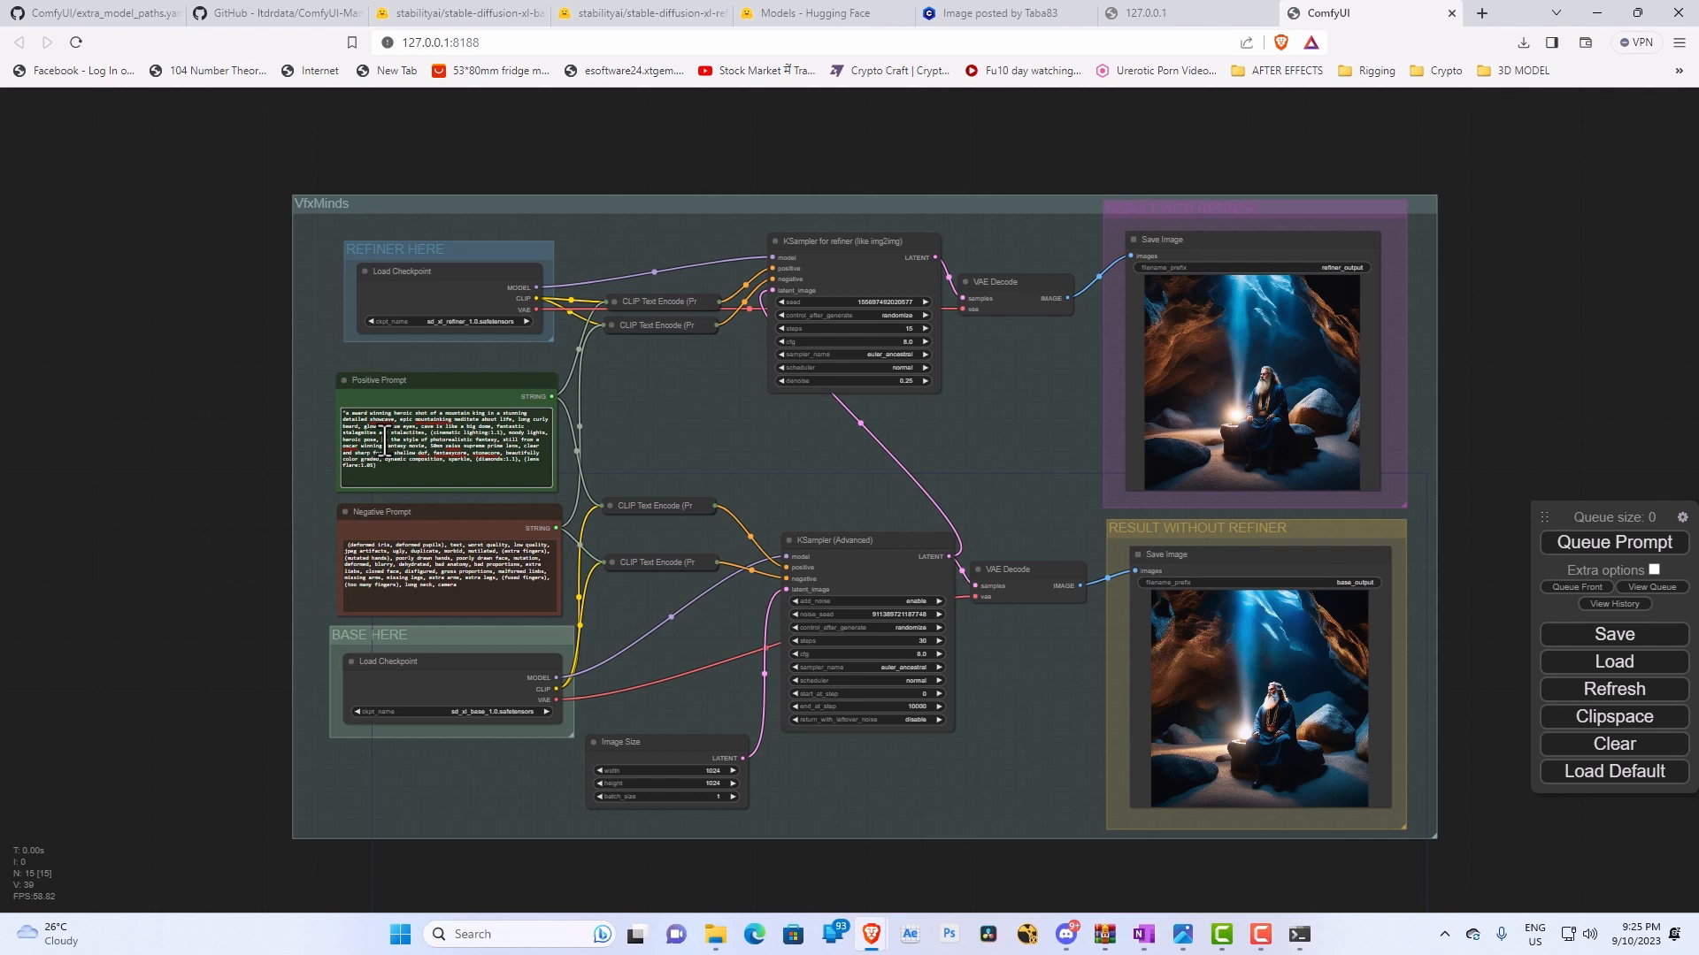
pyautogui.hotkey('ctrl', 'a')
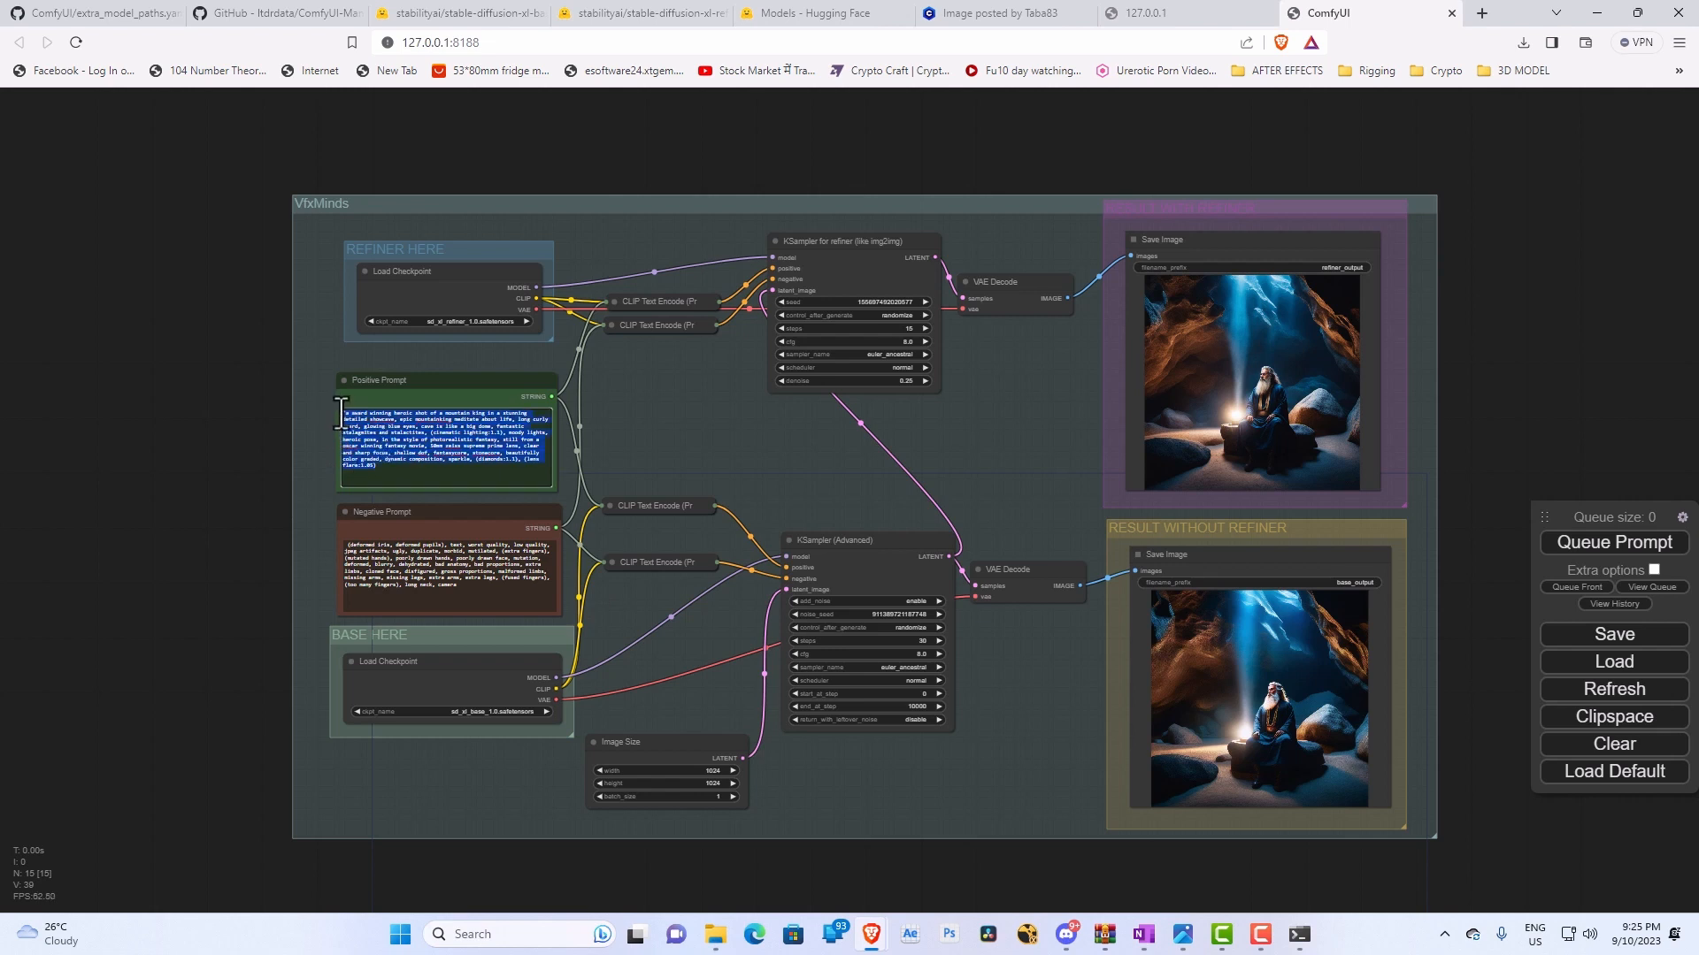
pyautogui.hotkey('ctrl', 'v')
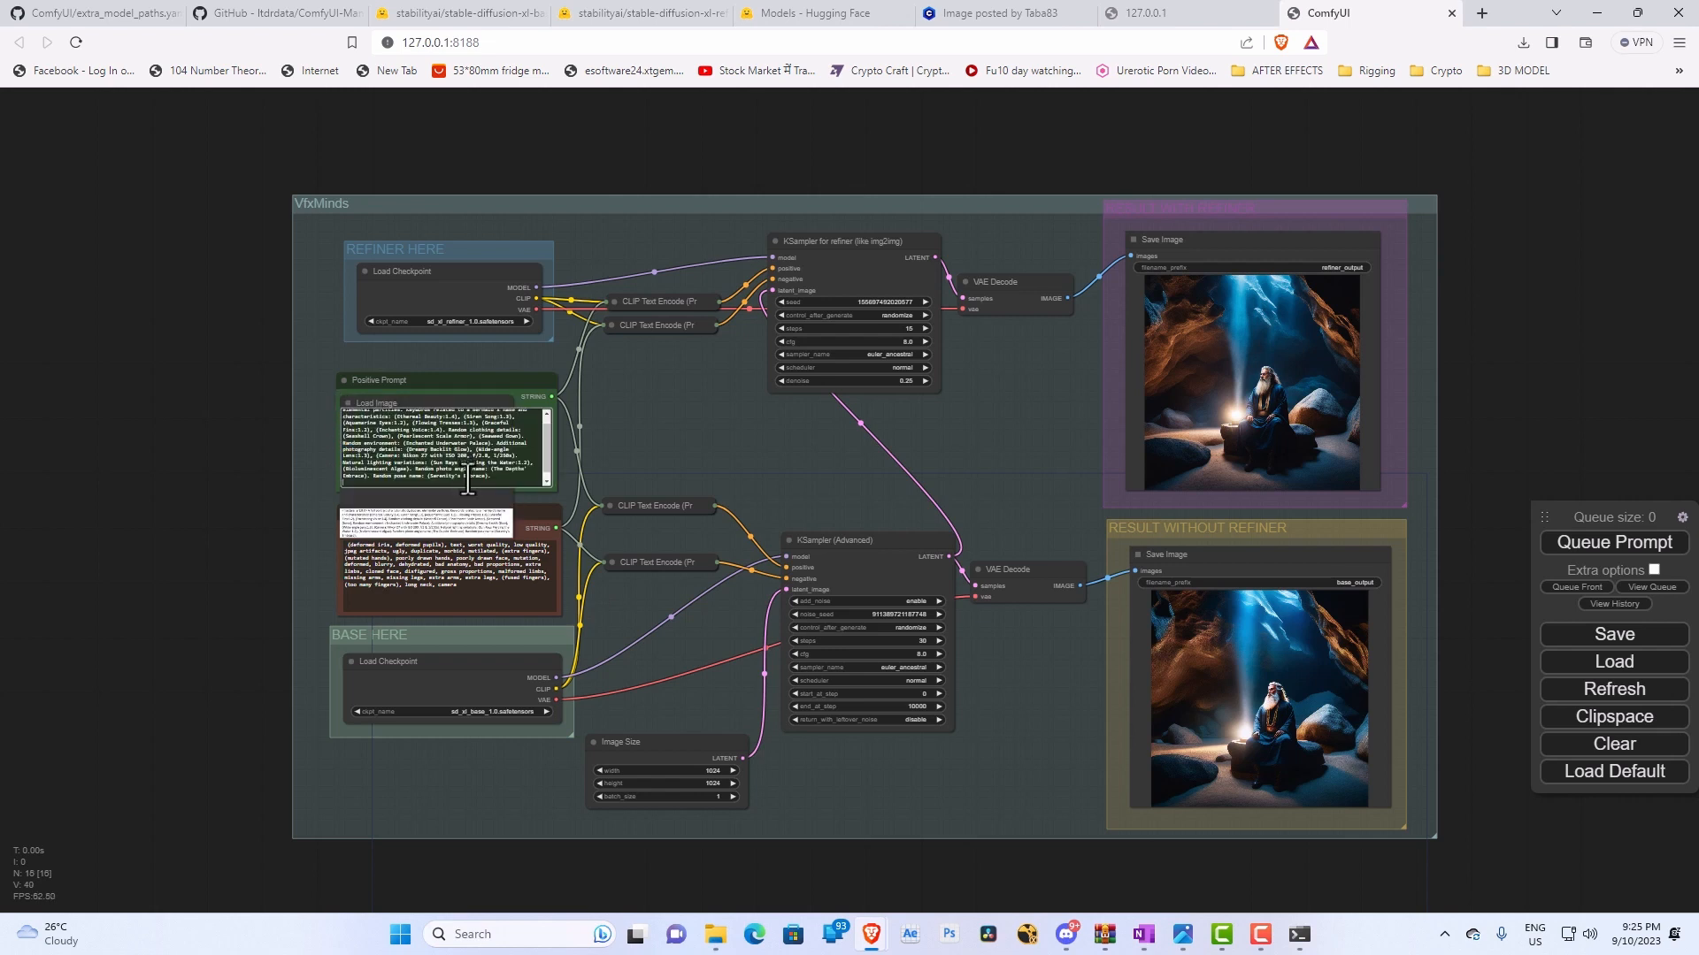
pyautogui.click(447, 511)
pyautogui.press('Delete')
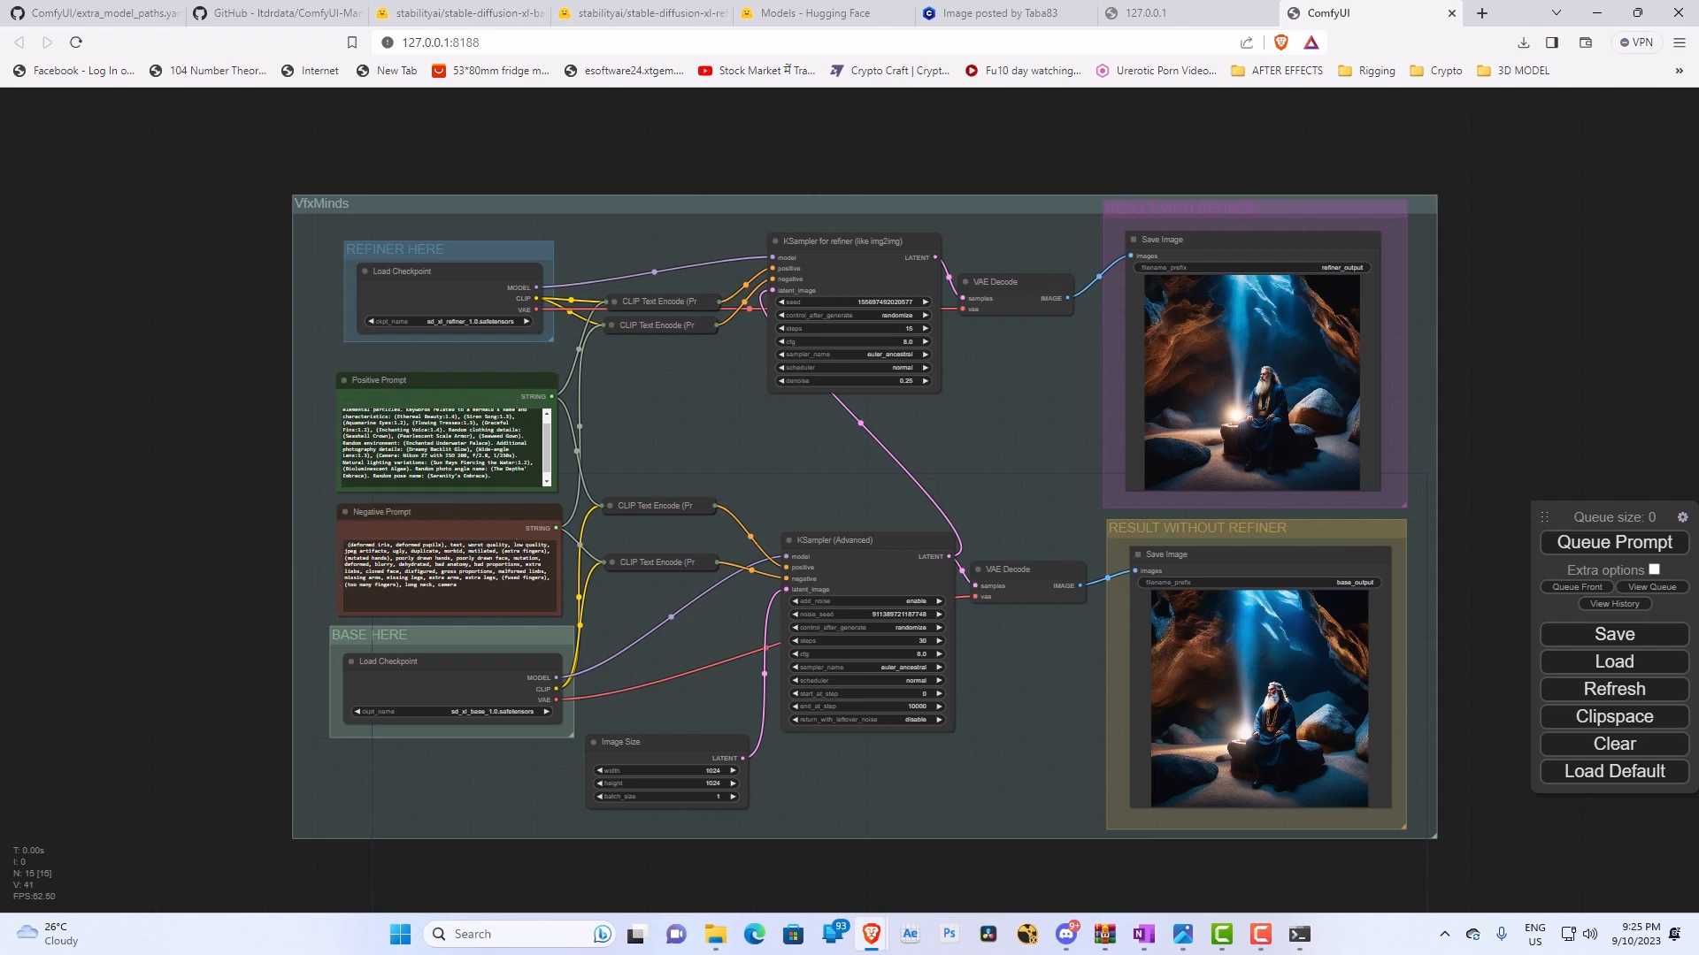
# Set the Negative Prompt to "badhandv4 easynegative, text, logo" and delete the extra Load Image node.
pyautogui.hotkey('alt', 'Tab')
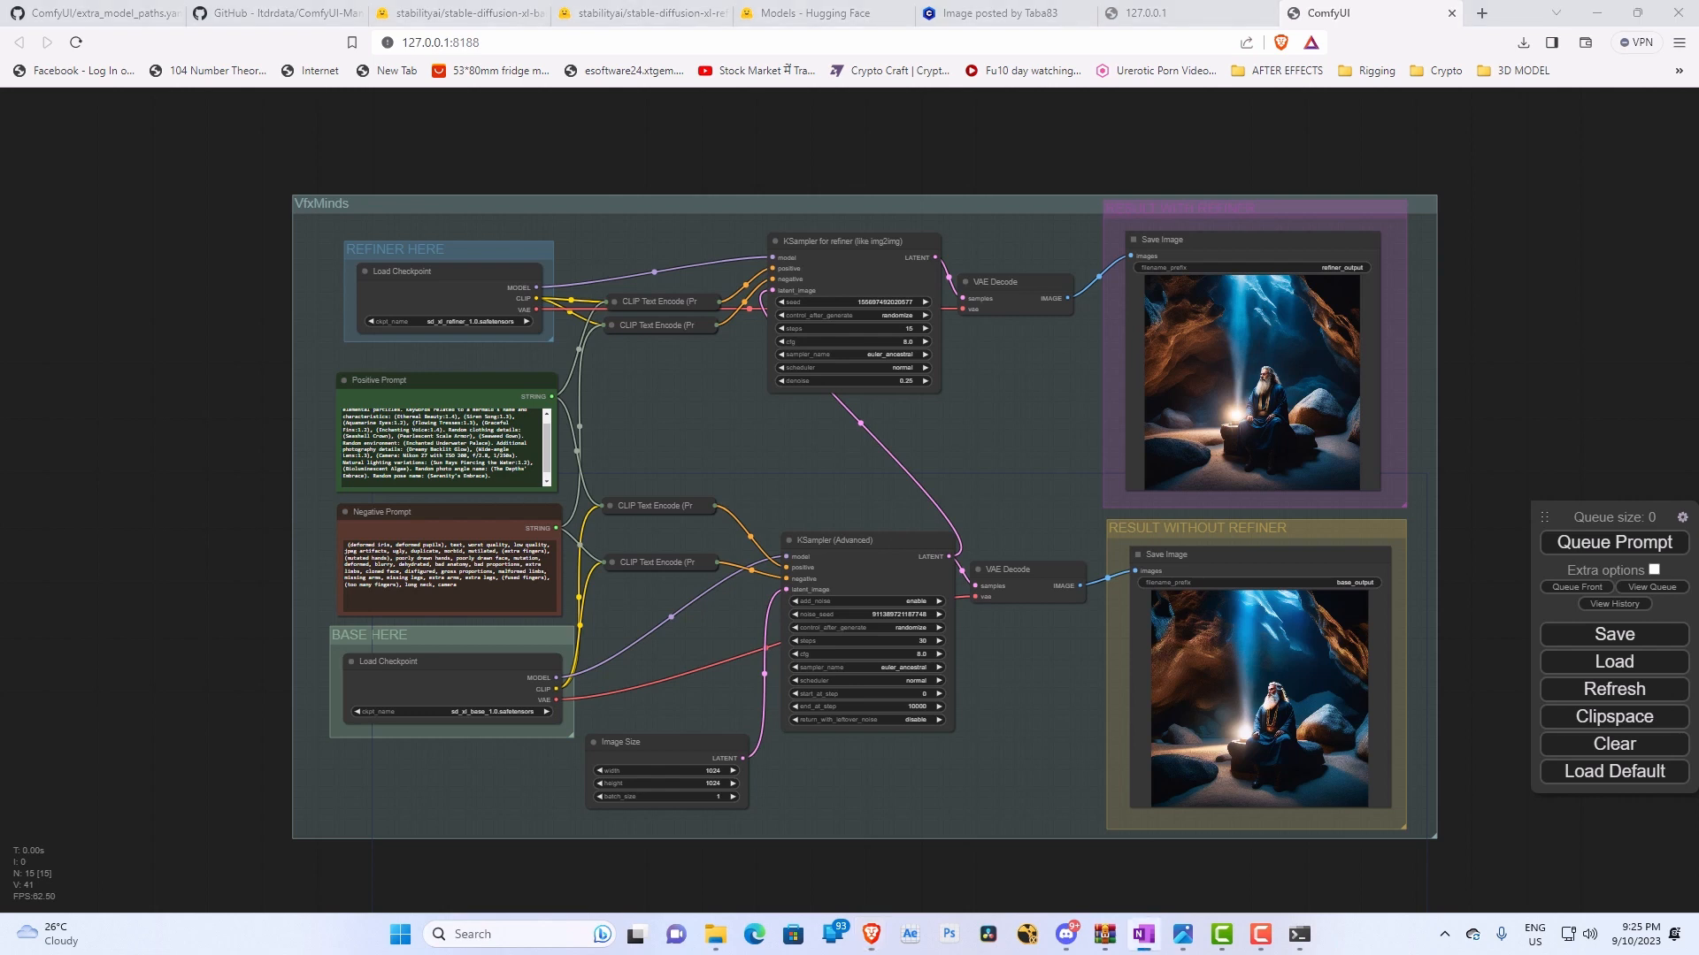
pyautogui.moveTo(495, 591); pyautogui.dragTo(327, 538)
pyautogui.write('badhandv4 easynegative, text, logo')
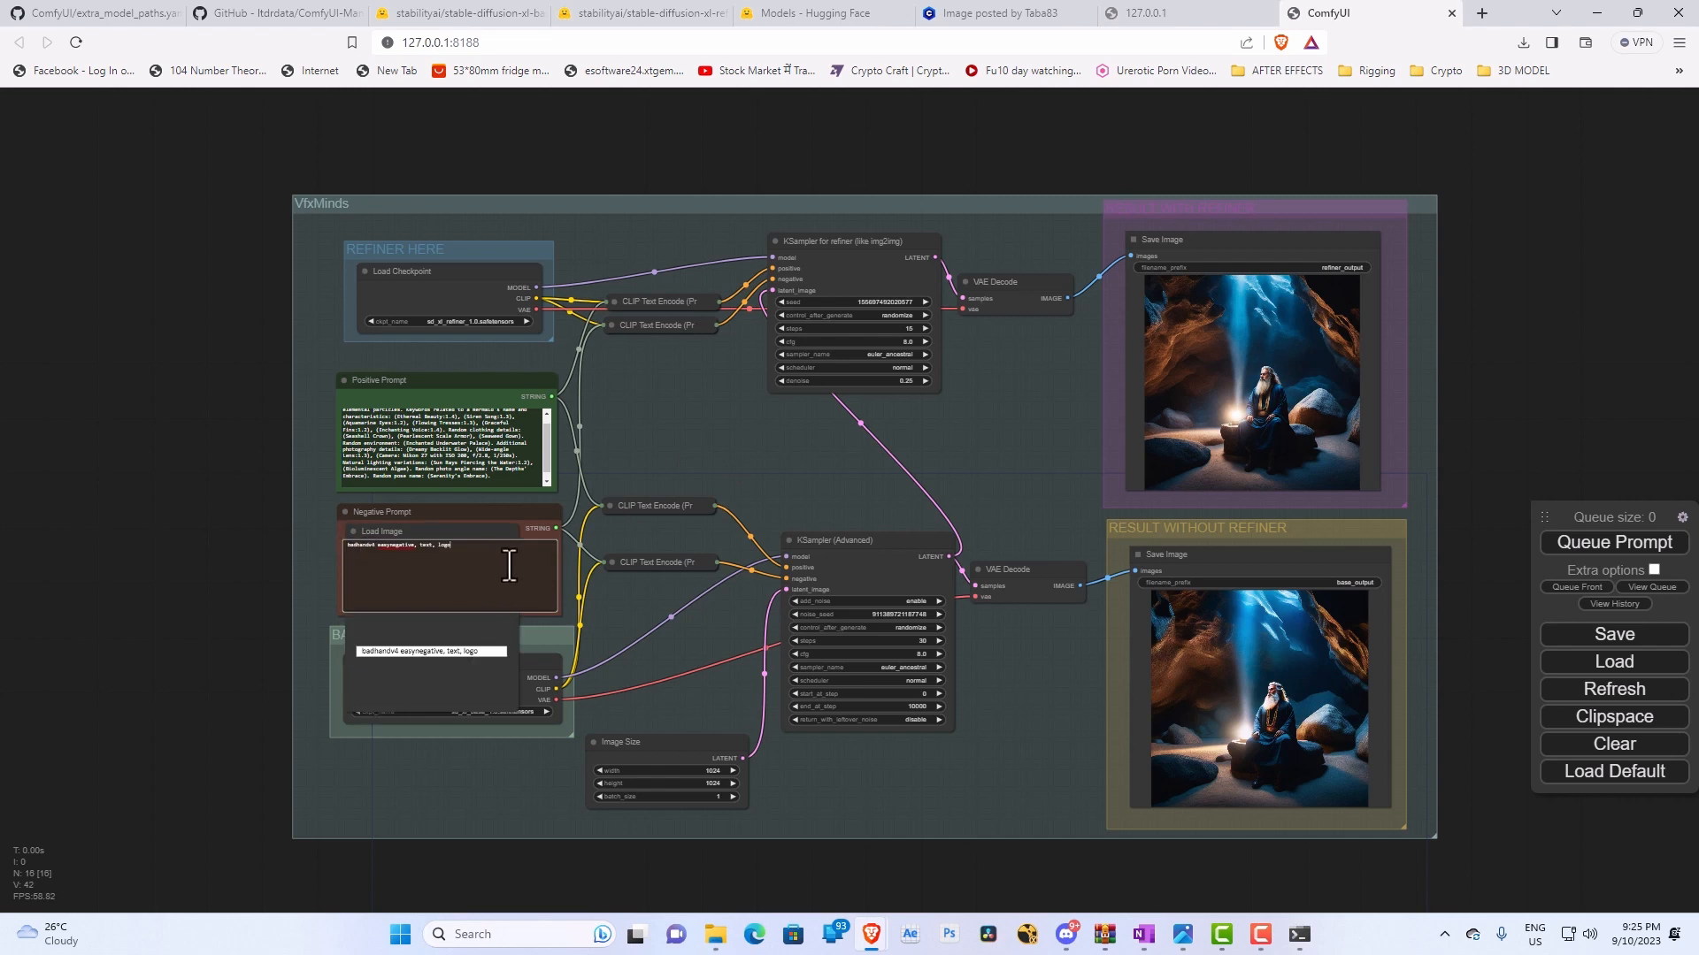
pyautogui.press('Delete')
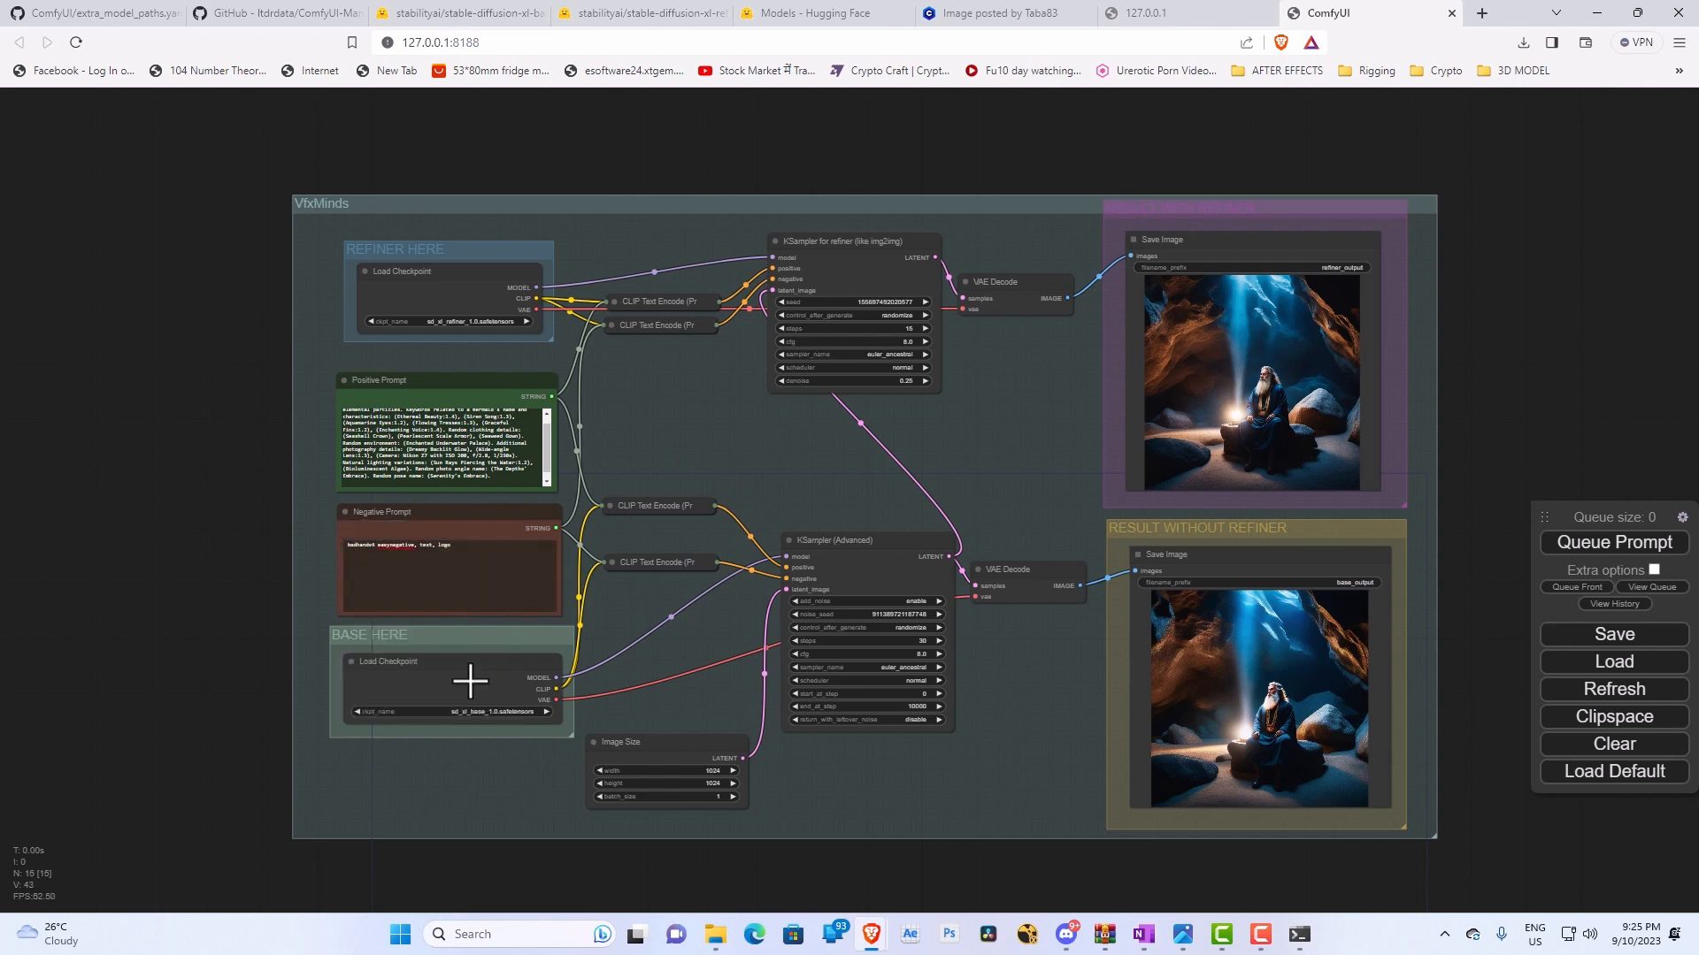
# Queue the mermaid prompt and examine the base_output image in the result group without refiner up close.
pyautogui.click(1553, 544)
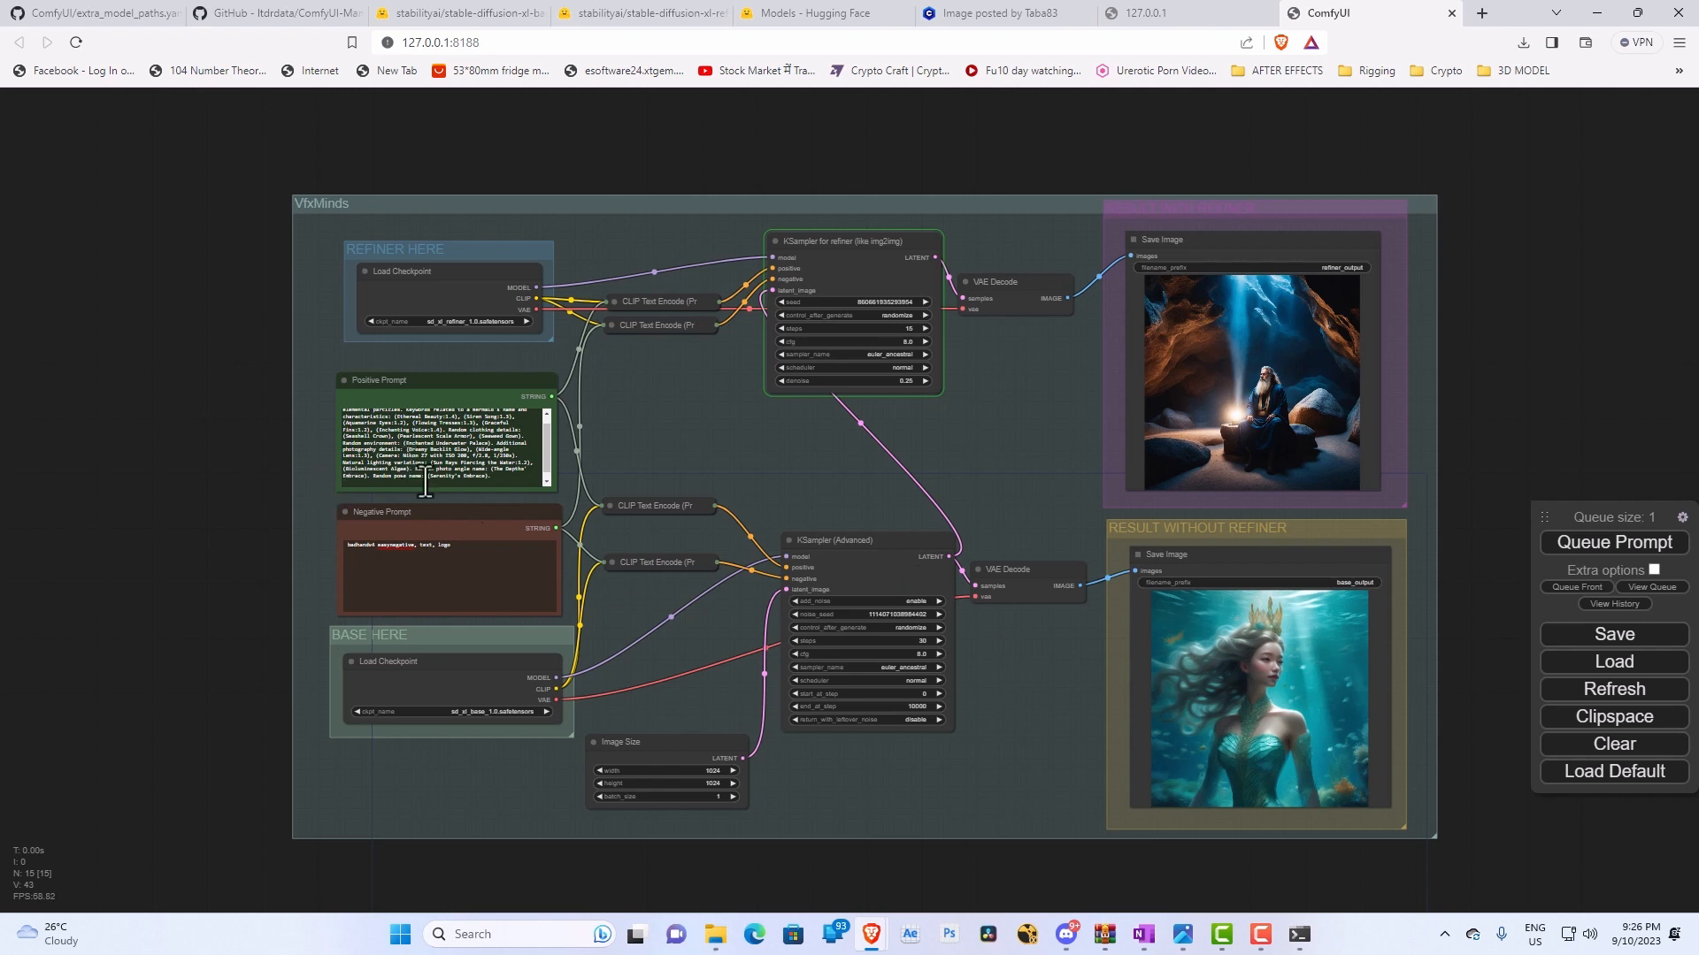
pyautogui.scroll(7, 1271, 753)
pyautogui.scroll(3, 1297, 747)
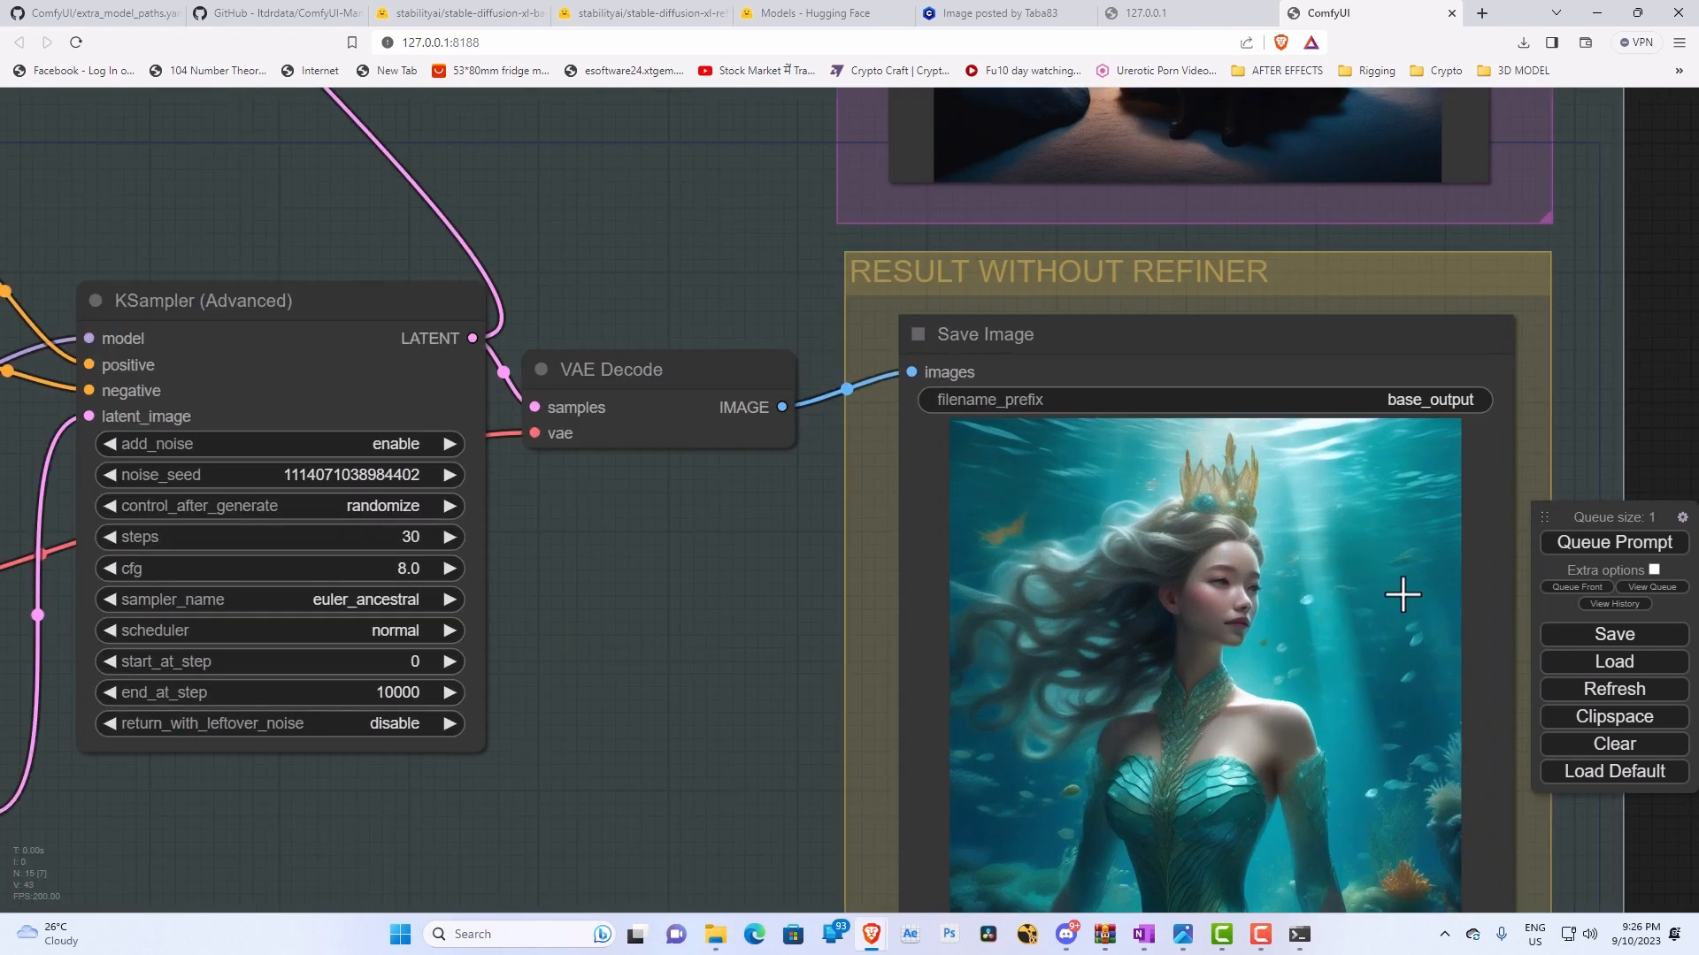
pyautogui.scroll(-3, 1340, 609)
pyautogui.moveTo(1634, 447); pyautogui.dragTo(1418, 390)
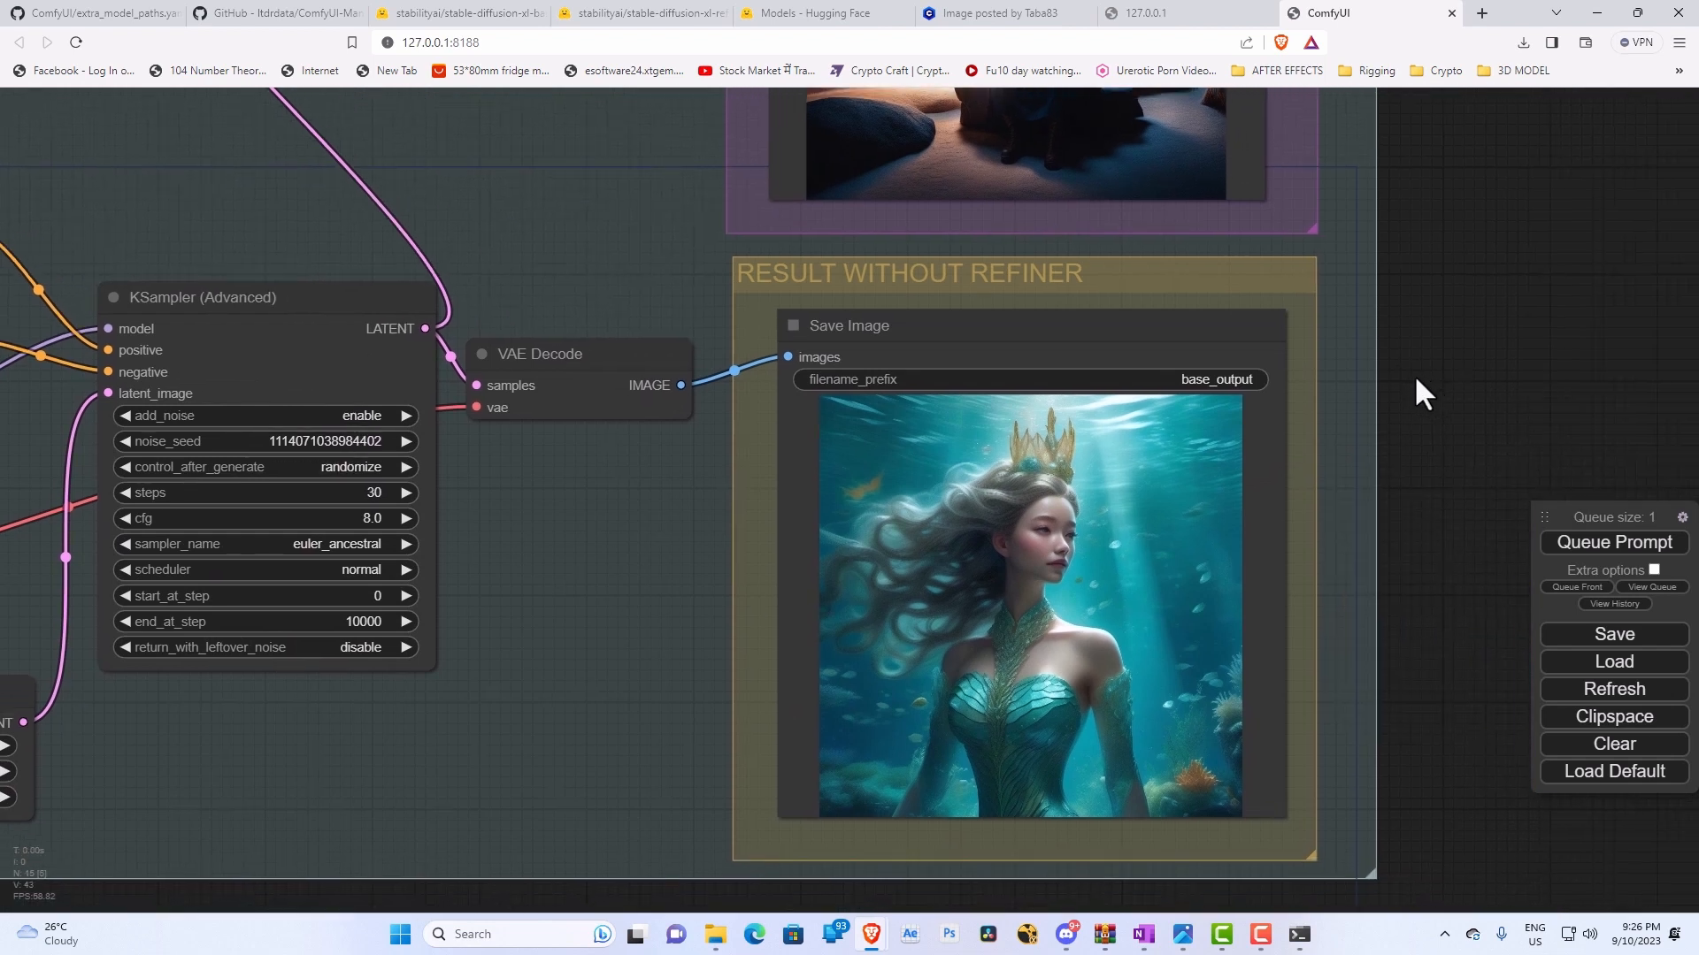
pyautogui.scroll(1, 1002, 633)
pyautogui.scroll(4, 1002, 633)
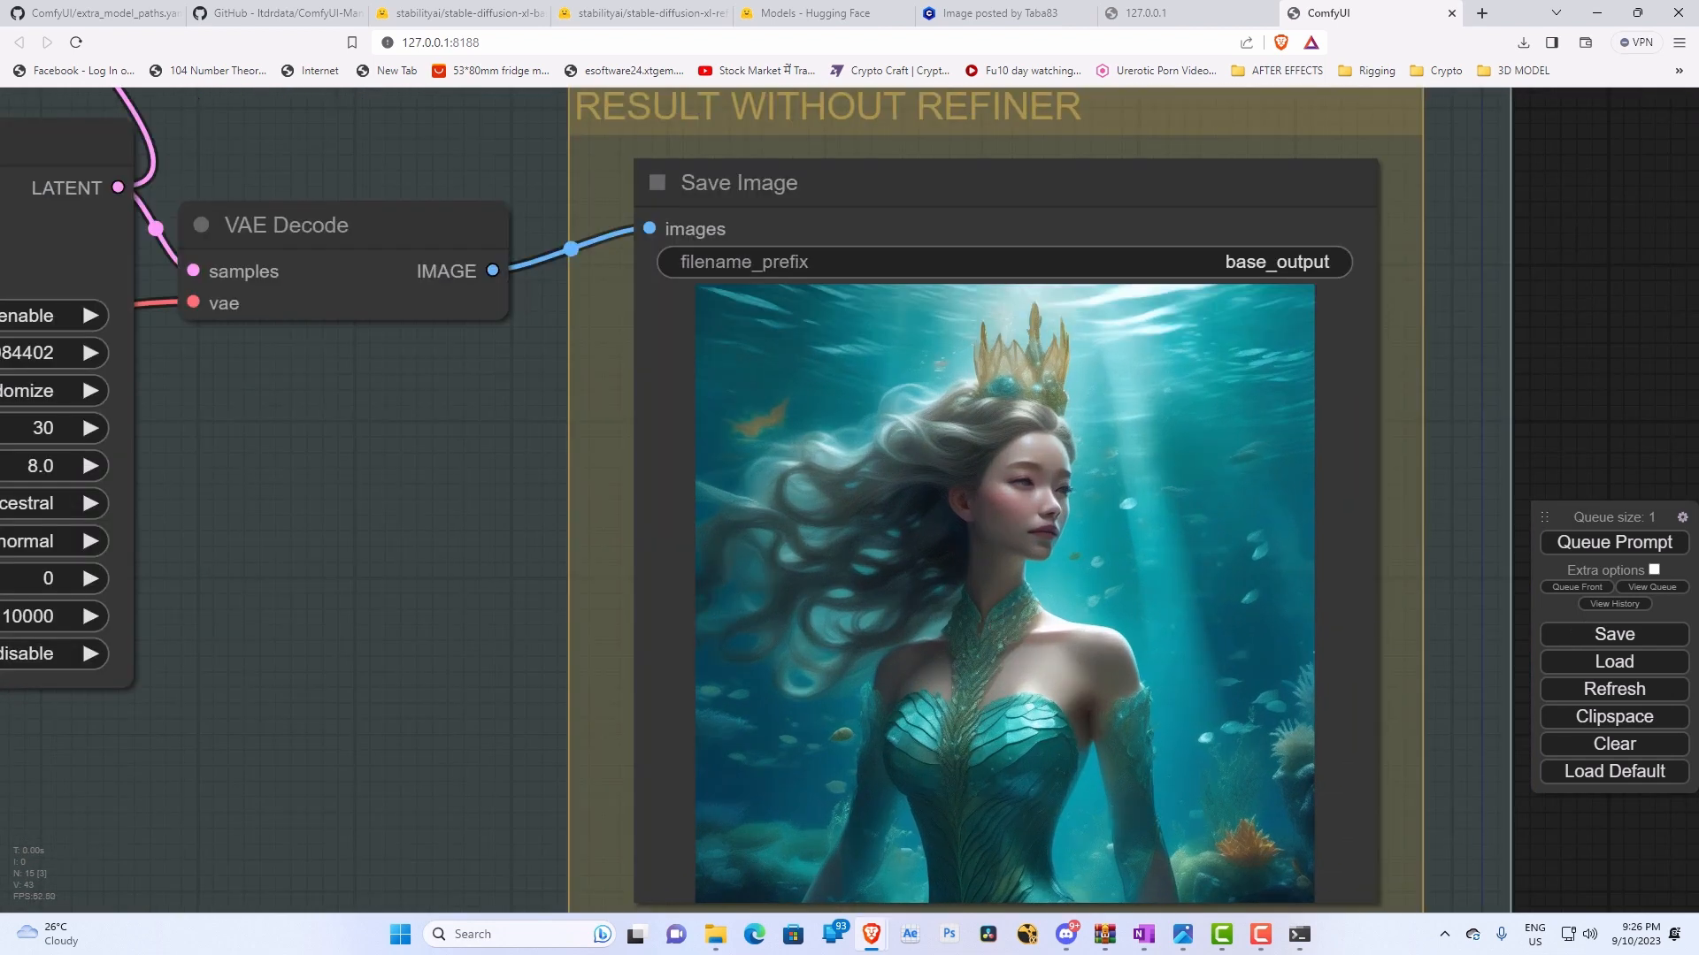
pyautogui.scroll(-2, 1256, 597)
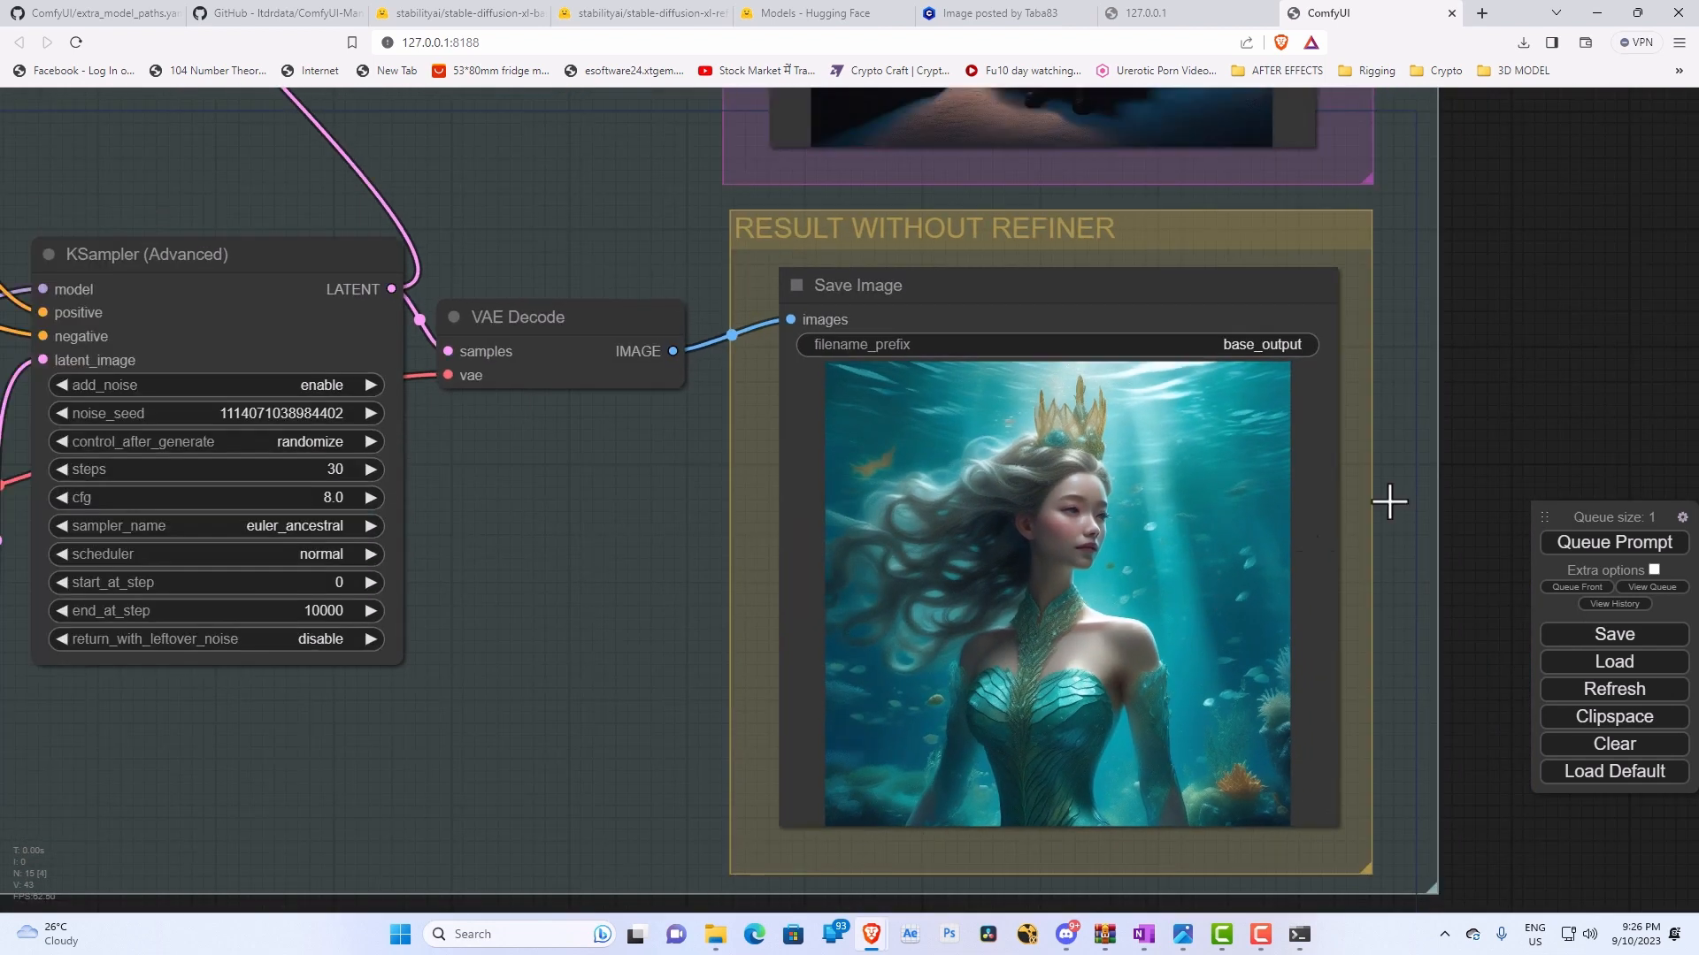
# Compare the refiner_output mermaid image with the base_output version, checking the face, hair, crown and scaled costume.
pyautogui.moveTo(1577, 204); pyautogui.dragTo(1521, 610)
pyautogui.scroll(-5, 1425, 565)
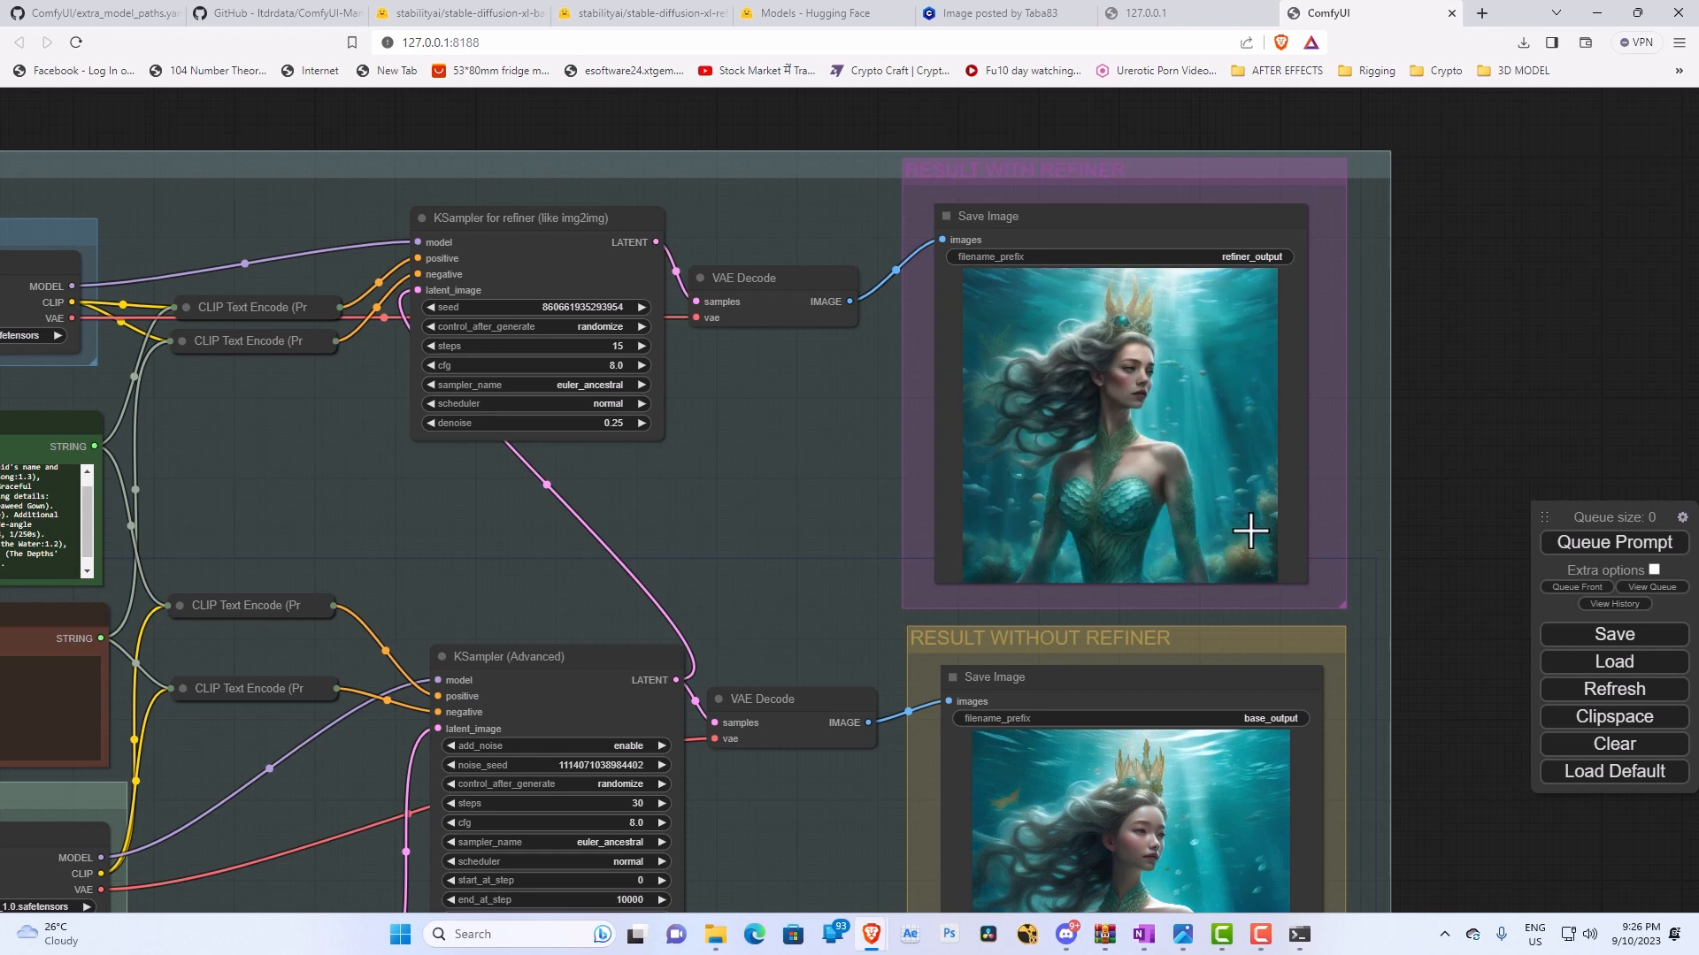
pyautogui.scroll(7, 1186, 462)
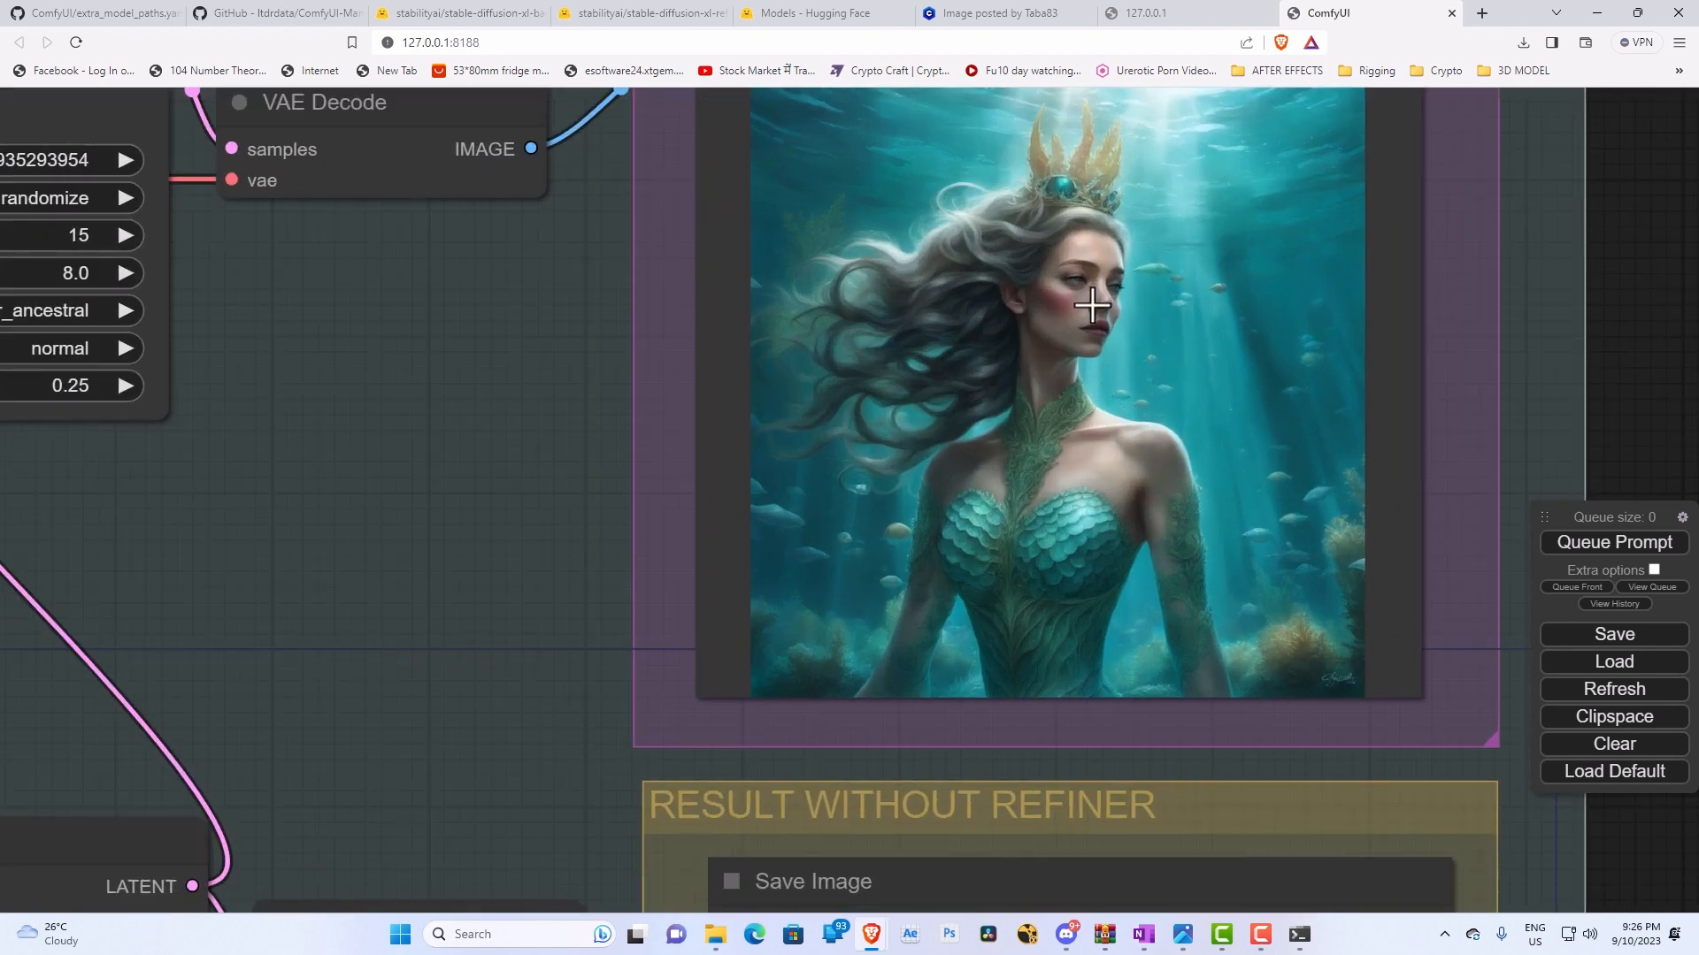
pyautogui.scroll(-3, 1142, 336)
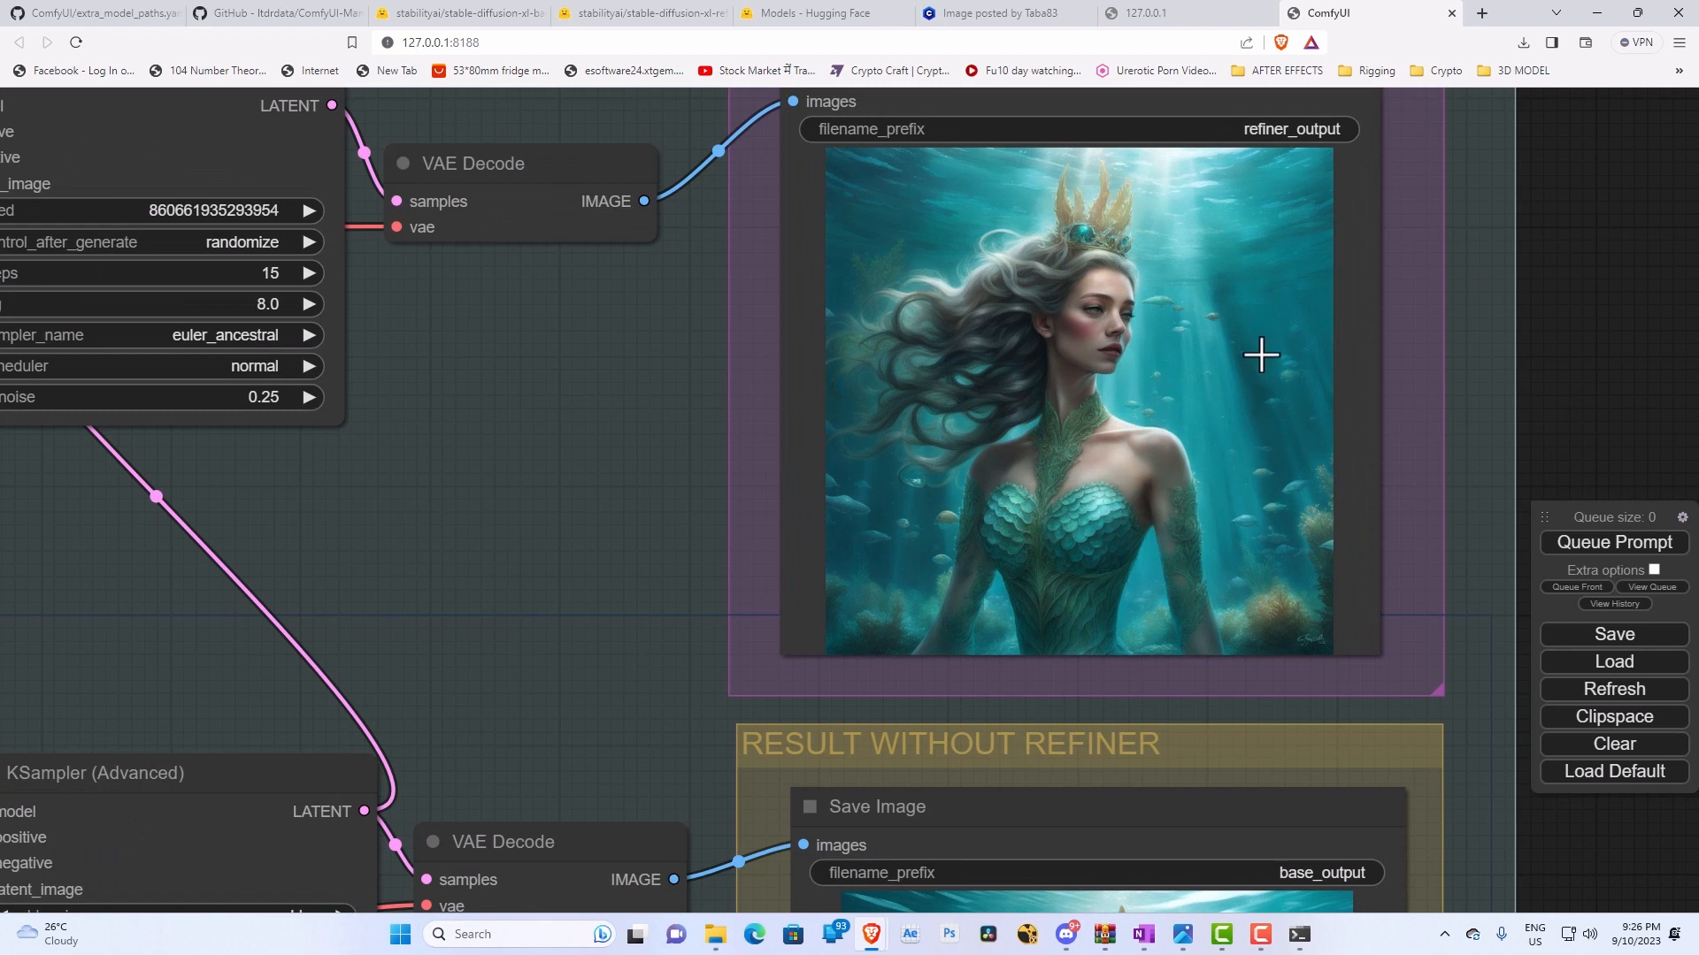
pyautogui.moveTo(1557, 421); pyautogui.dragTo(1478, 121)
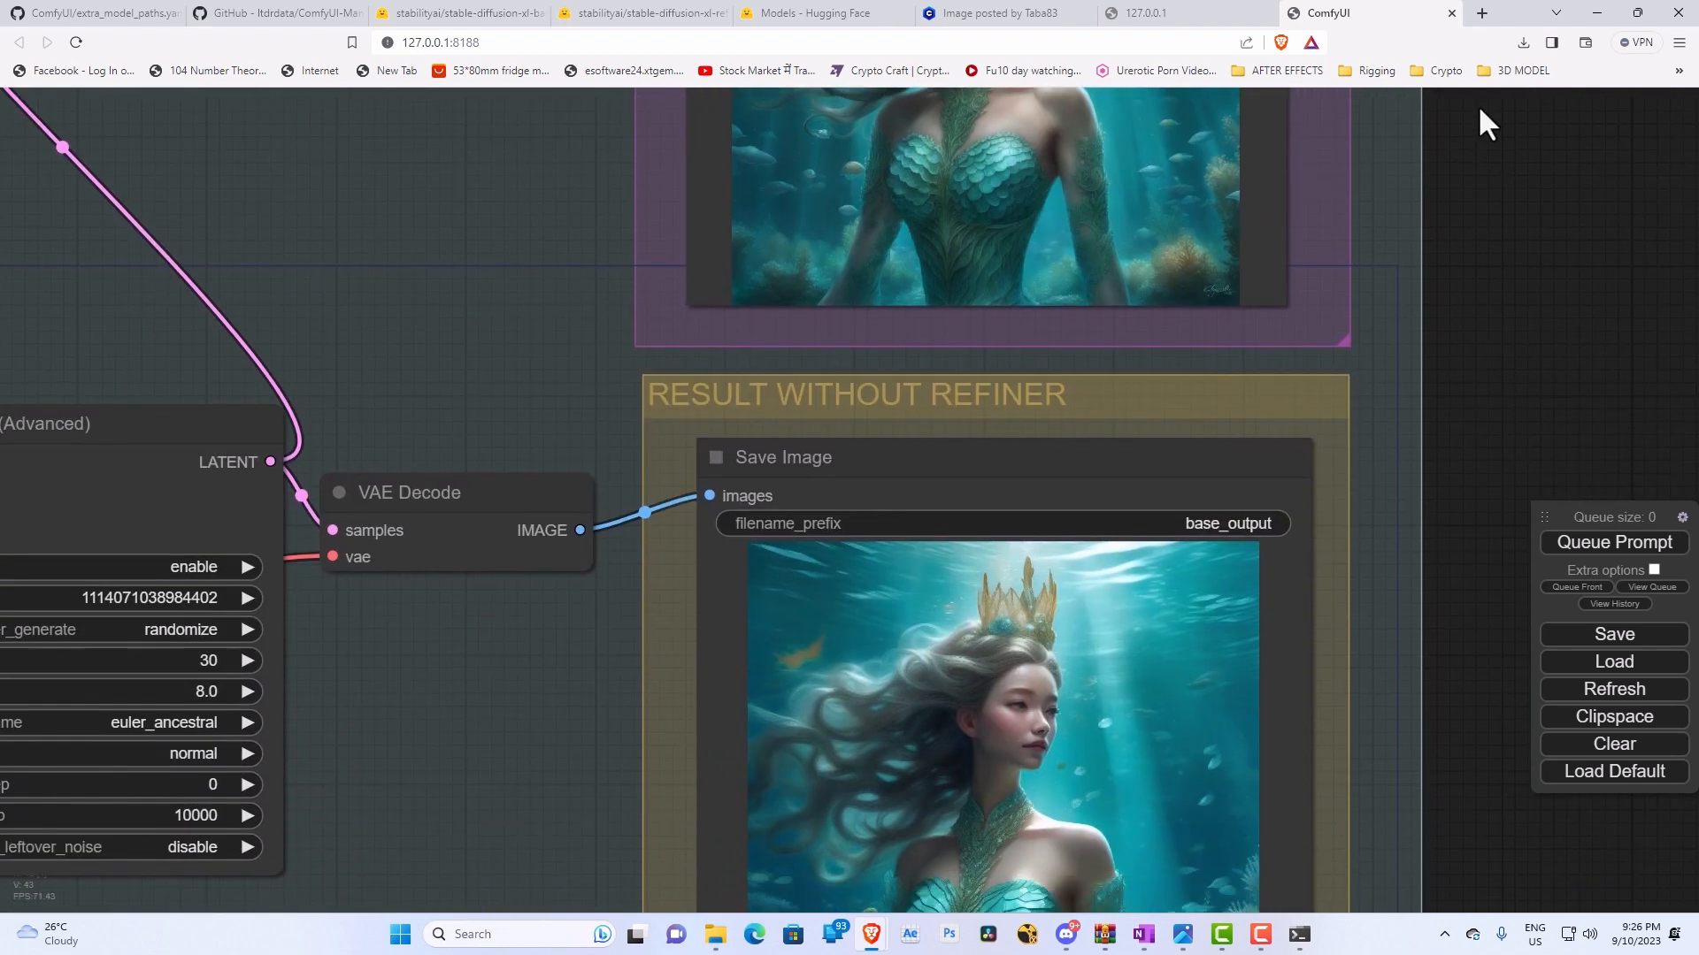
pyautogui.scroll(6, 977, 723)
pyautogui.scroll(-6, 975, 712)
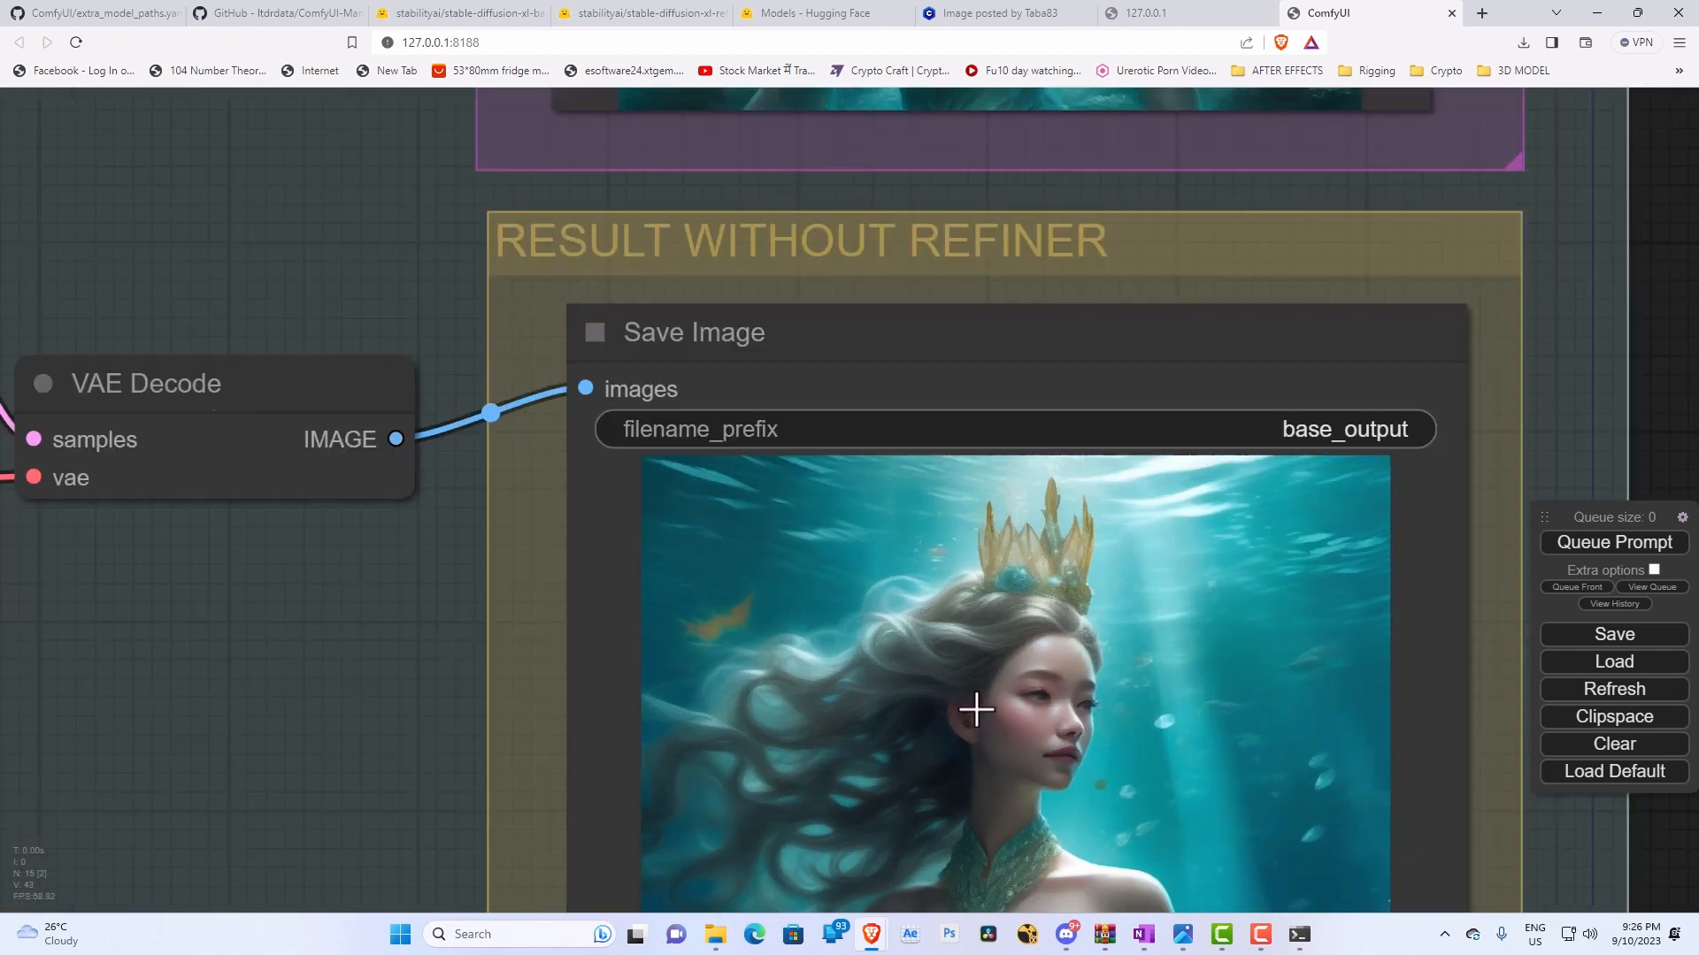
pyautogui.scroll(-1, 1027, 770)
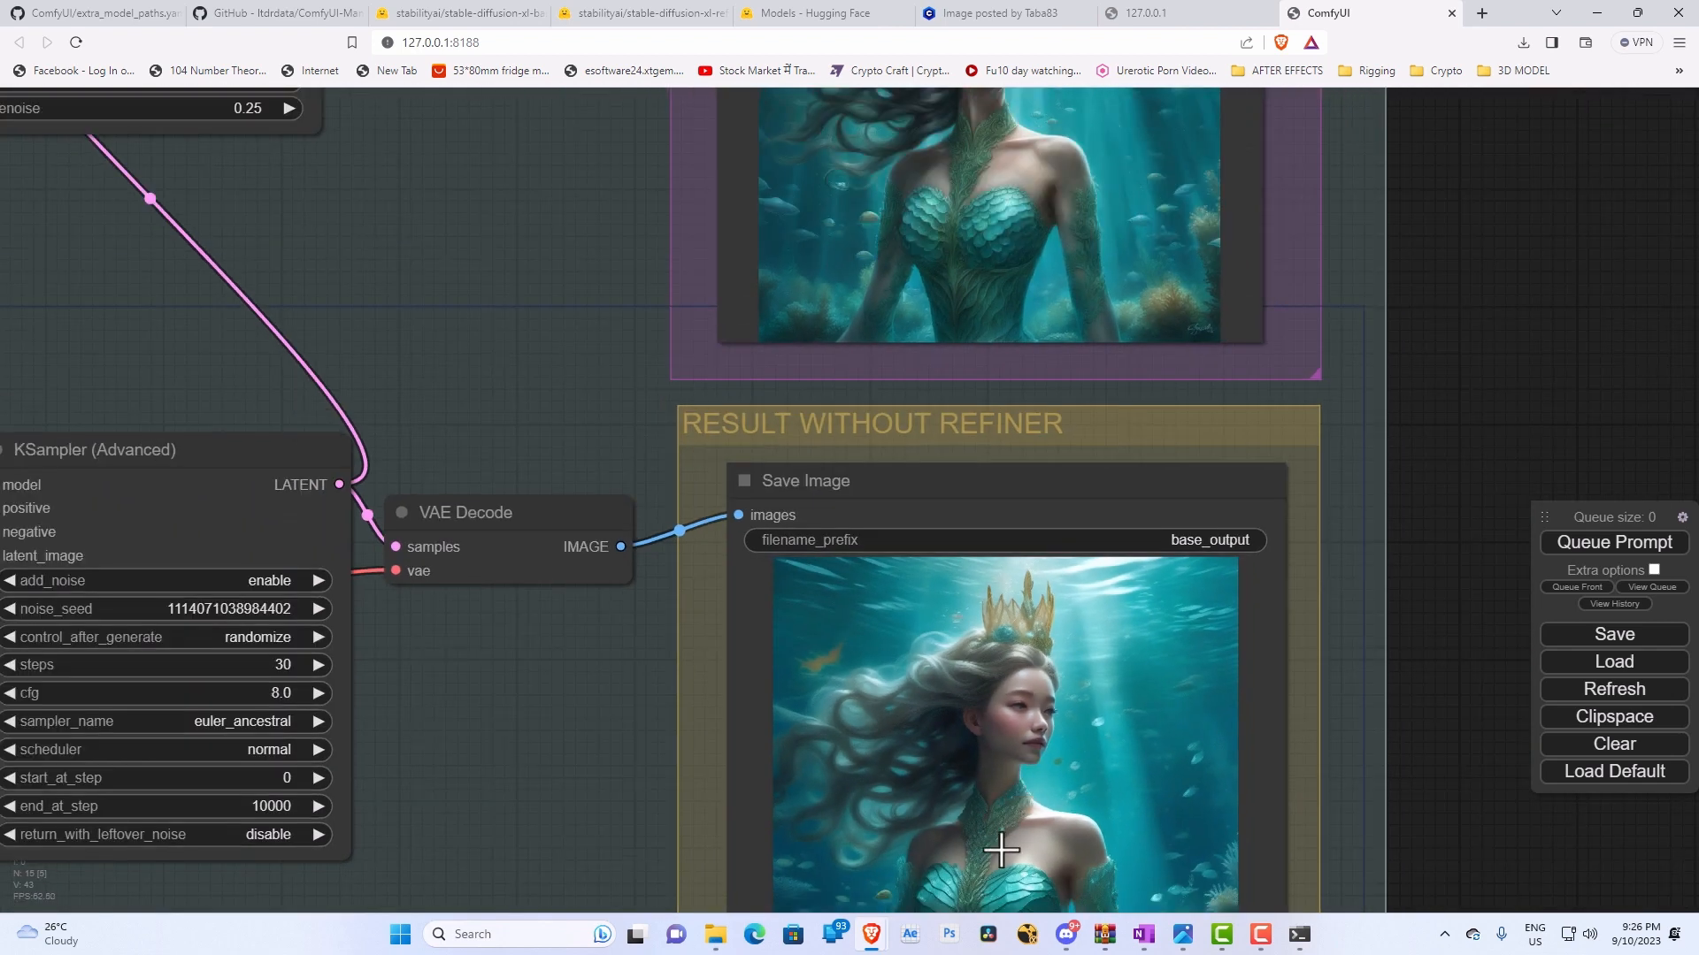
pyautogui.moveTo(1456, 766); pyautogui.dragTo(1433, 514)
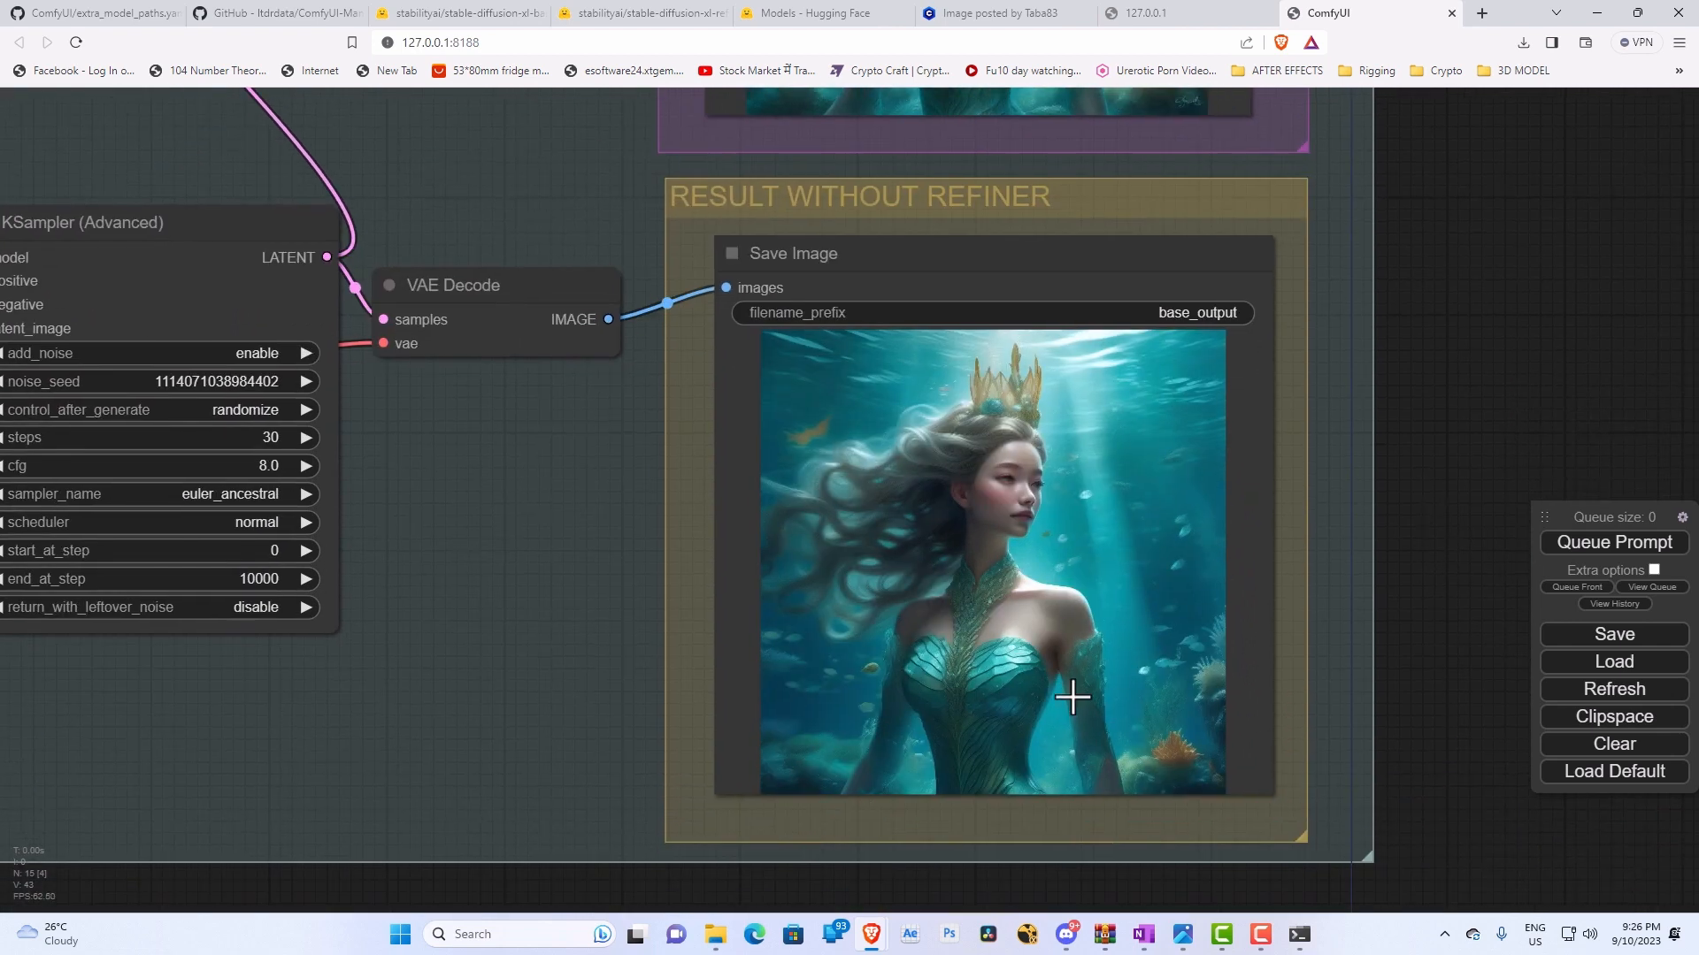
# Examine the refiner_output mermaid's face and costume once more, and view both results within the whole workflow.
pyautogui.moveTo(1470, 272); pyautogui.dragTo(1396, 687)
pyautogui.scroll(1, 1414, 709)
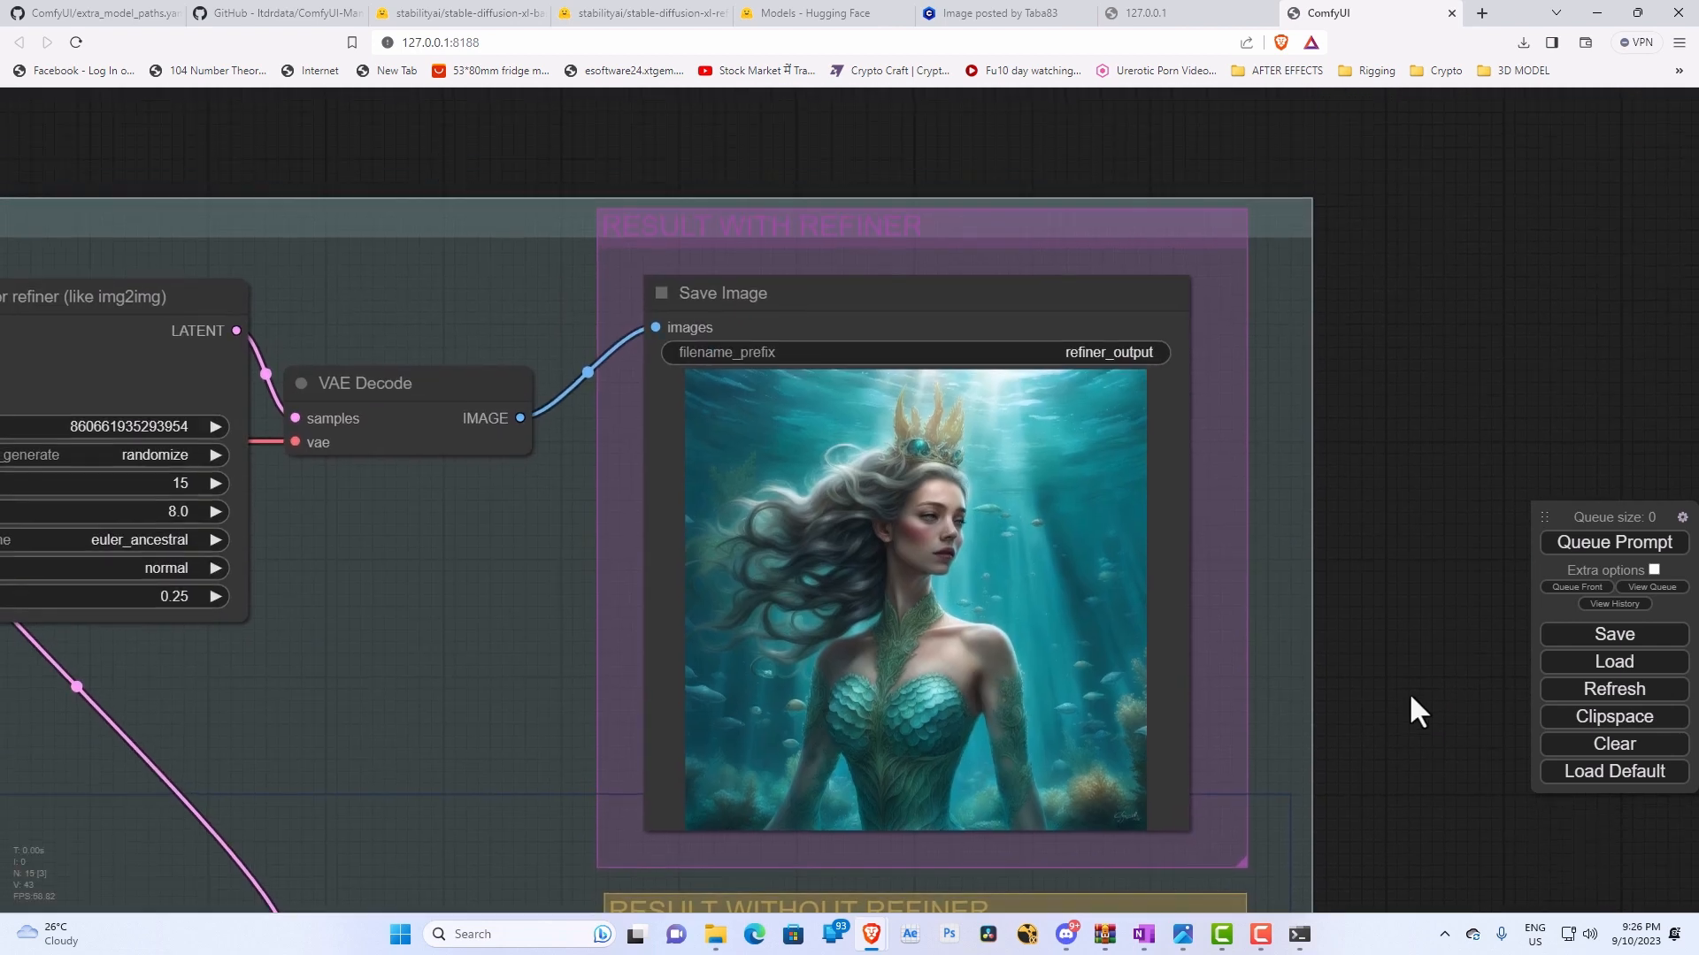
pyautogui.scroll(5, 978, 619)
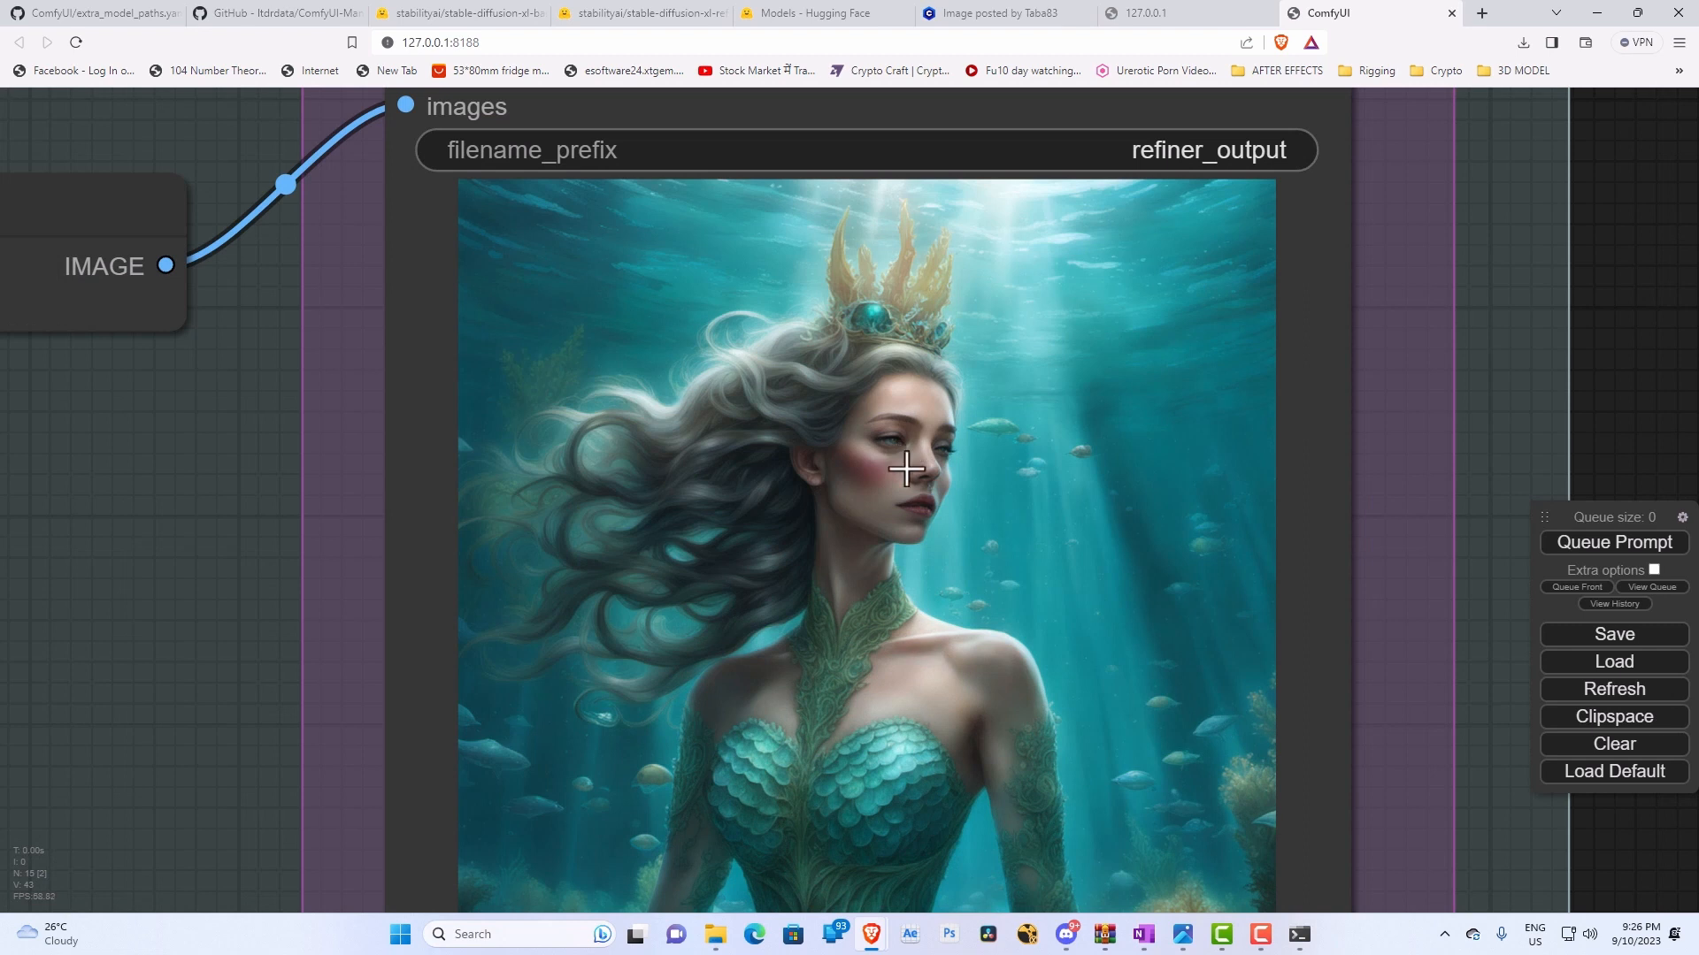
pyautogui.scroll(-6, 980, 556)
pyautogui.scroll(-12, 983, 557)
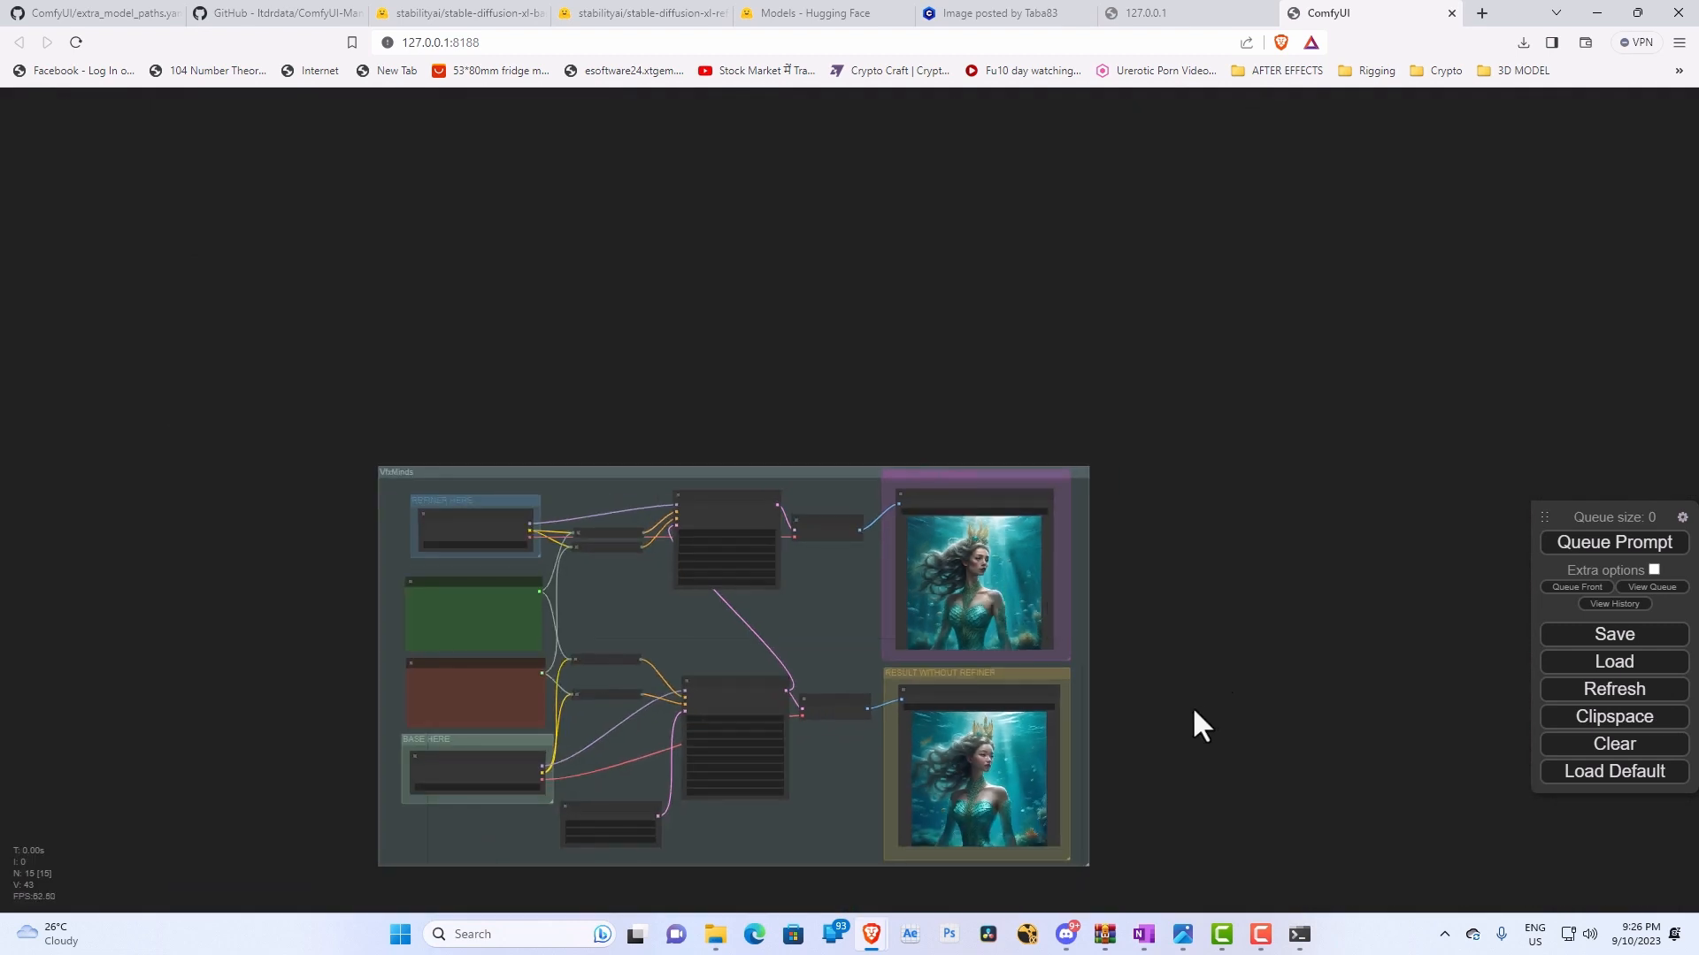
pyautogui.moveTo(1192, 706); pyautogui.dragTo(1435, 577)
pyautogui.scroll(5, 1378, 582)
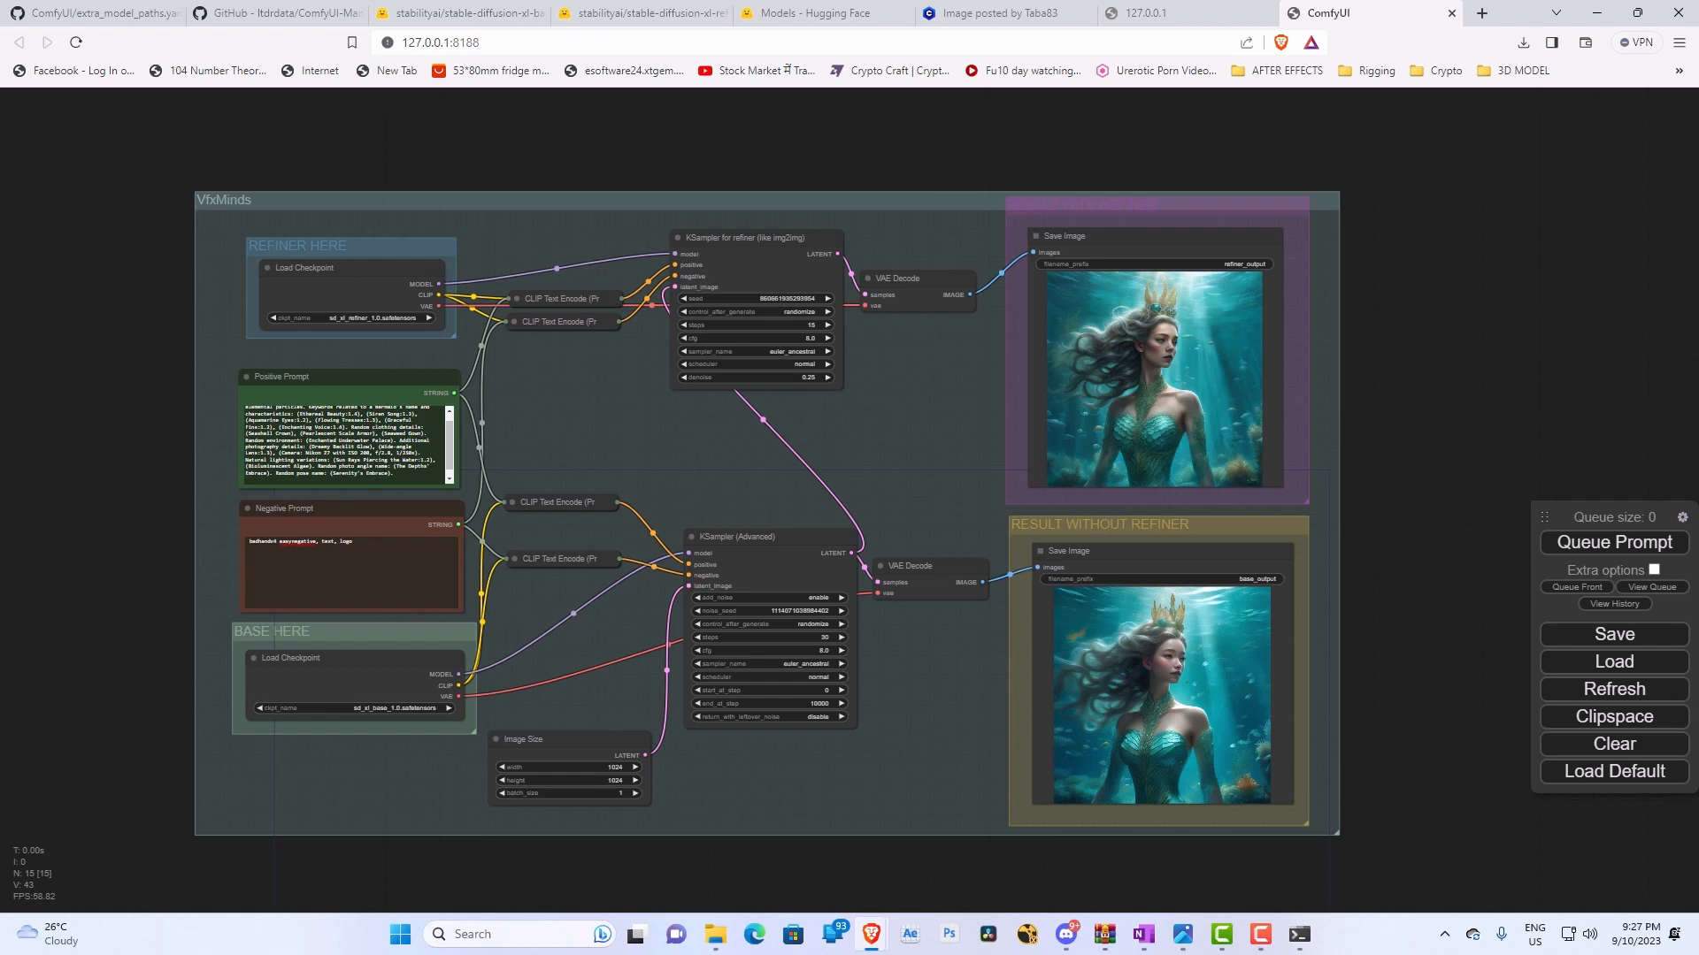
# Replace the Positive Prompt with the copied text starting "extreme quality, cg, solo, (colorful:1.18), (a photo of a tribal aesthetic scene:1.2)" and delete the extra Load Image node.
pyautogui.hotkey('alt', 'Tab')
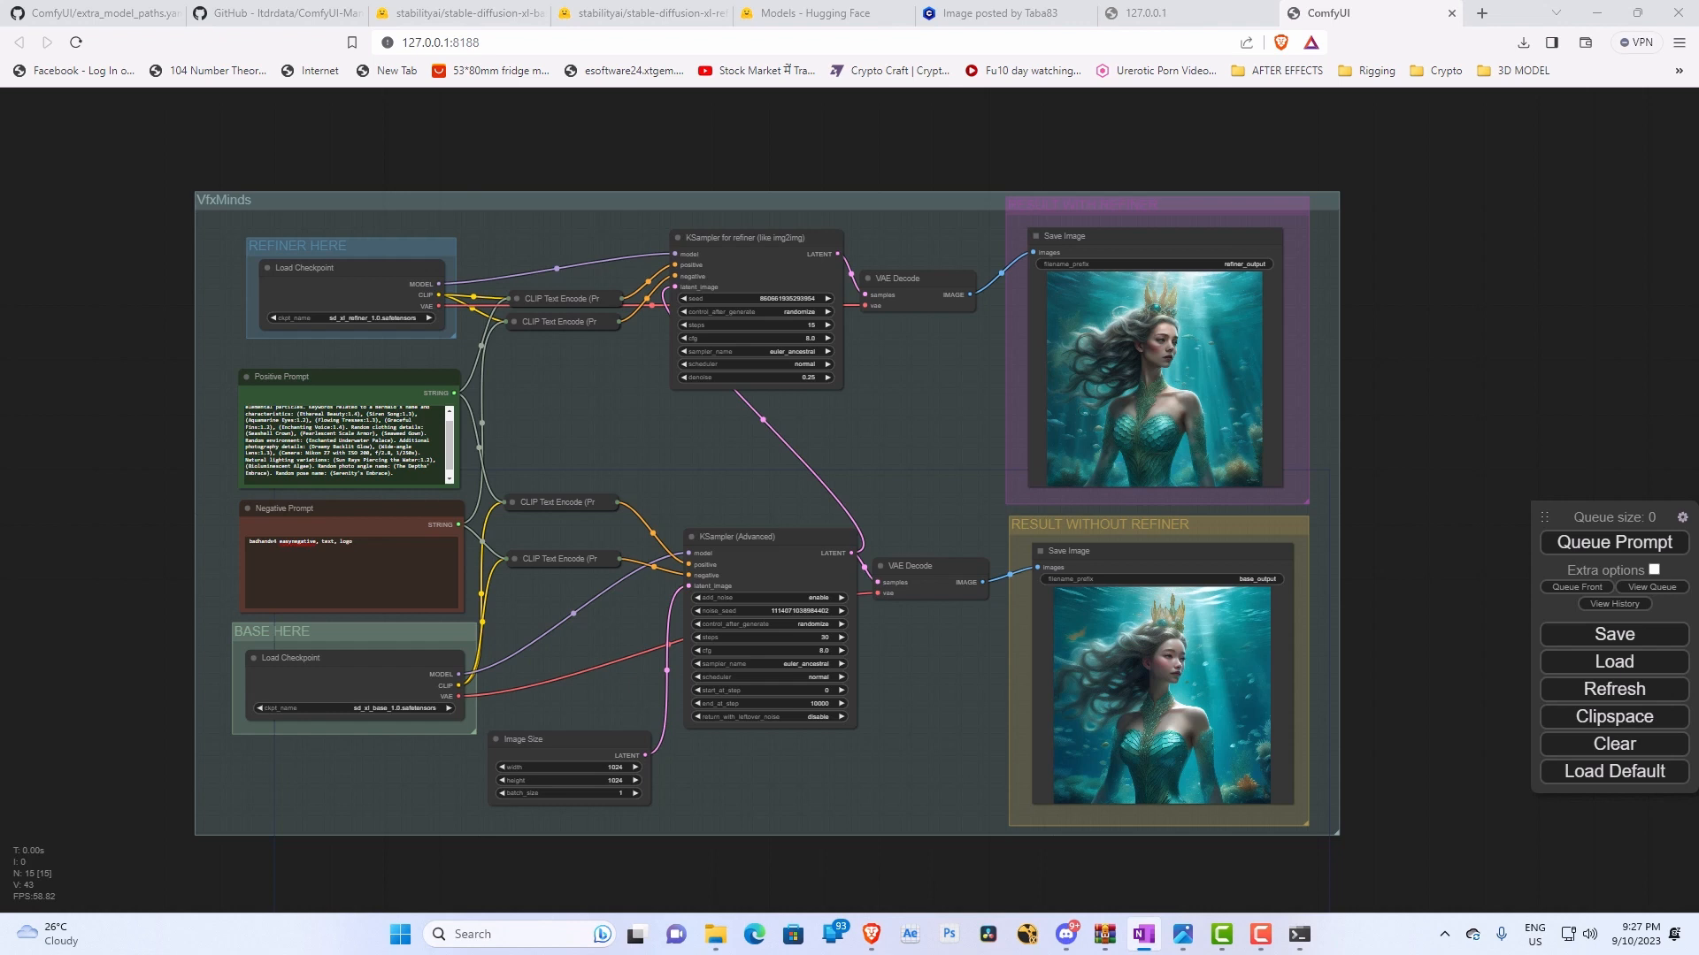
pyautogui.click(389, 466)
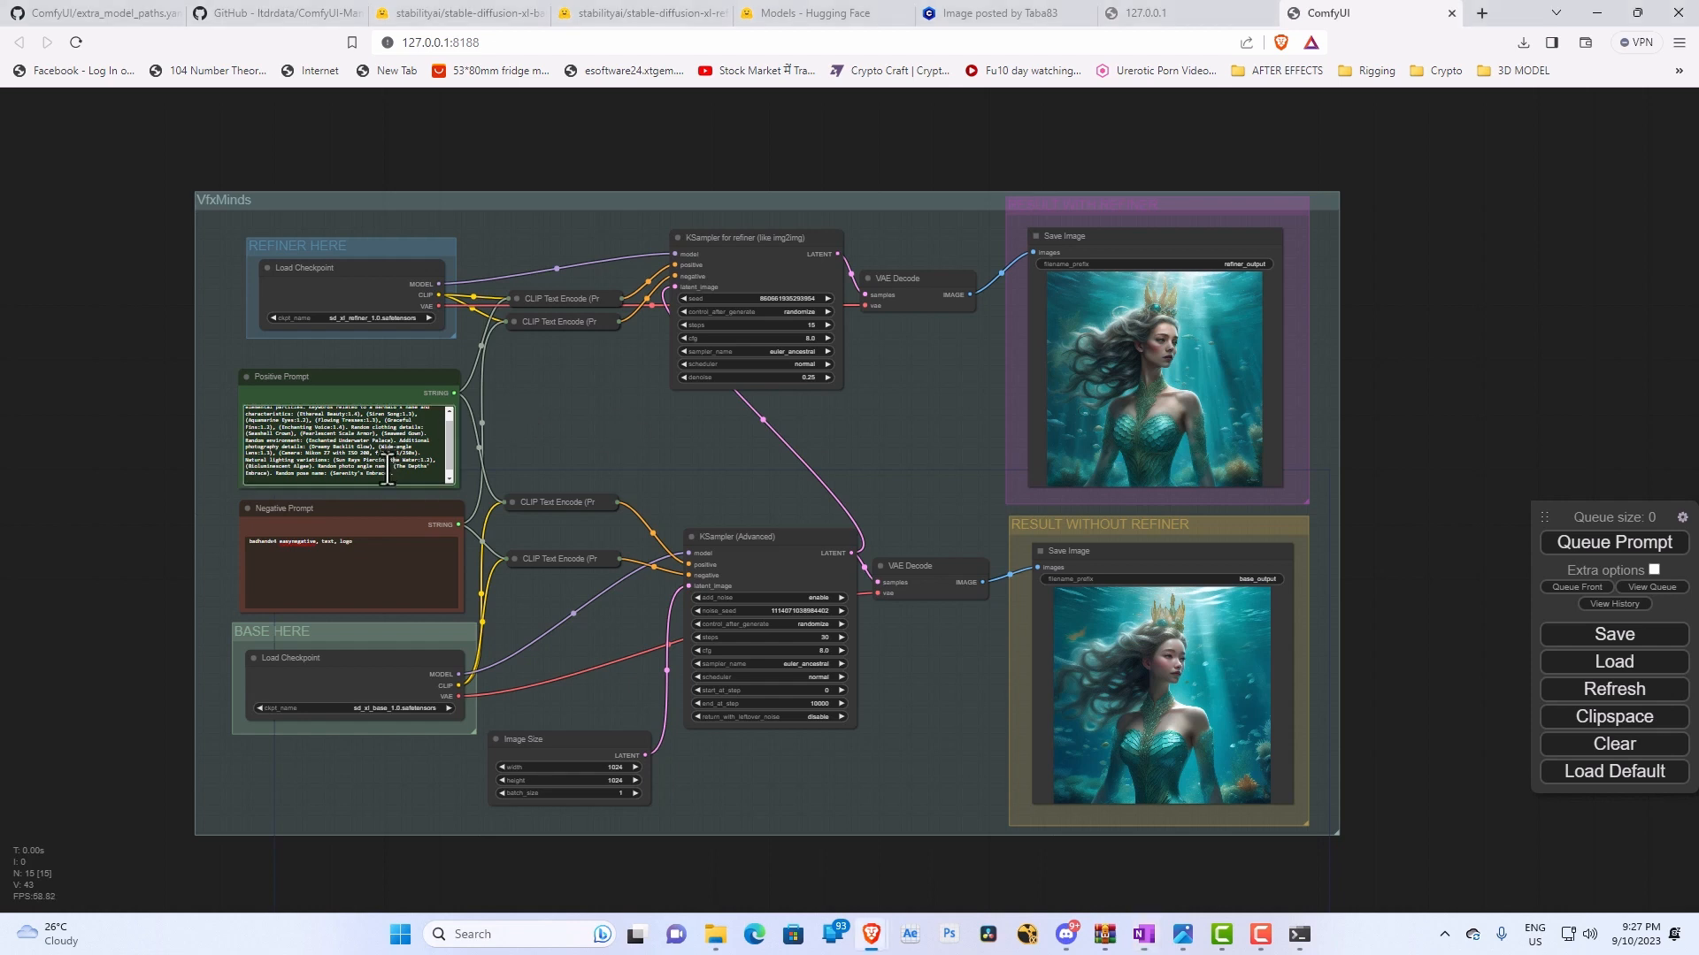
pyautogui.hotkey('ctrl', 'a')
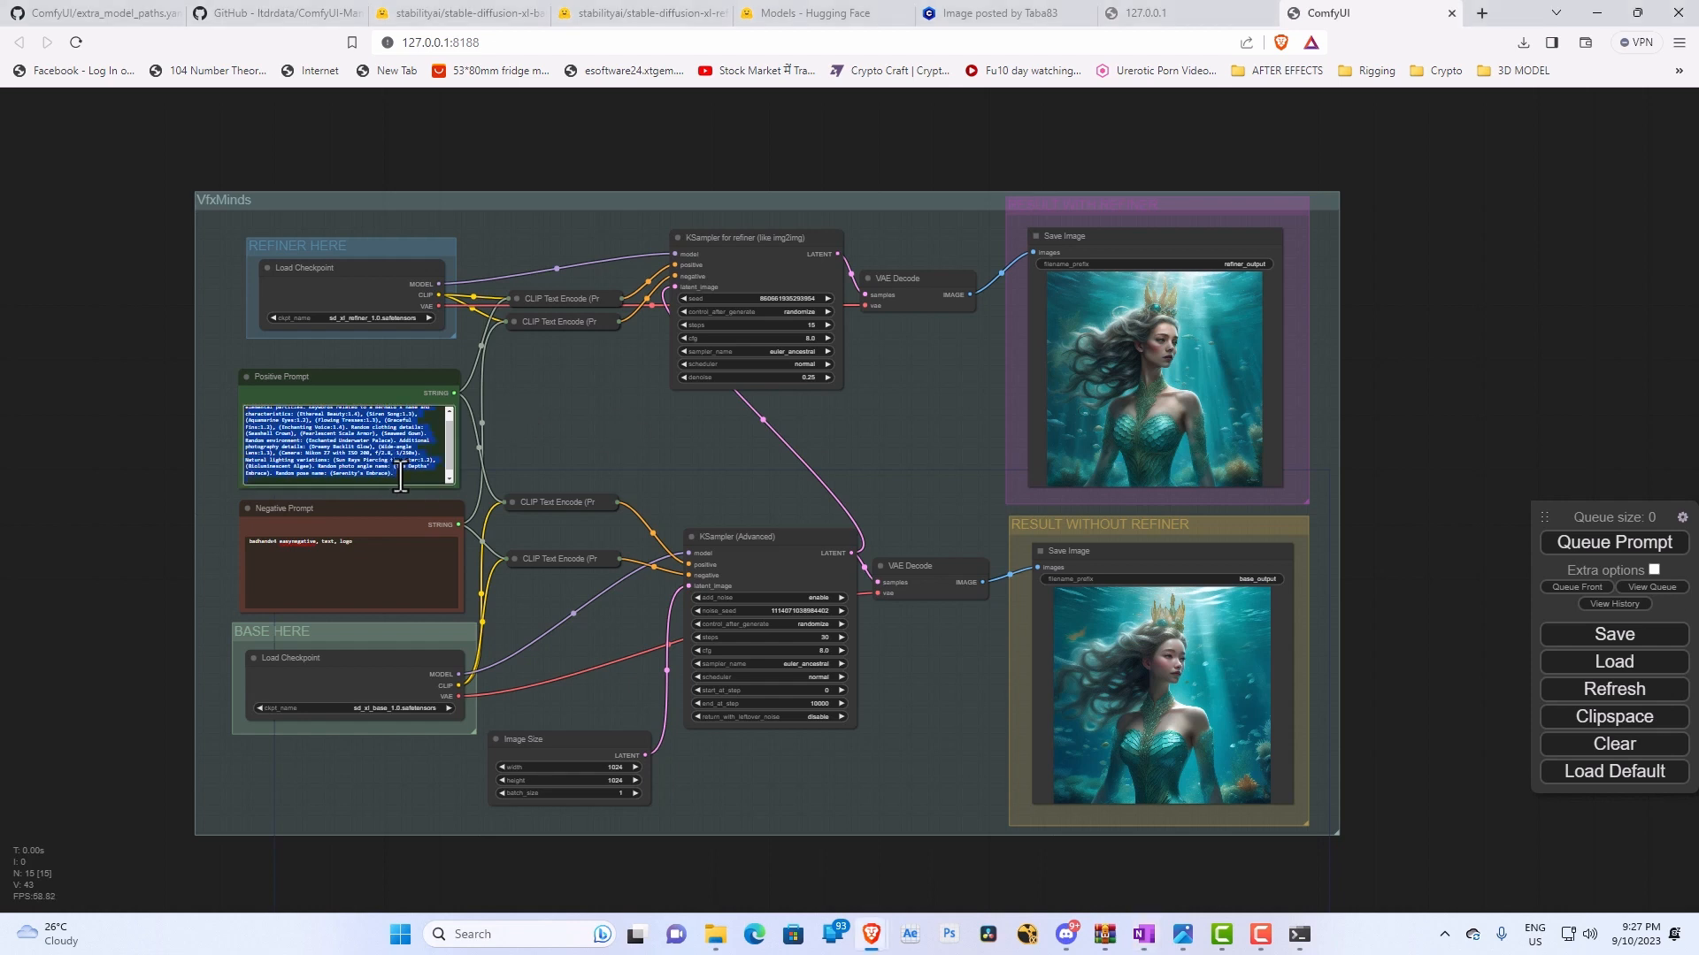
pyautogui.write('extreme quality, cg, solo, (colorful:1.18), (a photo of a tribal aesthetic scene:1.2), visually appealing, depth of field, petals, masterpiece, 8k, tone mapping, hyper focus, white, (limited palette:0.85), (clarity), (by Abraham Beerstraaten:1.45), wide eyes, picturesque scenery, landscape, flood, valley, desert, epic, nature, adorable, (anime wallpaper), wallpaper engine, photorealistic, dappled sunlight, (mysterious), mood lighting, best shadow, high fantasy')
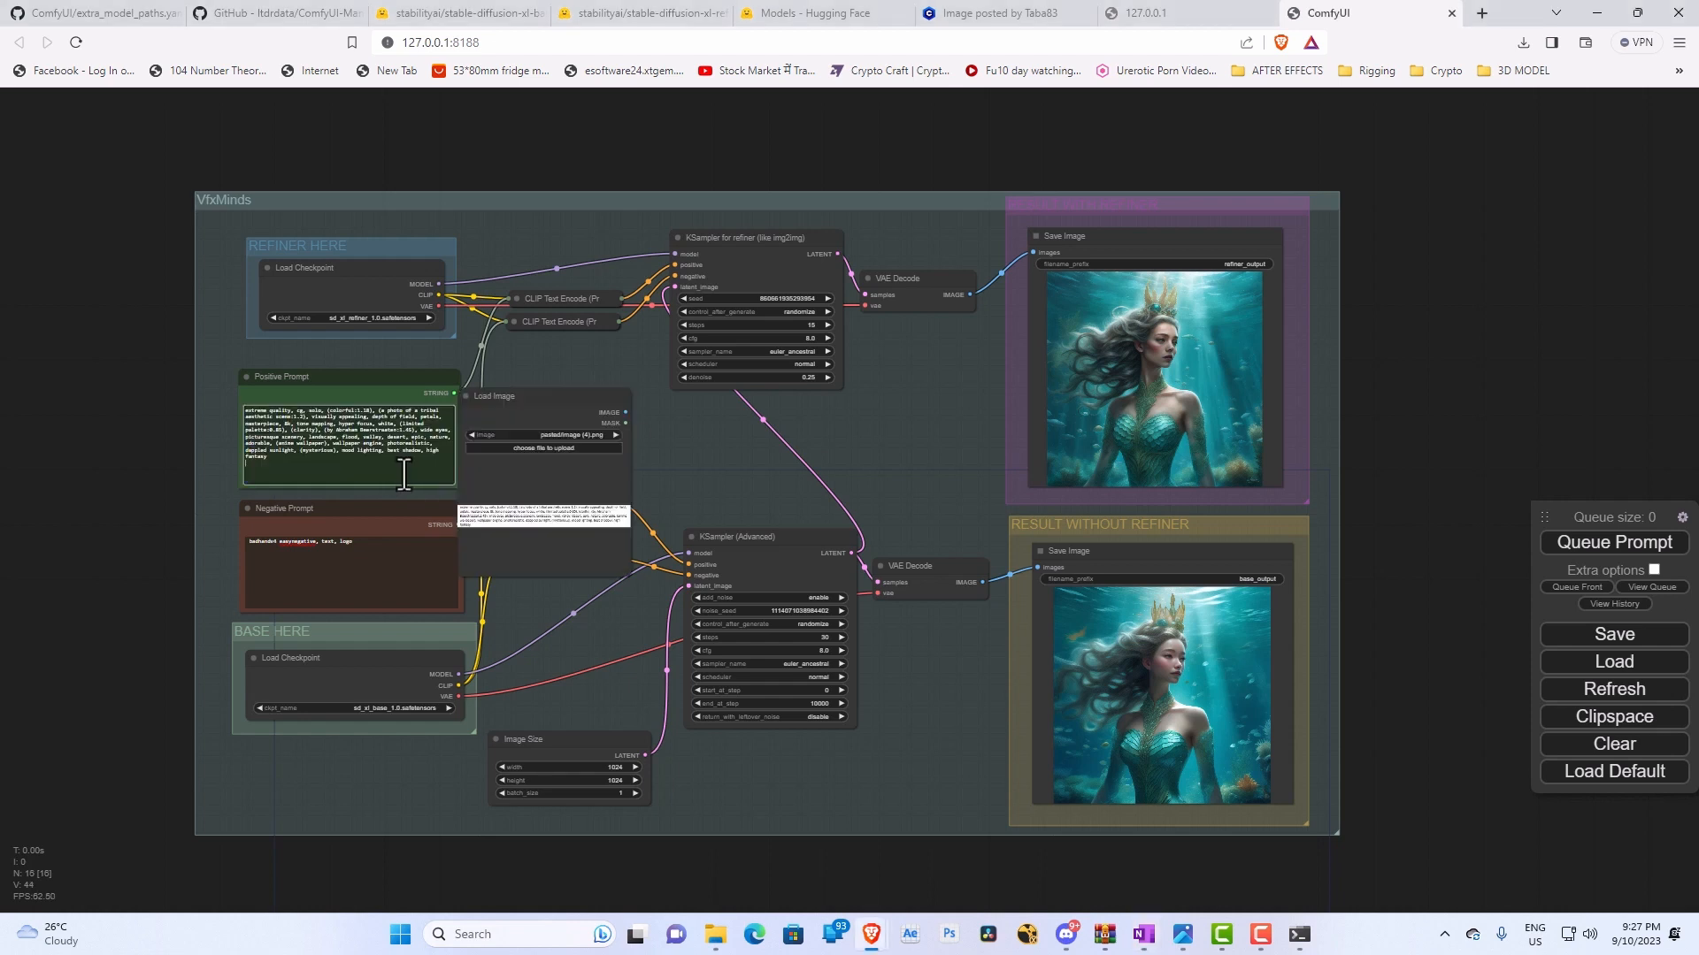
pyautogui.click(522, 489)
pyautogui.press('Delete')
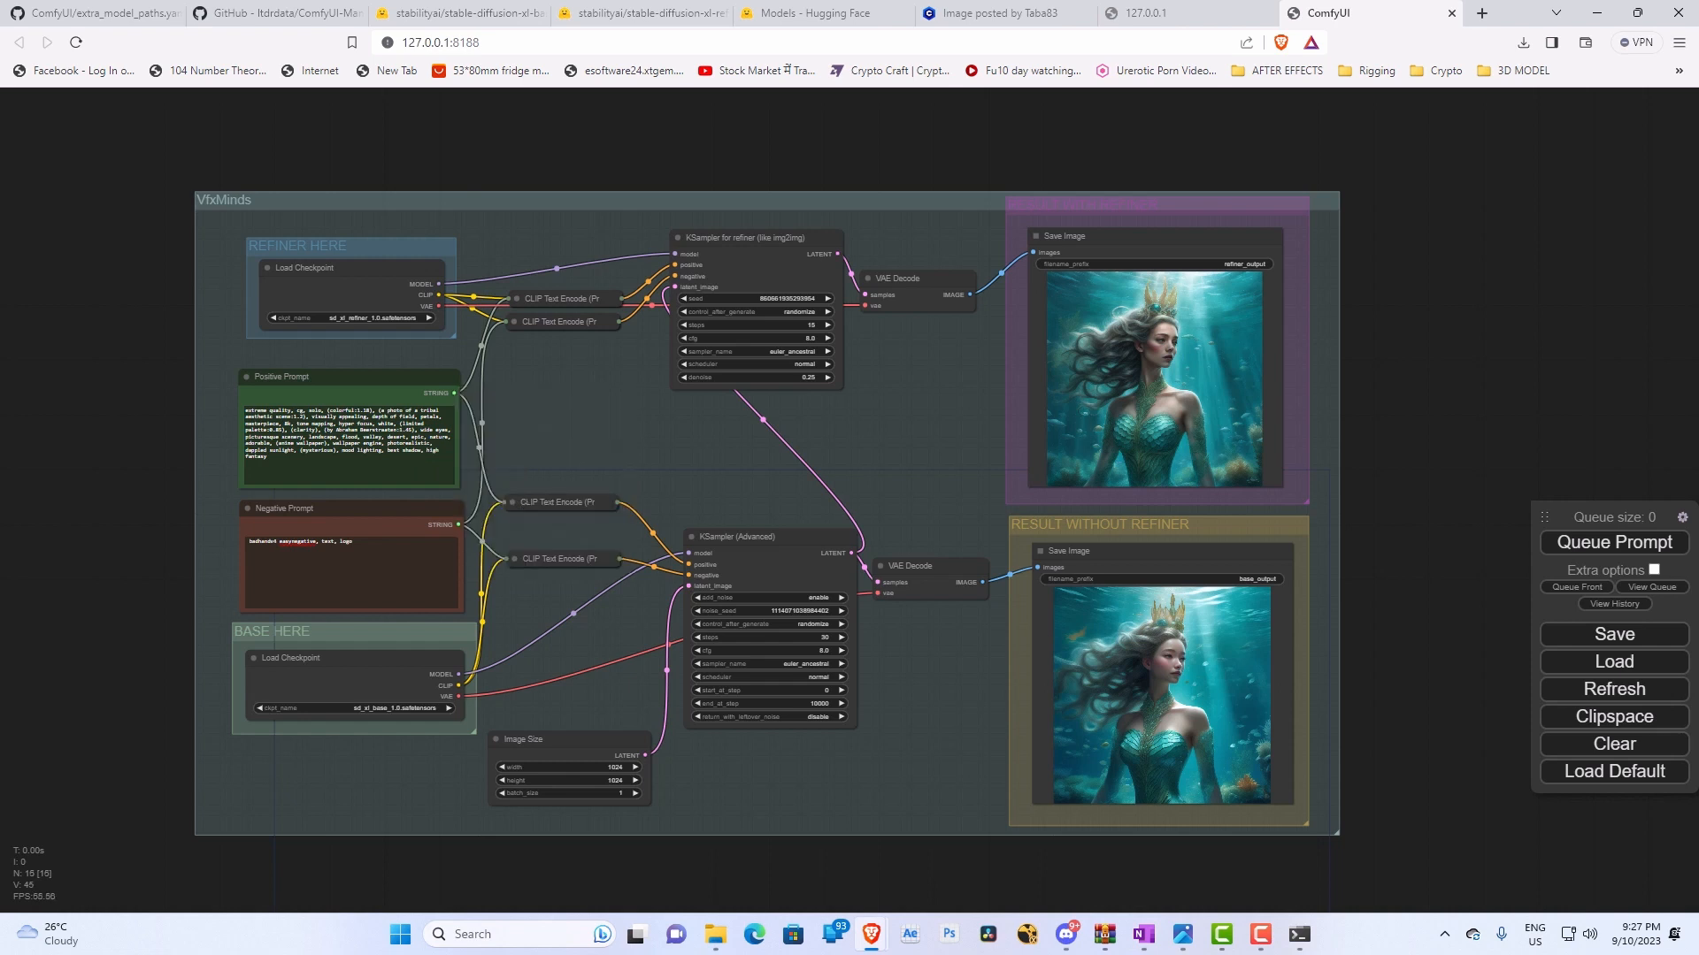
# Replace the Negative Prompt with "ative, (badv2:0.8), (badhandv4:1.18), (bad quality:1.3), (worst quality:1.3), watermark, (blurry) EasyNeg" and delete the extra Load Image node.
pyautogui.hotkey('alt', 'Tab')
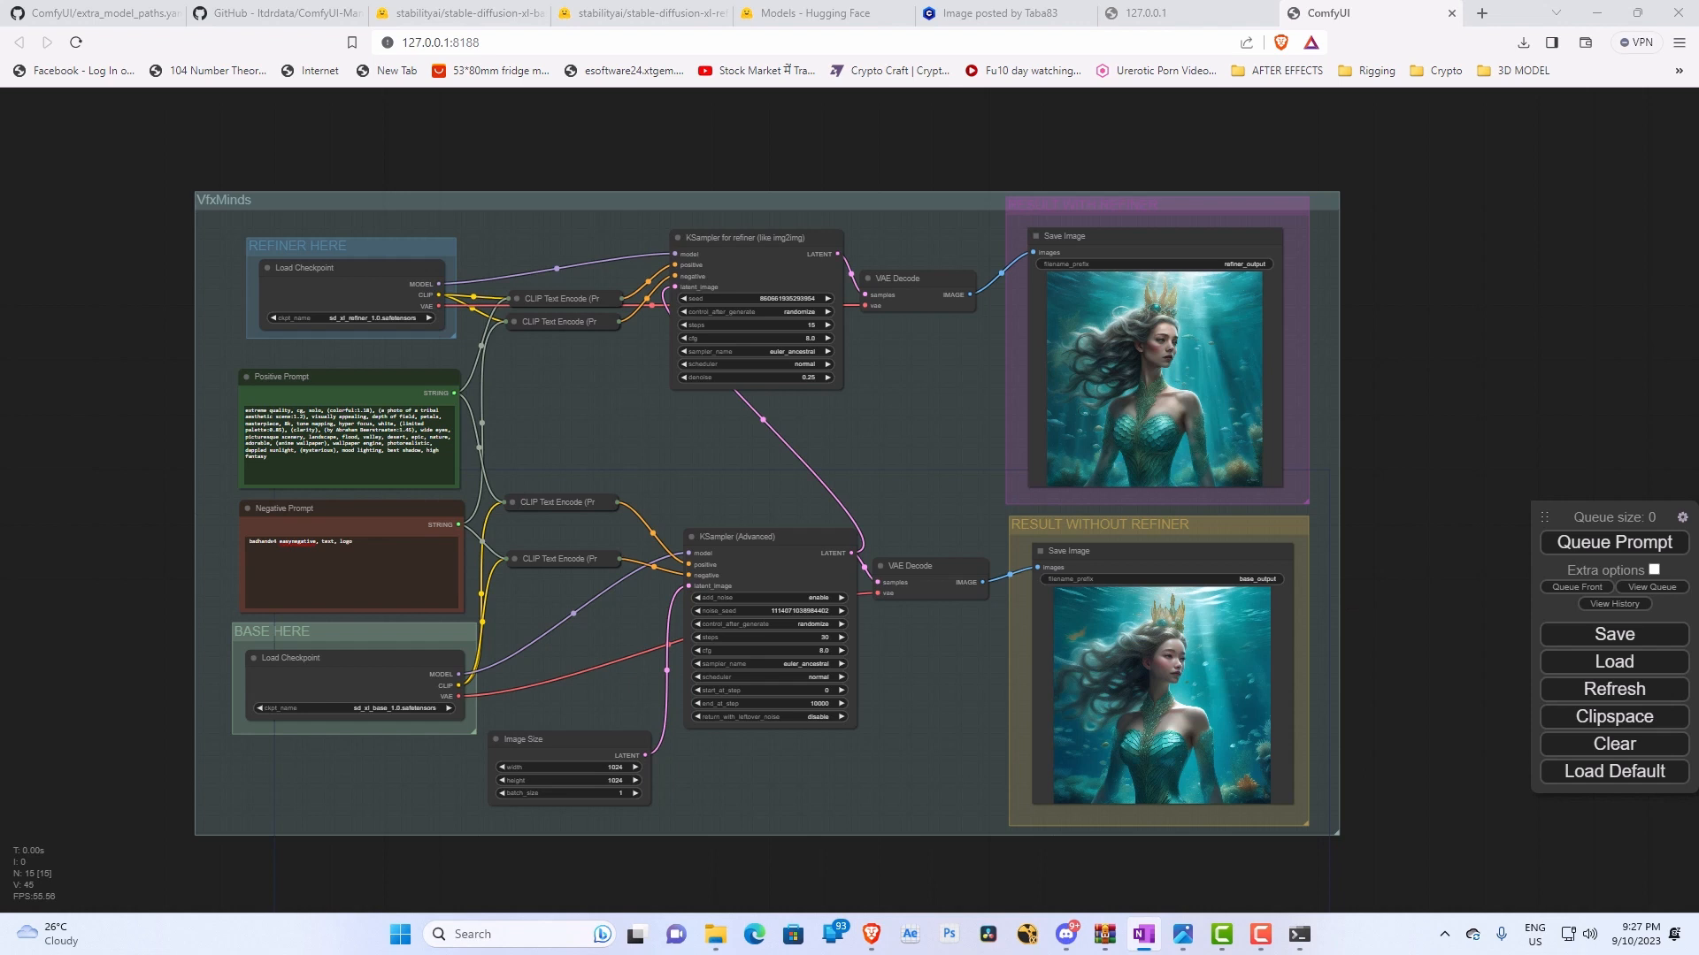
pyautogui.click(382, 552)
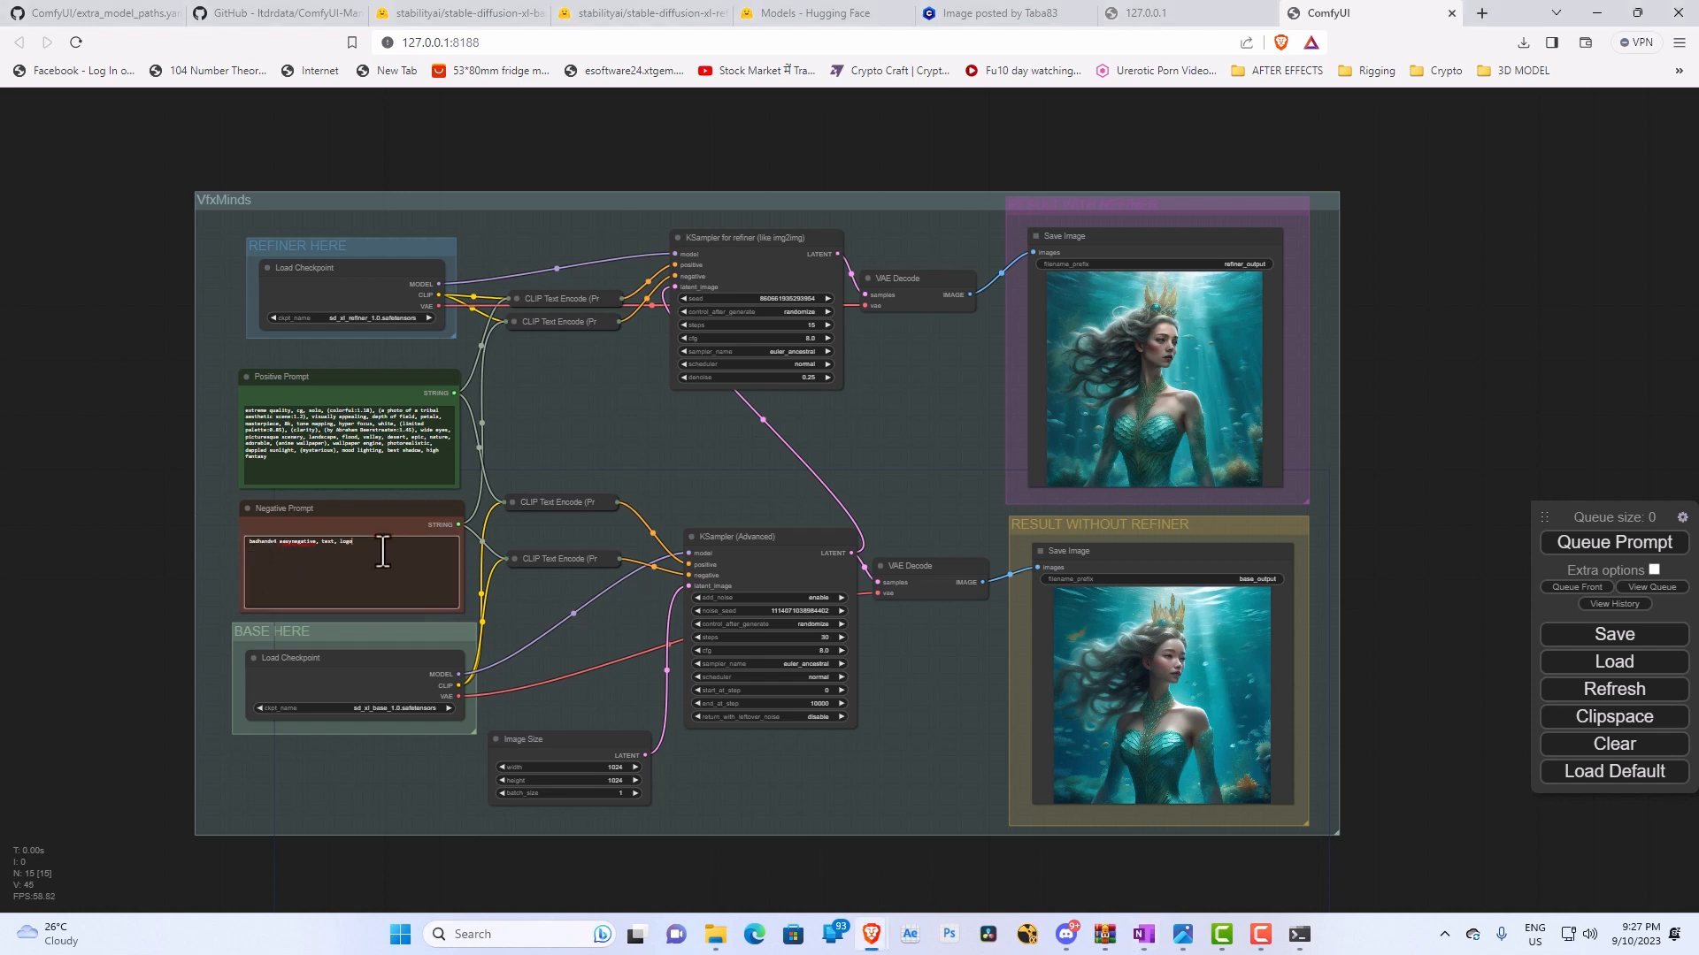
pyautogui.hotkey('ctrl', 'a')
pyautogui.write('ative, (badv2:0.8), (badhandv4:1.18), (bad quality:1.3), (worst quality:1.3), watermark, (blurry) EasyNeg')
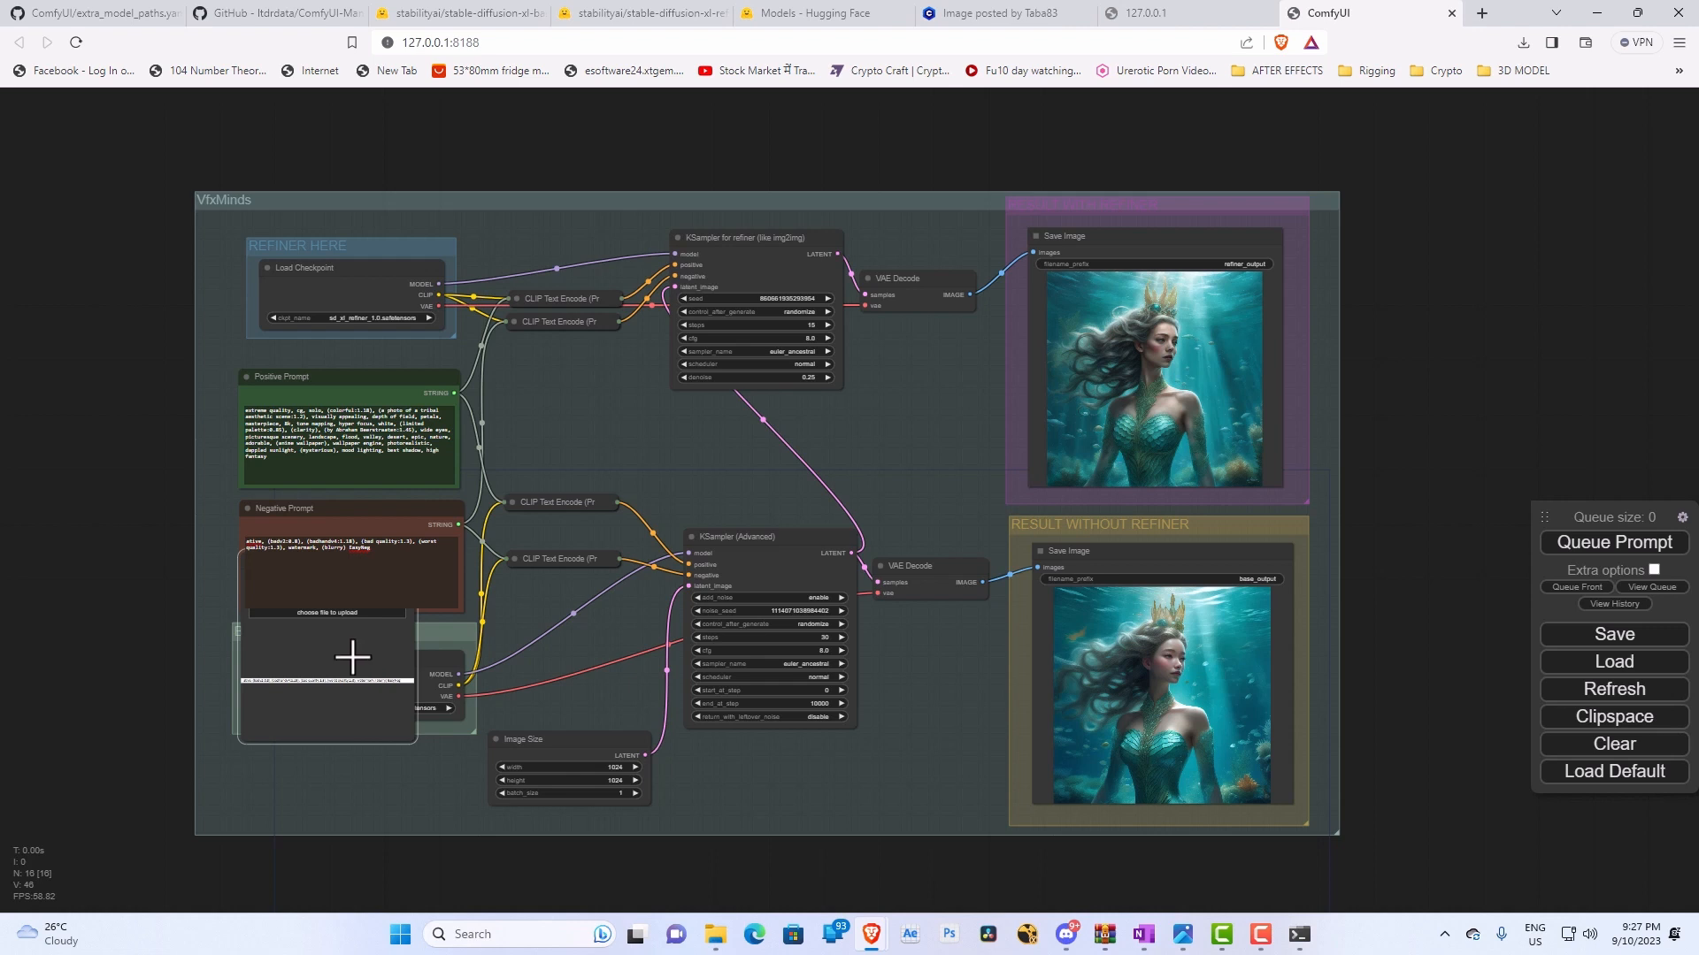
pyautogui.moveTo(352, 655); pyautogui.dragTo(136, 673)
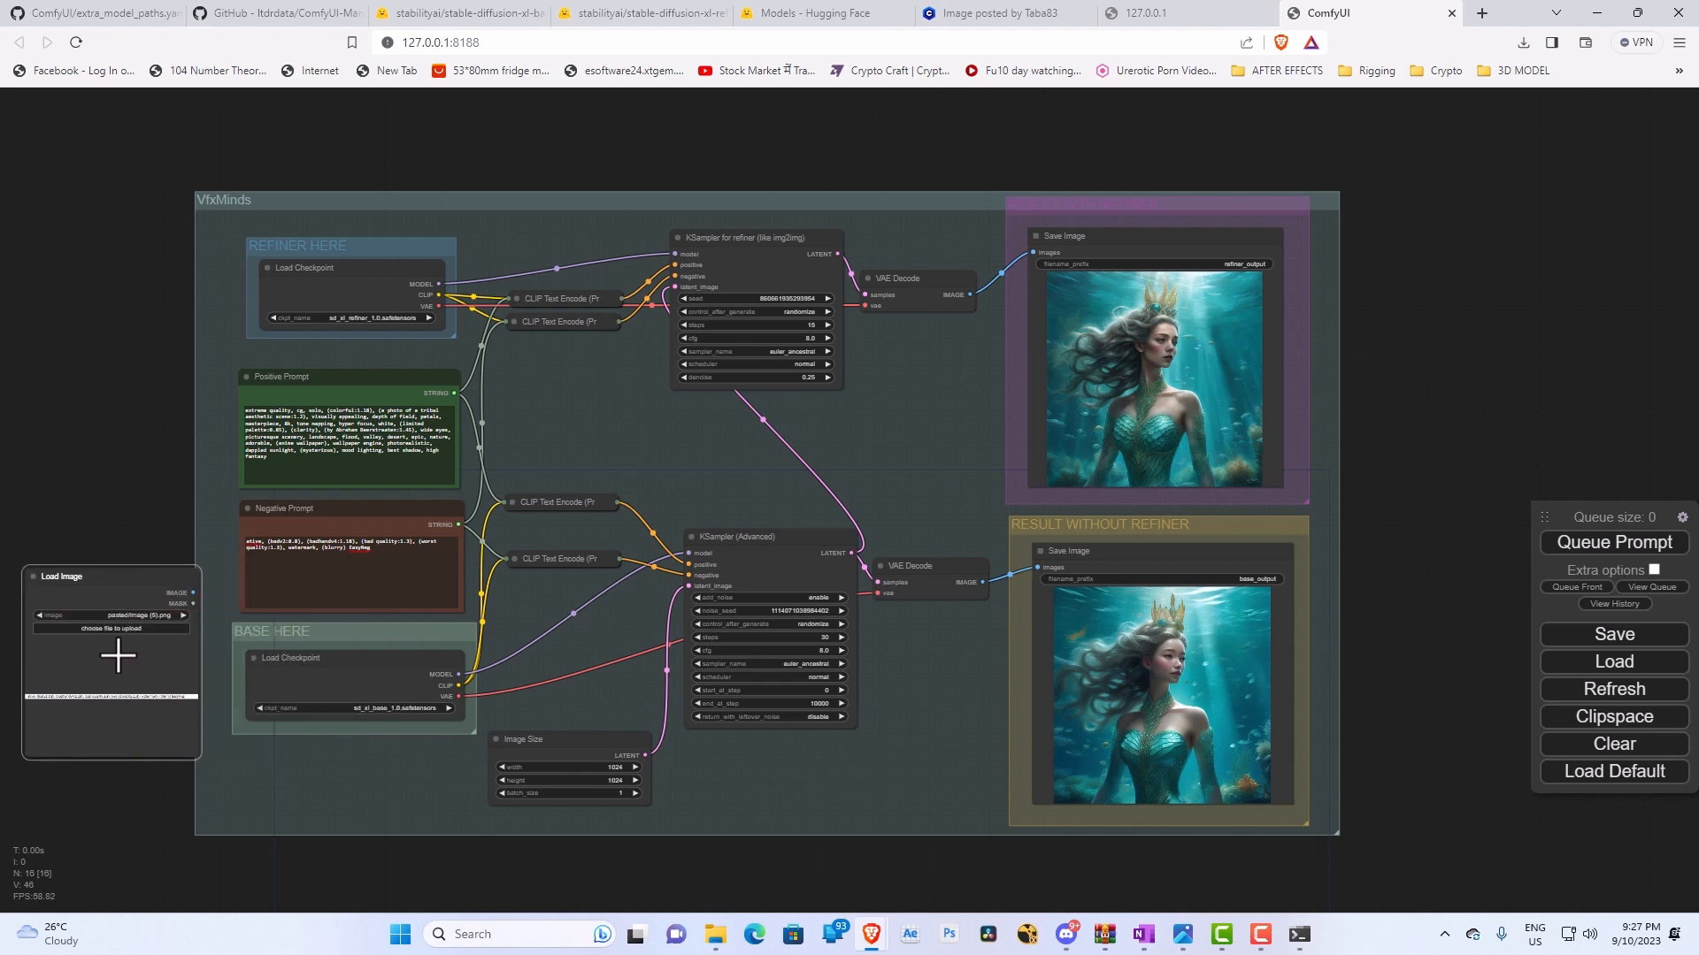
pyautogui.press('Delete')
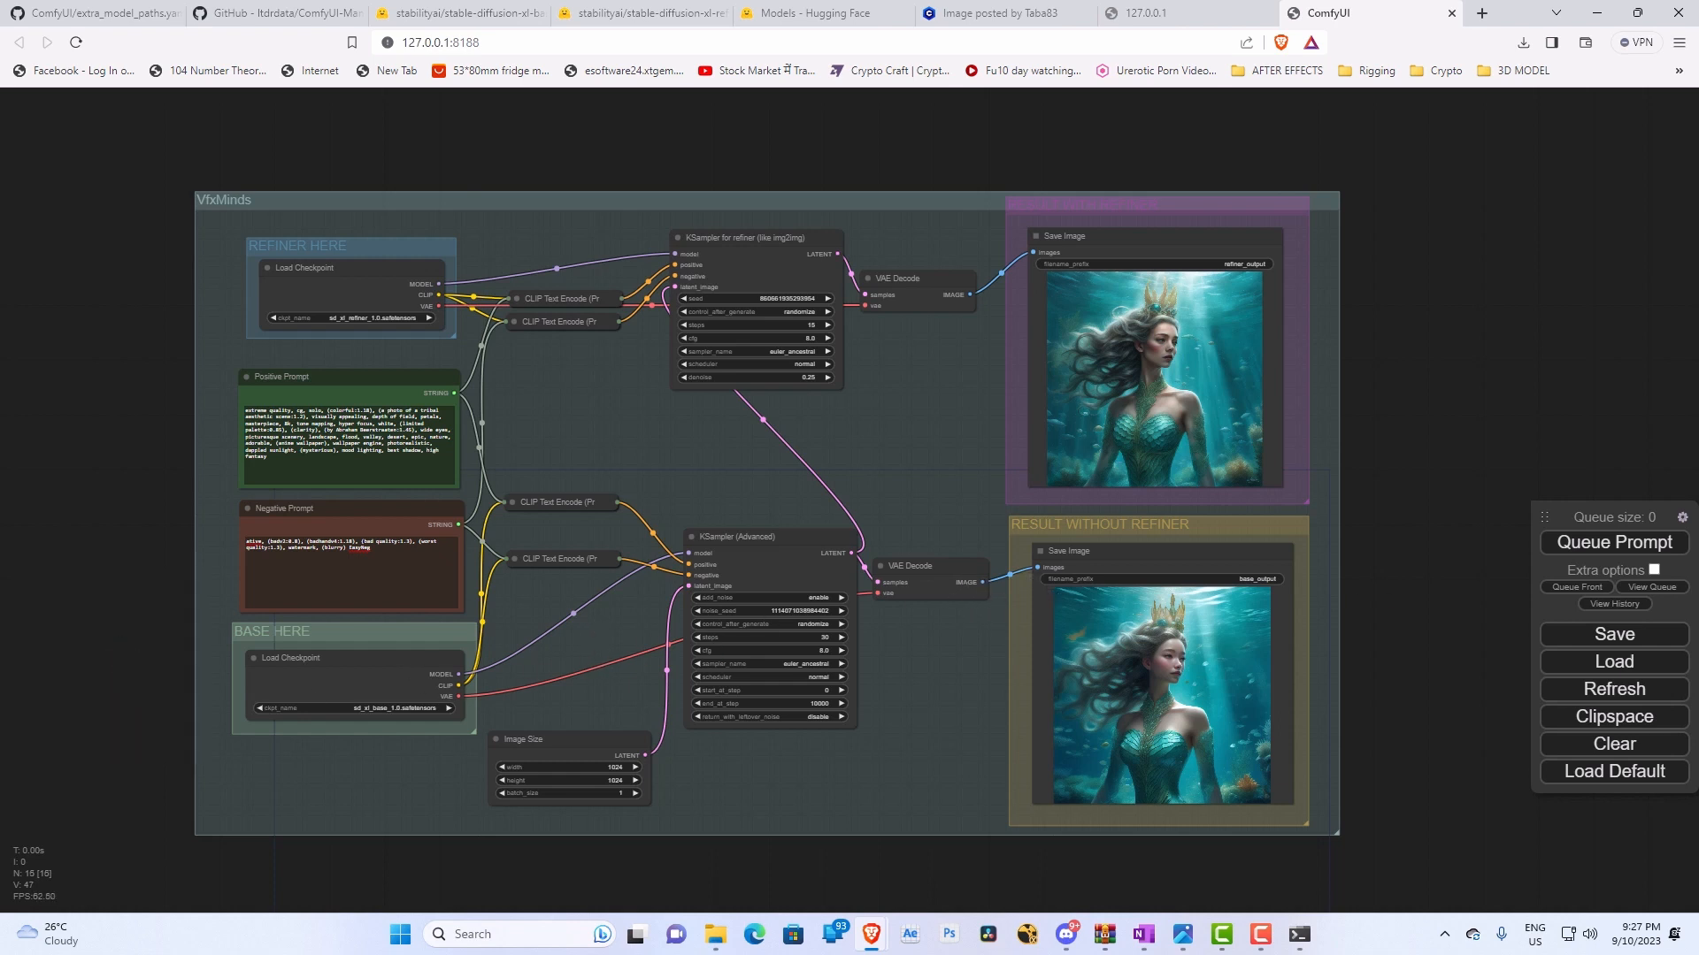
# Generate images from the tribal scene prompts and examine the base_output result up close and within the whole workflow.
pyautogui.click(1614, 548)
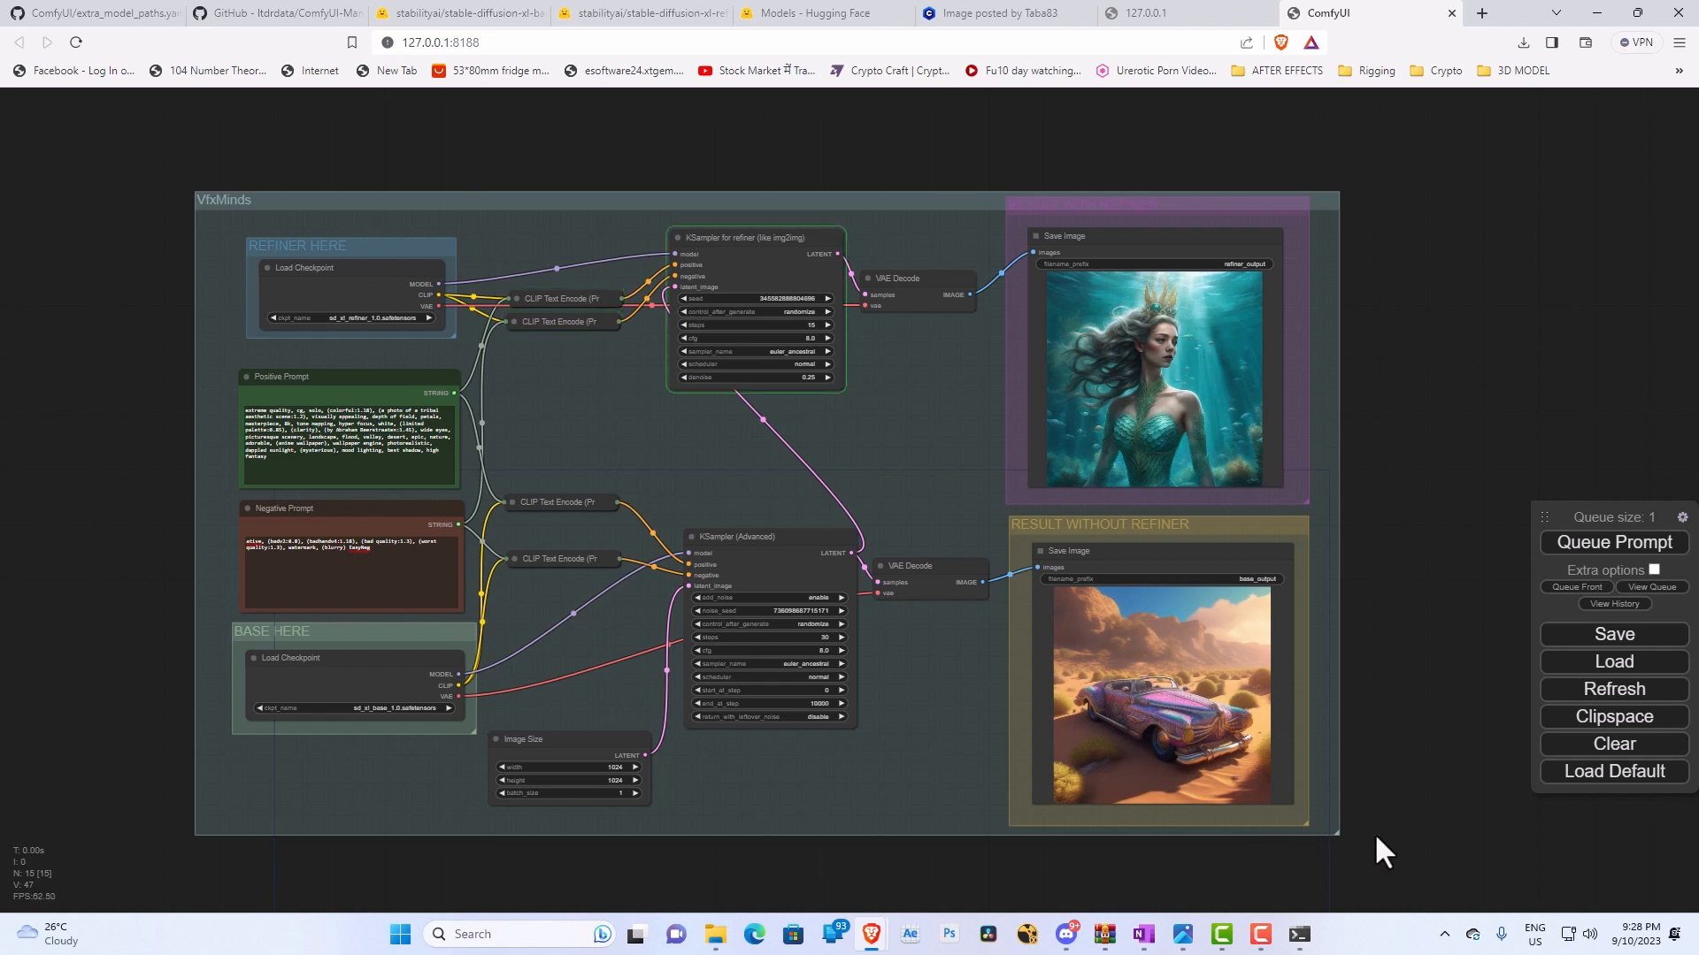
pyautogui.scroll(10, 1224, 725)
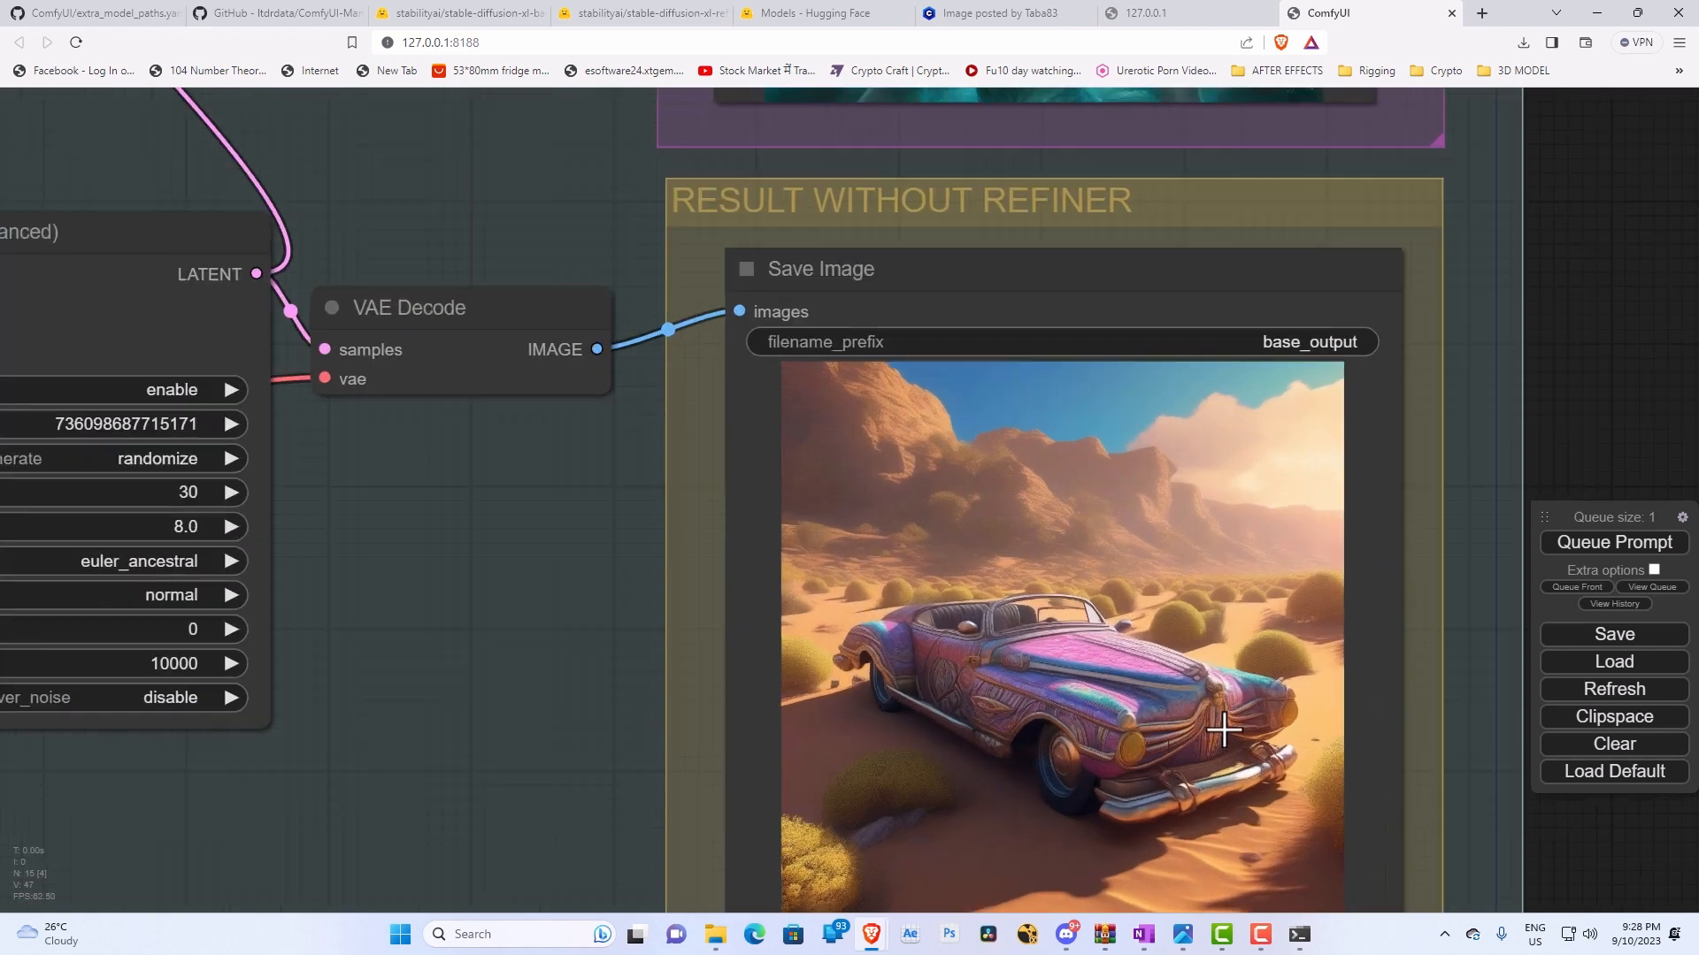
pyautogui.scroll(-8, 1224, 729)
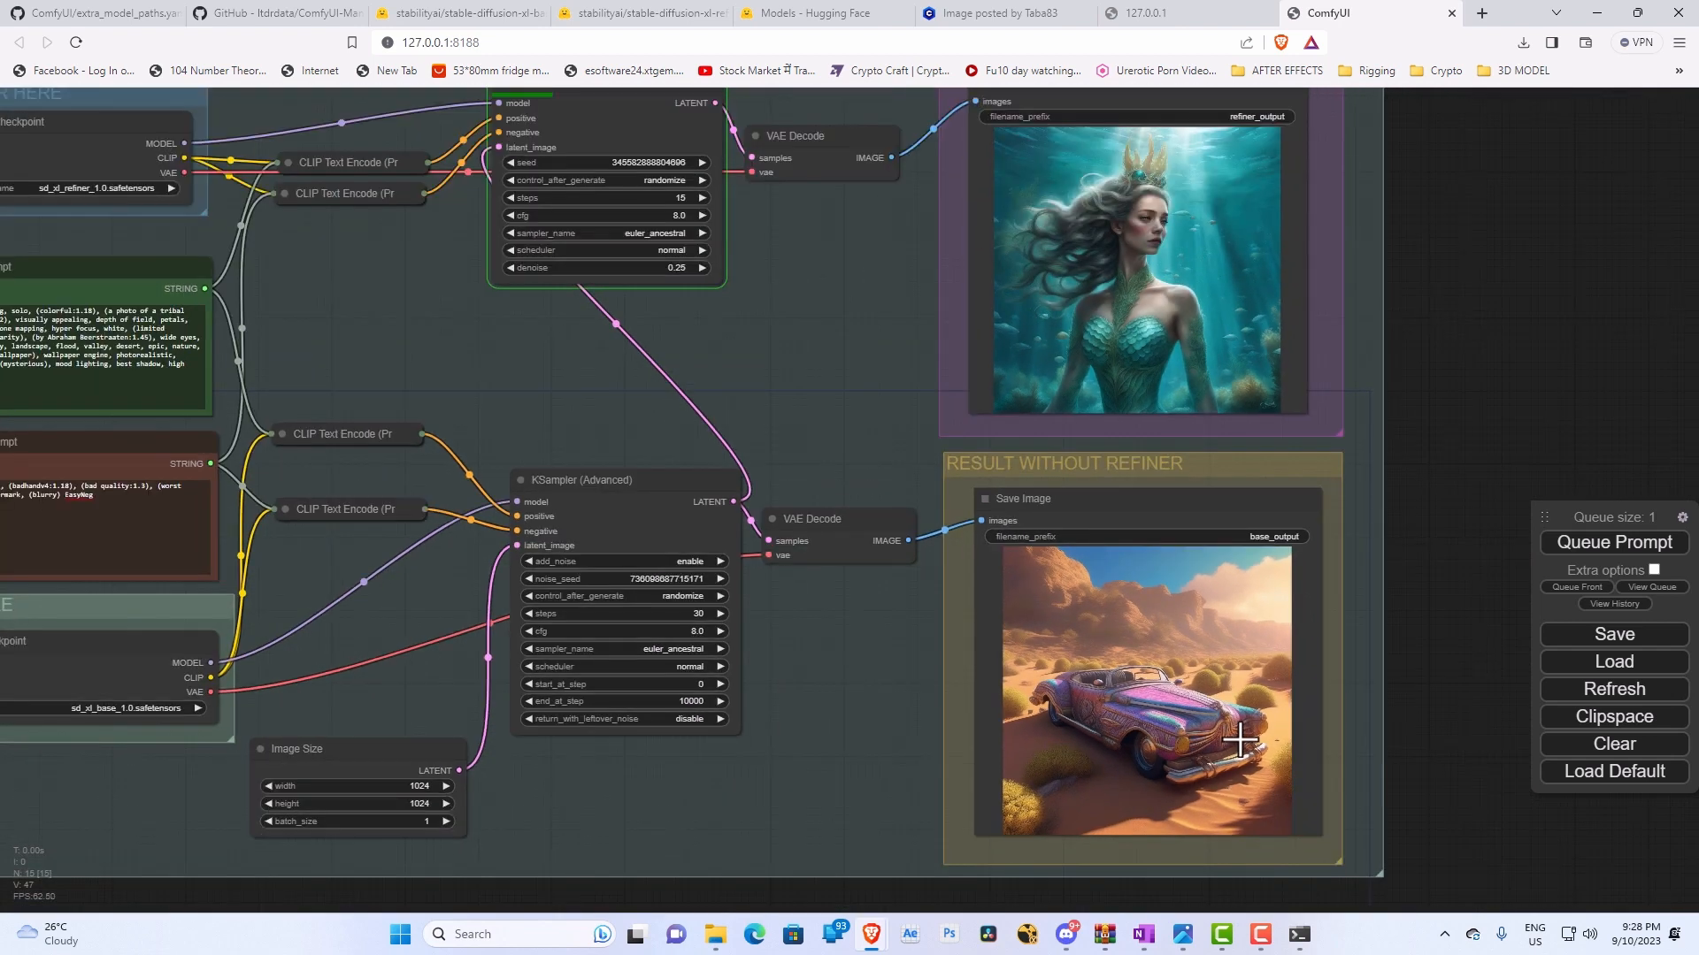
pyautogui.scroll(-1, 1274, 752)
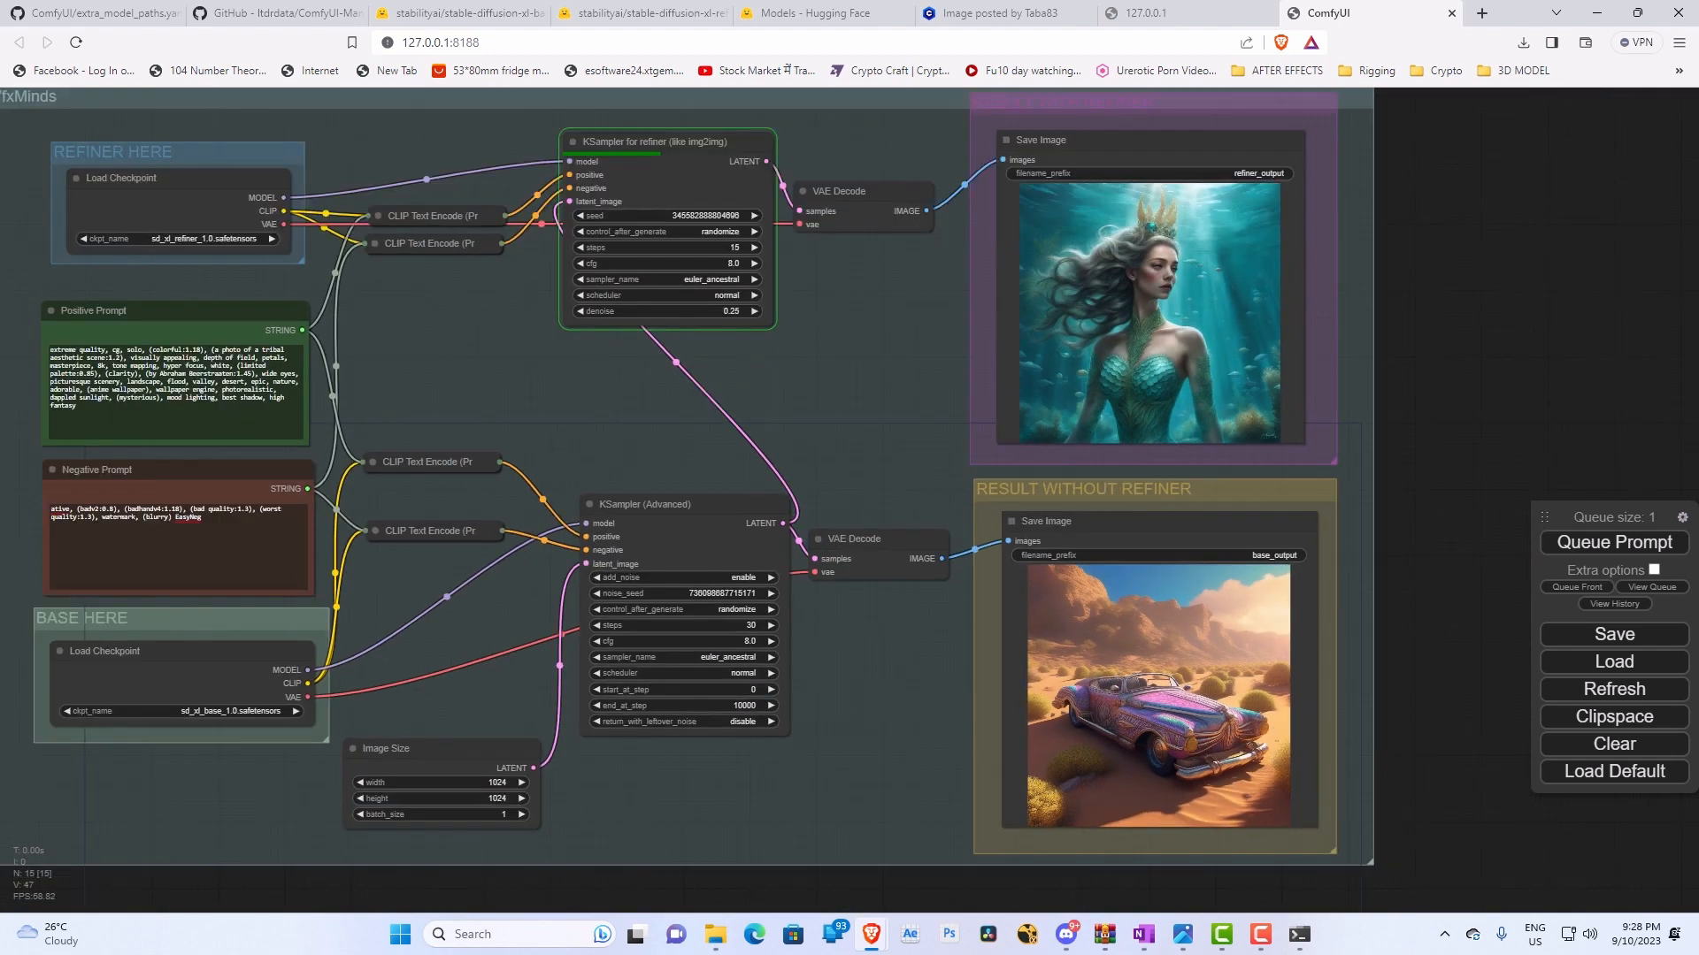
# Show the queue and cancel the running job.
pyautogui.click(1653, 589)
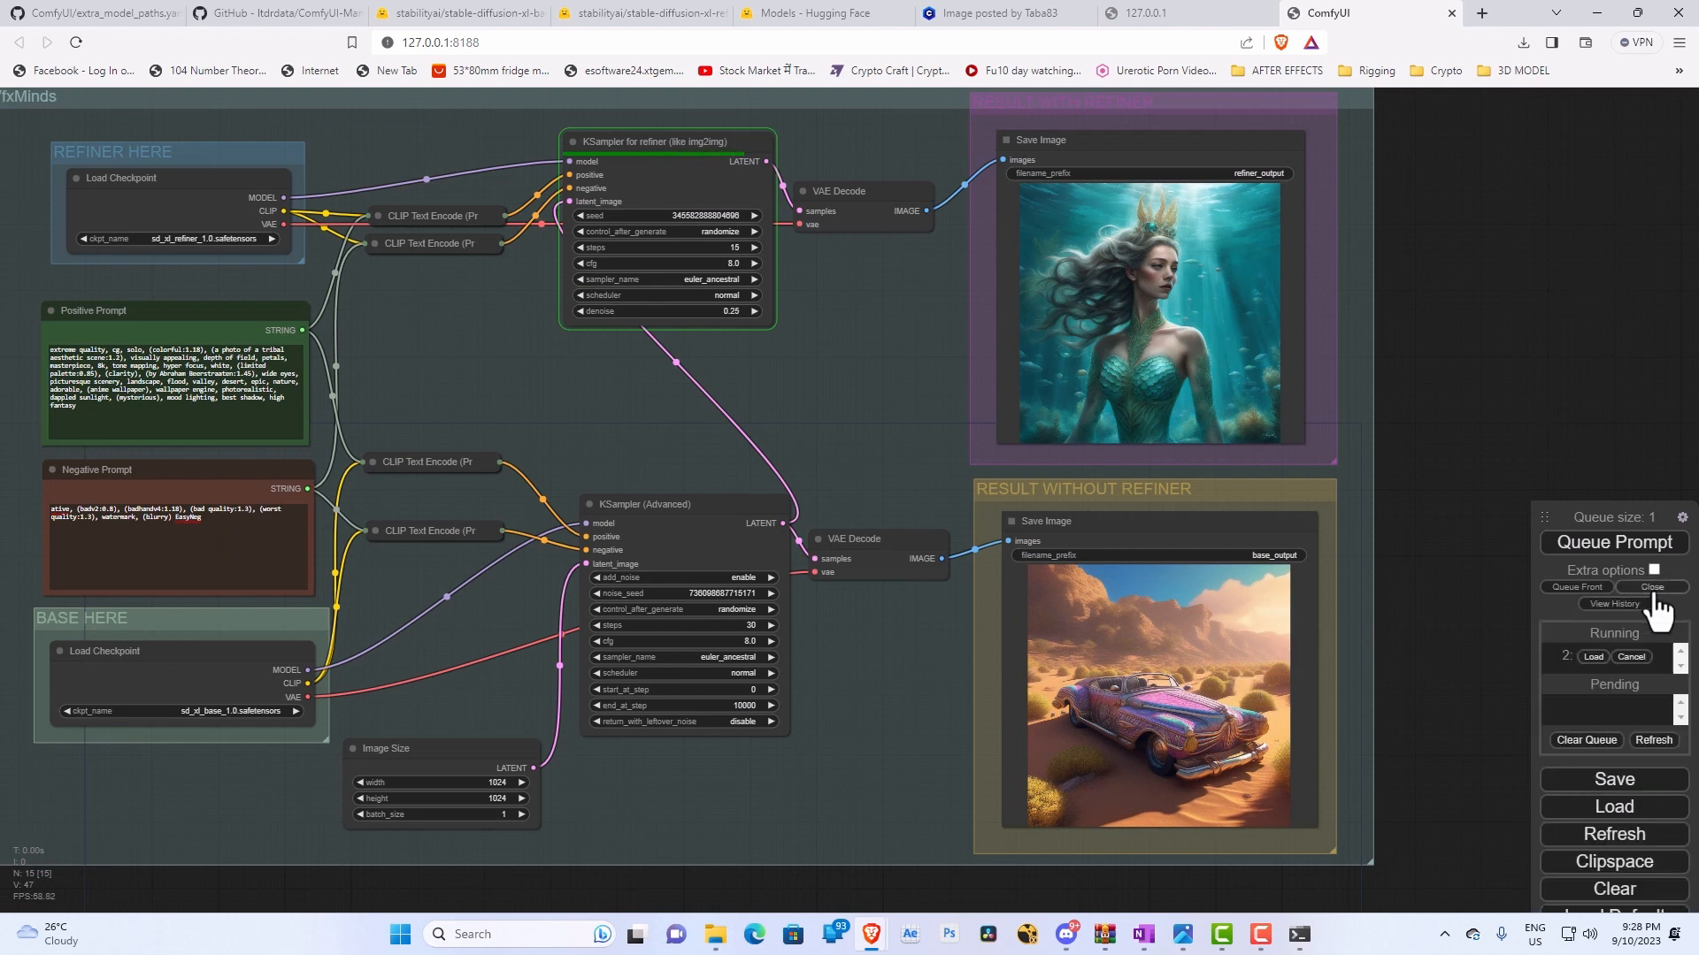
pyautogui.click(1633, 660)
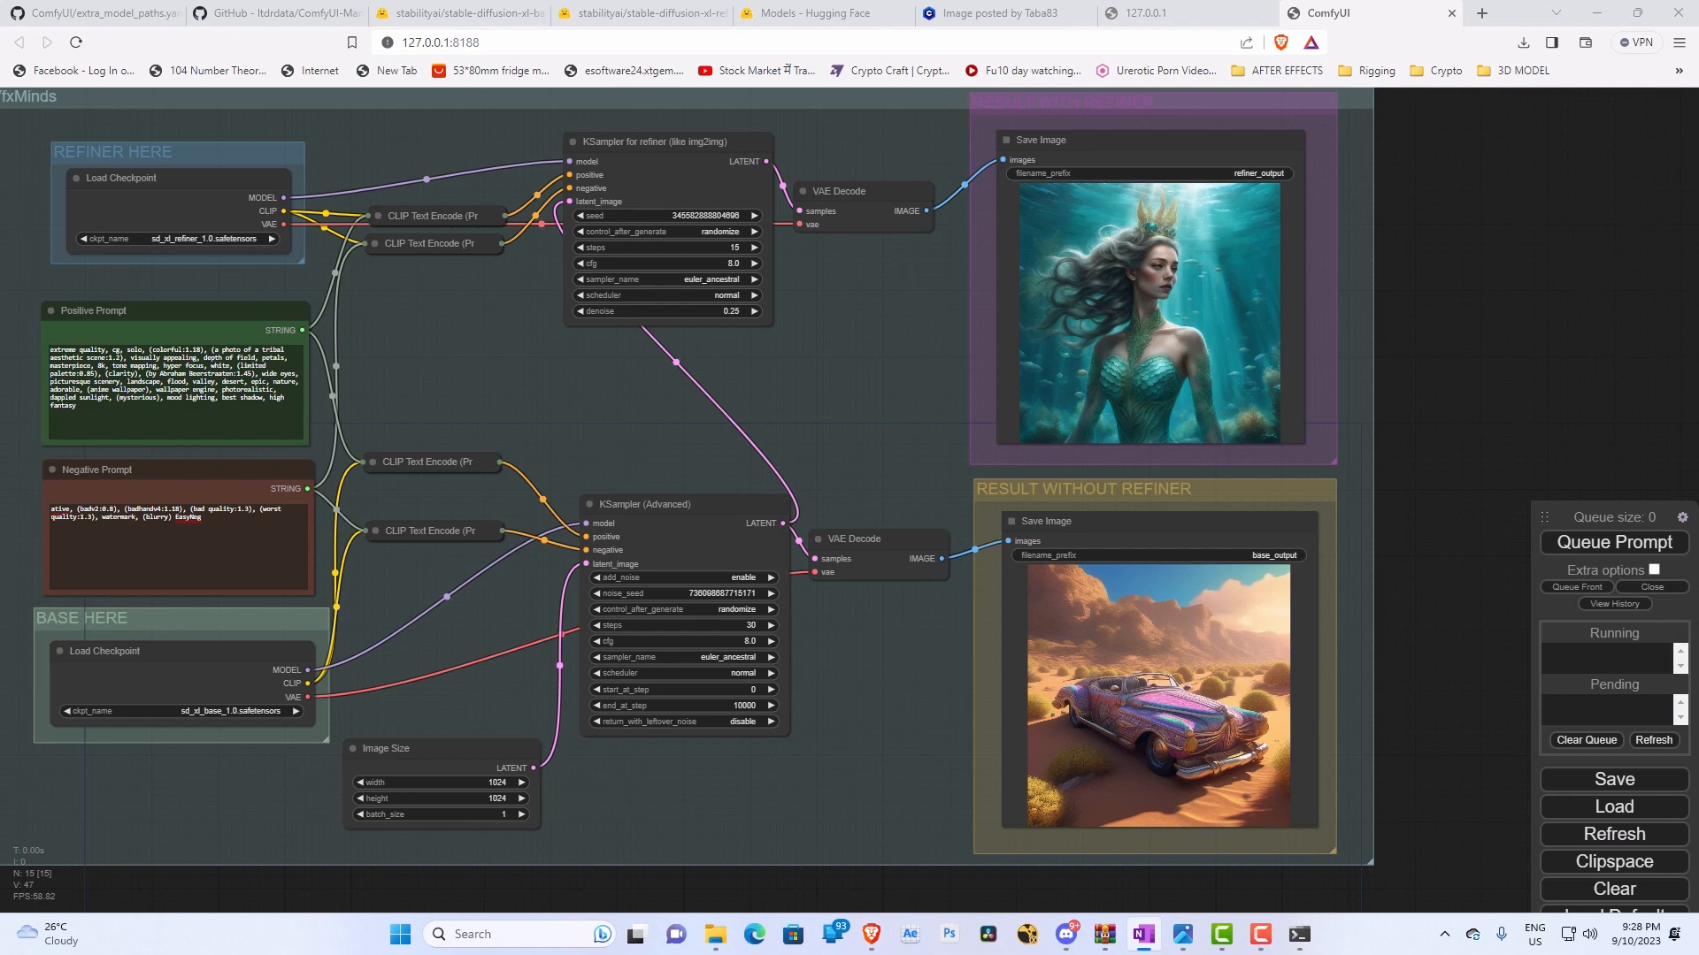
# Paste the copied text starting "extreme quality, cg, solo, (colorful:1.18)" over the whole Positive Prompt and remove the stray Load Image node.
pyautogui.click(204, 421)
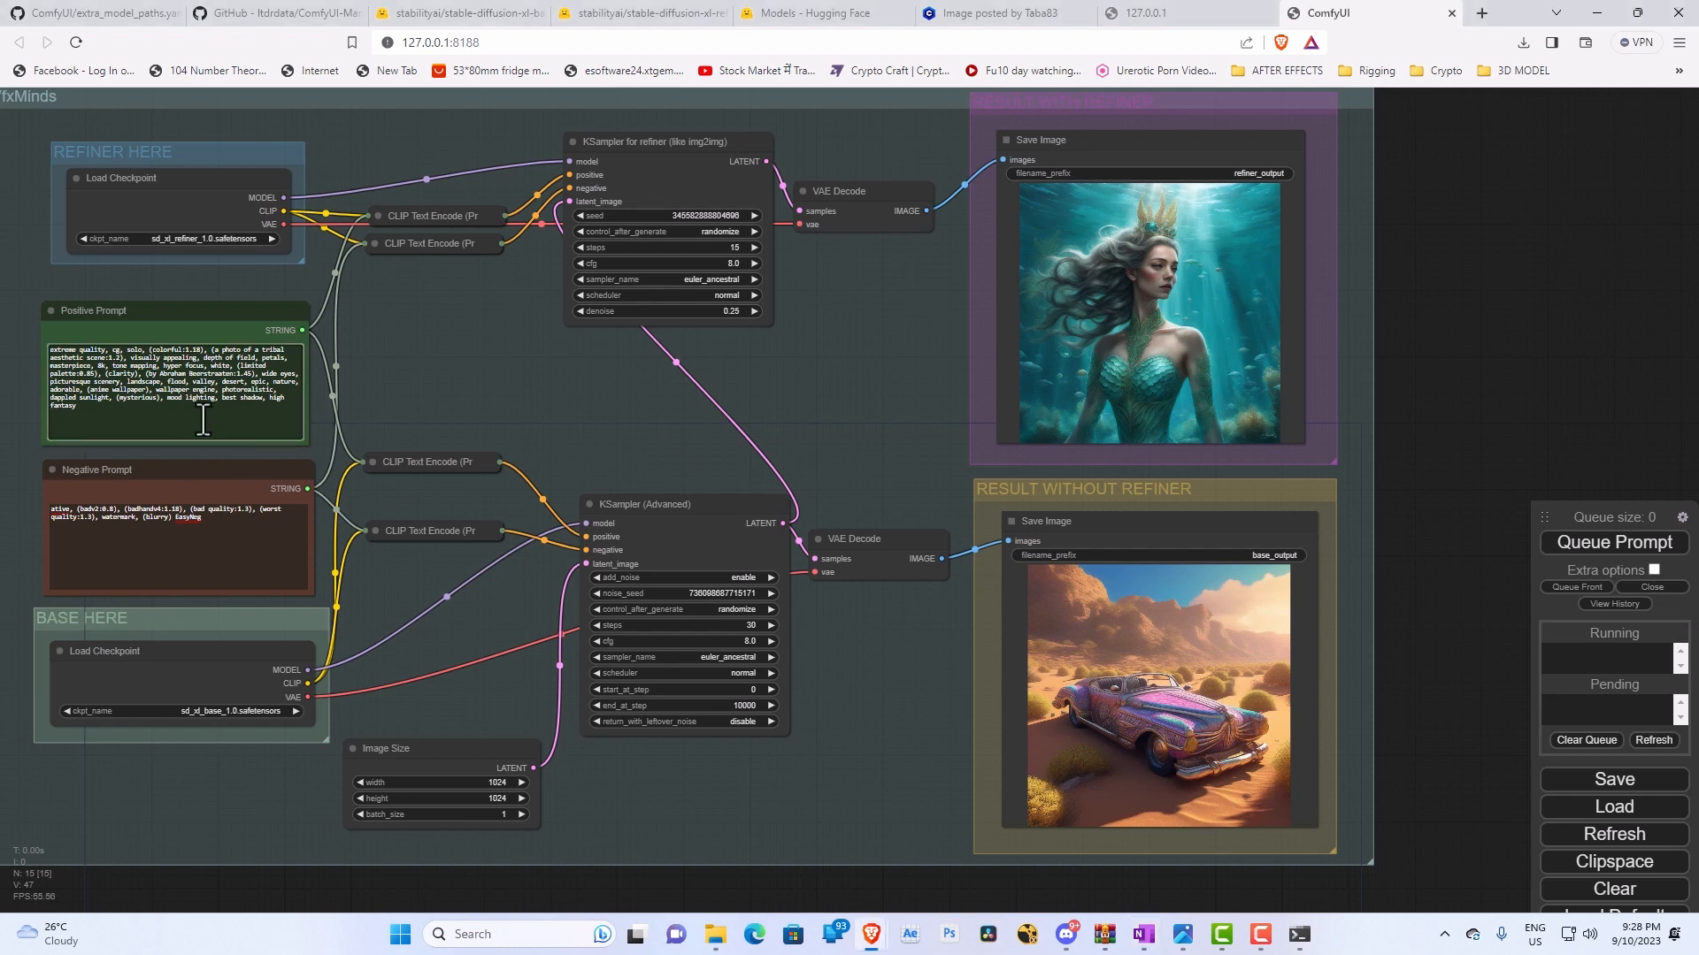
pyautogui.hotkey('ctrl', 'a')
pyautogui.hotkey('ctrl', 'v')
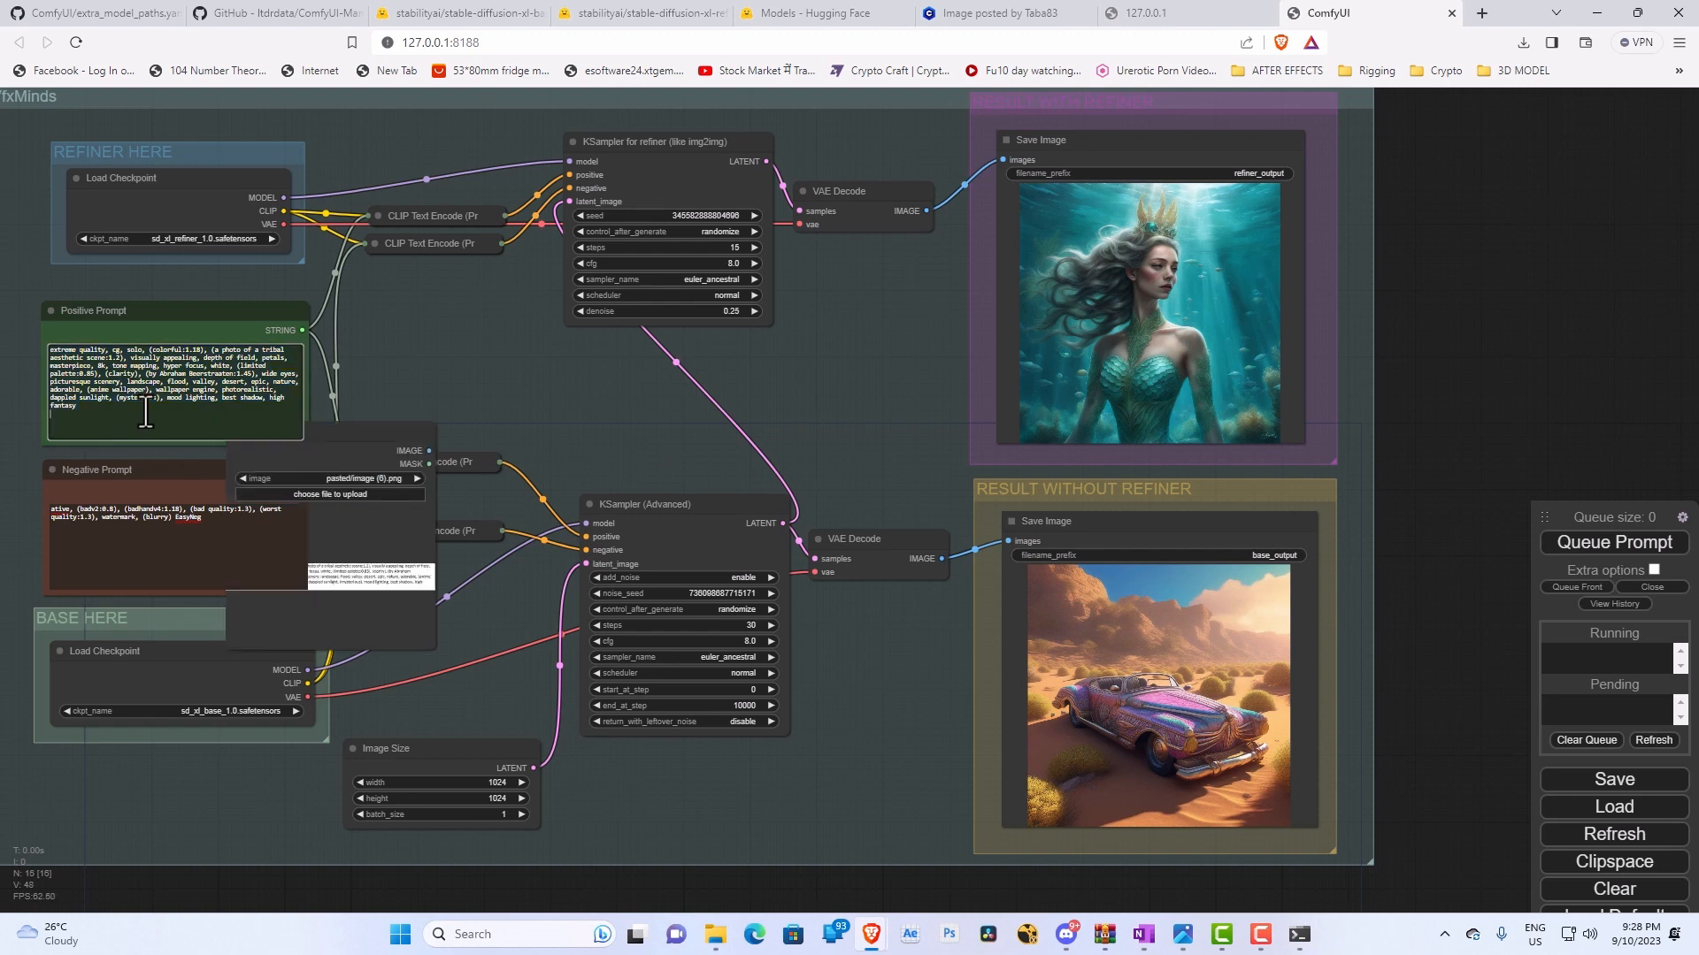
pyautogui.click(367, 515)
pyautogui.press('Delete')
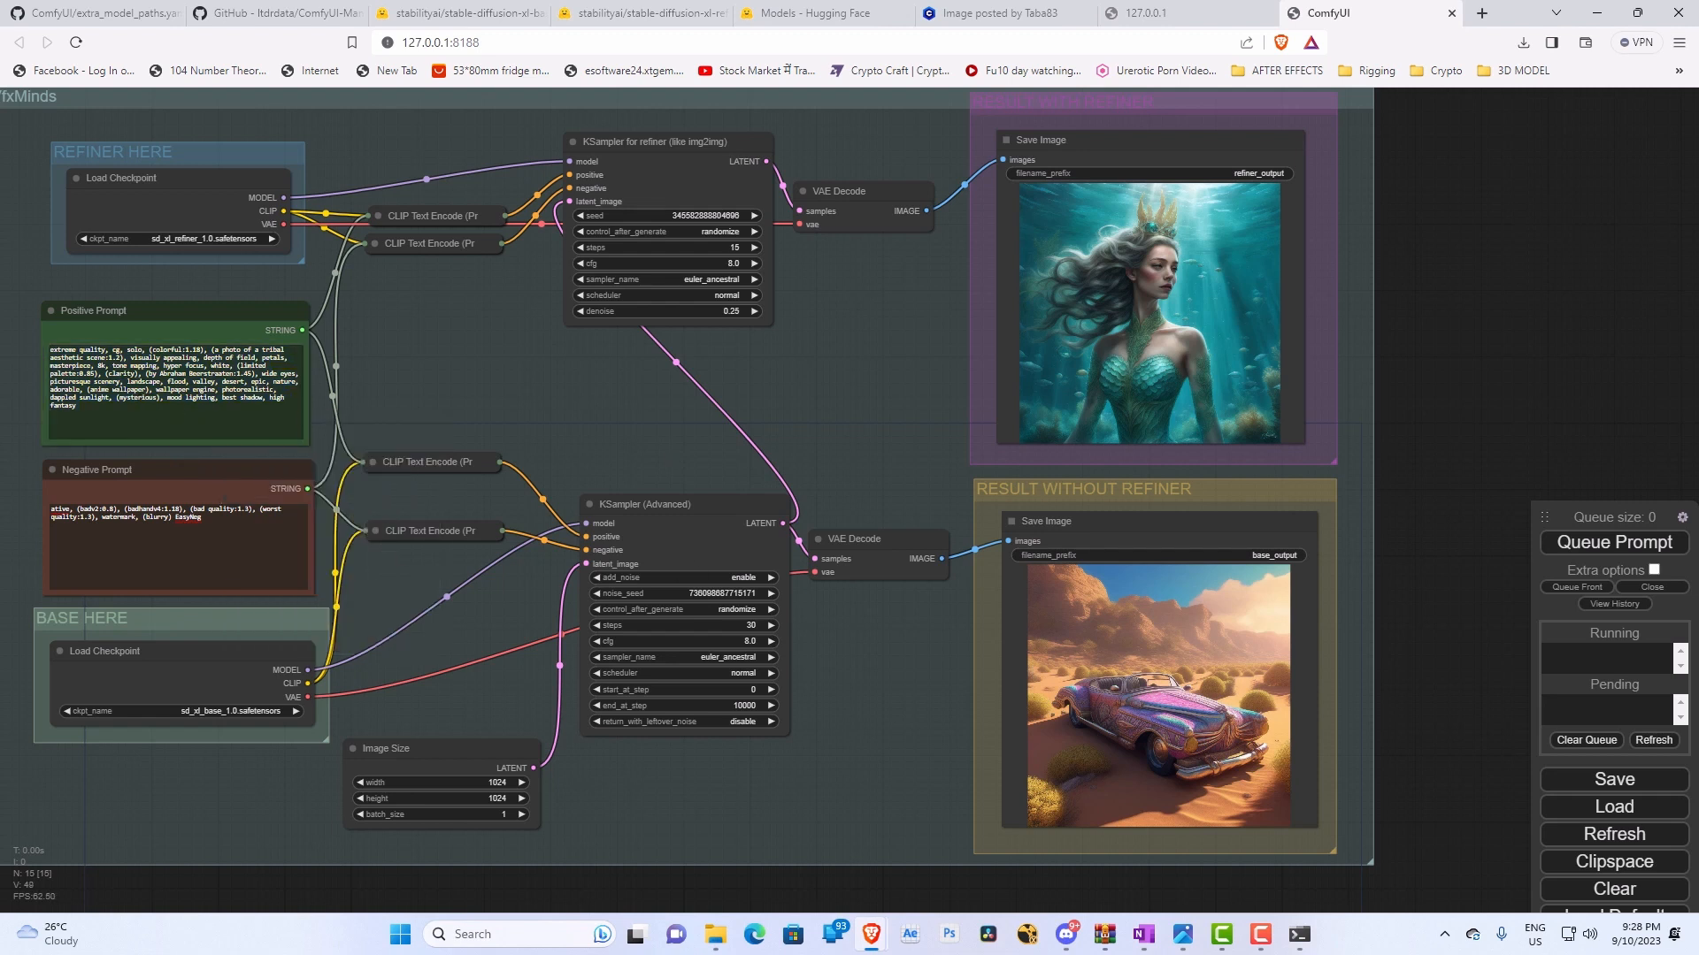
# Replace the Negative Prompt with "EasyNegative, (badv2:0.8), (badhandv4:1.18), (bad quality:1.3), (worst quality:1.3), watermark, (blurry)" and delete the extra Load Image node.
pyautogui.hotkey('alt', 'Tab')
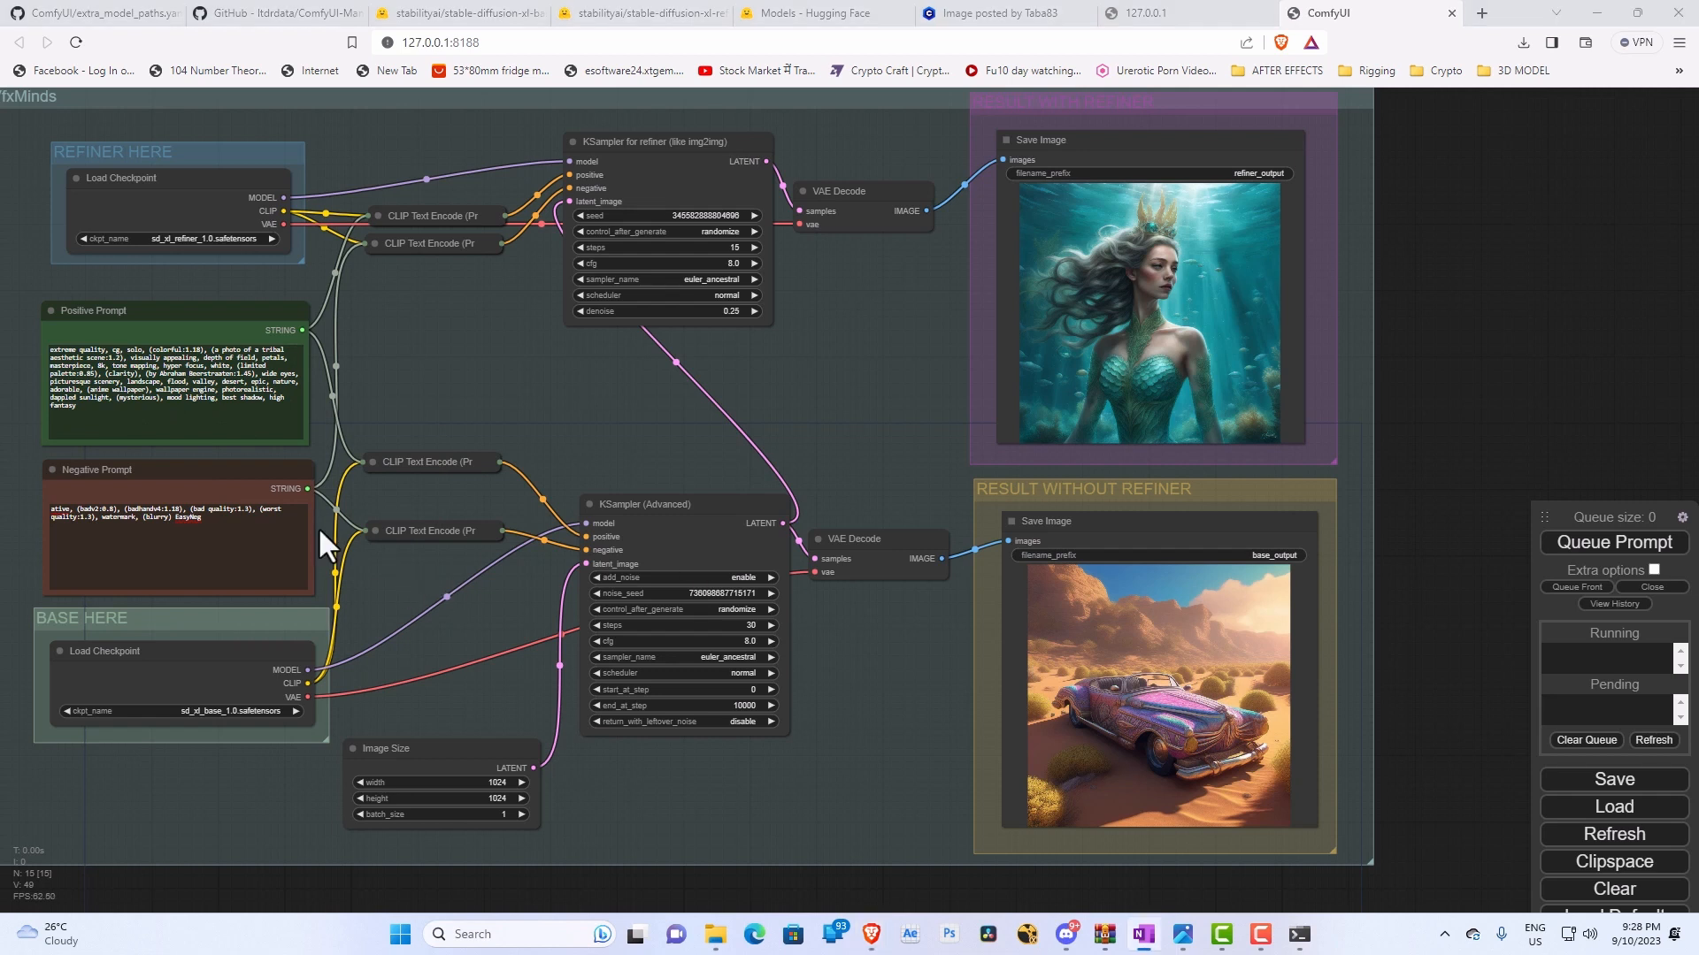
pyautogui.click(209, 529)
pyautogui.hotkey('ctrl', 'z')
pyautogui.hotkey('ctrl', 'v')
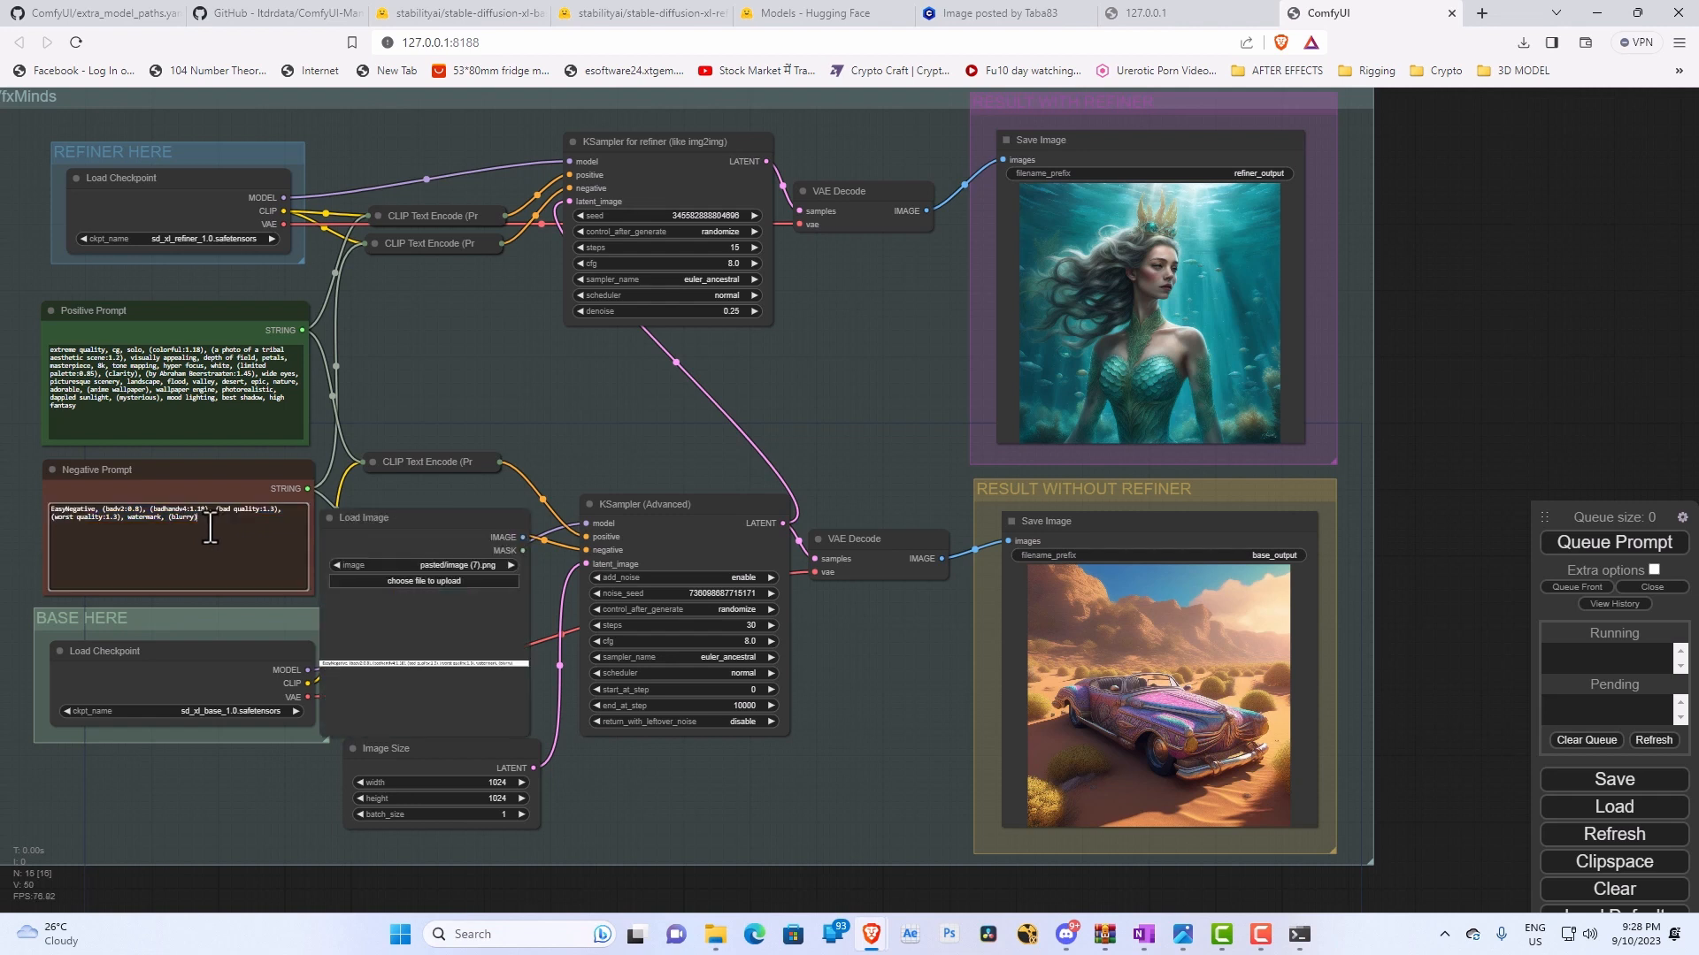
pyautogui.click(373, 600)
pyautogui.press('Delete')
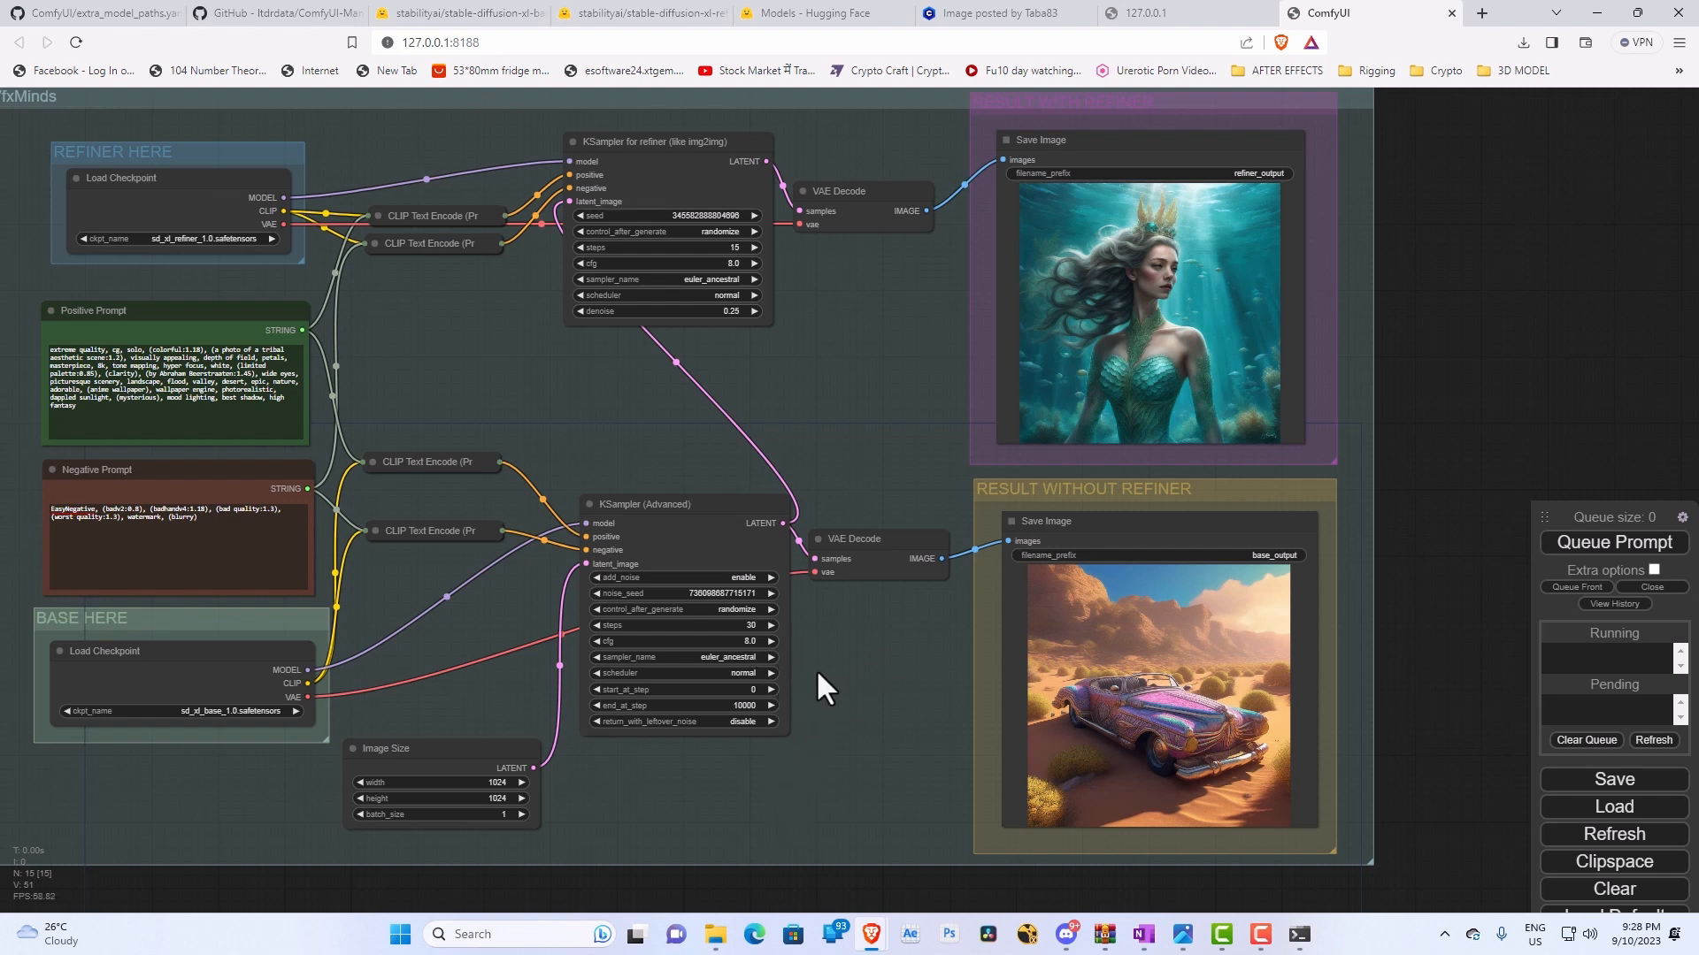
# Generate images with the corrected Negative Prompt, and examine the base_output result and the prompt nodes during the run.
pyautogui.scroll(-3, 826, 672)
pyautogui.click(1593, 544)
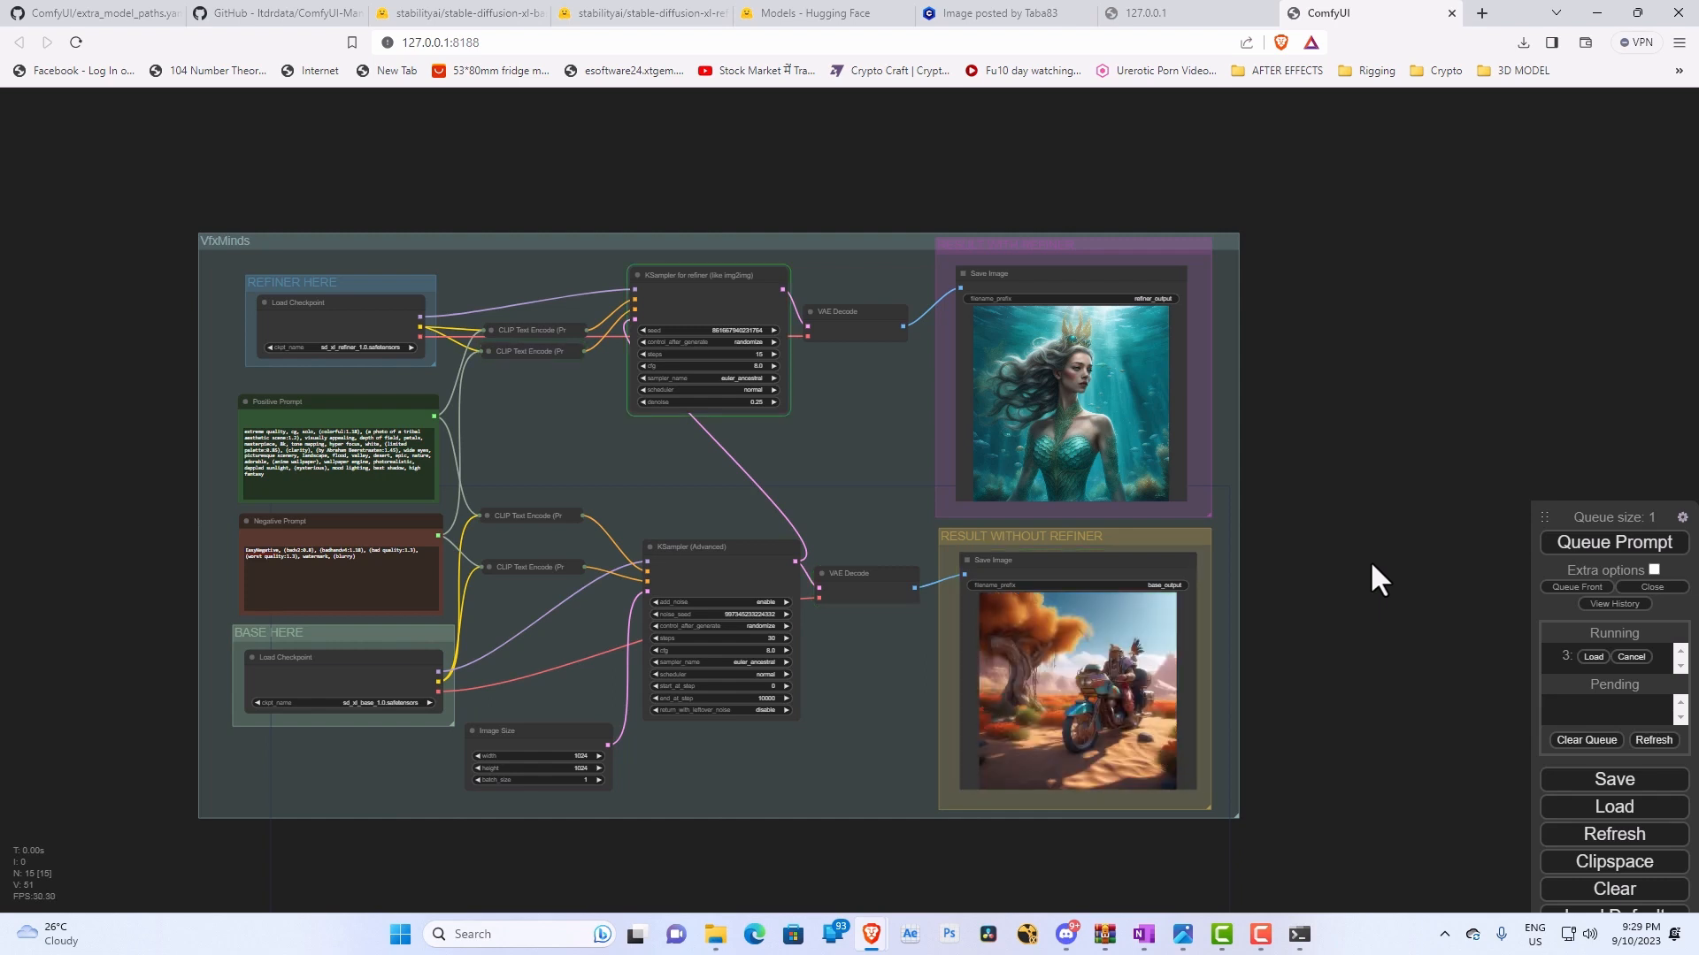
pyautogui.scroll(5, 1022, 735)
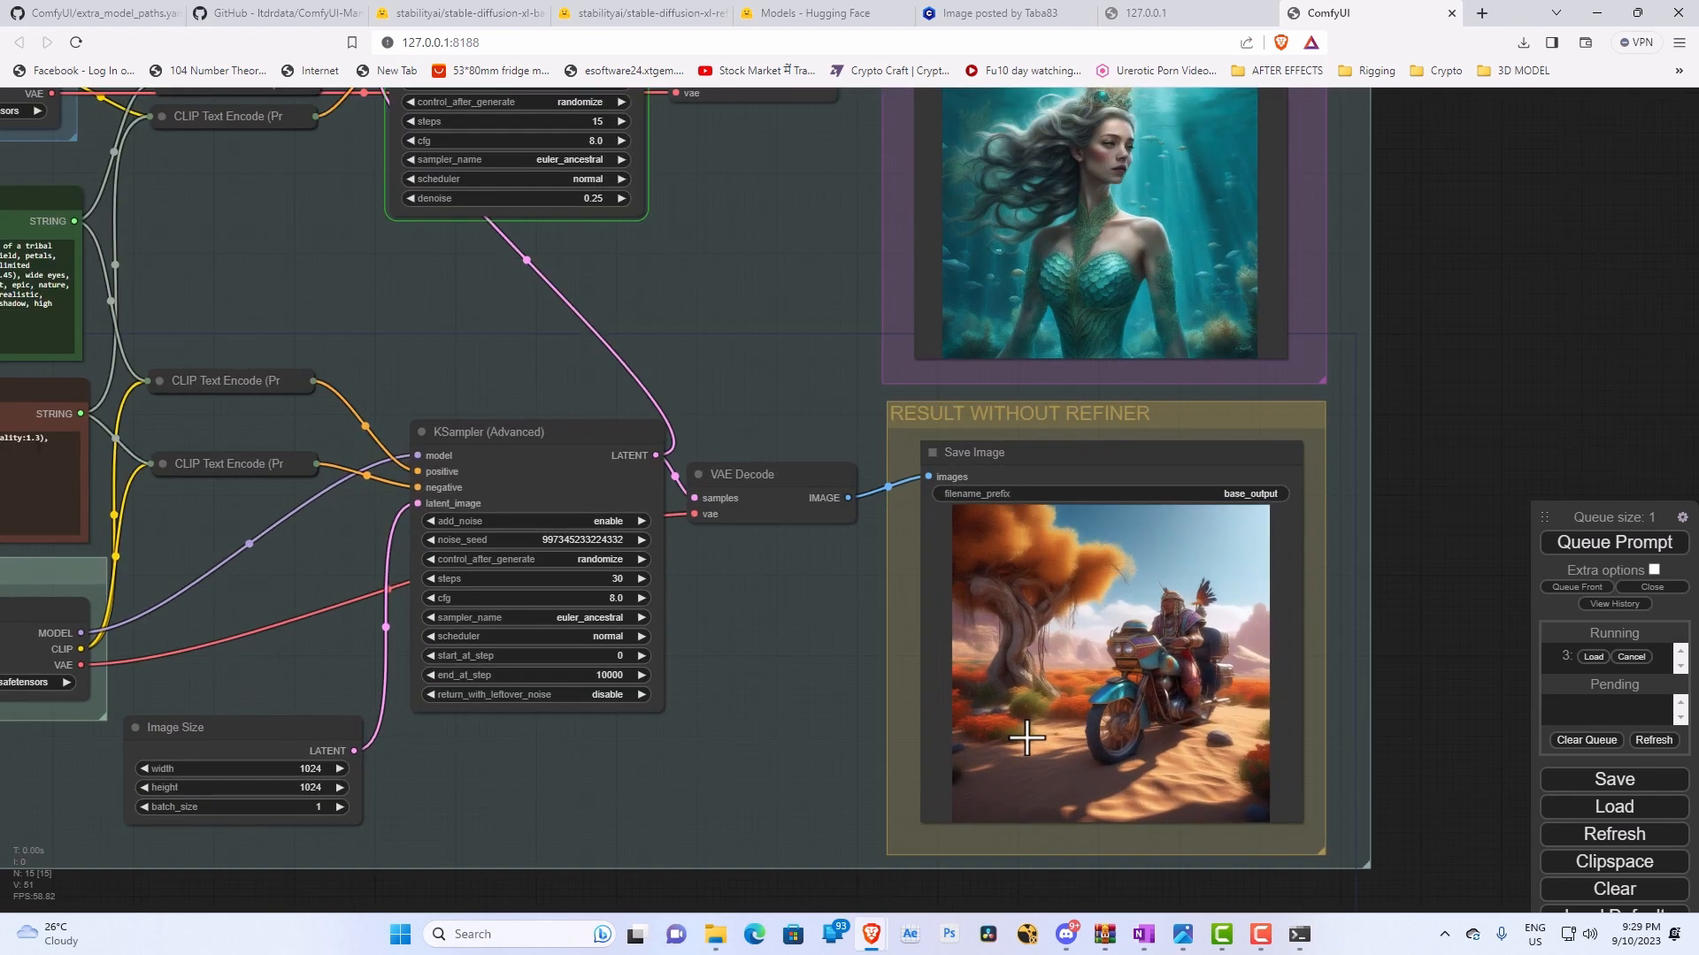
pyautogui.scroll(5, 1210, 708)
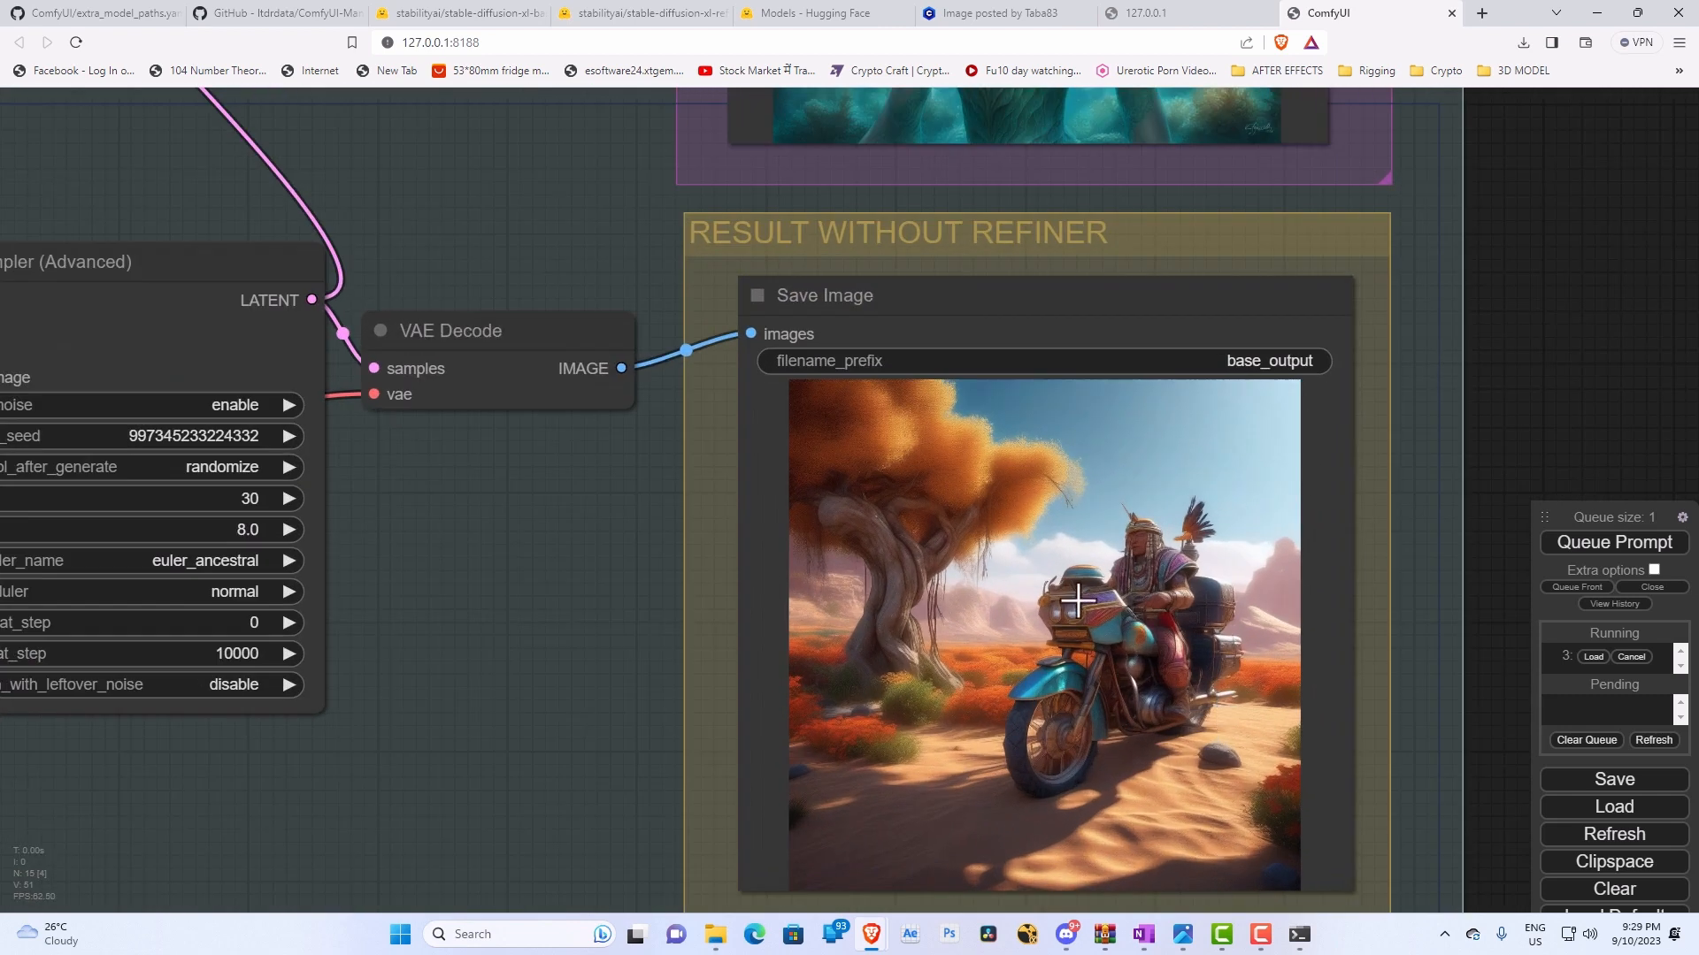
pyautogui.scroll(-6, 1098, 611)
pyautogui.scroll(-5, 1145, 628)
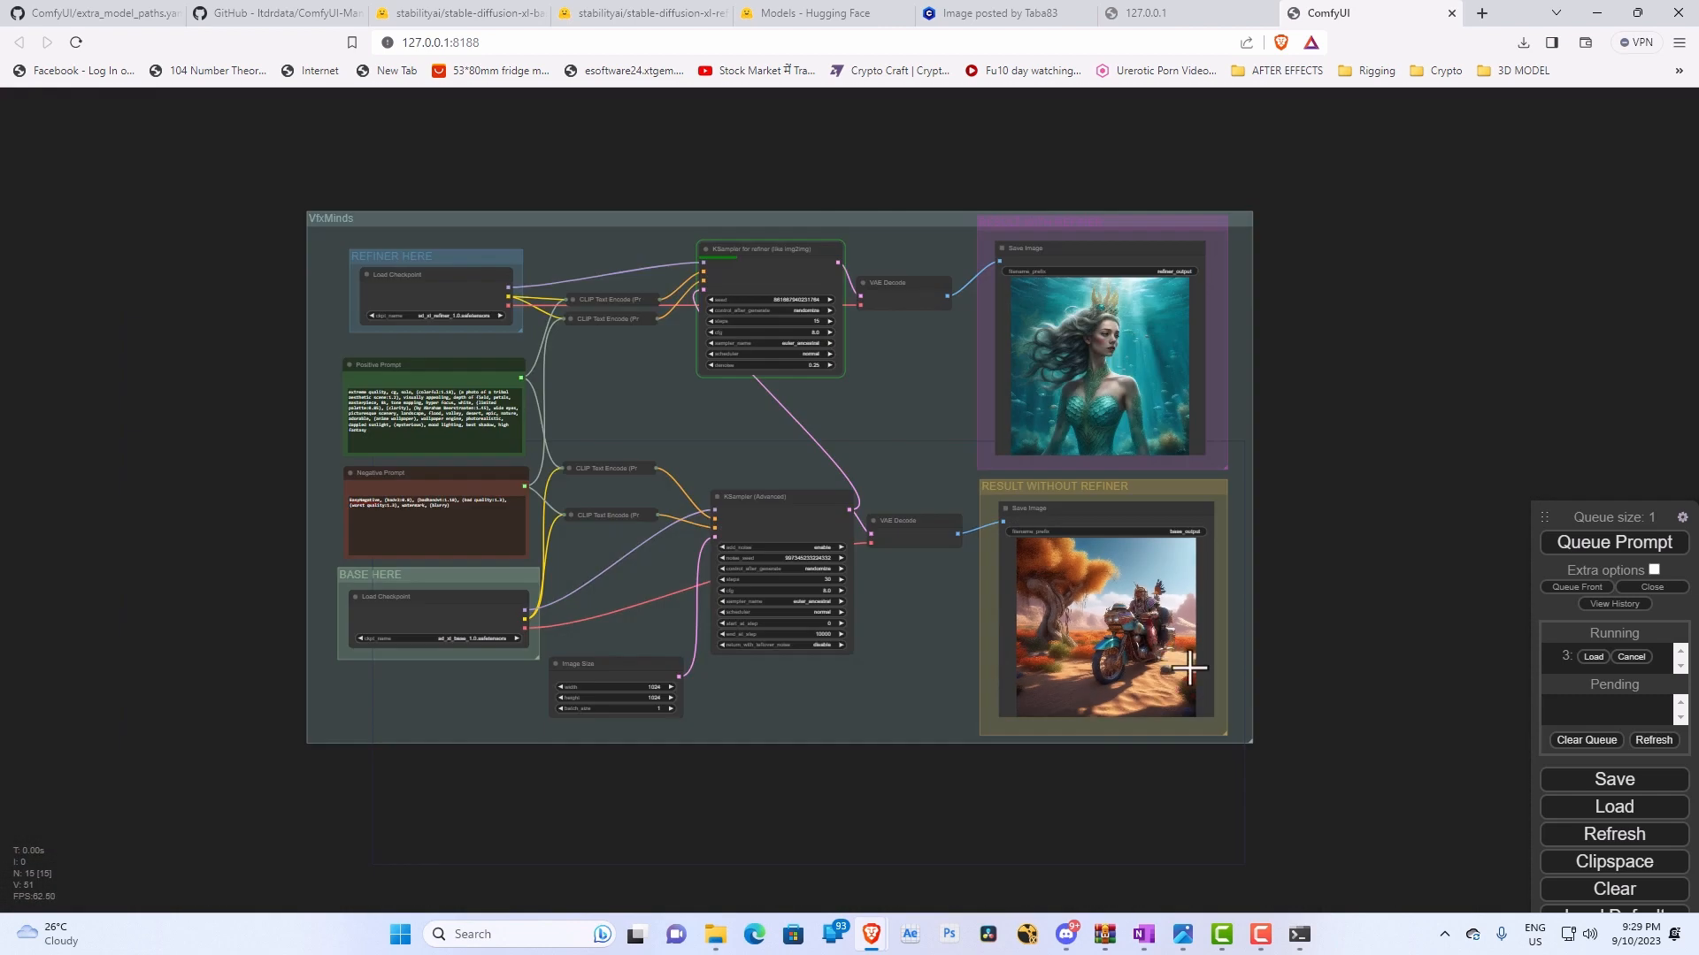
pyautogui.scroll(7, 467, 579)
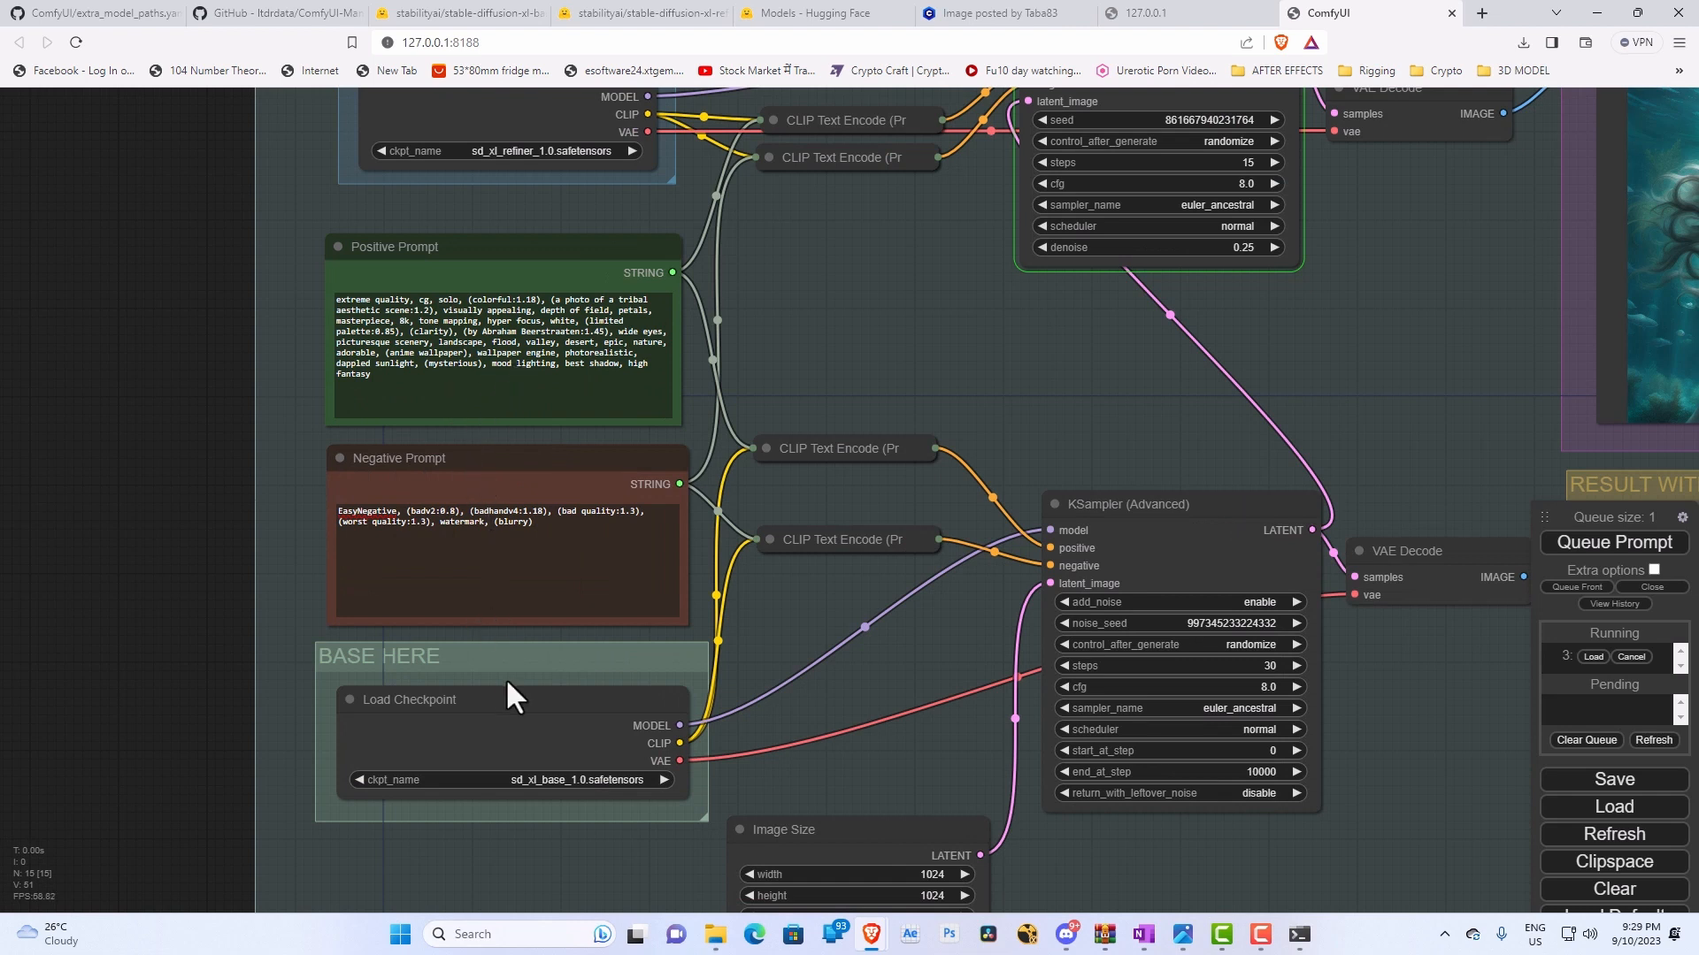
pyautogui.scroll(-3, 506, 678)
pyautogui.scroll(-2, 838, 568)
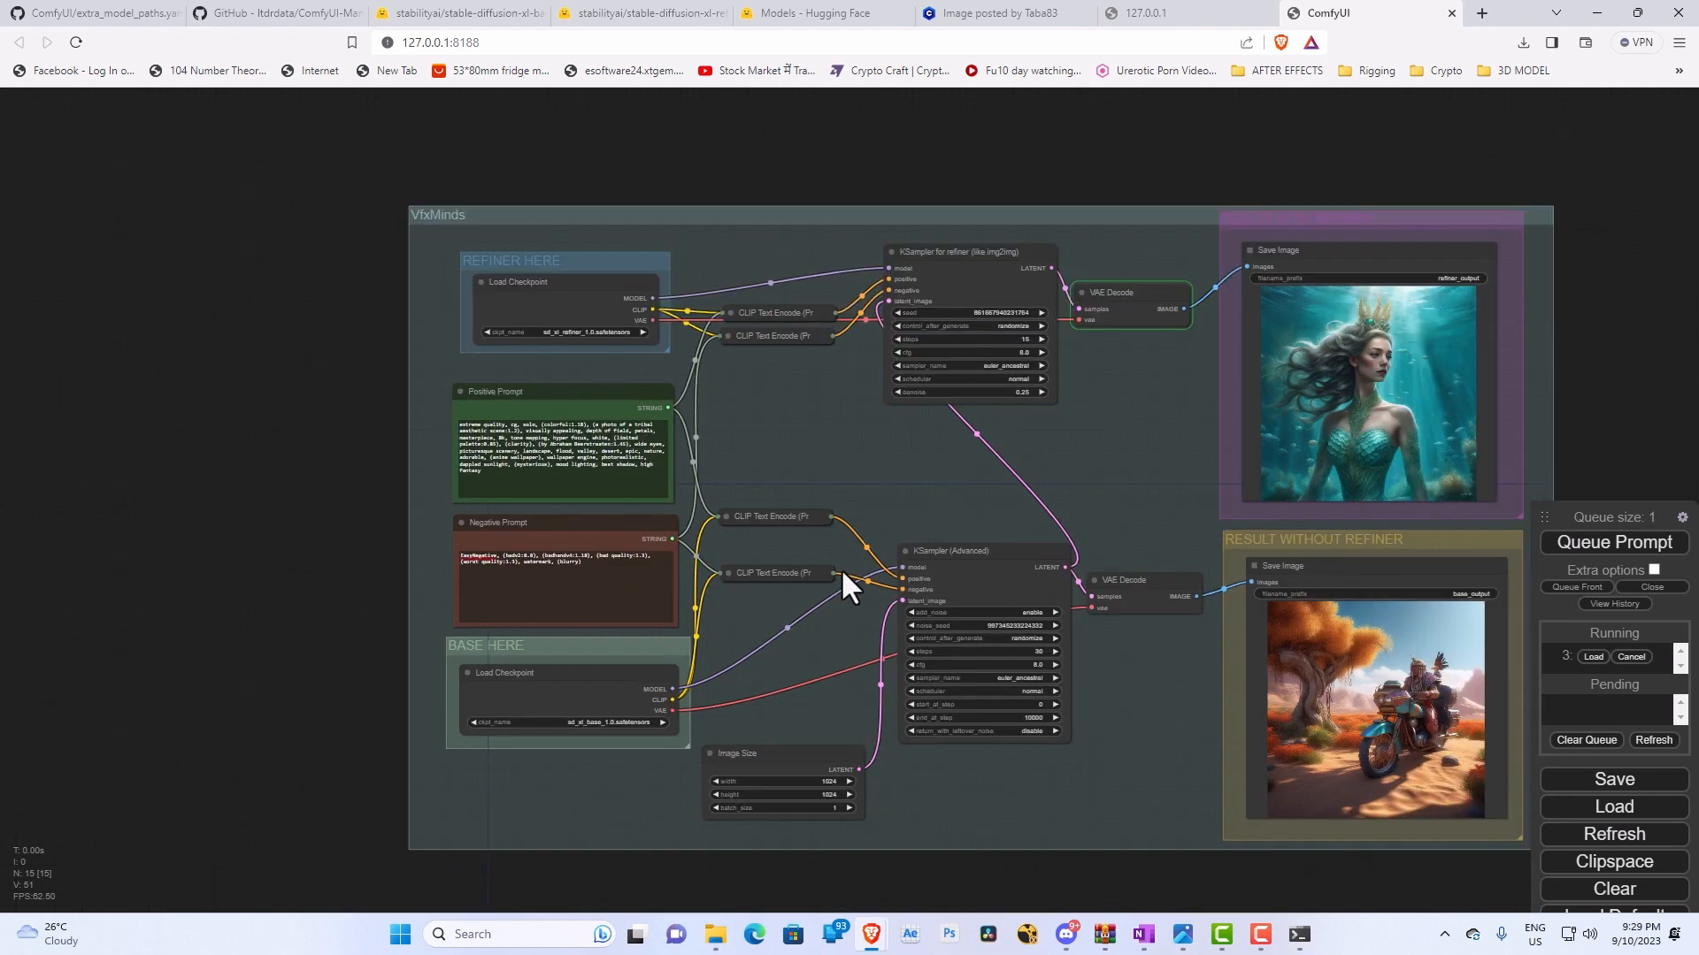
# Compare the refiner_output motorcycle image with the base_output version, checking the rider, motorcycle and tree.
pyautogui.moveTo(1628, 437); pyautogui.dragTo(1472, 447)
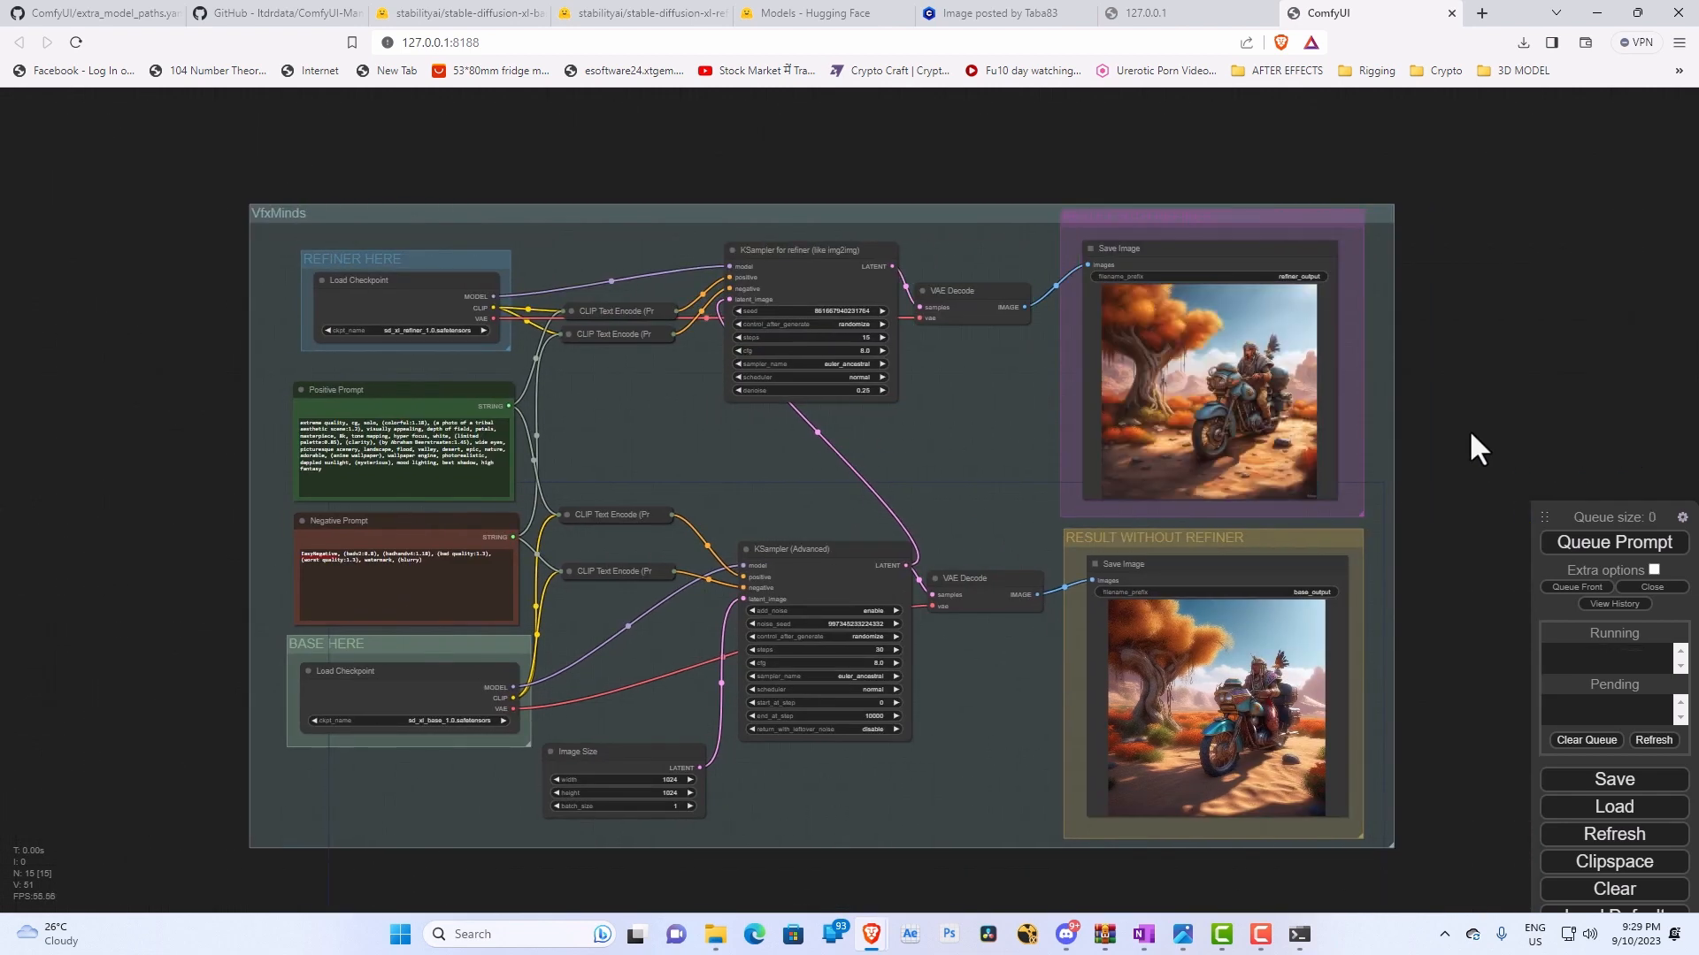
pyautogui.scroll(1, 1286, 396)
pyautogui.scroll(4, 1286, 396)
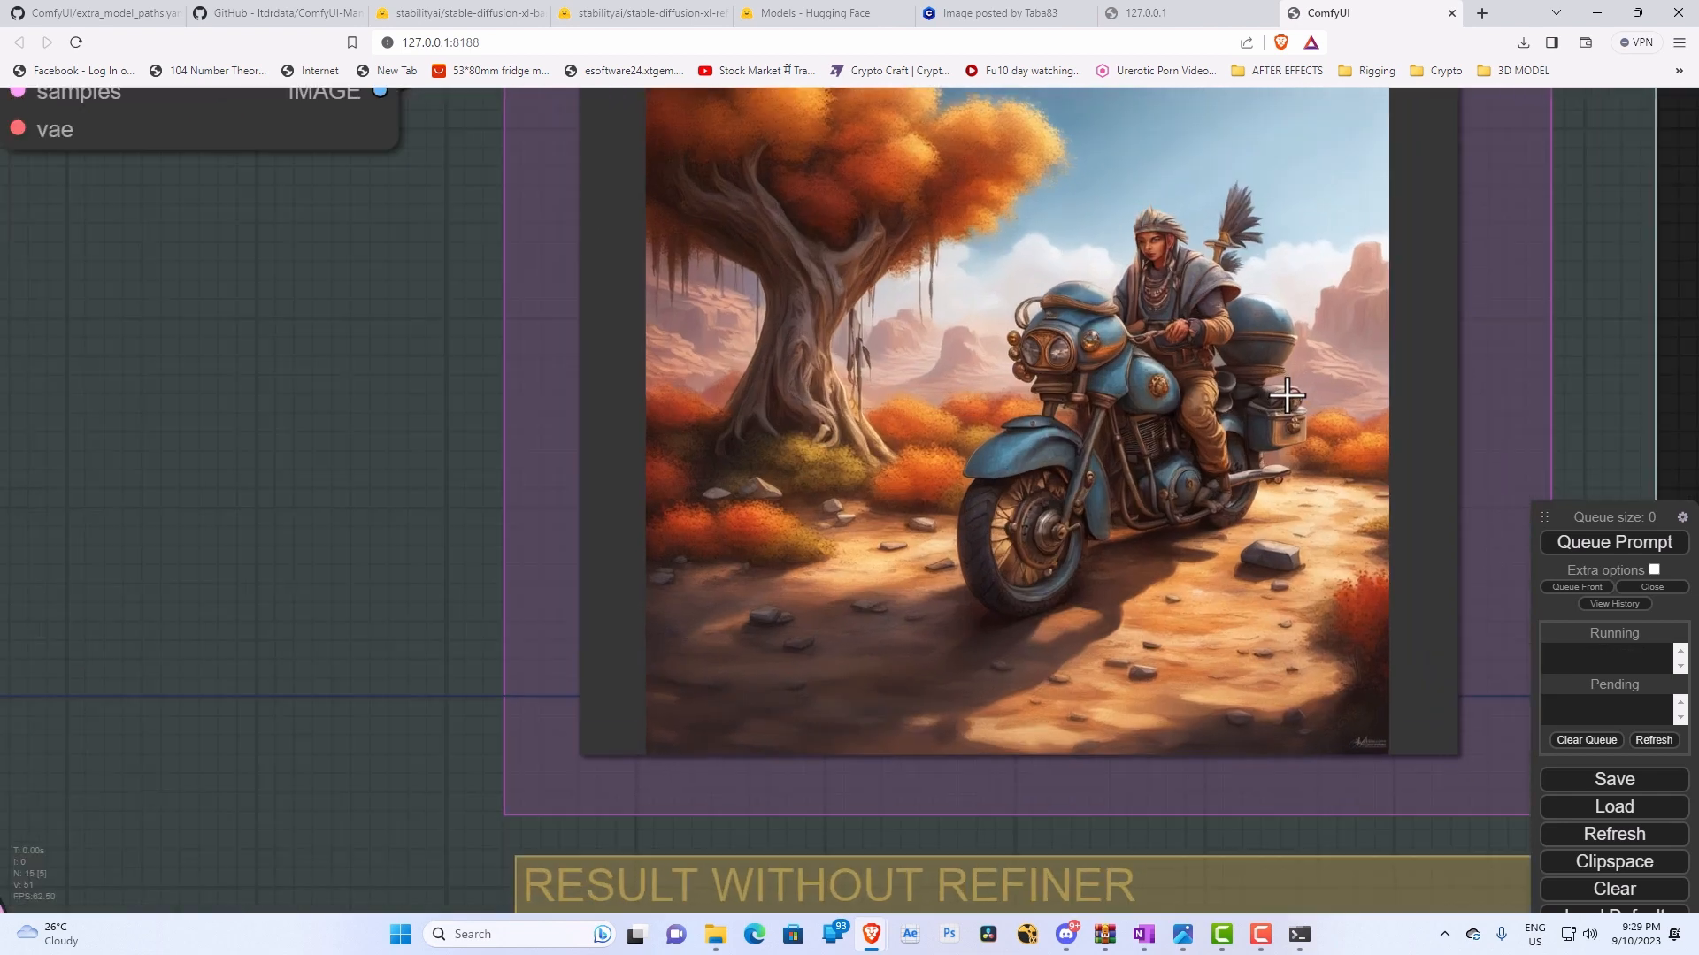
pyautogui.scroll(-2, 1258, 417)
pyautogui.scroll(-5, 1281, 645)
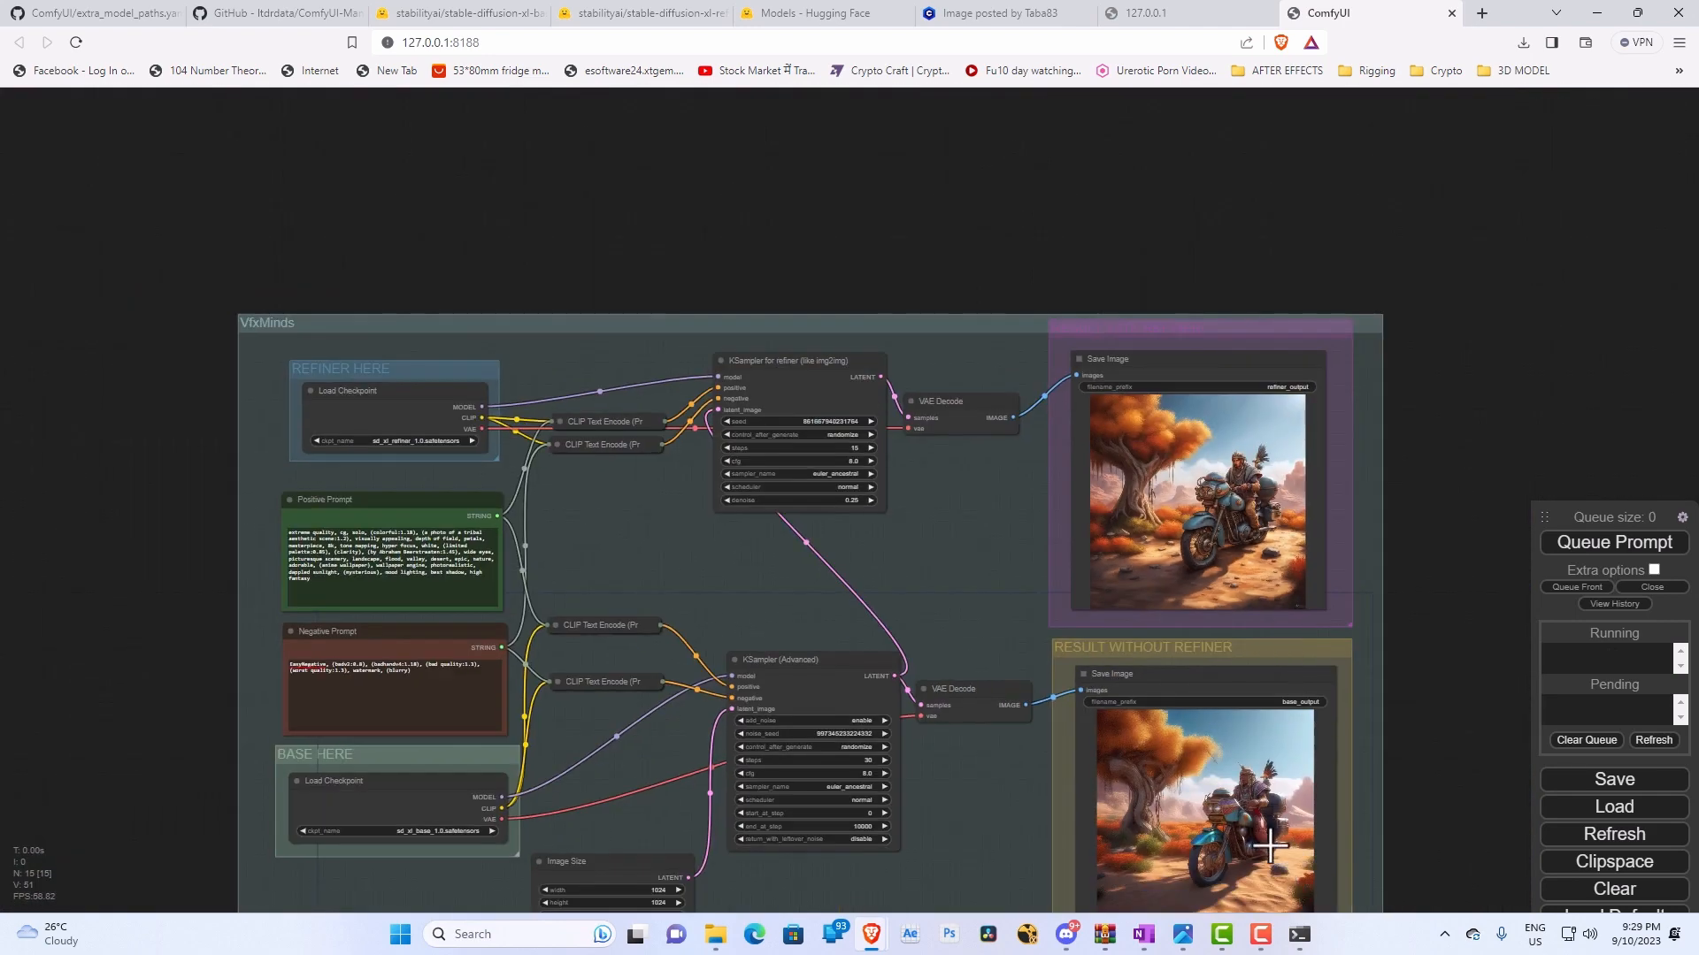
pyautogui.scroll(8, 1239, 798)
pyautogui.scroll(-7, 1238, 783)
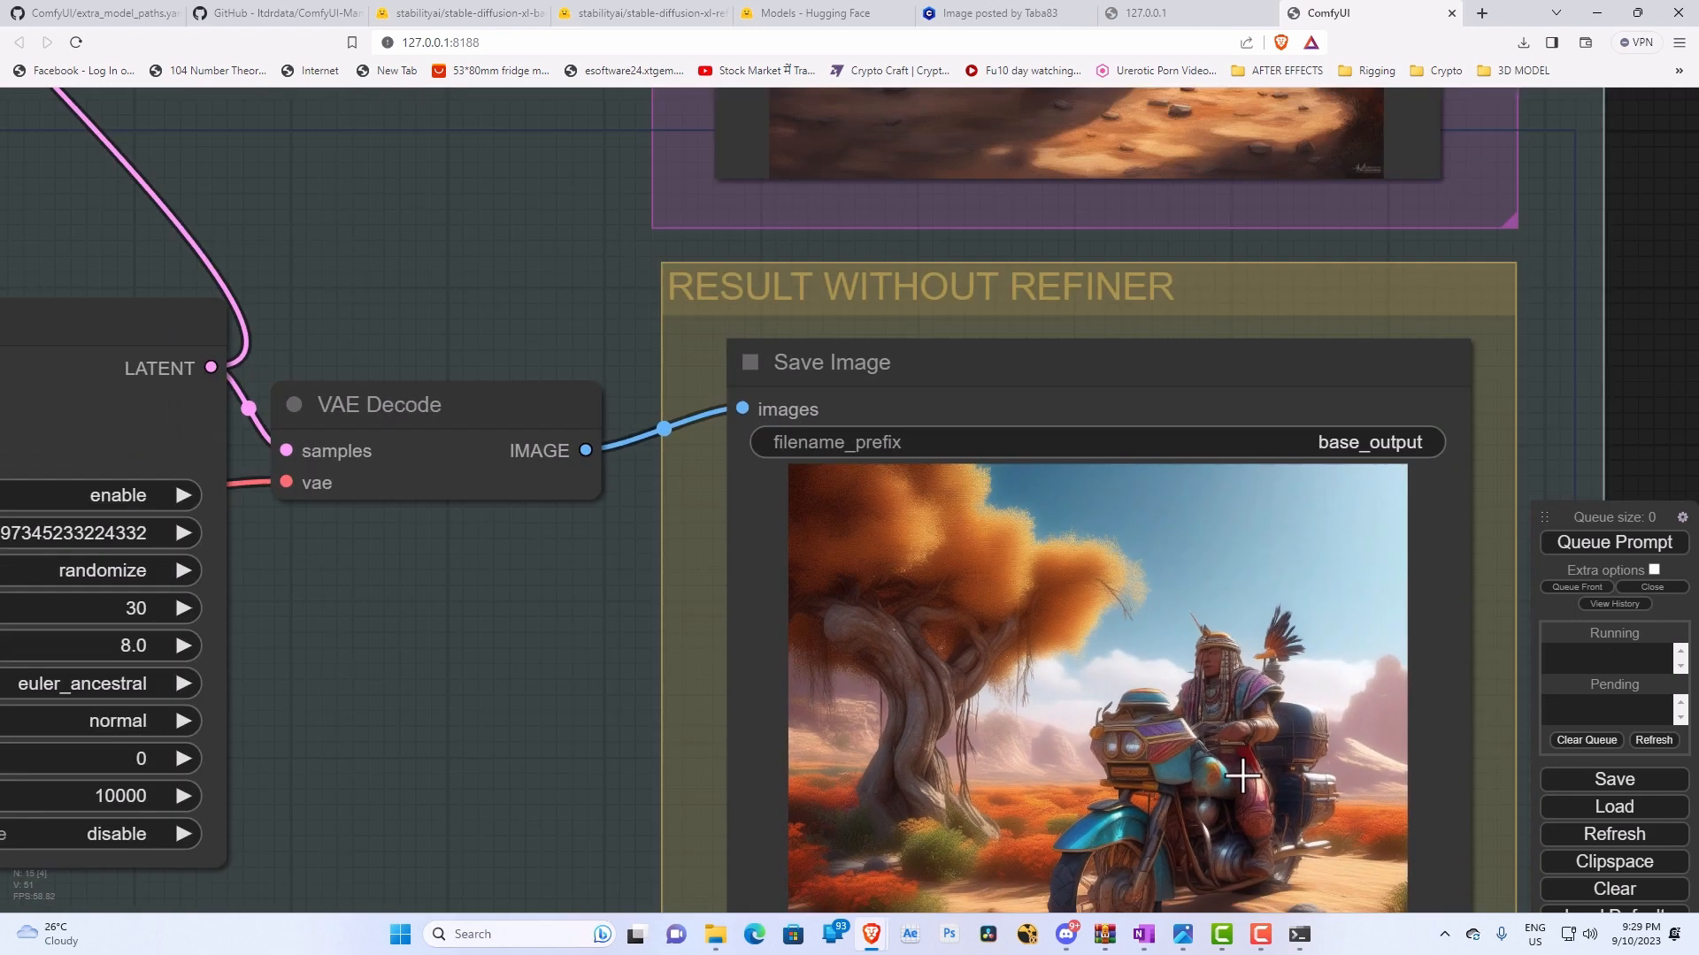
pyautogui.scroll(3, 955, 513)
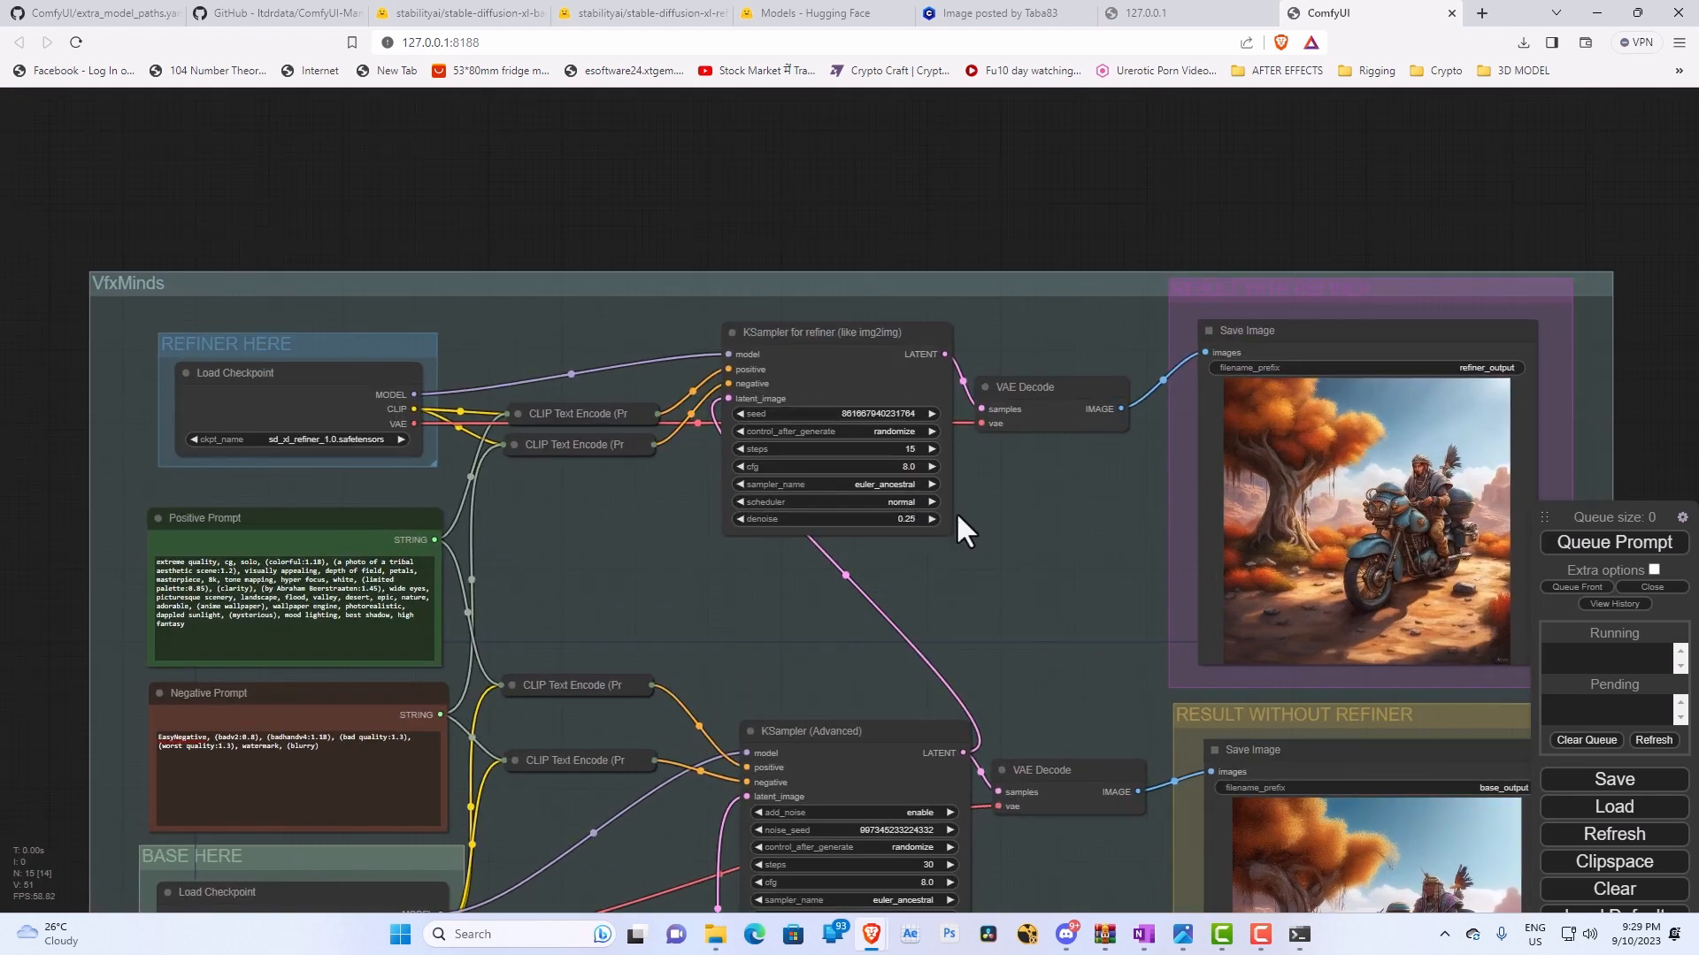
pyautogui.scroll(-2, 945, 538)
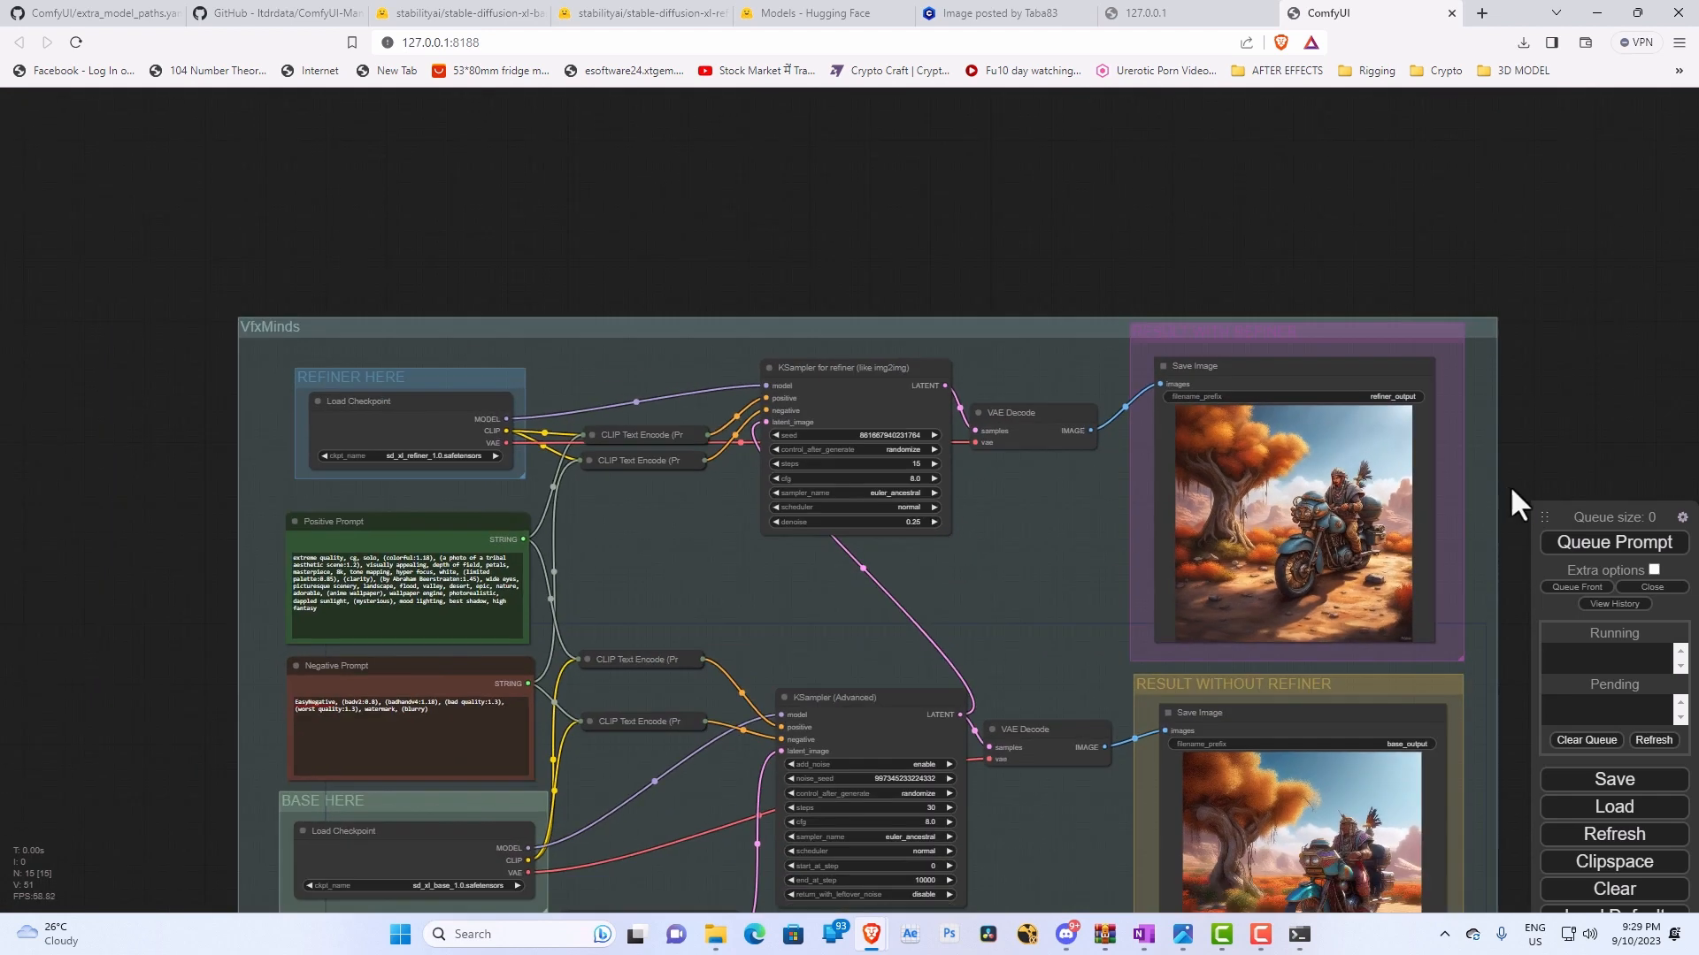
# Set cfg to 7.0 in the KSampler (Advanced) node.
pyautogui.moveTo(1576, 464); pyautogui.dragTo(1555, 260)
pyautogui.scroll(6, 894, 626)
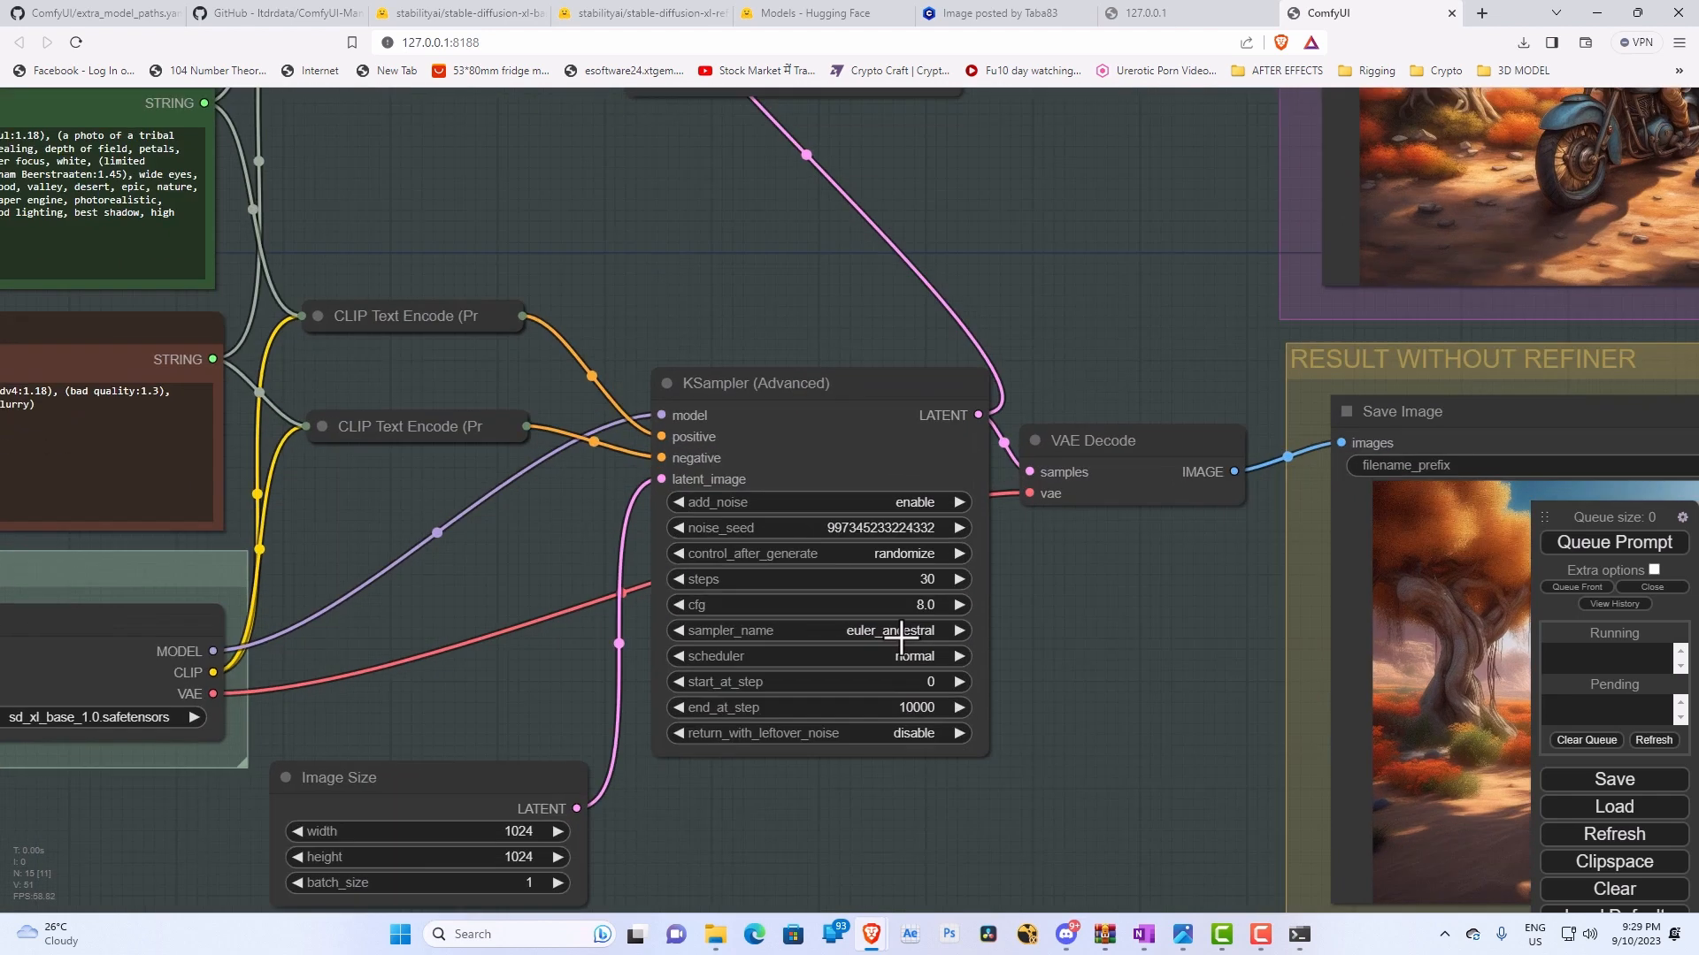
pyautogui.click(679, 606)
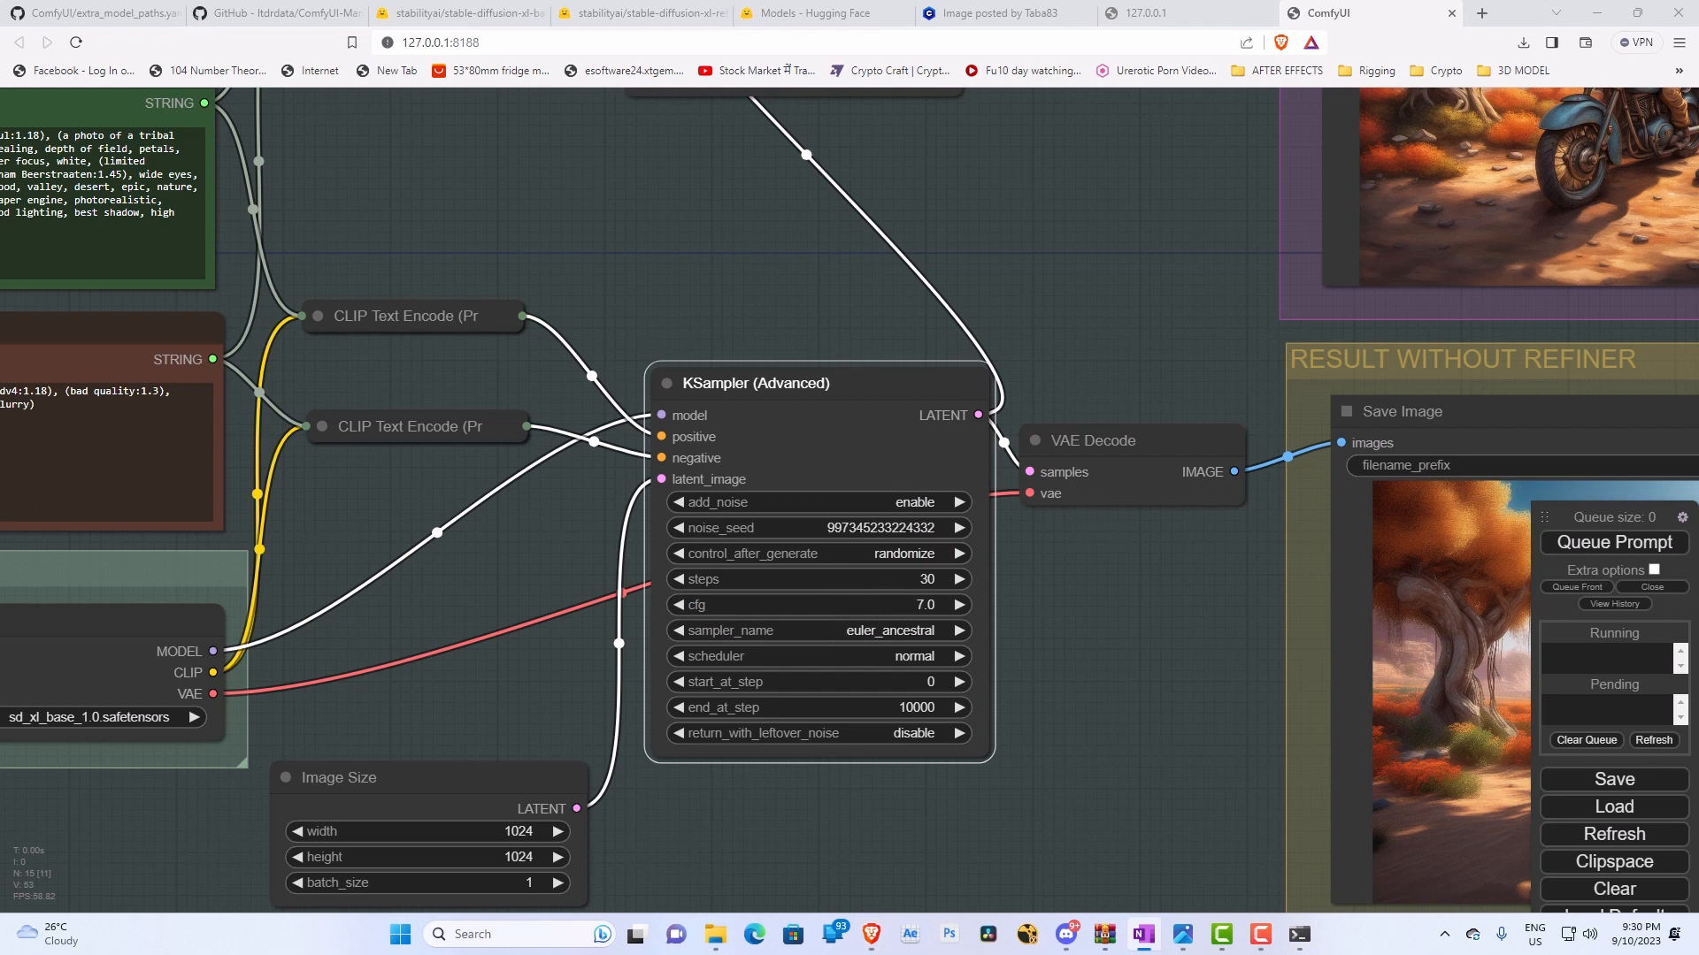
# Set the KSampler (Advanced) noise_seed to 489124981 and delete the extra Load Image node.
pyautogui.click(853, 529)
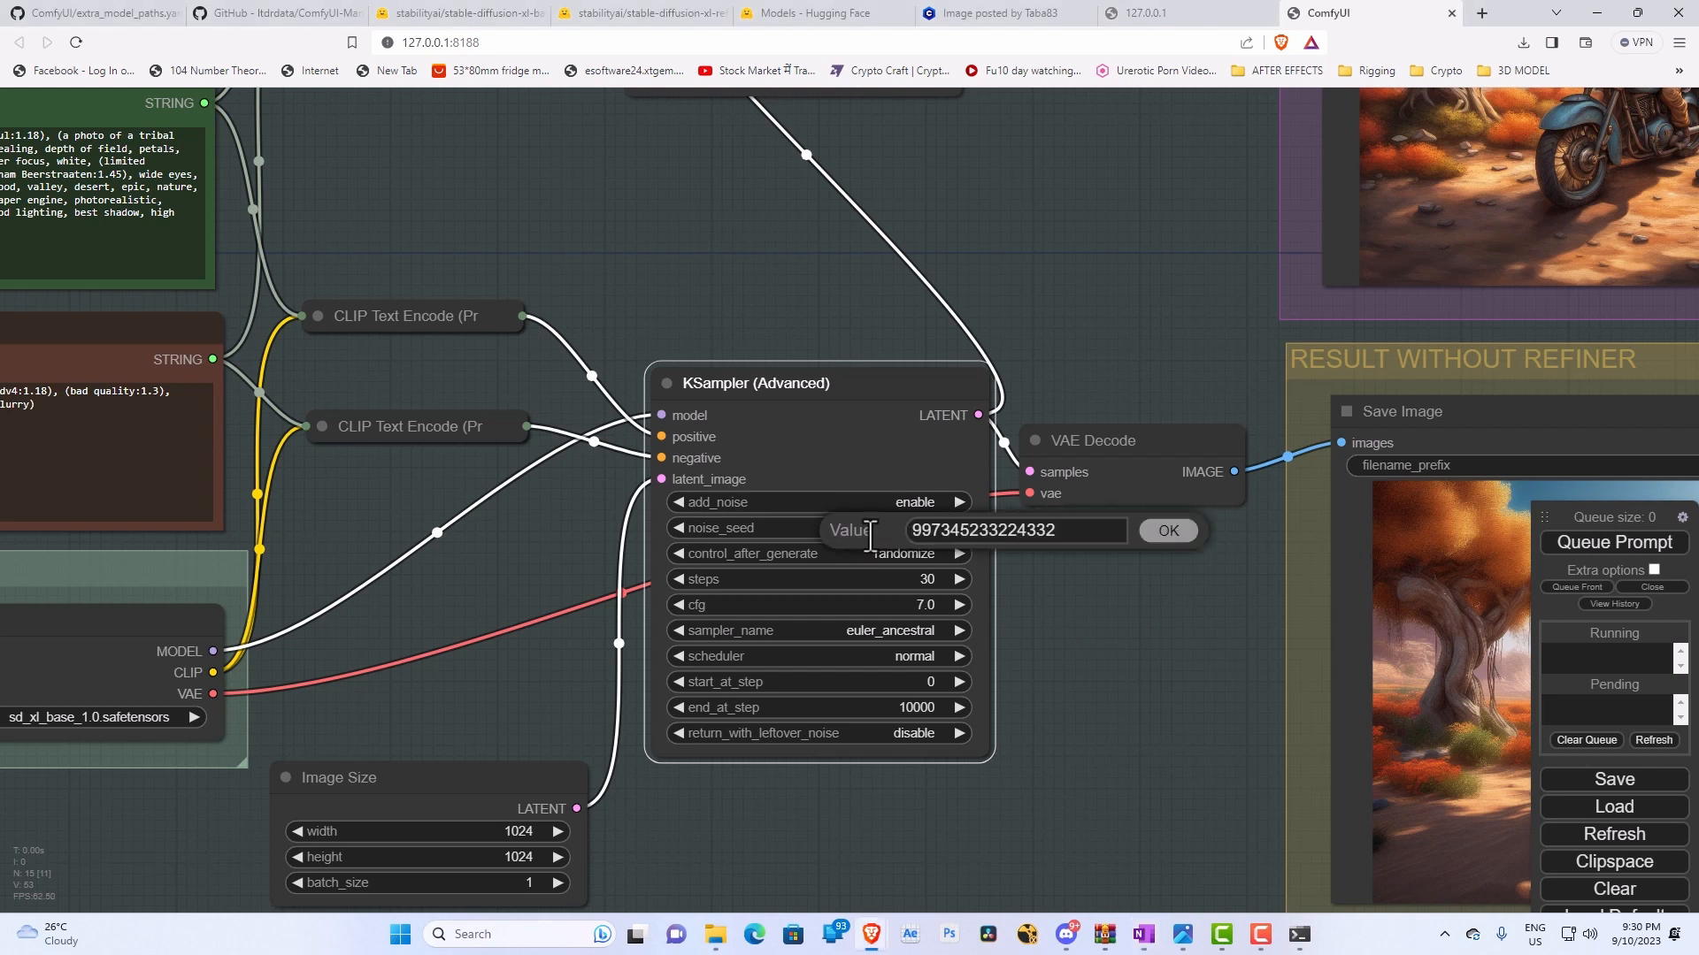
pyautogui.moveTo(1107, 536); pyautogui.dragTo(898, 548)
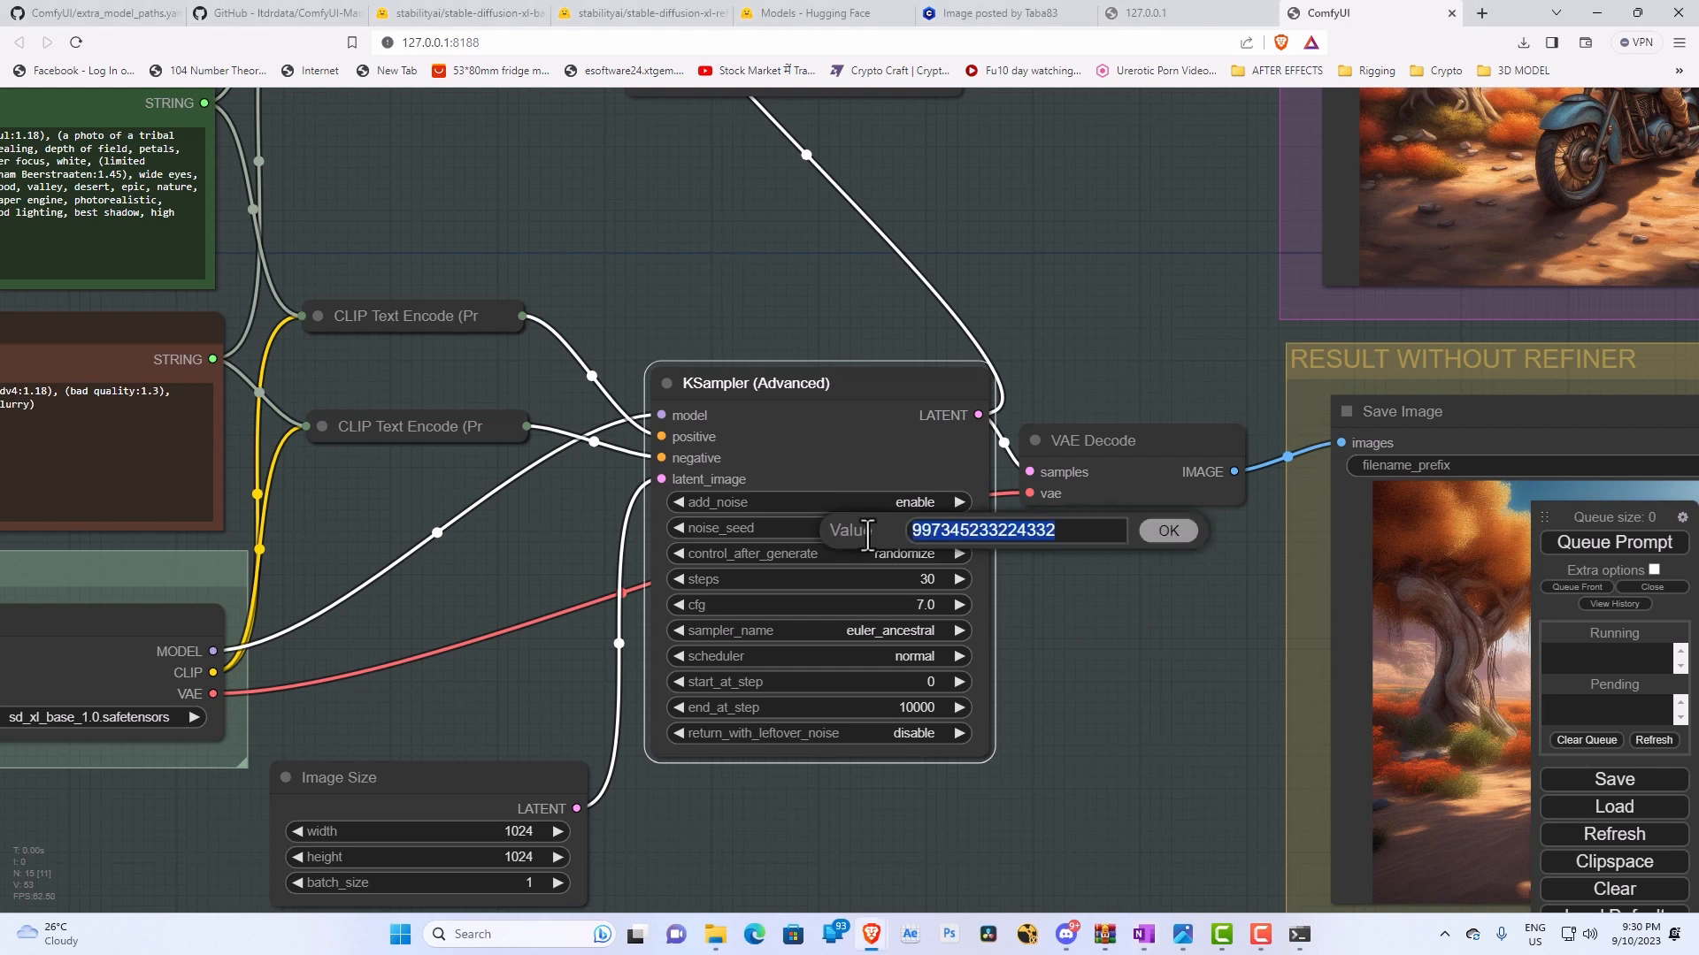
pyautogui.write('489124981')
pyautogui.click(1166, 533)
pyautogui.click(1145, 659)
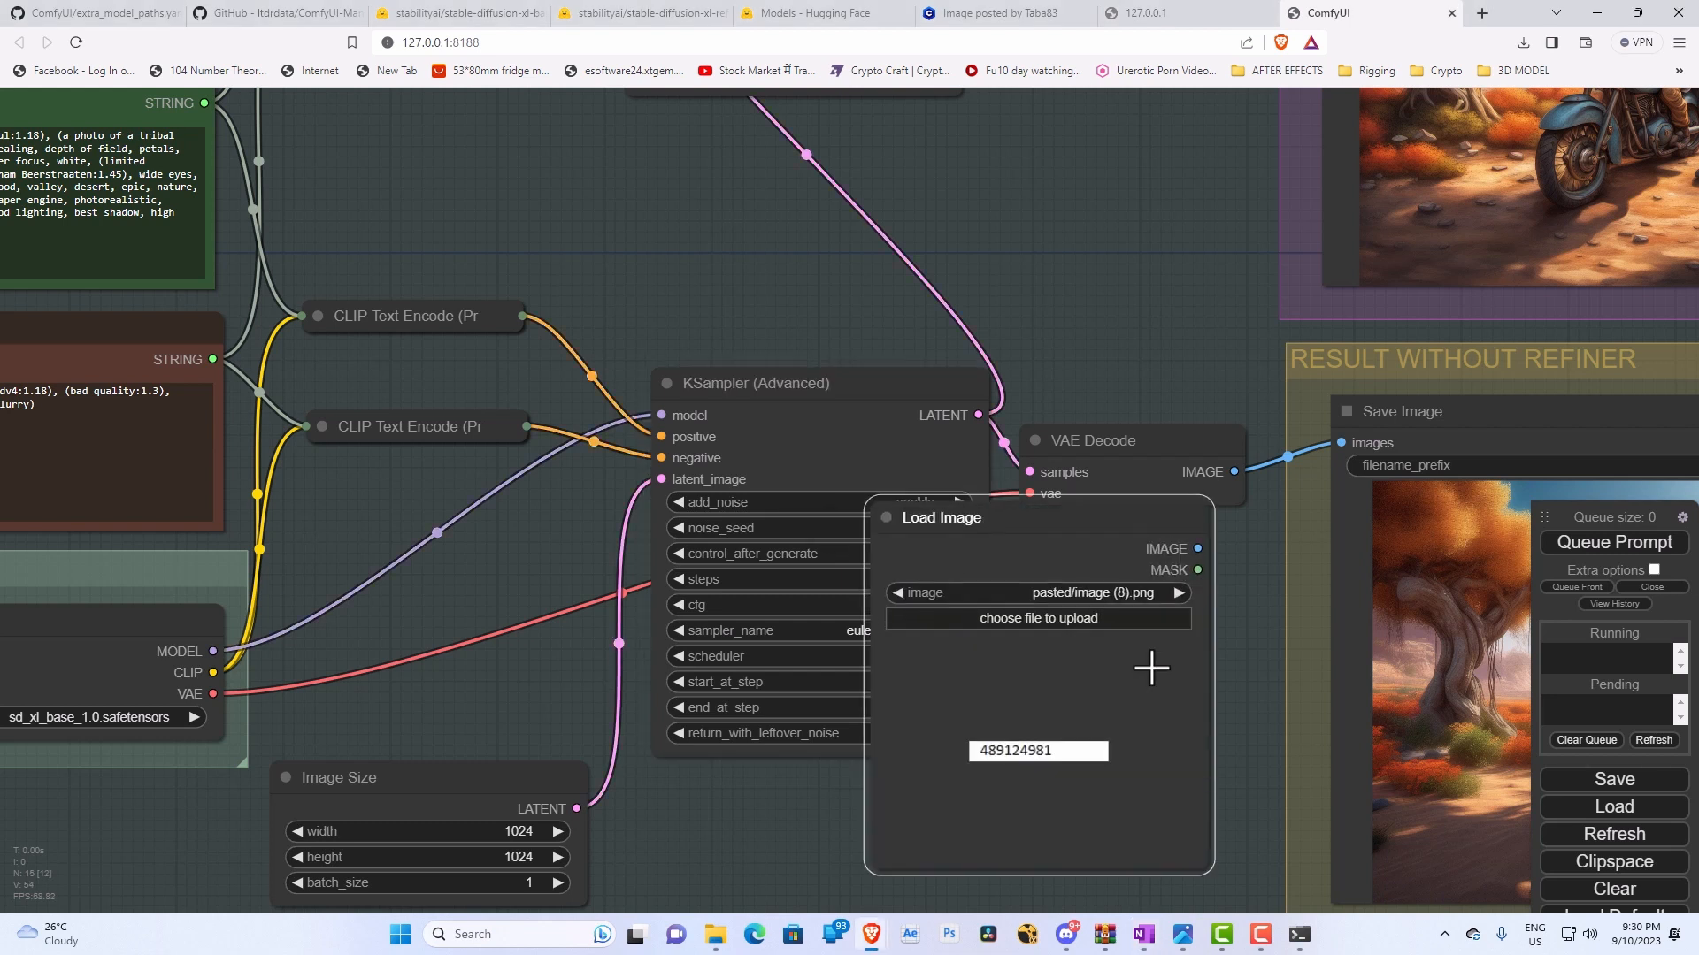
pyautogui.press('Delete')
# Generate images with the changed cfg and noise_seed, and examine the base_output result.
pyautogui.click(1615, 542)
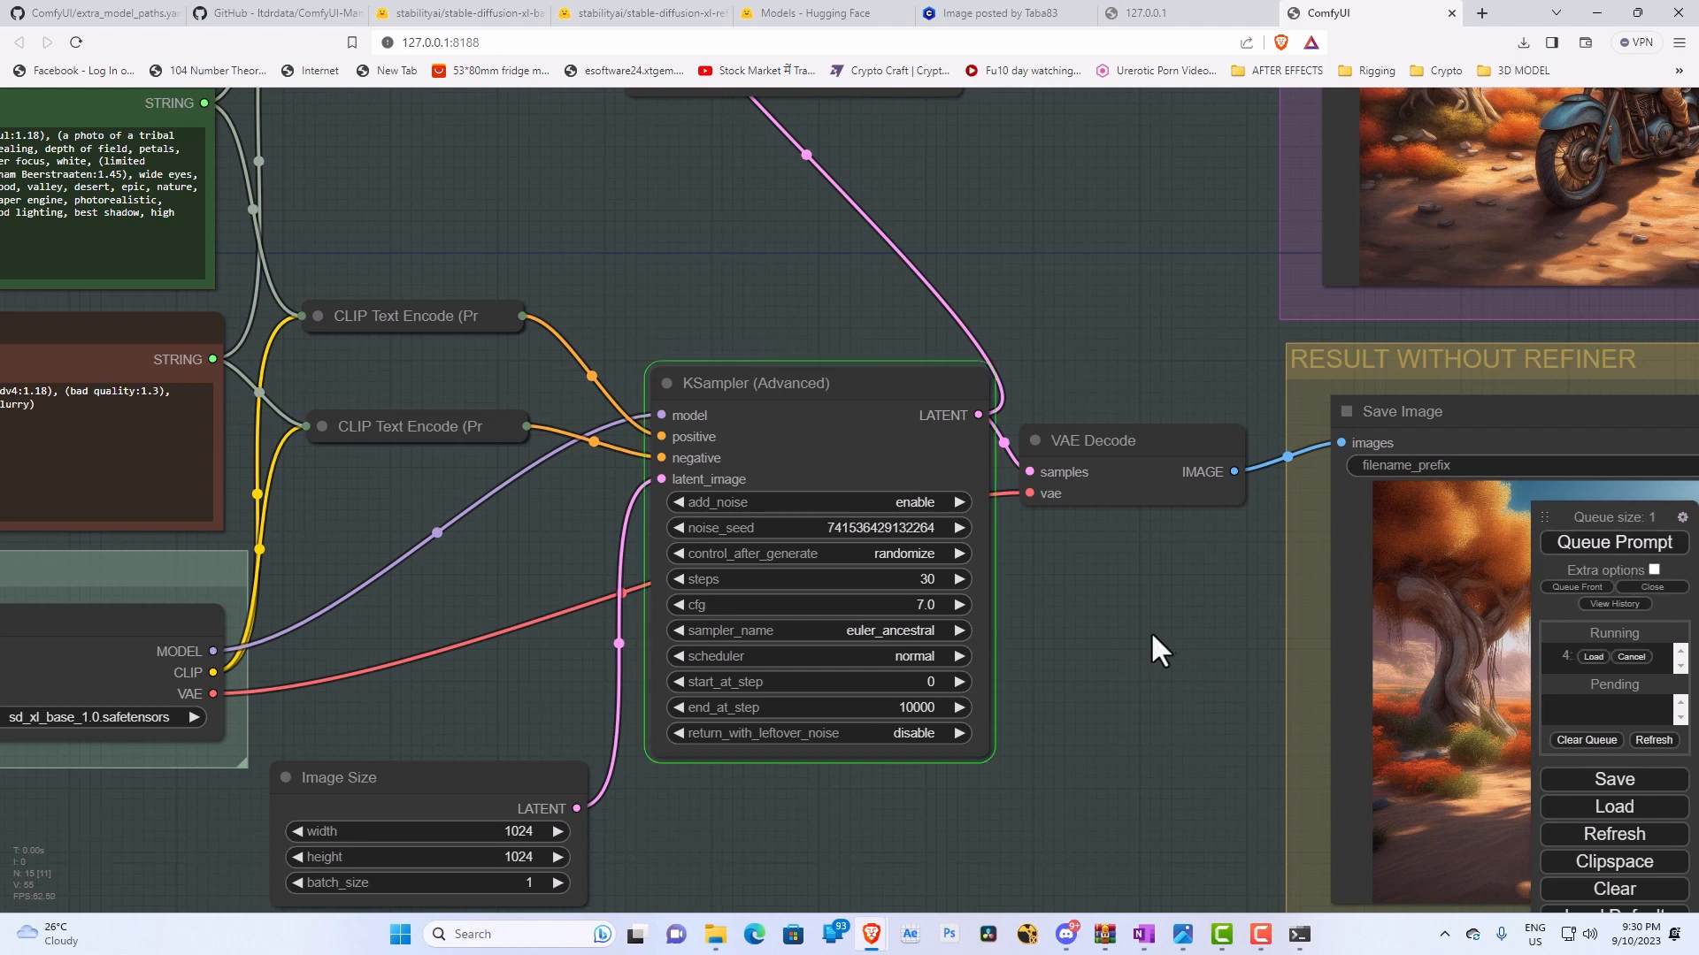
pyautogui.scroll(-3, 1150, 655)
pyautogui.scroll(-2, 1146, 668)
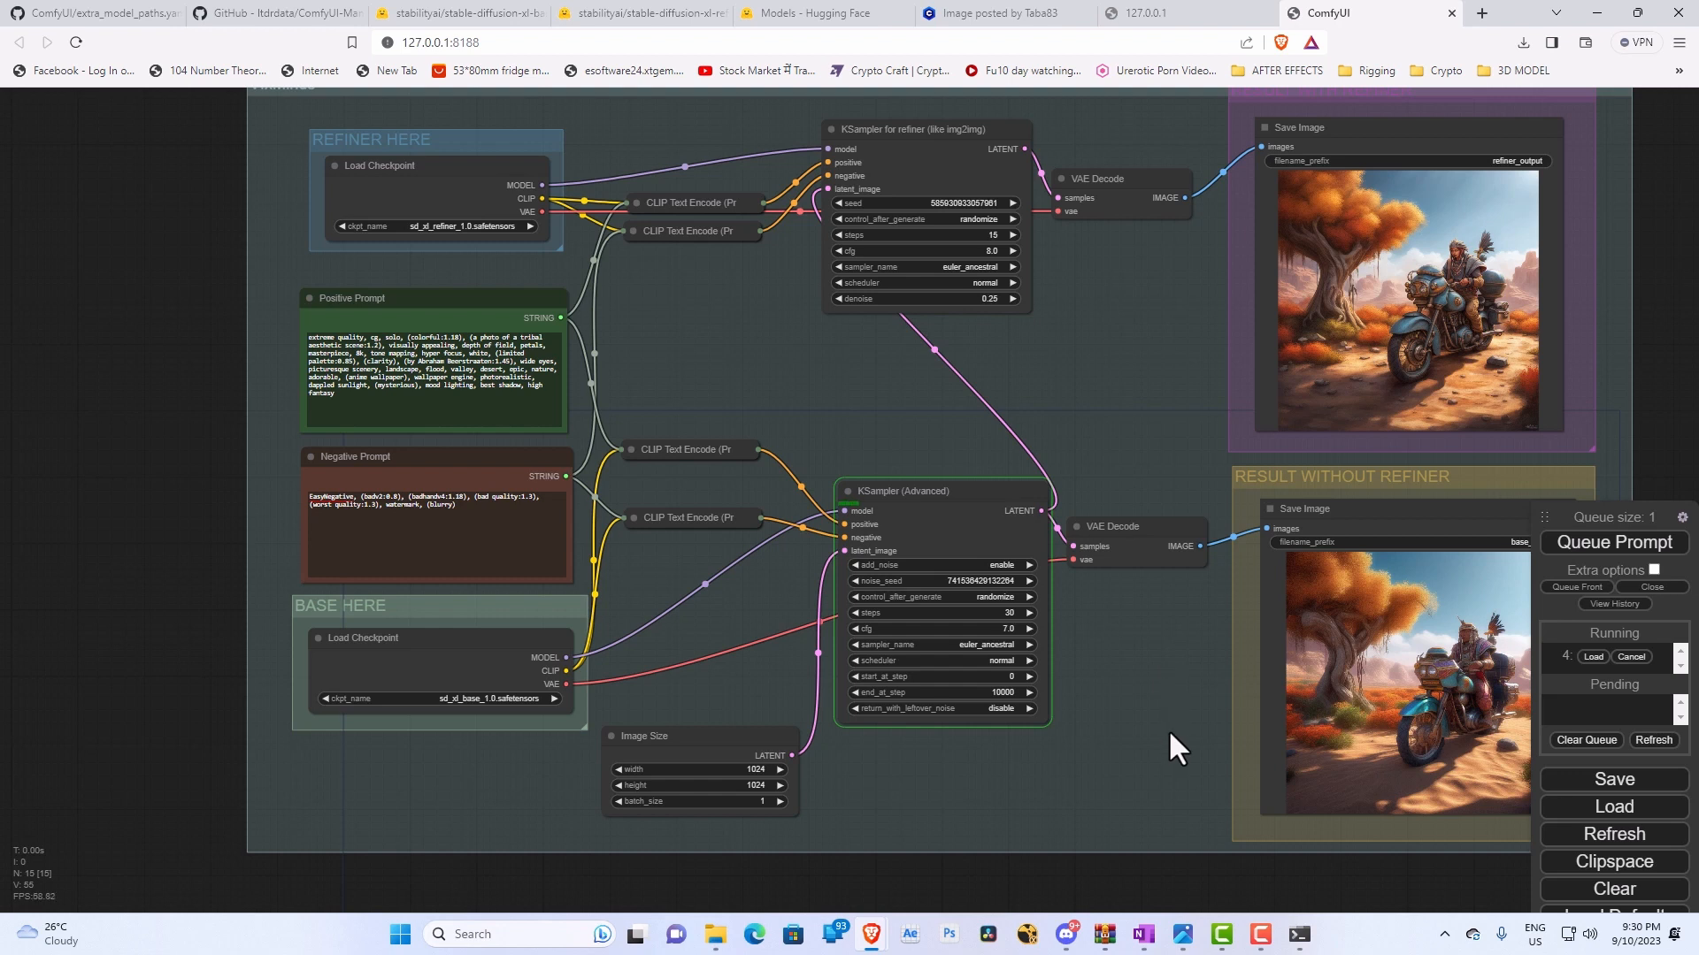
pyautogui.scroll(-2, 1182, 726)
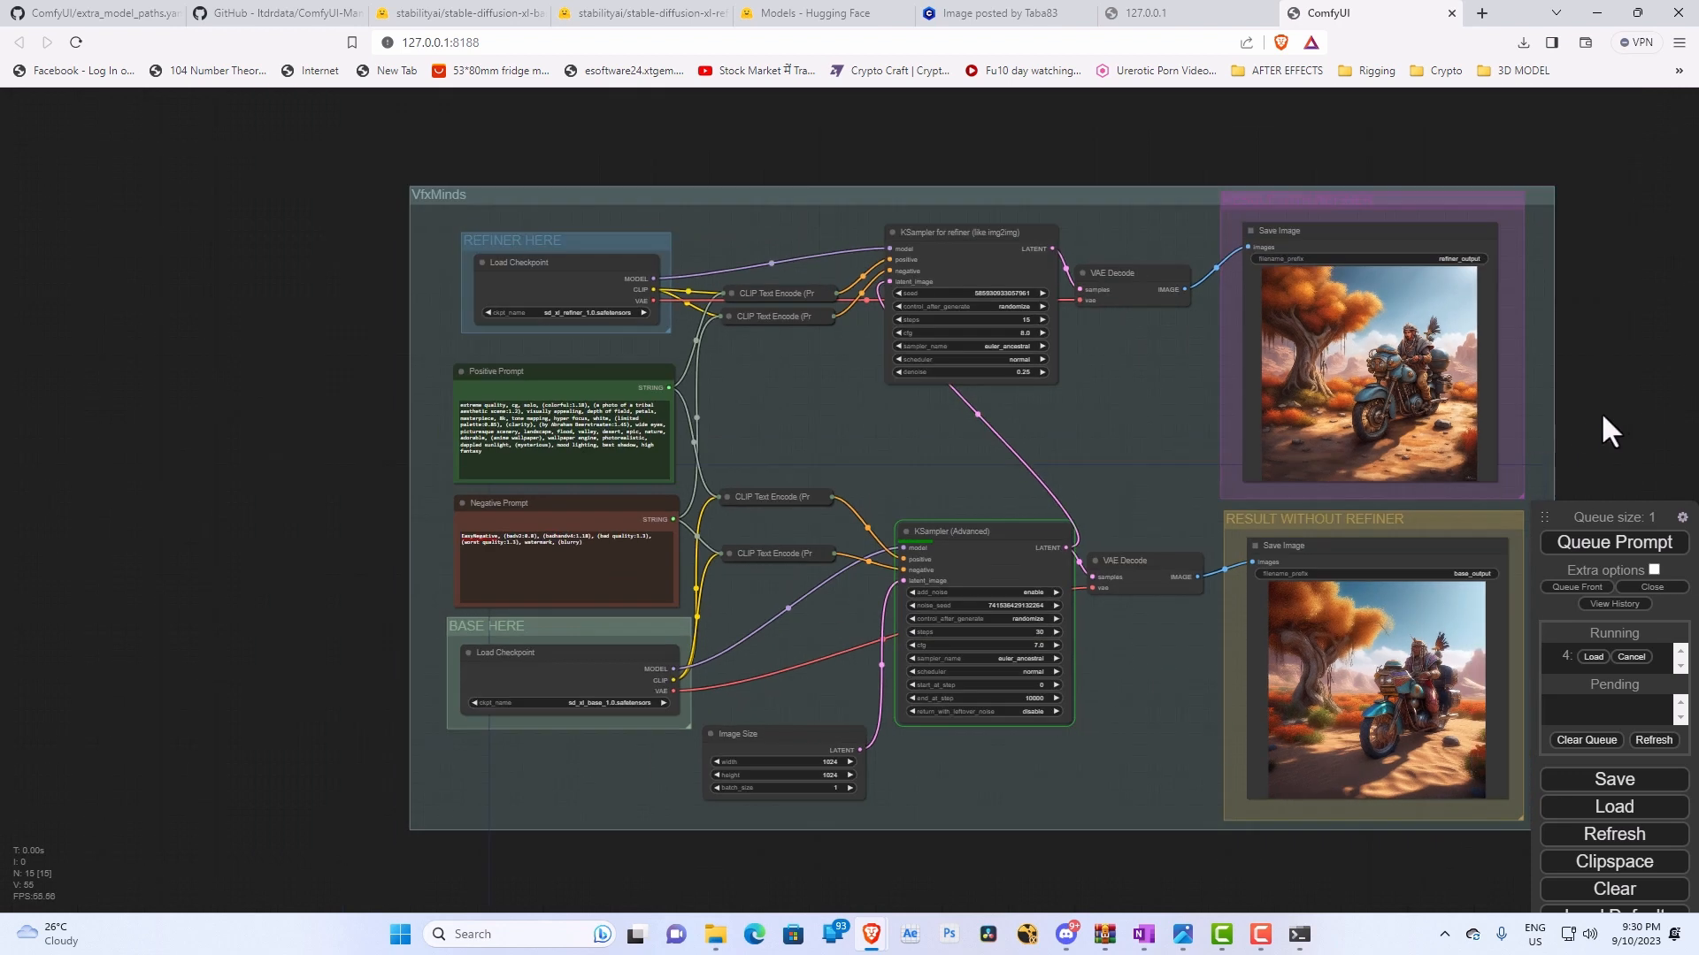
pyautogui.moveTo(1601, 411); pyautogui.dragTo(1318, 432)
pyautogui.scroll(5, 1080, 455)
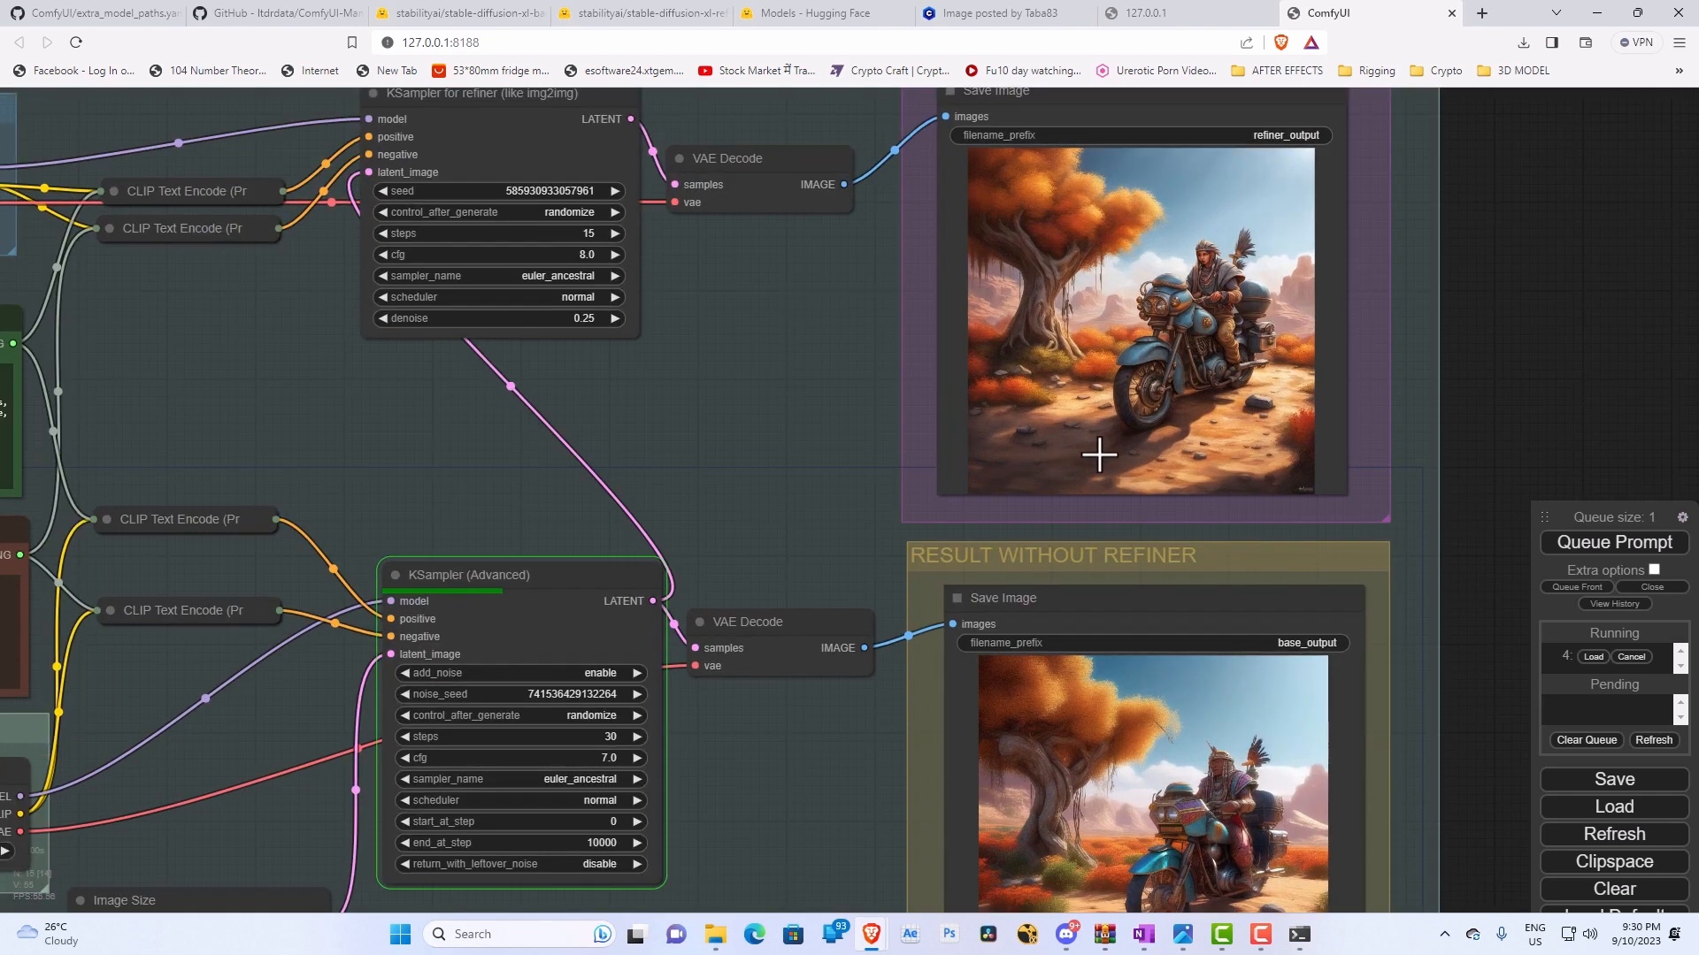
pyautogui.scroll(-5, 1166, 576)
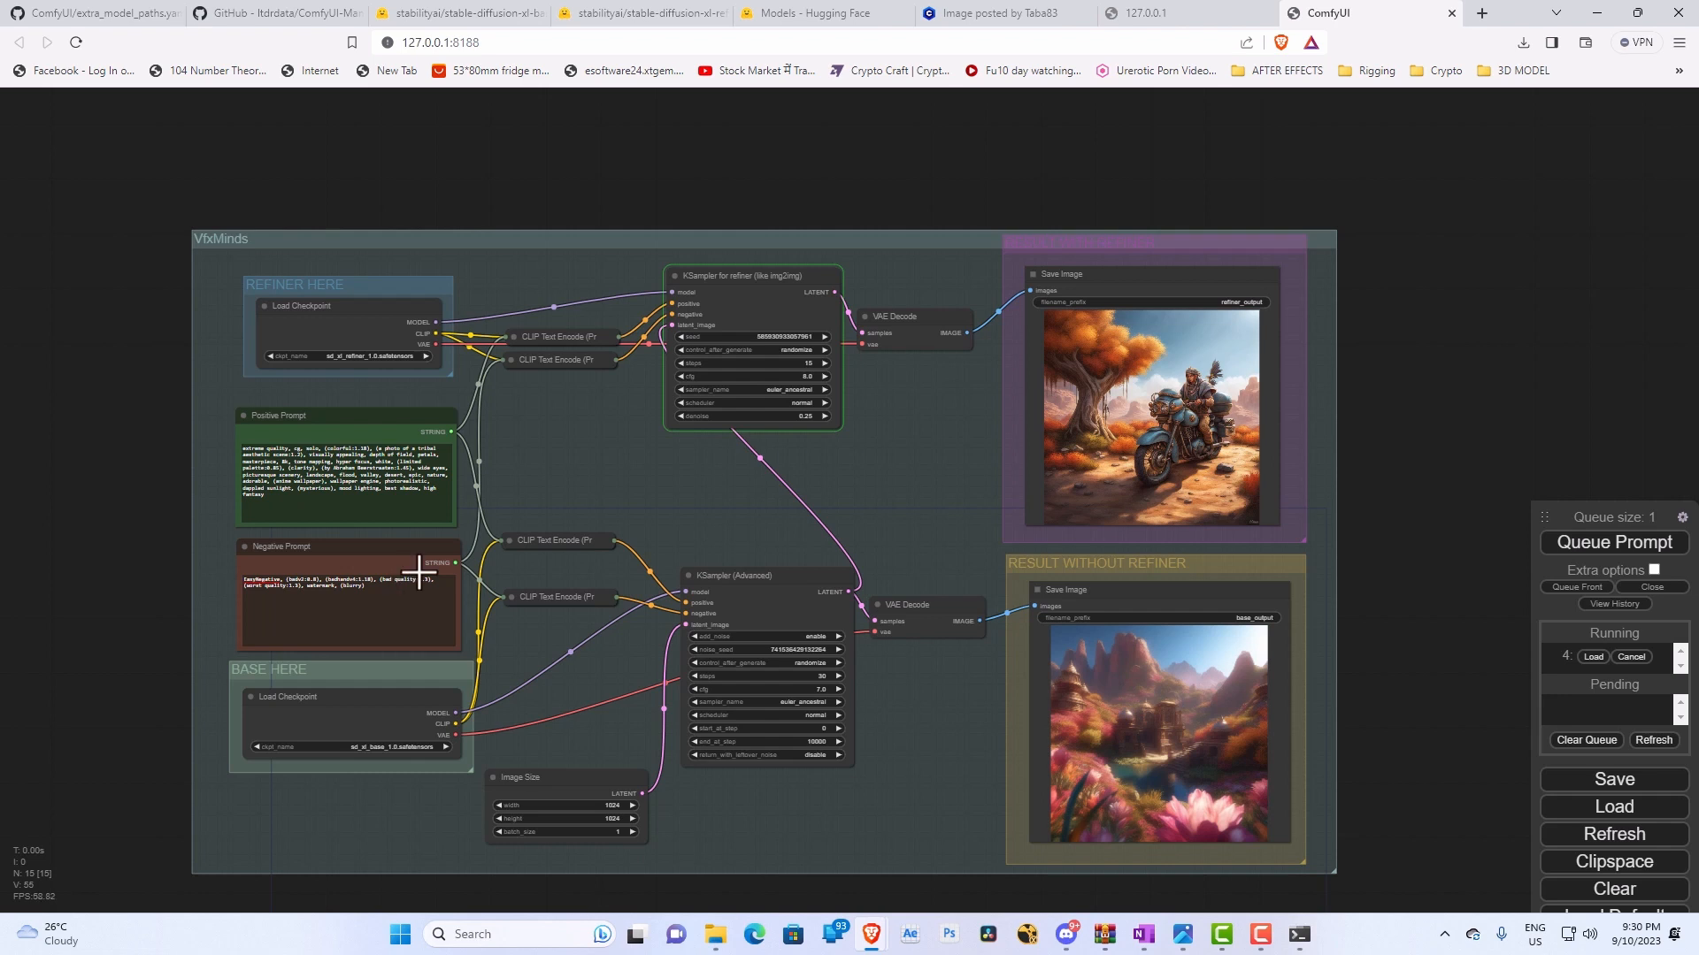
pyautogui.scroll(5, 1120, 832)
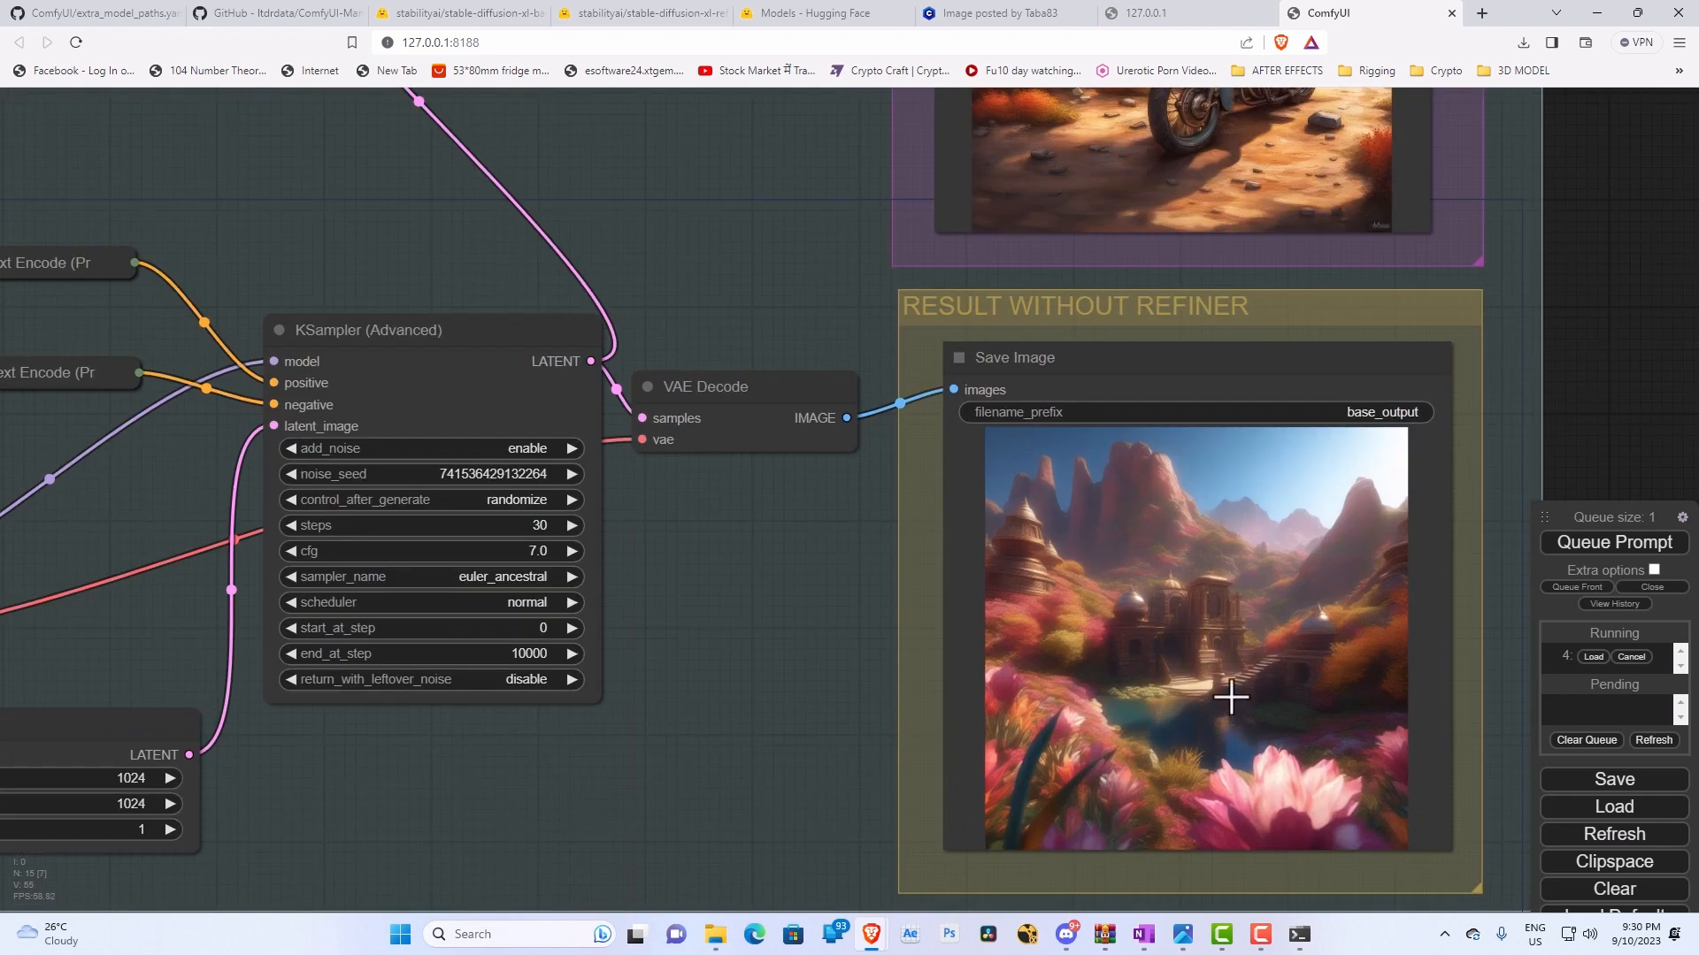
# Examine the base_output valley image up close and compare it with the refiner_output version, checking the temple, pond and flowers.
pyautogui.scroll(2, 1229, 705)
pyautogui.scroll(-3, 1642, 428)
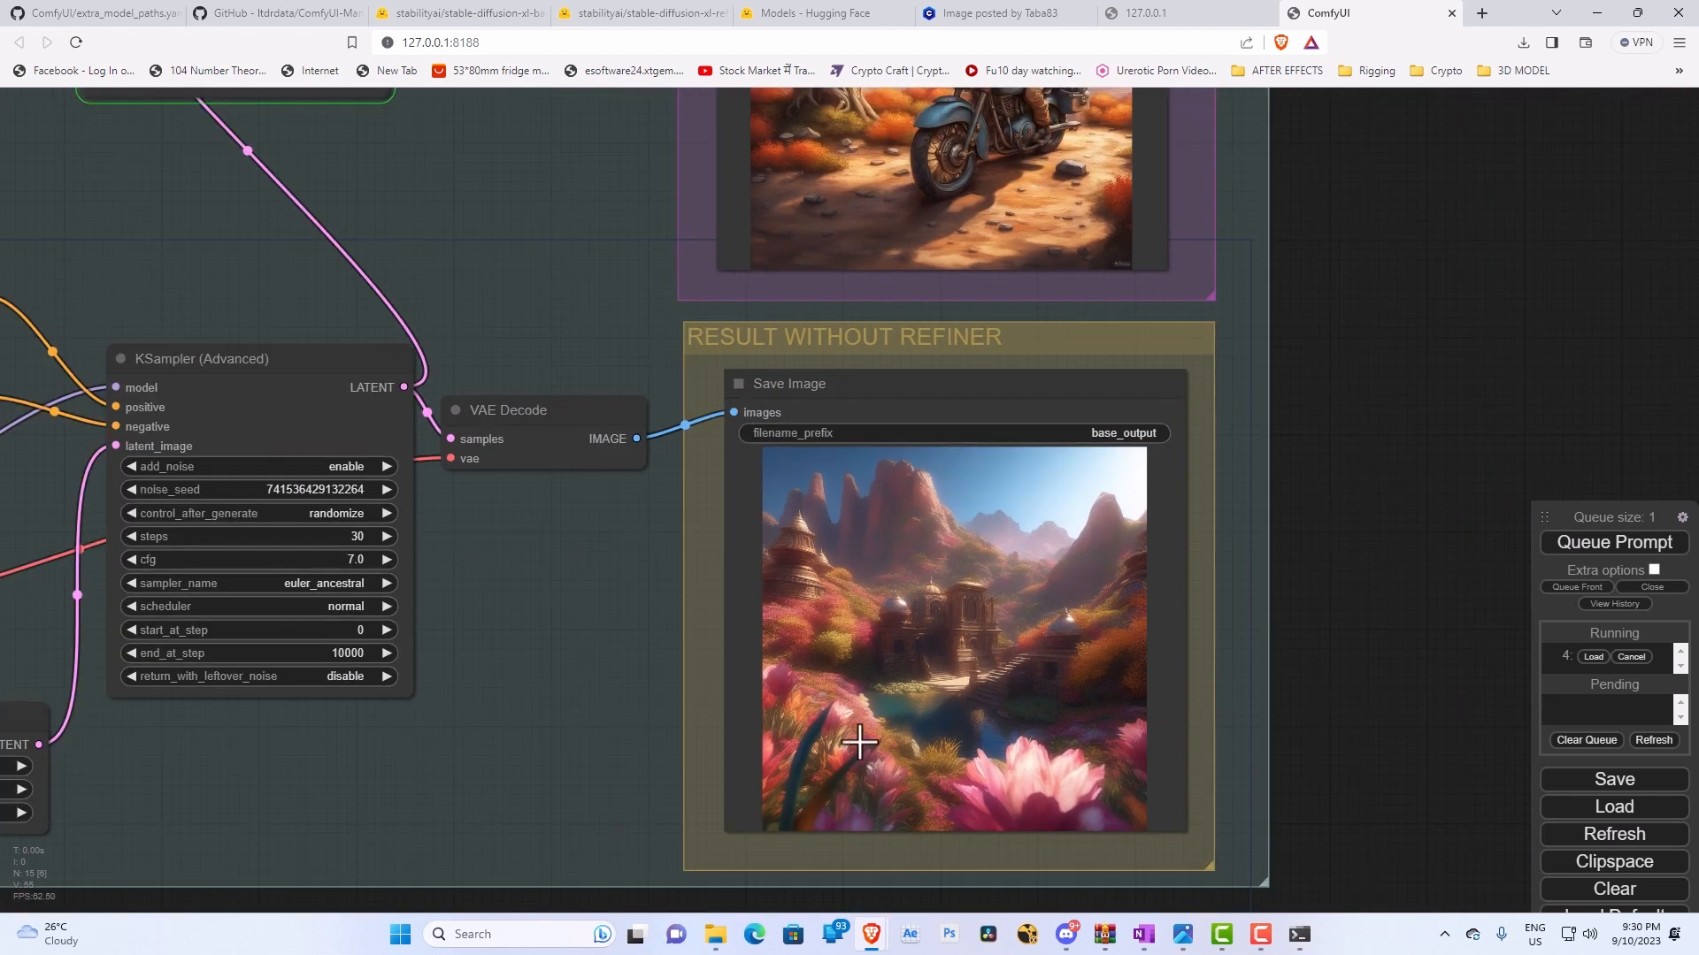
pyautogui.scroll(3, 882, 704)
pyautogui.scroll(2, 927, 701)
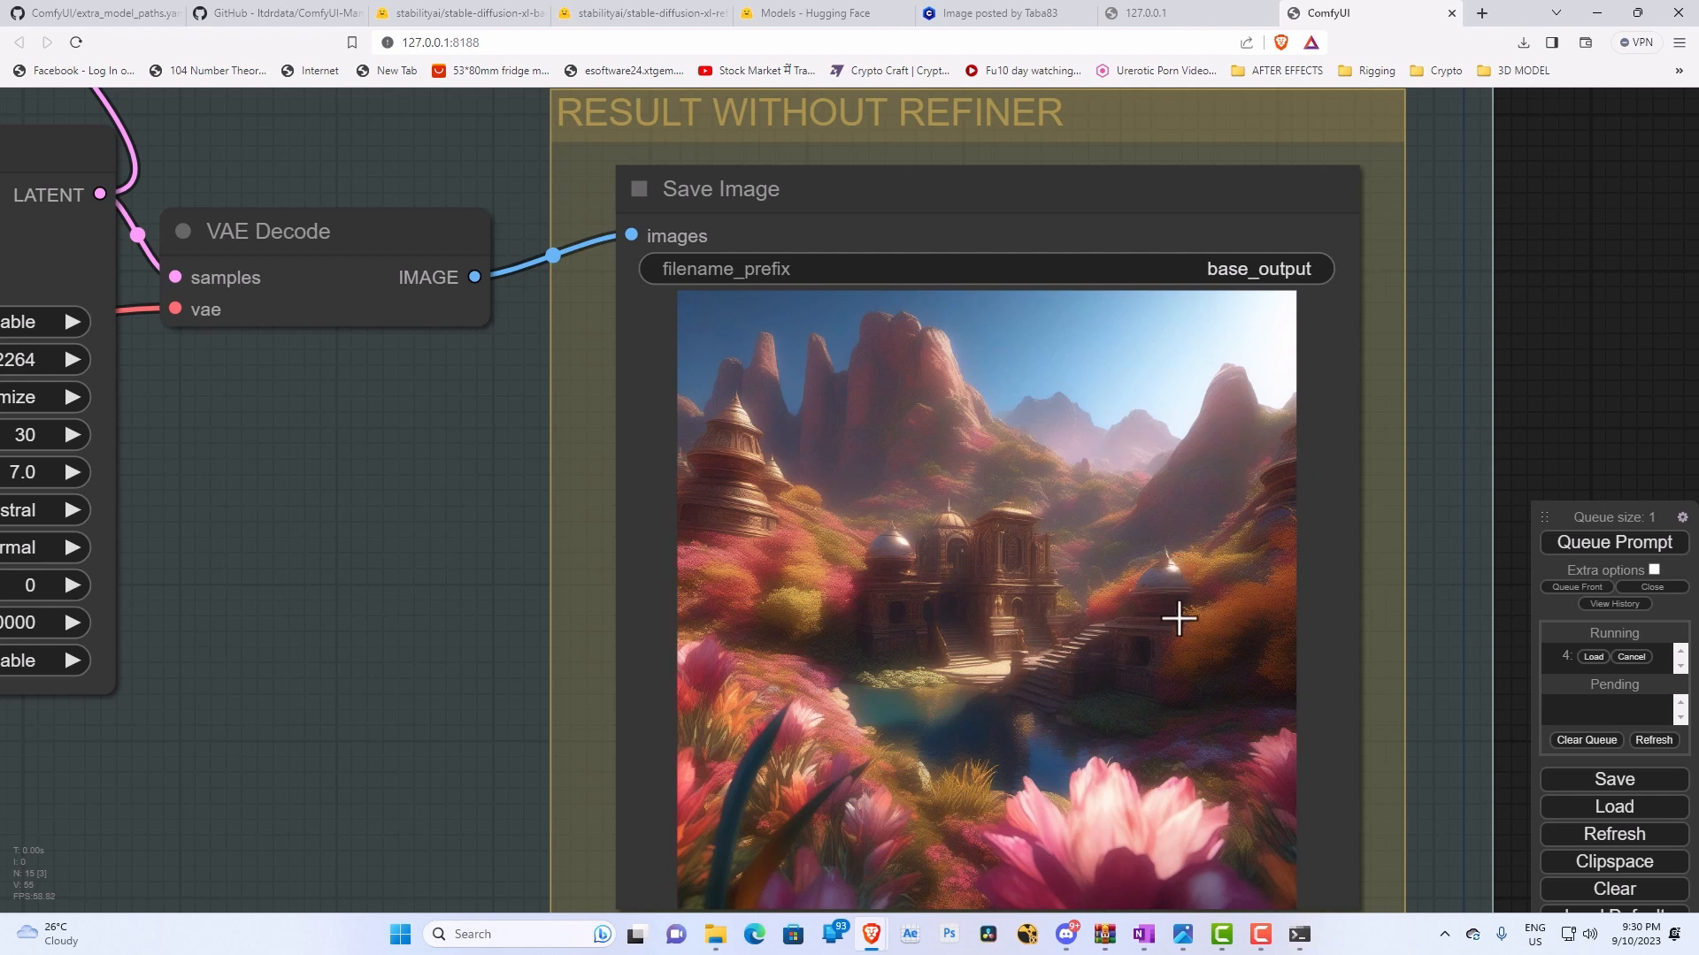
pyautogui.scroll(-9, 1180, 652)
pyautogui.moveTo(1396, 301); pyautogui.dragTo(1206, 428)
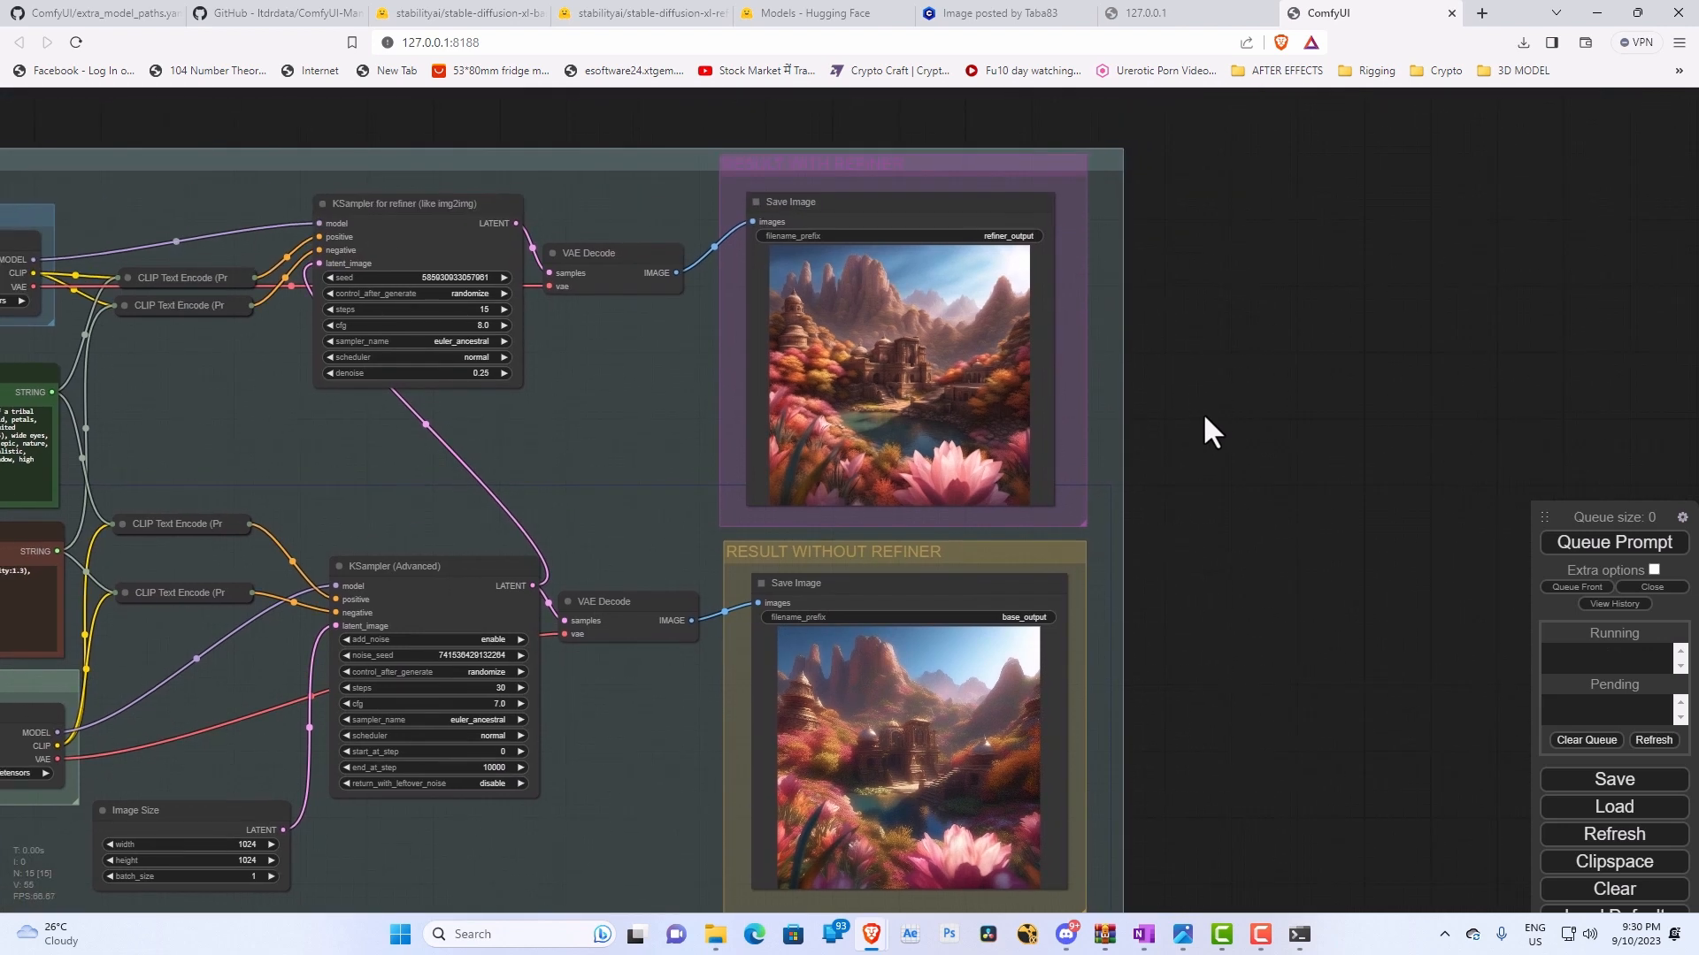
pyautogui.scroll(5, 873, 702)
pyautogui.moveTo(1407, 249); pyautogui.dragTo(1353, 590)
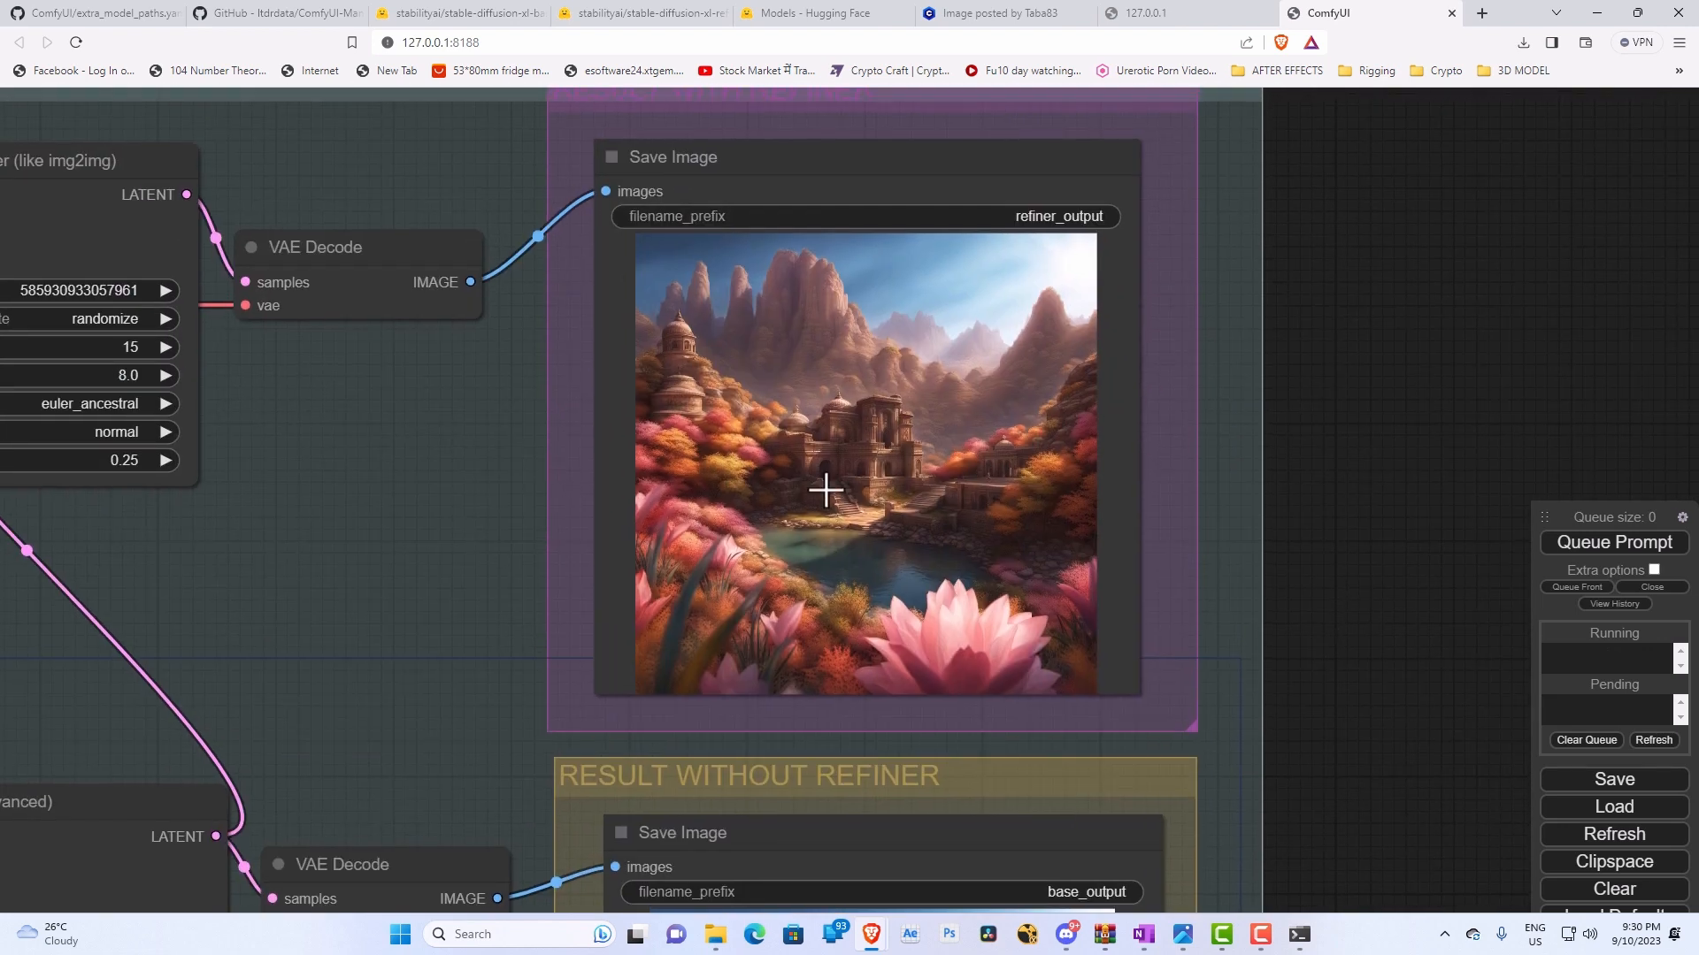
pyautogui.scroll(5, 787, 468)
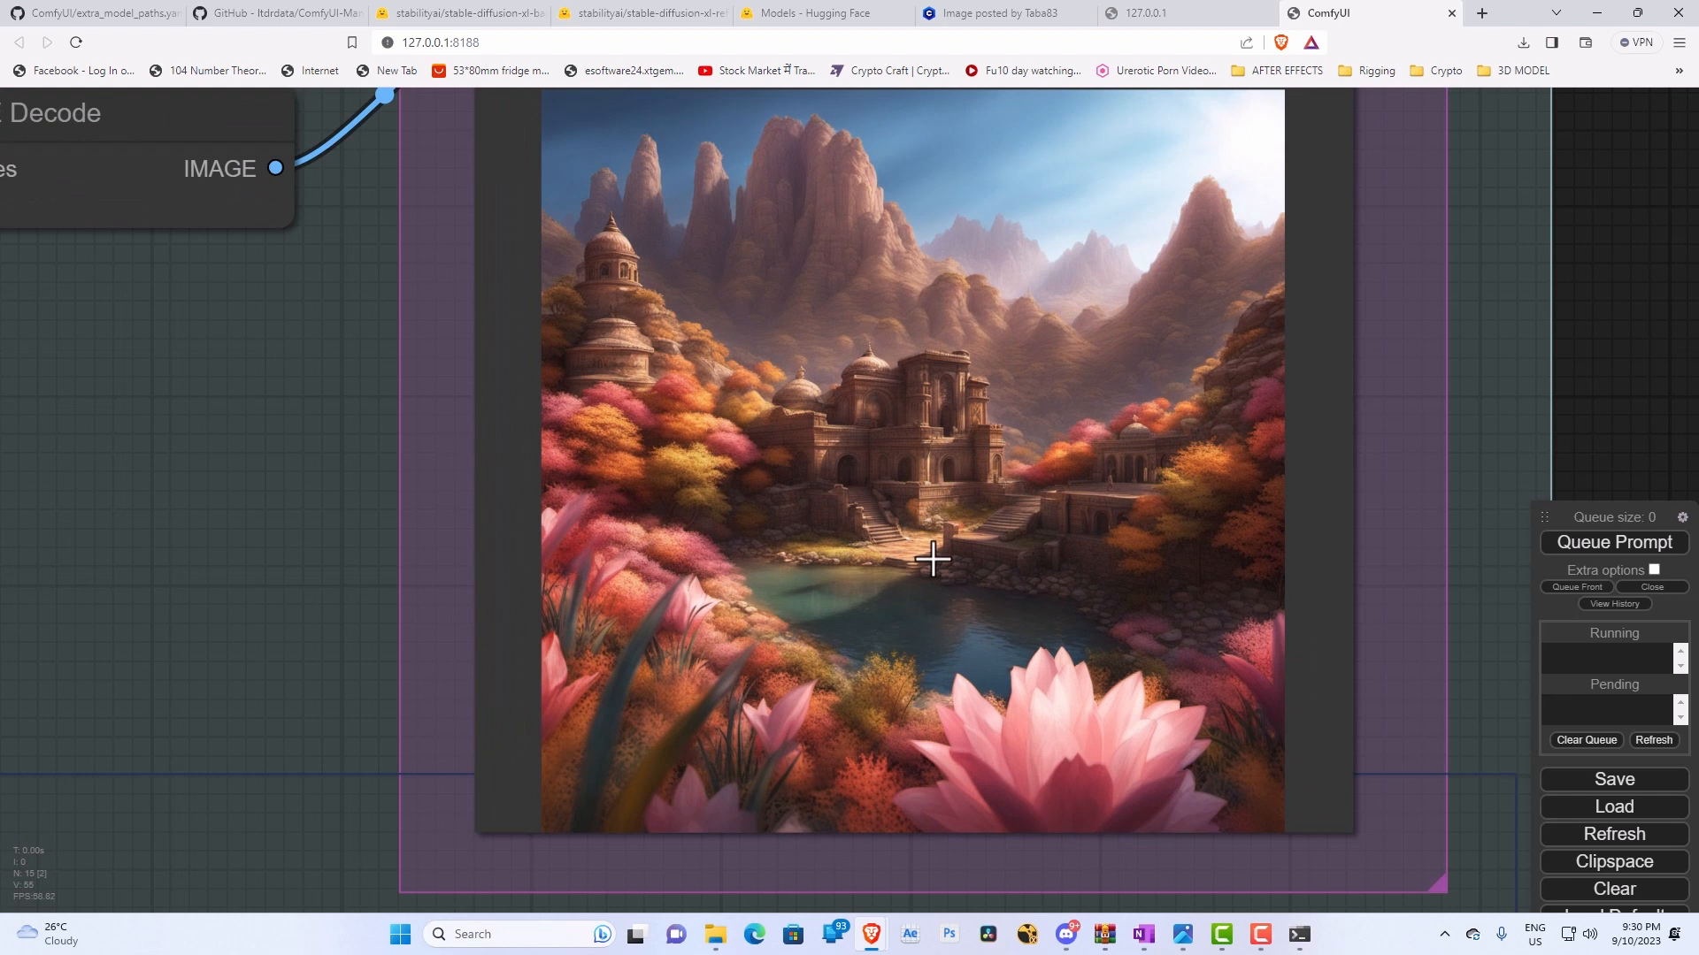
pyautogui.scroll(-6, 982, 655)
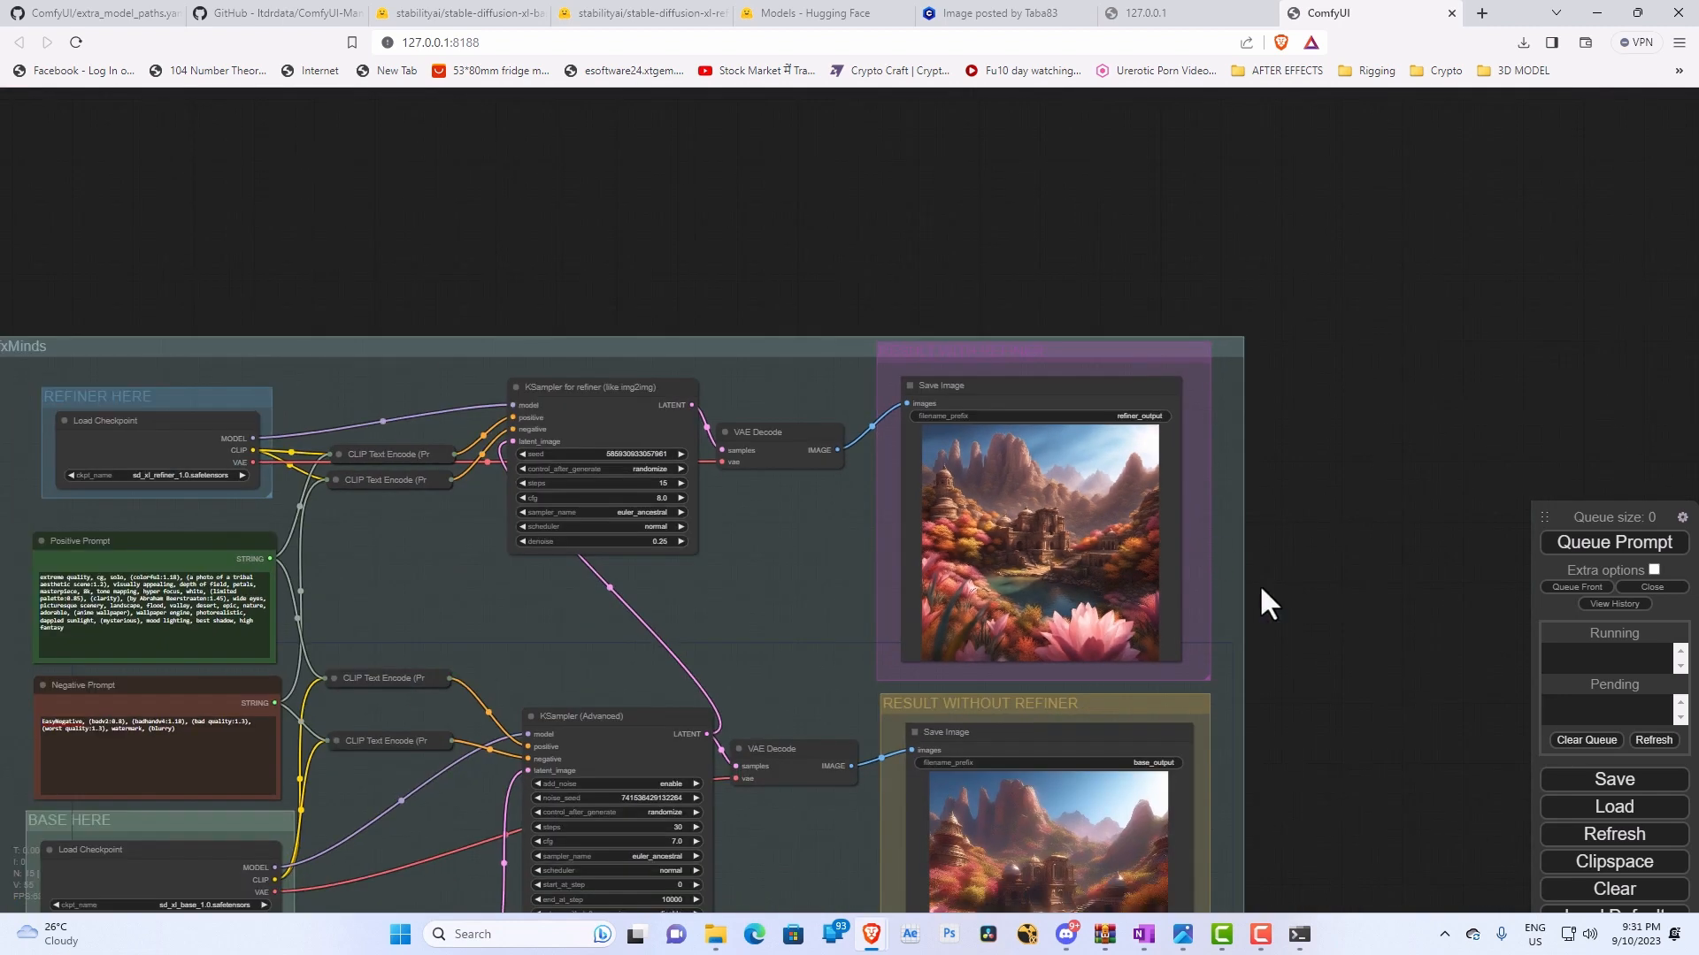
pyautogui.moveTo(1260, 589); pyautogui.dragTo(1346, 496)
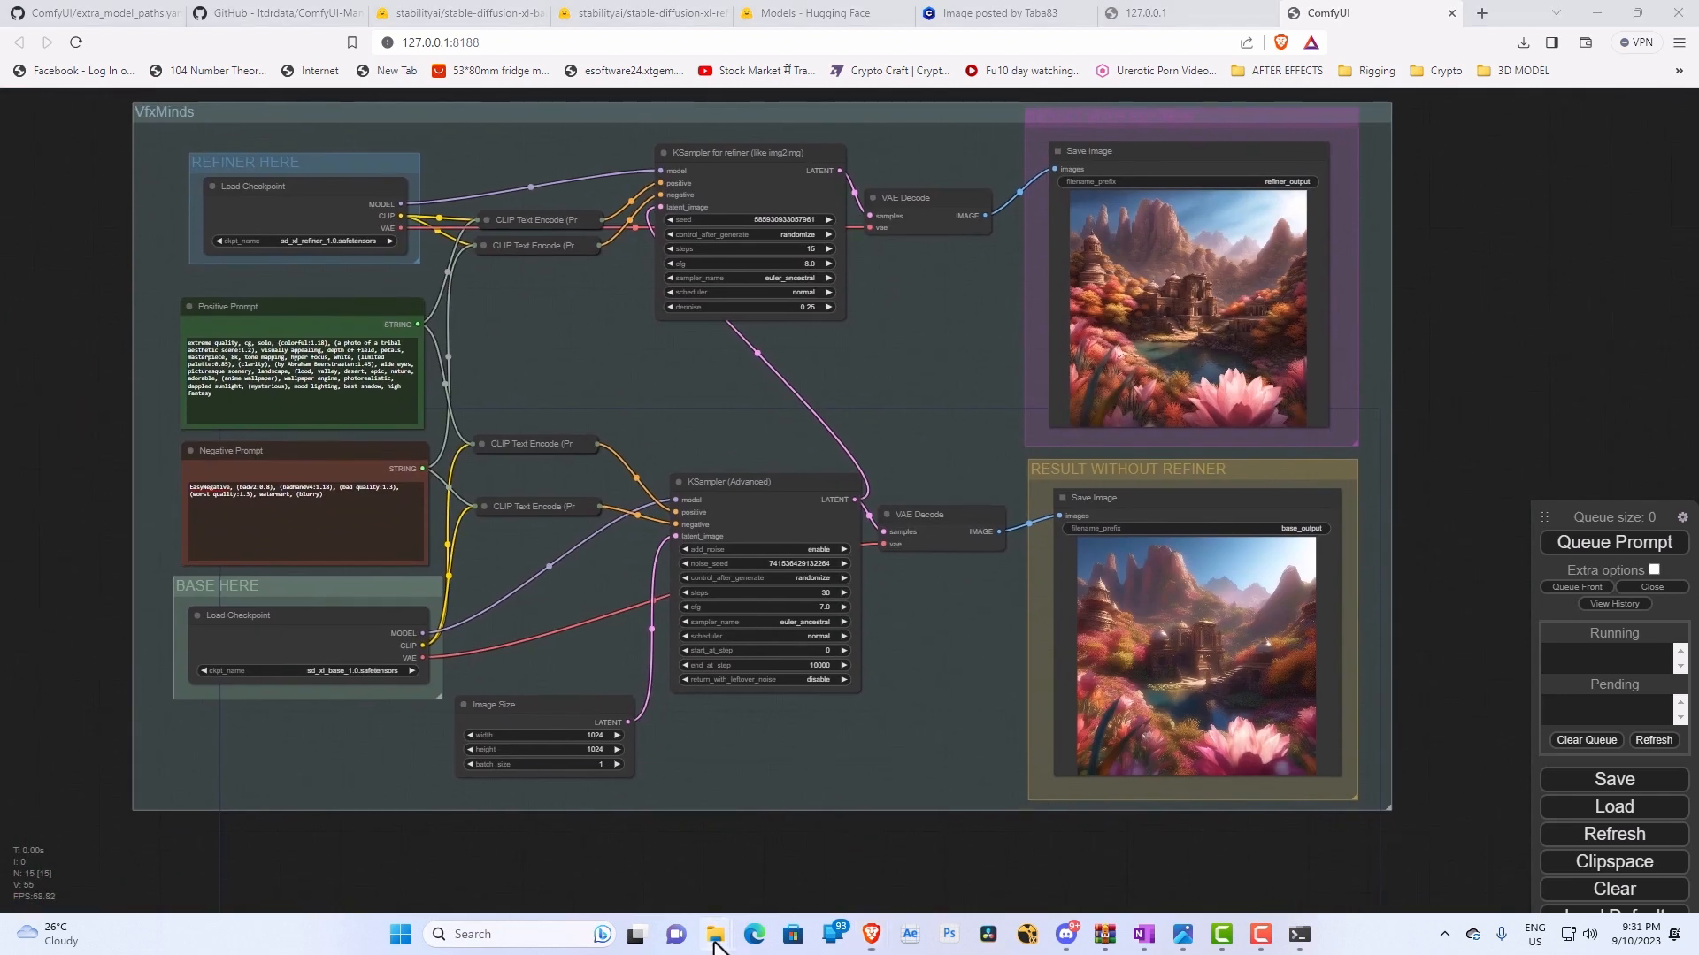
# Switch to File Explorer and open the output folder inside ComfyUI_windows_portable's ComfyUI folder.
pyautogui.moveTo(715, 940)
pyautogui.click(659, 872)
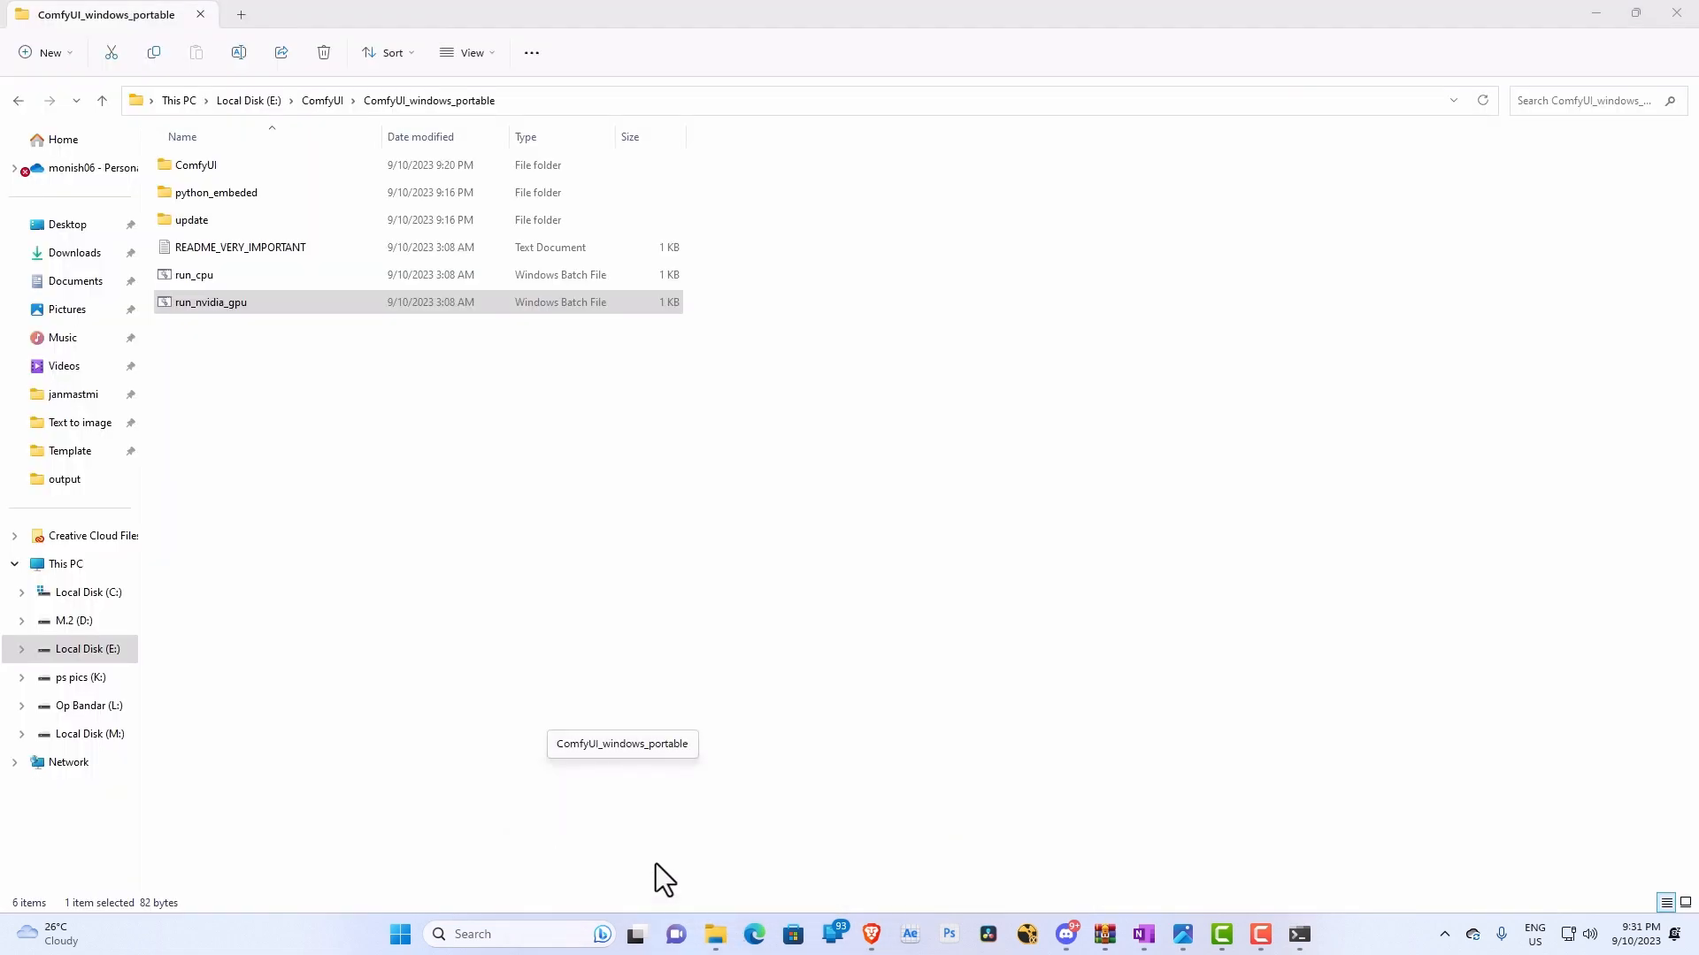
pyautogui.click(310, 103)
pyautogui.doubleClick(276, 168)
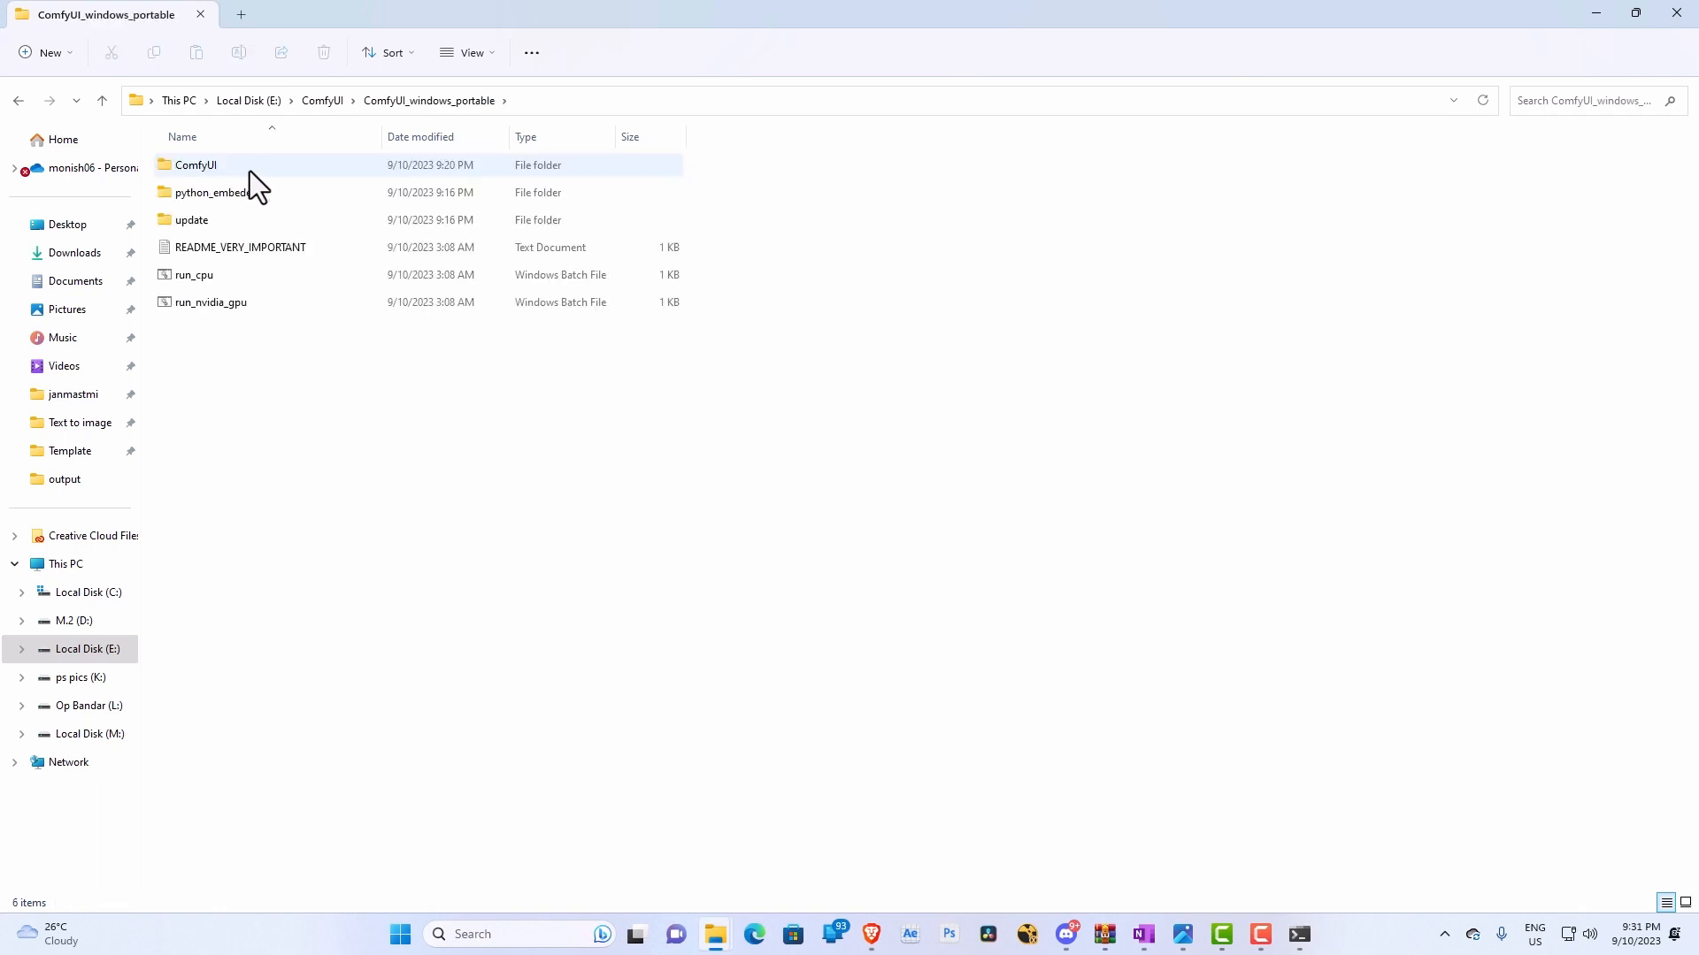
pyautogui.doubleClick(246, 172)
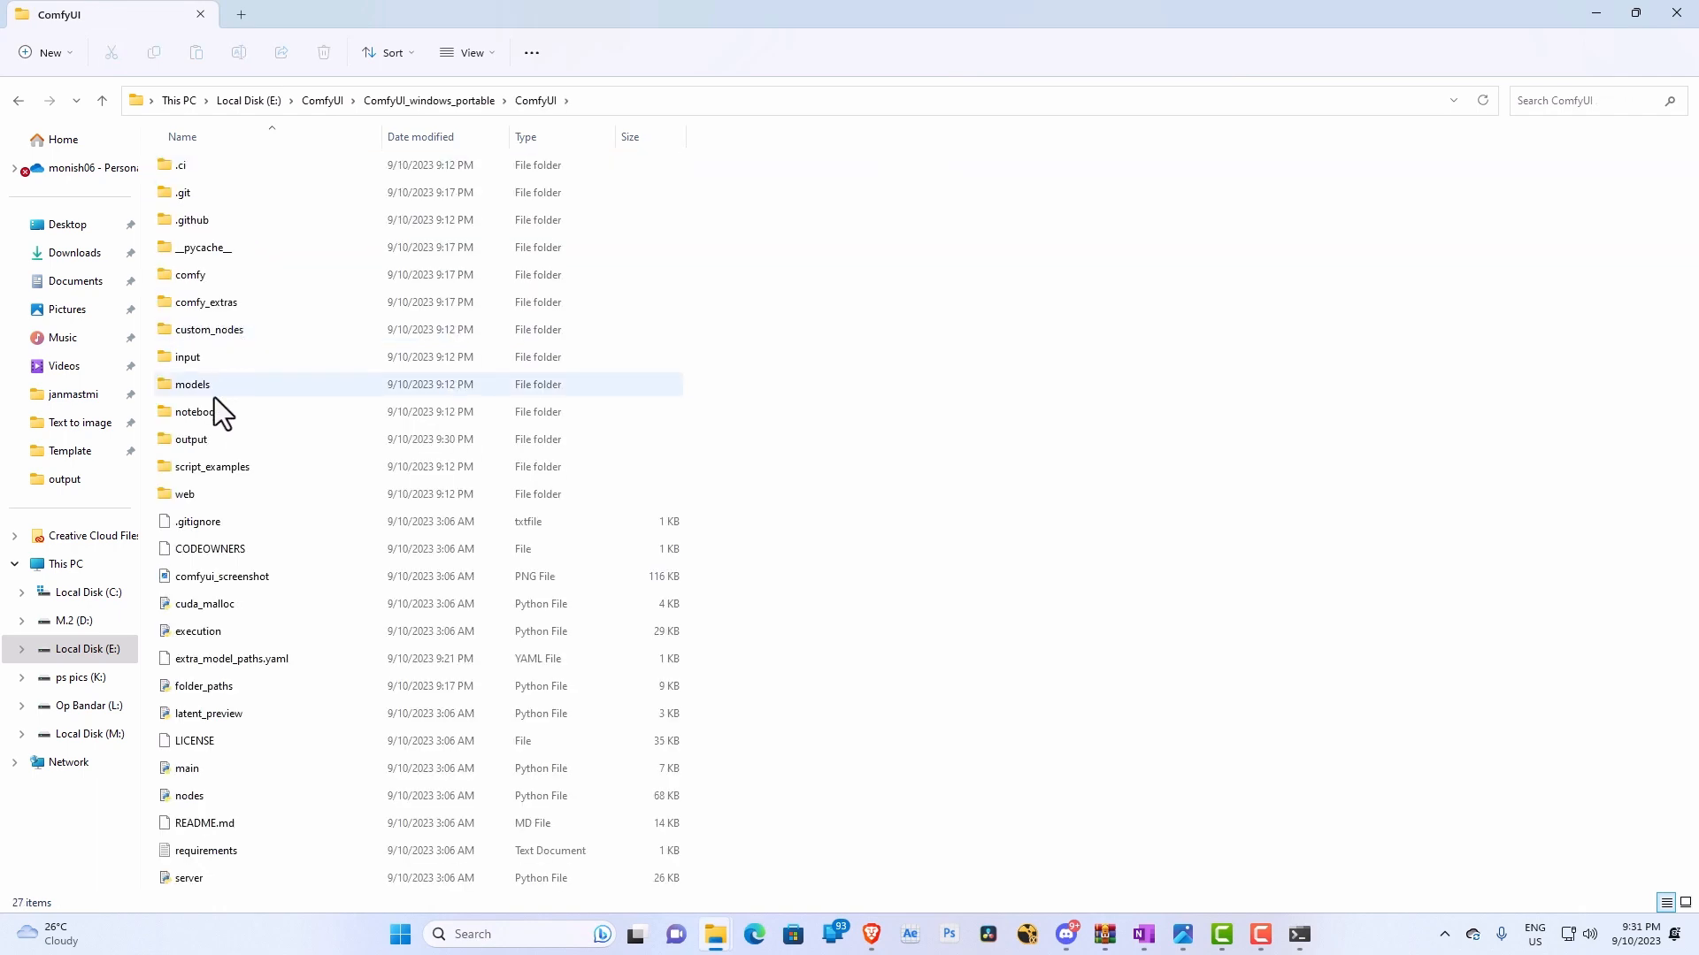
pyautogui.doubleClick(191, 439)
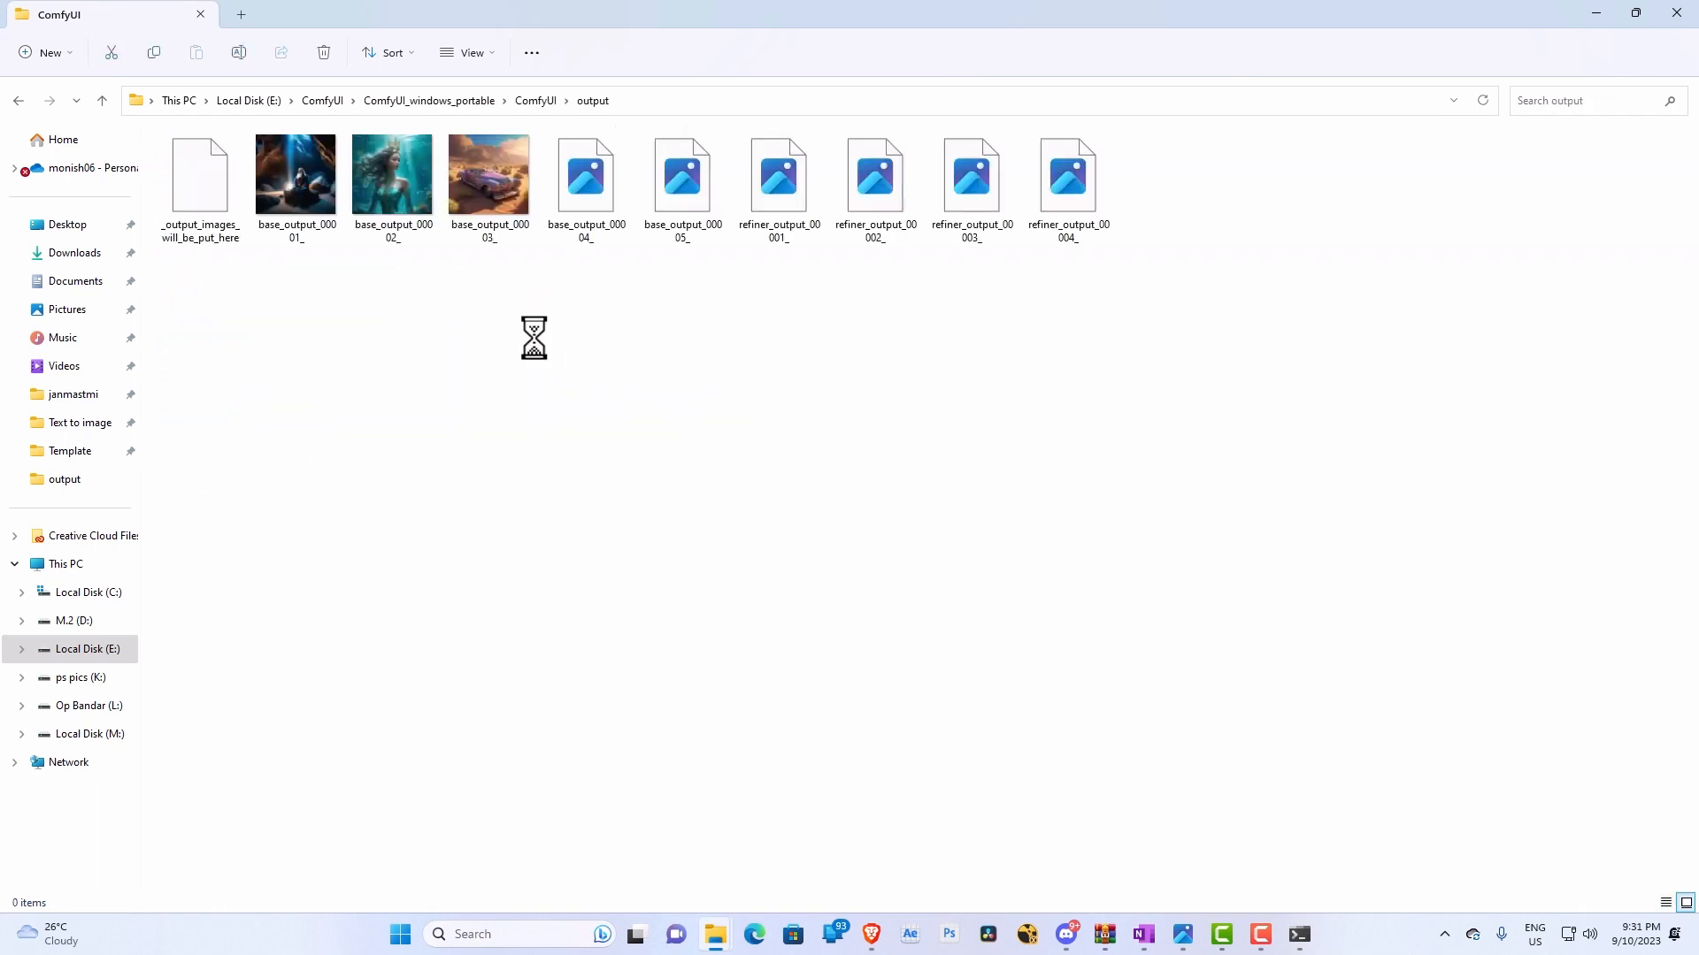
# View the saved images from base_output_00001_ through refiner_output_00004_ in Photos, then return to the output folder.
pyautogui.click(313, 181)
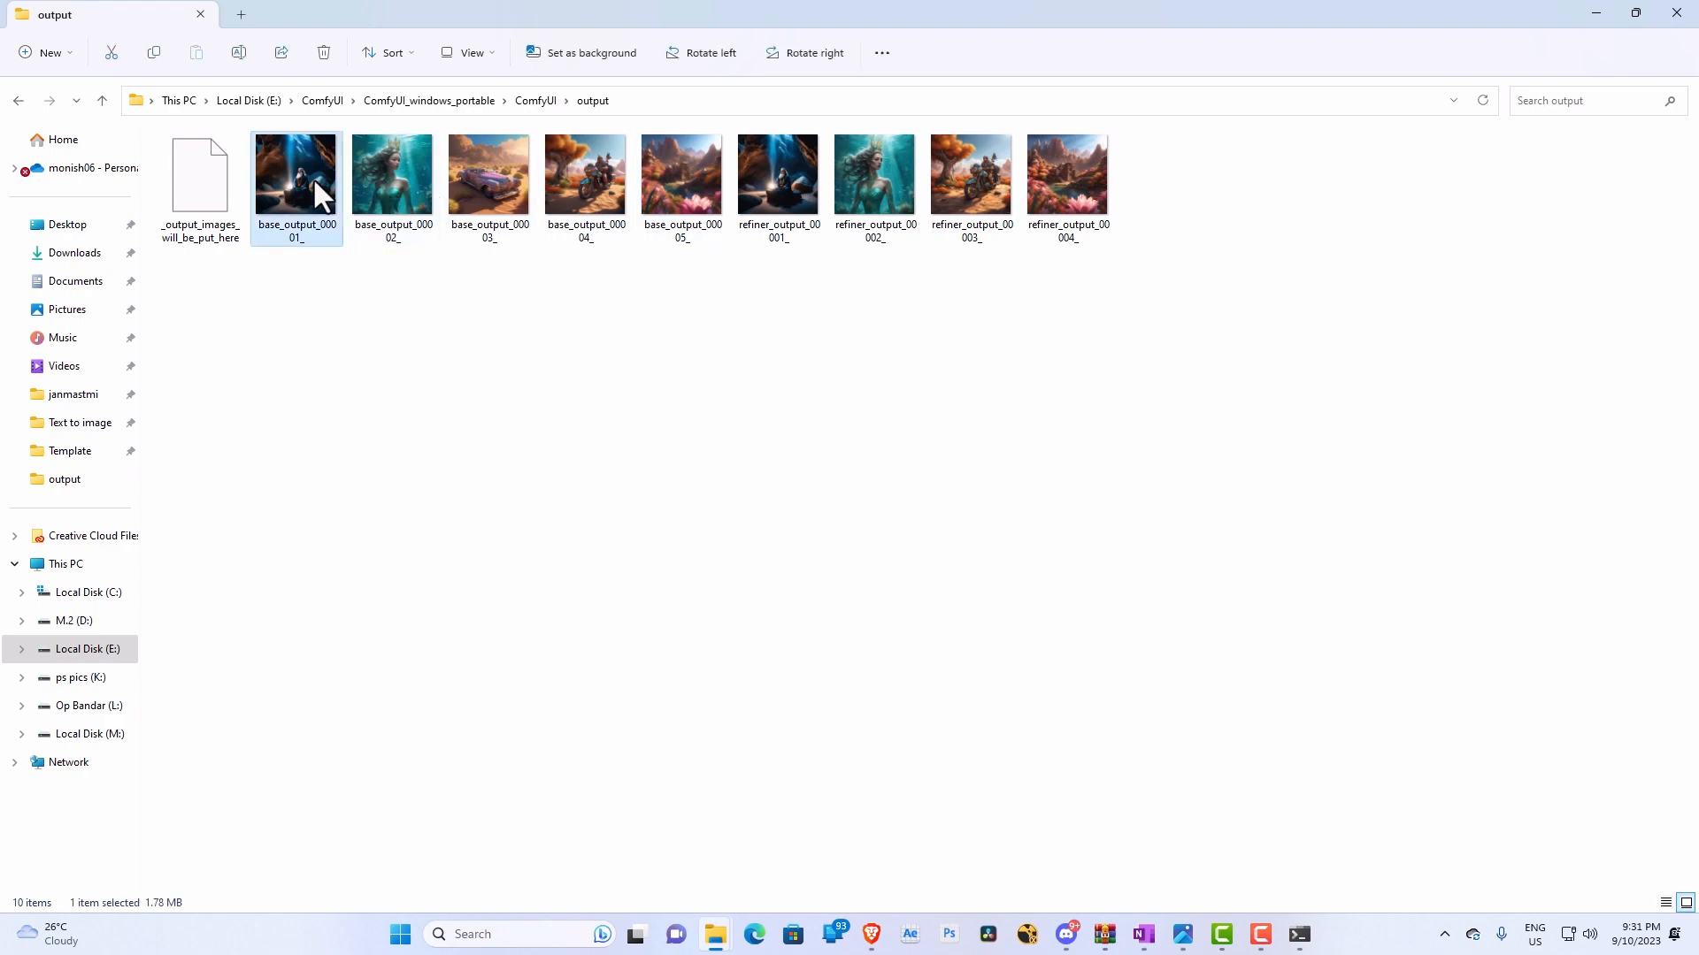
pyautogui.doubleClick(311, 177)
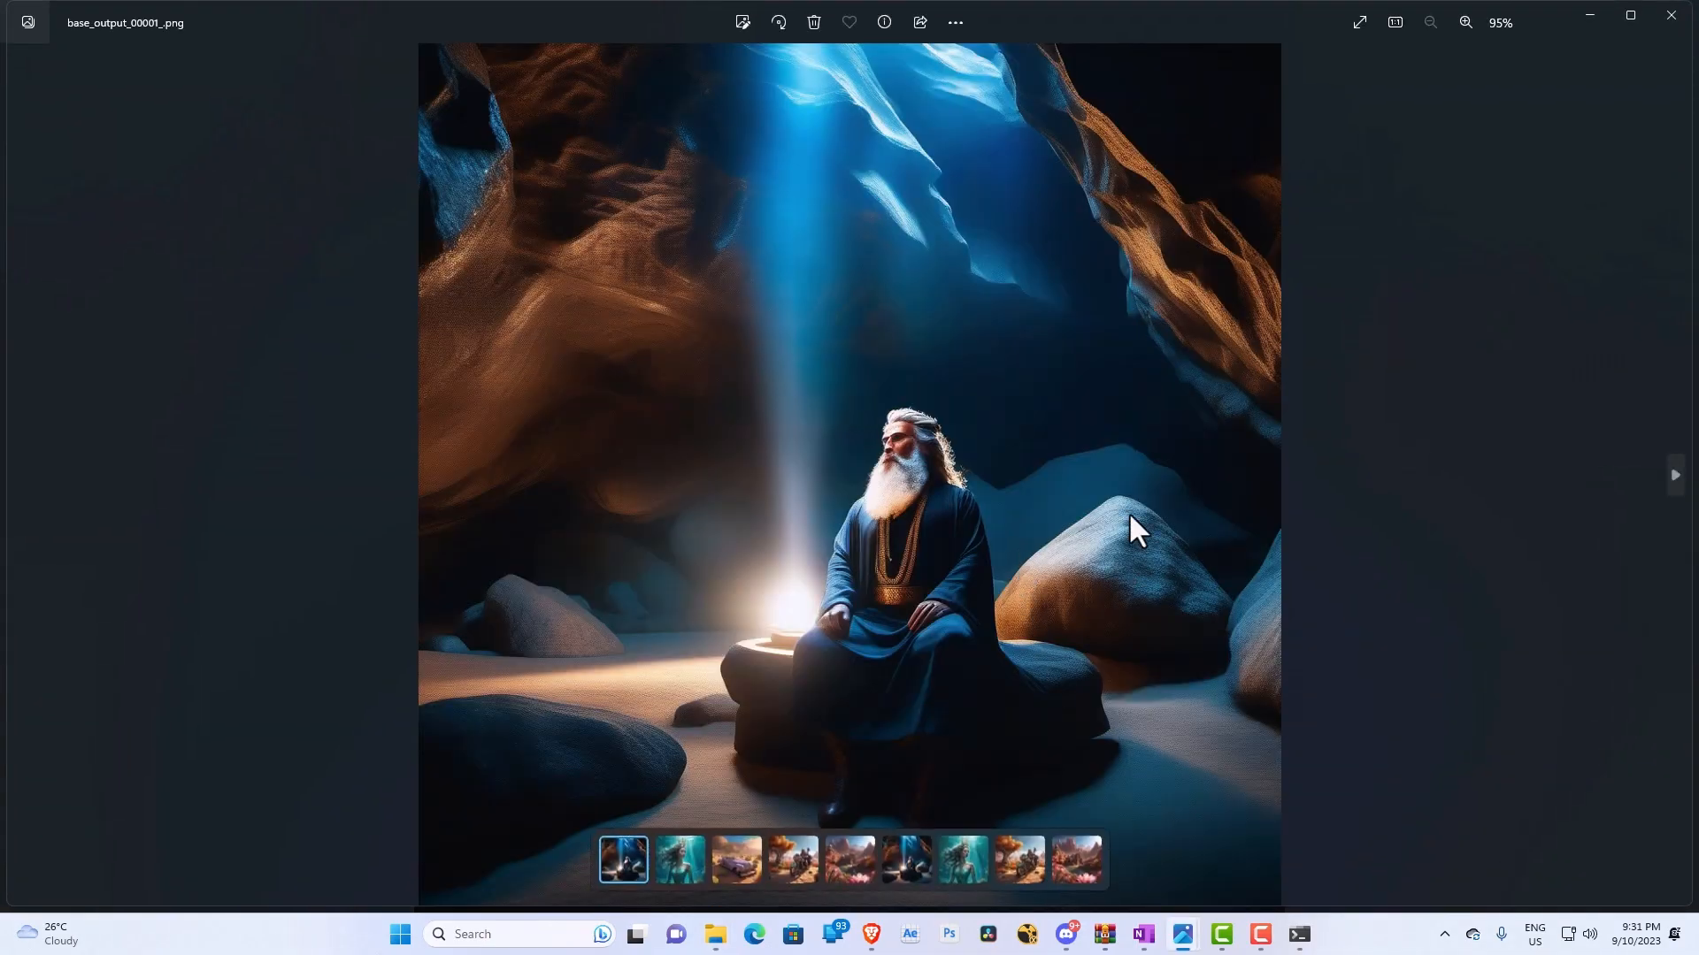
pyautogui.press('Right')
pyautogui.press('Right')
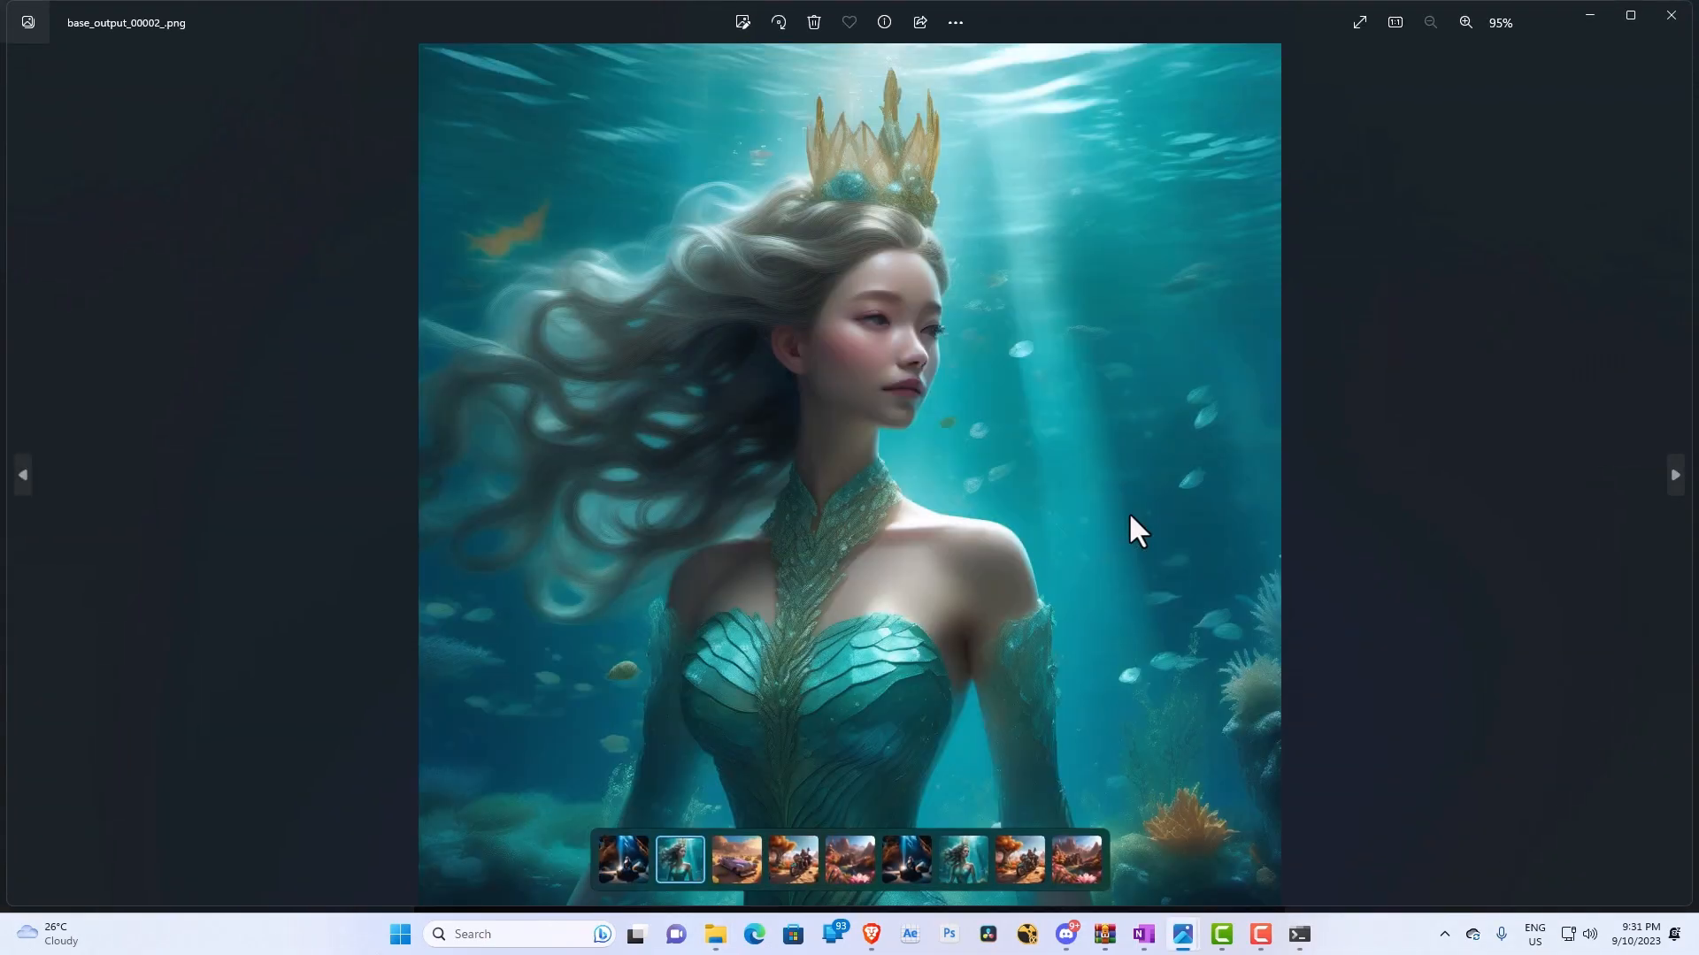
pyautogui.press('Right')
pyautogui.press('Right')
pyautogui.press('Right')
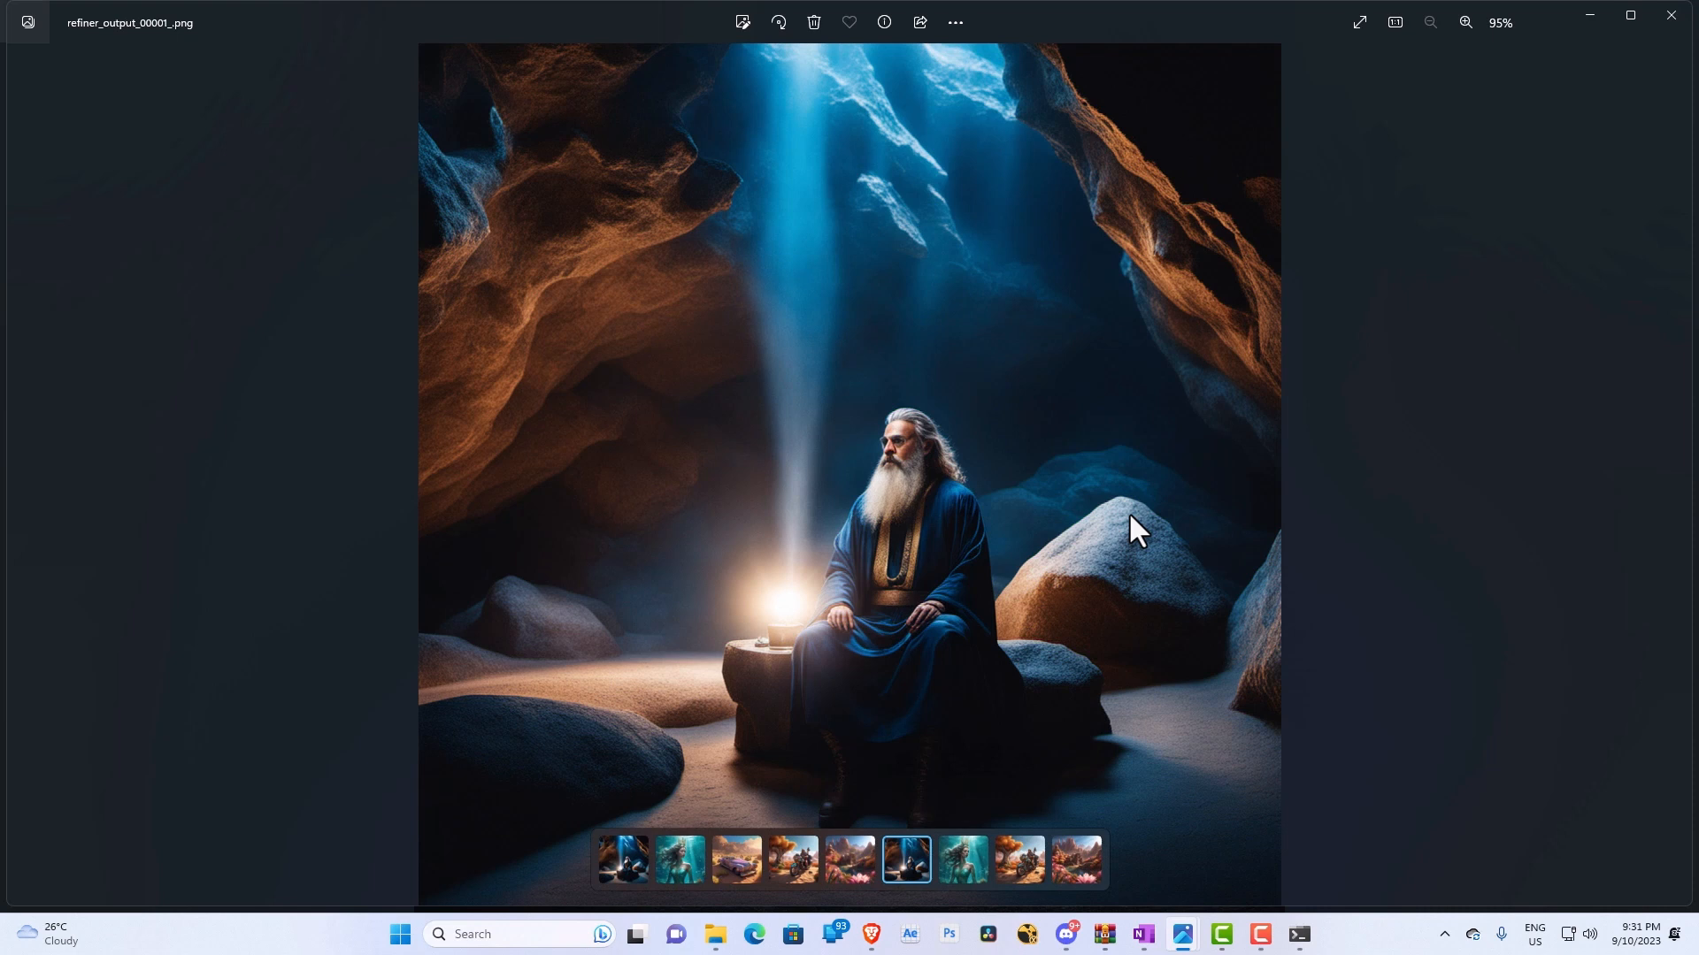
pyautogui.press('Right')
pyautogui.press('Right')
pyautogui.press('Right')
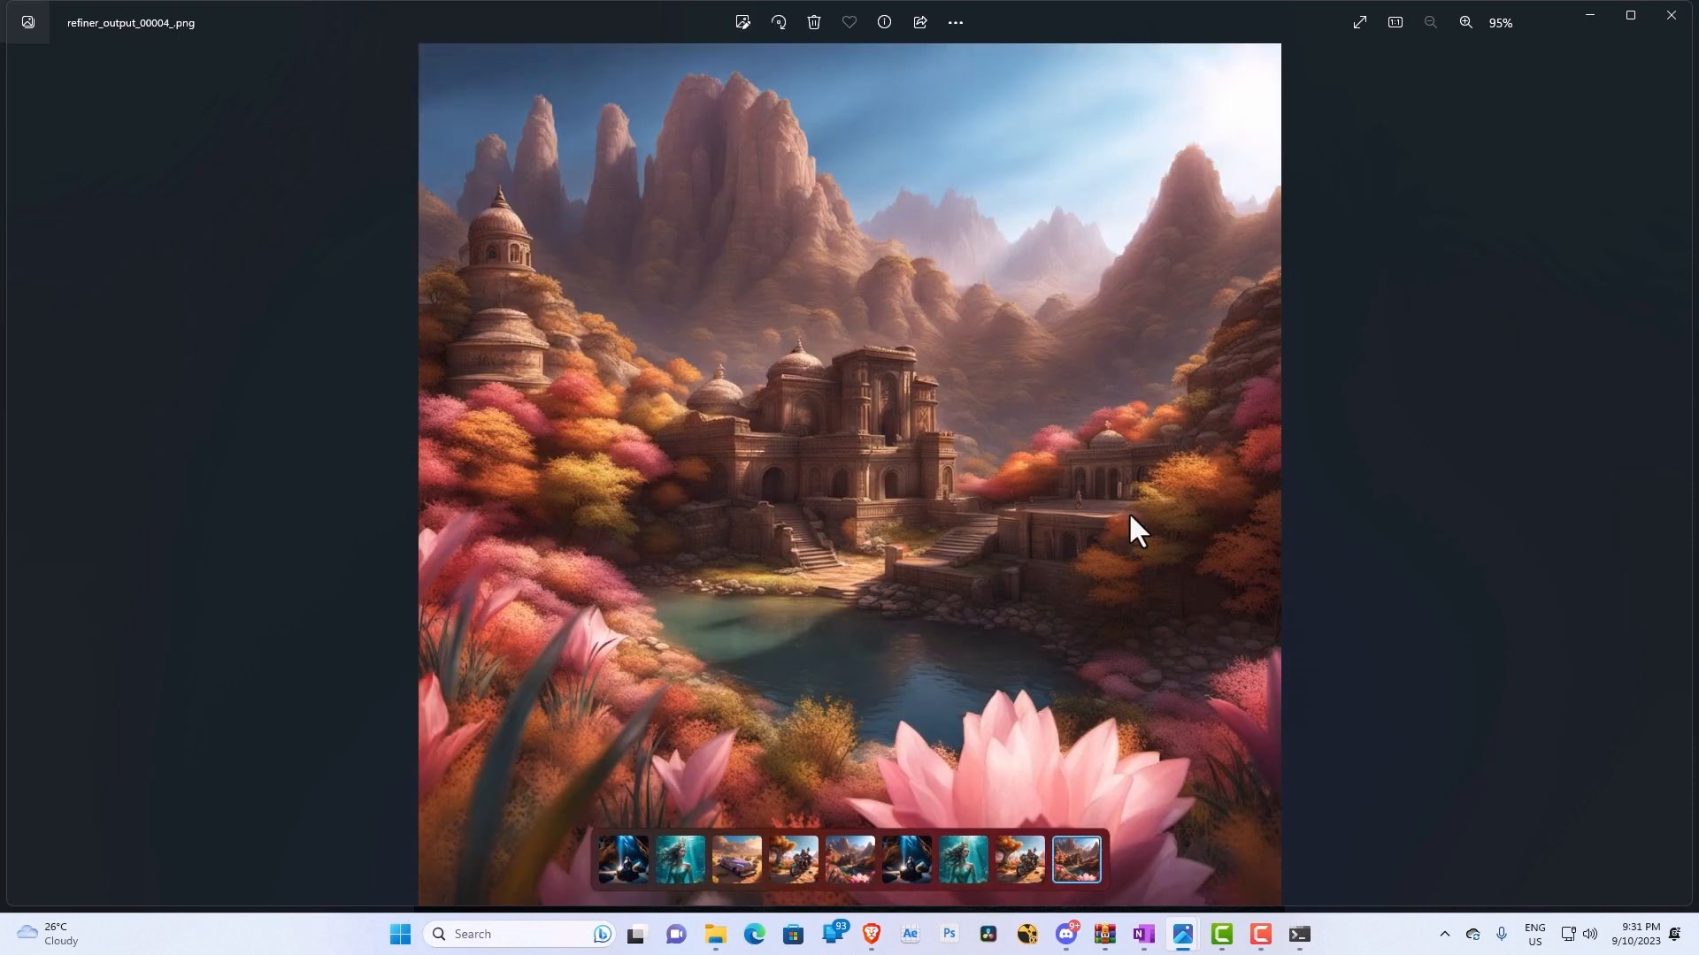
pyautogui.click(1676, 22)
pyautogui.moveTo(1165, 583)
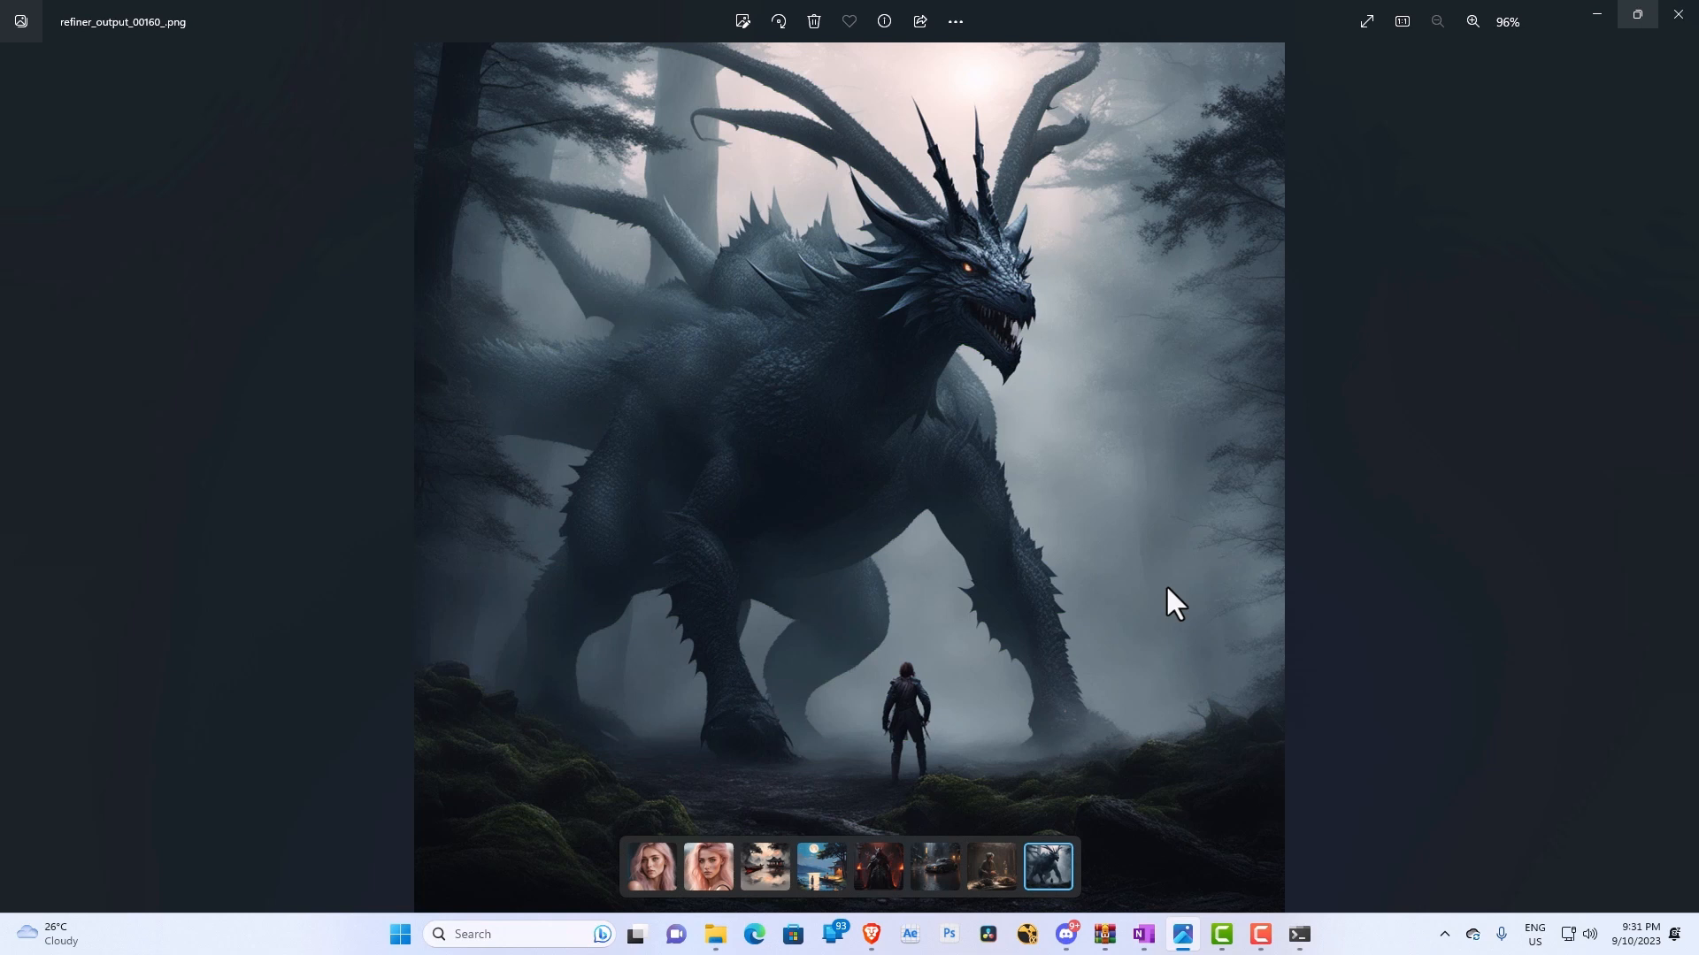
pyautogui.click(1596, 14)
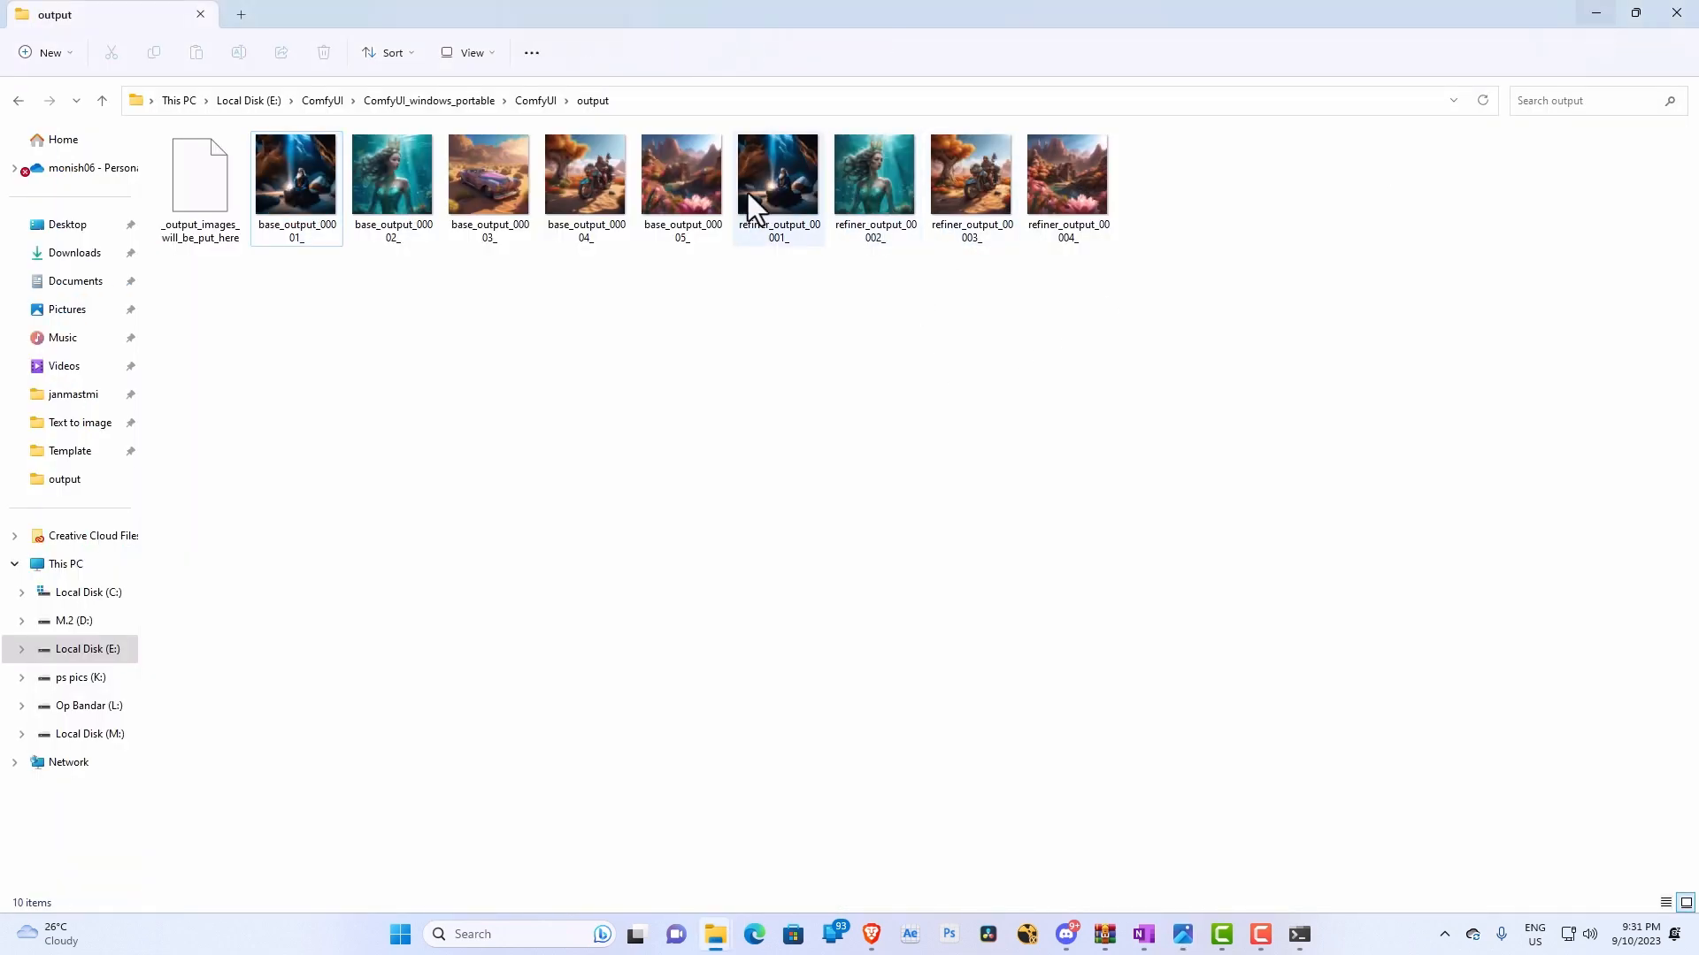
# Load the workflow and prompts embedded in base_output_00002_ into the ComfyUI canvas.
pyautogui.click(404, 193)
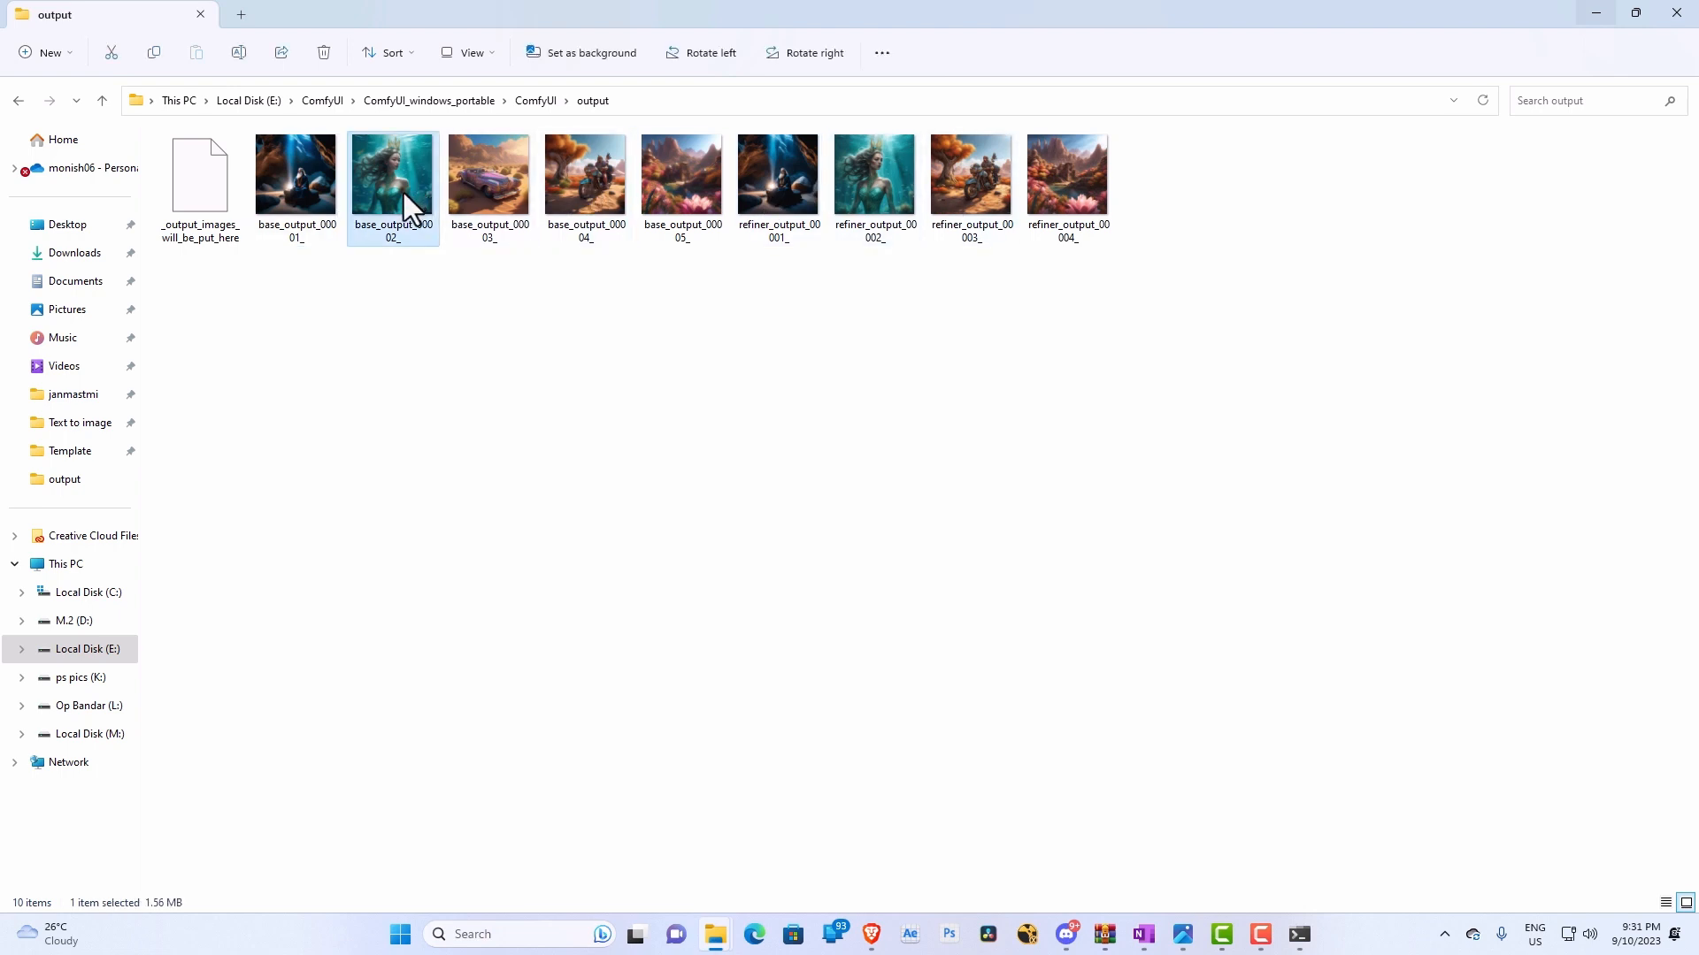
pyautogui.click(448, 349)
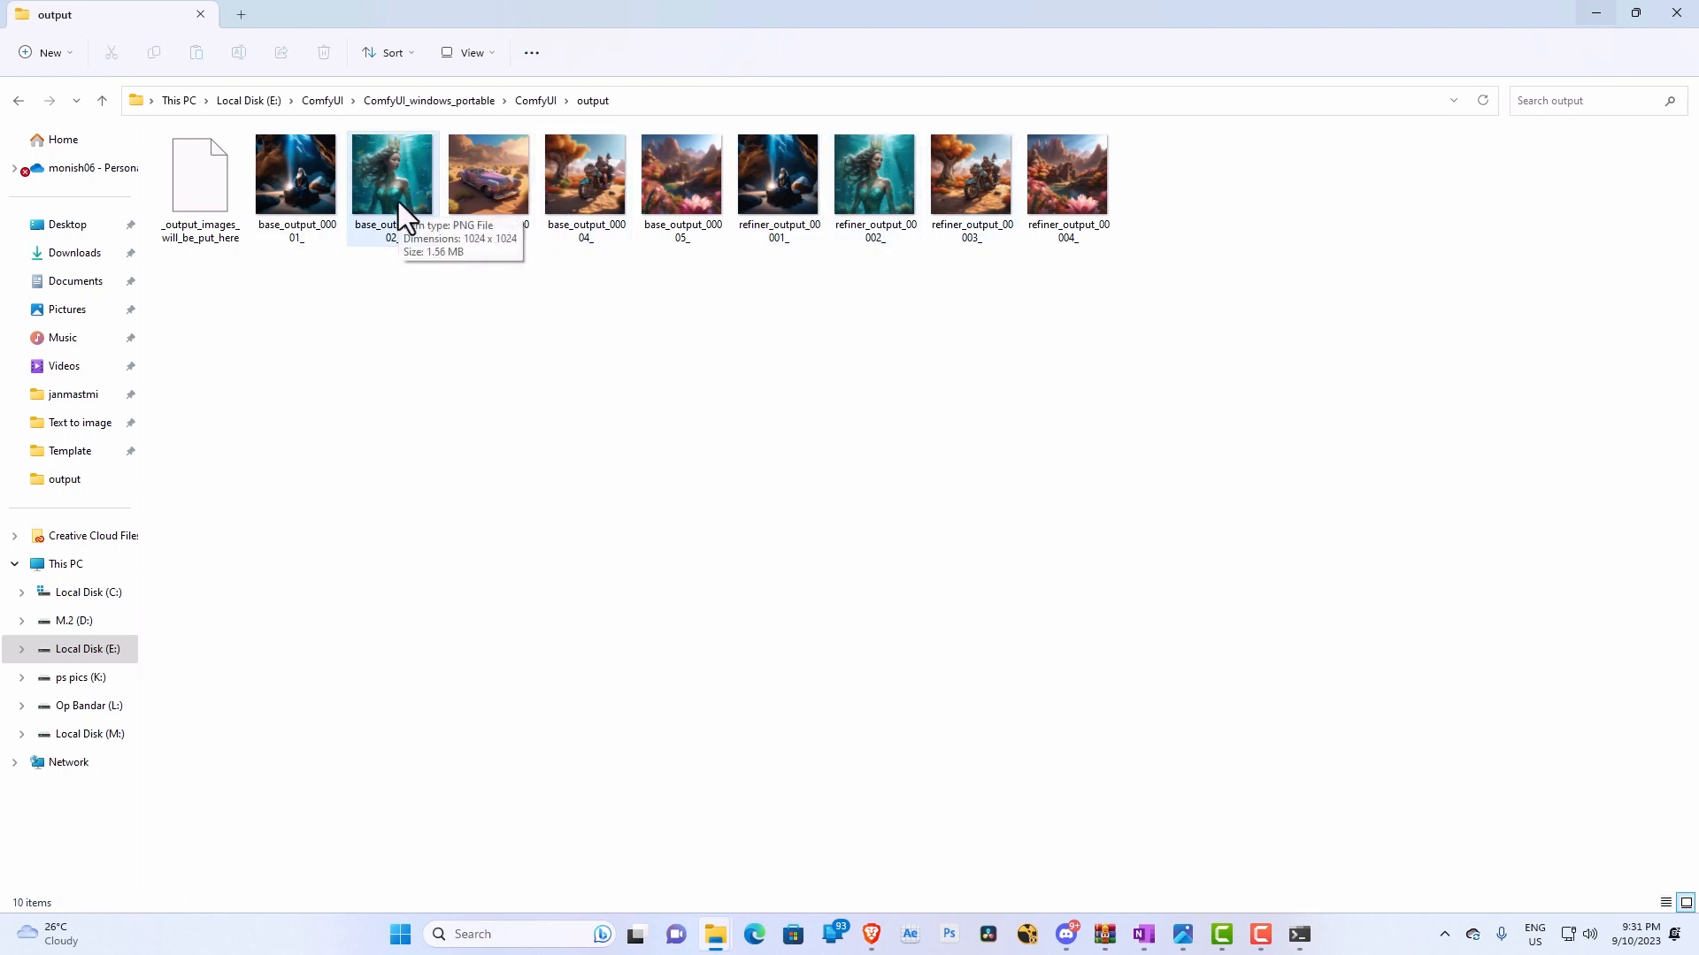
pyautogui.click(400, 201)
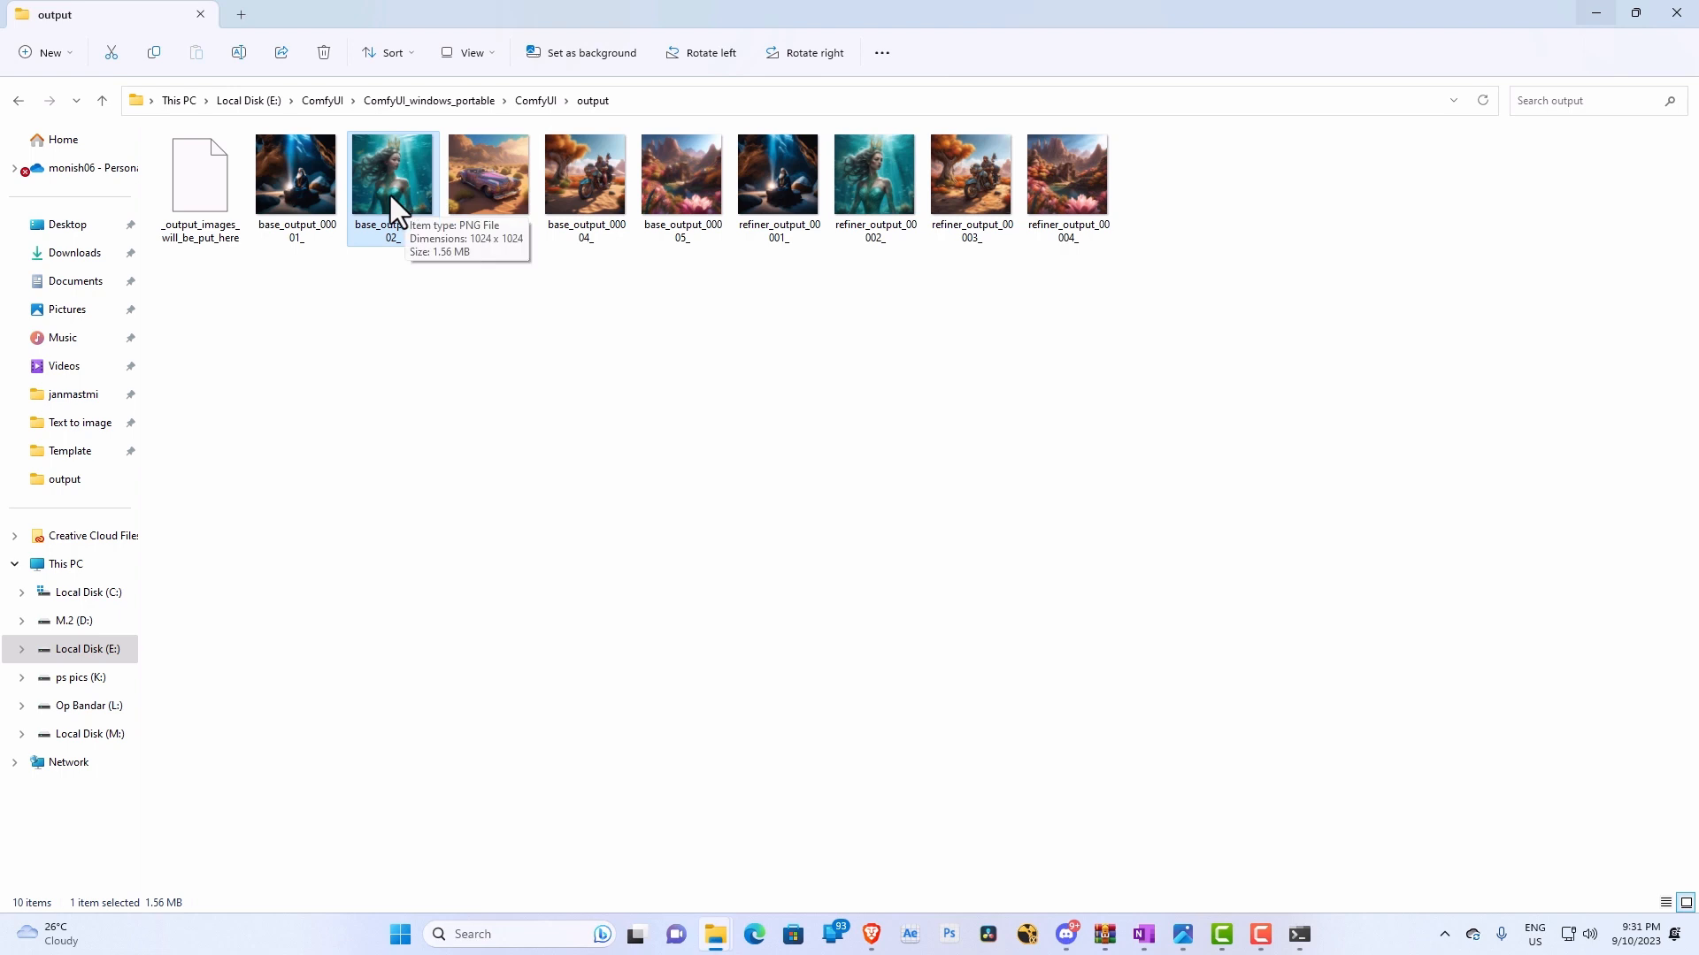
pyautogui.moveTo(390, 193); pyautogui.dragTo(43, 625)
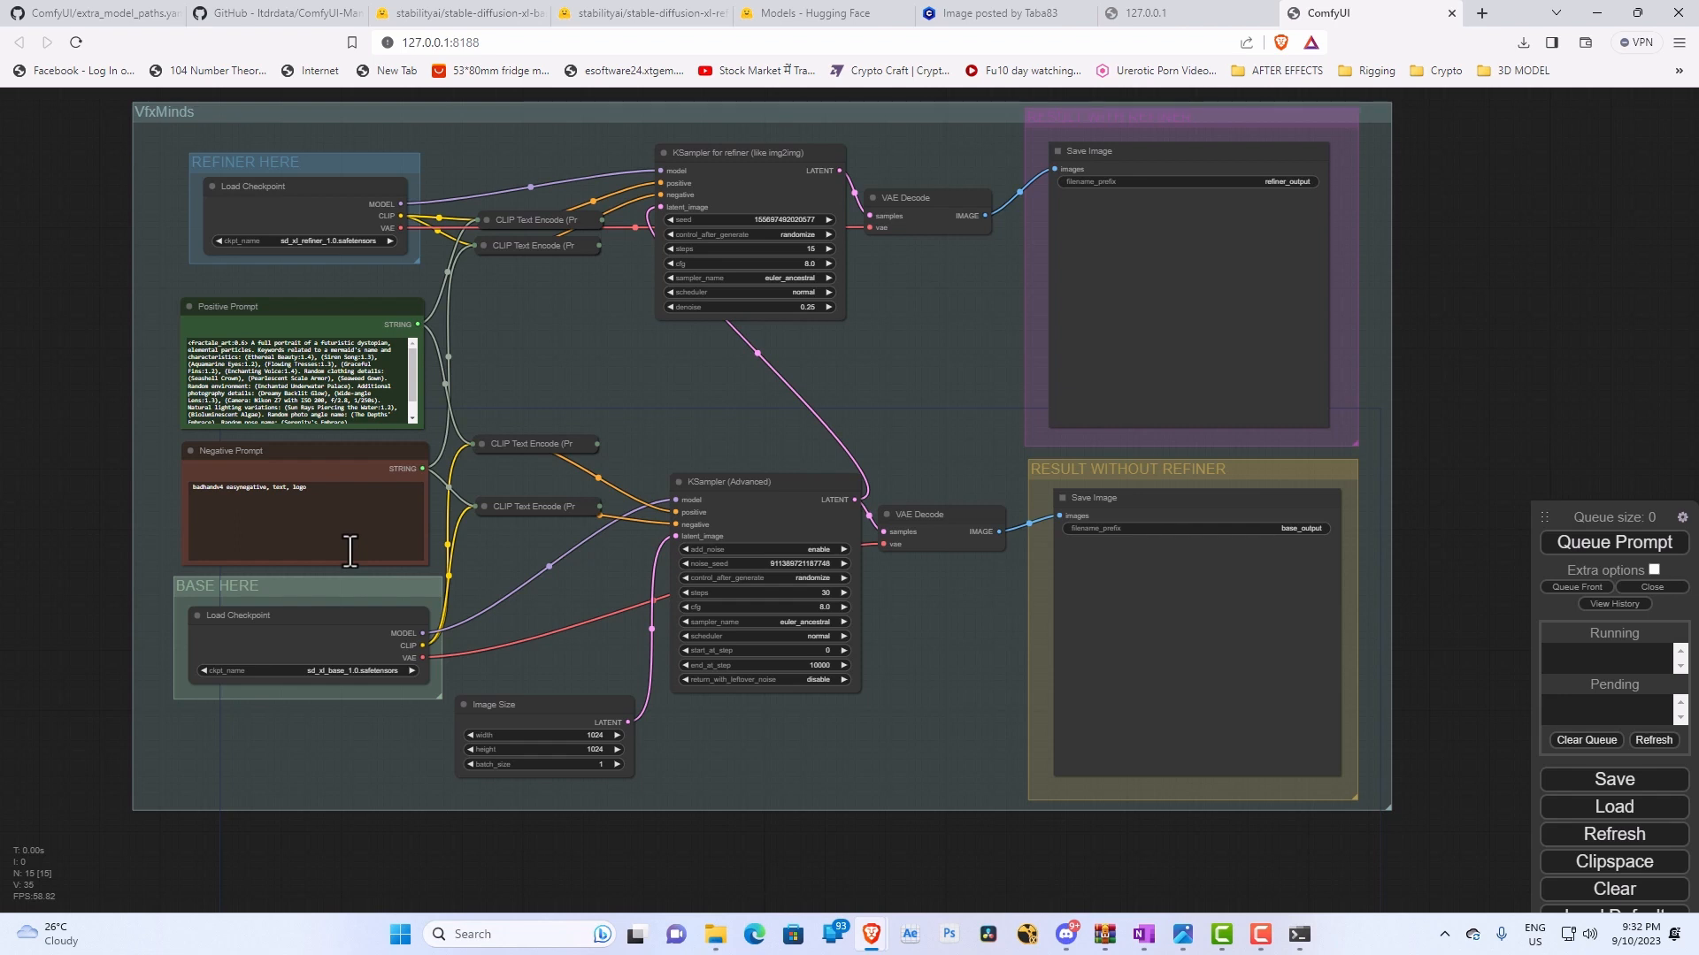
# Generate new base and refiner images in ComfyUI from the loaded mermaid workflow.
pyautogui.moveTo(715, 934)
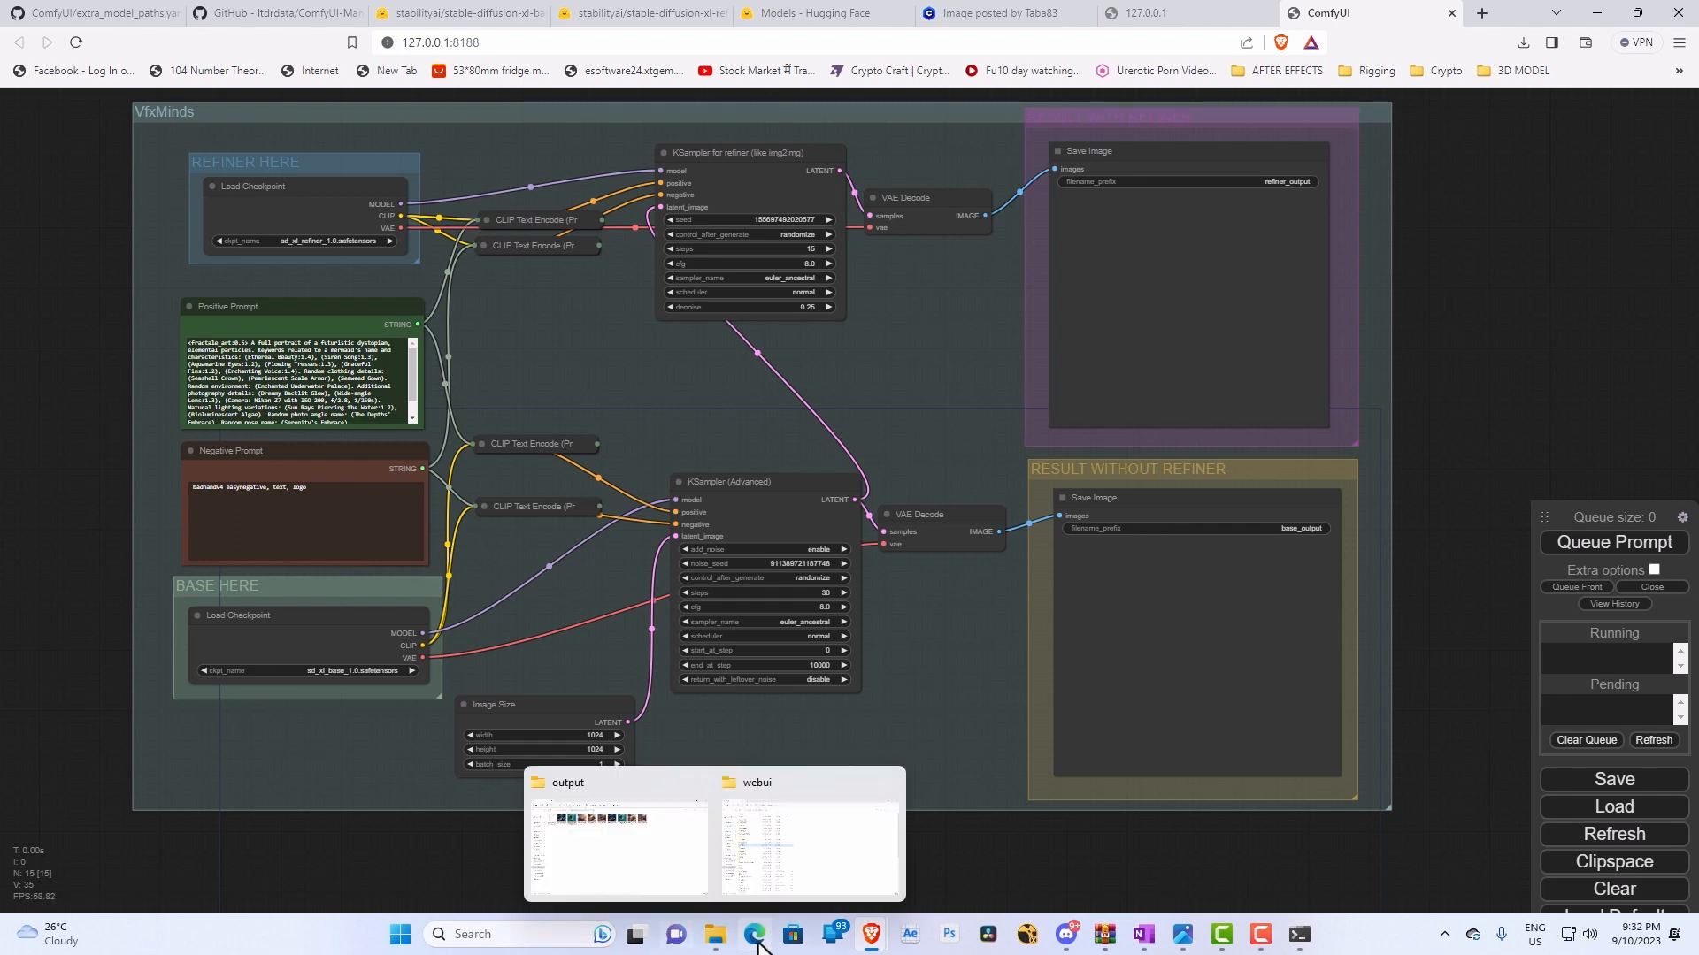
pyautogui.click(671, 865)
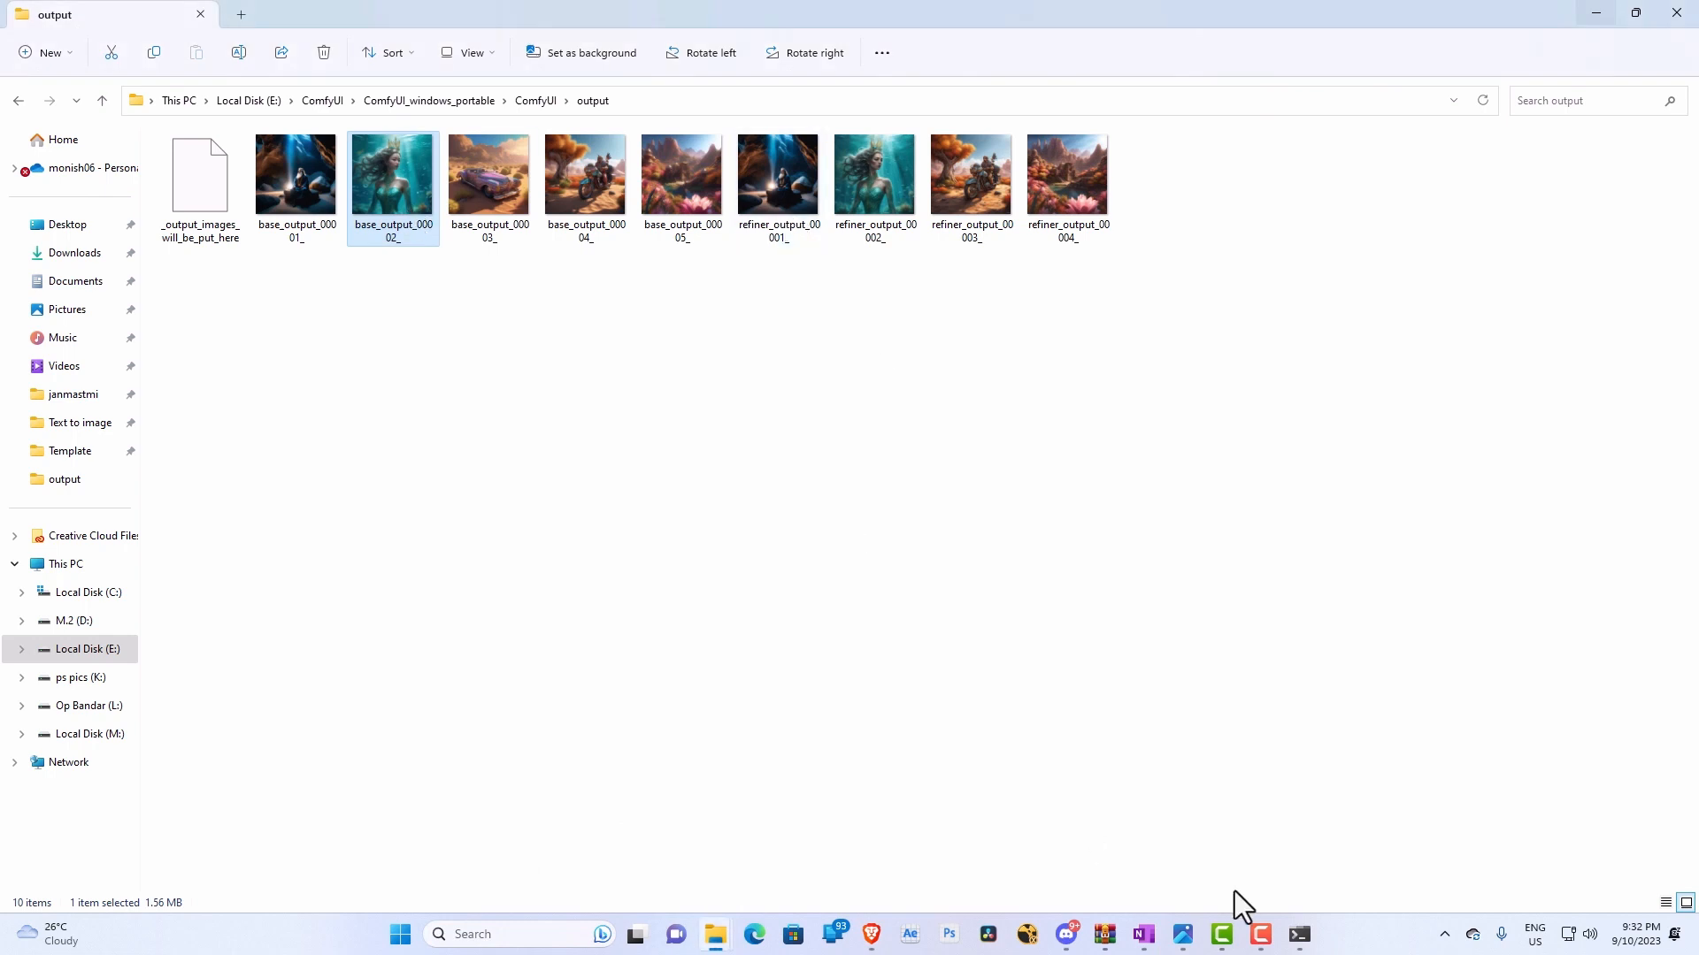
pyautogui.moveTo(872, 931)
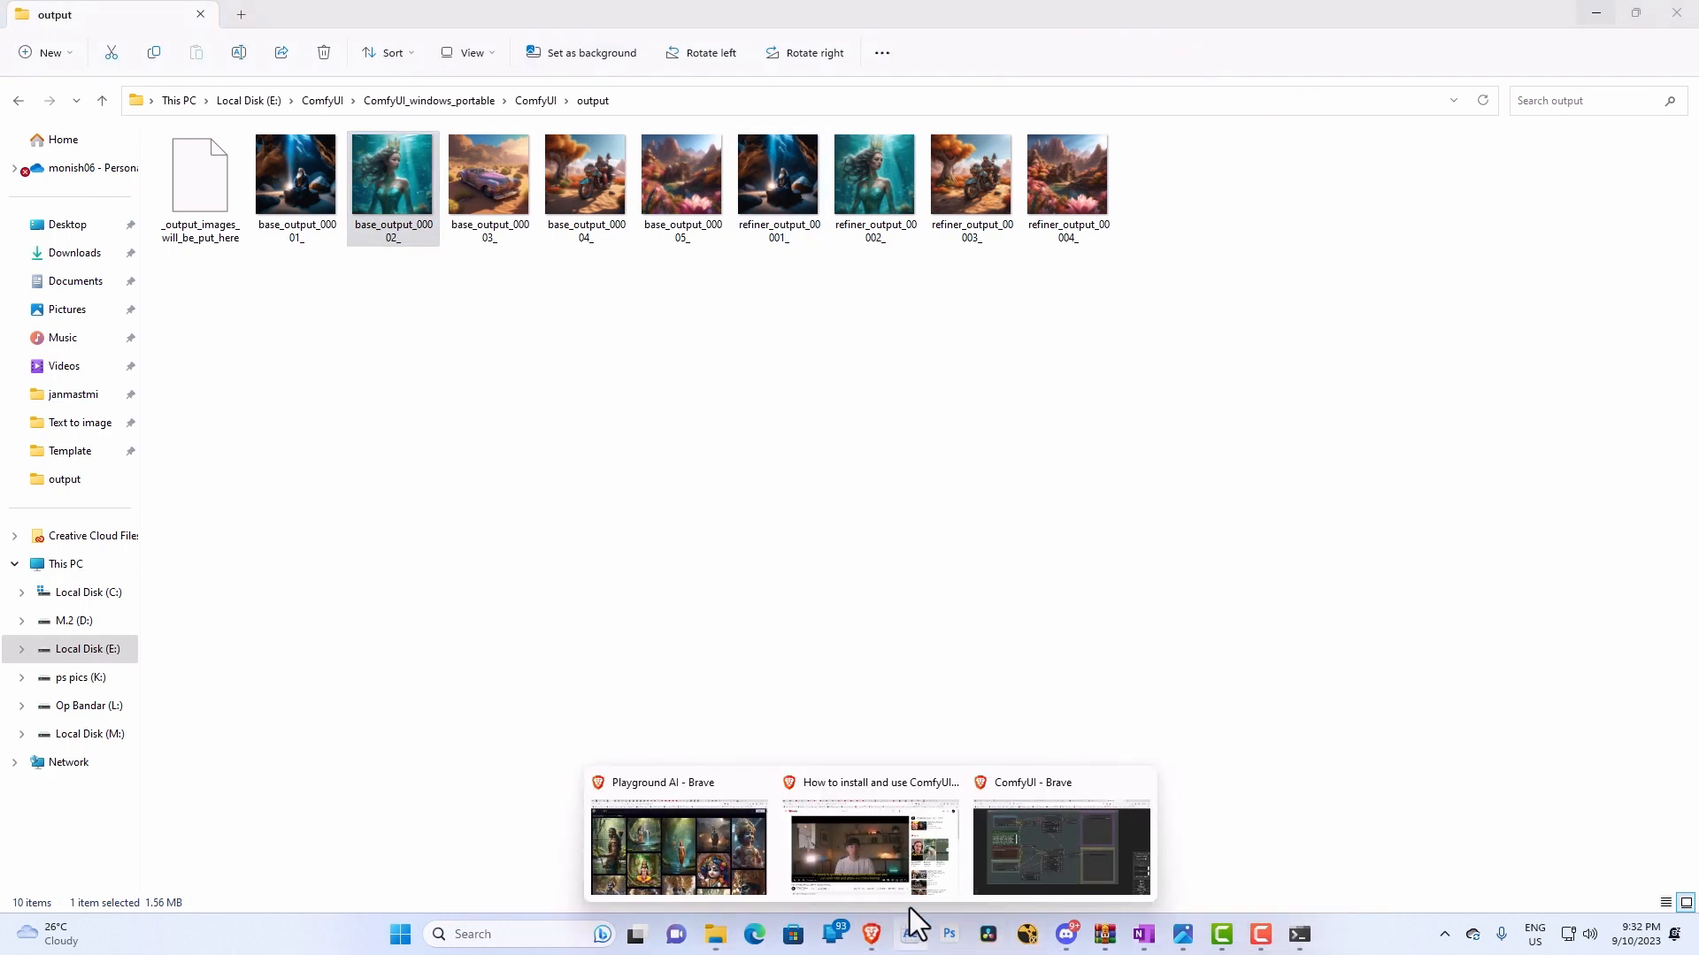
pyautogui.click(1097, 869)
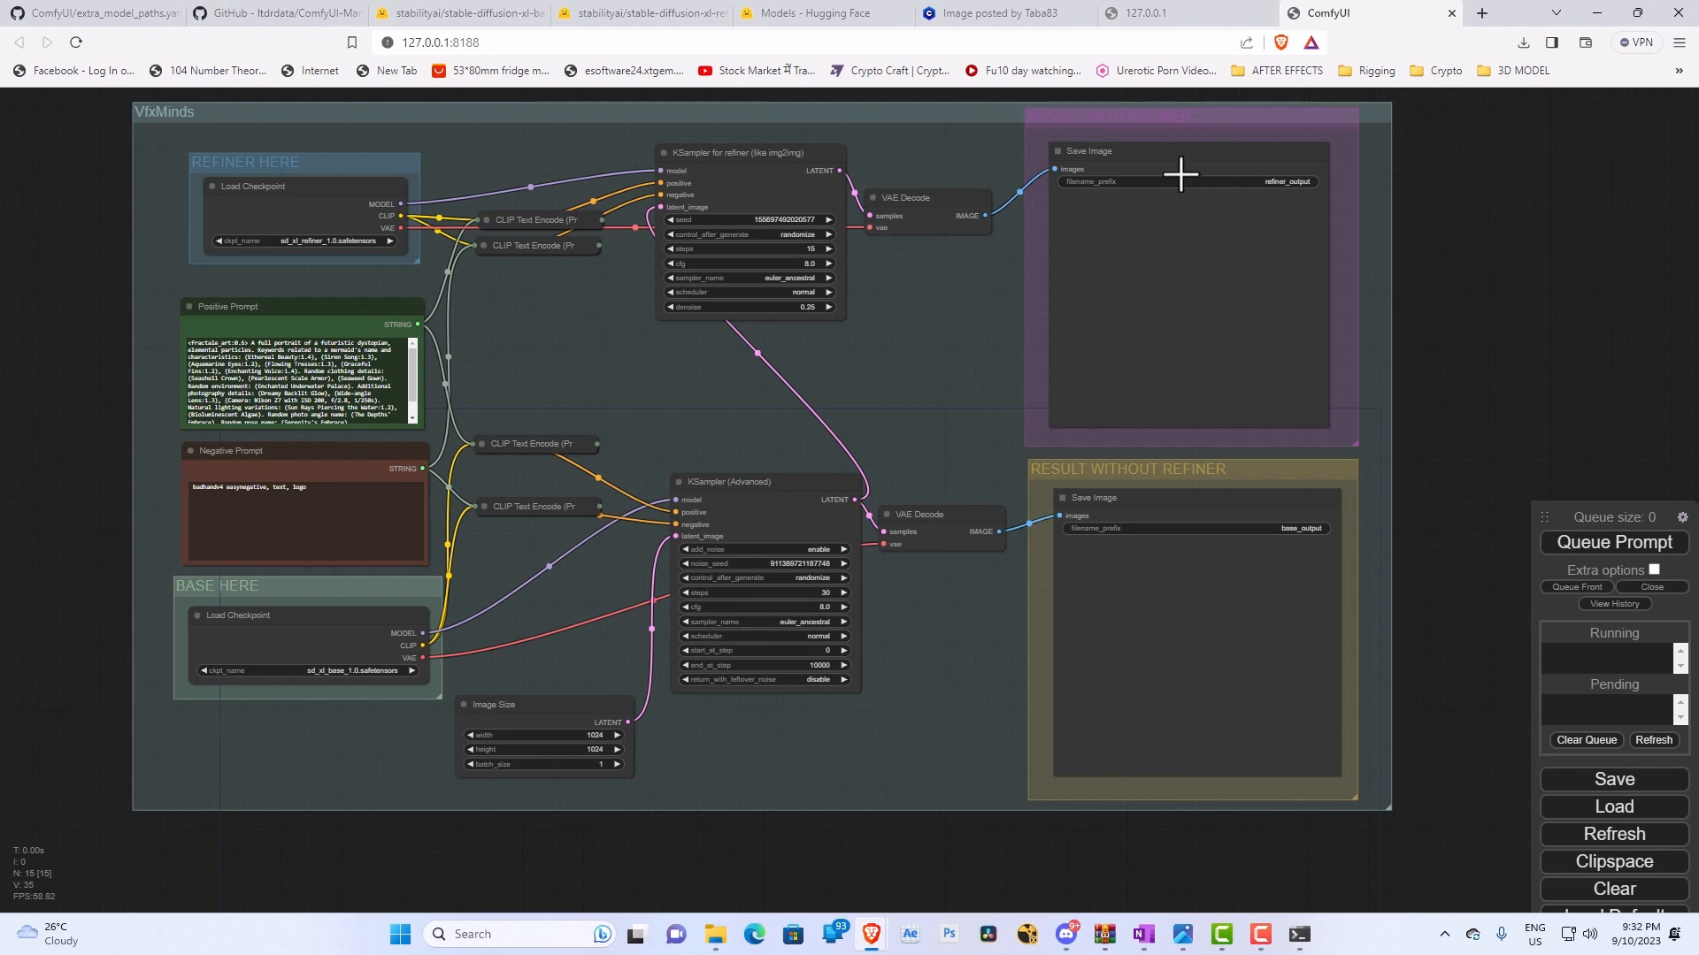
pyautogui.click(1622, 543)
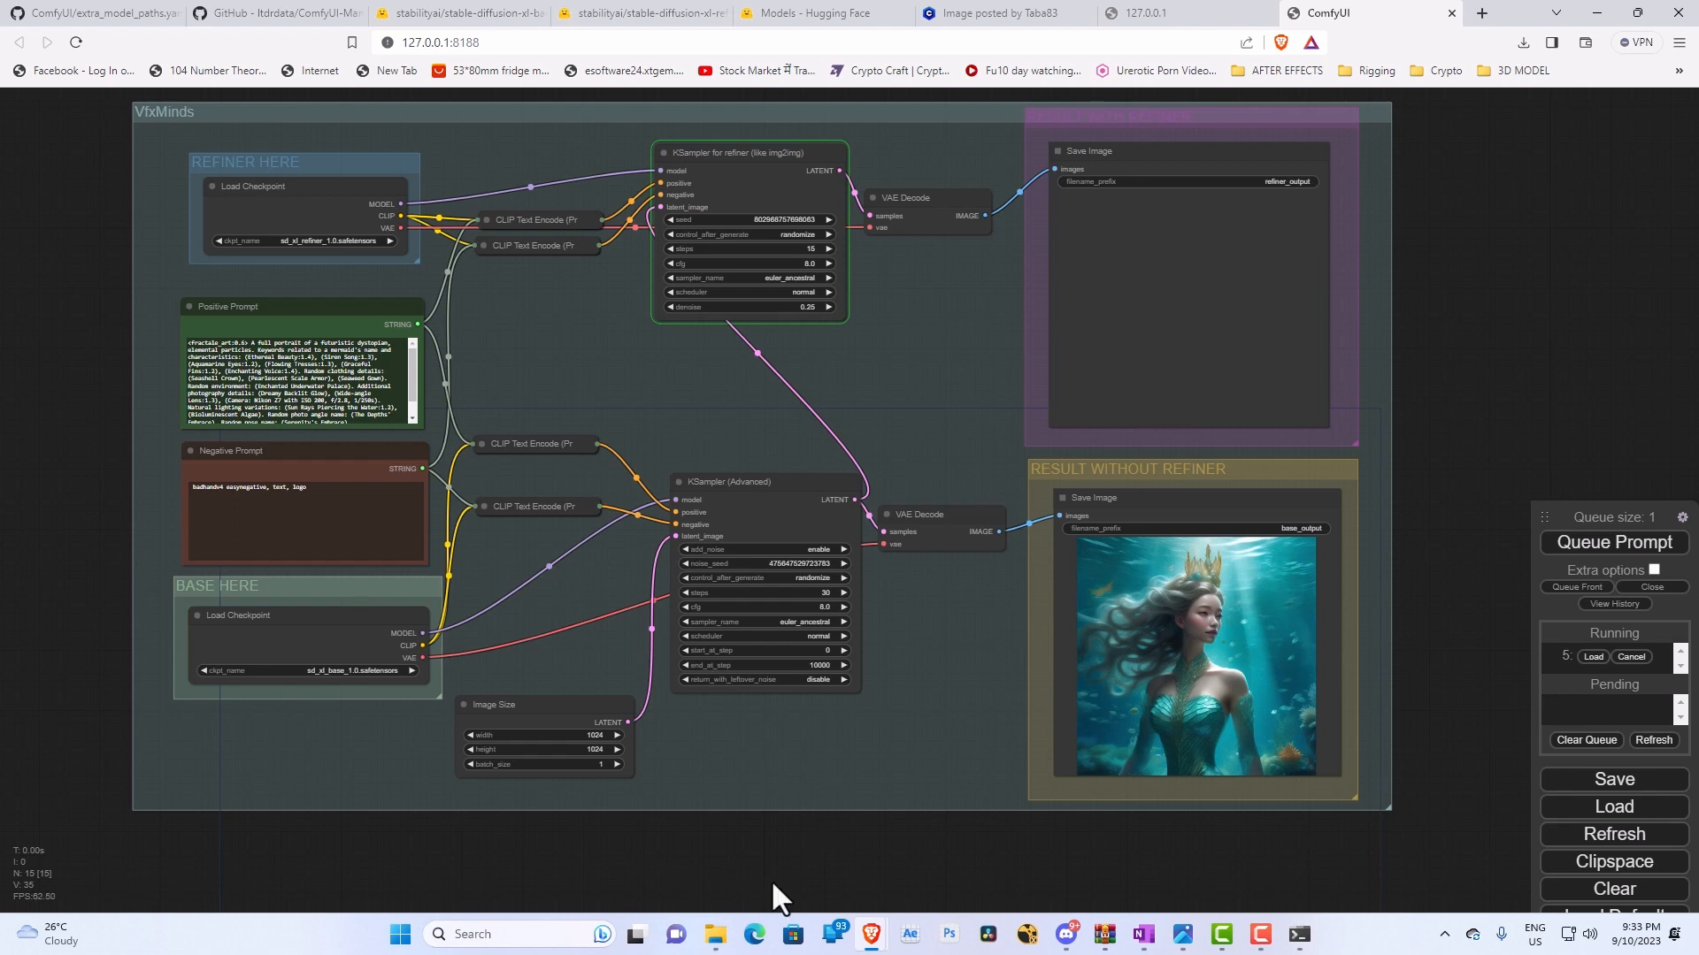
# Open base_output_00006_ from the output folder in Photos and compare it with the earlier refiner_output_00002_ mermaid image.
pyautogui.moveTo(715, 934)
pyautogui.click(655, 862)
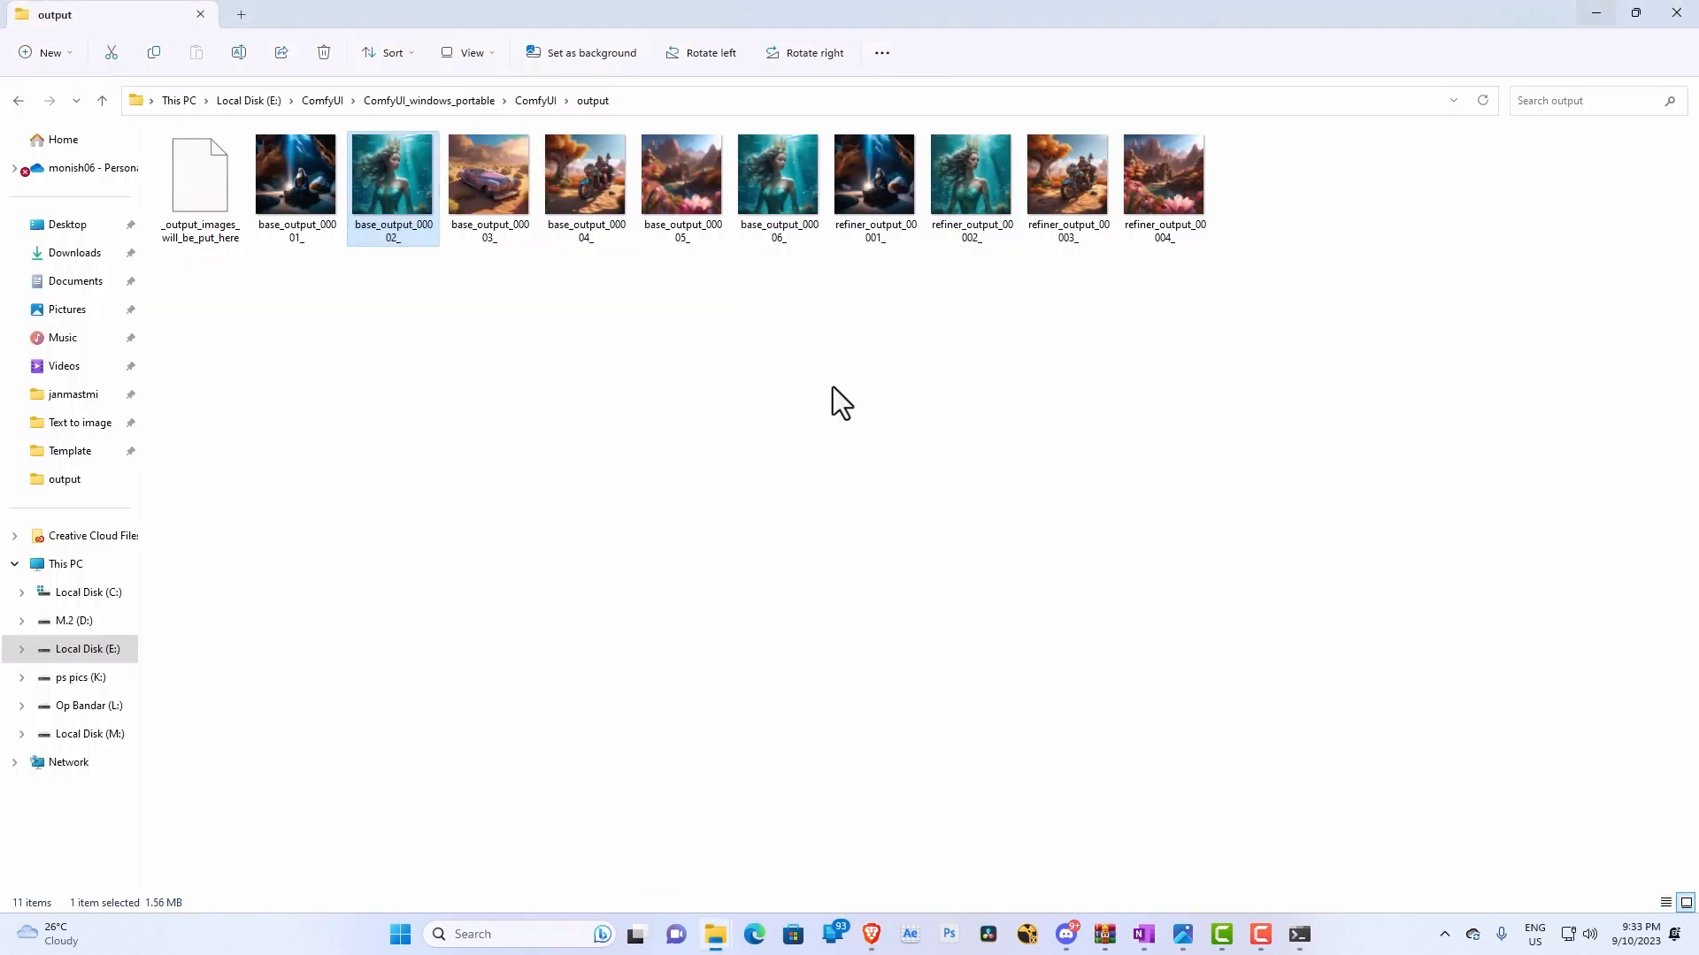
pyautogui.doubleClick(793, 211)
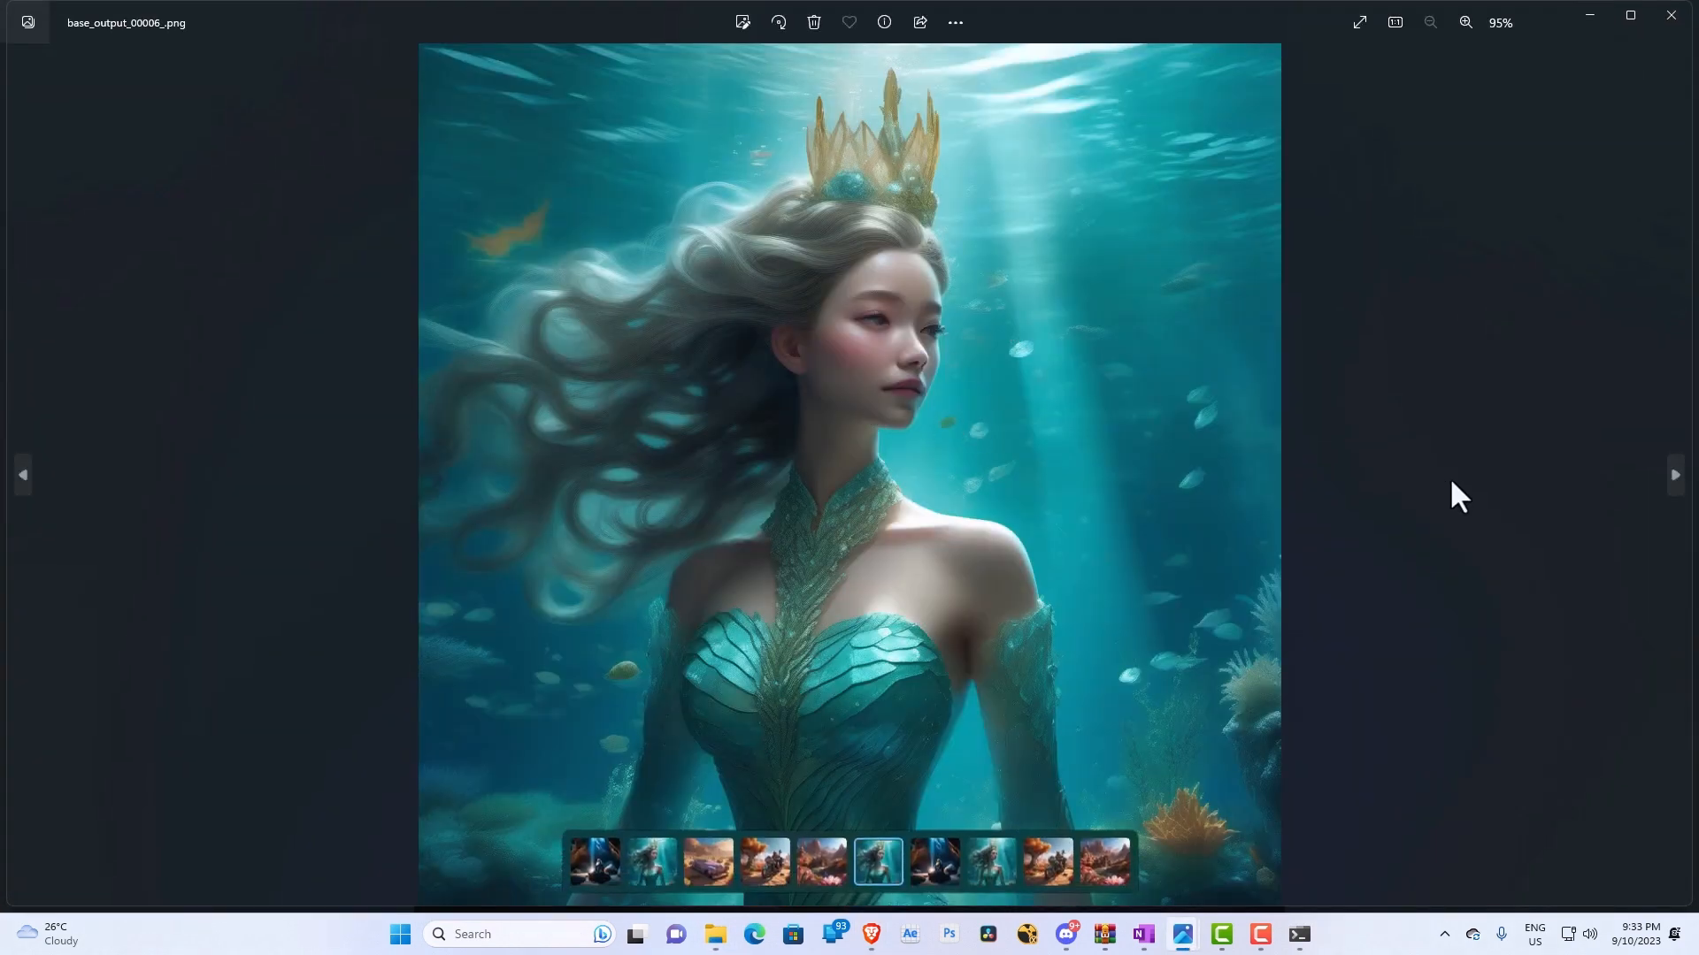
pyautogui.click(1670, 475)
pyautogui.click(1670, 475)
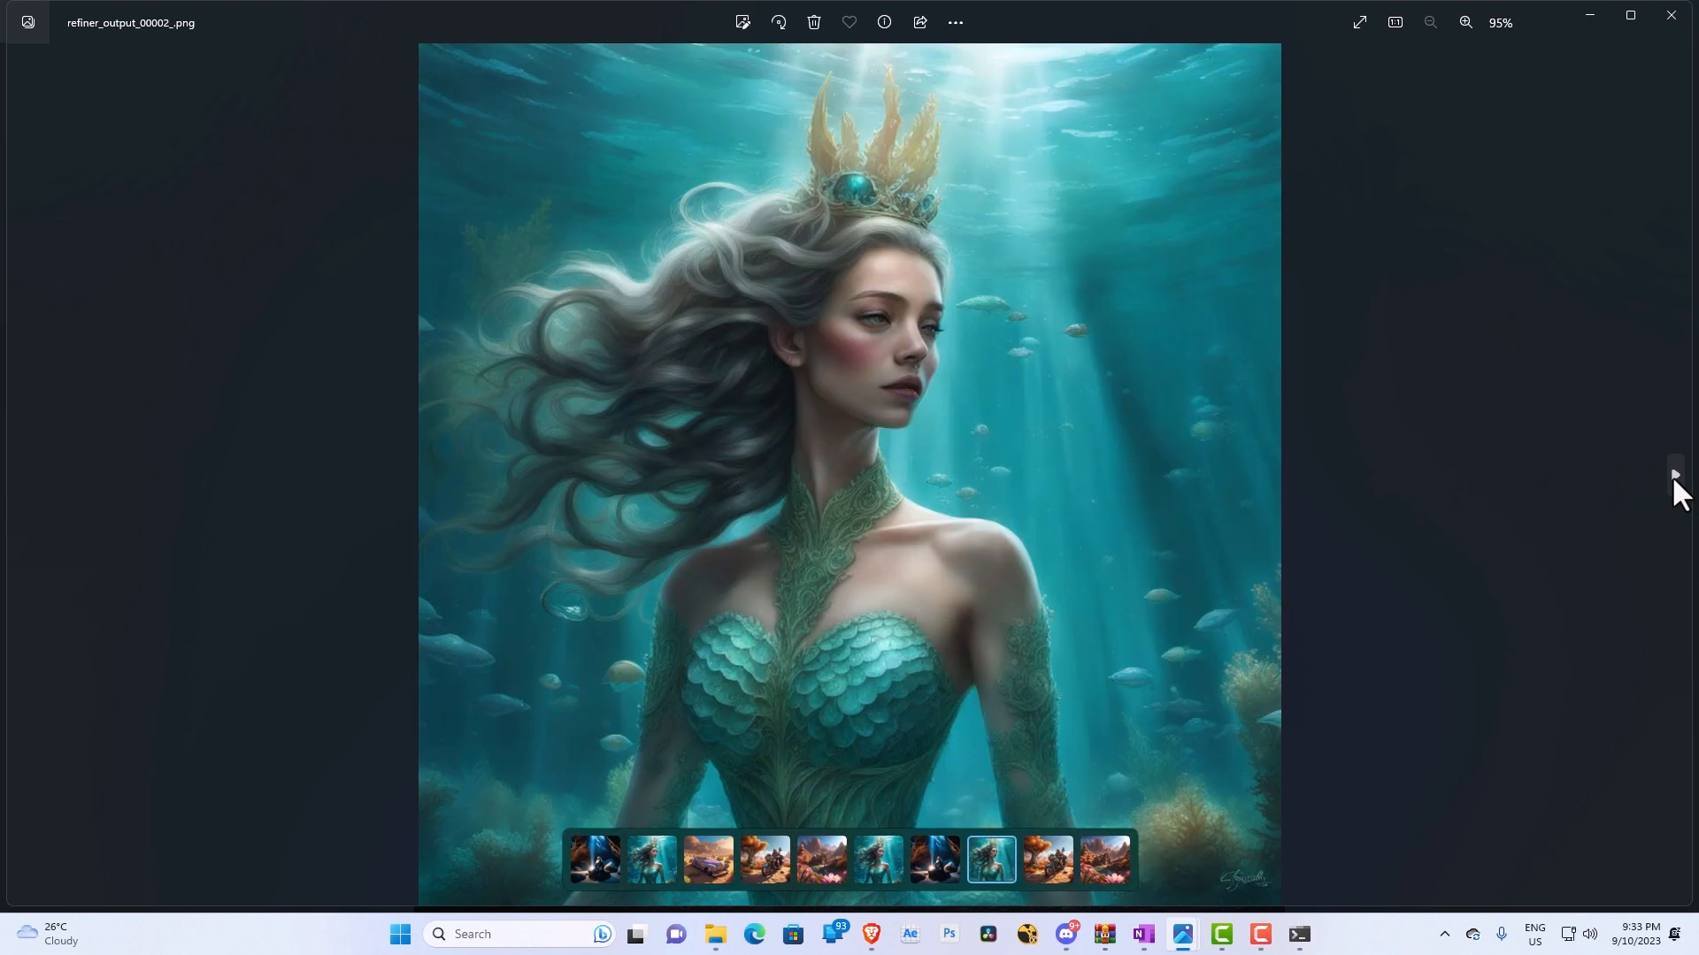
pyautogui.click(1591, 17)
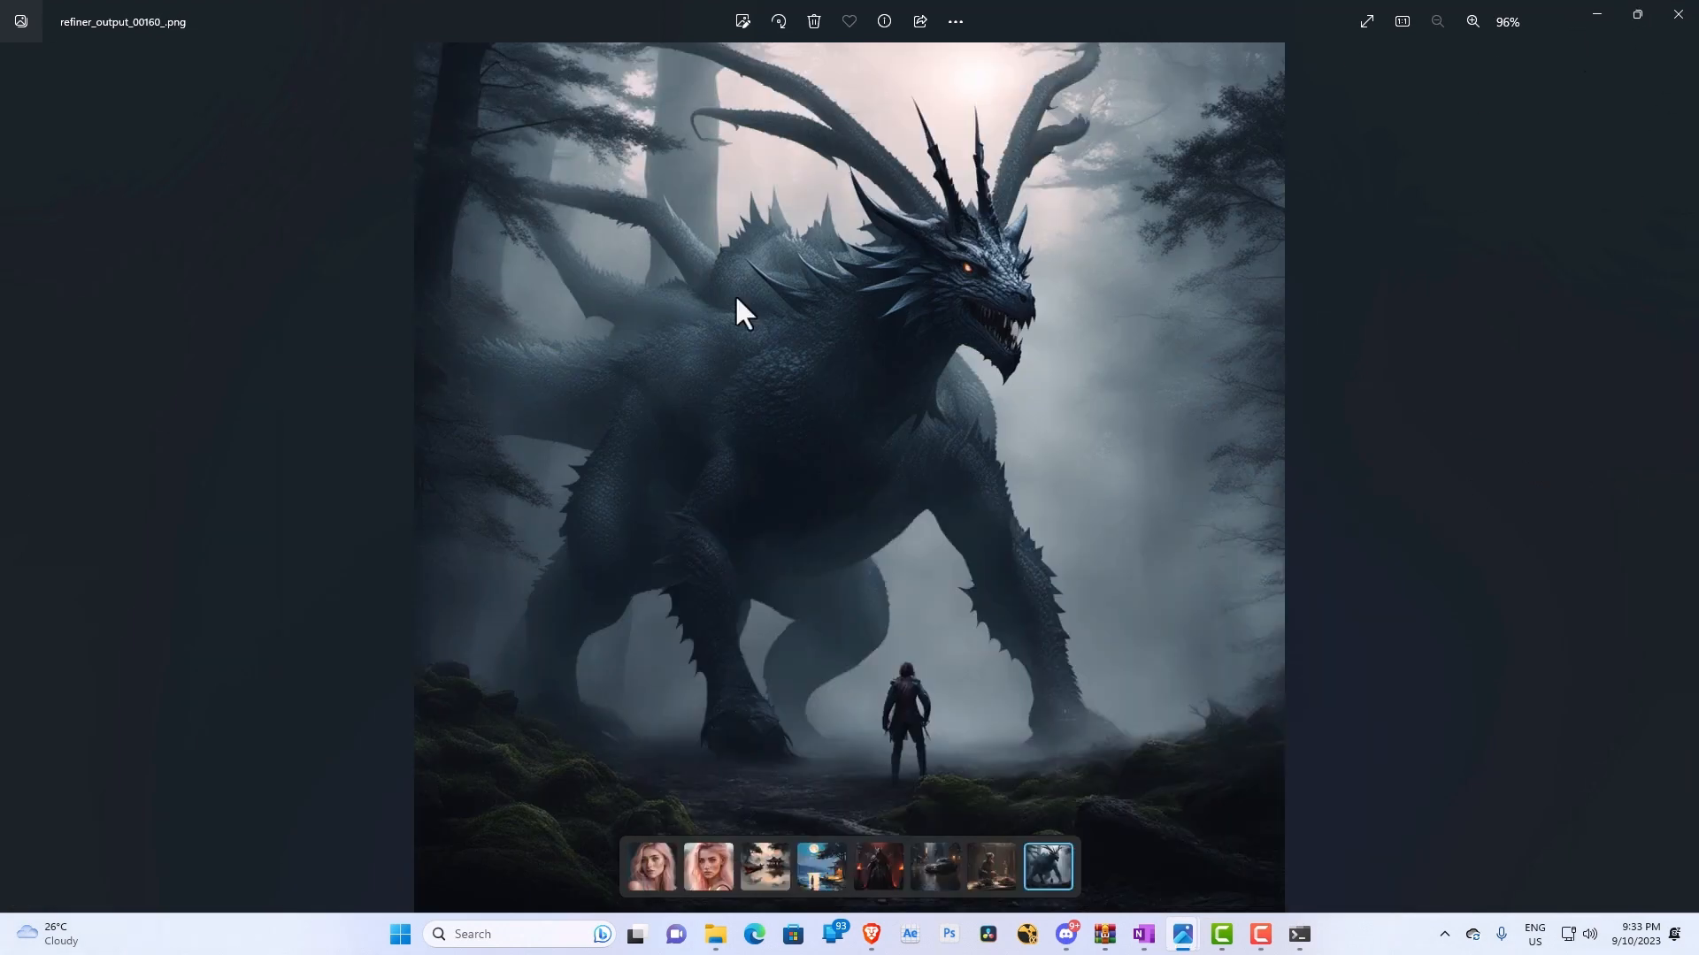
pyautogui.click(1601, 16)
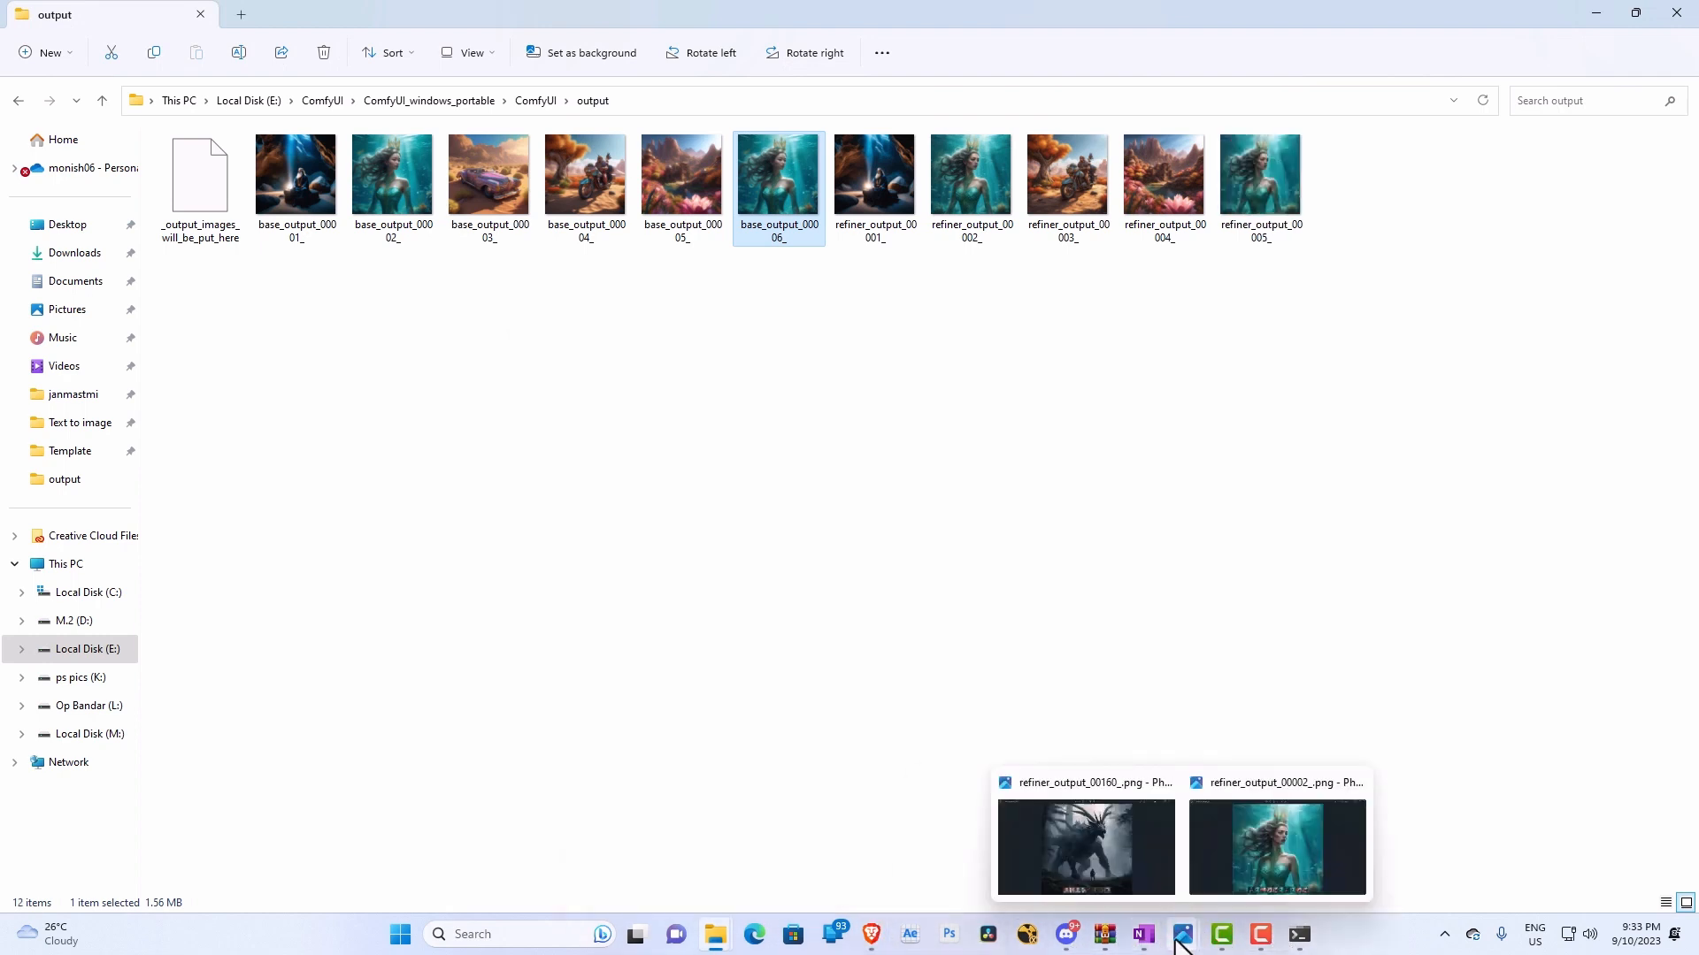
# Switch back to ComfyUI and browse the sampling and loaders categories of nodes that can be added.
pyautogui.moveTo(719, 944)
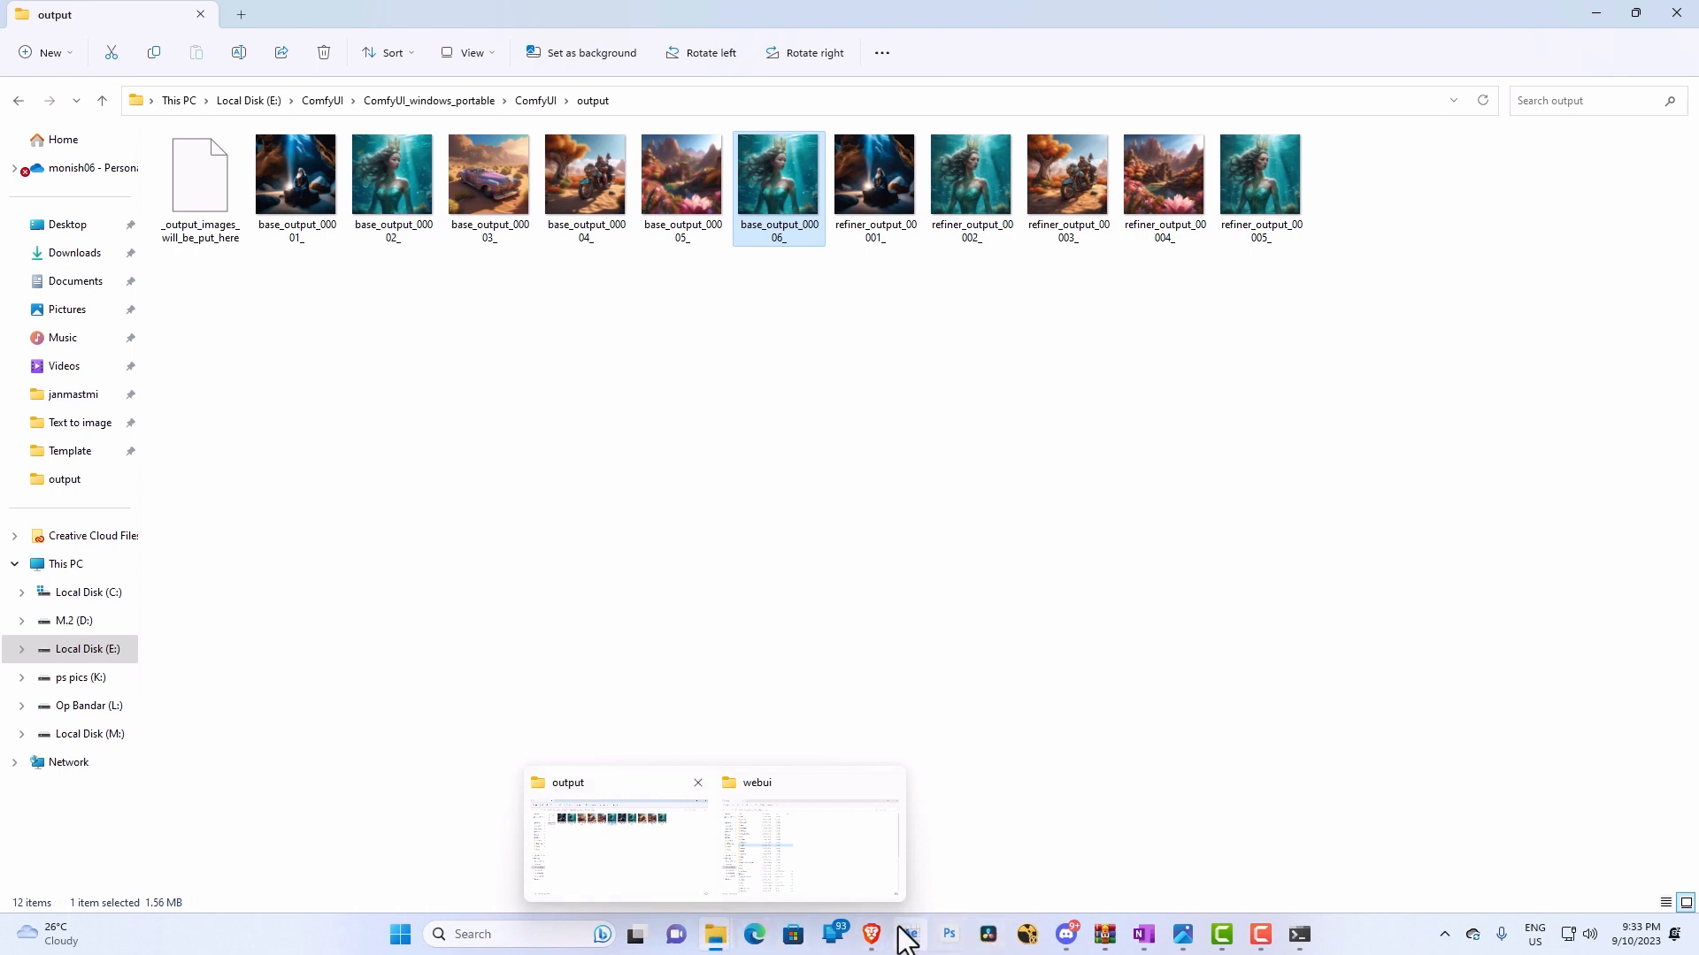
pyautogui.click(869, 934)
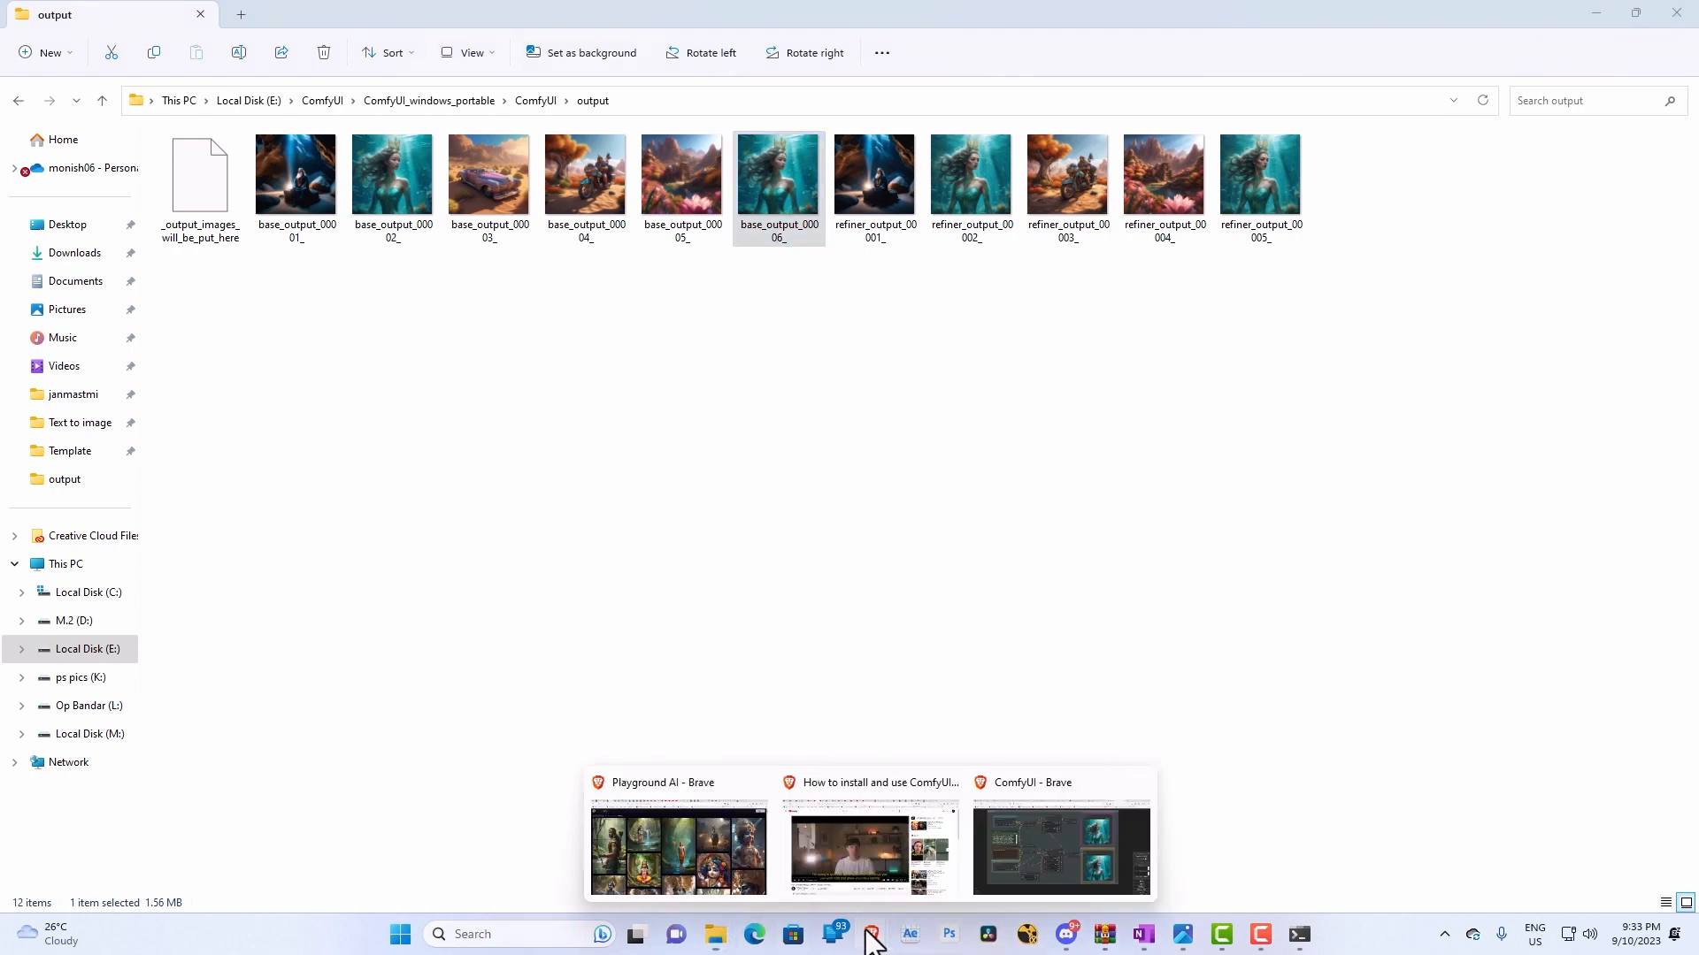
pyautogui.click(1022, 846)
pyautogui.scroll(-1, 829, 602)
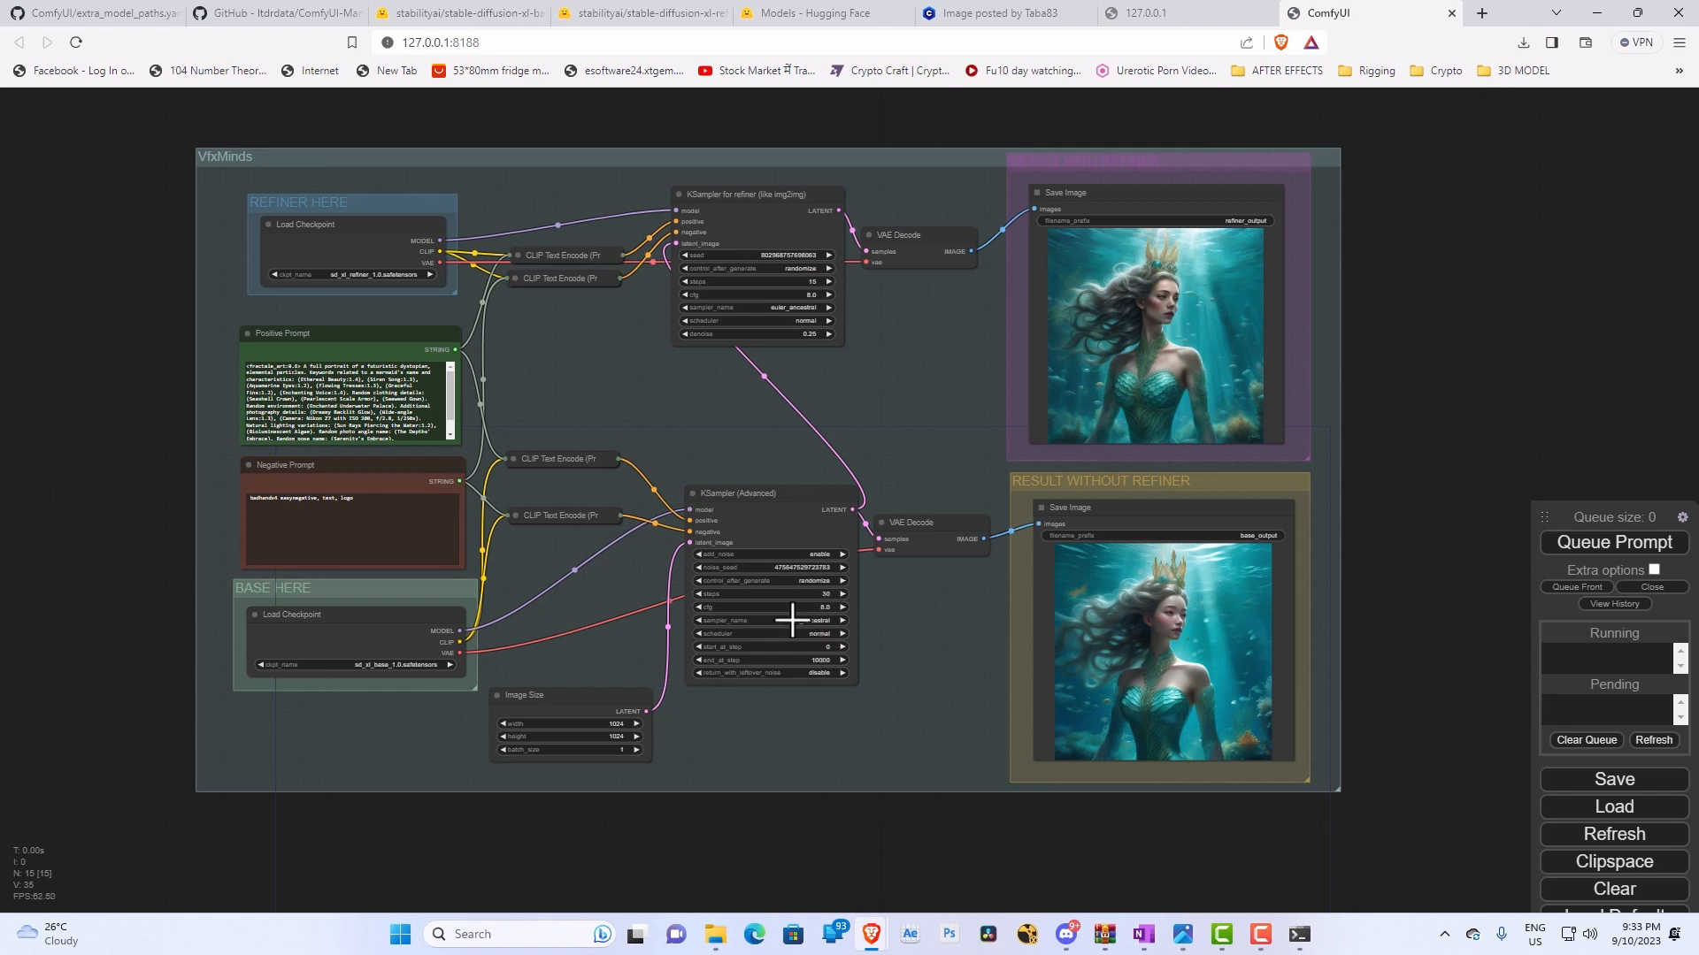
pyautogui.rightClick(736, 830)
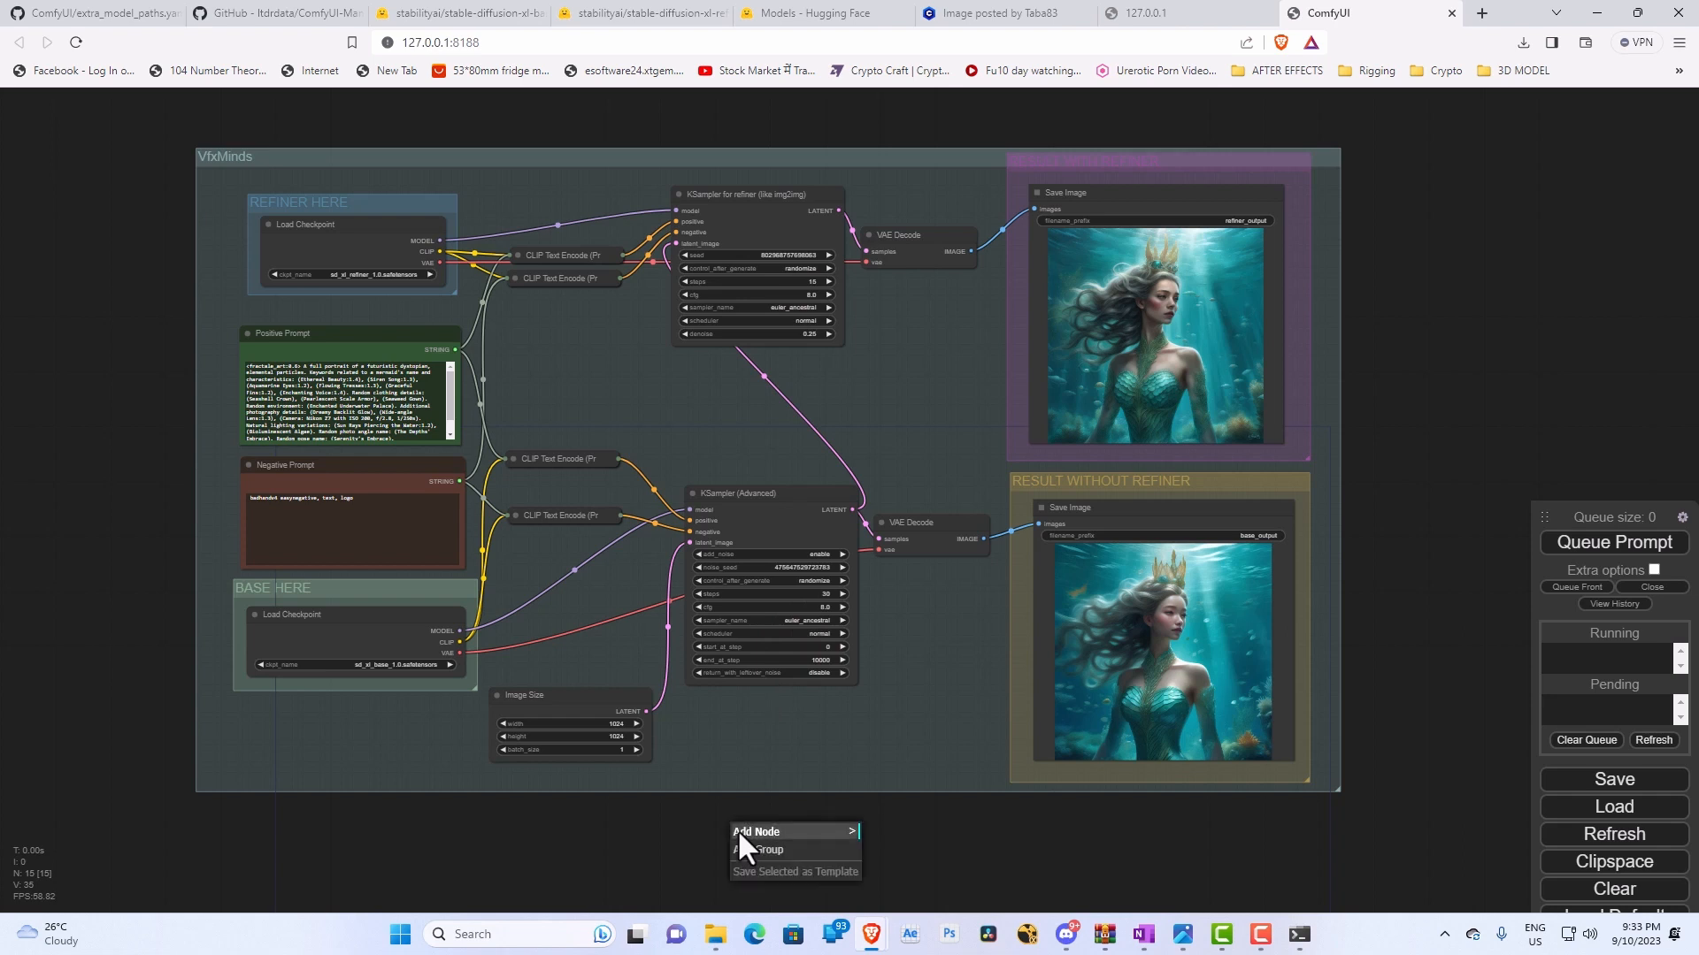
pyautogui.click(807, 836)
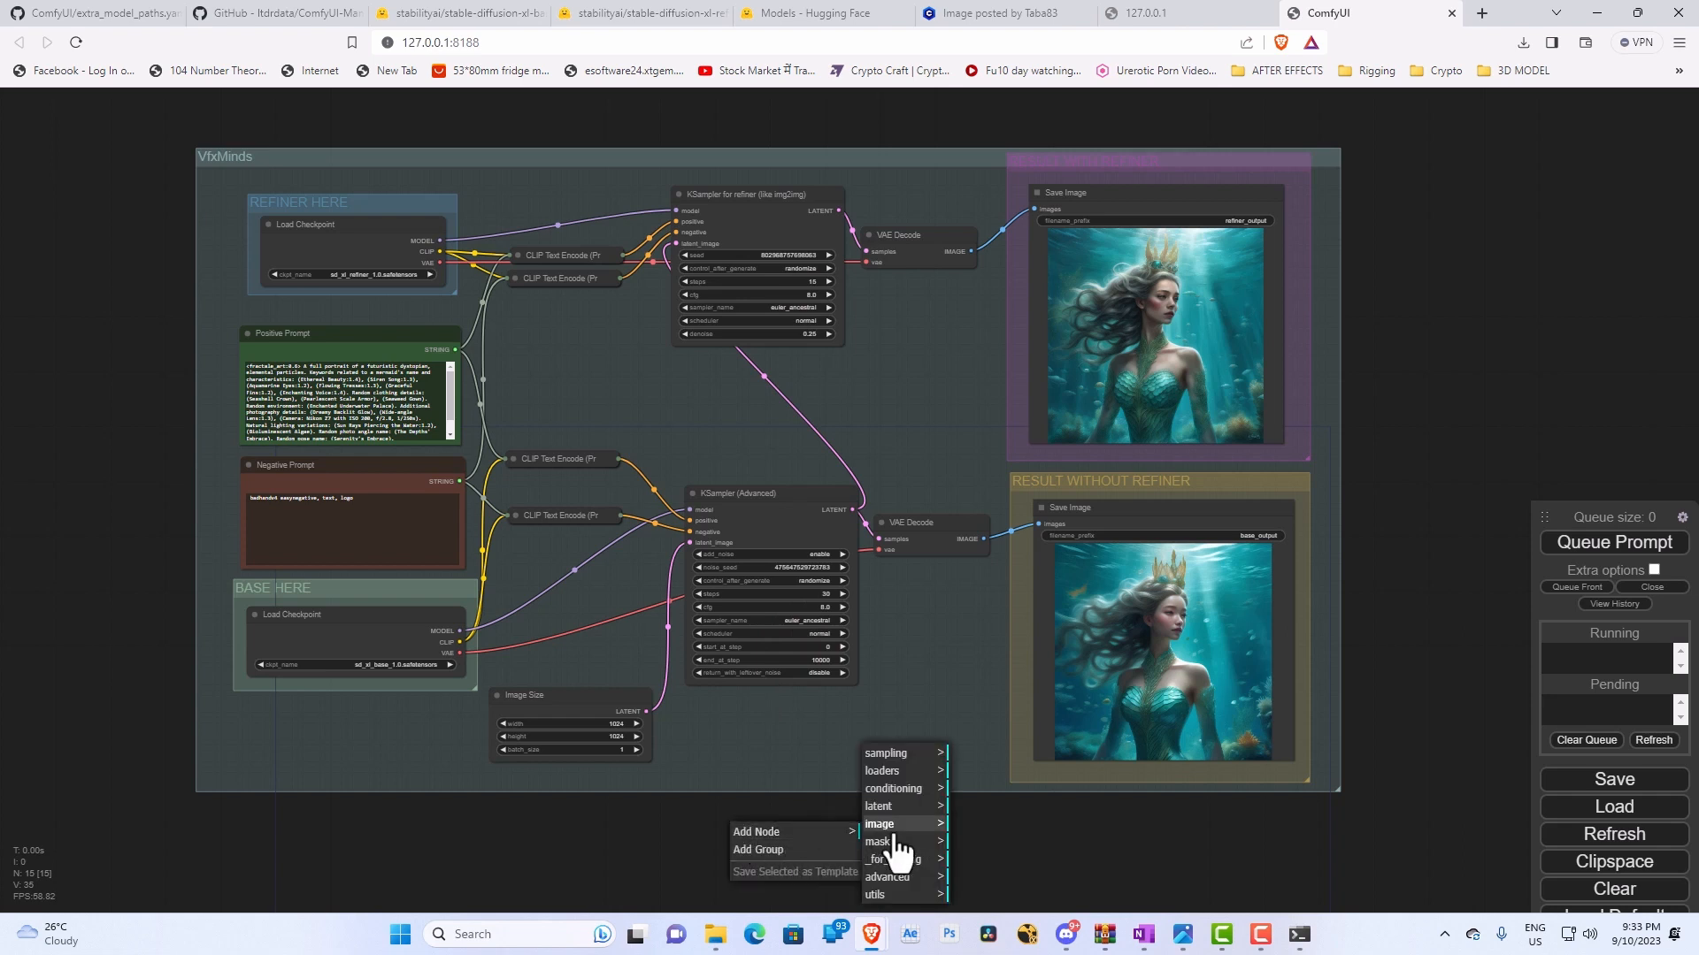
pyautogui.click(920, 755)
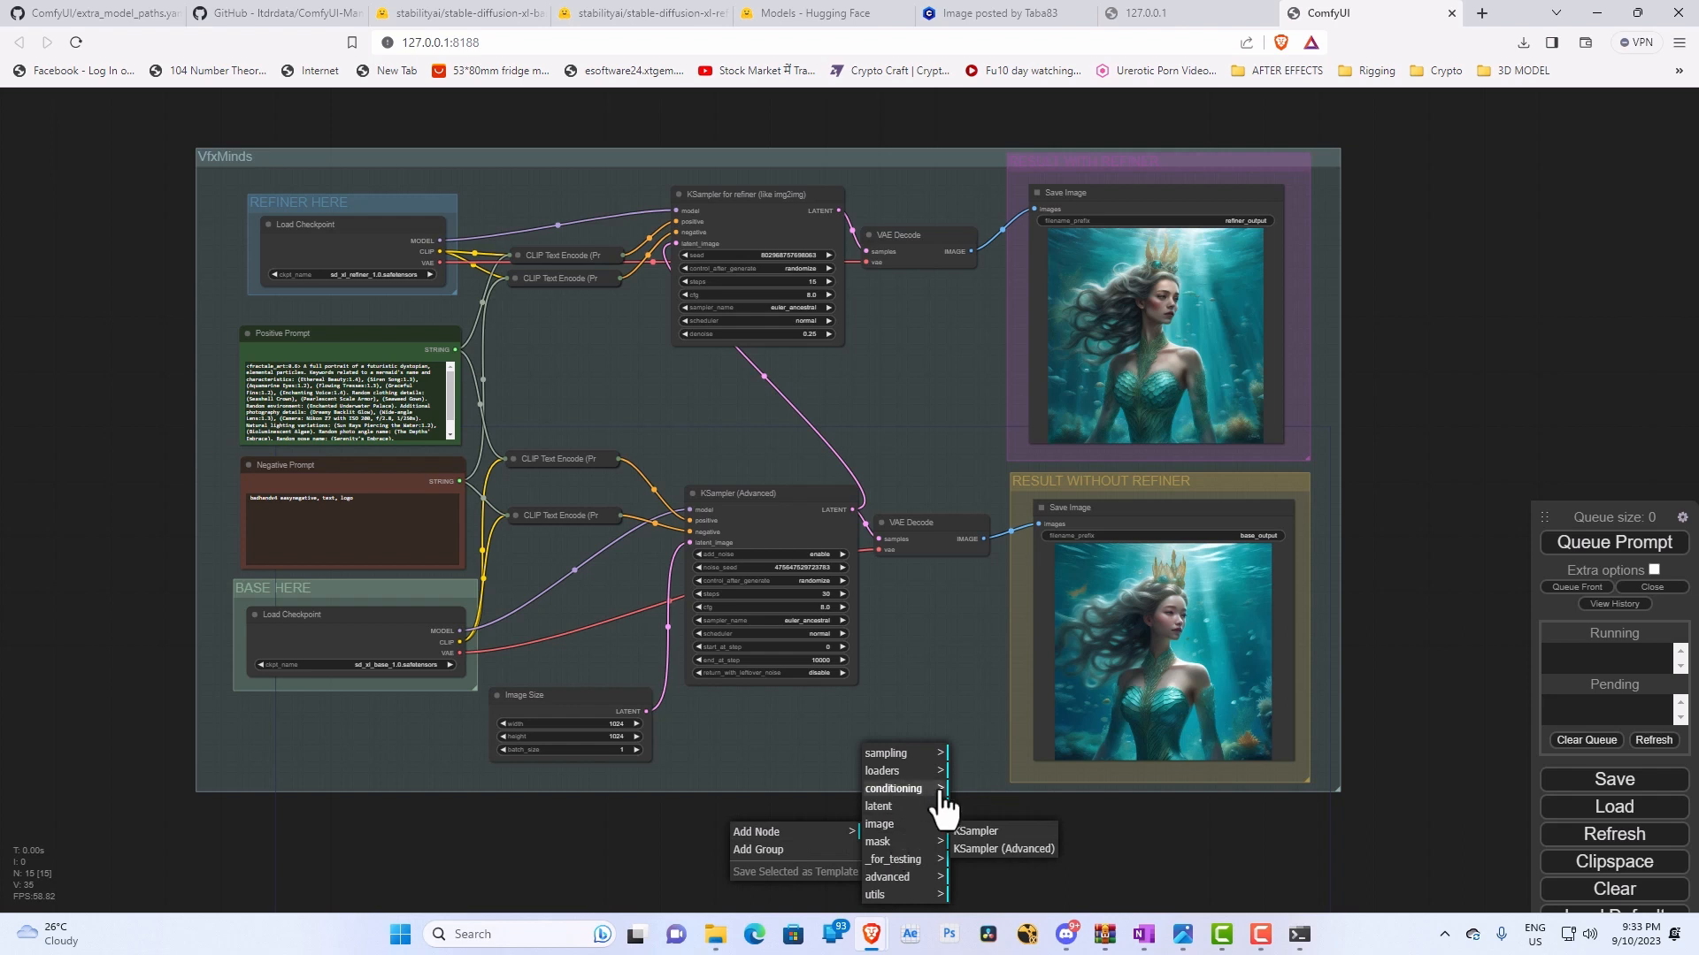
pyautogui.click(947, 774)
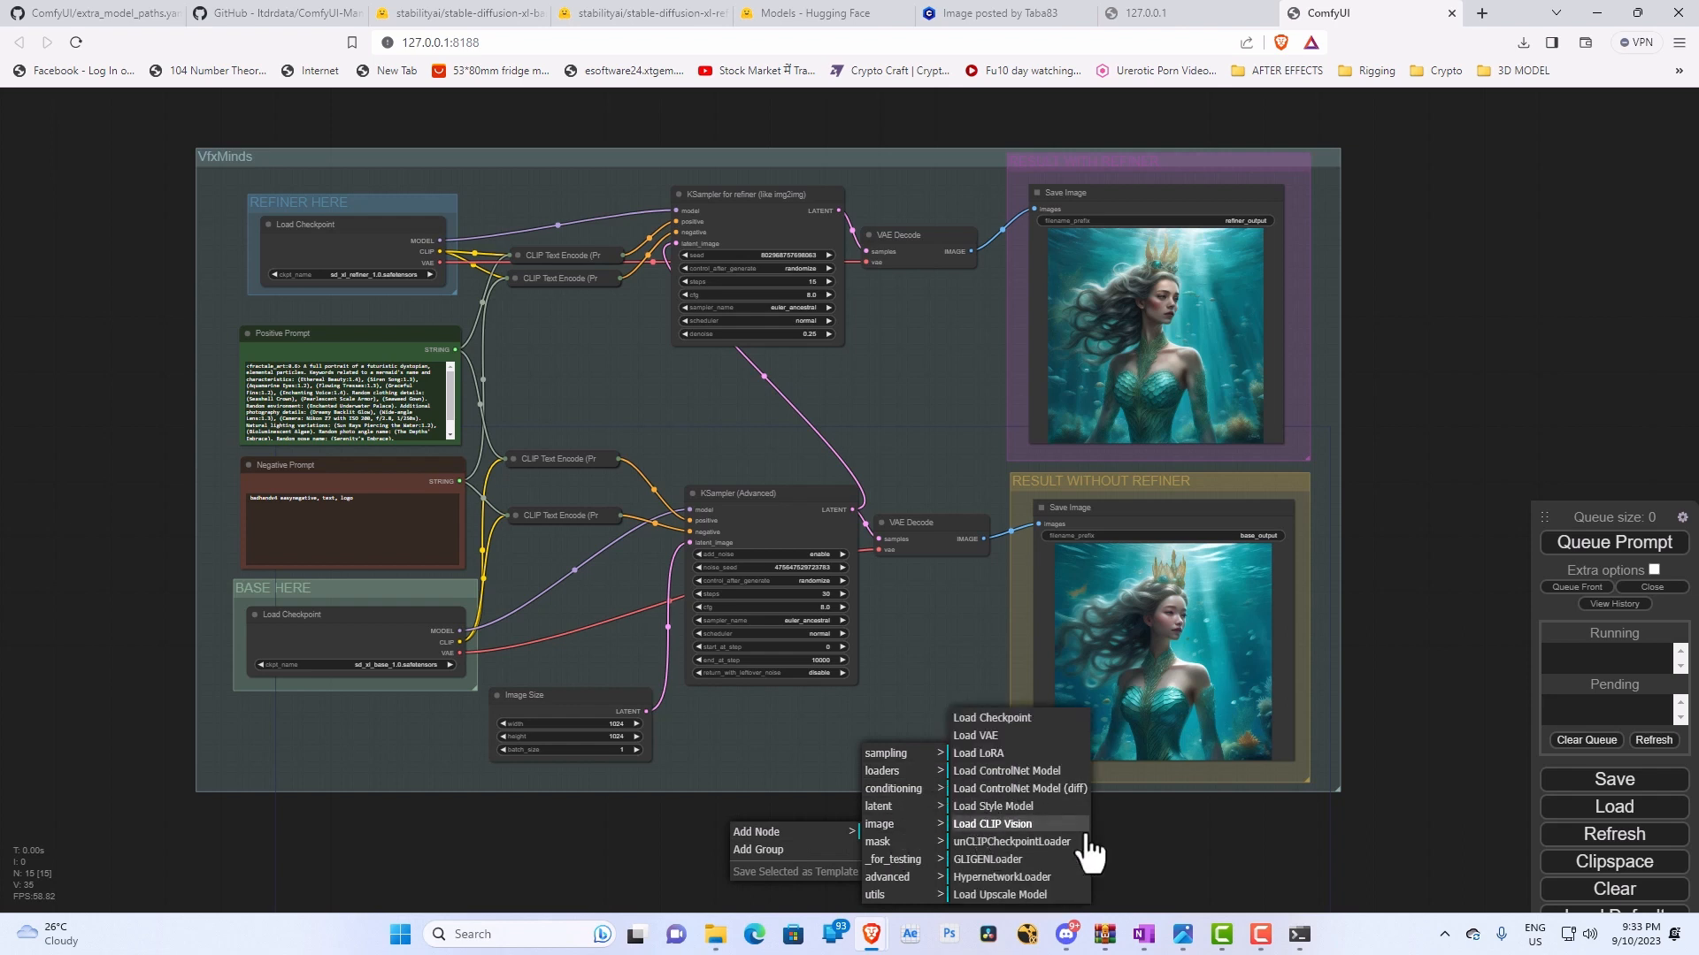